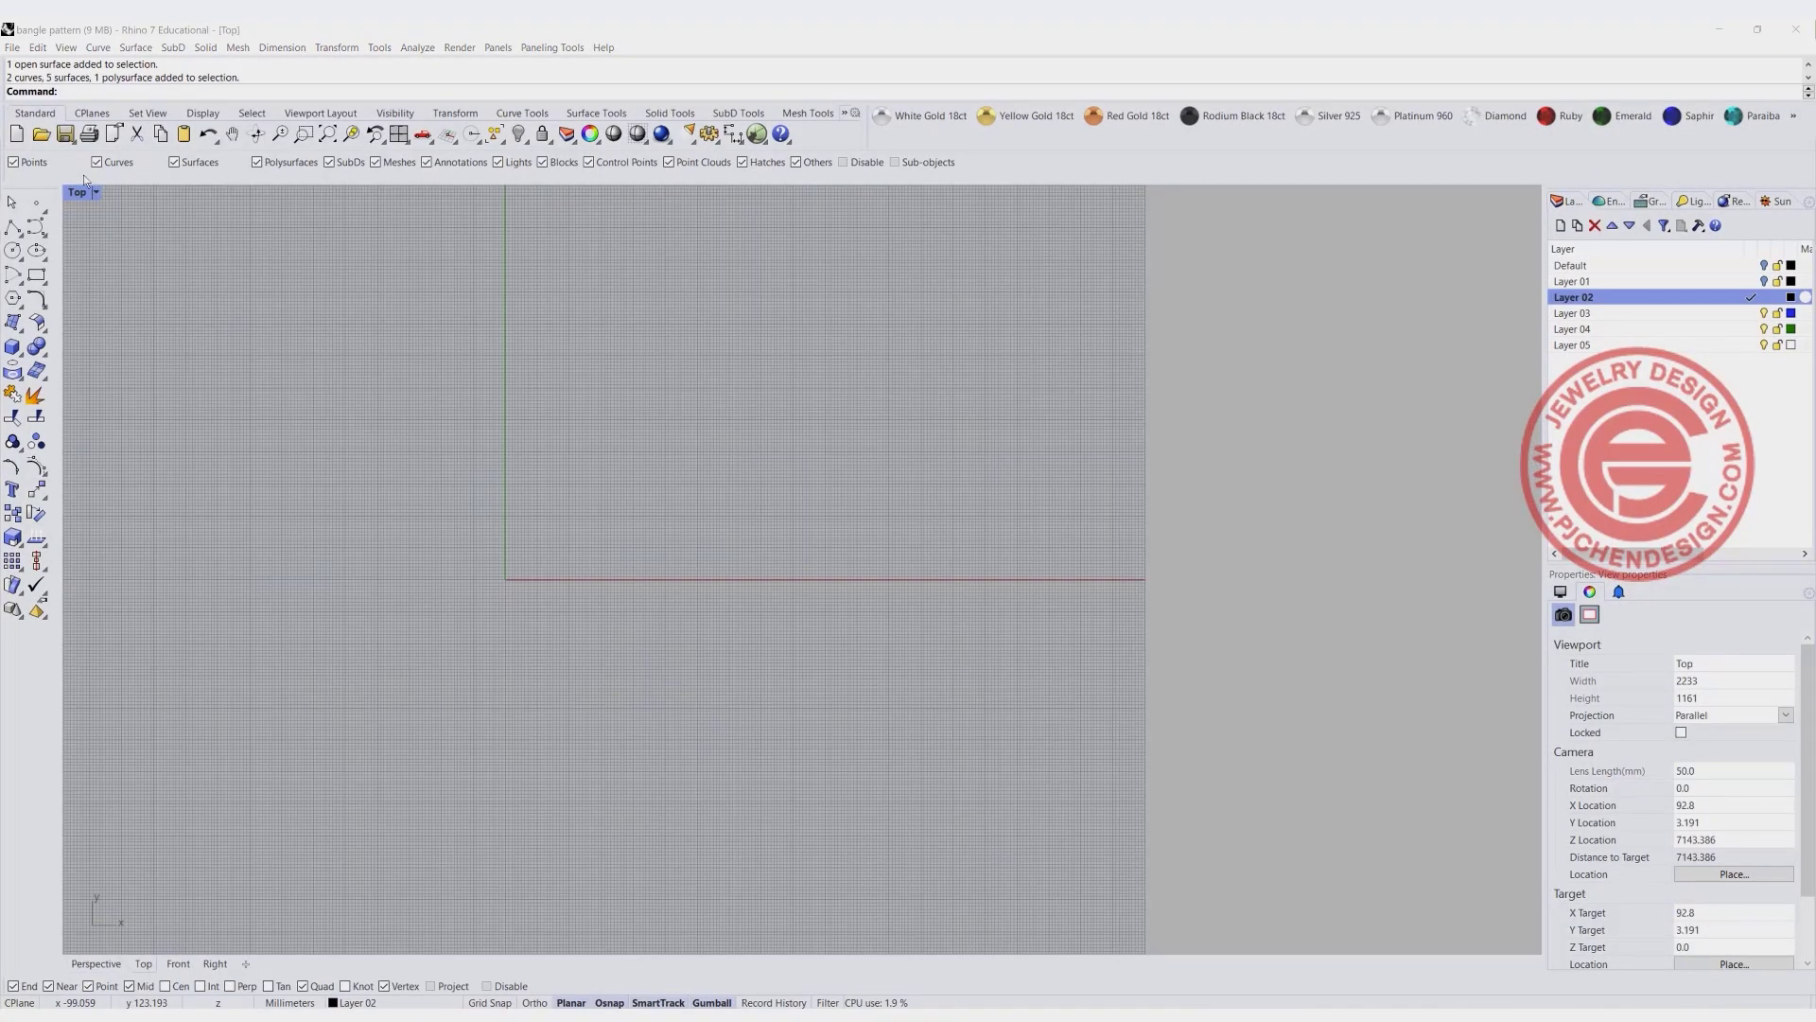
# - Create a square plane surface about 11 mm wide in the Top view, above and to the right of the origin
pyautogui.scroll(3, 506, 506)
pyautogui.moveTo(562, 510); pyautogui.dragTo(496, 453, button='right')
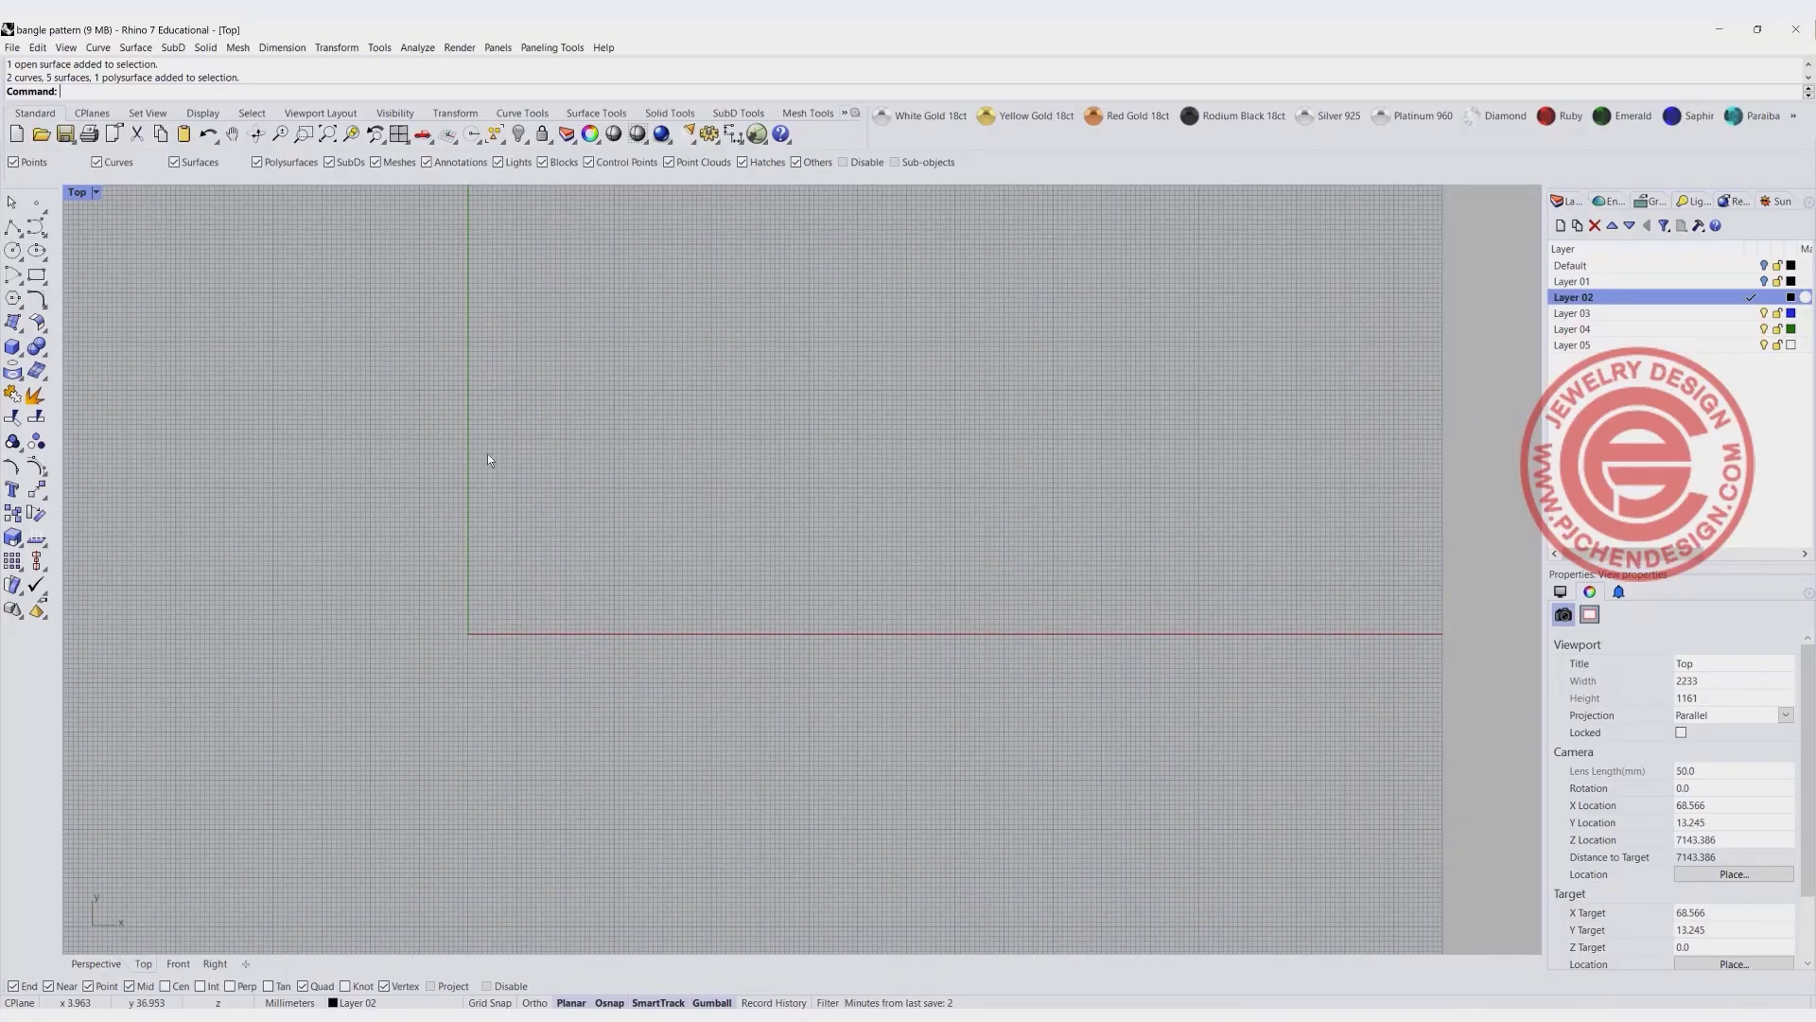
pyautogui.click(14, 328)
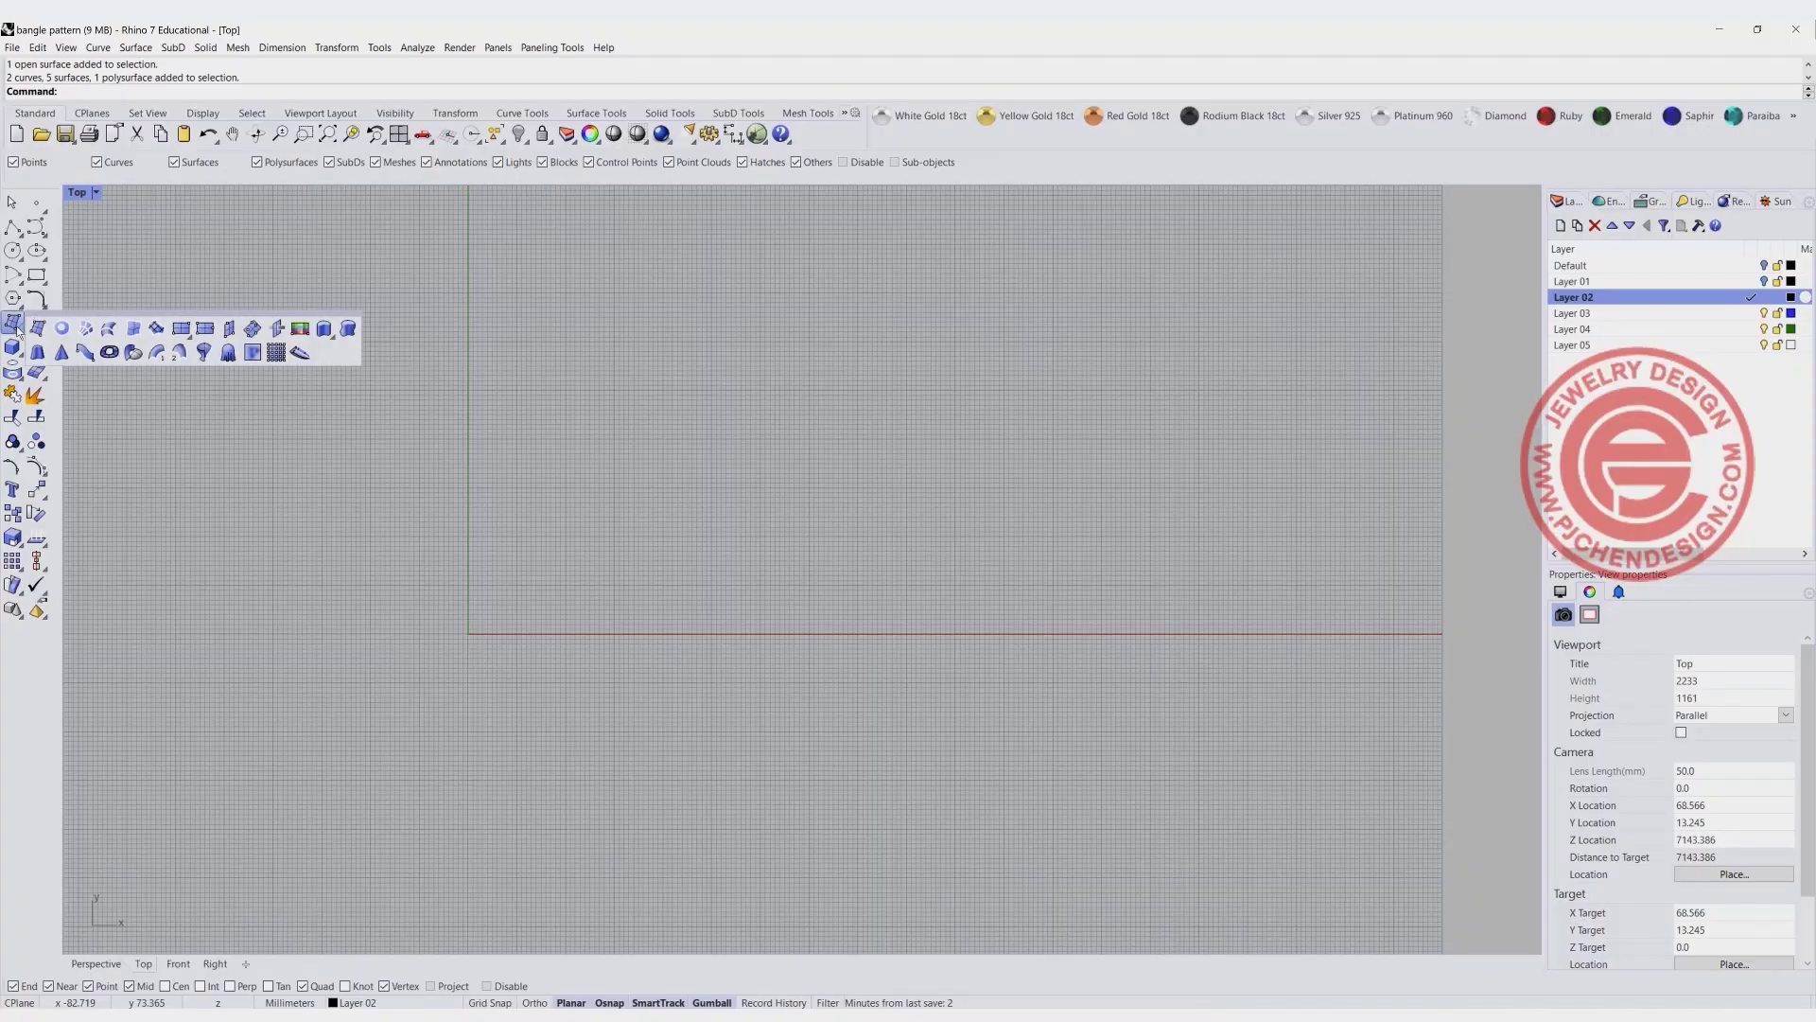
pyautogui.click(181, 329)
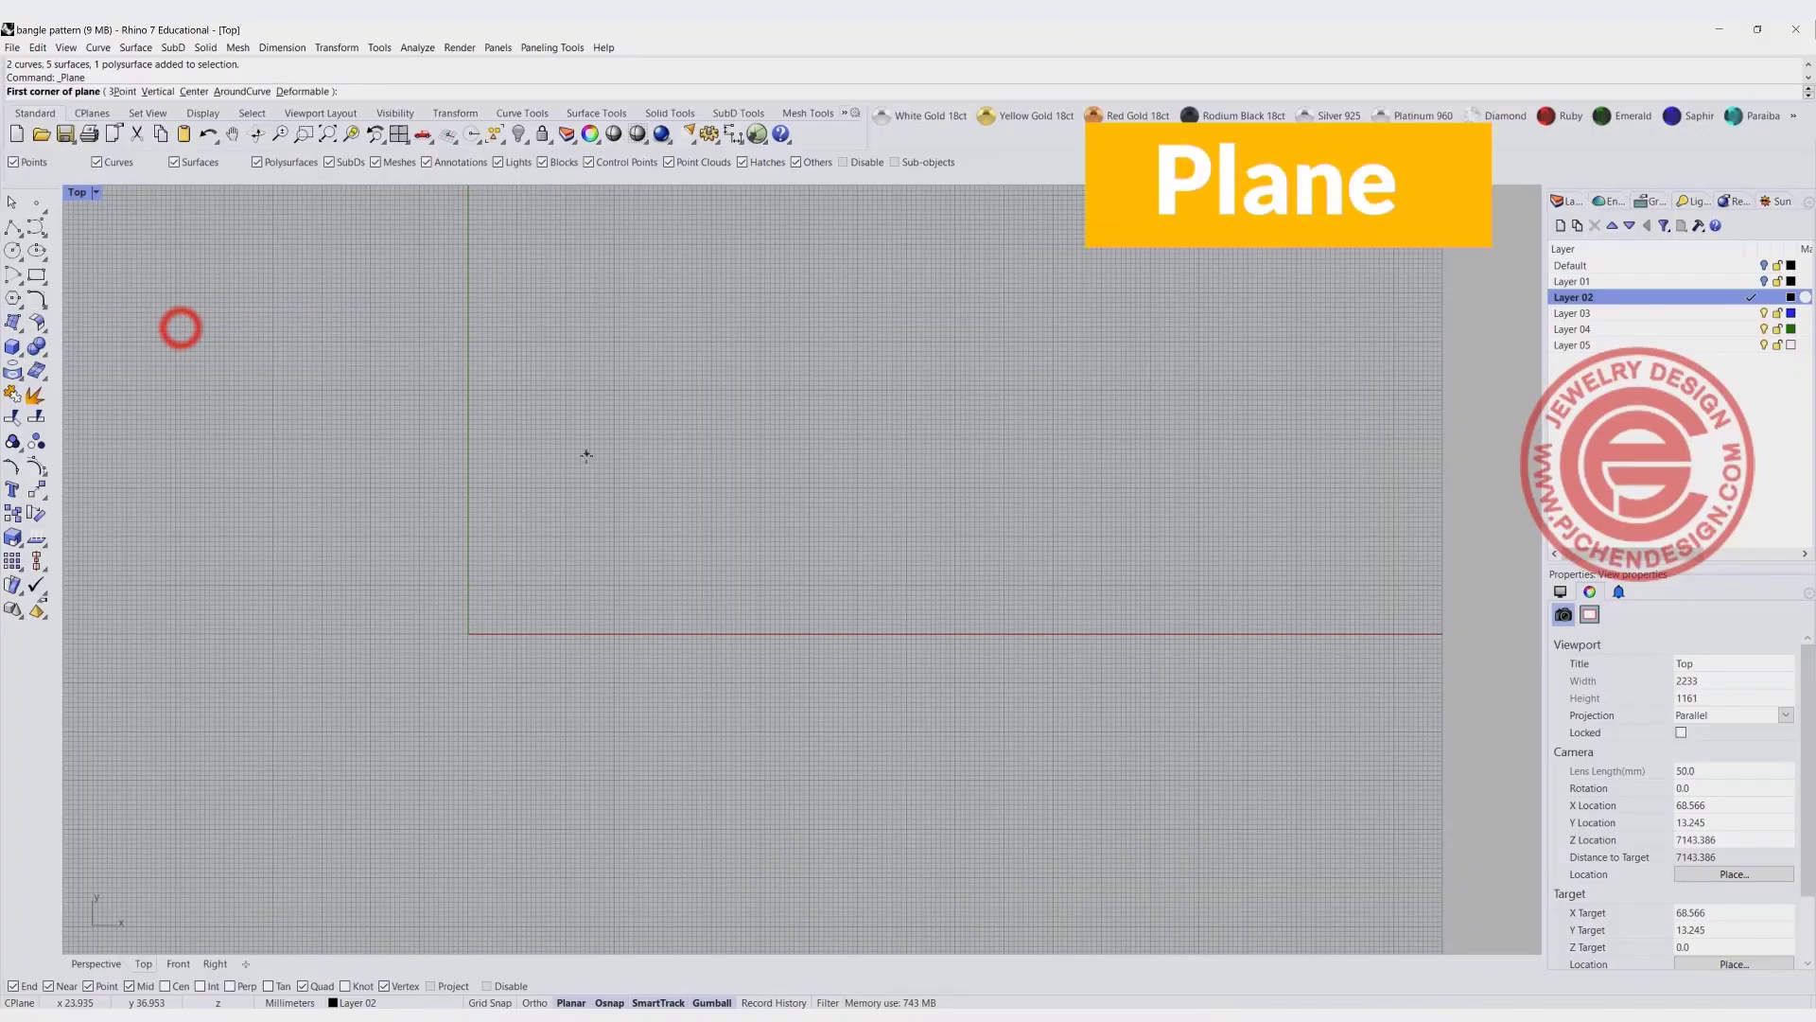
pyautogui.click(580, 458)
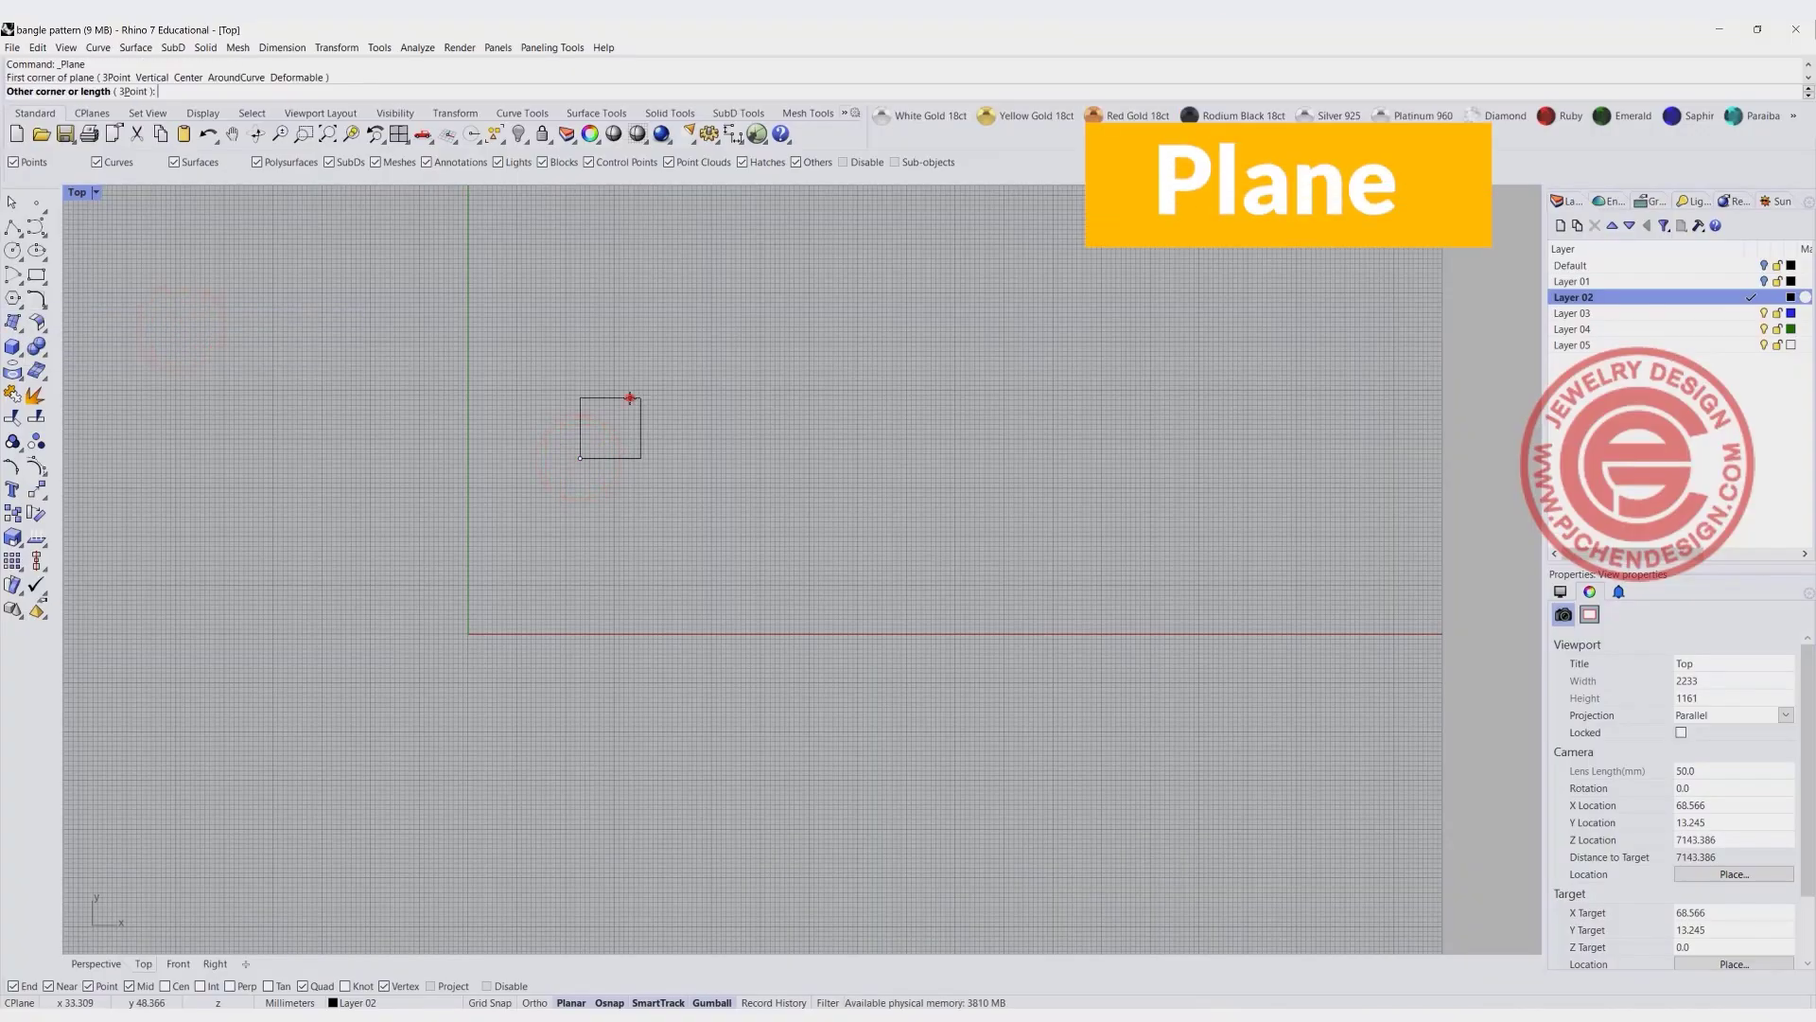
pyautogui.click(630, 397)
pyautogui.scroll(5, 623, 437)
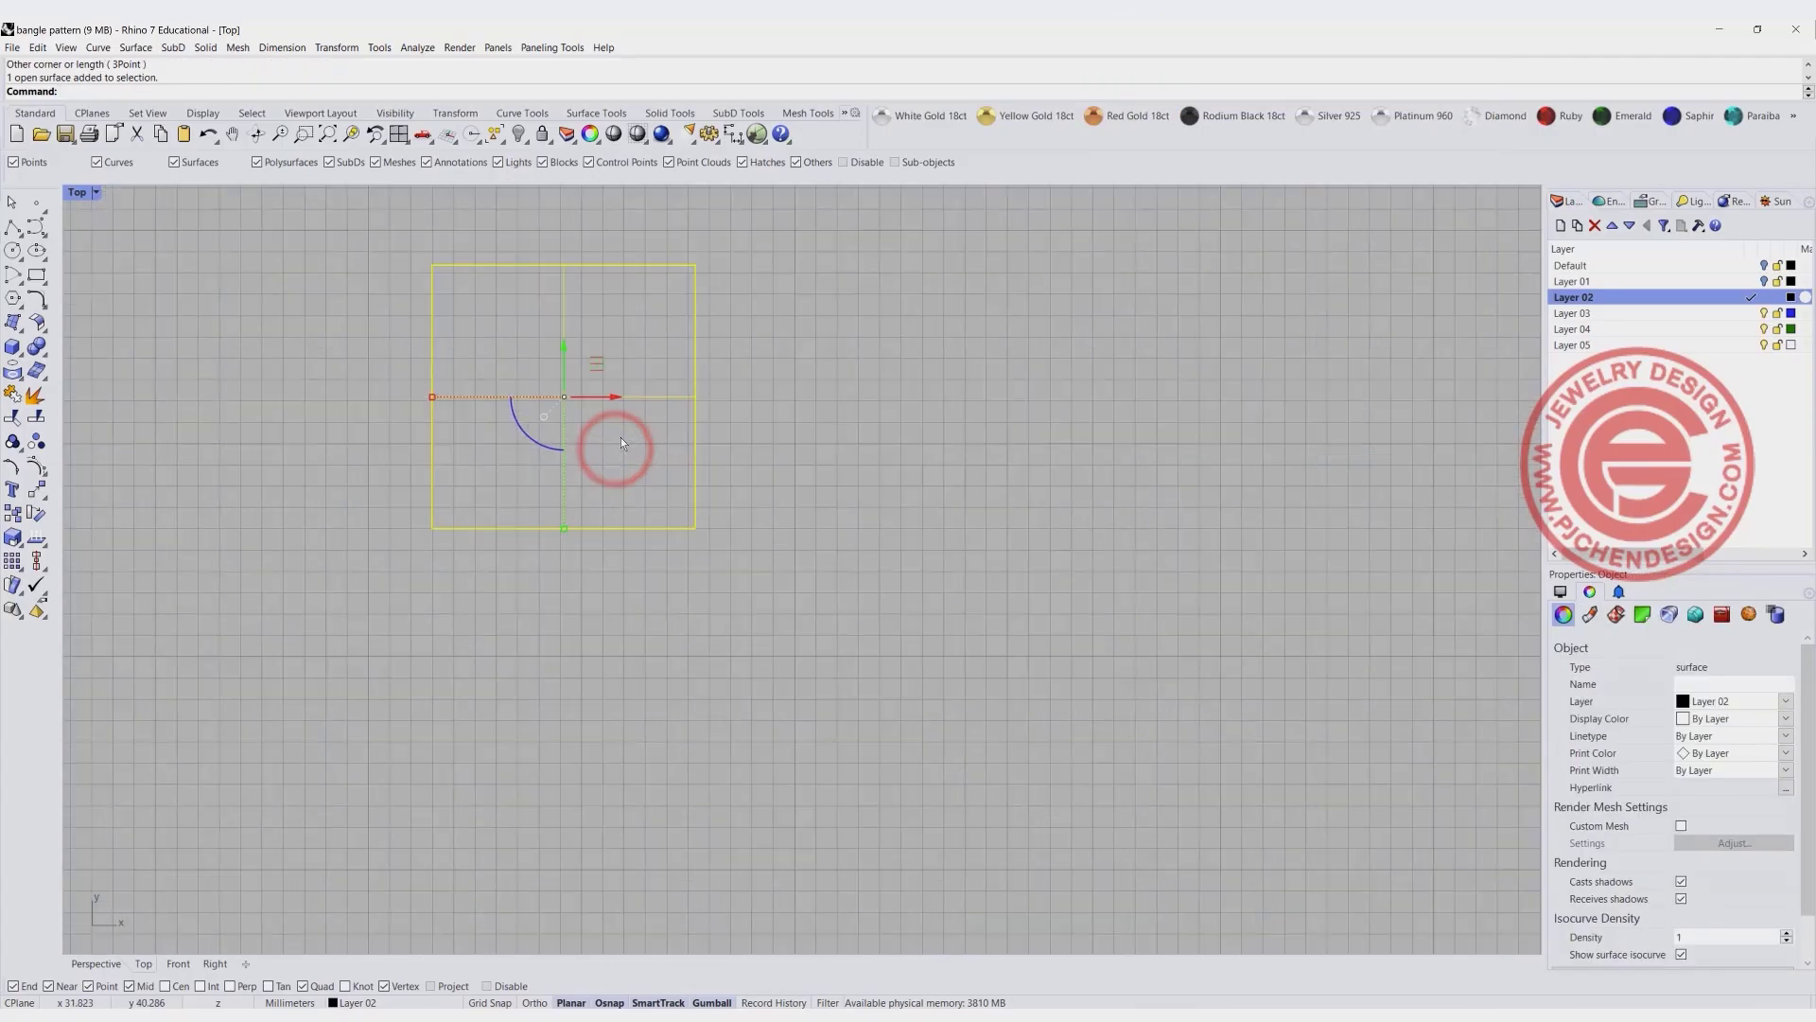
pyautogui.scroll(-3, 615, 430)
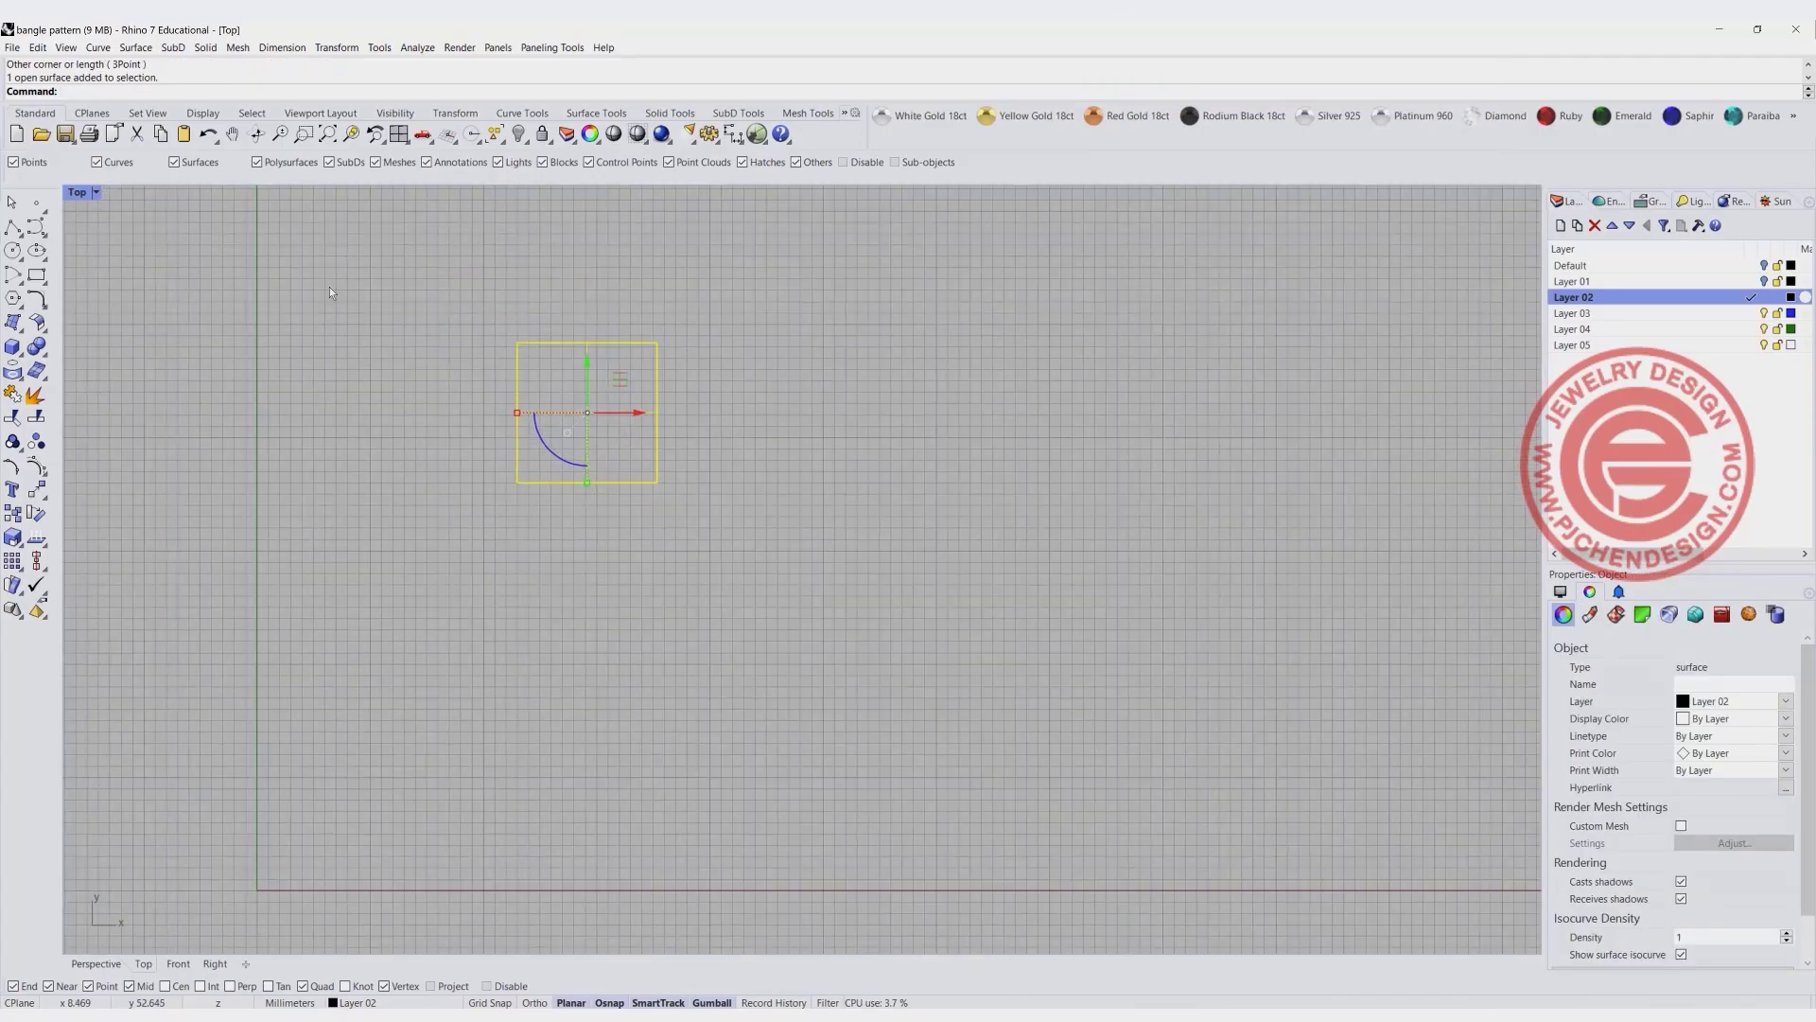
# - Turn on the square plane's control points in the enlarged Perspective view
pyautogui.doubleClick(83, 192)
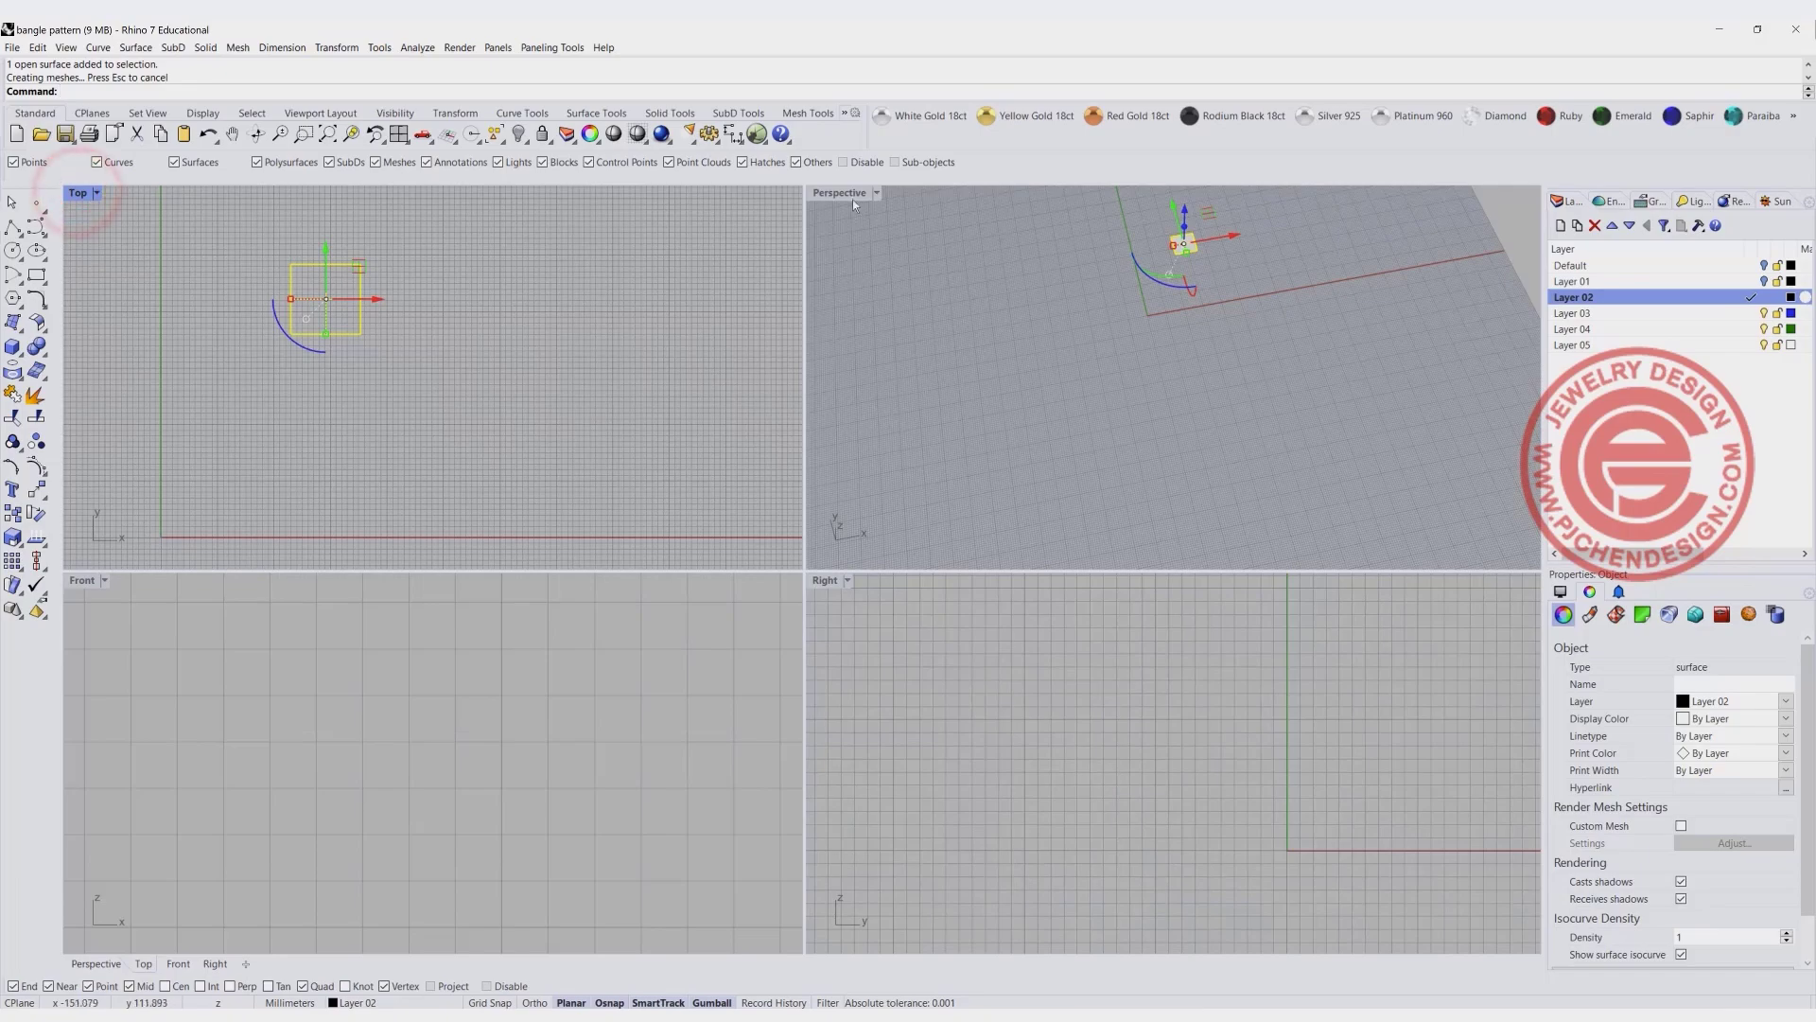
pyautogui.doubleClick(852, 193)
pyautogui.click(37, 465)
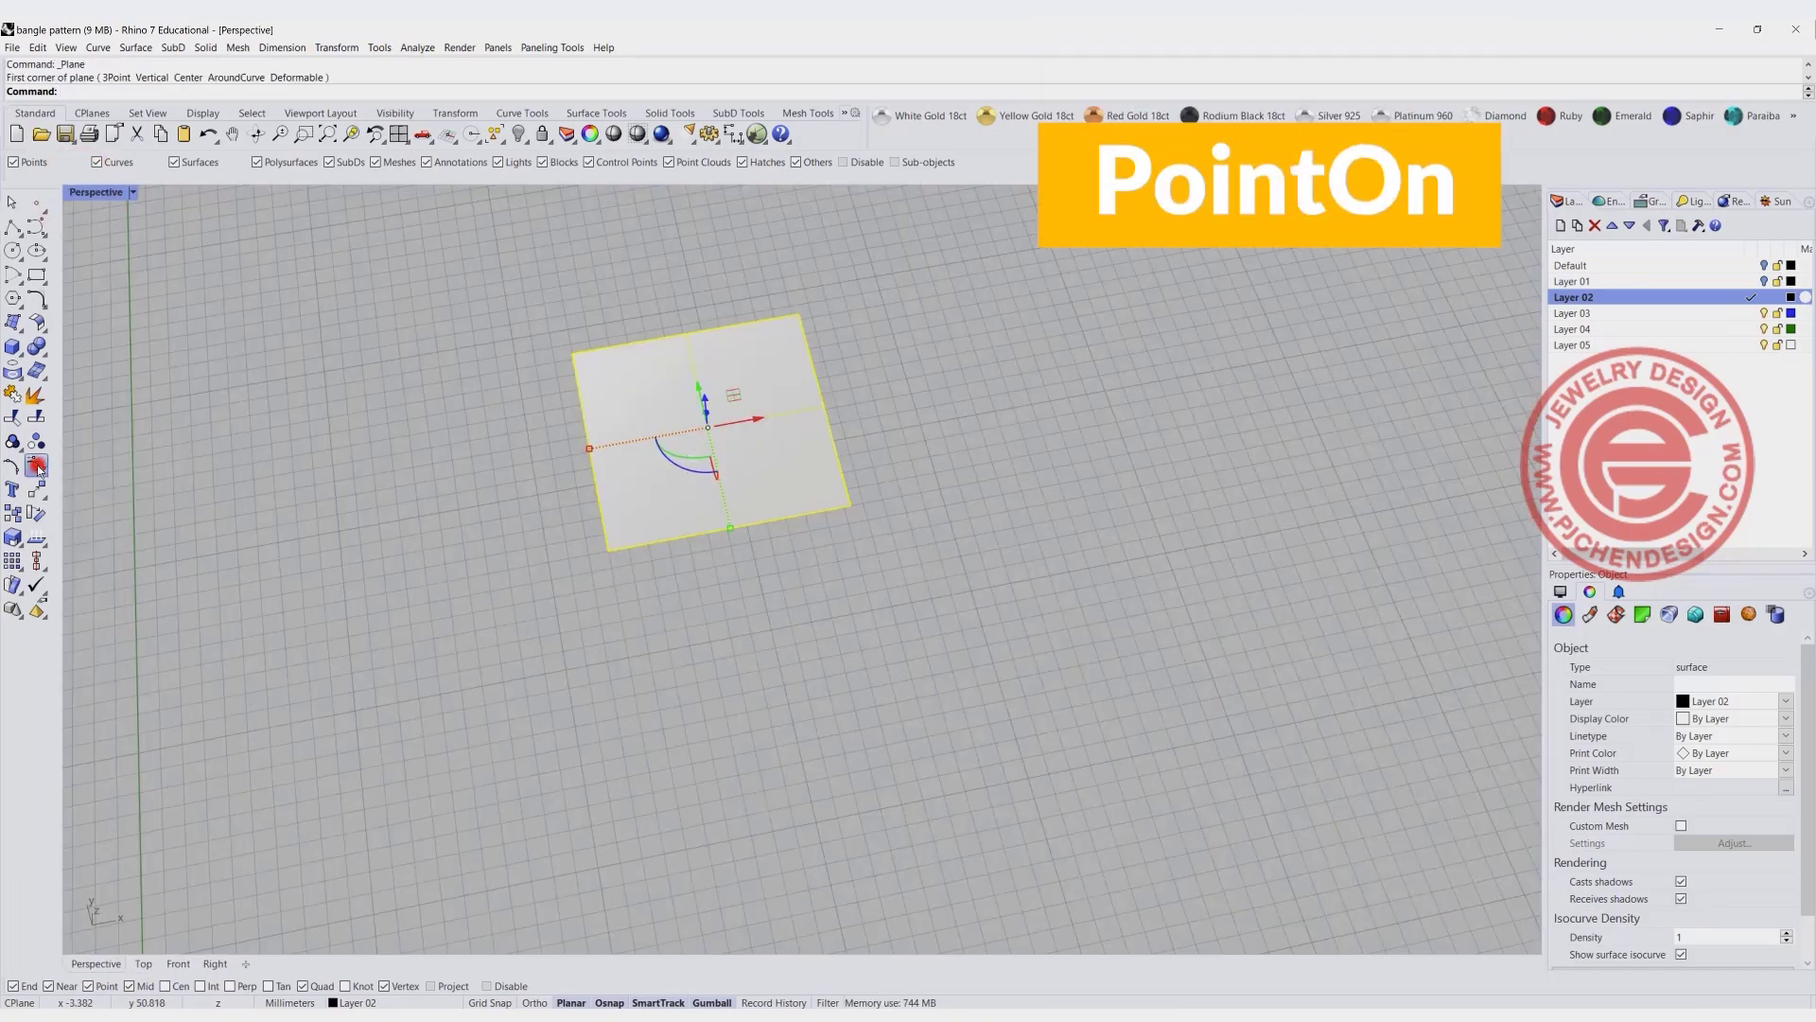
# - Try raising one far corner control point of the plane vertically, and undo the move
pyautogui.moveTo(758, 272); pyautogui.dragTo(839, 338)
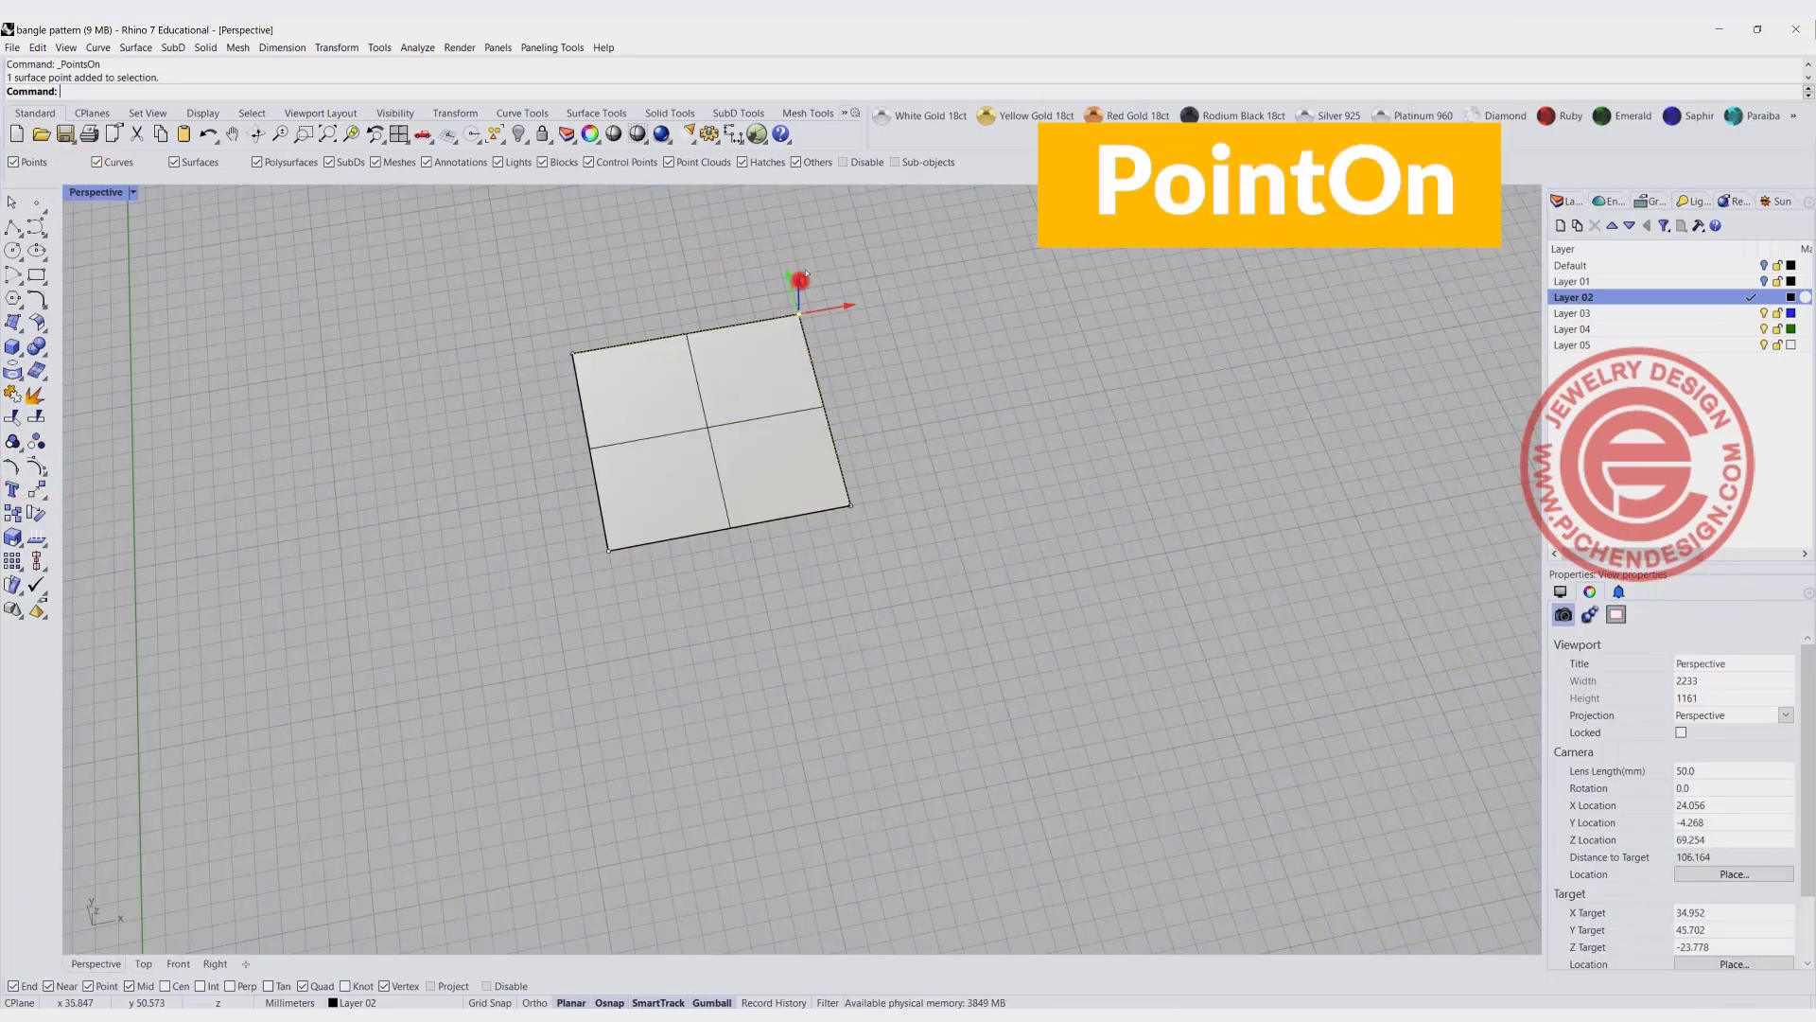
pyautogui.moveTo(804, 273); pyautogui.dragTo(803, 244)
pyautogui.scroll(-5, 802, 478)
pyautogui.moveTo(802, 481); pyautogui.dragTo(703, 475, button='right')
pyautogui.scroll(5, 703, 475)
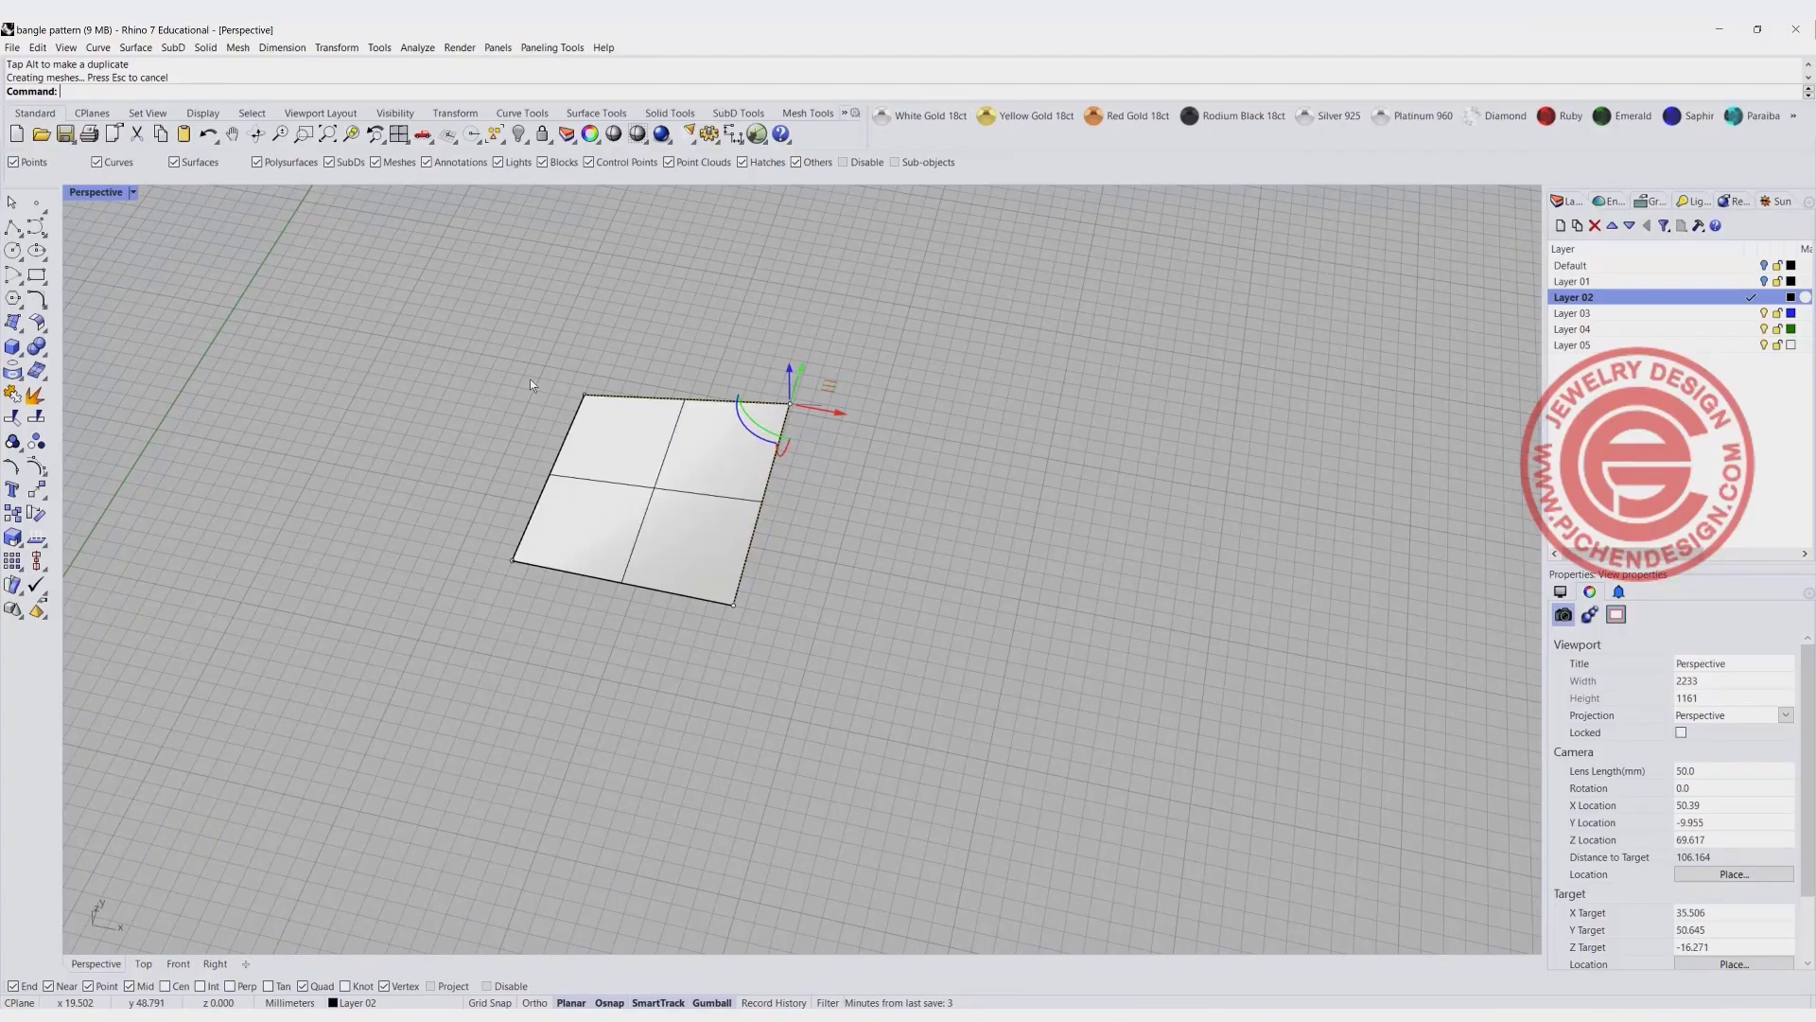
pyautogui.hotkey('ctrl', 'z')
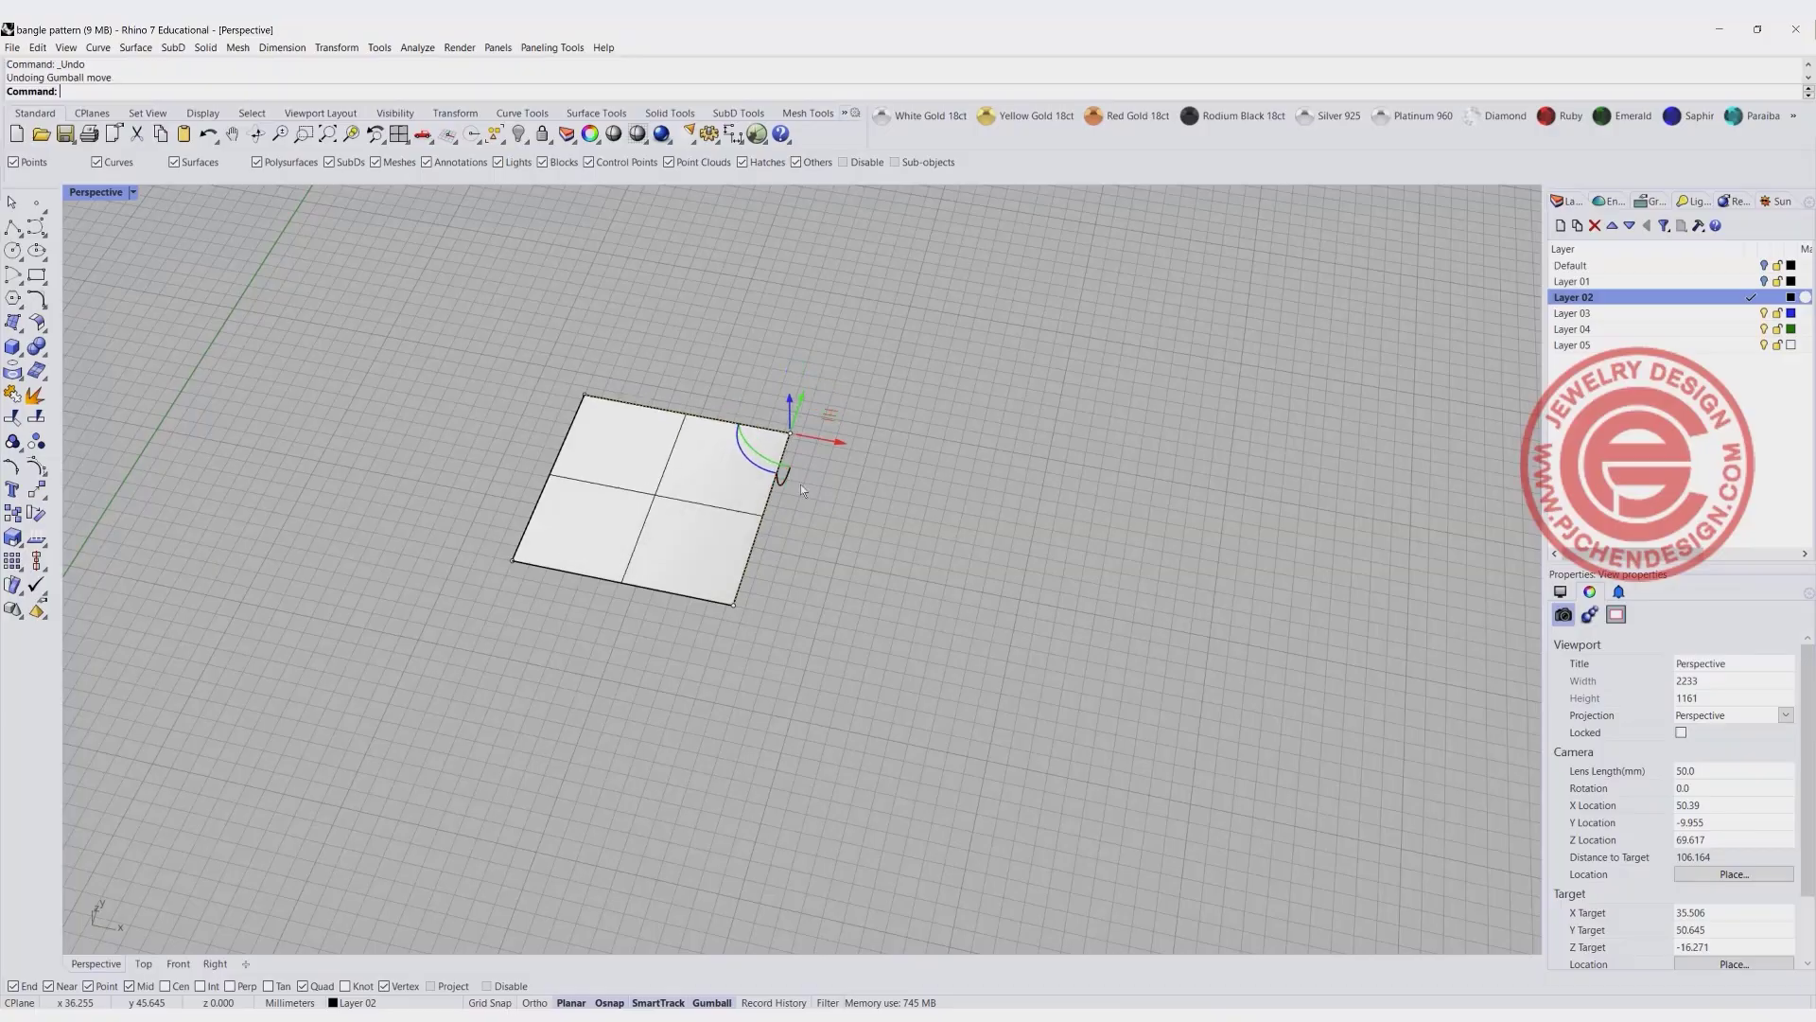
# - Rebuild the plane with 5 points in U and 5 in V at degree 3, deleting the input
pyautogui.click(884, 531)
pyautogui.click(636, 487)
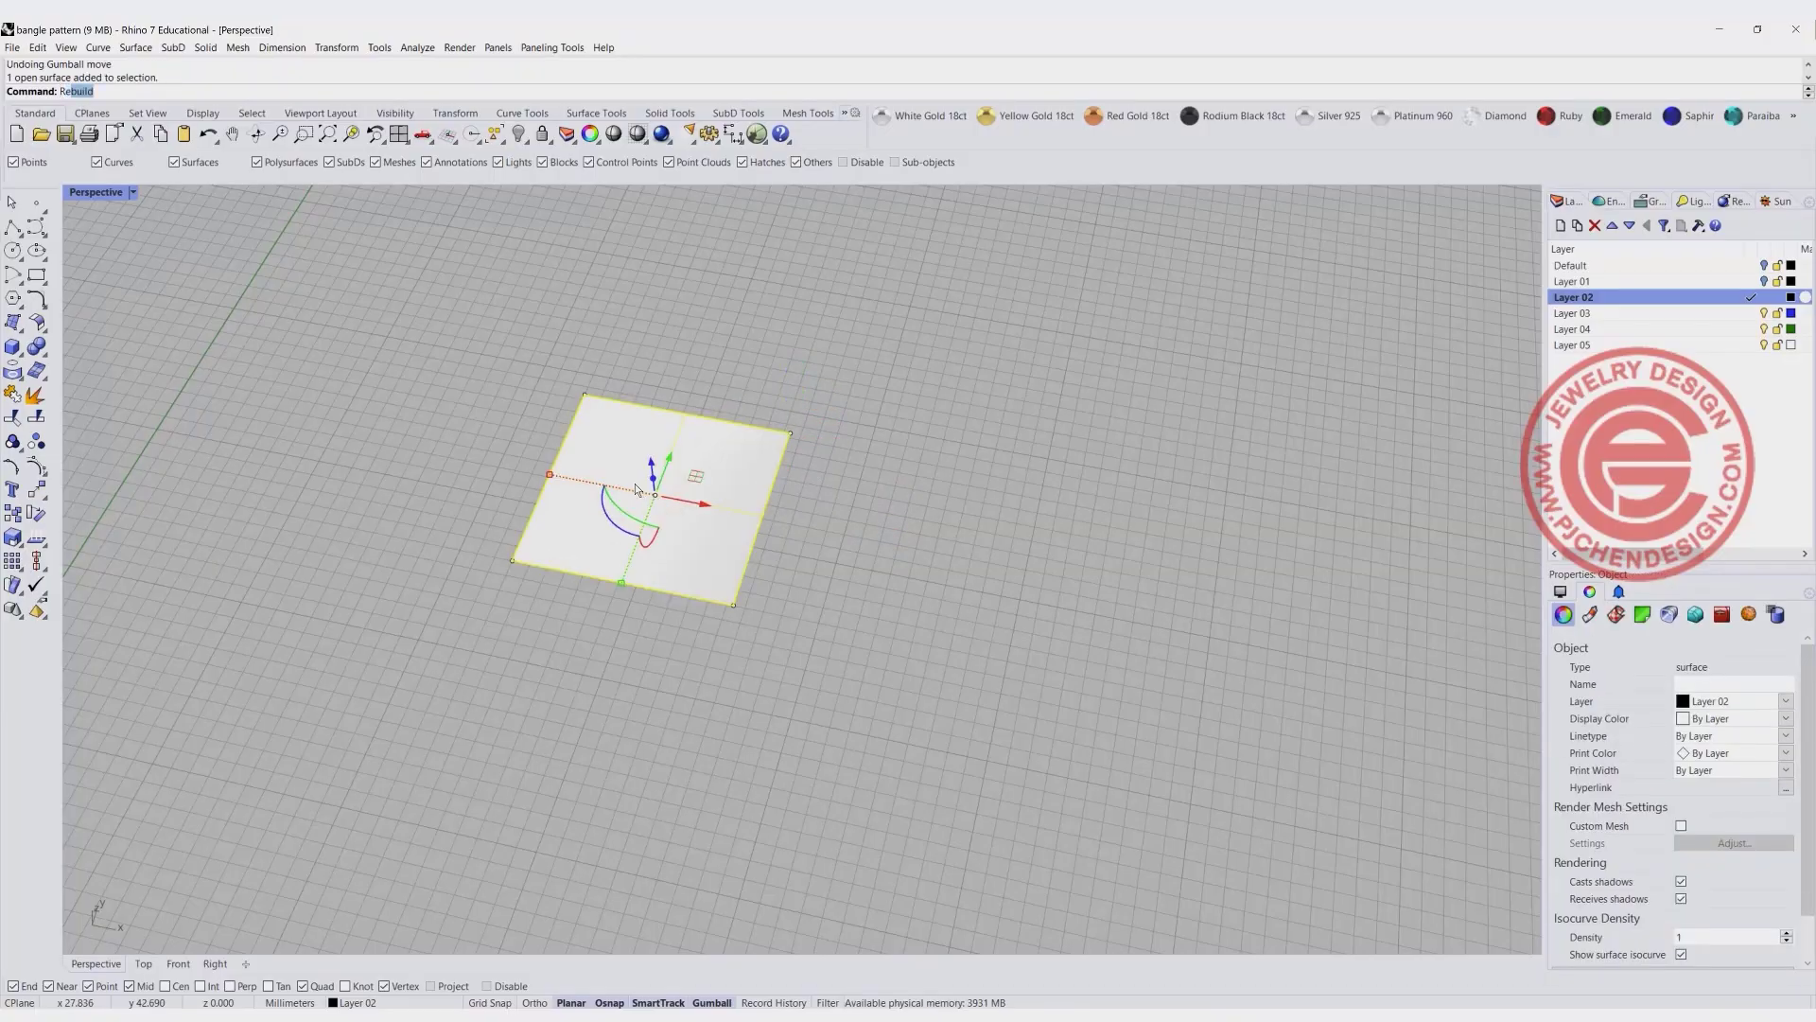
pyautogui.press('Return')
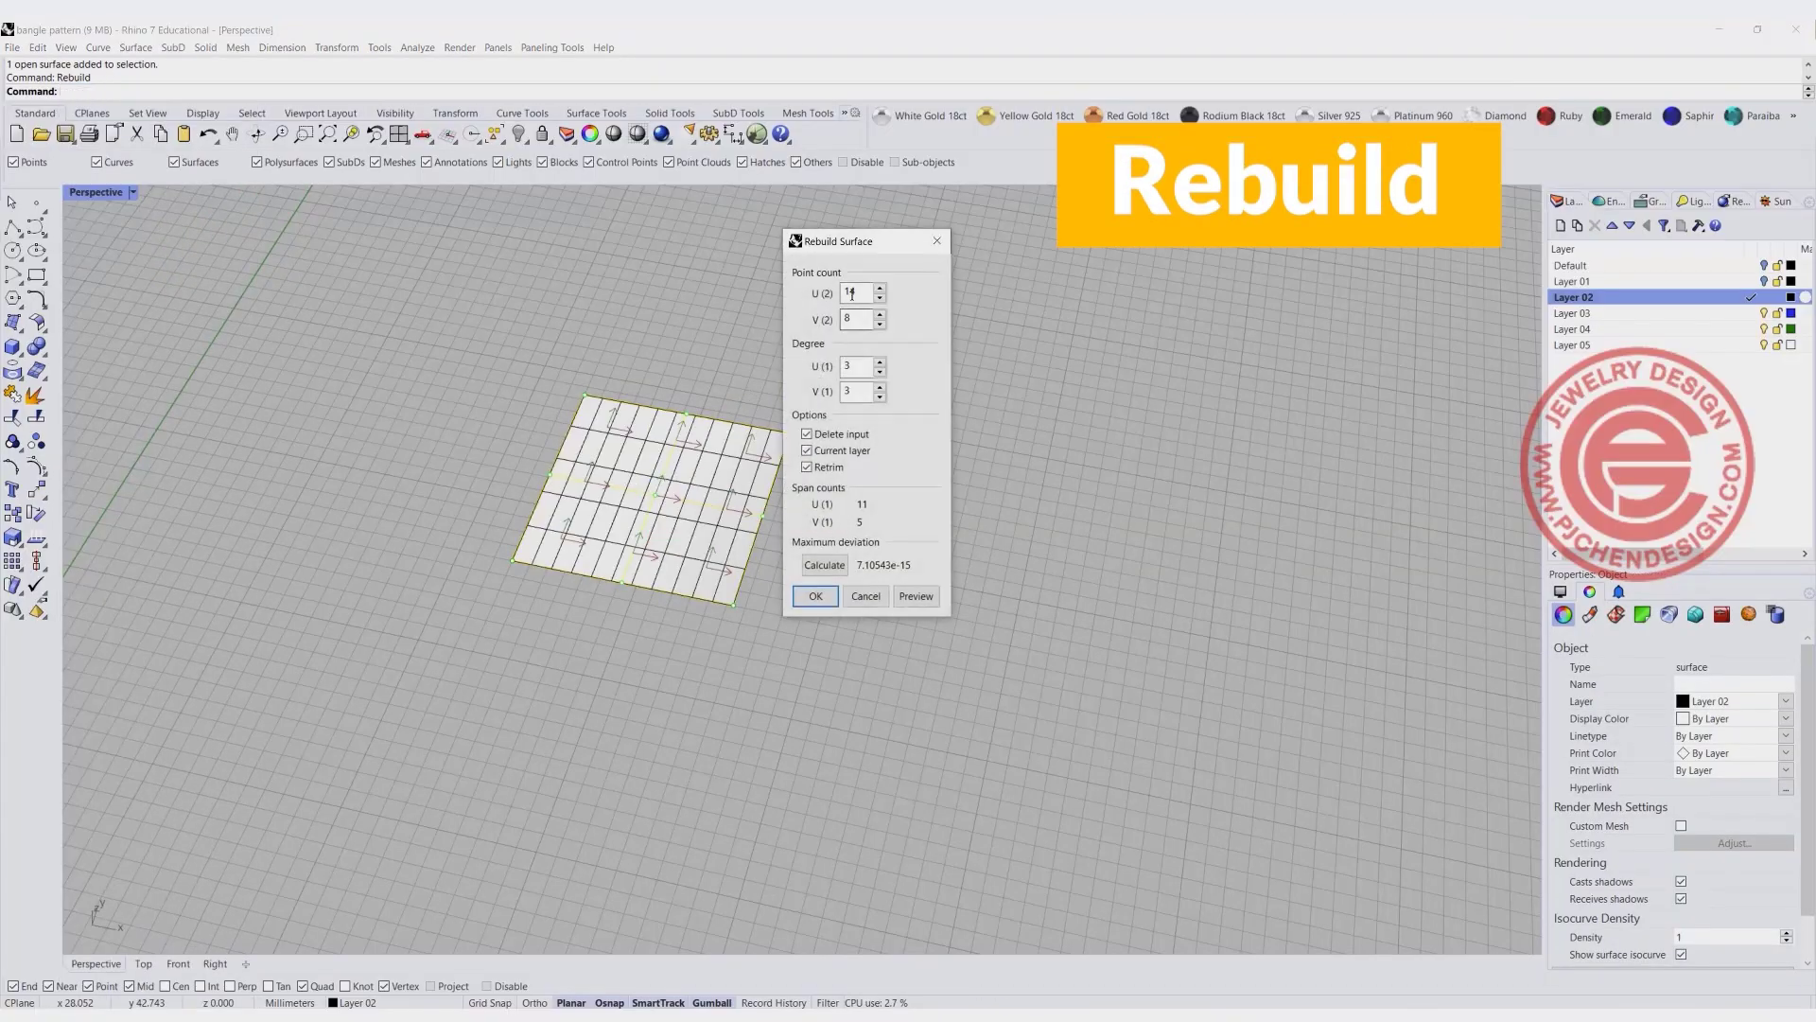
pyautogui.doubleClick(860, 291)
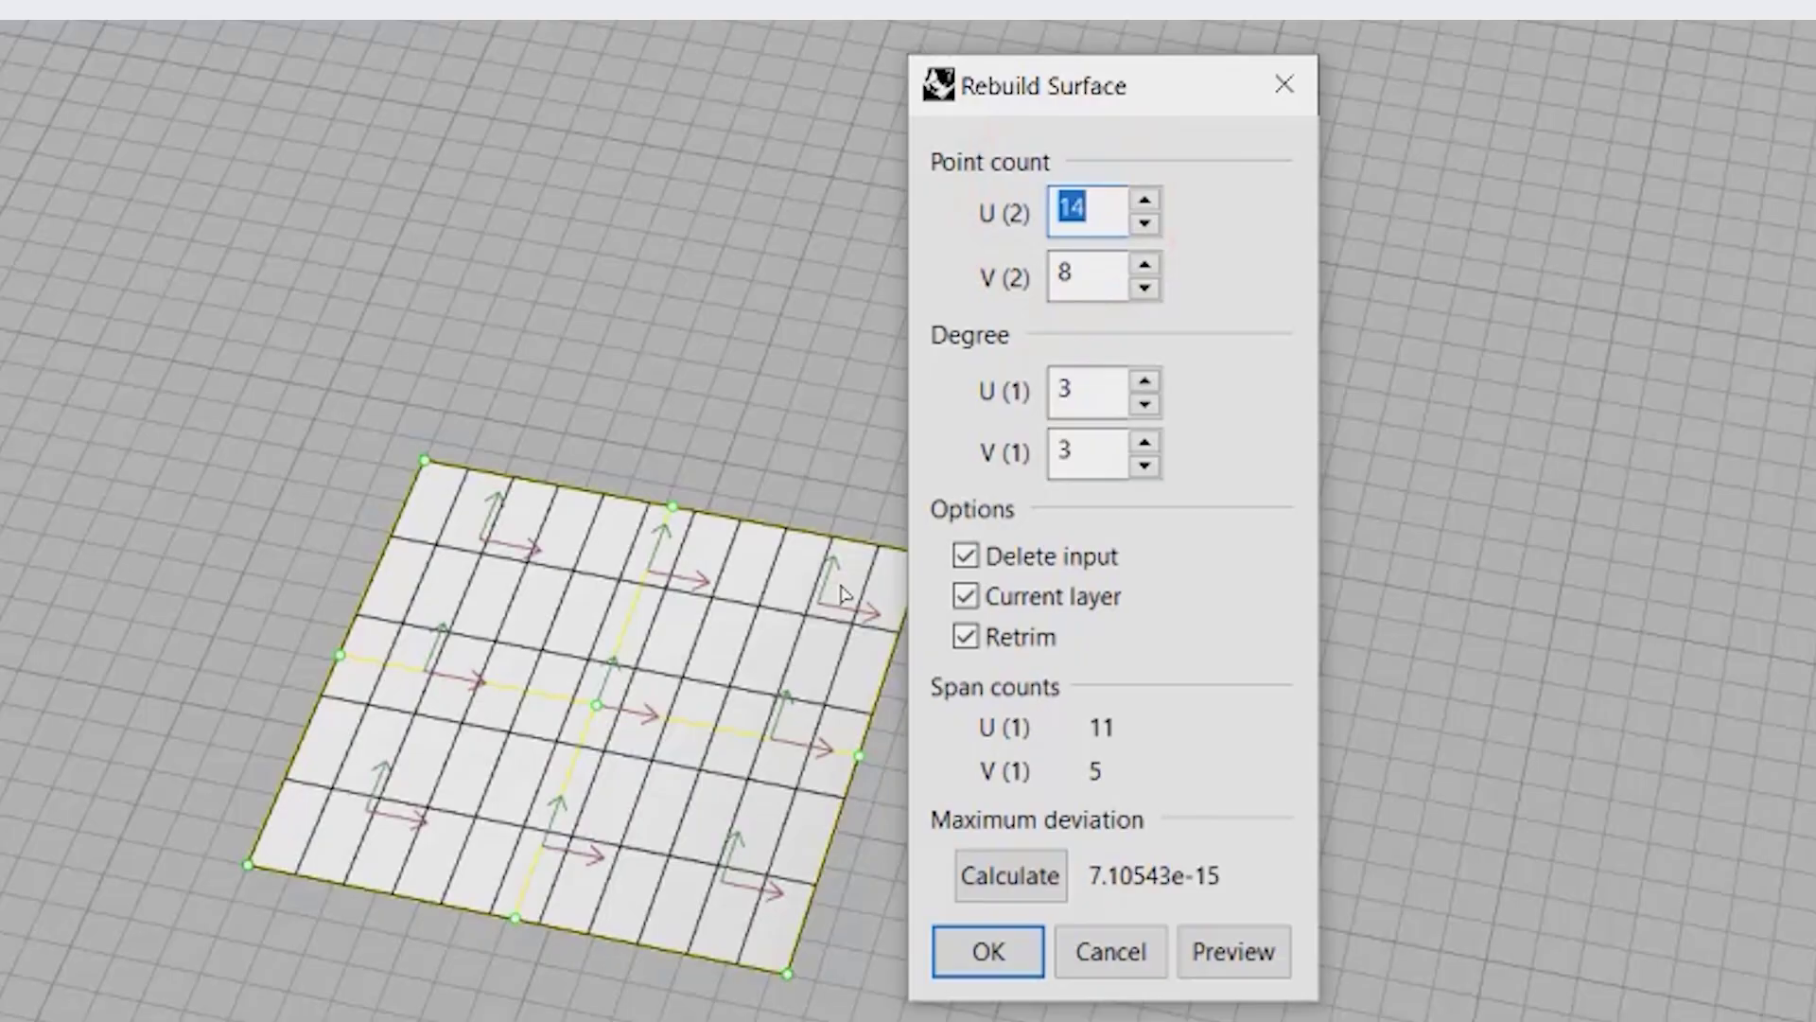
pyautogui.write('5')
pyautogui.doubleClick(1087, 275)
pyautogui.write('5')
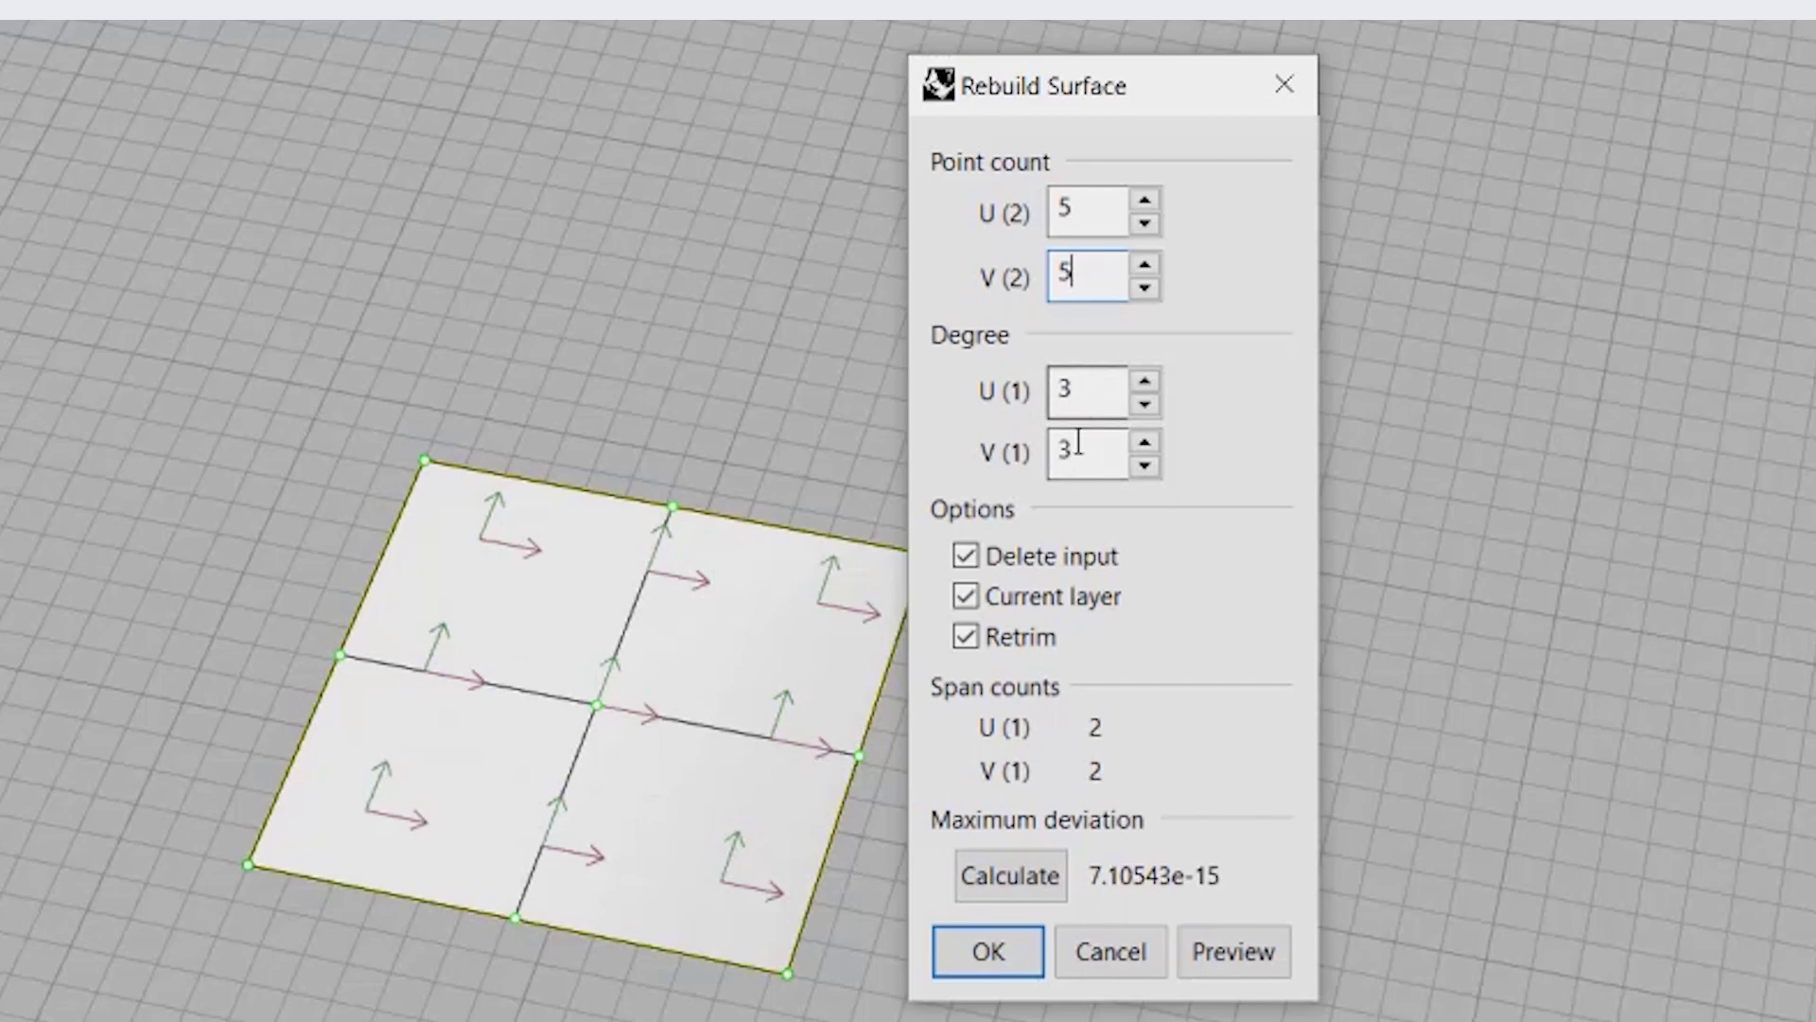
pyautogui.click(988, 951)
# - Raise the nine inner control points of the rebuilt plane vertically to bulge it into a low dome
pyautogui.moveTo(754, 518)
pyautogui.mouseDown(button='right')
pyautogui.moveTo(758, 486)
pyautogui.moveTo(751, 499)
pyautogui.mouseUp(button='right')
pyautogui.scroll(2, 701, 447)
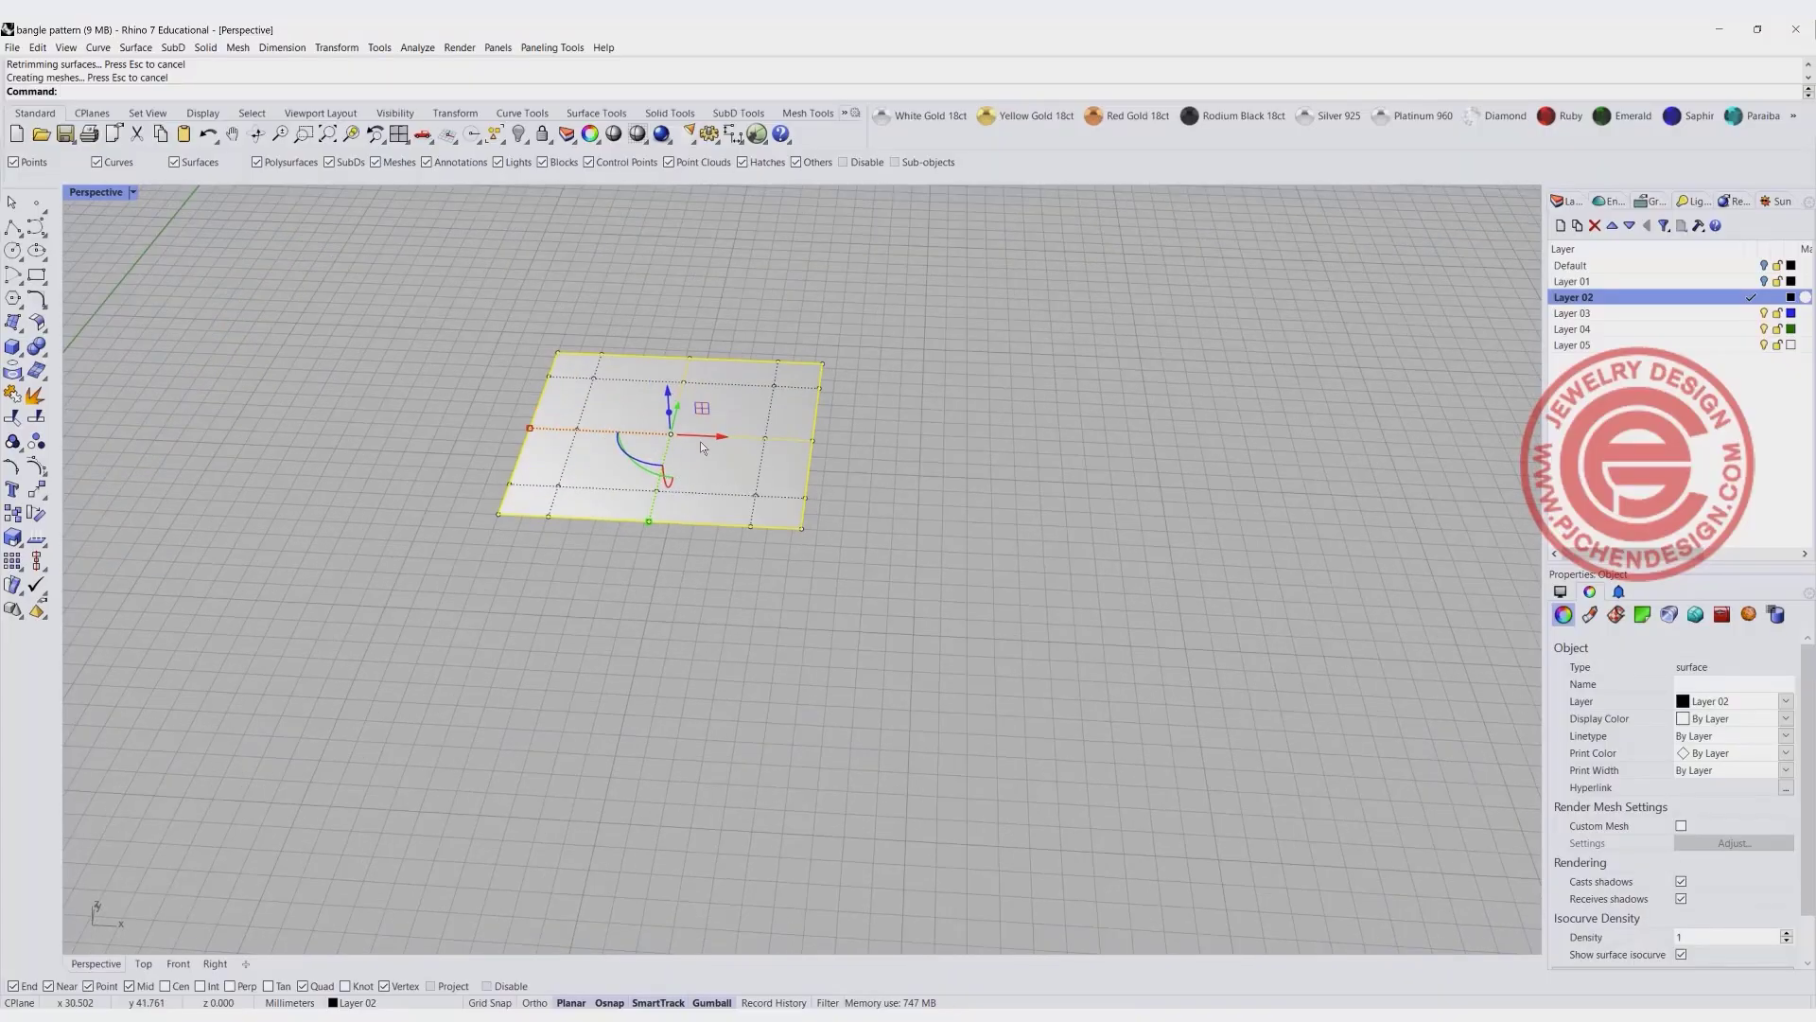
pyautogui.doubleClick(95, 192)
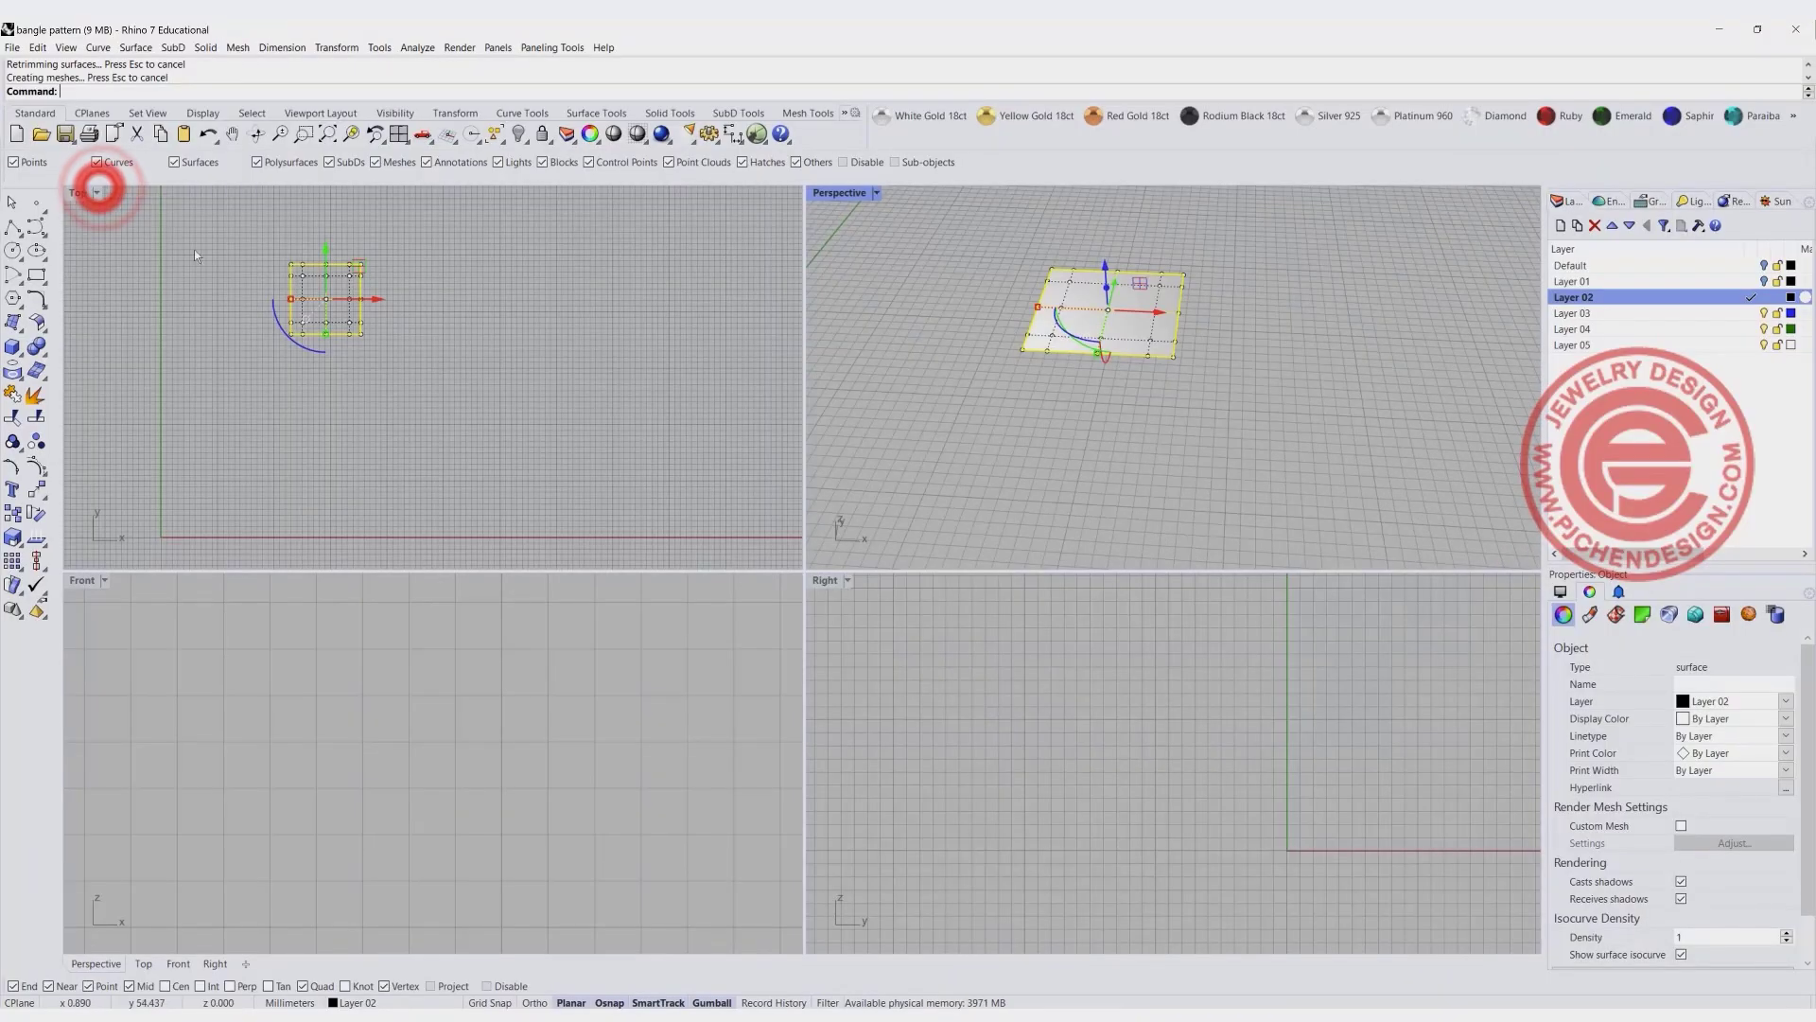
pyautogui.click(304, 287)
pyautogui.moveTo(291, 247); pyautogui.dragTo(419, 382)
pyautogui.click(292, 738)
pyautogui.scroll(-9, 293, 738)
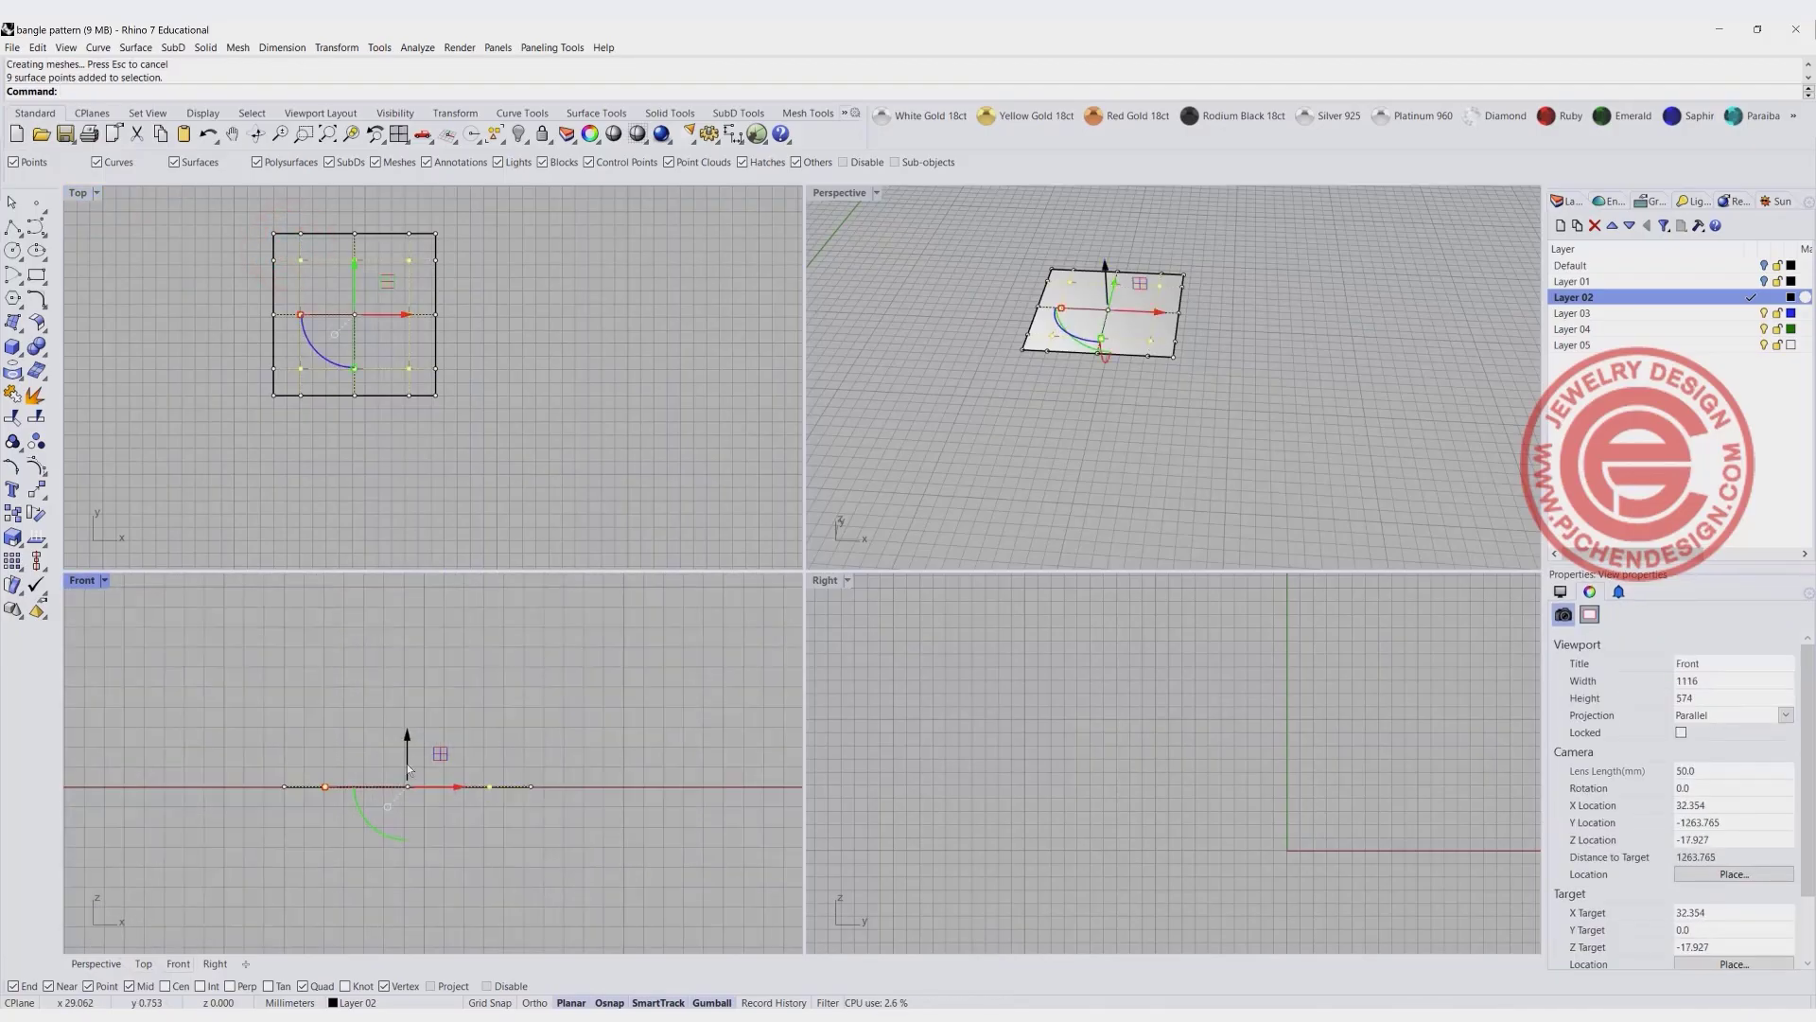
pyautogui.scroll(7, 407, 763)
pyautogui.moveTo(405, 758); pyautogui.dragTo(418, 717)
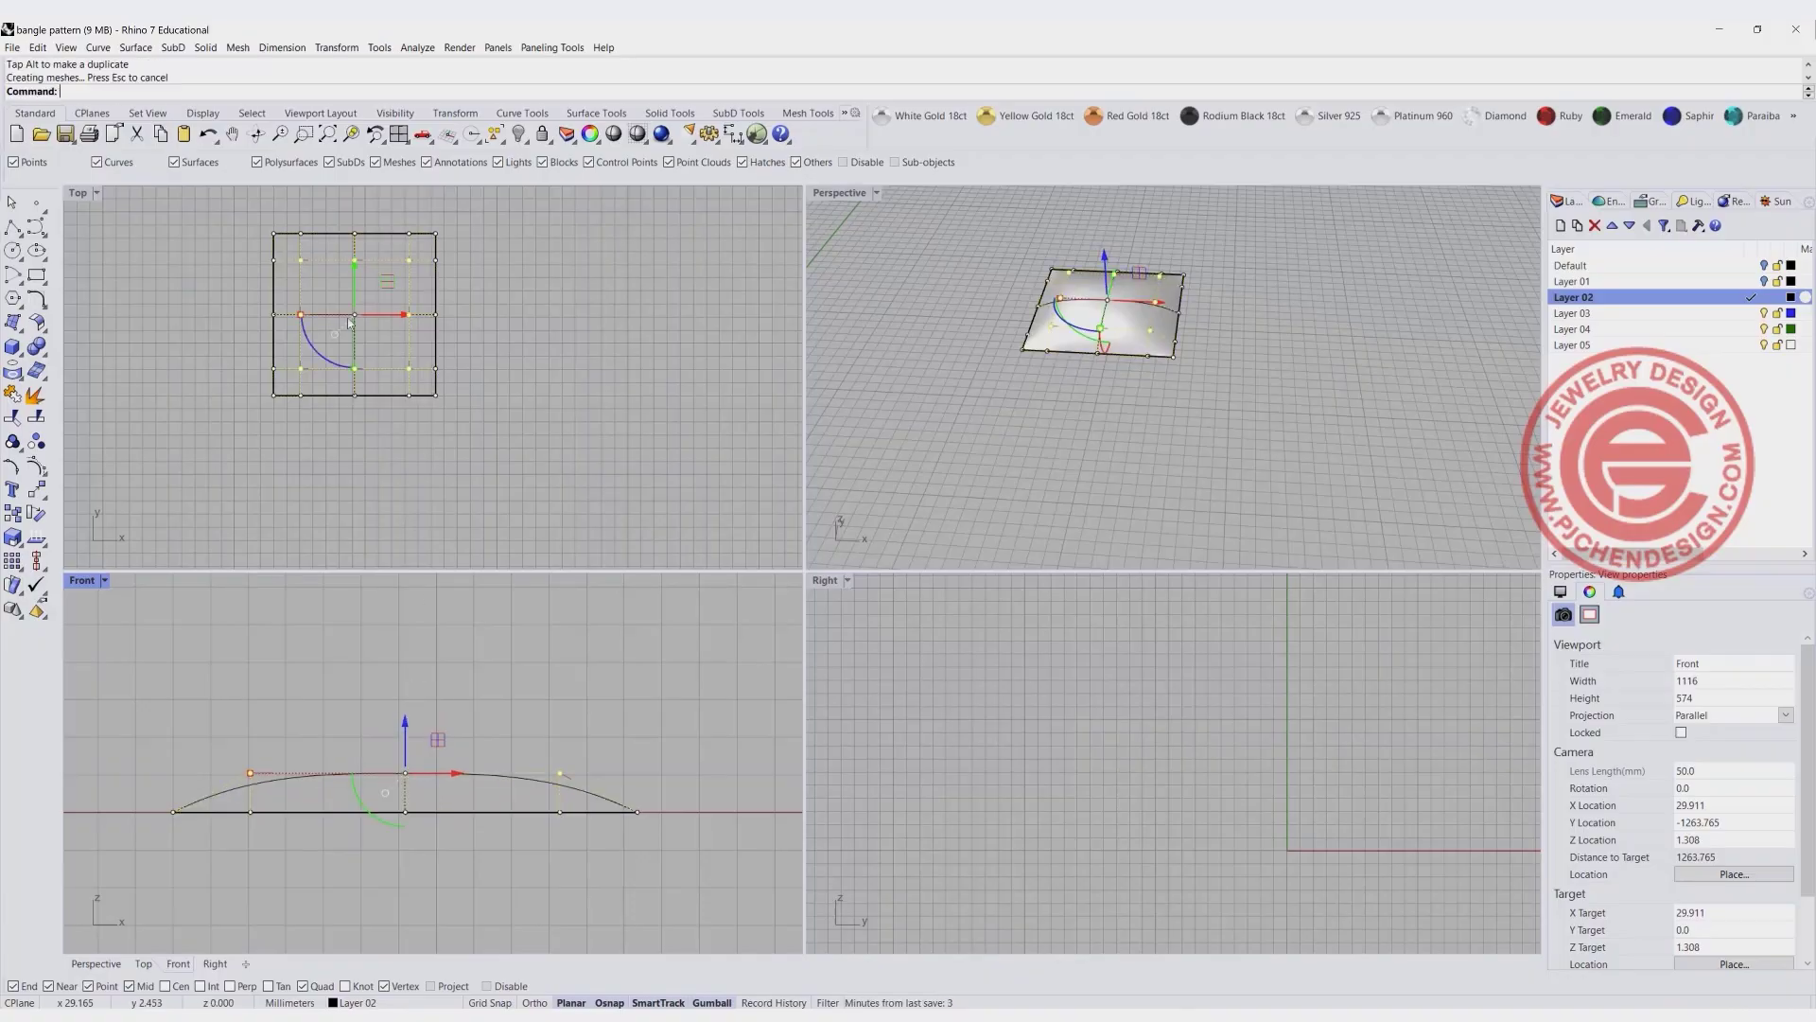
# - Raise the central control point higher than its neighbours to form a peak, and turn the control points off
pyautogui.moveTo(330, 286); pyautogui.dragTo(377, 338)
pyautogui.moveTo(406, 729); pyautogui.dragTo(447, 611)
pyautogui.click(564, 680)
pyautogui.click(577, 355)
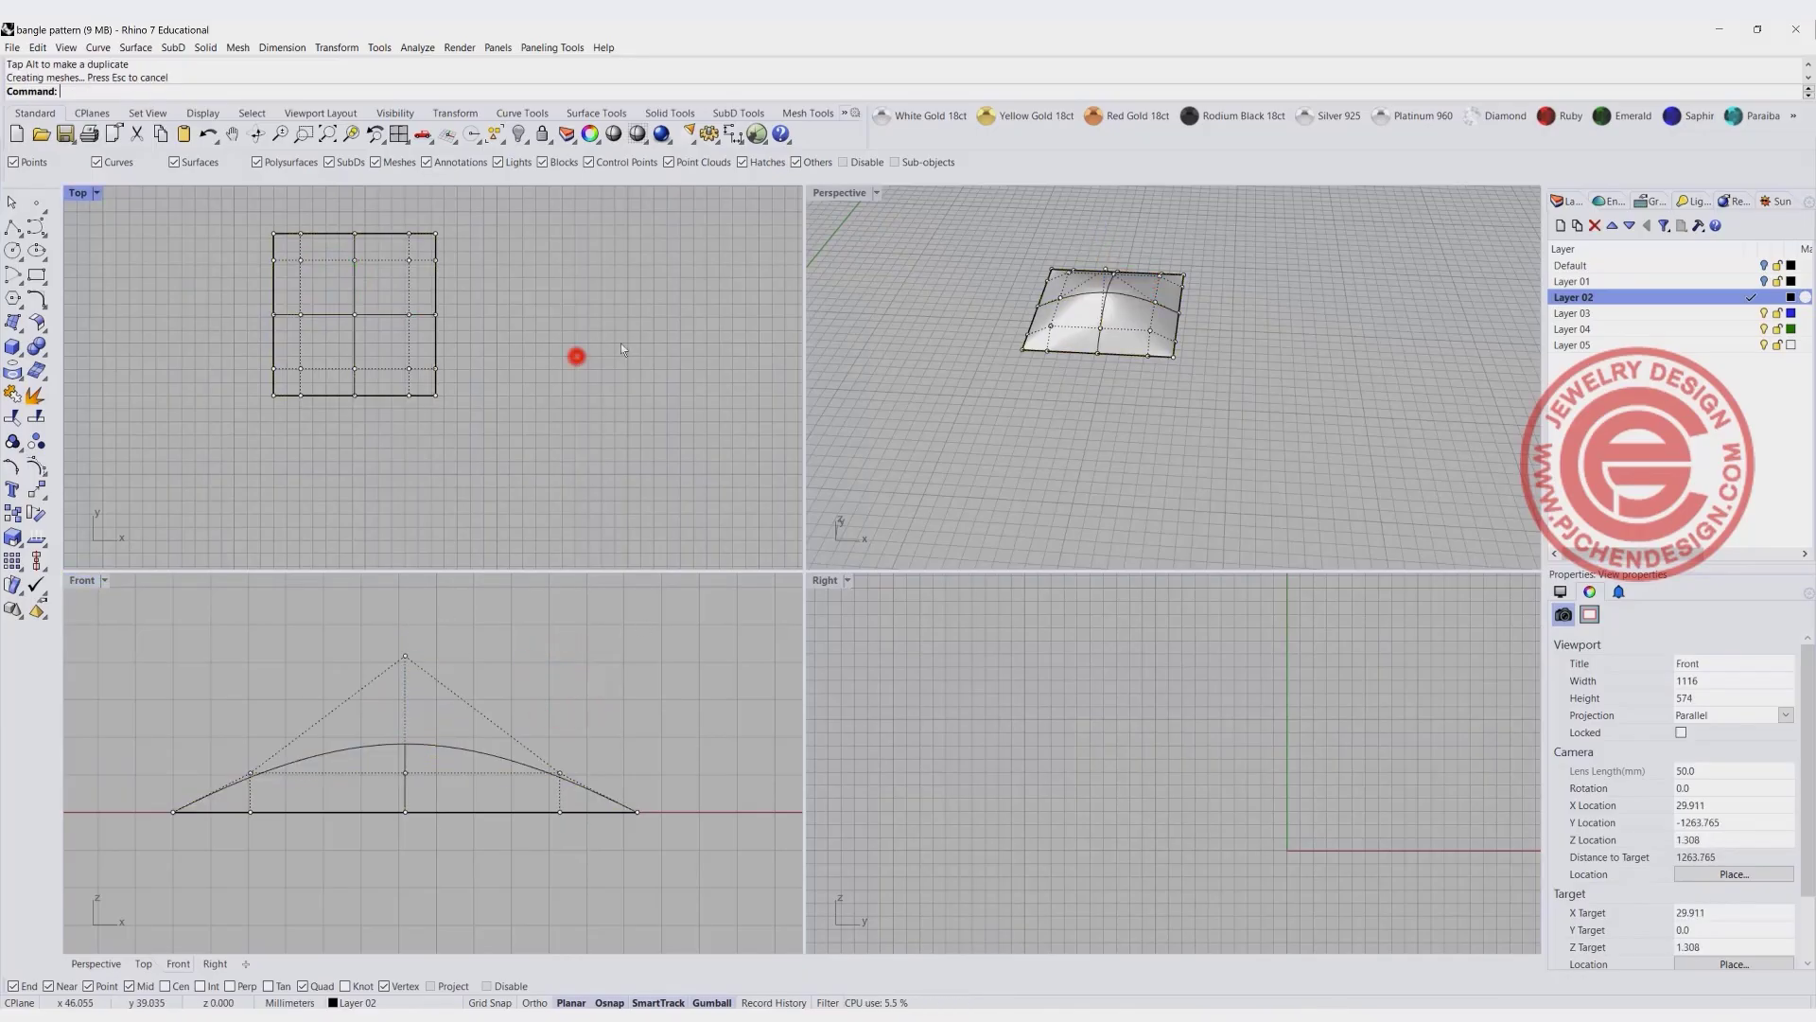
pyautogui.moveTo(1115, 384); pyautogui.dragTo(1117, 416, button='right')
pyautogui.scroll(2, 1117, 388)
pyautogui.press('Escape')
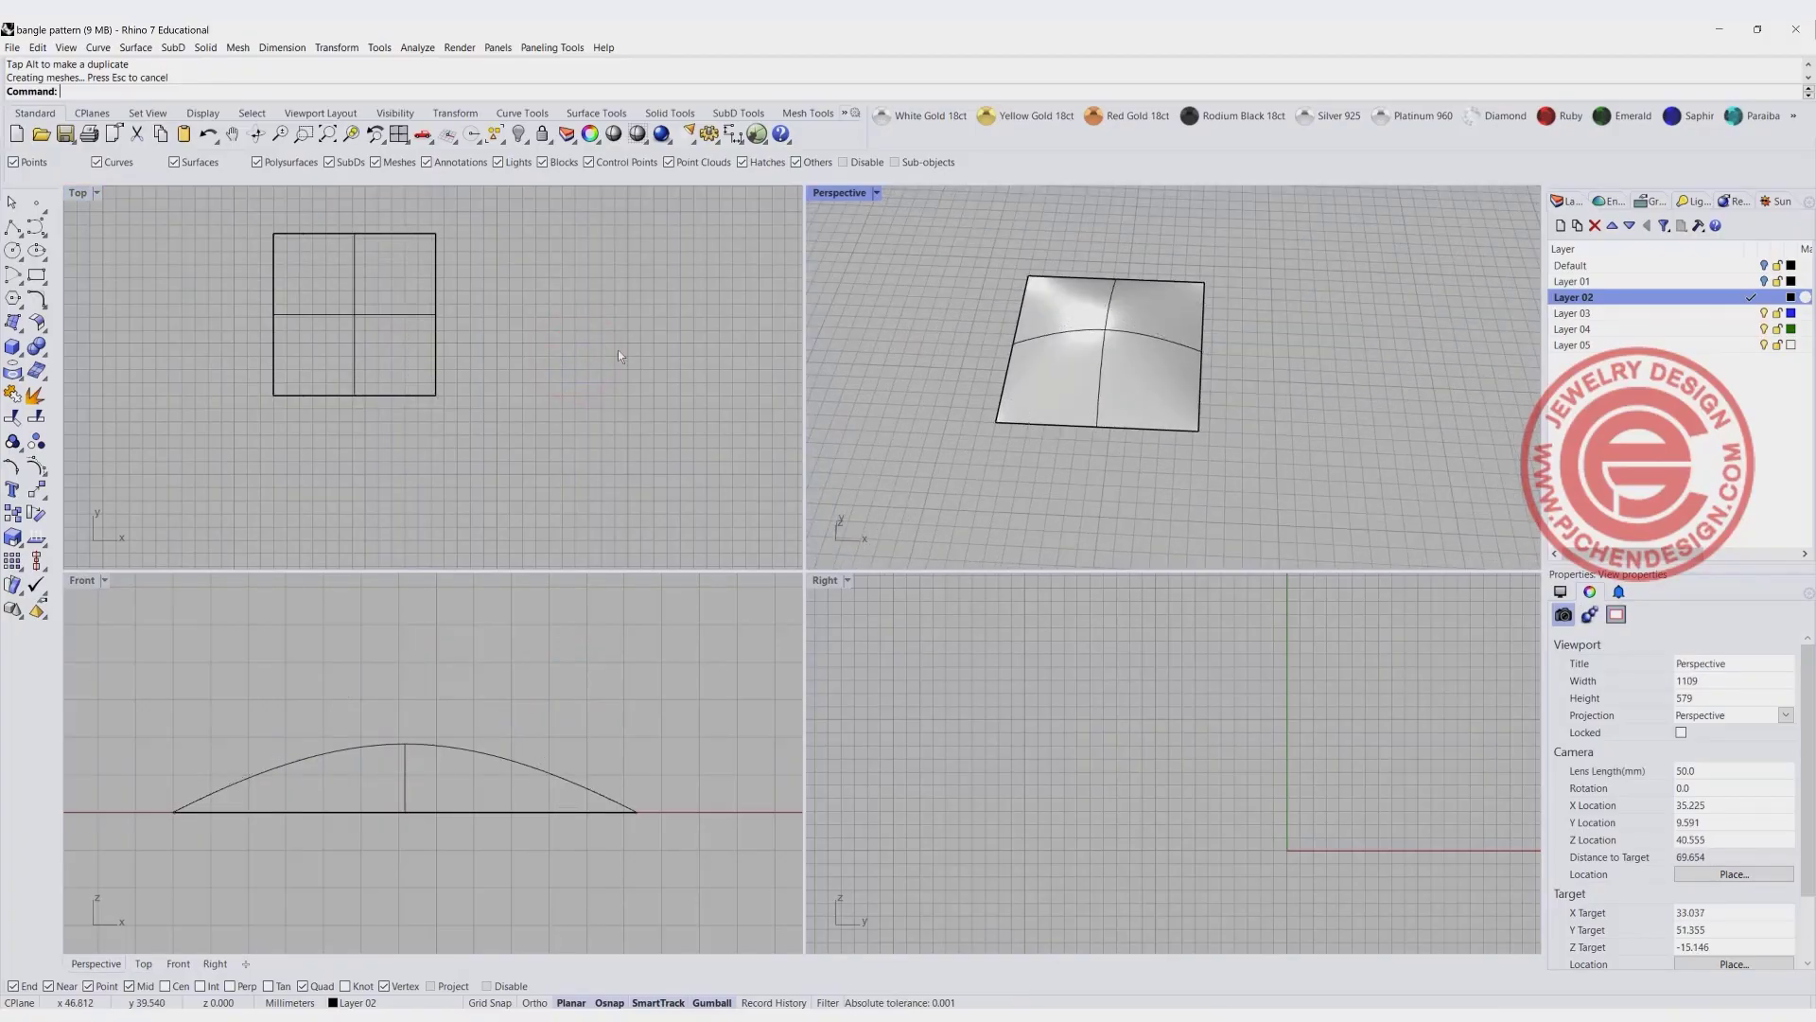
# - Show the domed surface's control points and scale the nine inner points uniformly in 3D, outward from their centre towards the edges
pyautogui.click(384, 328)
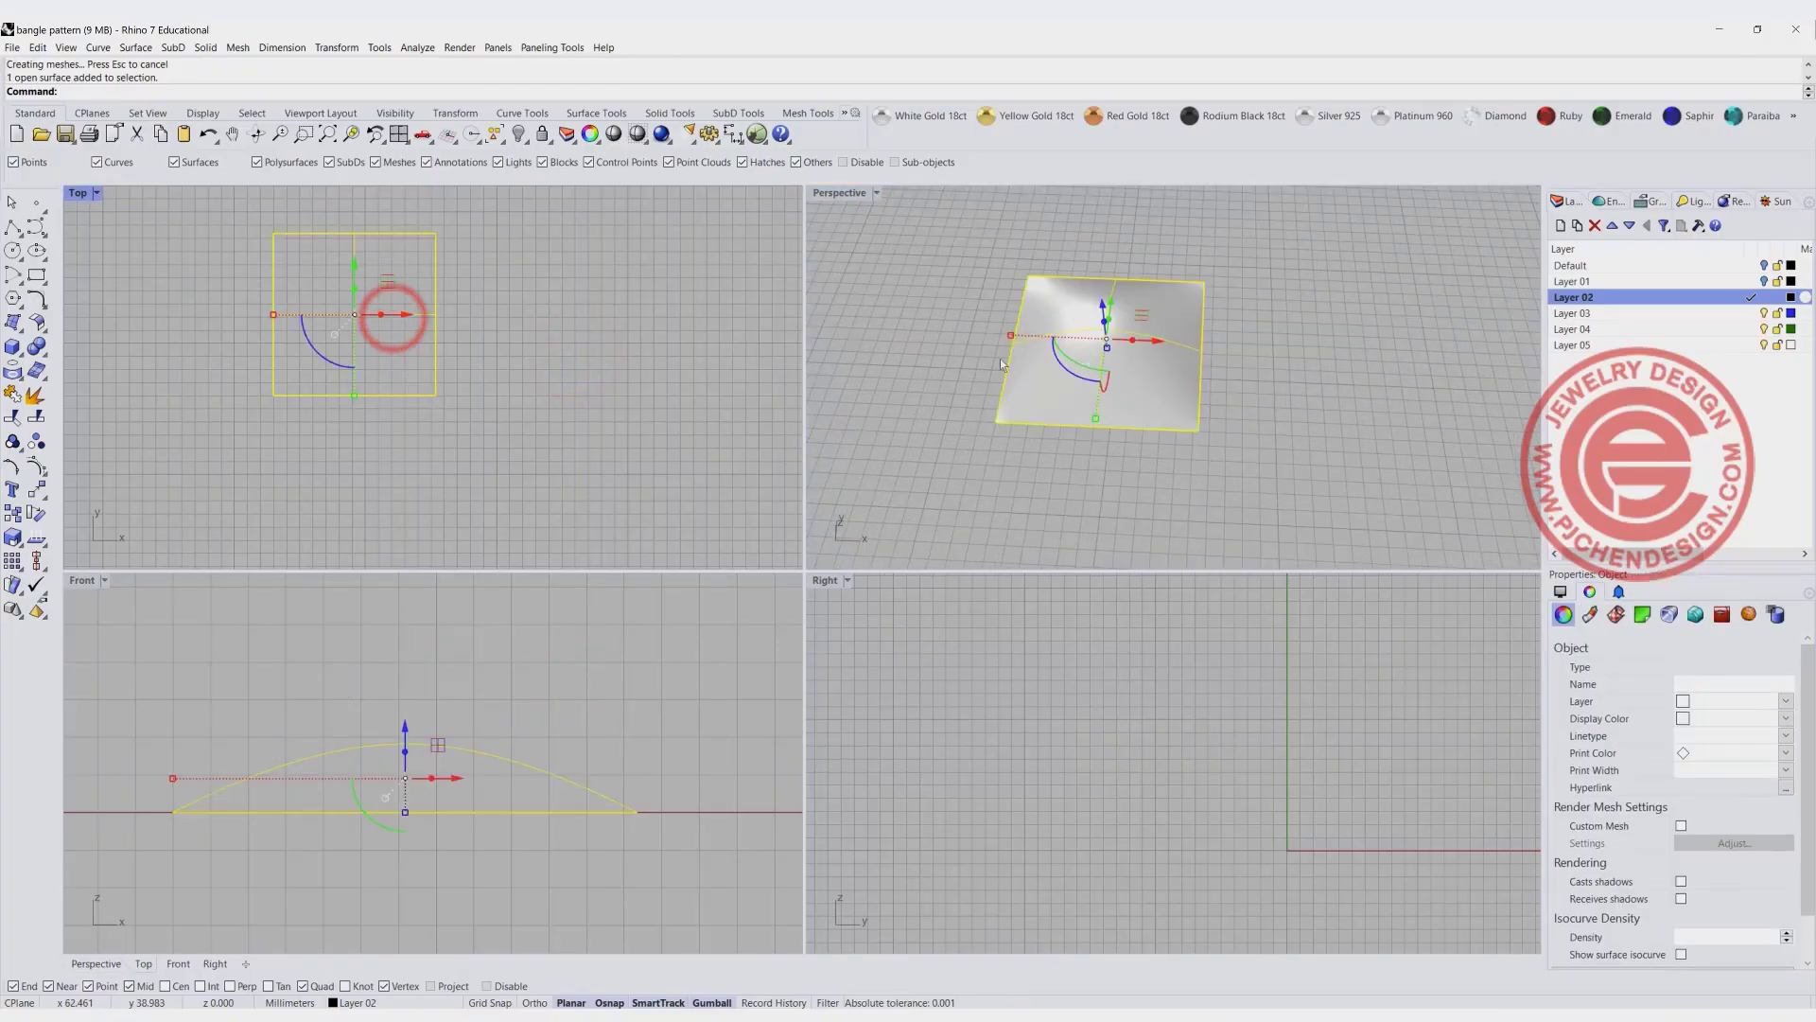
pyautogui.scroll(5, 1220, 293)
pyautogui.scroll(-4, 1187, 261)
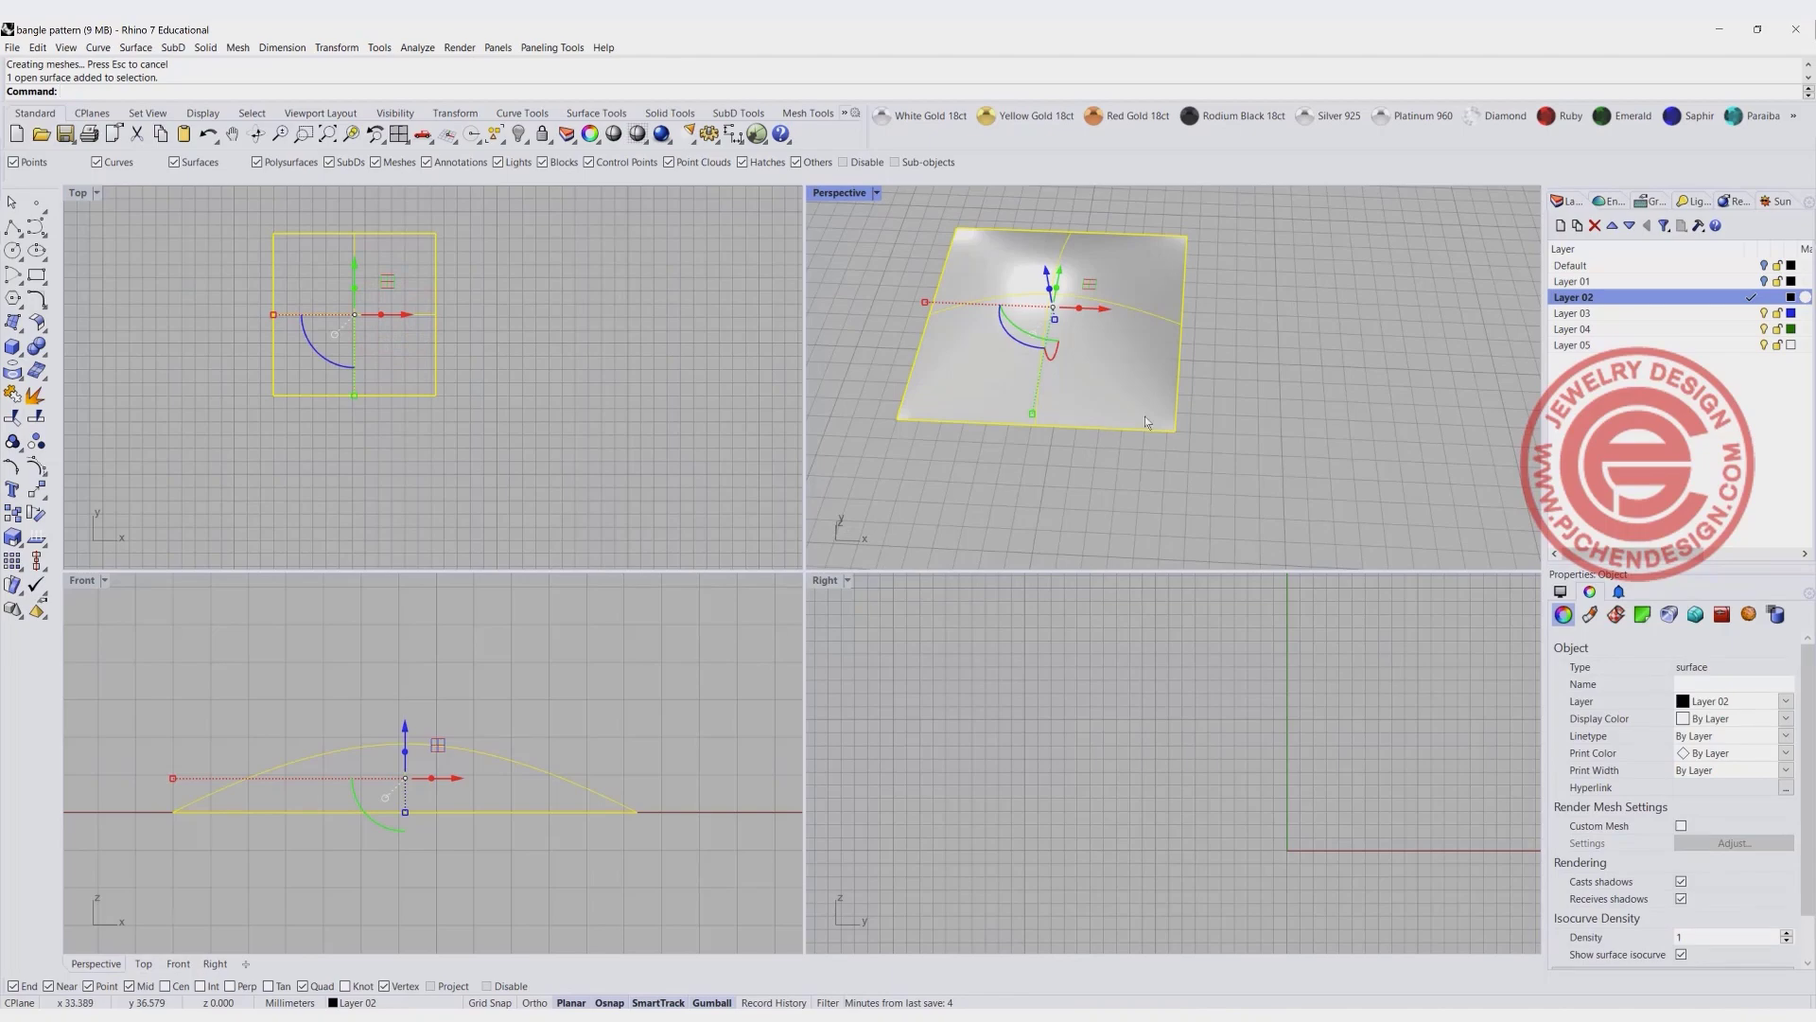
pyautogui.click(35, 441)
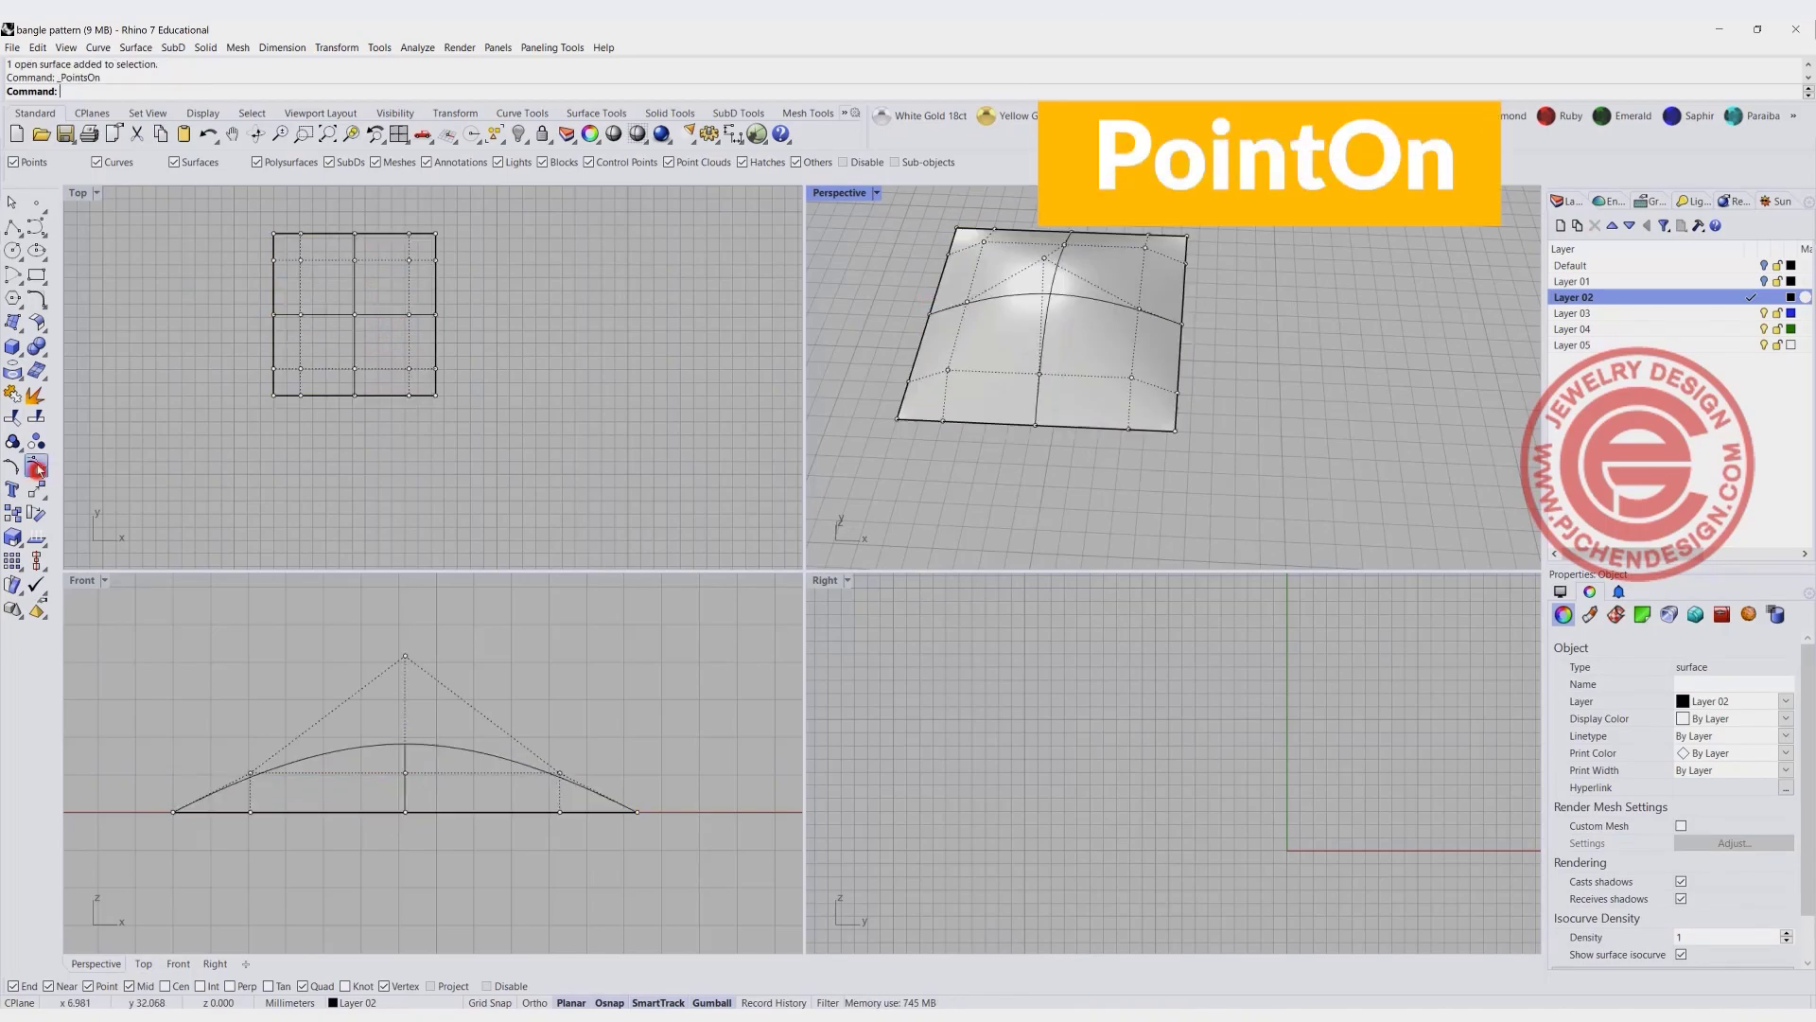
pyautogui.moveTo(282, 246); pyautogui.dragTo(421, 383)
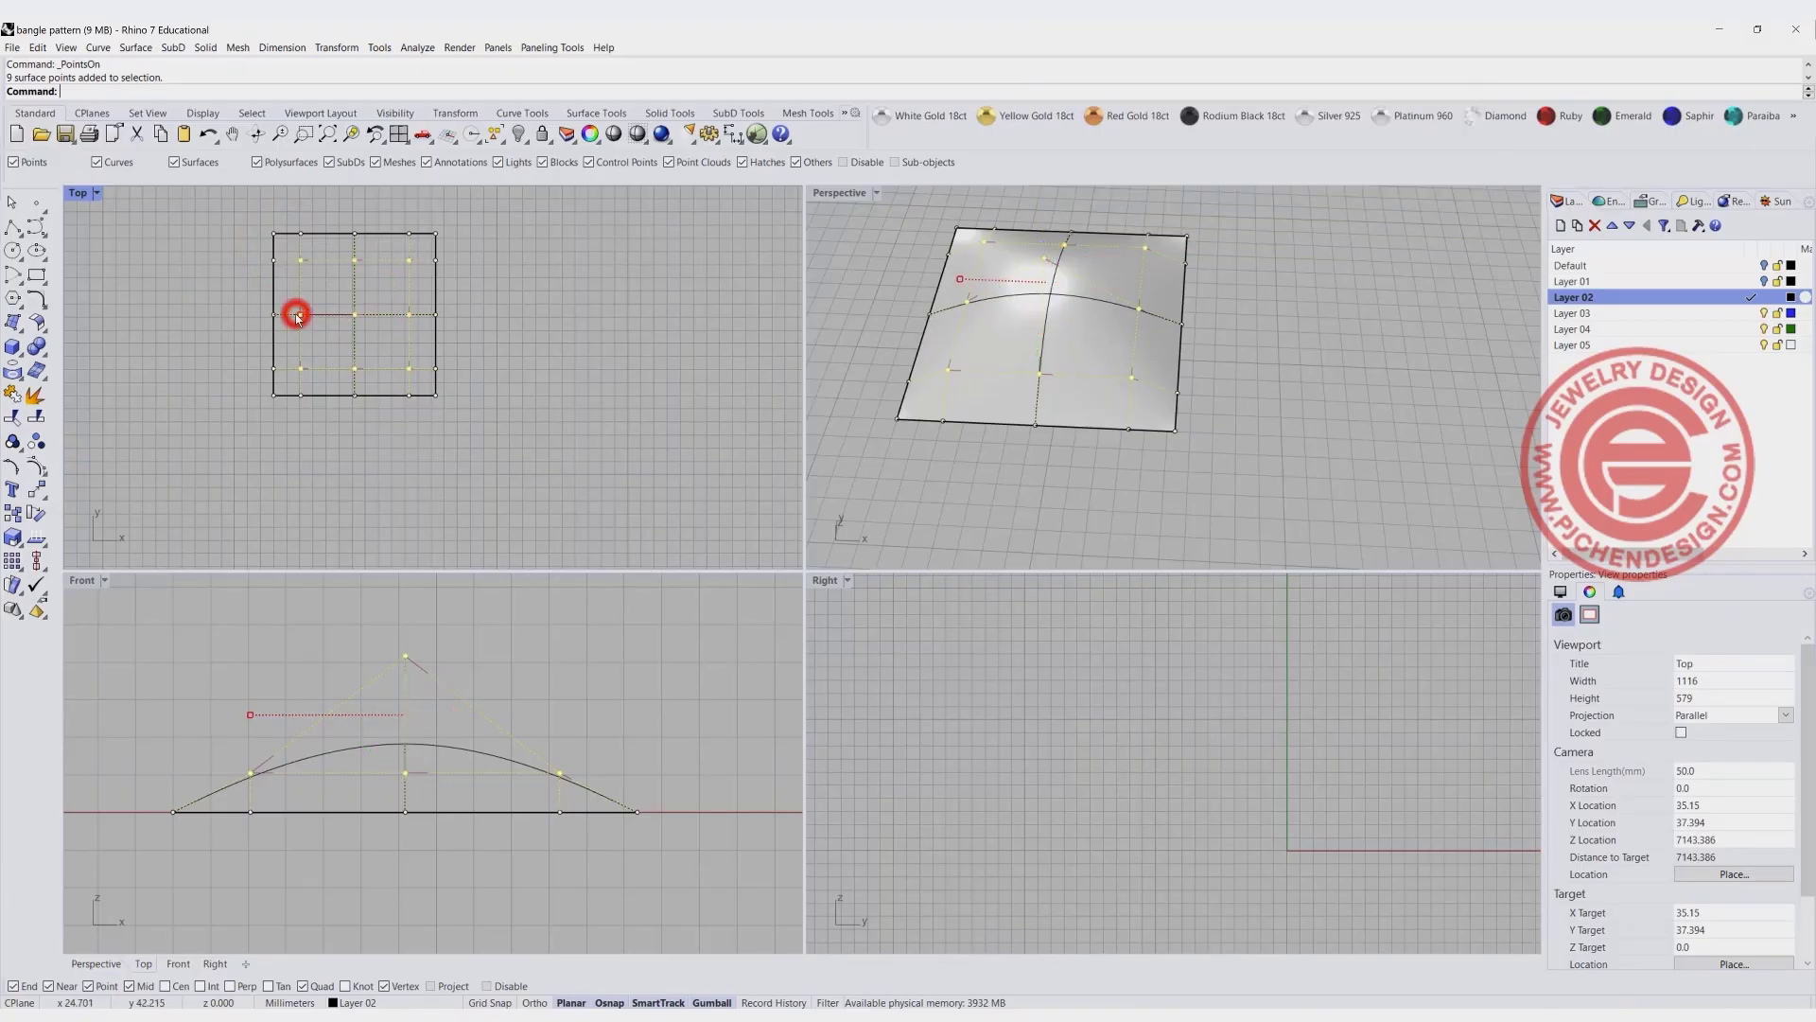
pyautogui.moveTo(300, 314); pyautogui.dragTo(286, 315)
pyautogui.click(1285, 414)
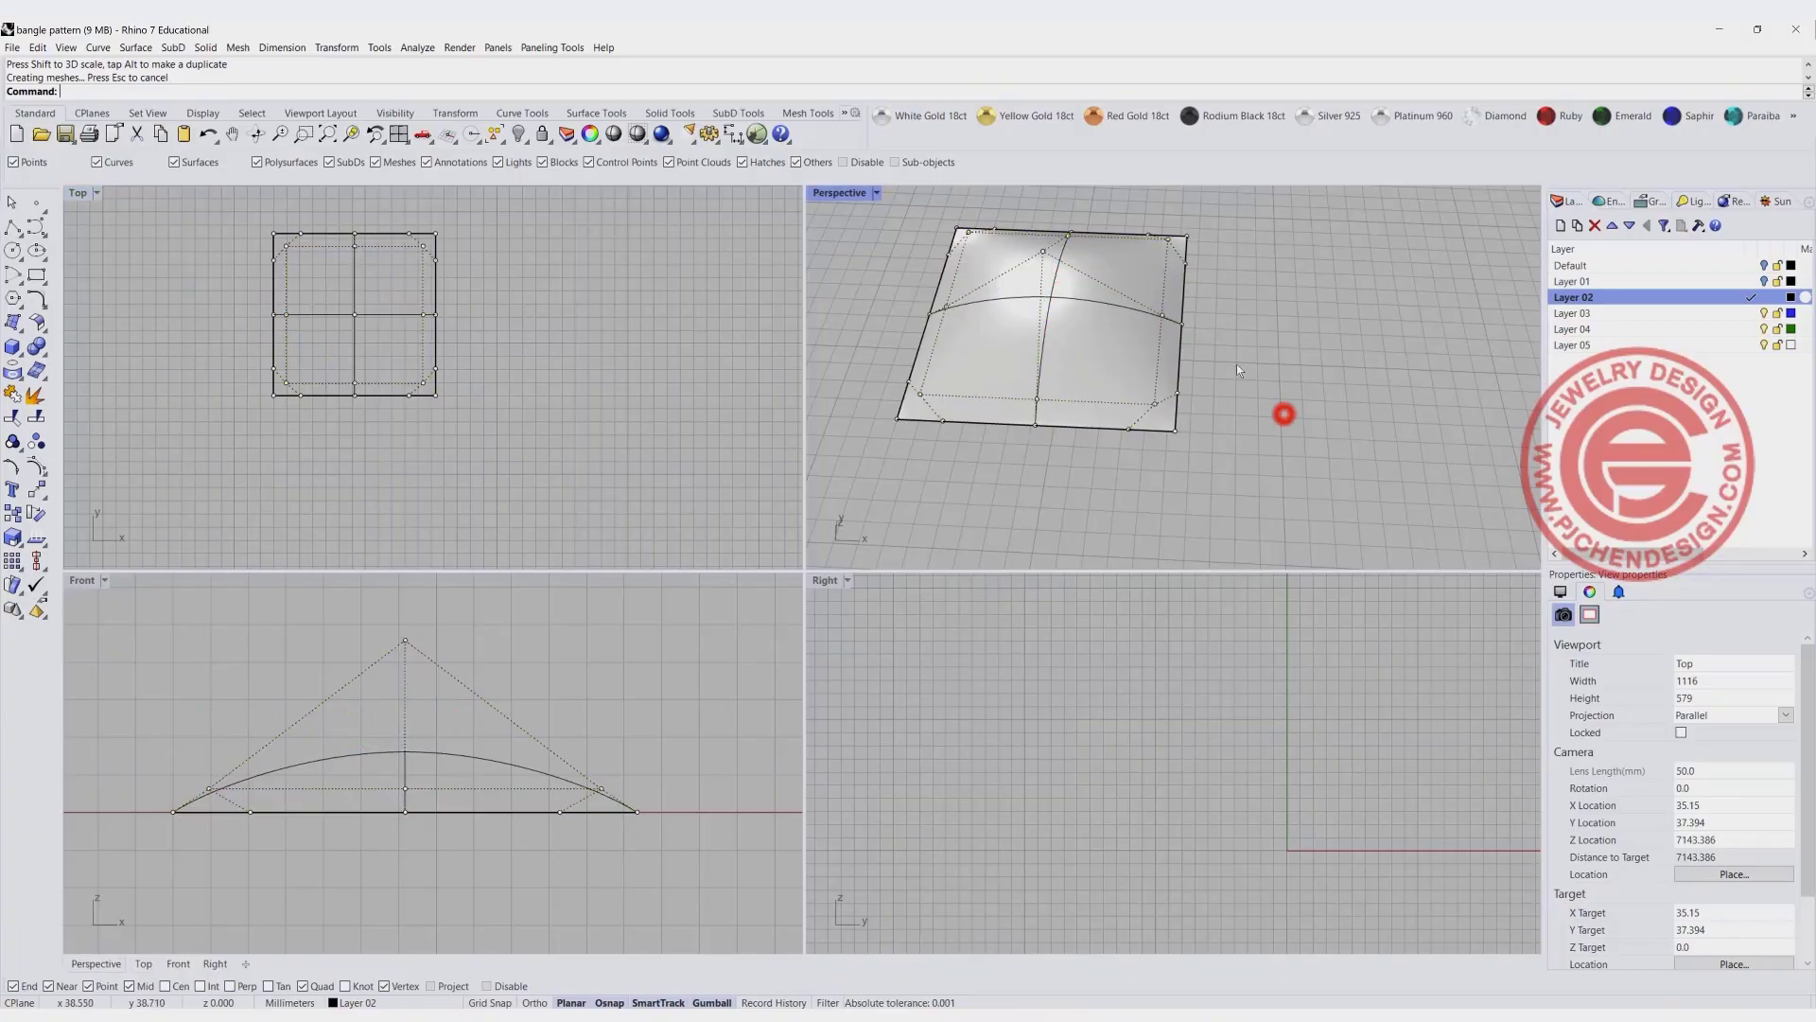
pyautogui.moveTo(1239, 371); pyautogui.dragTo(1150, 341, button='right')
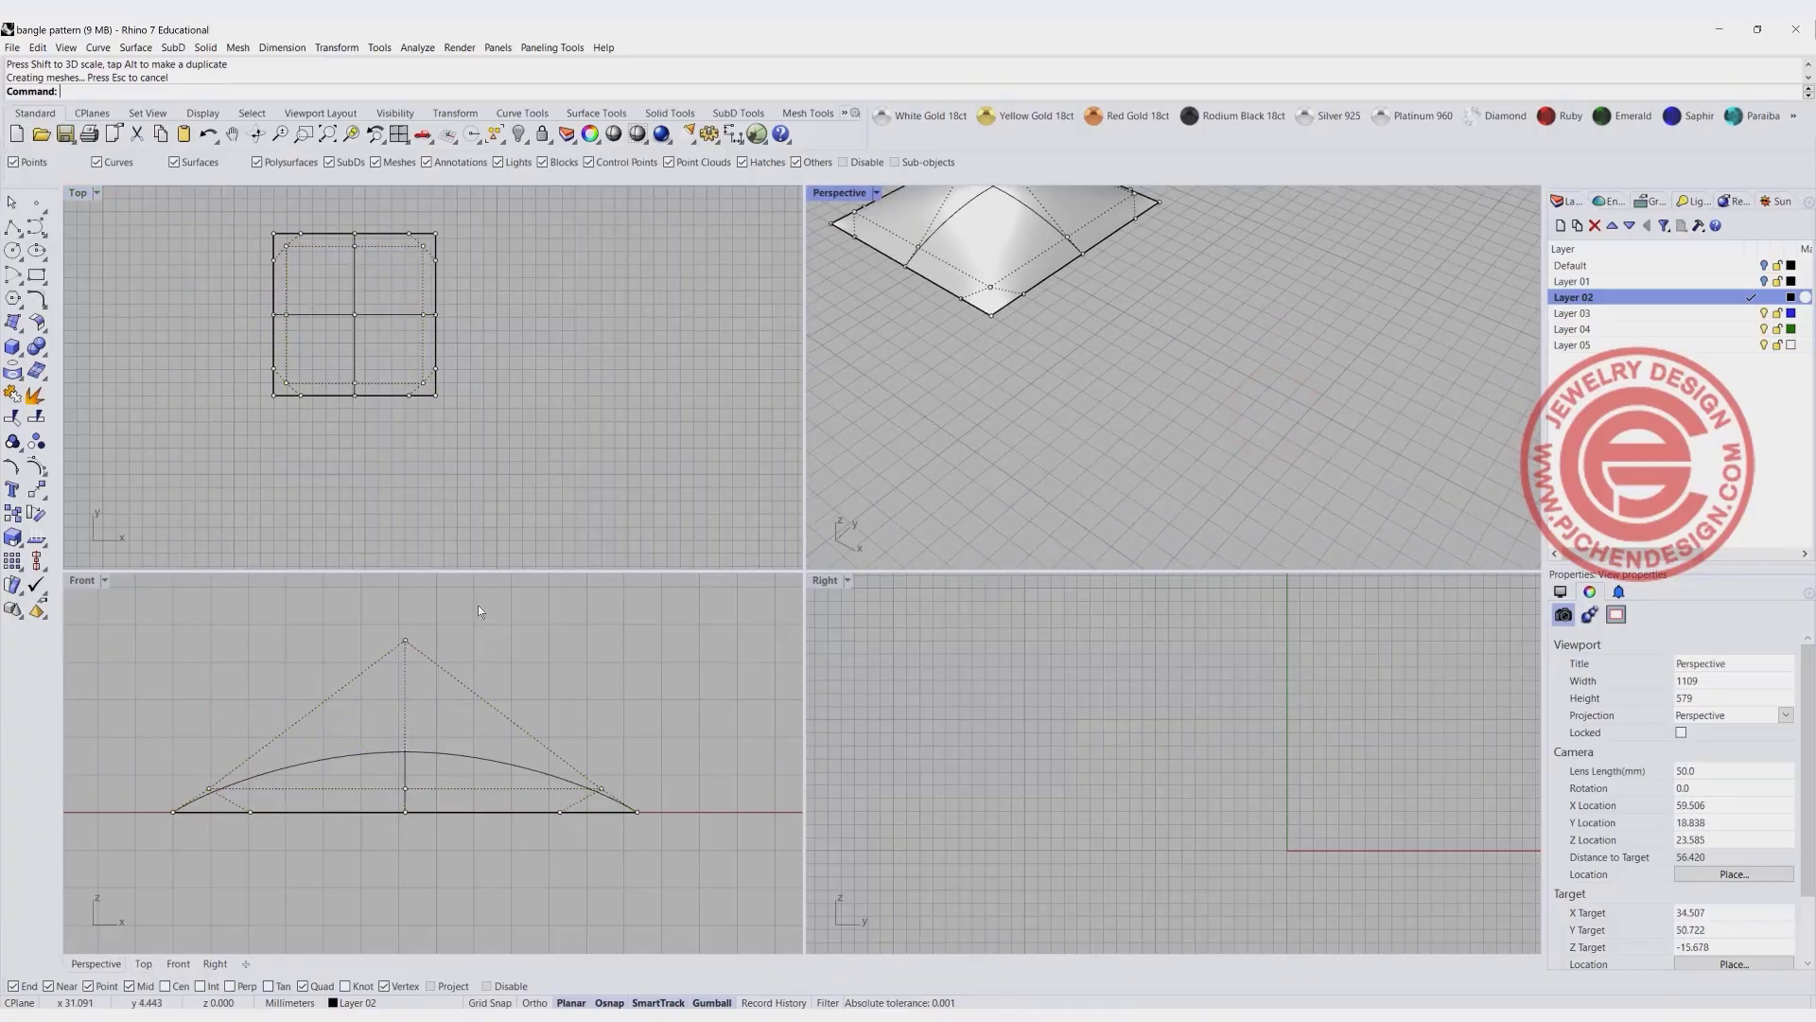
pyautogui.click(559, 394)
pyautogui.scroll(-3, 519, 312)
# - Start a rectangular array of the domed surface with 6 copies in X, 6 in Y and 1 in Z
pyautogui.doubleClick(77, 193)
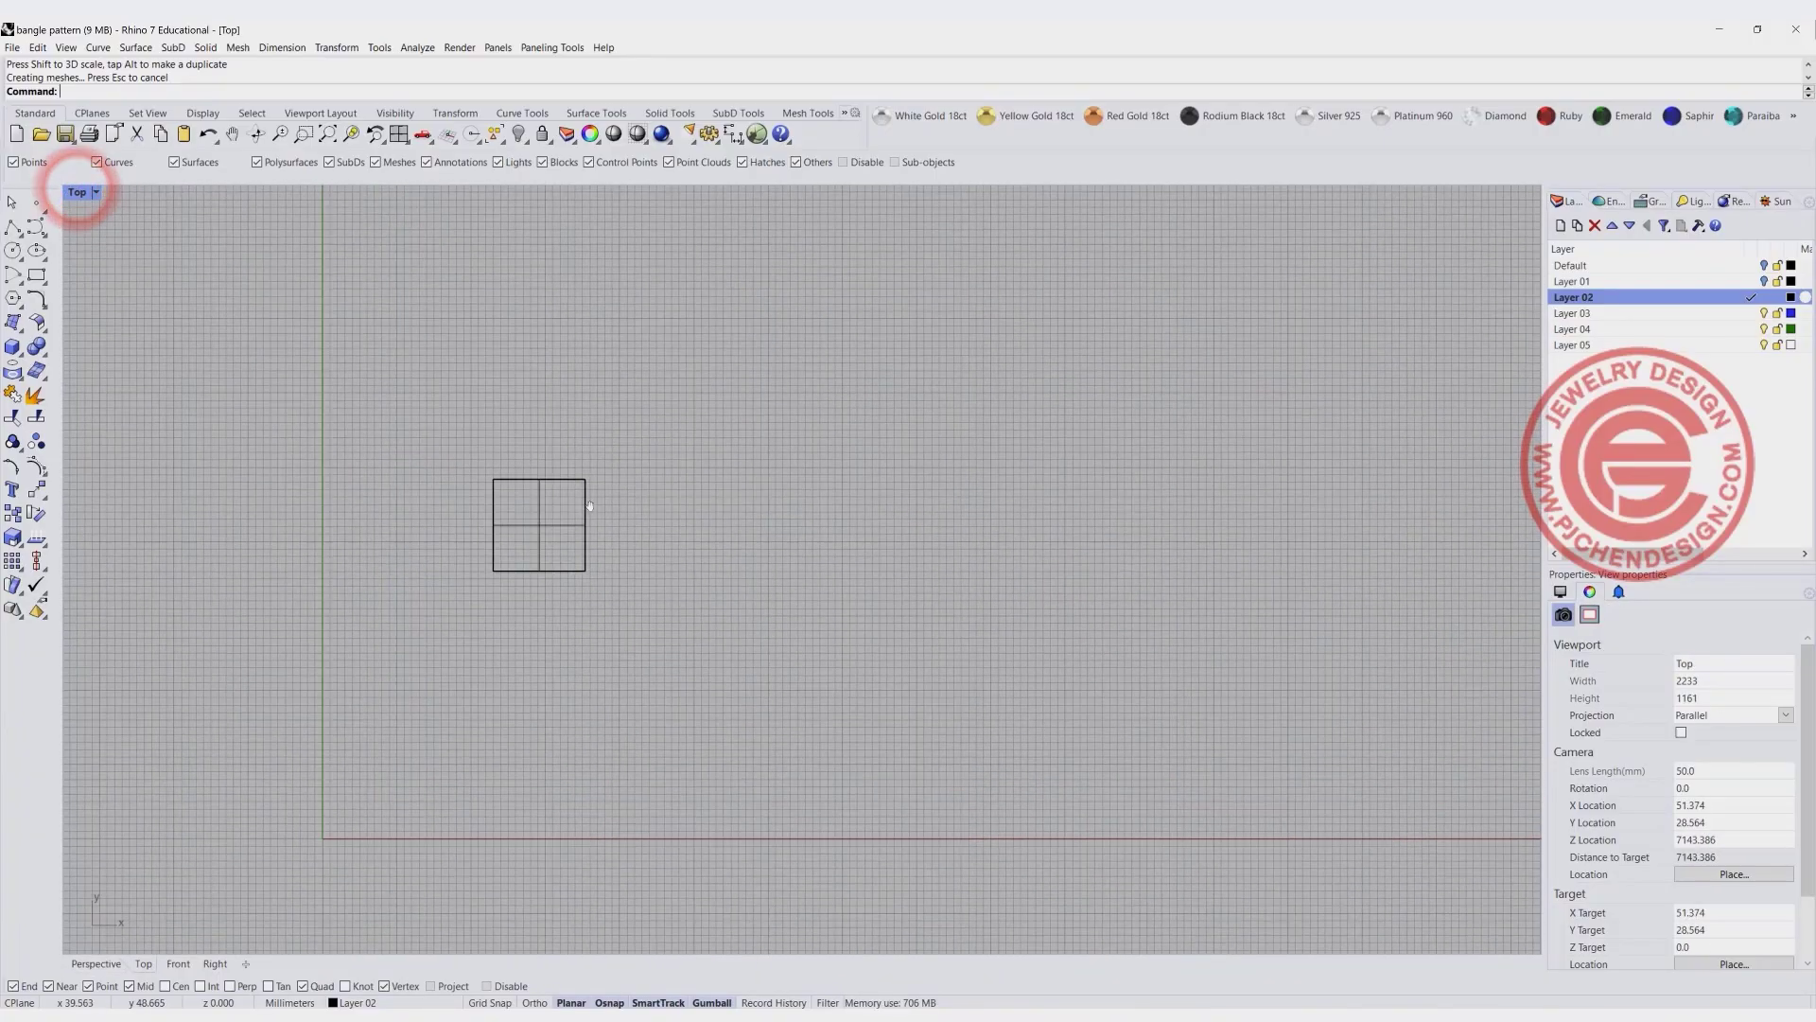
pyautogui.scroll(2, 590, 506)
pyautogui.moveTo(622, 558); pyautogui.dragTo(456, 513)
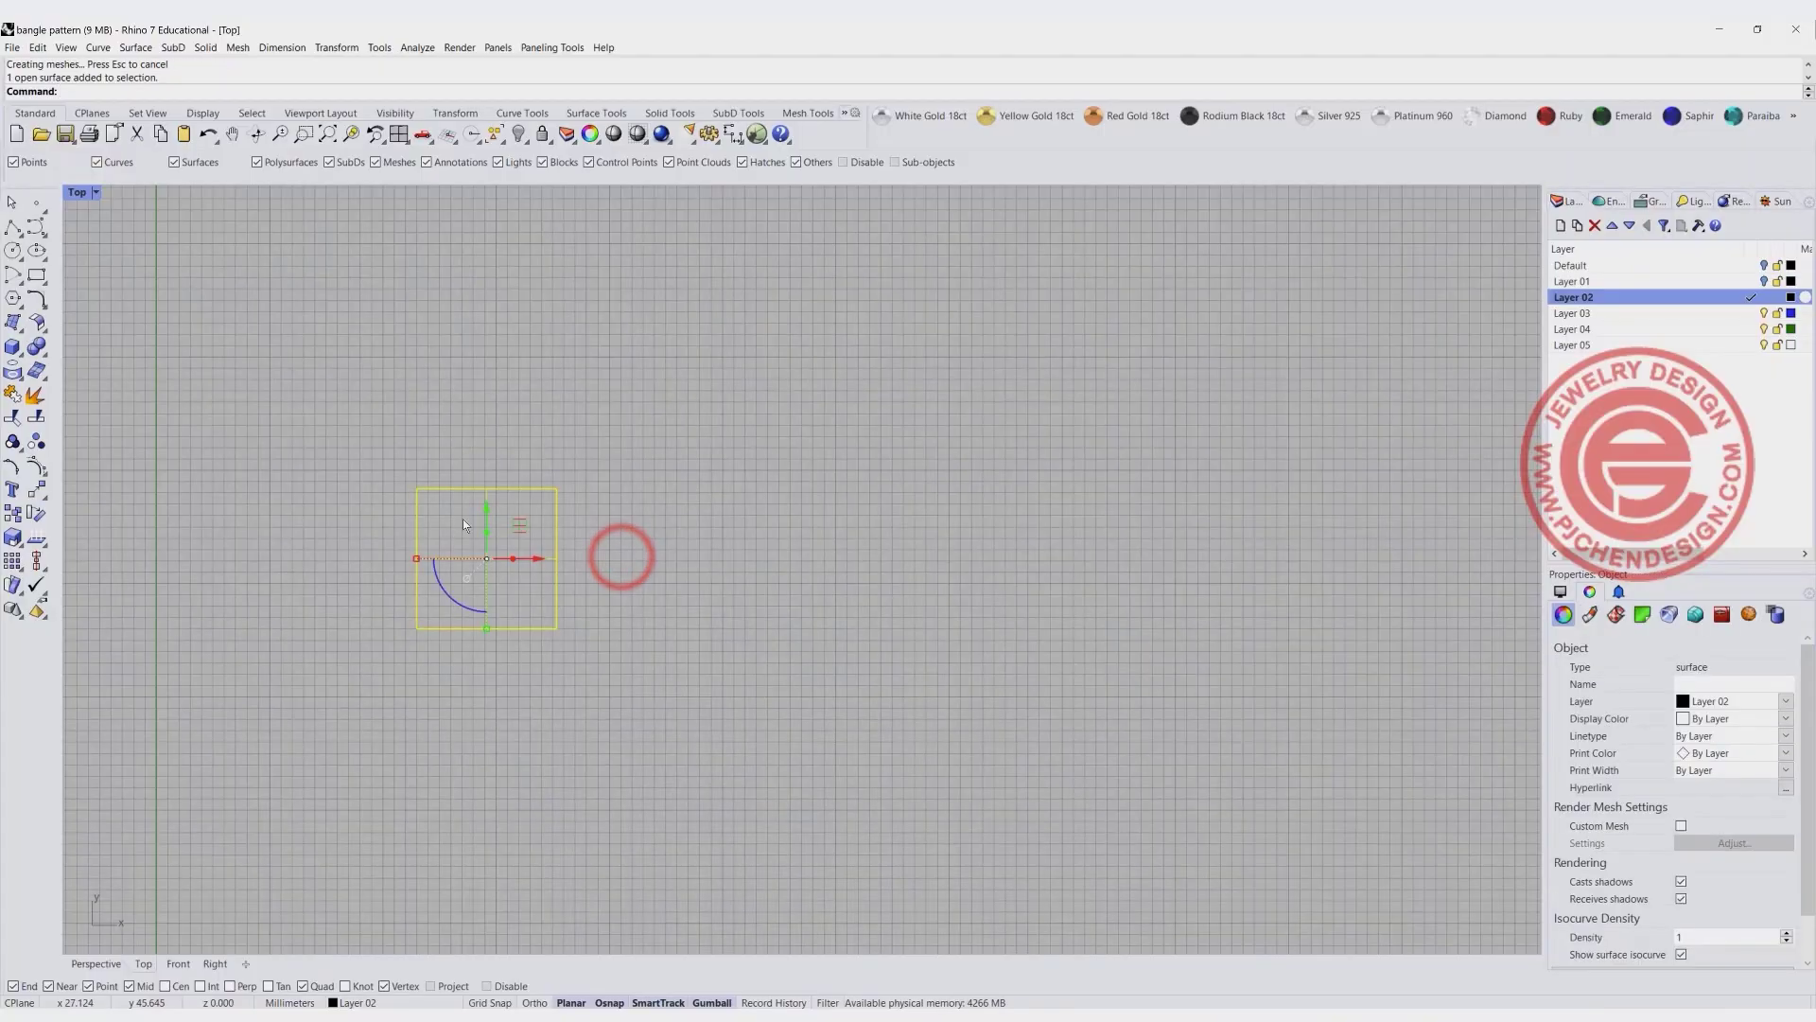
pyautogui.click(536, 591)
pyautogui.moveTo(615, 579); pyautogui.dragTo(456, 541)
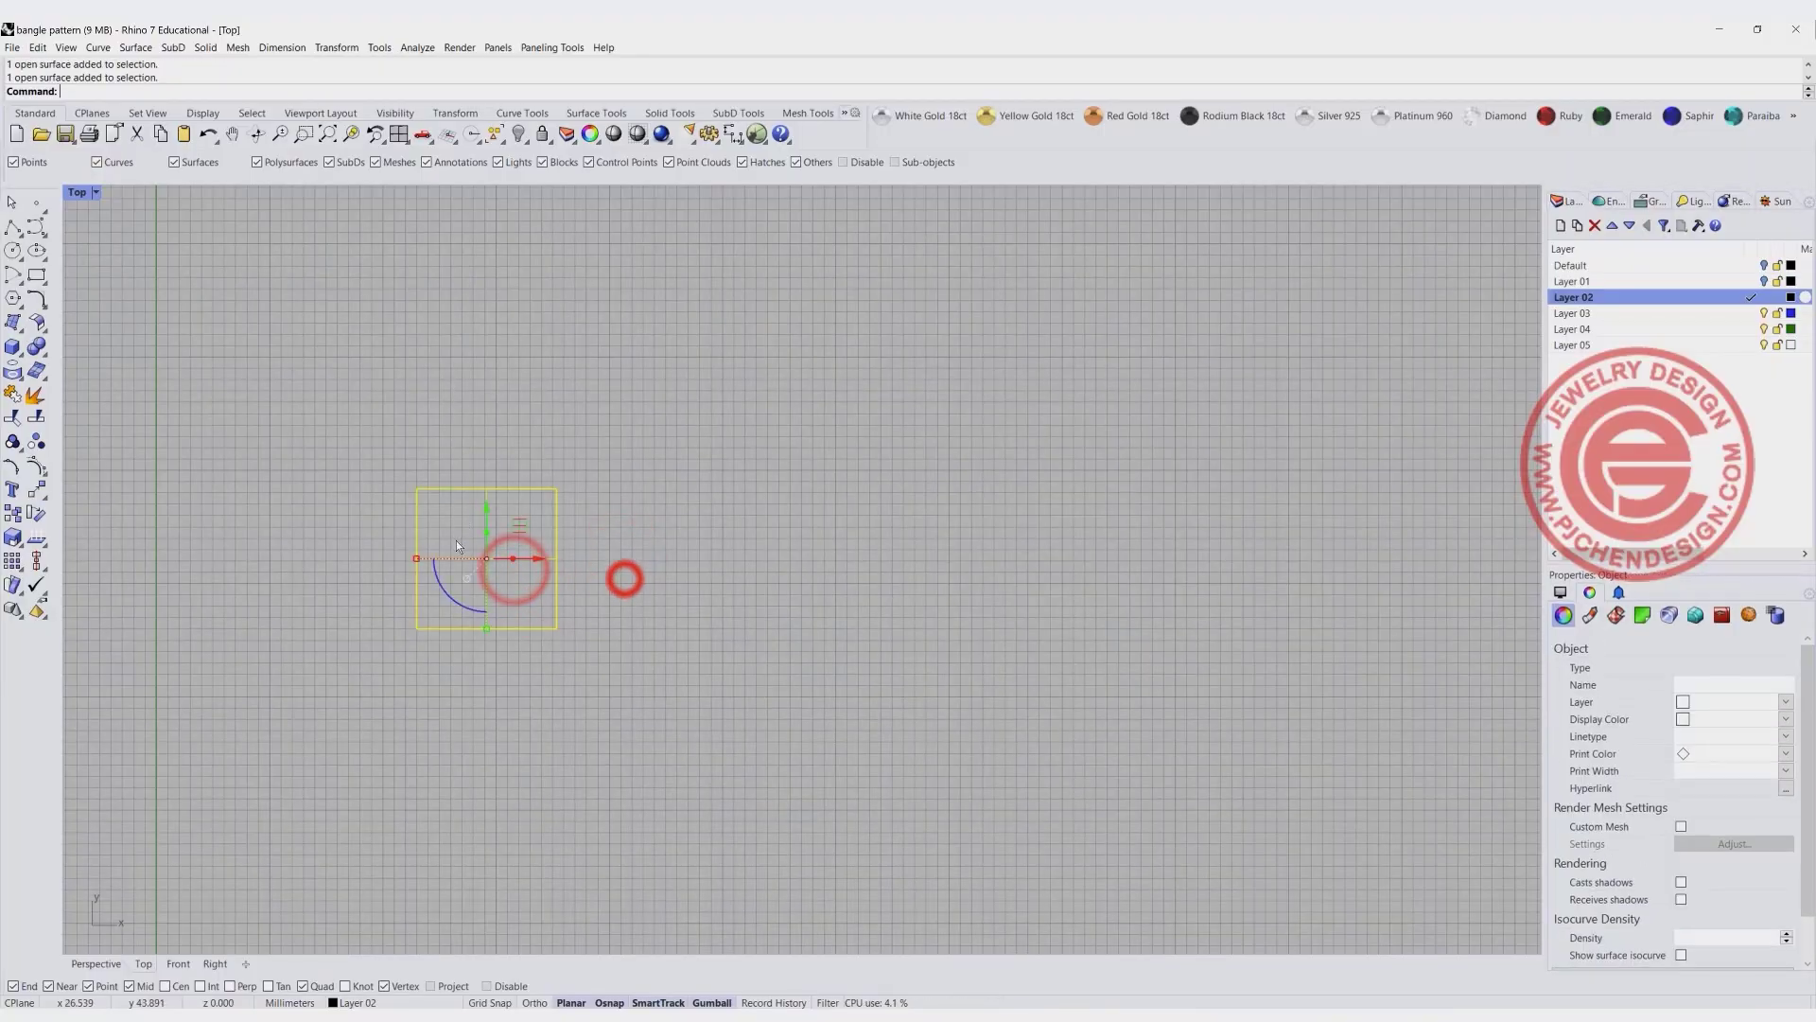
pyautogui.click(11, 561)
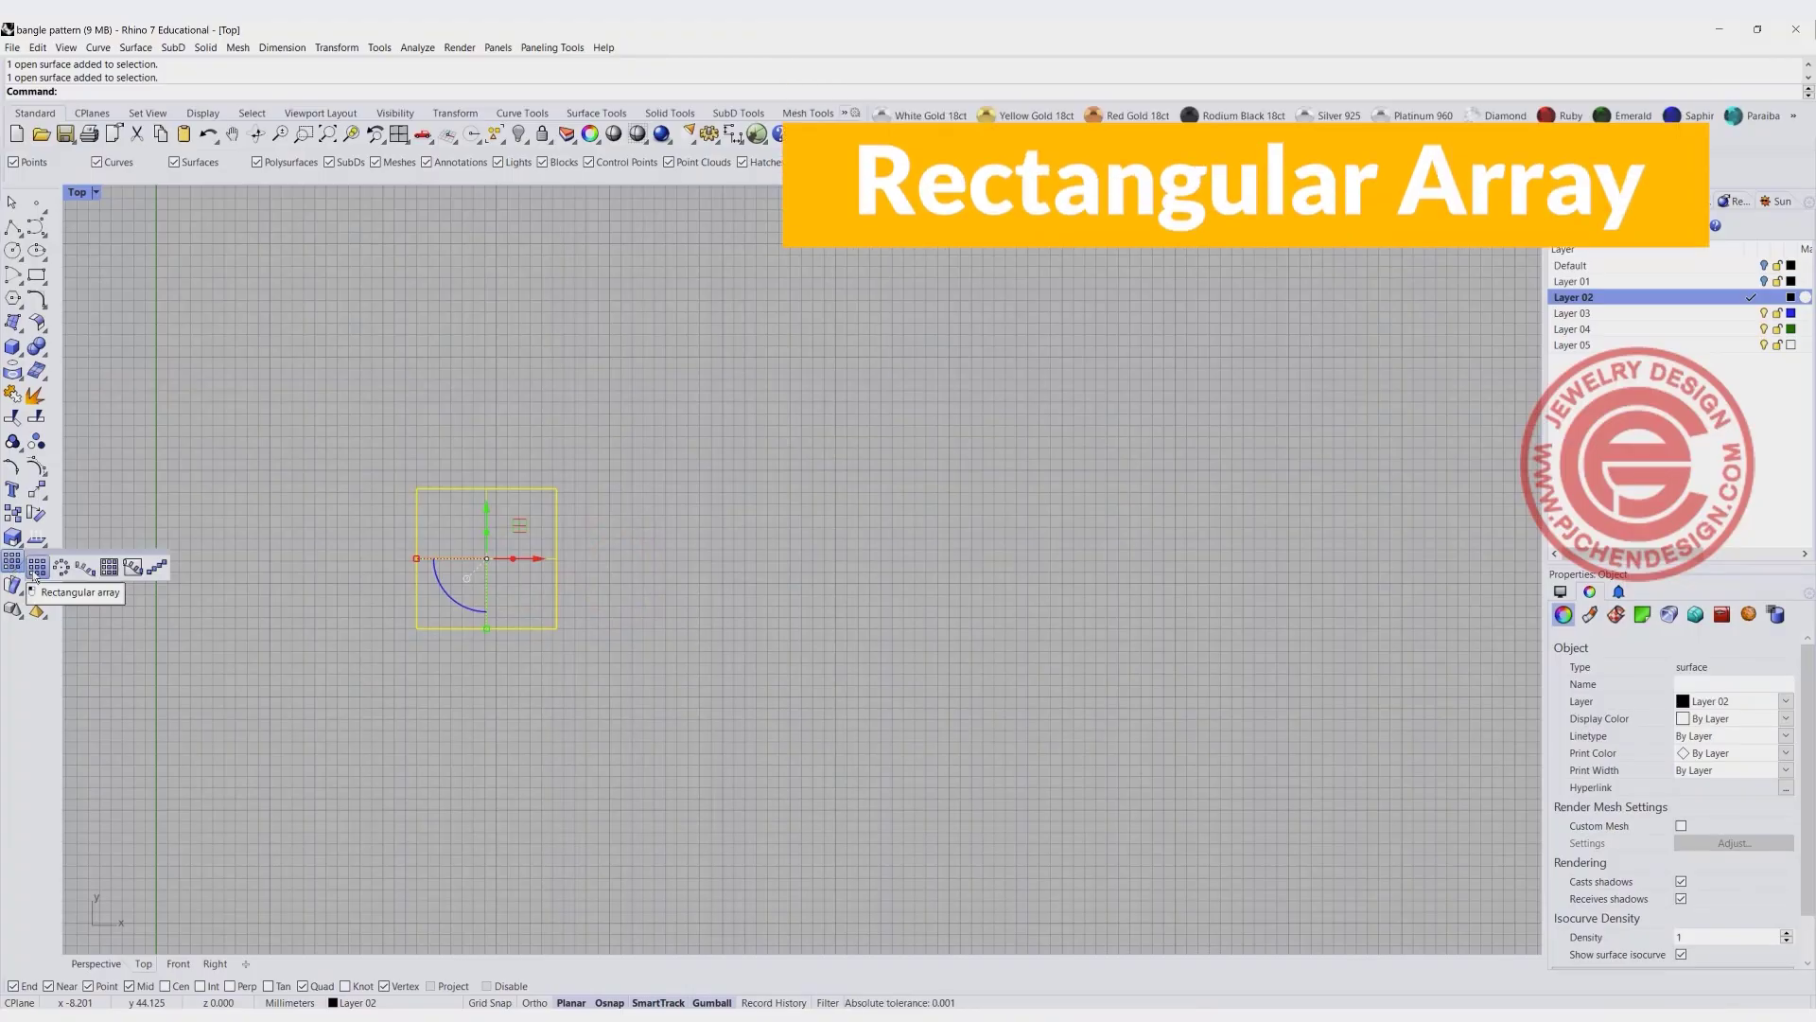
pyautogui.click(36, 570)
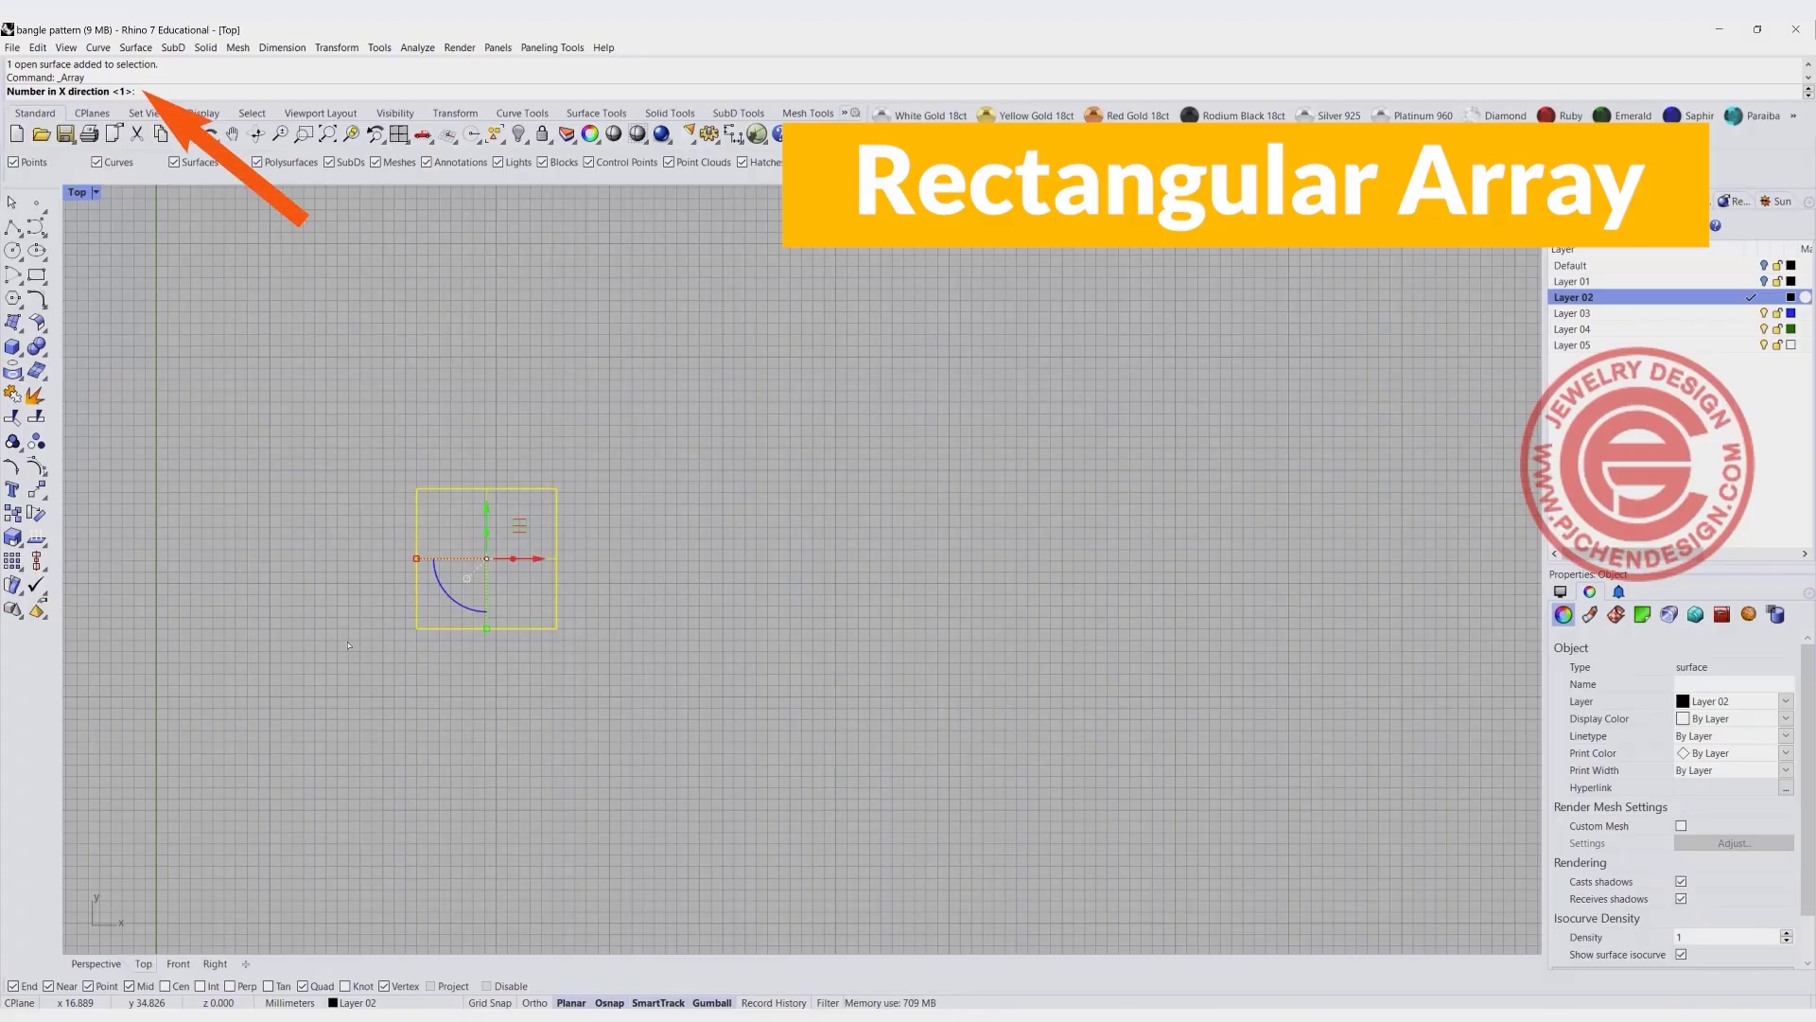
pyautogui.write('6')
pyautogui.press('Return')
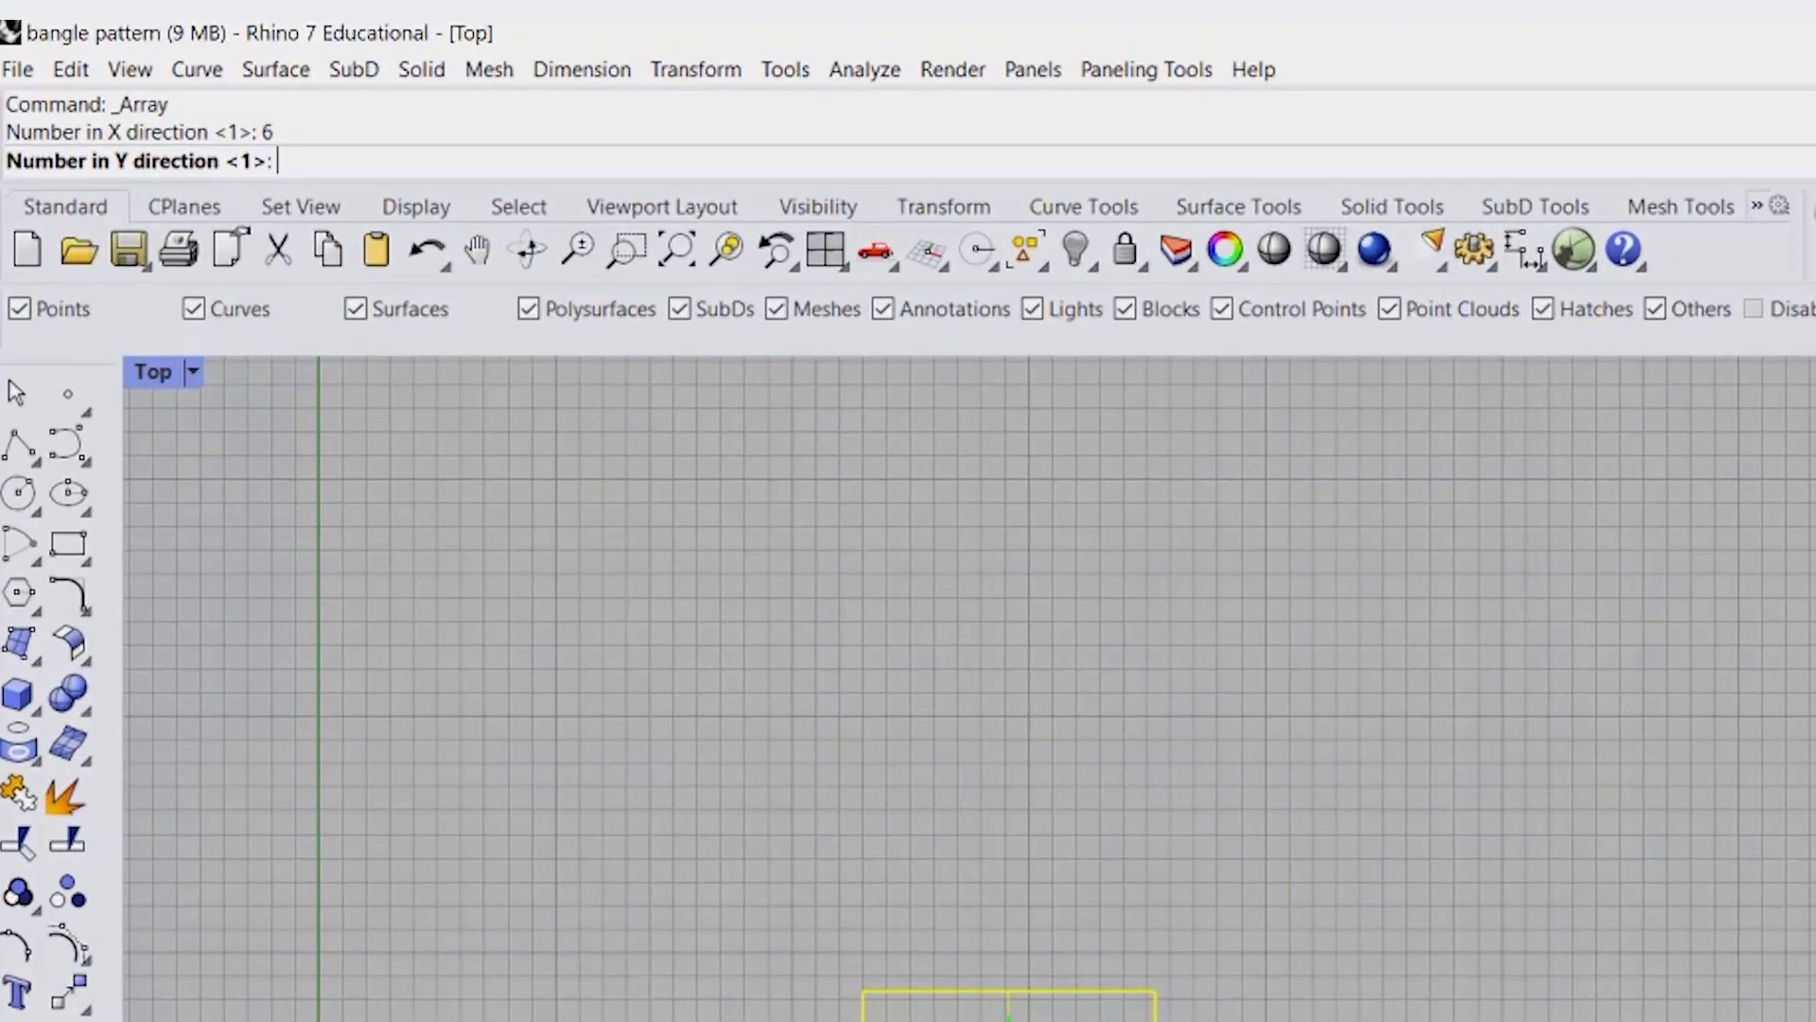
pyautogui.write('6')
pyautogui.press('Return')
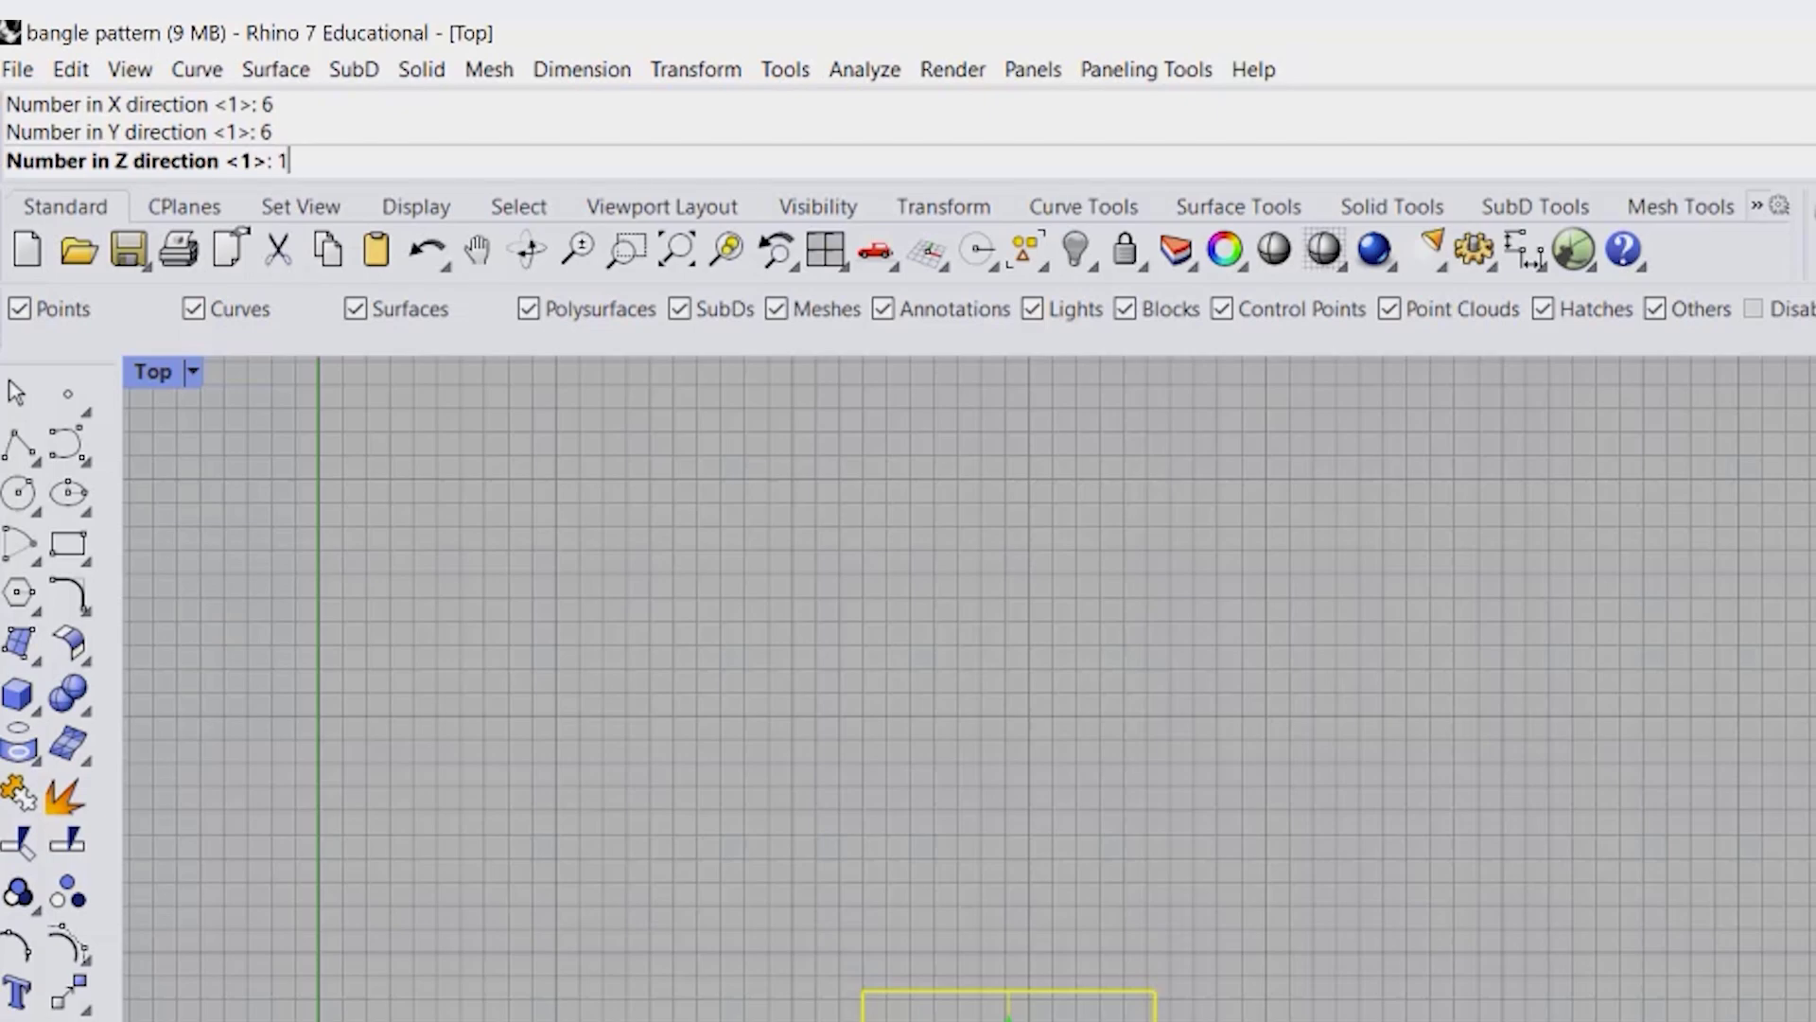
pyautogui.write('1')
pyautogui.press('Return')
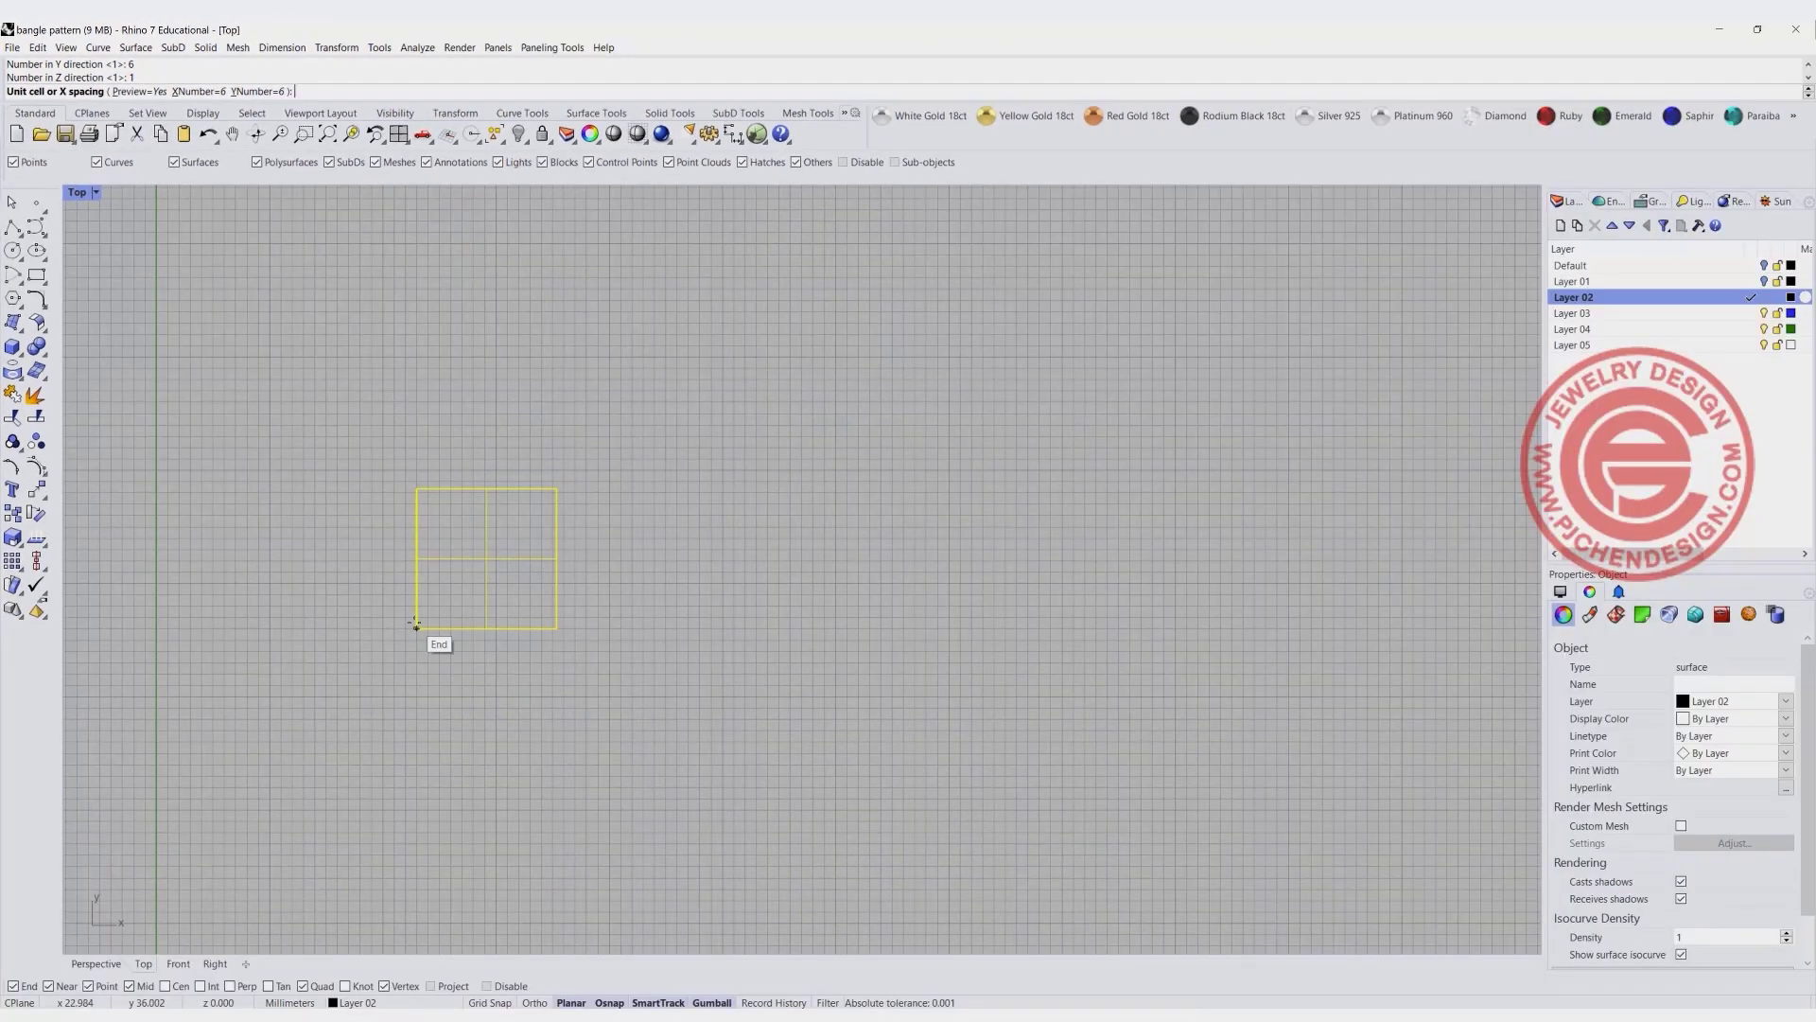
# - Define the array's unit cell between the domed surface's opposite corners so the copies meet edge to edge, and accept the array
pyautogui.click(415, 625)
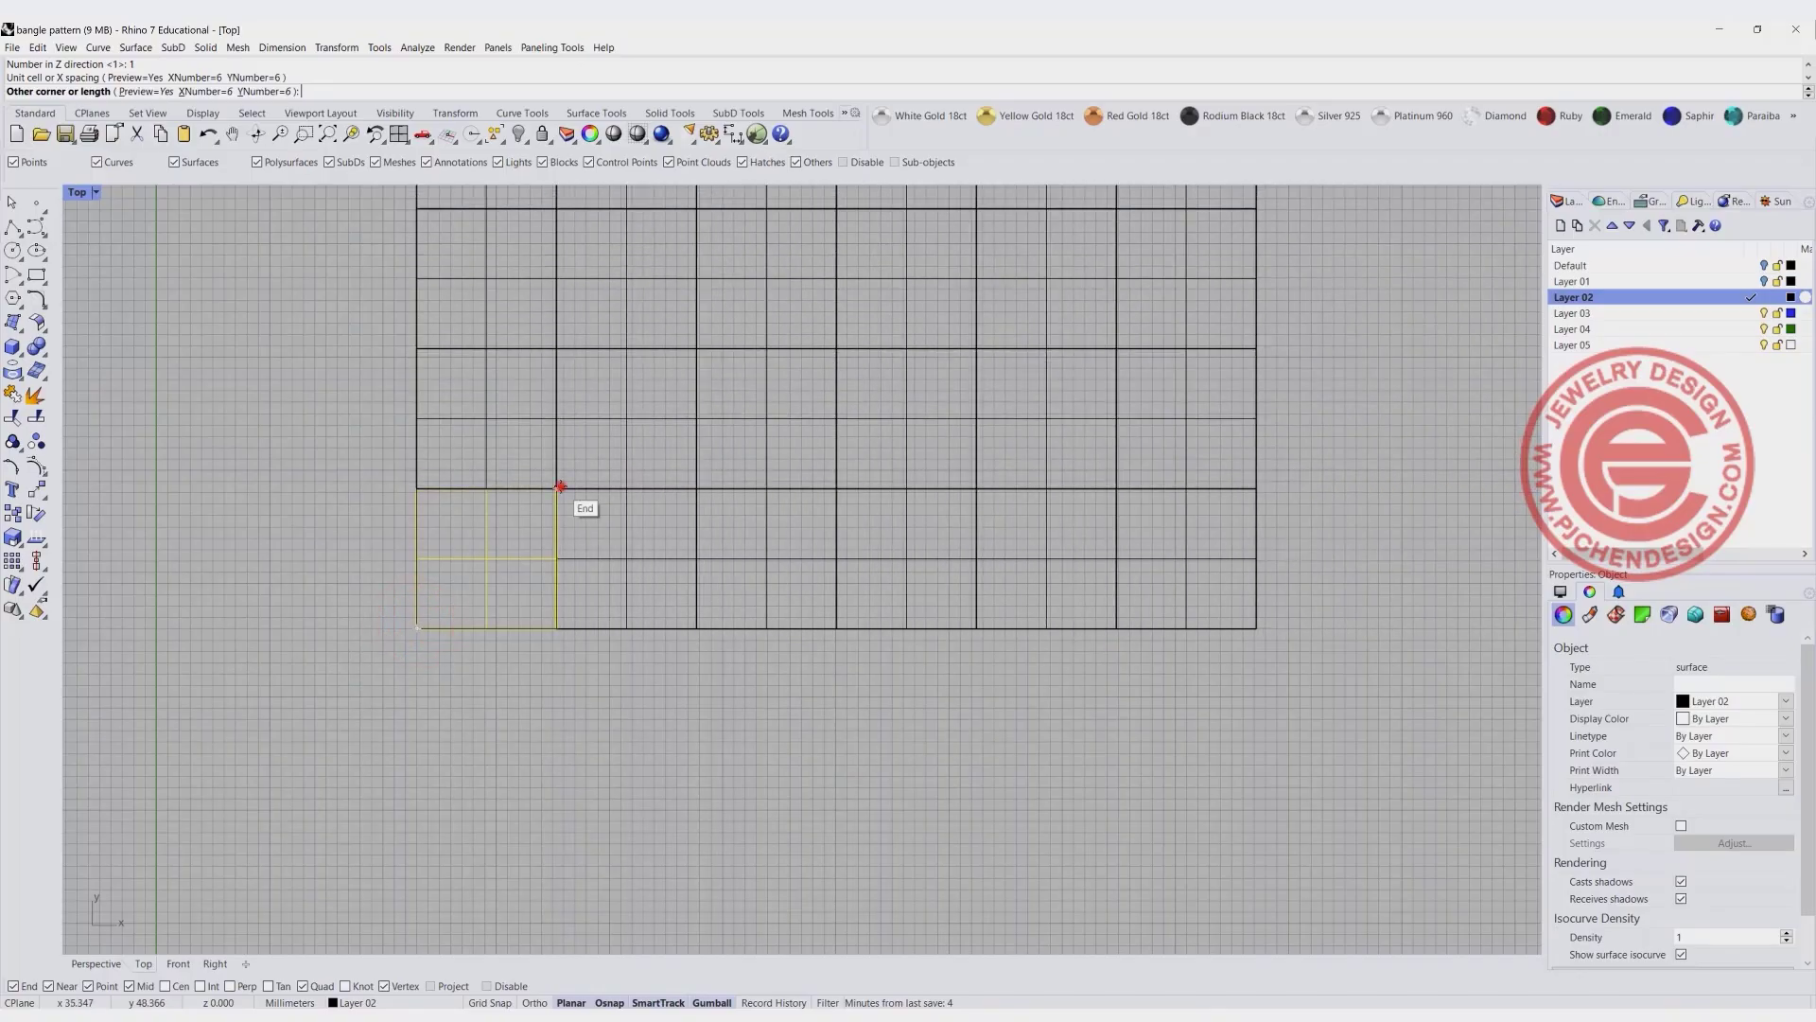
pyautogui.click(560, 487)
pyautogui.press('Return')
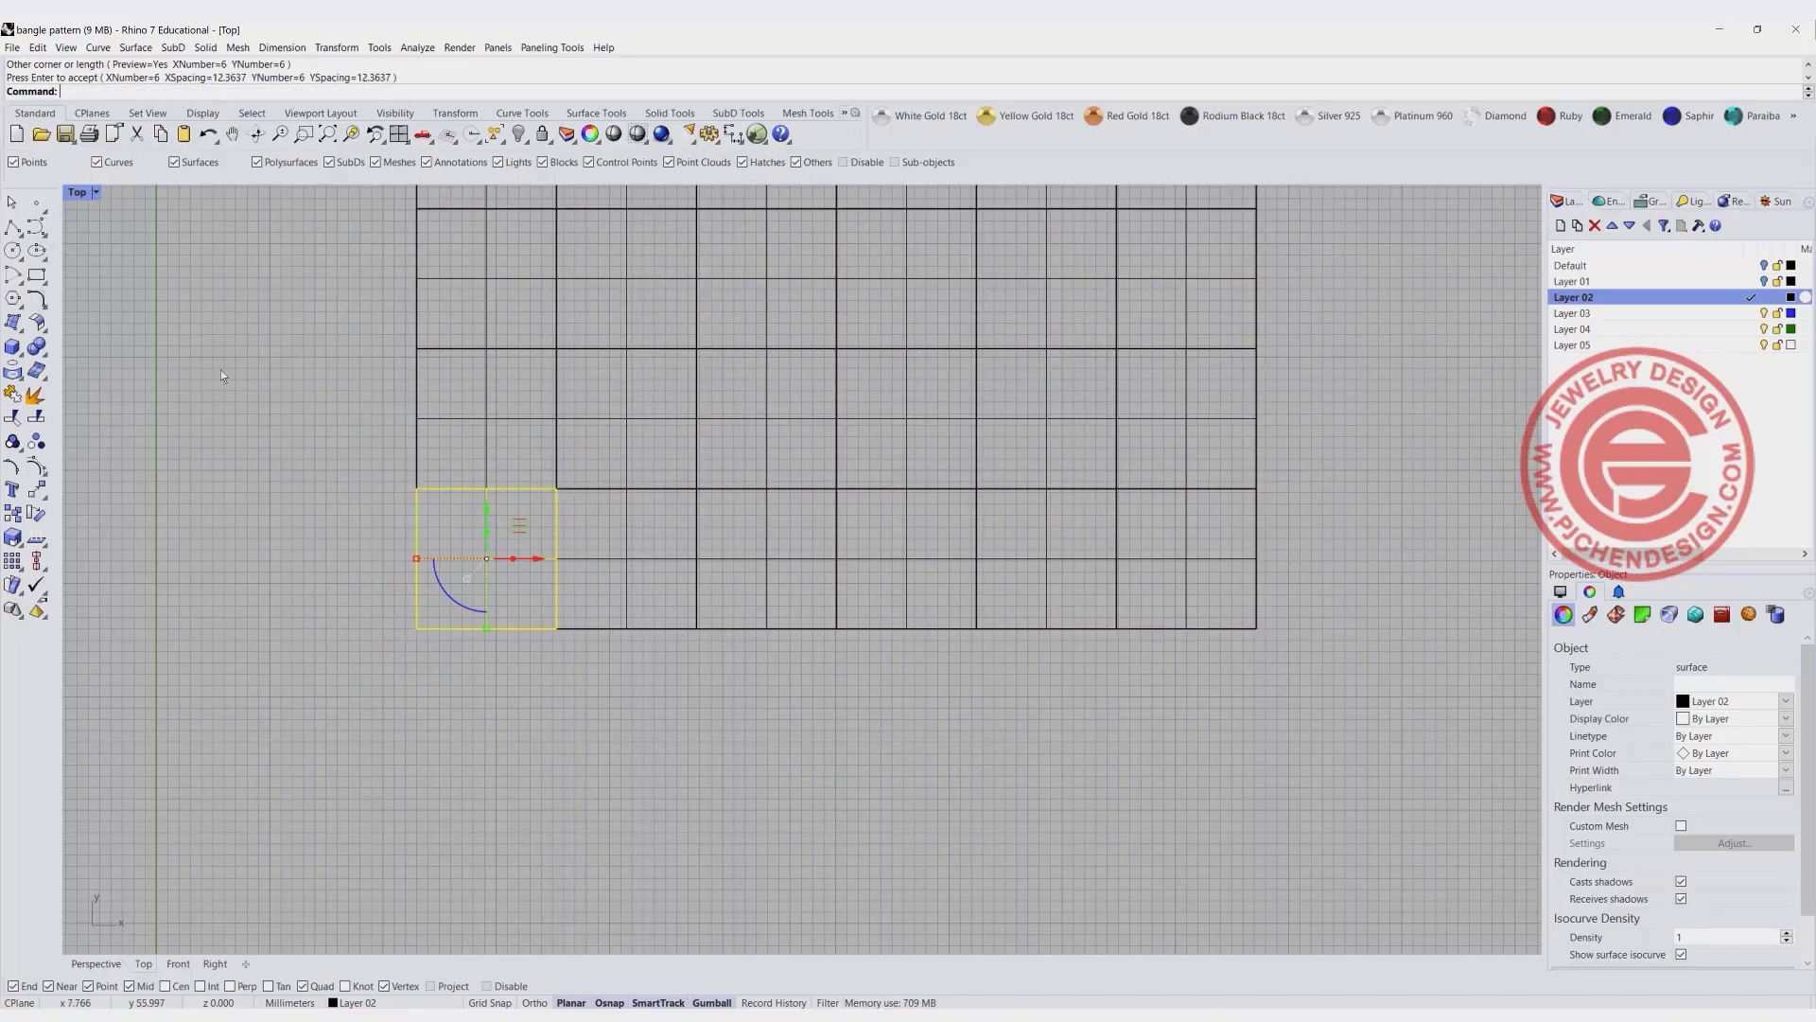
# - Examine the arrayed domes in the enlarged perspective view from several angles
pyautogui.doubleClick(83, 193)
pyautogui.doubleClick(825, 193)
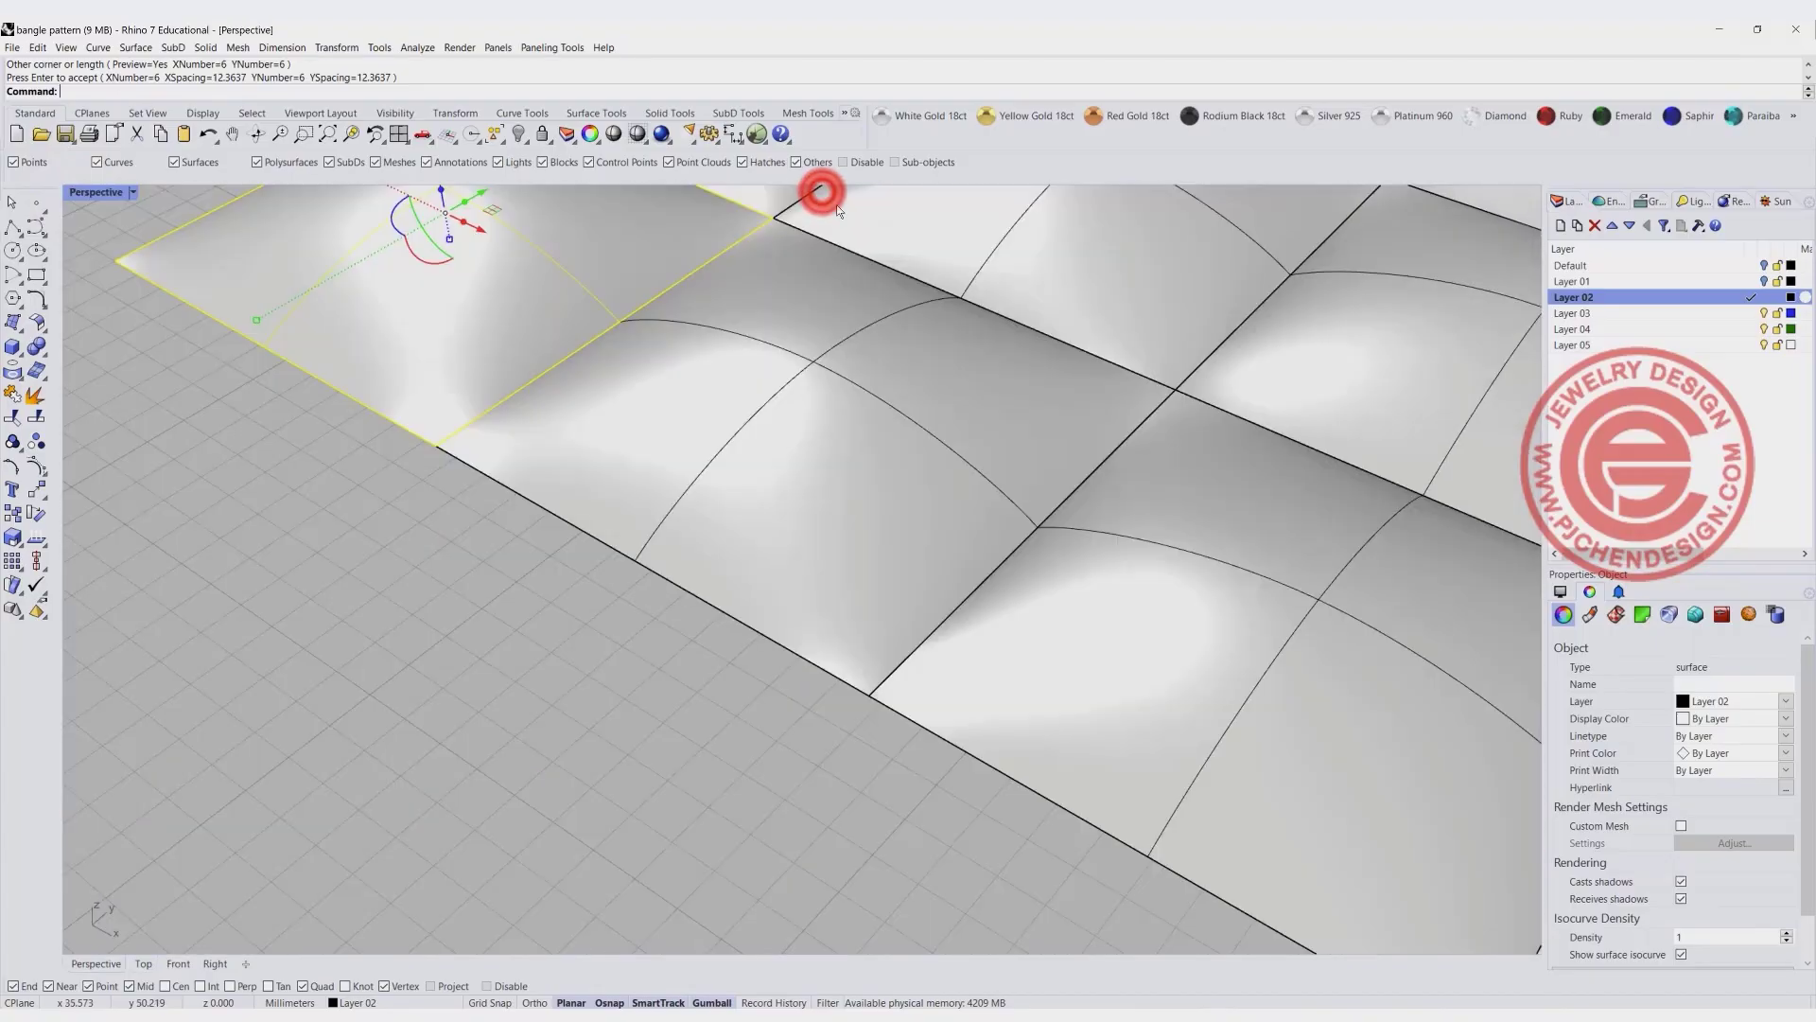
pyautogui.scroll(-10, 894, 317)
pyautogui.click(885, 507)
pyautogui.scroll(-4, 922, 454)
pyautogui.keyDown('shift'); pyautogui.moveTo(927, 446); pyautogui.dragTo(758, 489, button='right'); pyautogui.keyUp('shift')
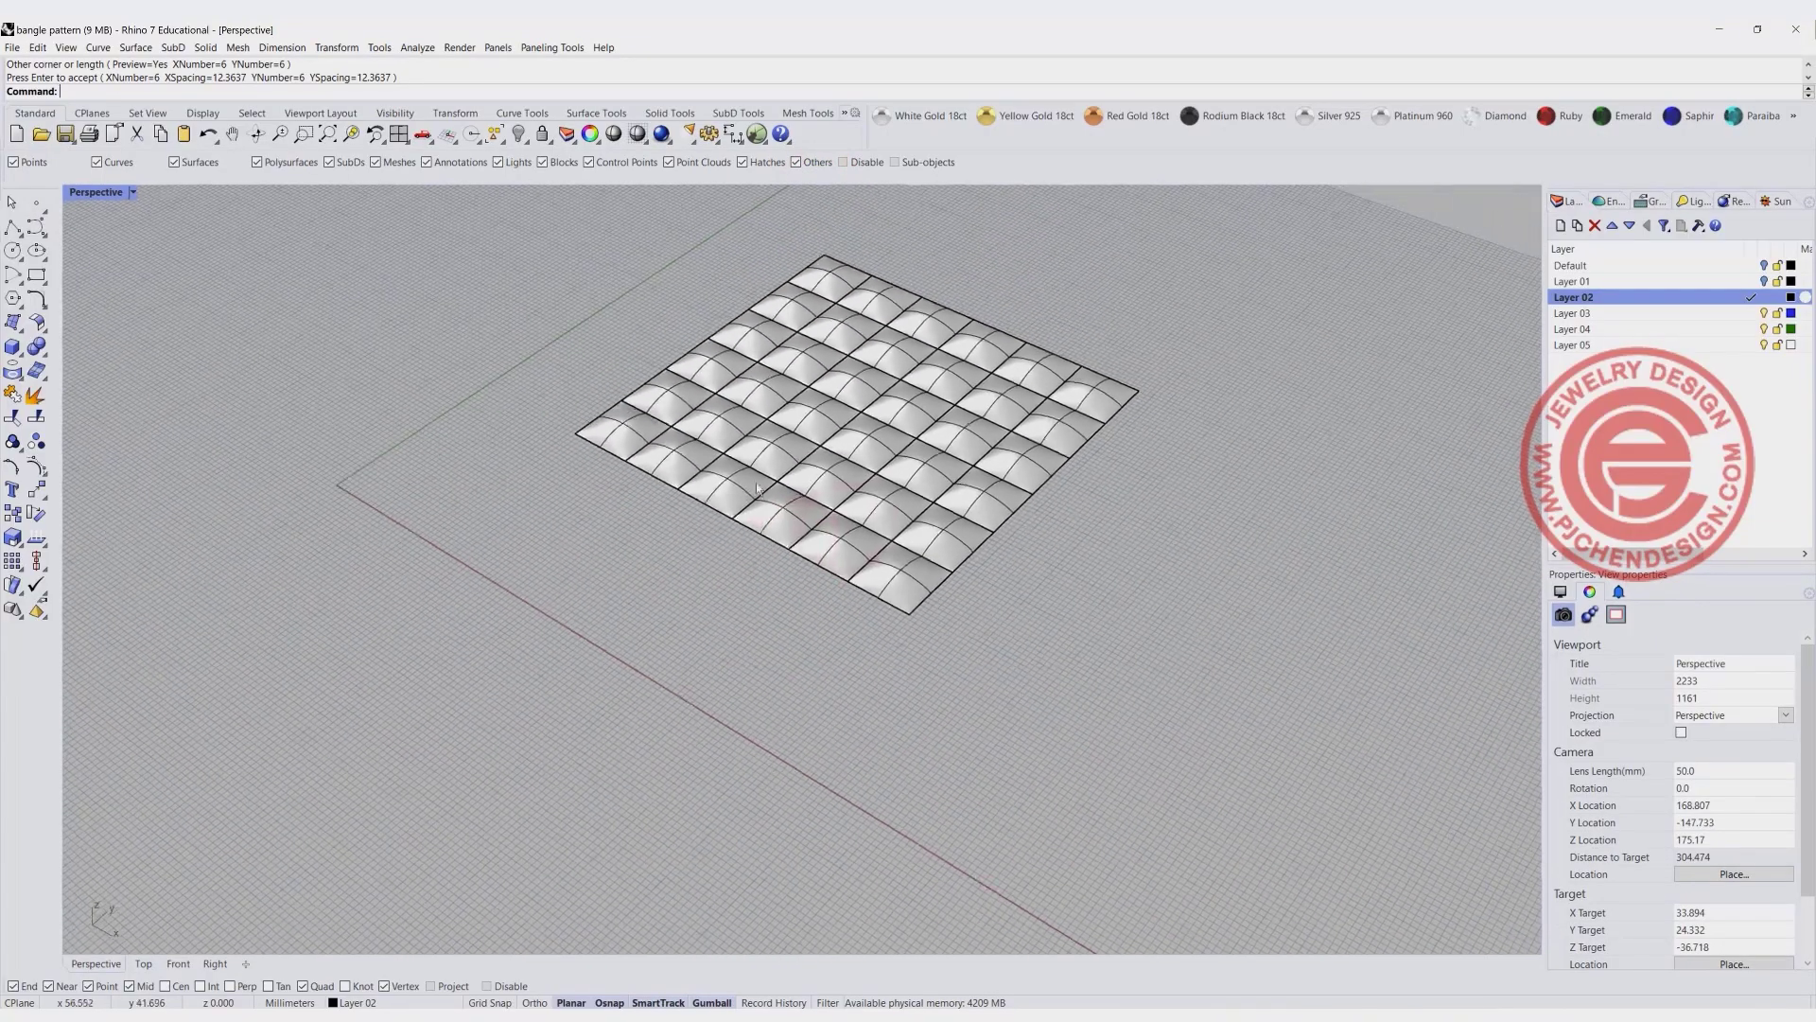
pyautogui.scroll(4, 756, 489)
pyautogui.click(1028, 611)
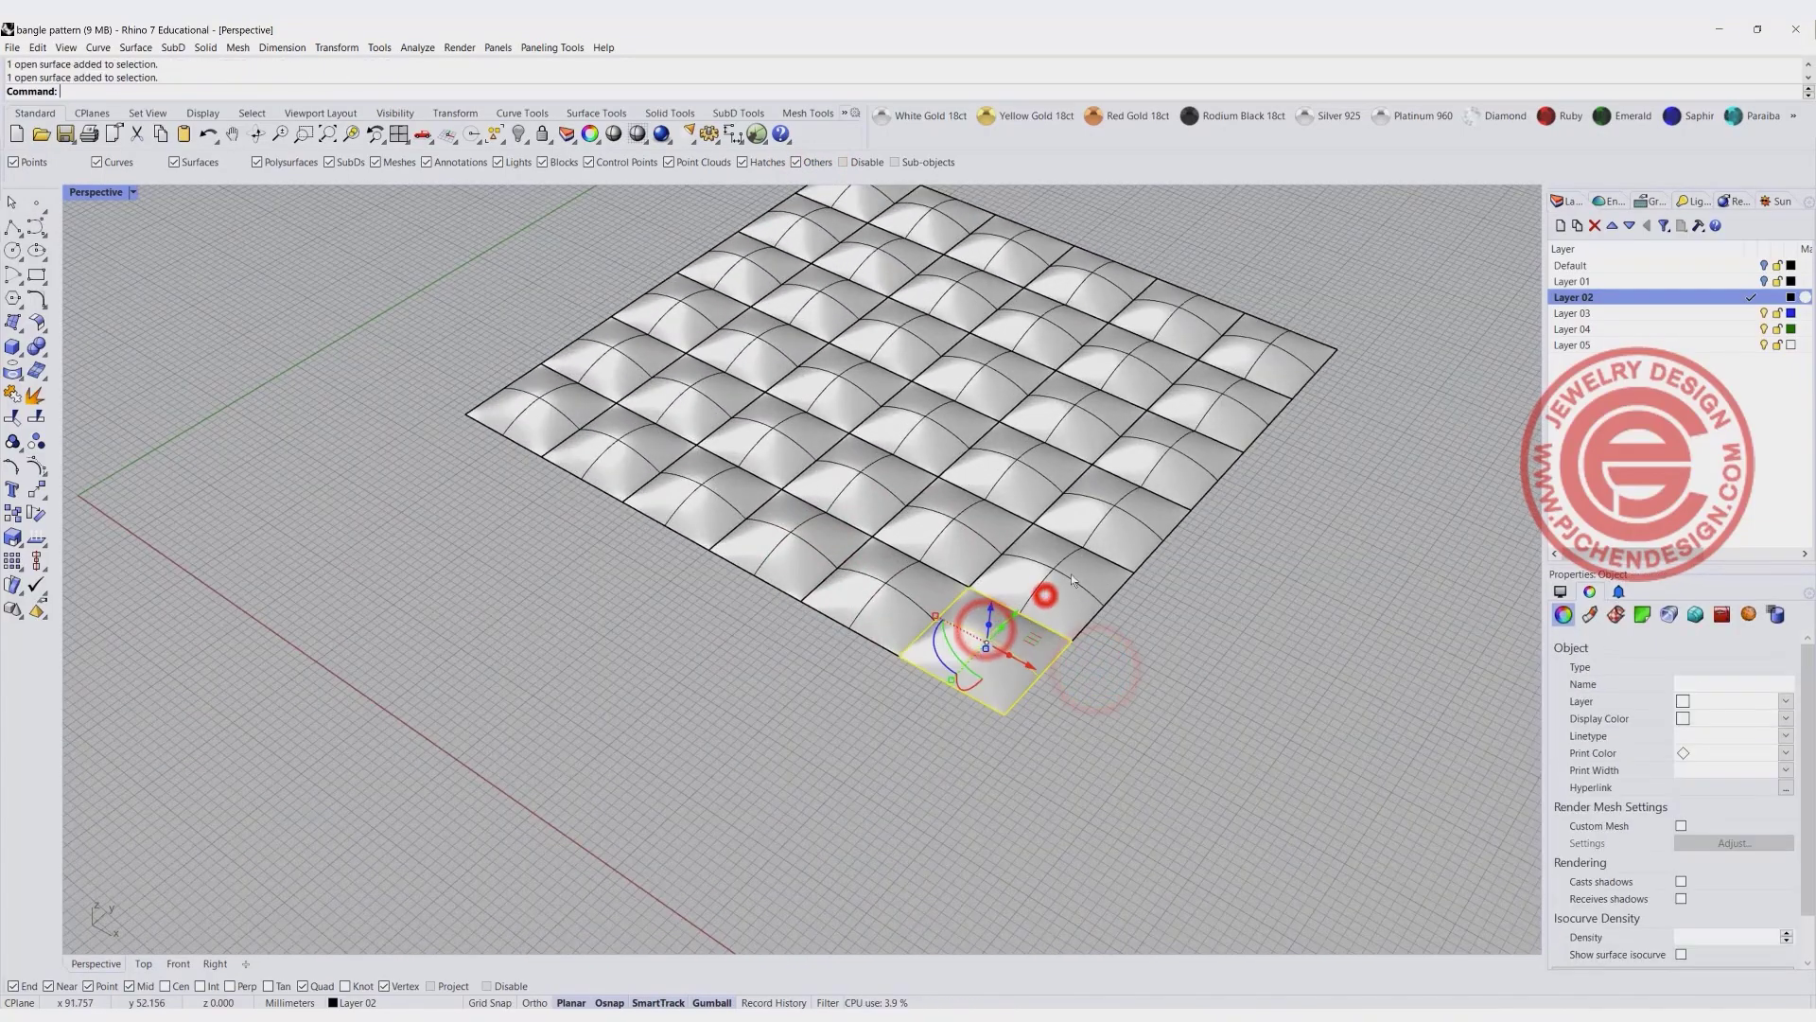
pyautogui.click(1129, 516)
pyautogui.scroll(-5, 354, 423)
pyautogui.moveTo(354, 423); pyautogui.dragTo(611, 493, button='right')
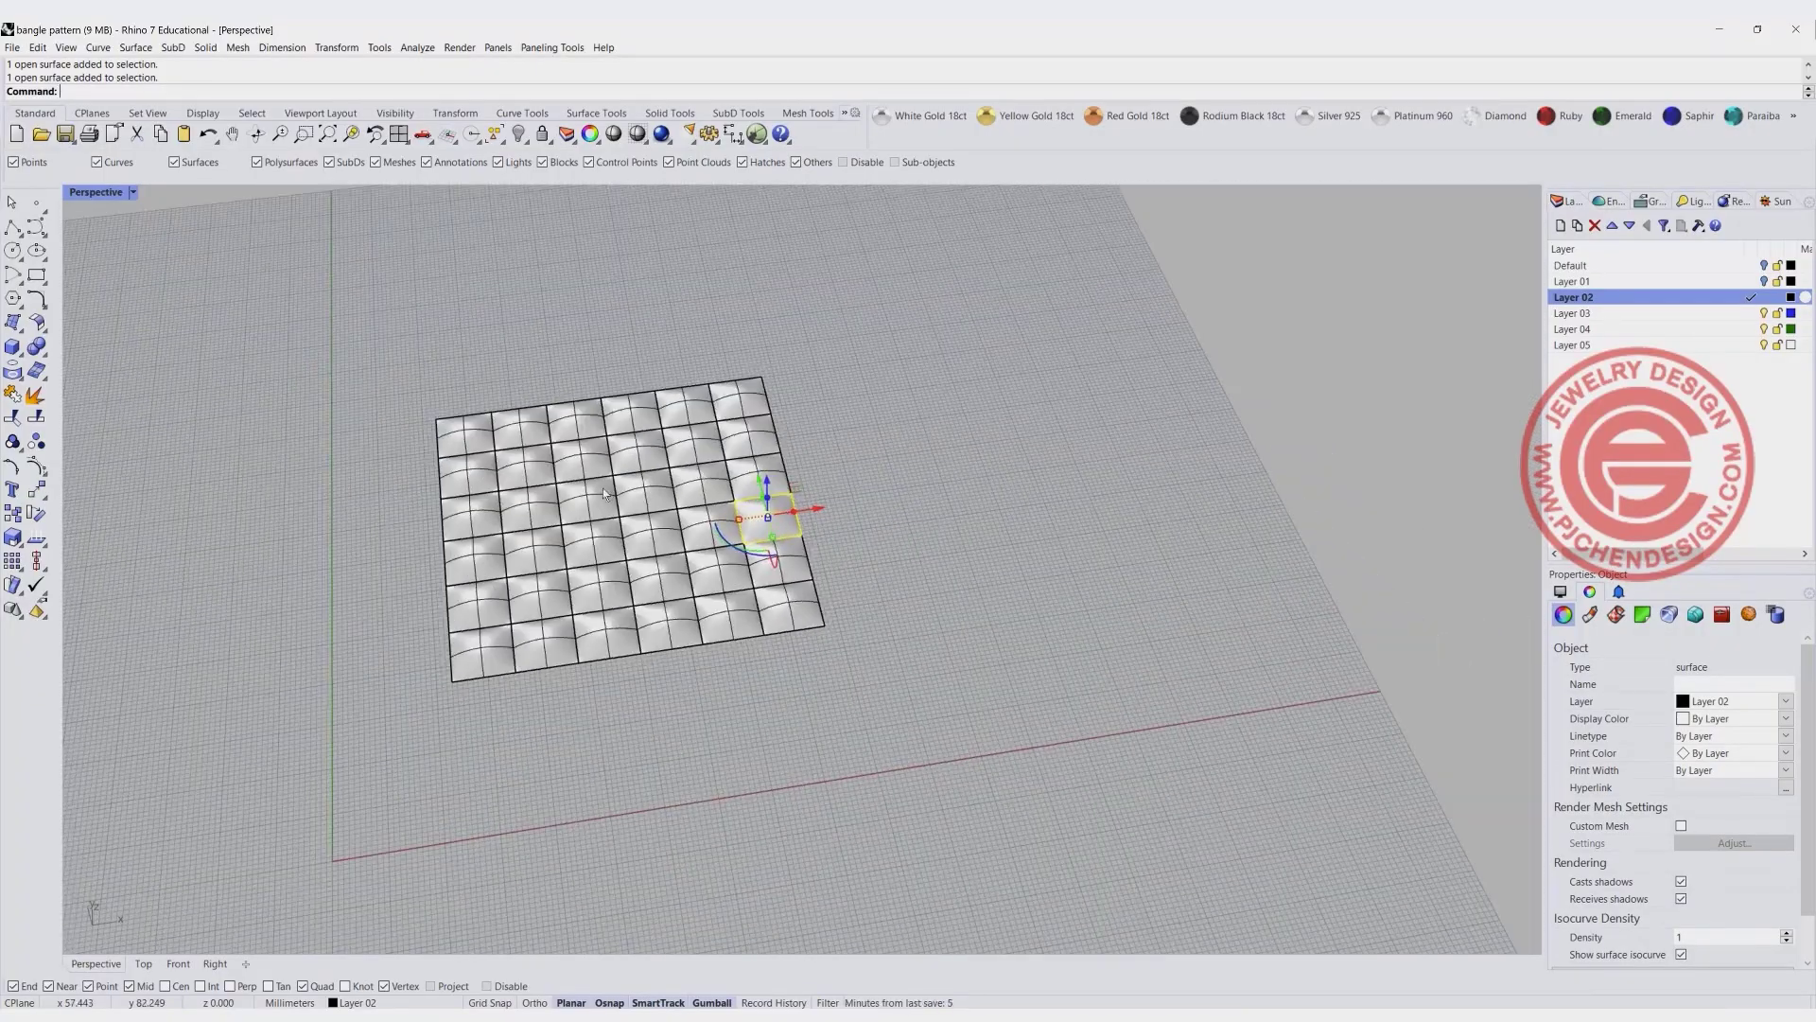
pyautogui.click(899, 526)
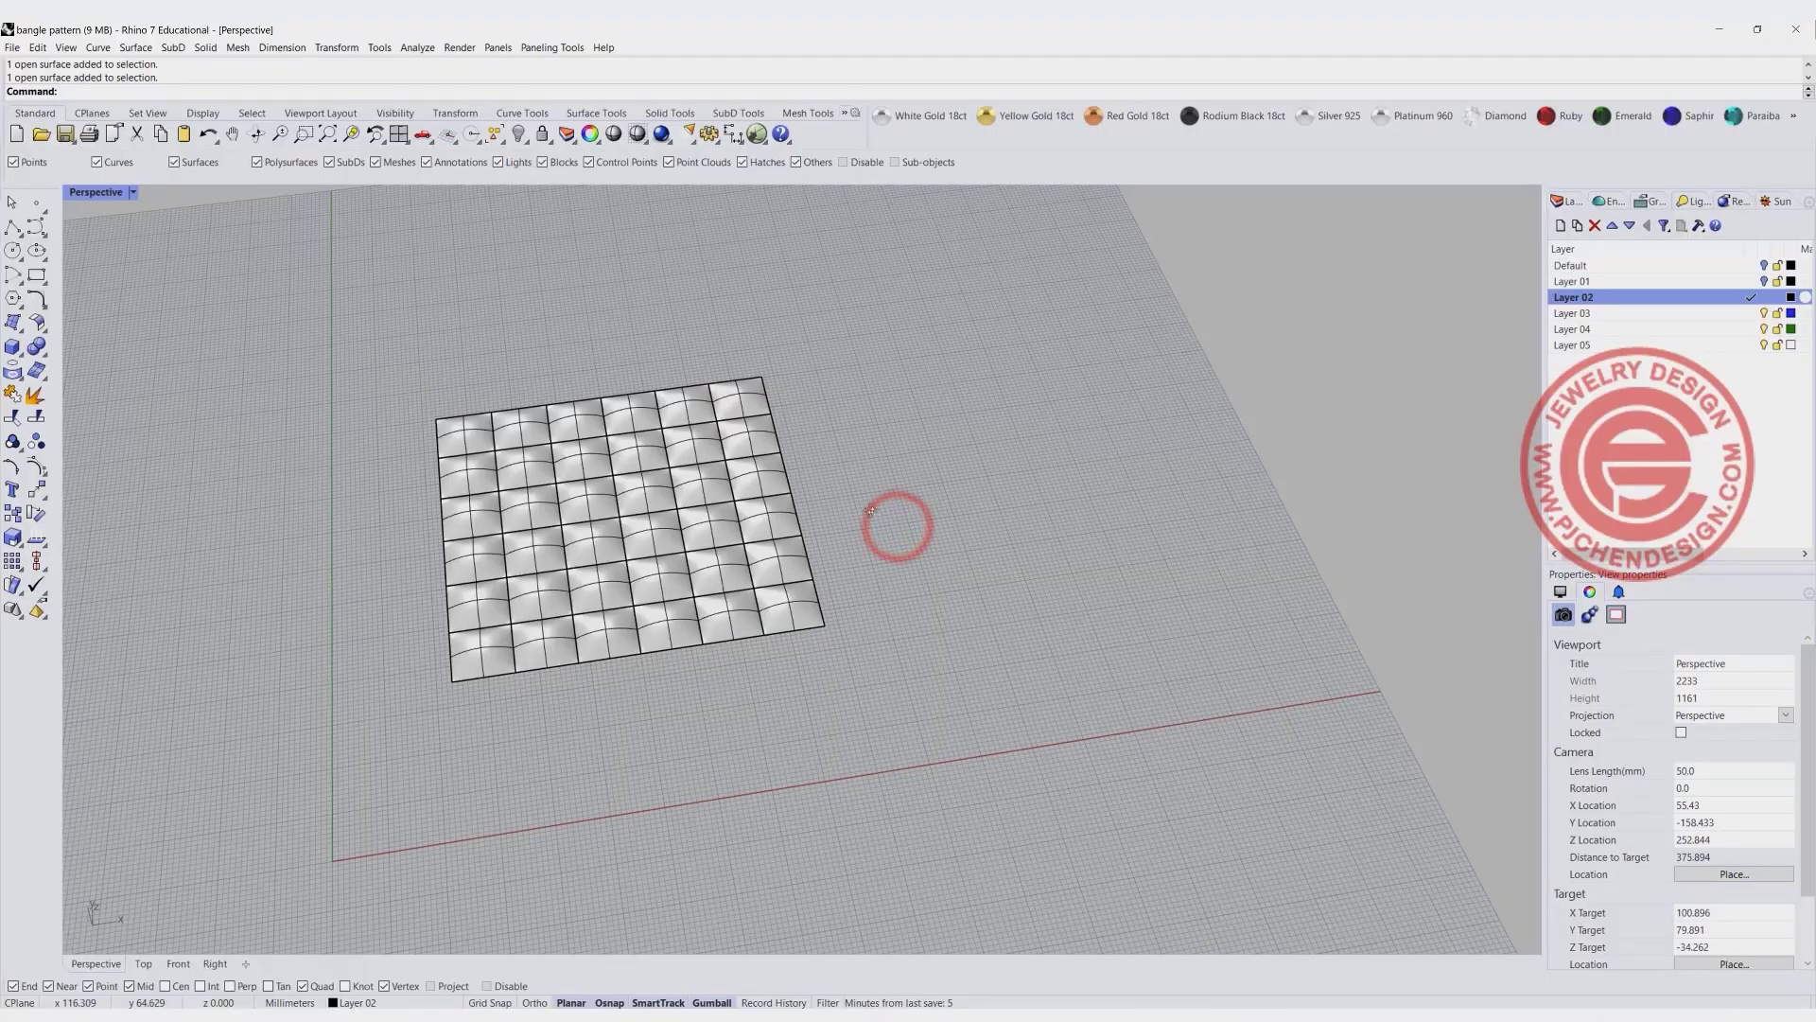
pyautogui.moveTo(871, 512); pyautogui.dragTo(823, 526, button='right')
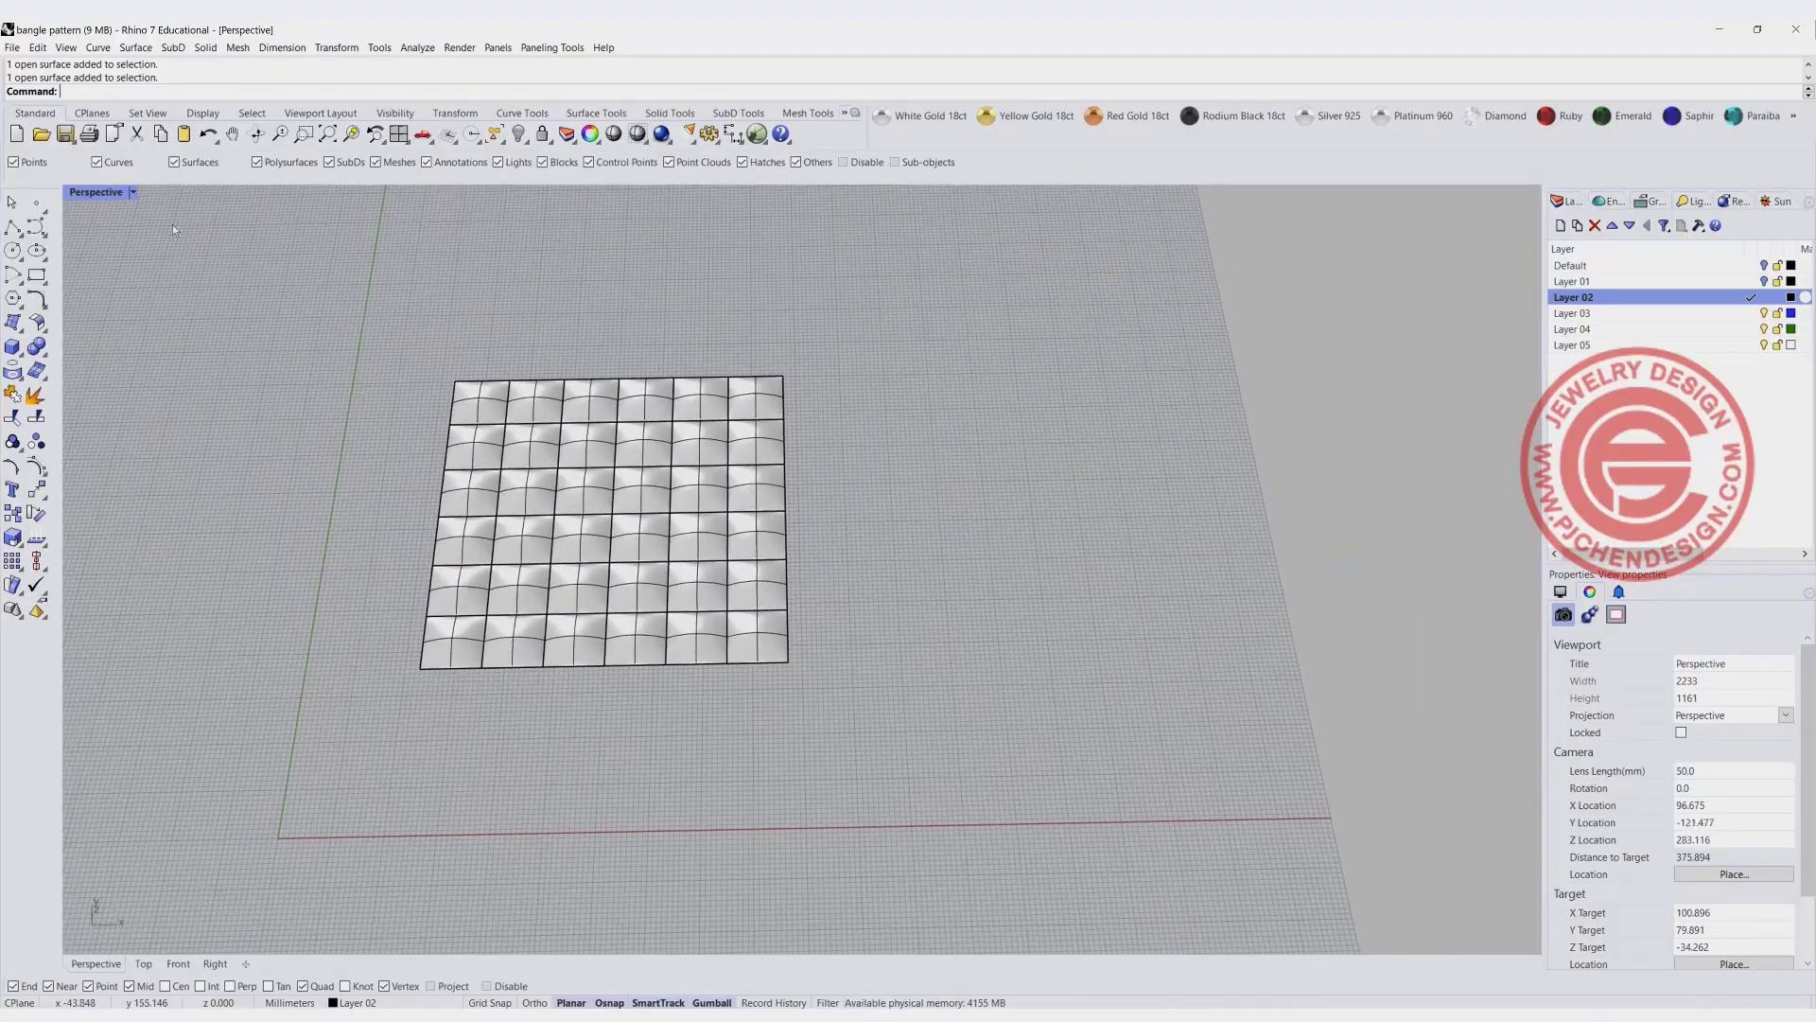
# - Drape a surface over the whole dome array in the Top view with automatic spacing, extending slightly past its edges
pyautogui.doubleClick(117, 197)
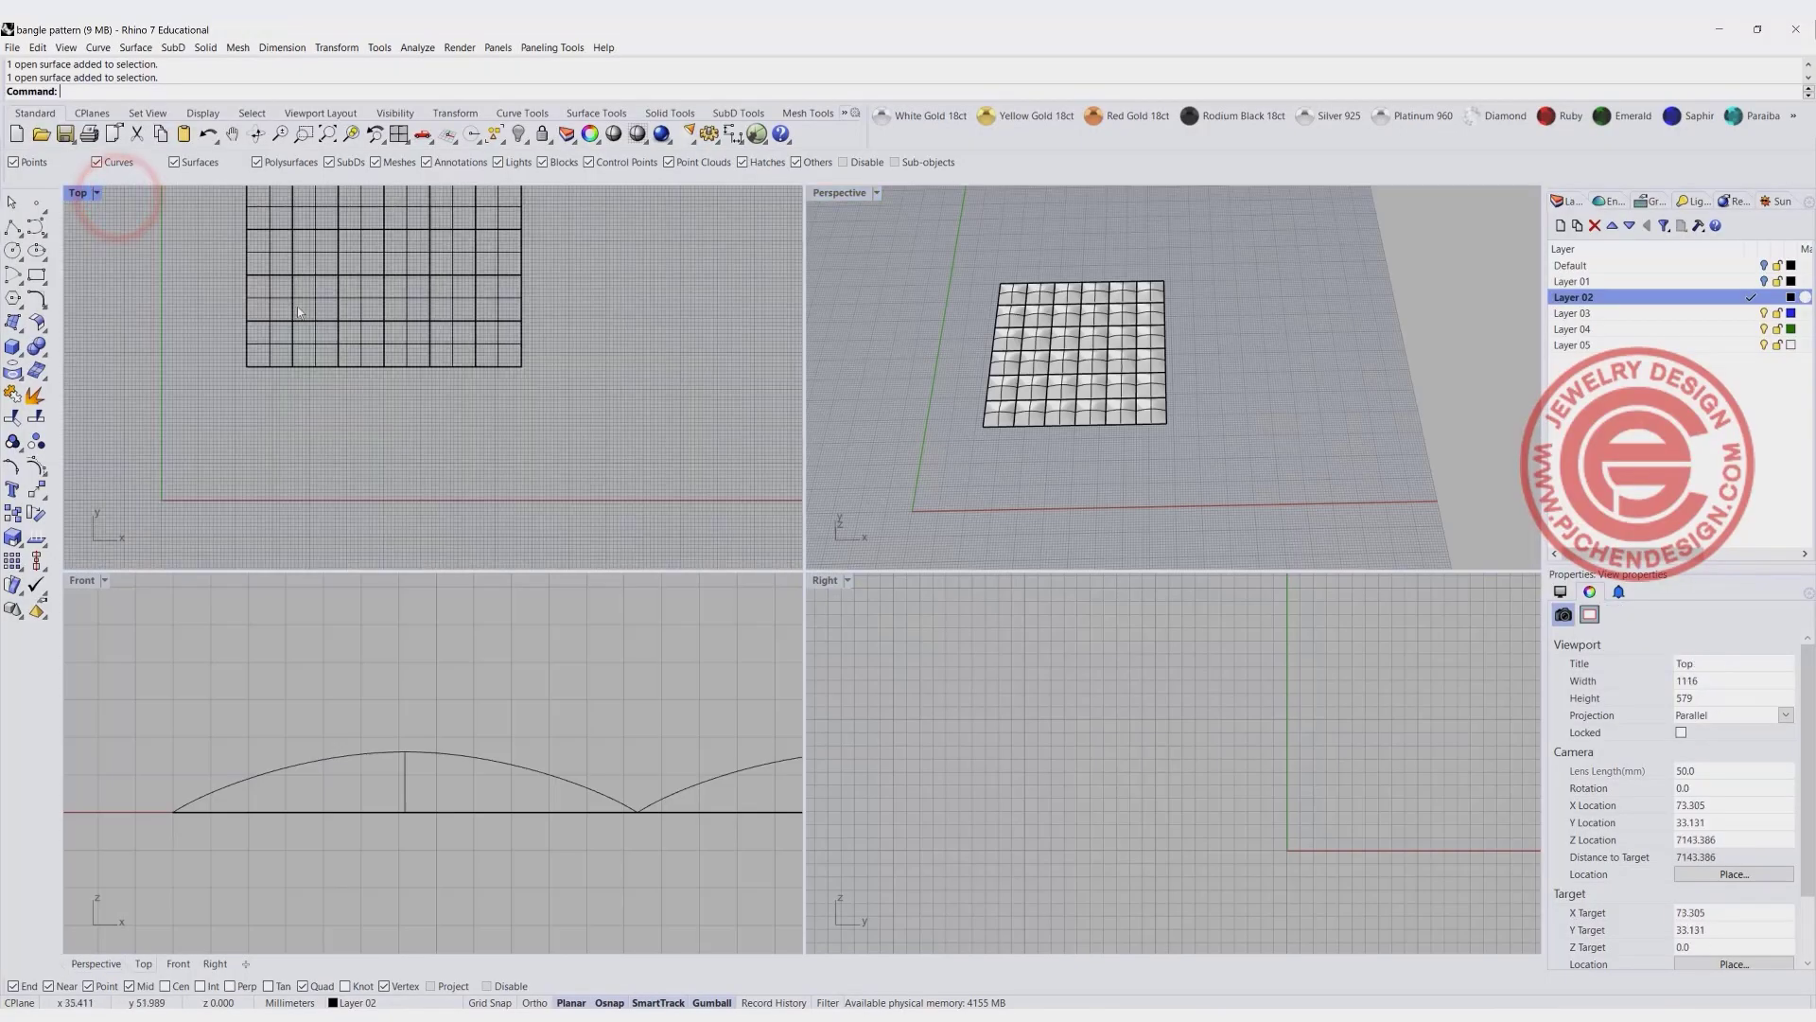
pyautogui.moveTo(315, 322); pyautogui.dragTo(309, 399, button='right')
pyautogui.scroll(4, 304, 275)
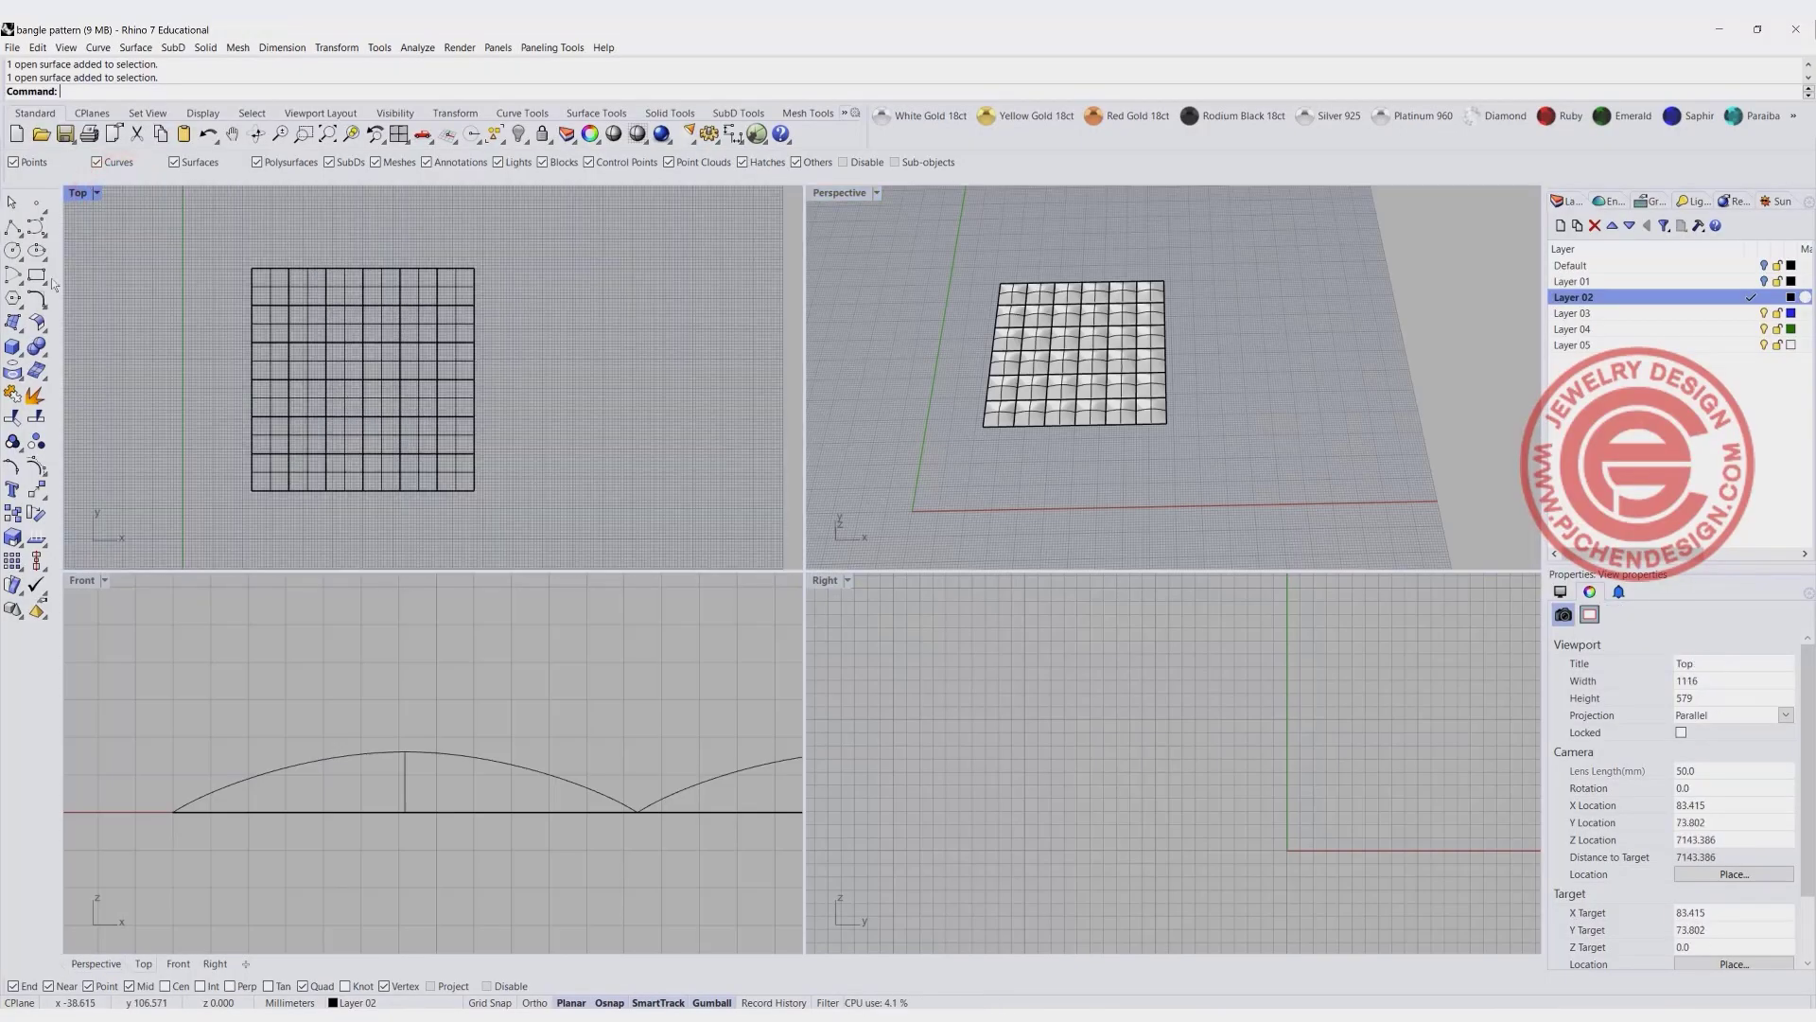
pyautogui.click(21, 326)
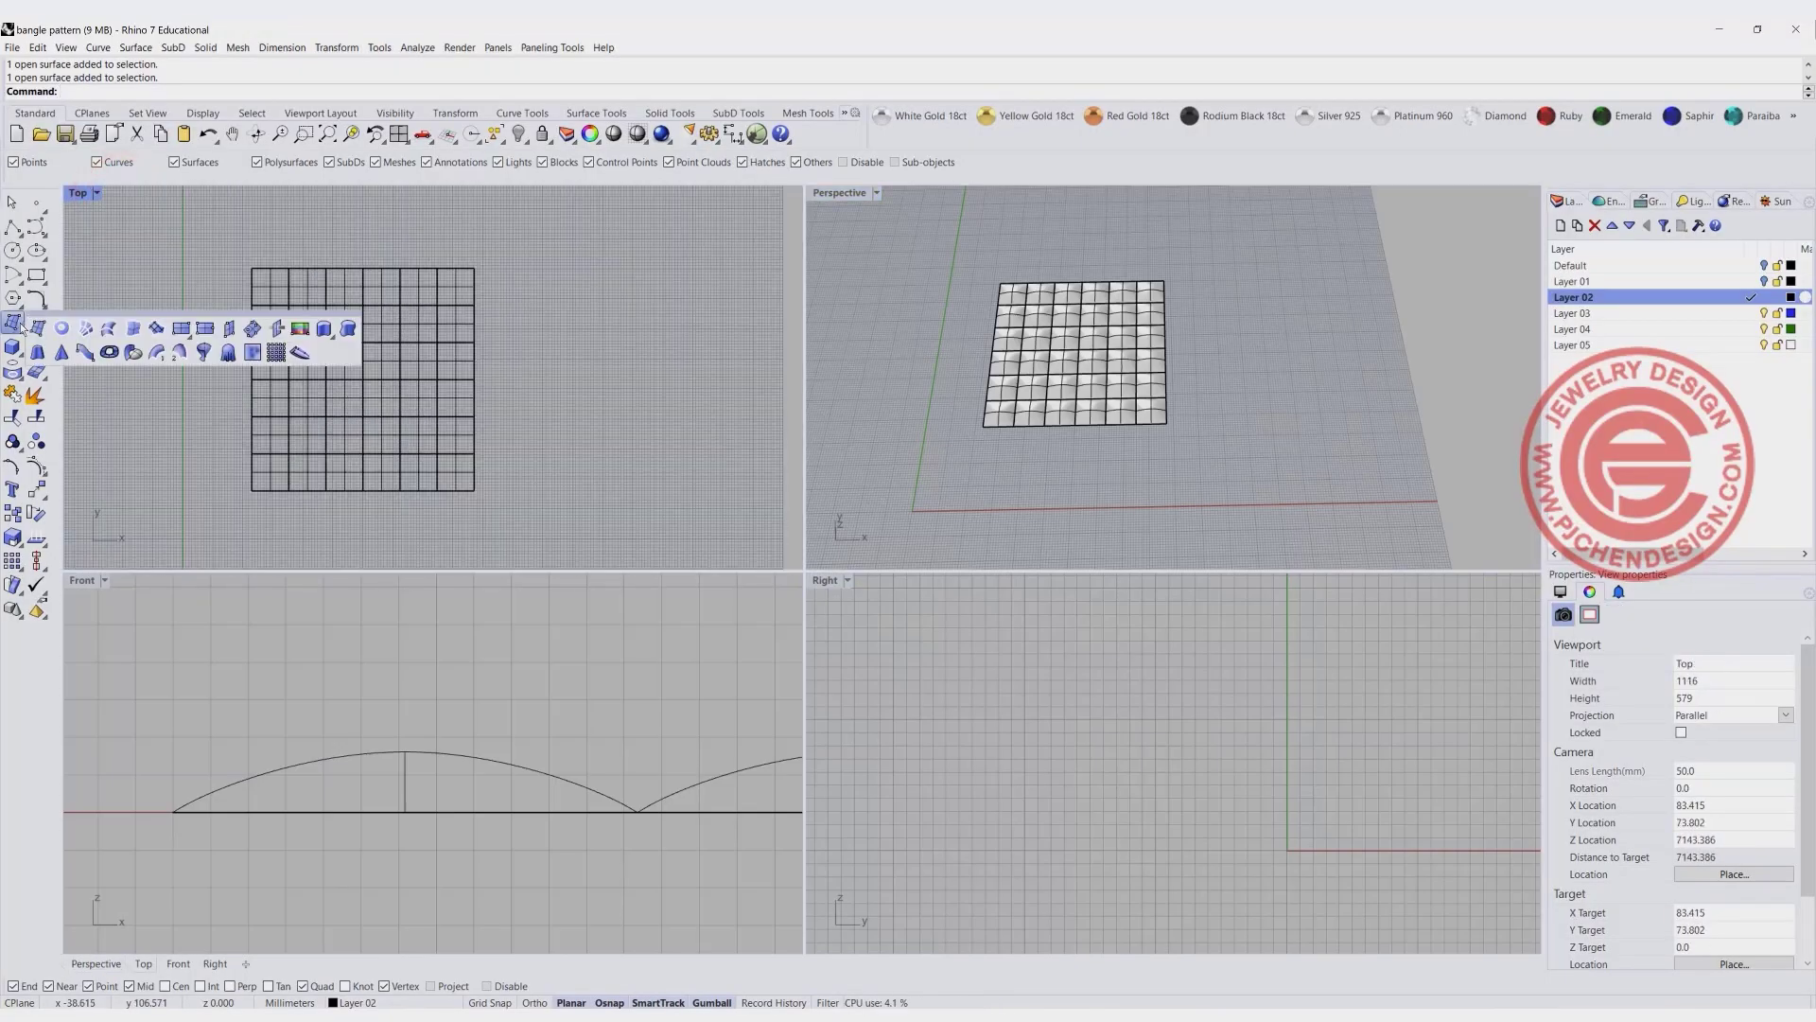
pyautogui.click(229, 353)
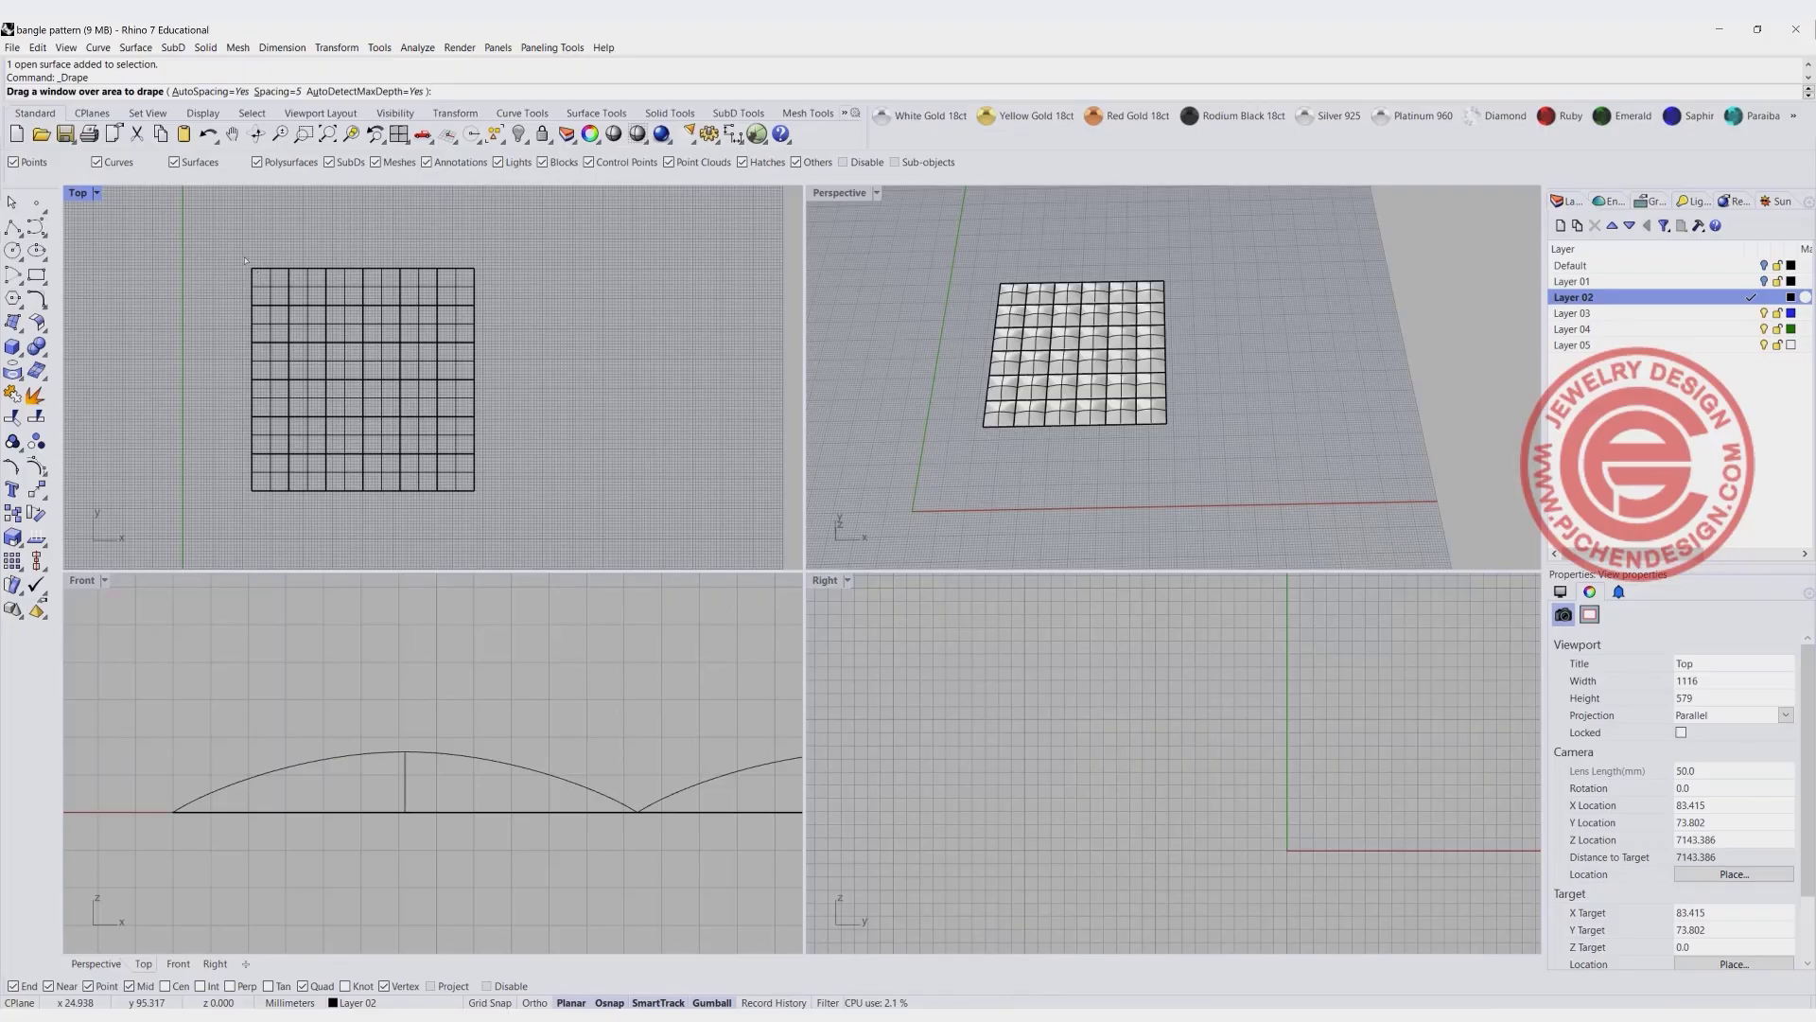
pyautogui.moveTo(241, 257); pyautogui.dragTo(485, 502)
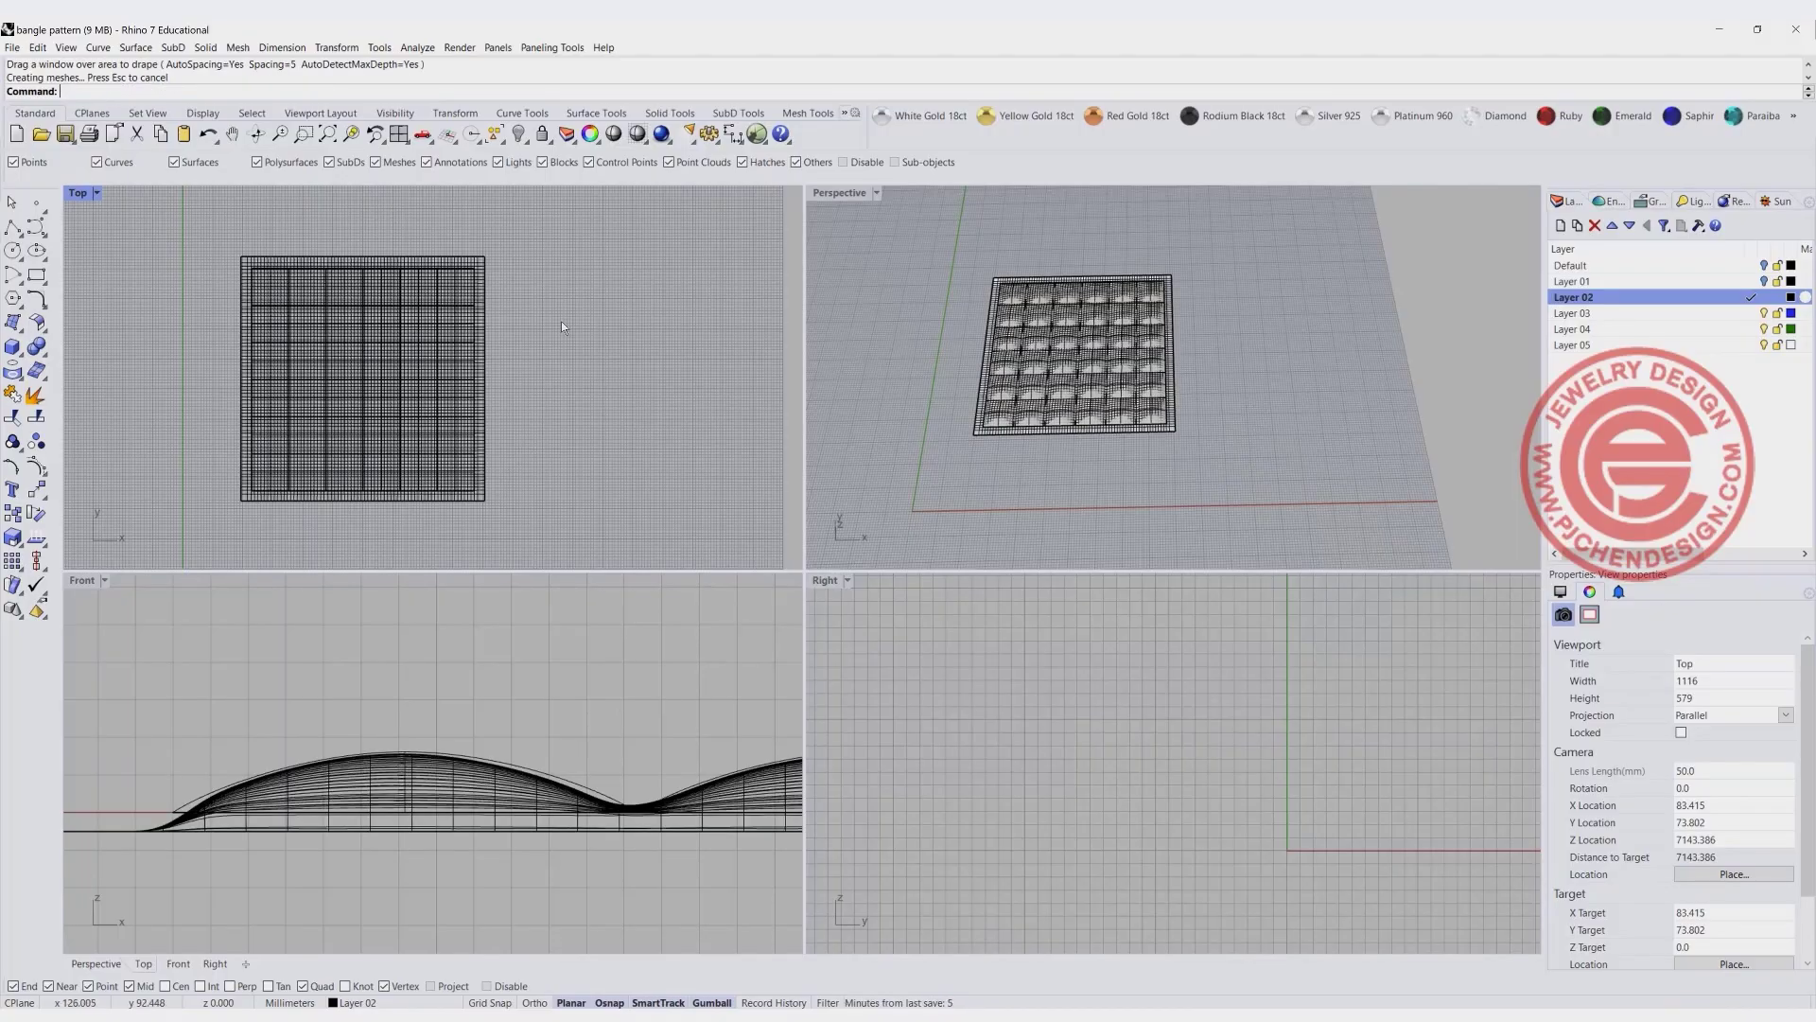
# - Move the draped surface along X so it lies beside the dome array, and inspect it in perspective
pyautogui.click(480, 353)
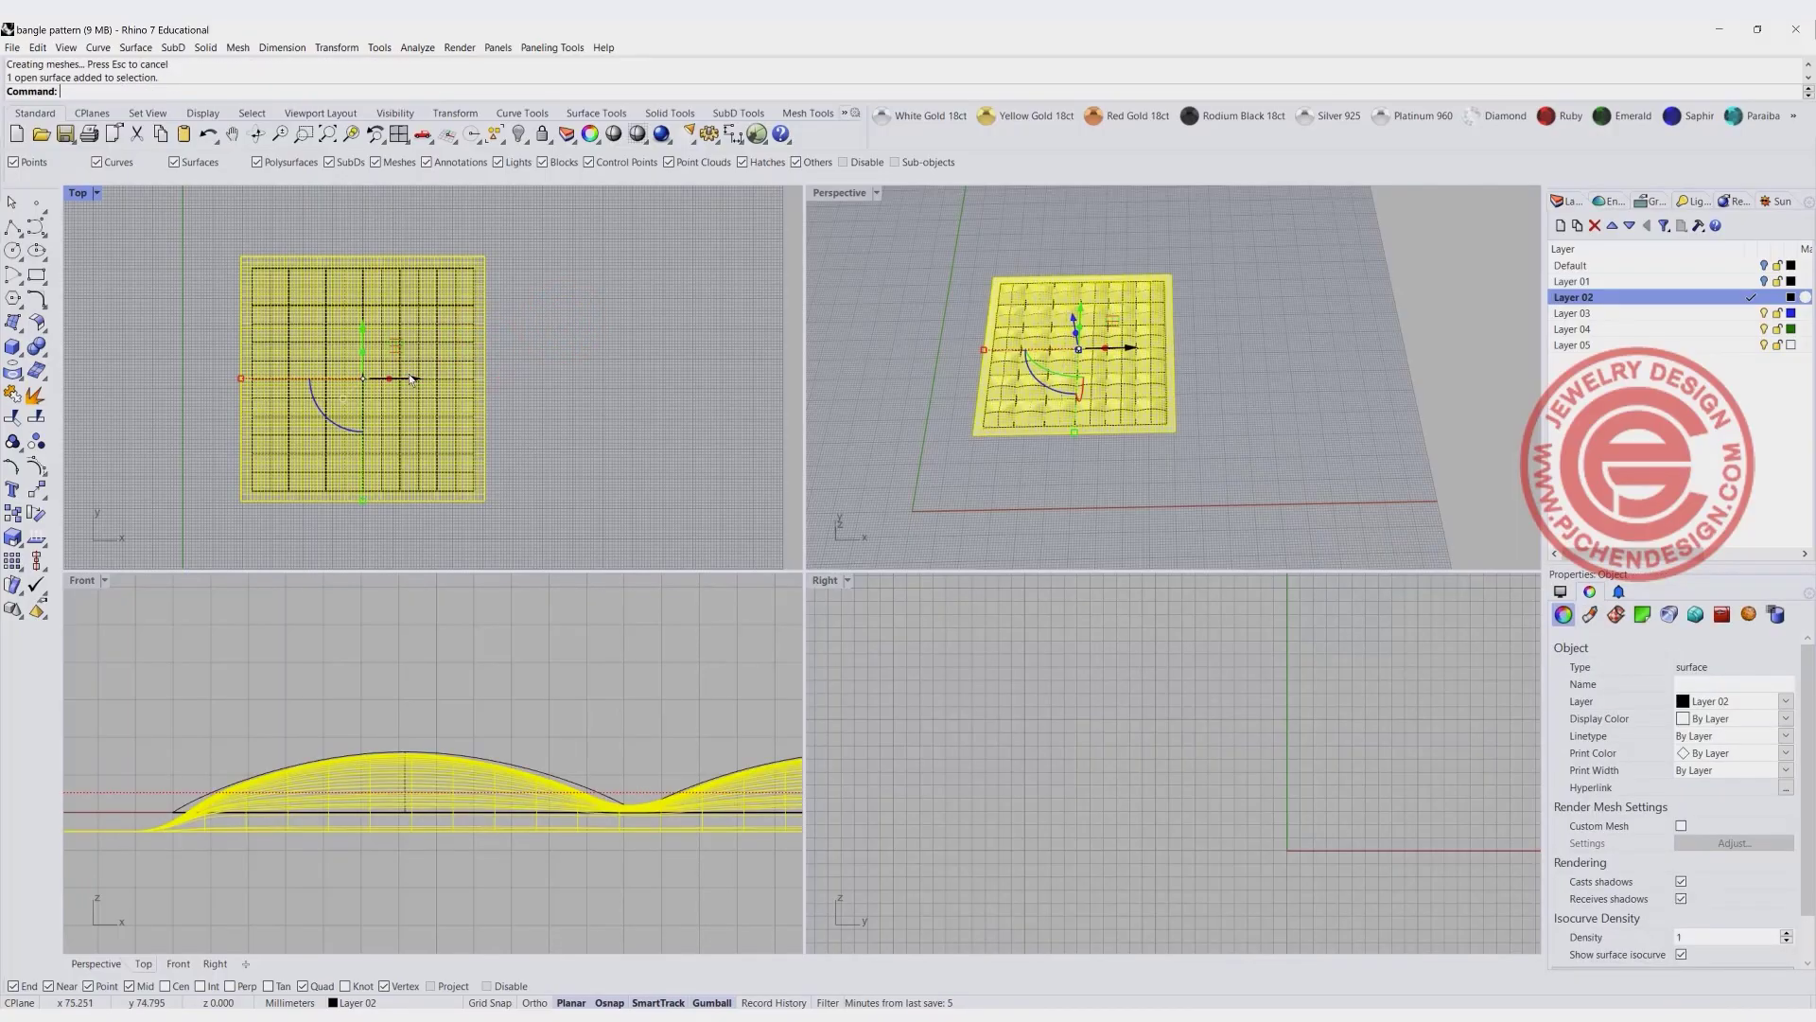
pyautogui.moveTo(413, 377); pyautogui.dragTo(666, 379)
pyautogui.click(1070, 507)
pyautogui.moveTo(1257, 447); pyautogui.dragTo(1187, 426, button='right')
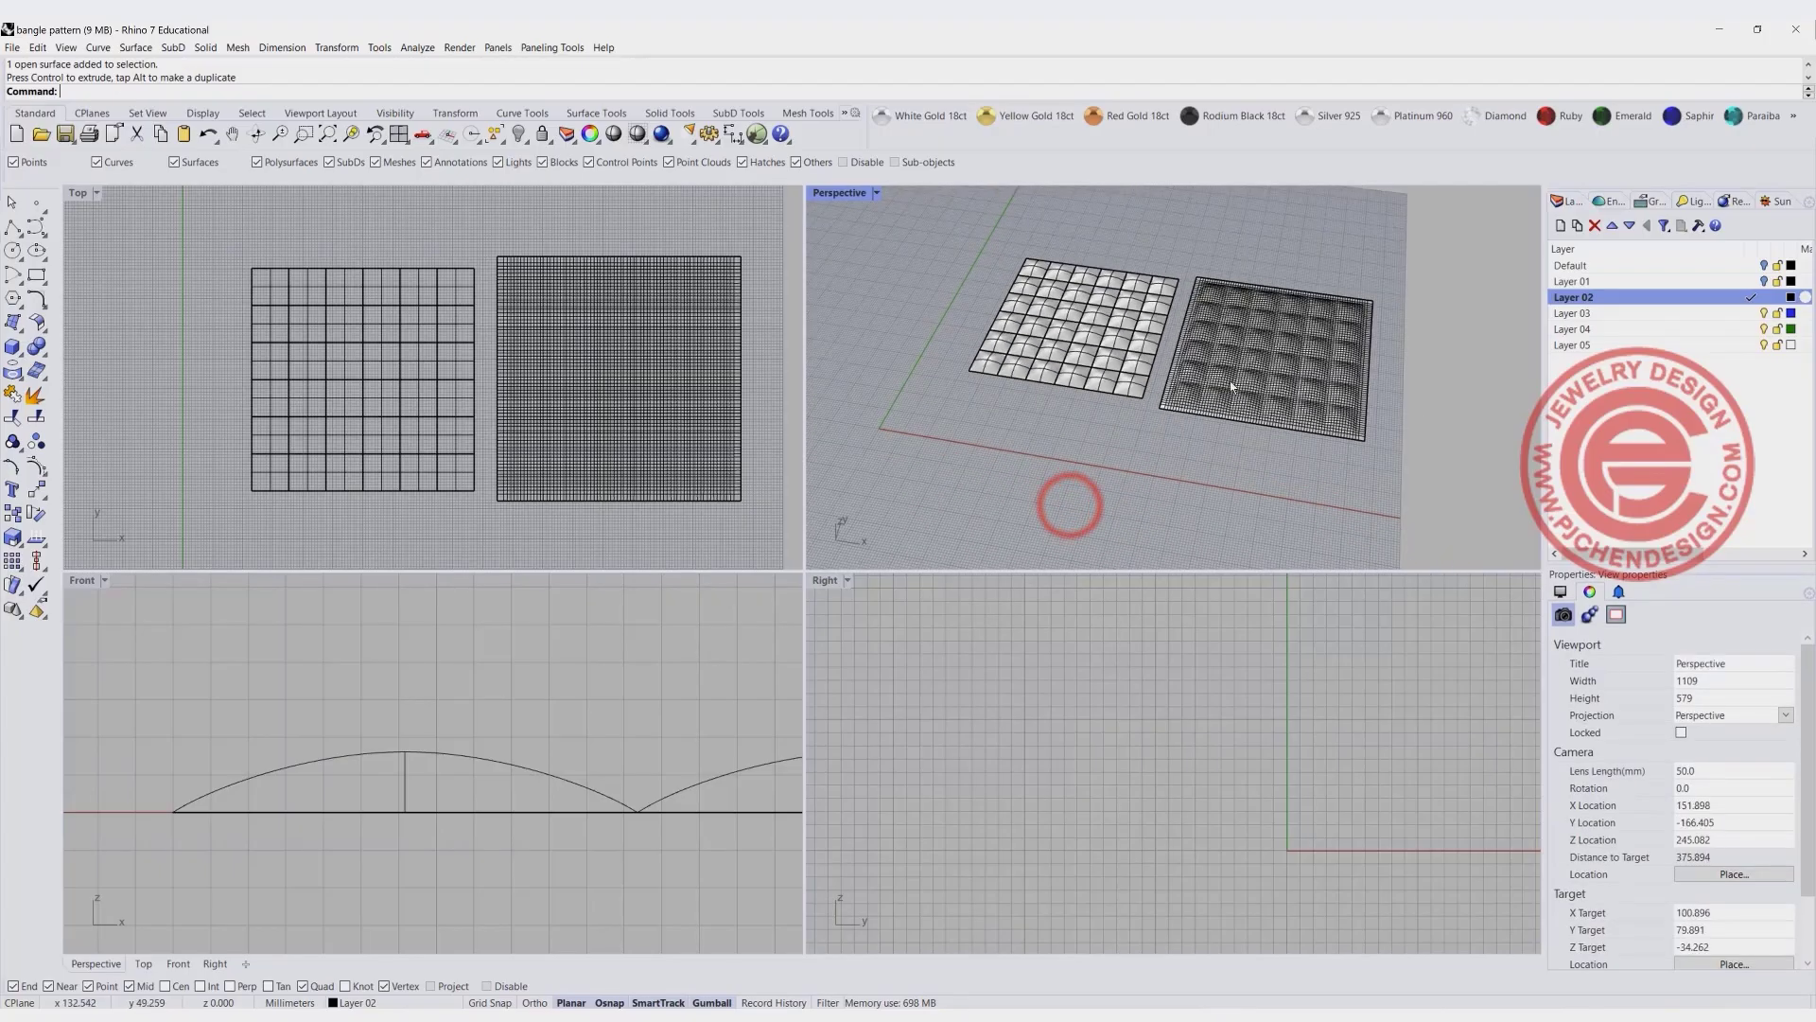
pyautogui.scroll(8, 1216, 350)
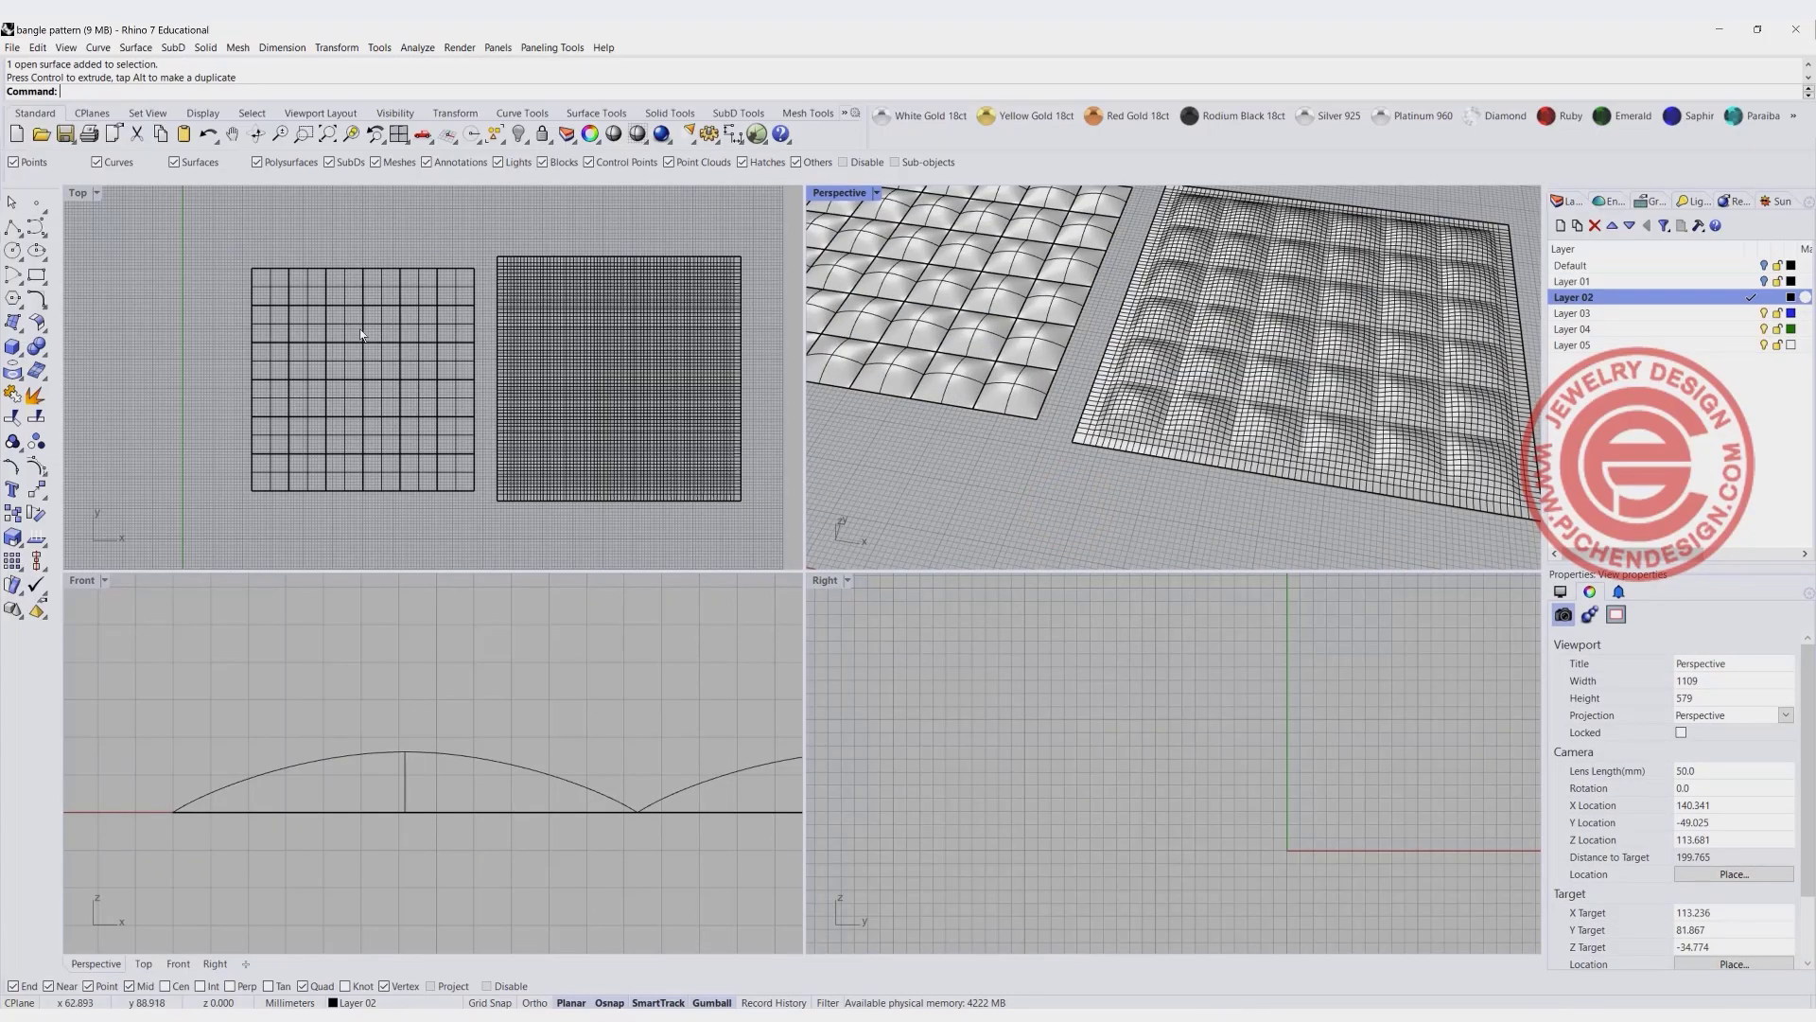
# - Drape a second surface over the dome array with AutoSpacing off and 100 points in both U and V
pyautogui.rightClick(161, 236)
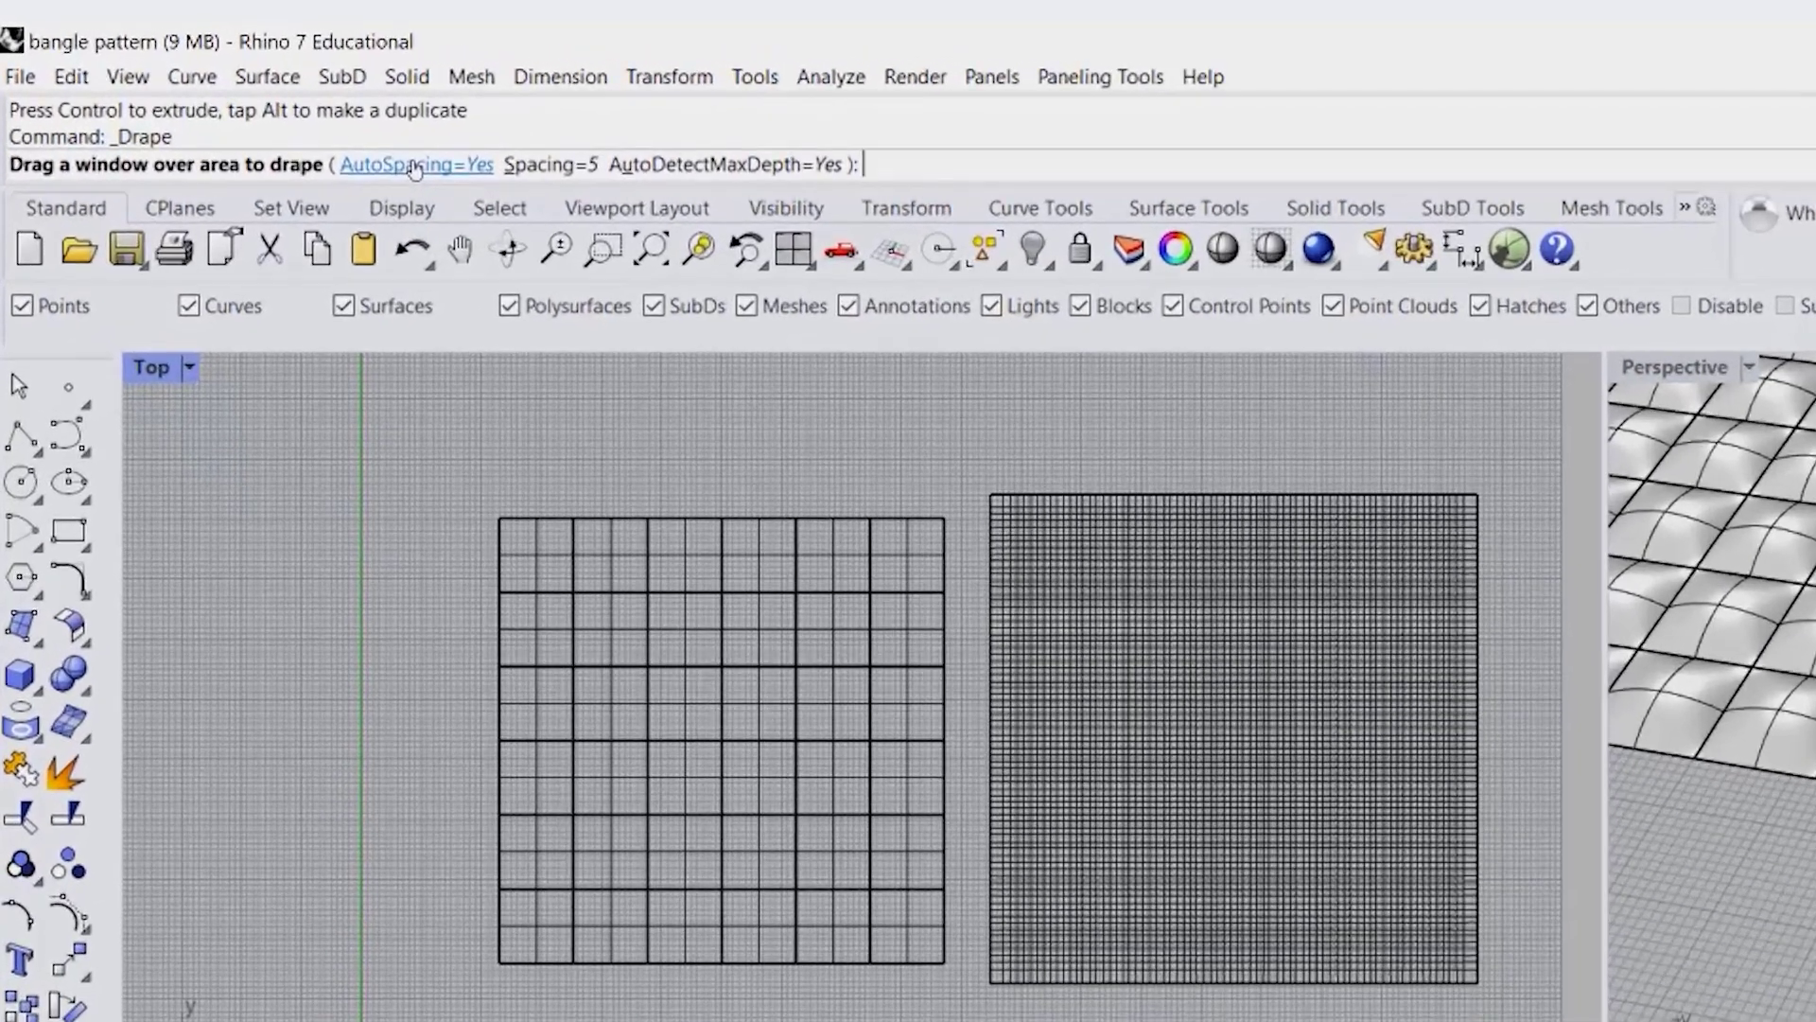
pyautogui.click(223, 96)
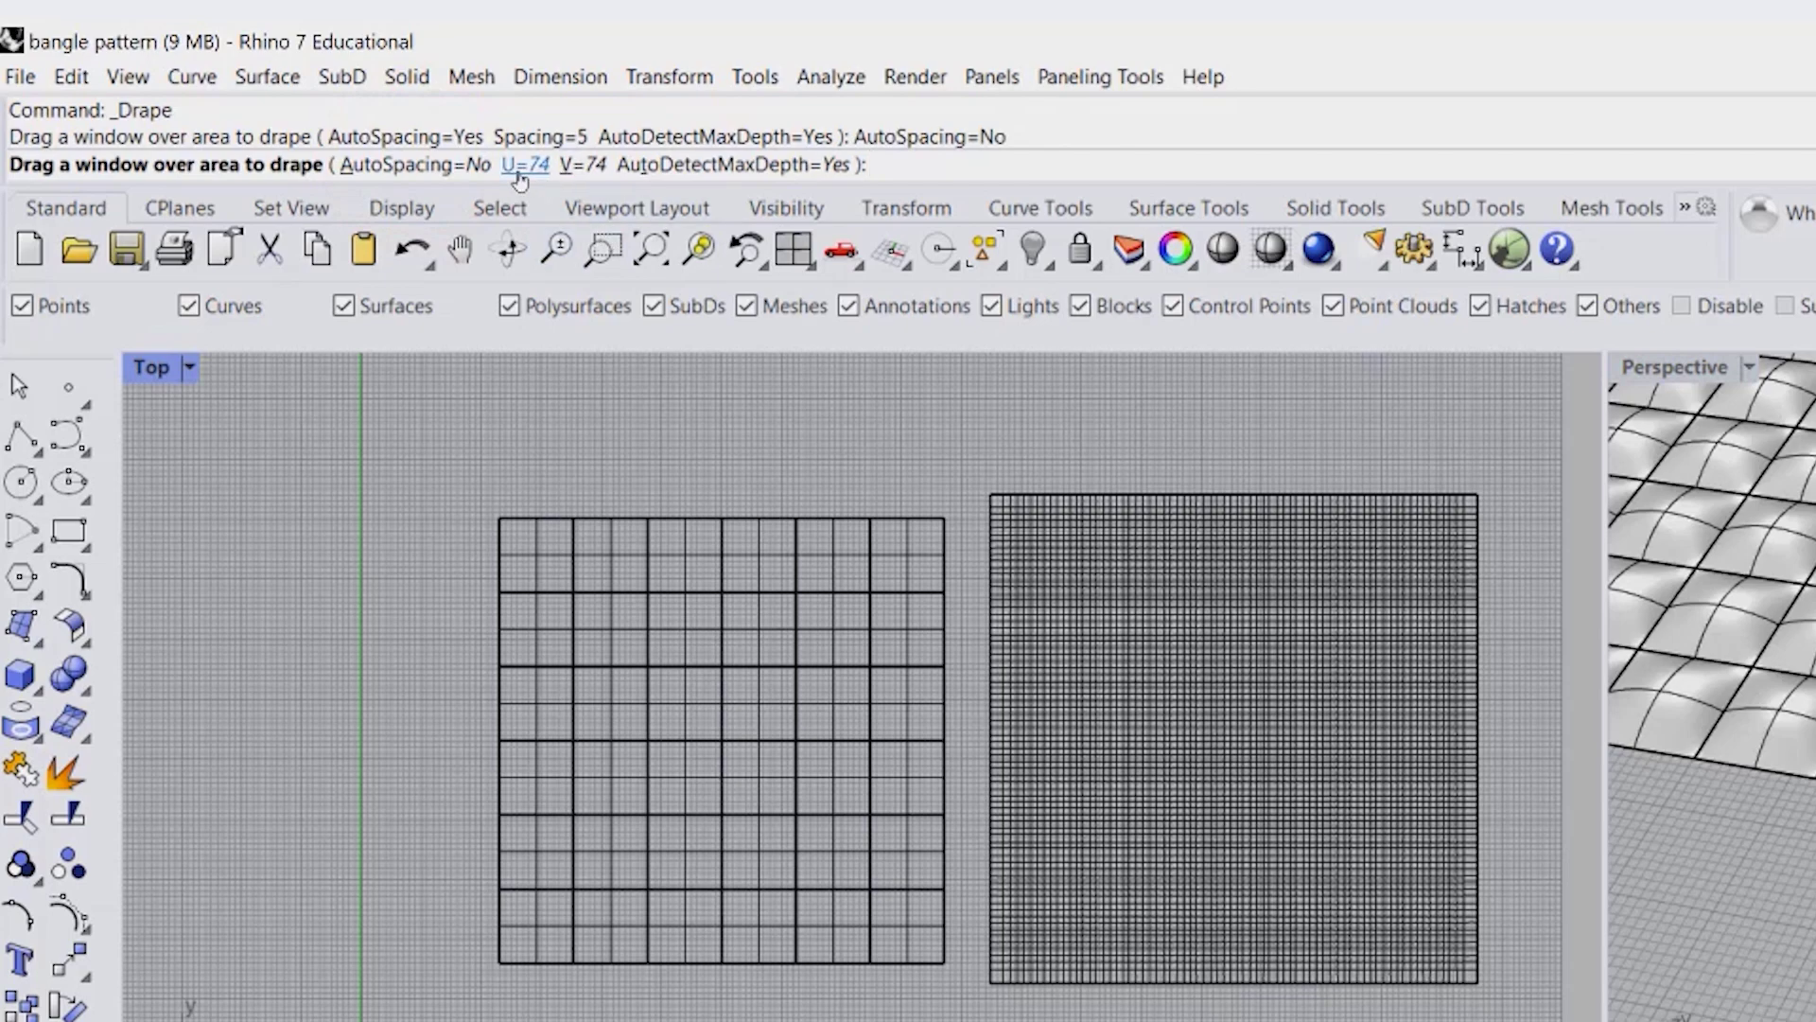
pyautogui.click(522, 175)
pyautogui.write('1')
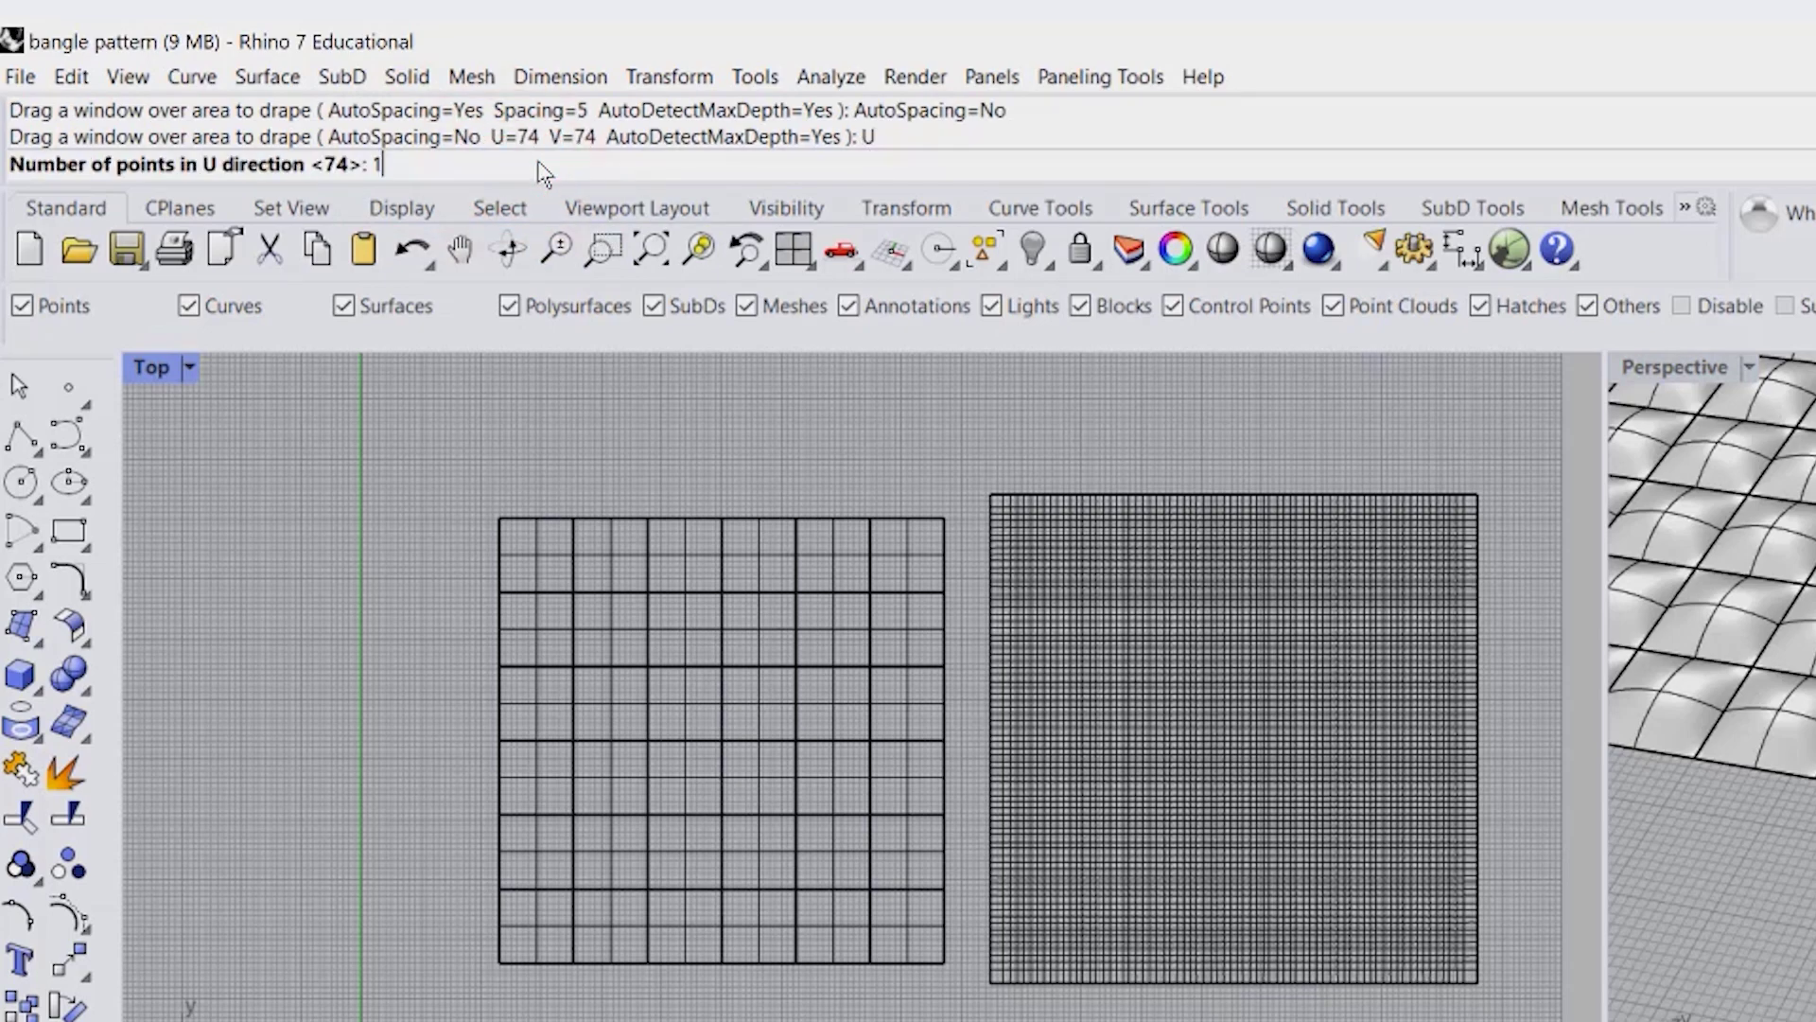
pyautogui.write('00')
pyautogui.press('Return')
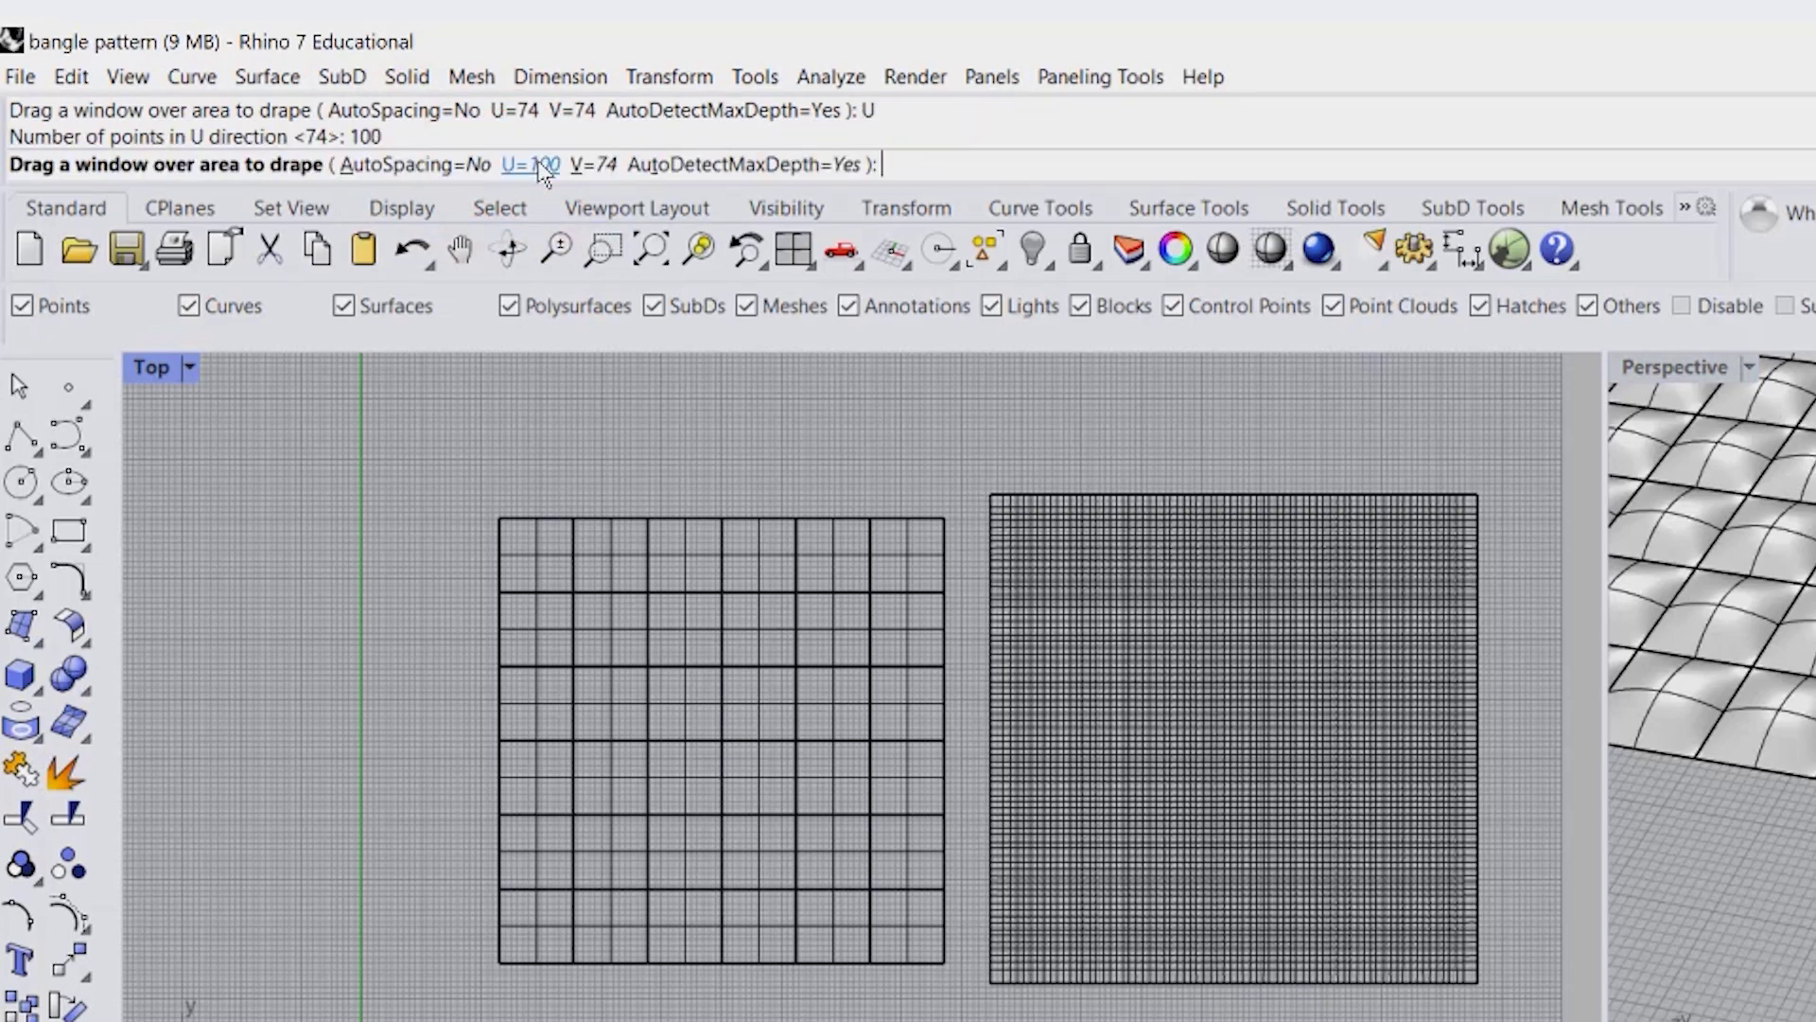
pyautogui.click(579, 166)
pyautogui.write('100')
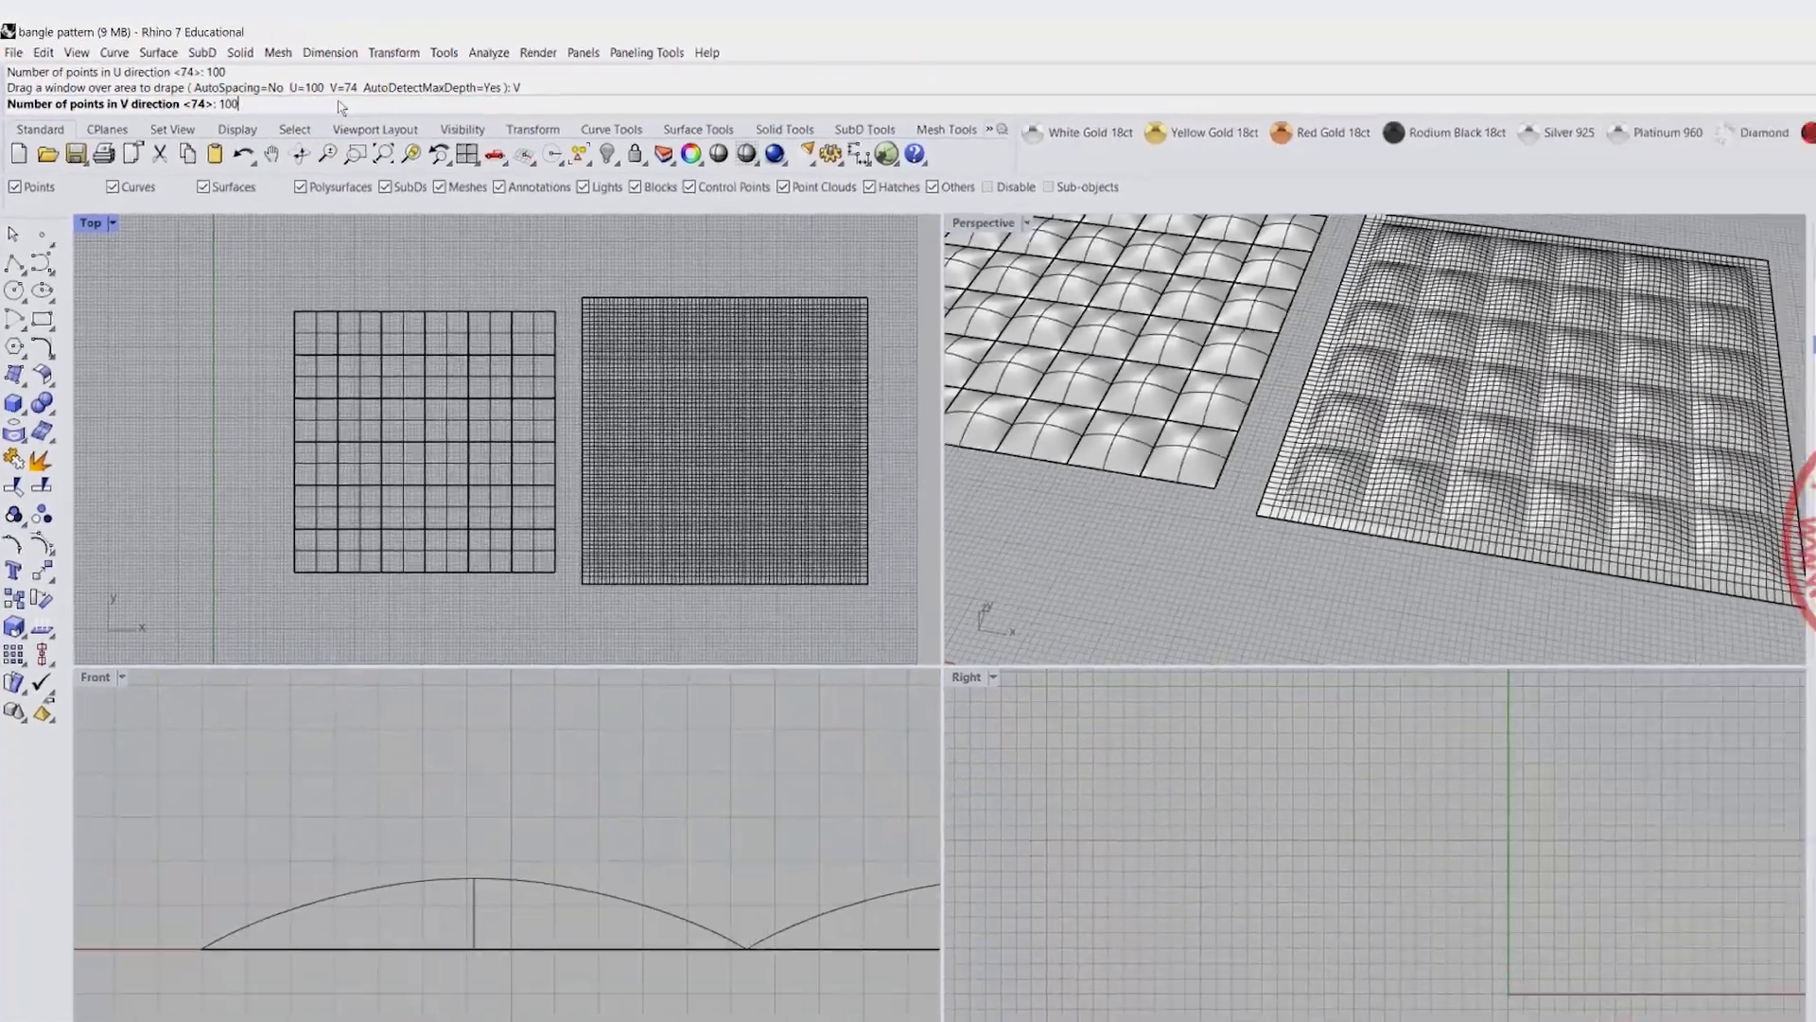
pyautogui.press('Return')
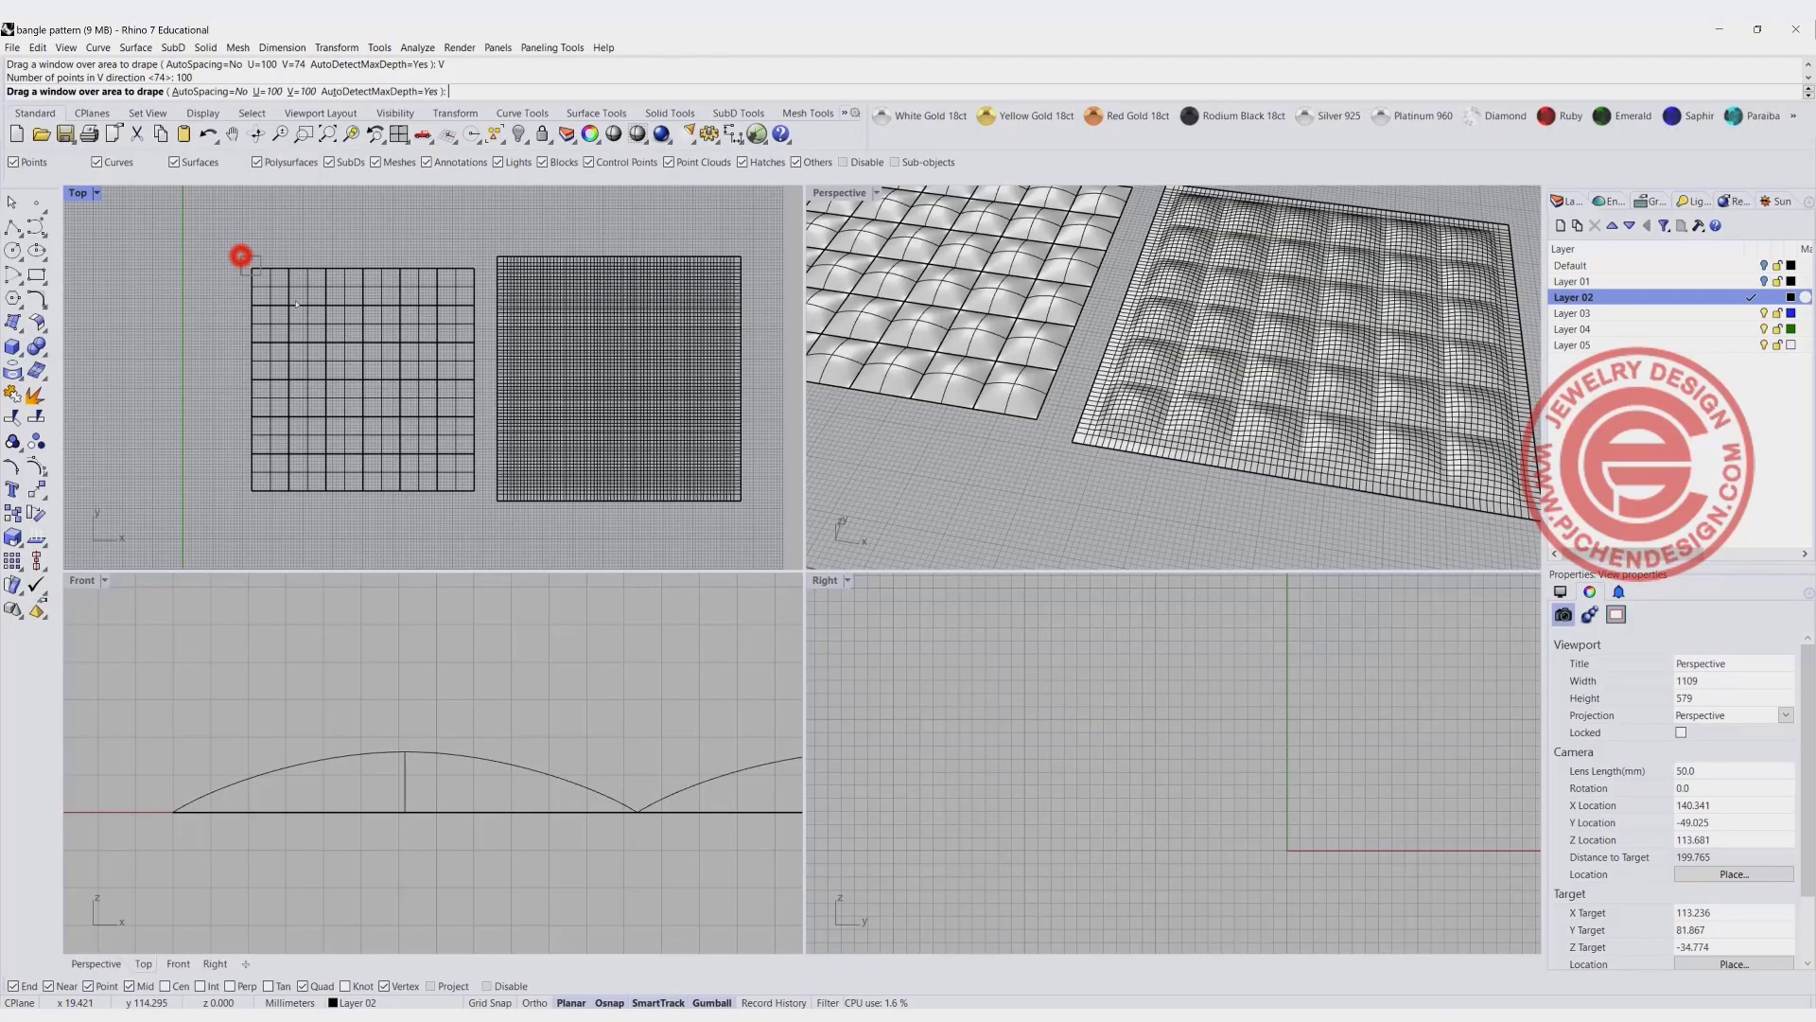
pyautogui.moveTo(241, 255); pyautogui.dragTo(484, 499)
# - Move the new draped surface along X to the far side of the first draped surface
pyautogui.scroll(-5, 513, 320)
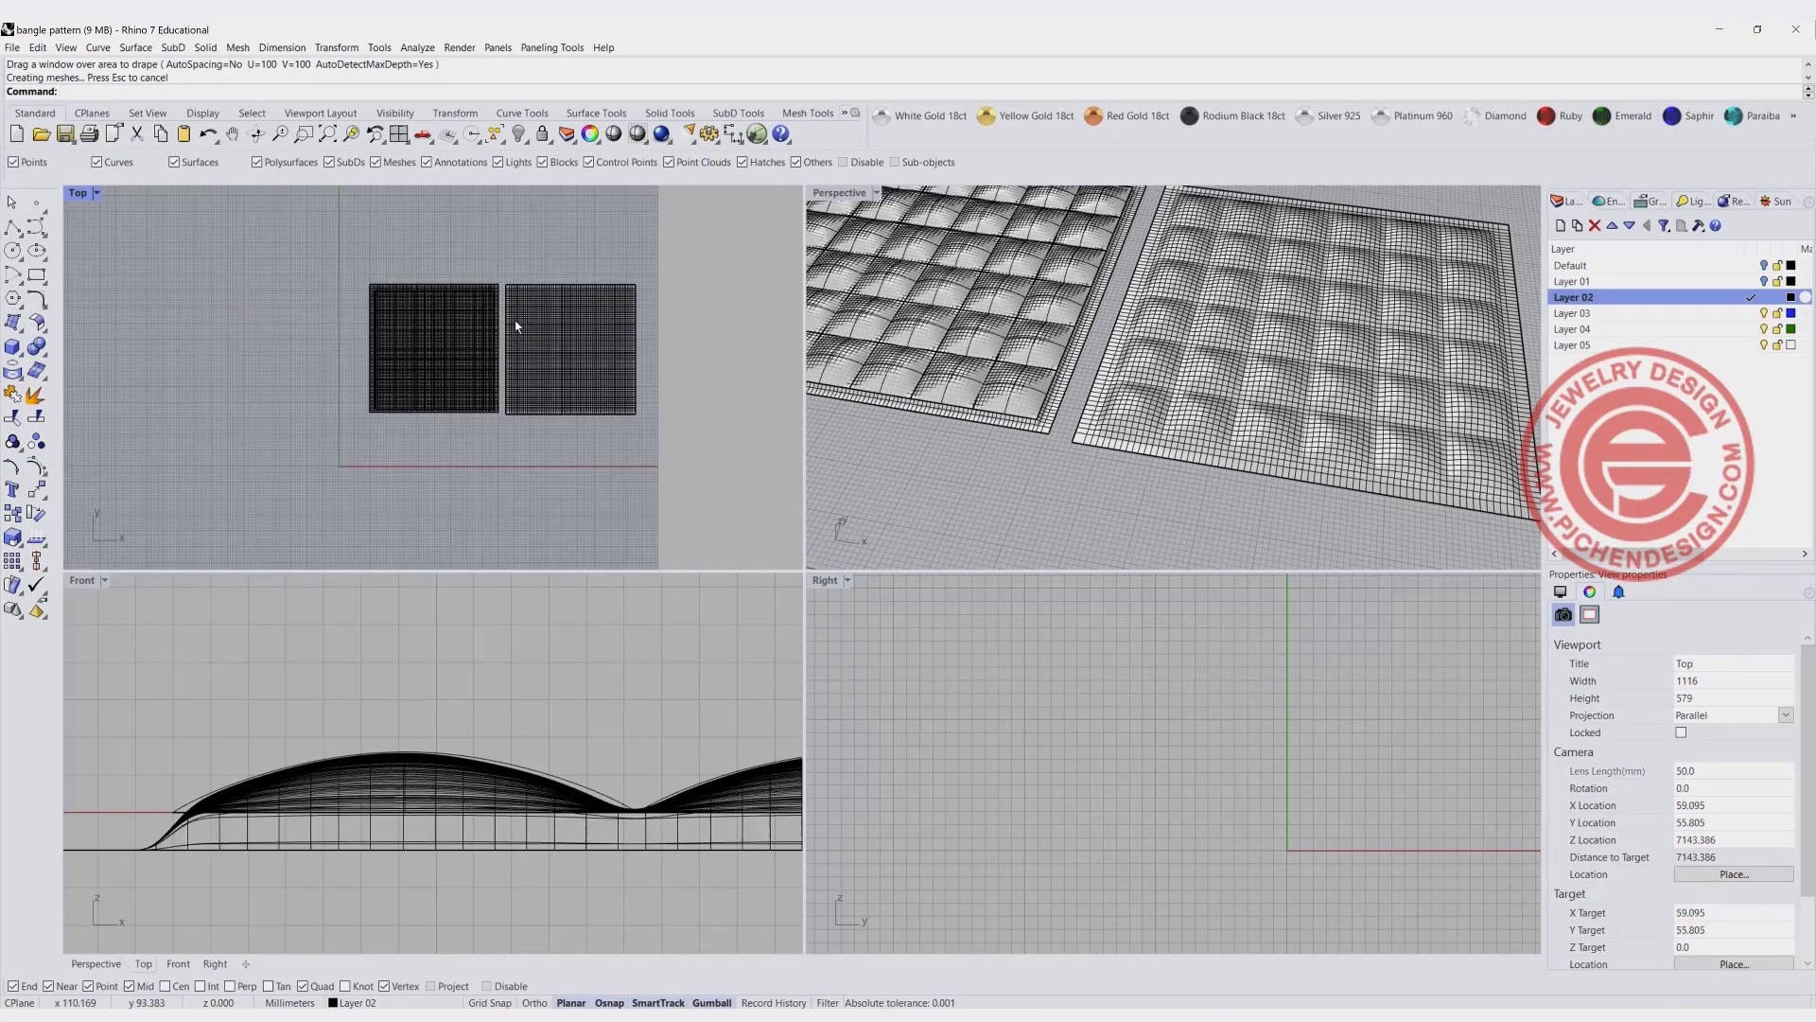
pyautogui.moveTo(477, 354); pyautogui.dragTo(294, 358, button='right')
pyautogui.click(280, 295)
pyautogui.moveTo(302, 351); pyautogui.dragTo(578, 386)
pyautogui.click(649, 471)
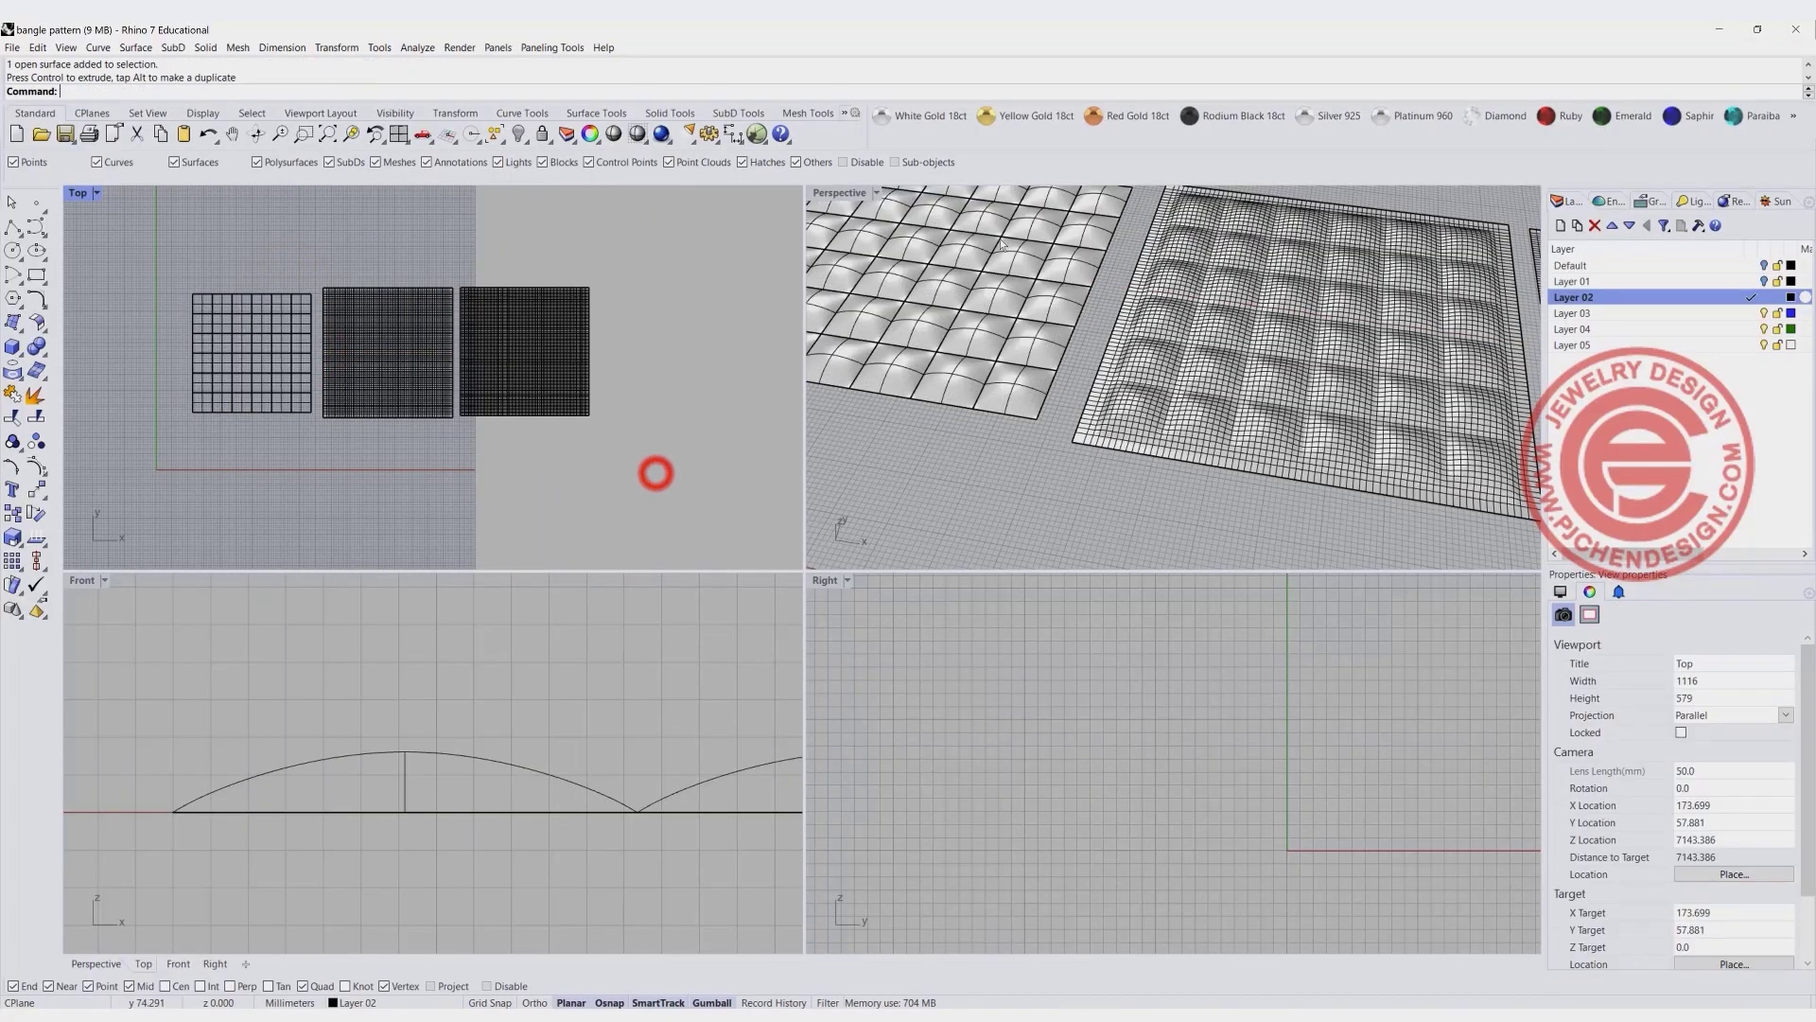
# - Set the enlarged Perspective view to Rendered display and compare the surface detail of the two draped surfaces
pyautogui.doubleClick(845, 192)
pyautogui.keyDown('shift'); pyautogui.moveTo(1275, 447); pyautogui.dragTo(757, 433, button='right'); pyautogui.keyUp('shift')
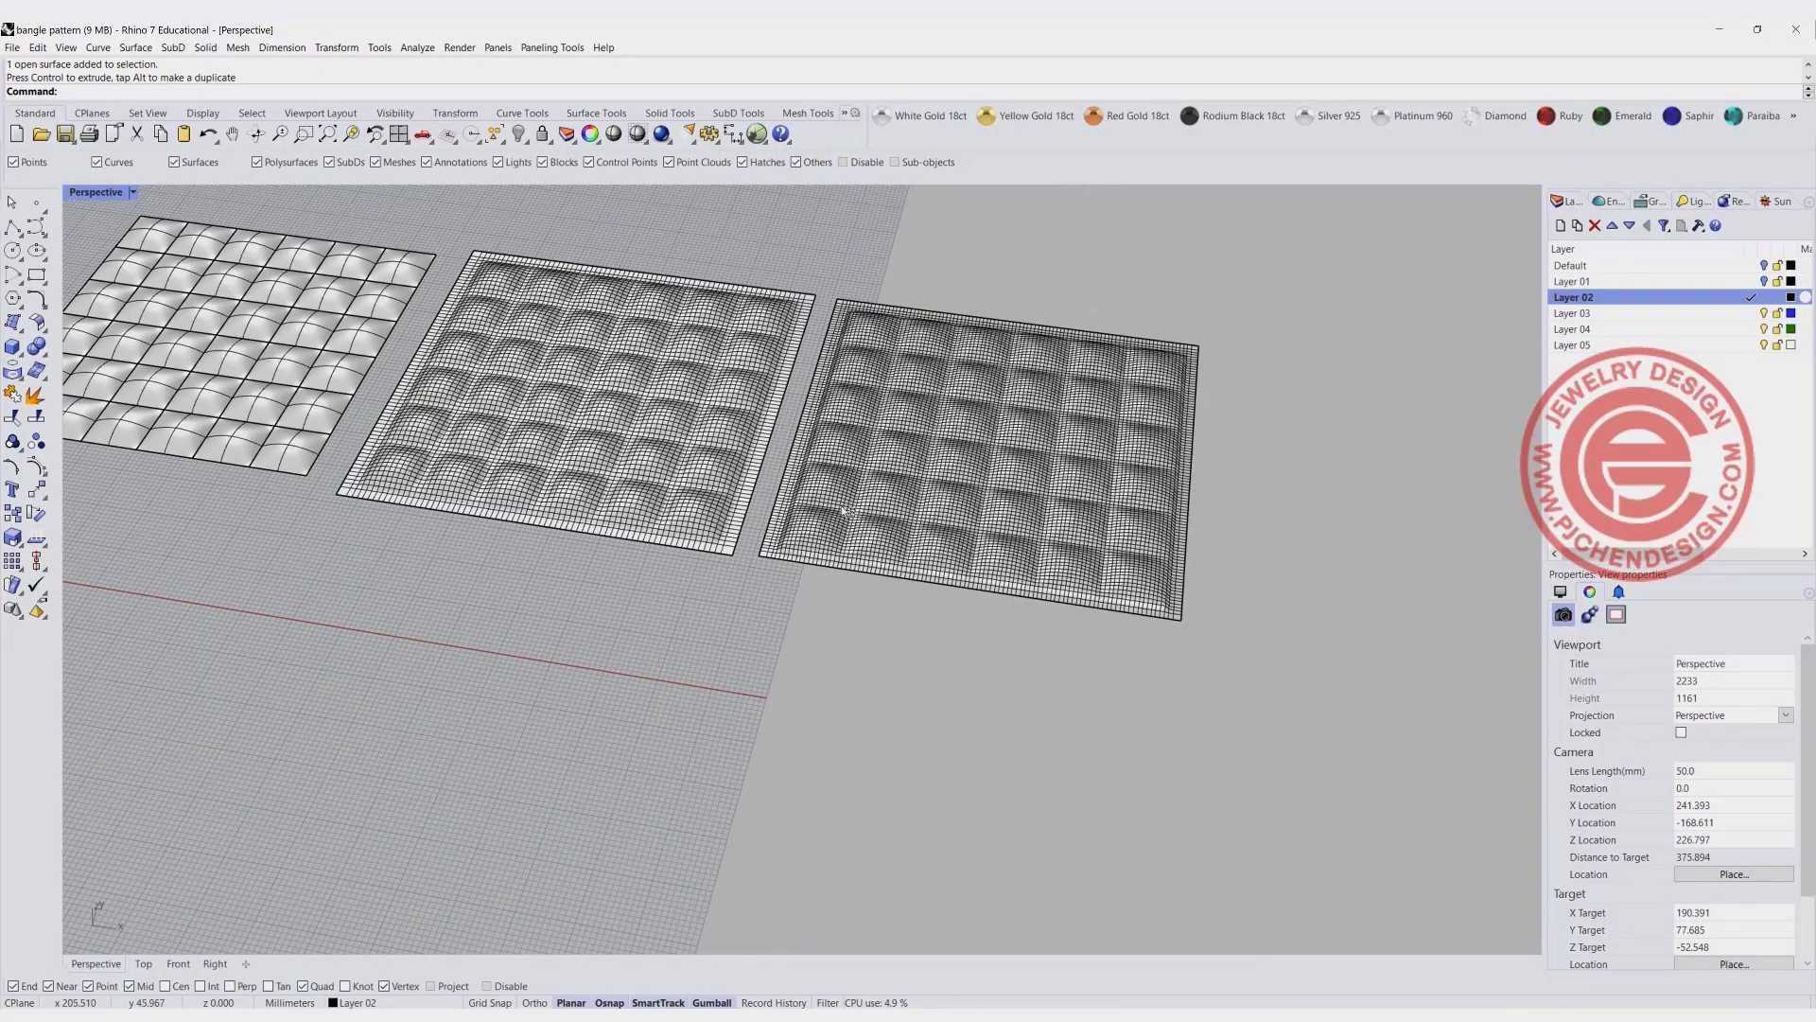
pyautogui.click(134, 193)
pyautogui.click(134, 300)
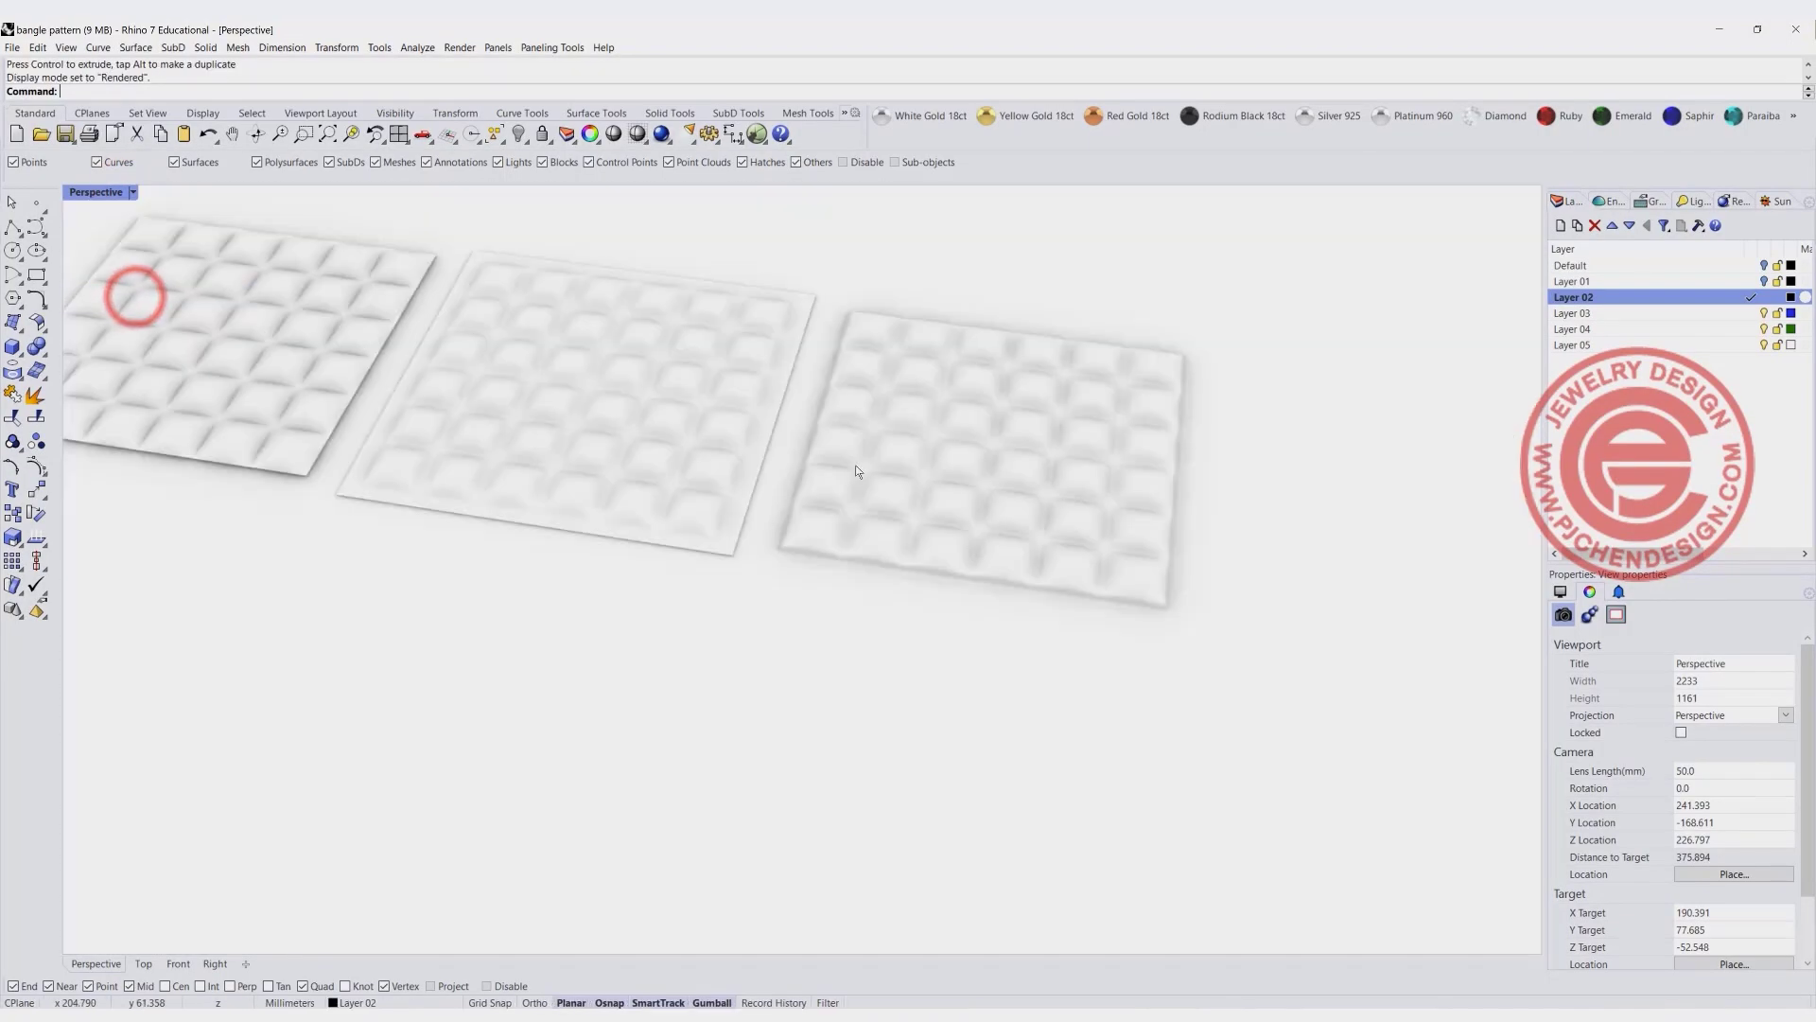
pyautogui.scroll(4, 944, 497)
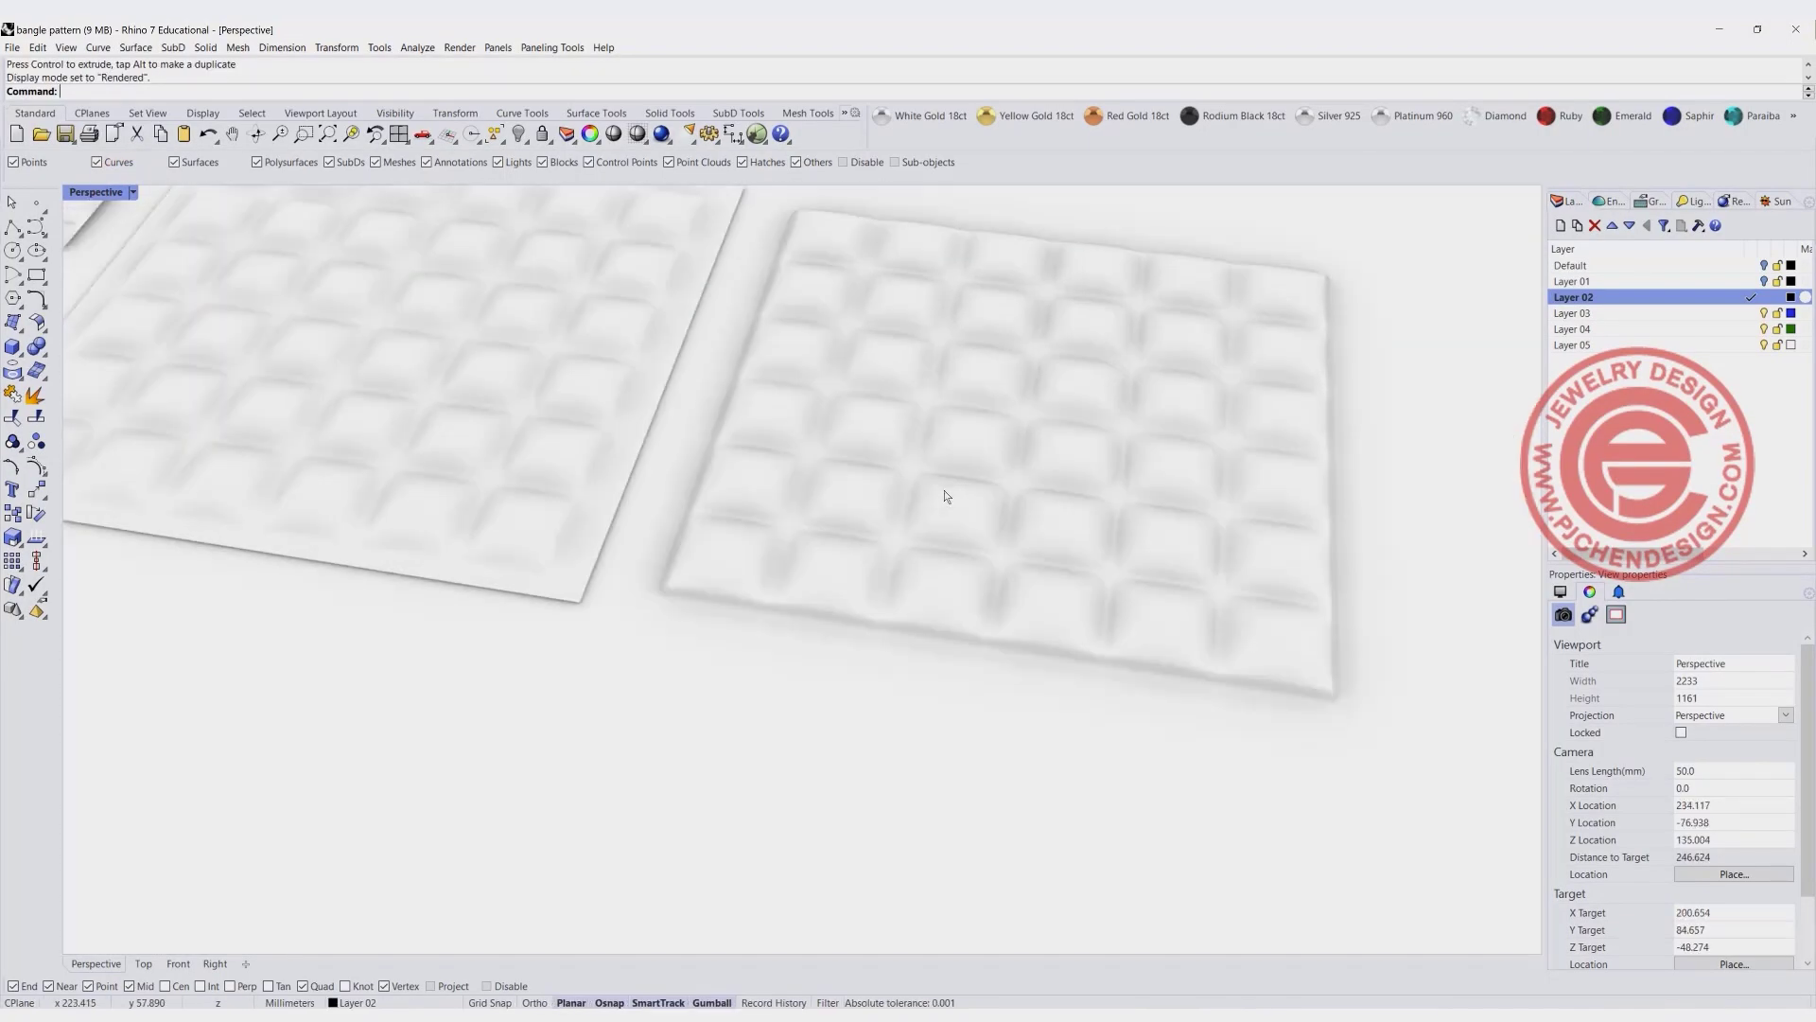
pyautogui.scroll(-2, 527, 396)
pyautogui.moveTo(544, 429); pyautogui.dragTo(609, 463, button='right')
pyautogui.moveTo(596, 441); pyautogui.dragTo(568, 535, button='right')
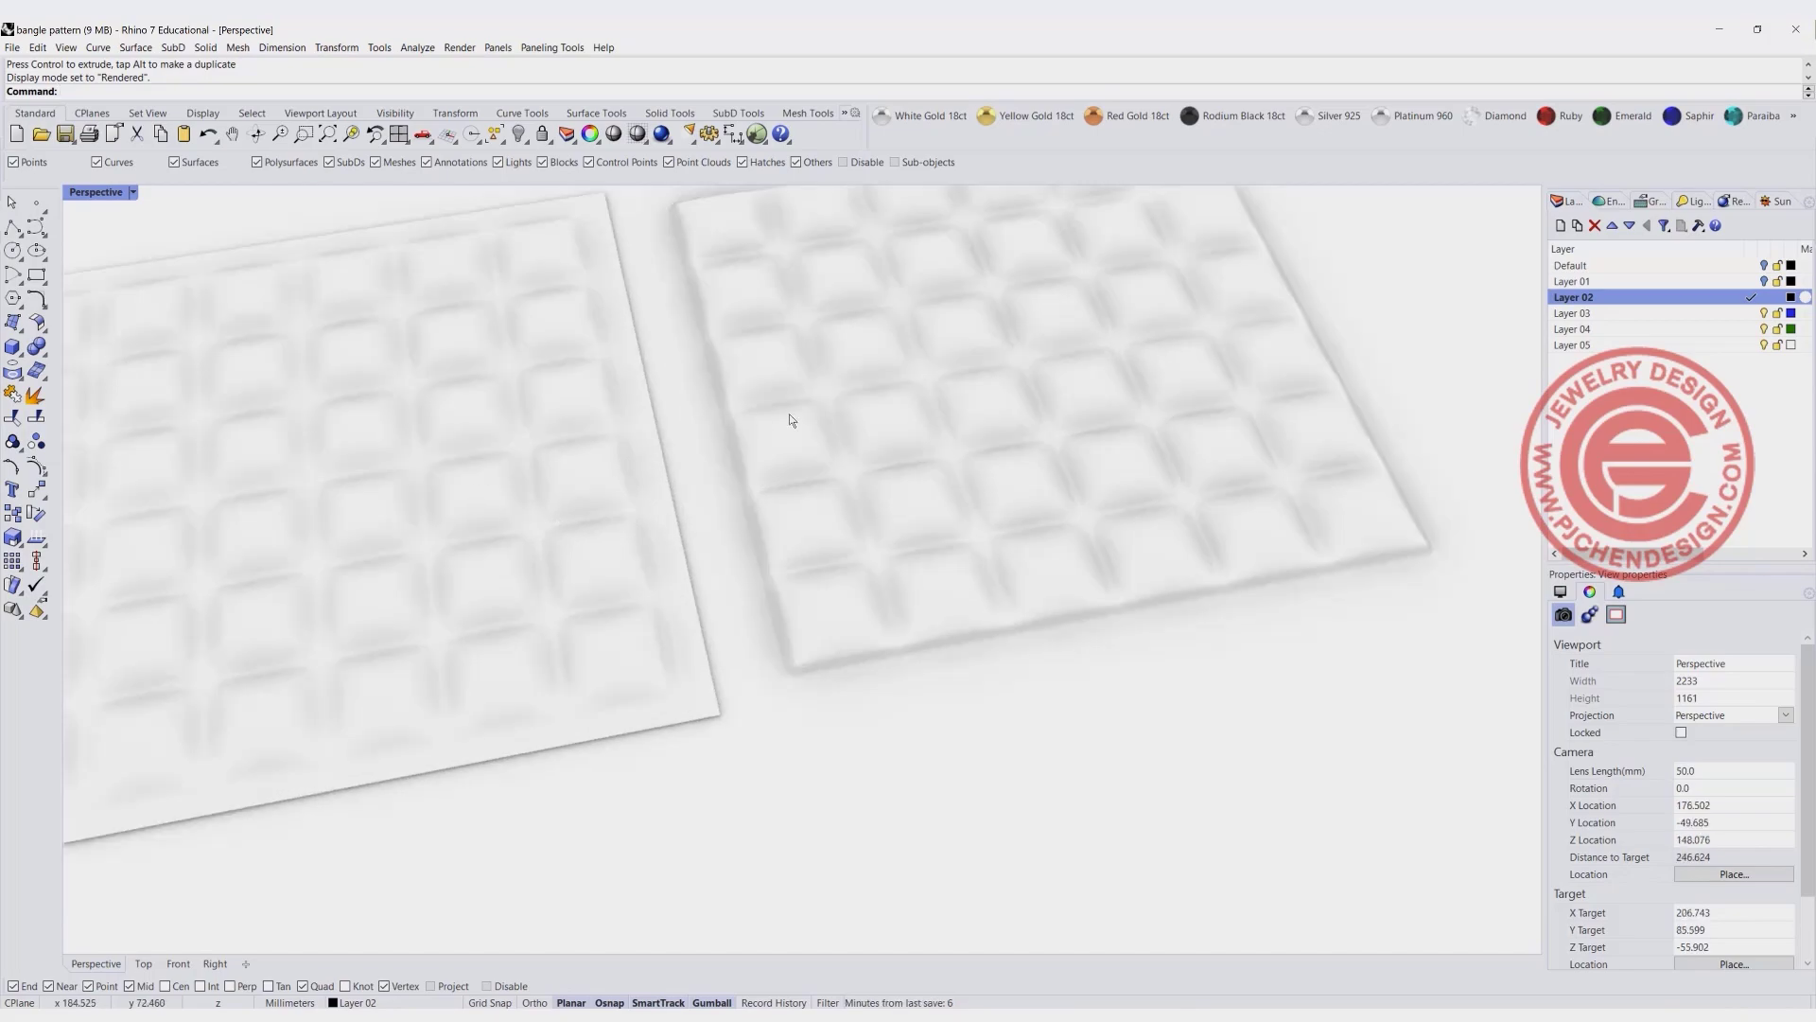
# - Delete the two draped test surfaces beside the dome array
pyautogui.scroll(-2, 855, 439)
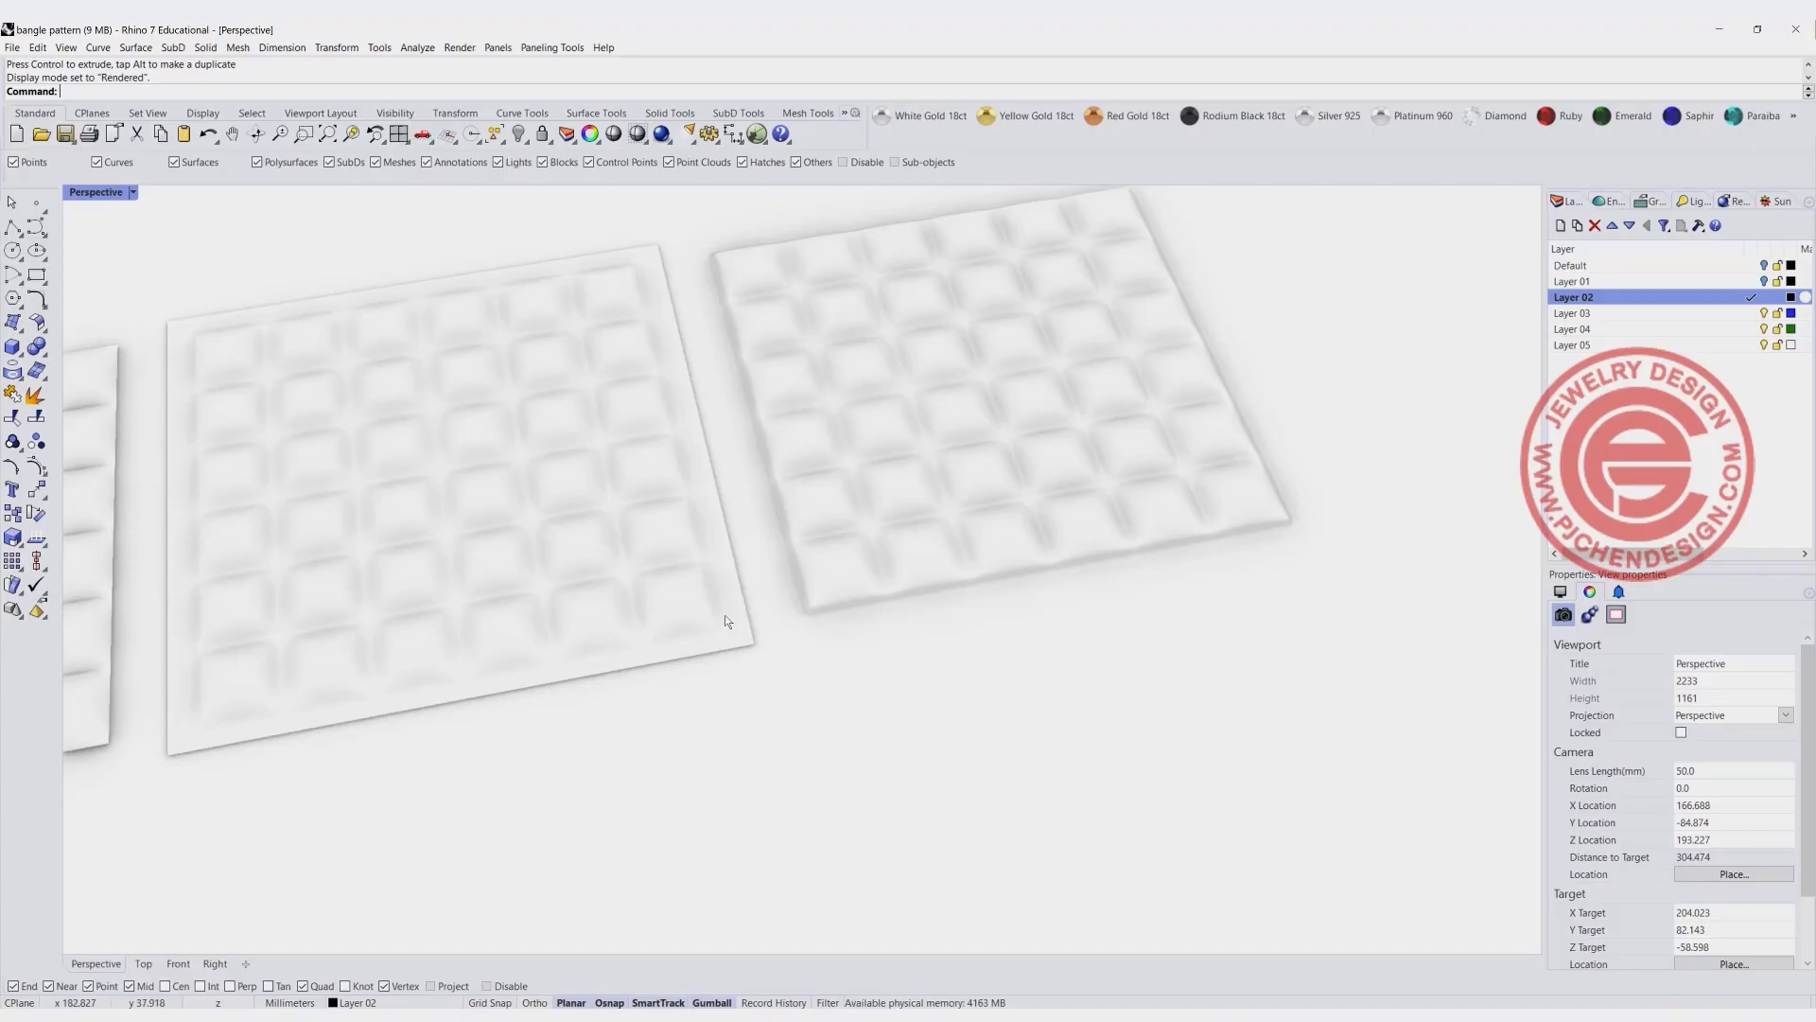
pyautogui.doubleClick(110, 194)
pyautogui.moveTo(121, 201); pyautogui.dragTo(574, 450)
pyautogui.press('Delete')
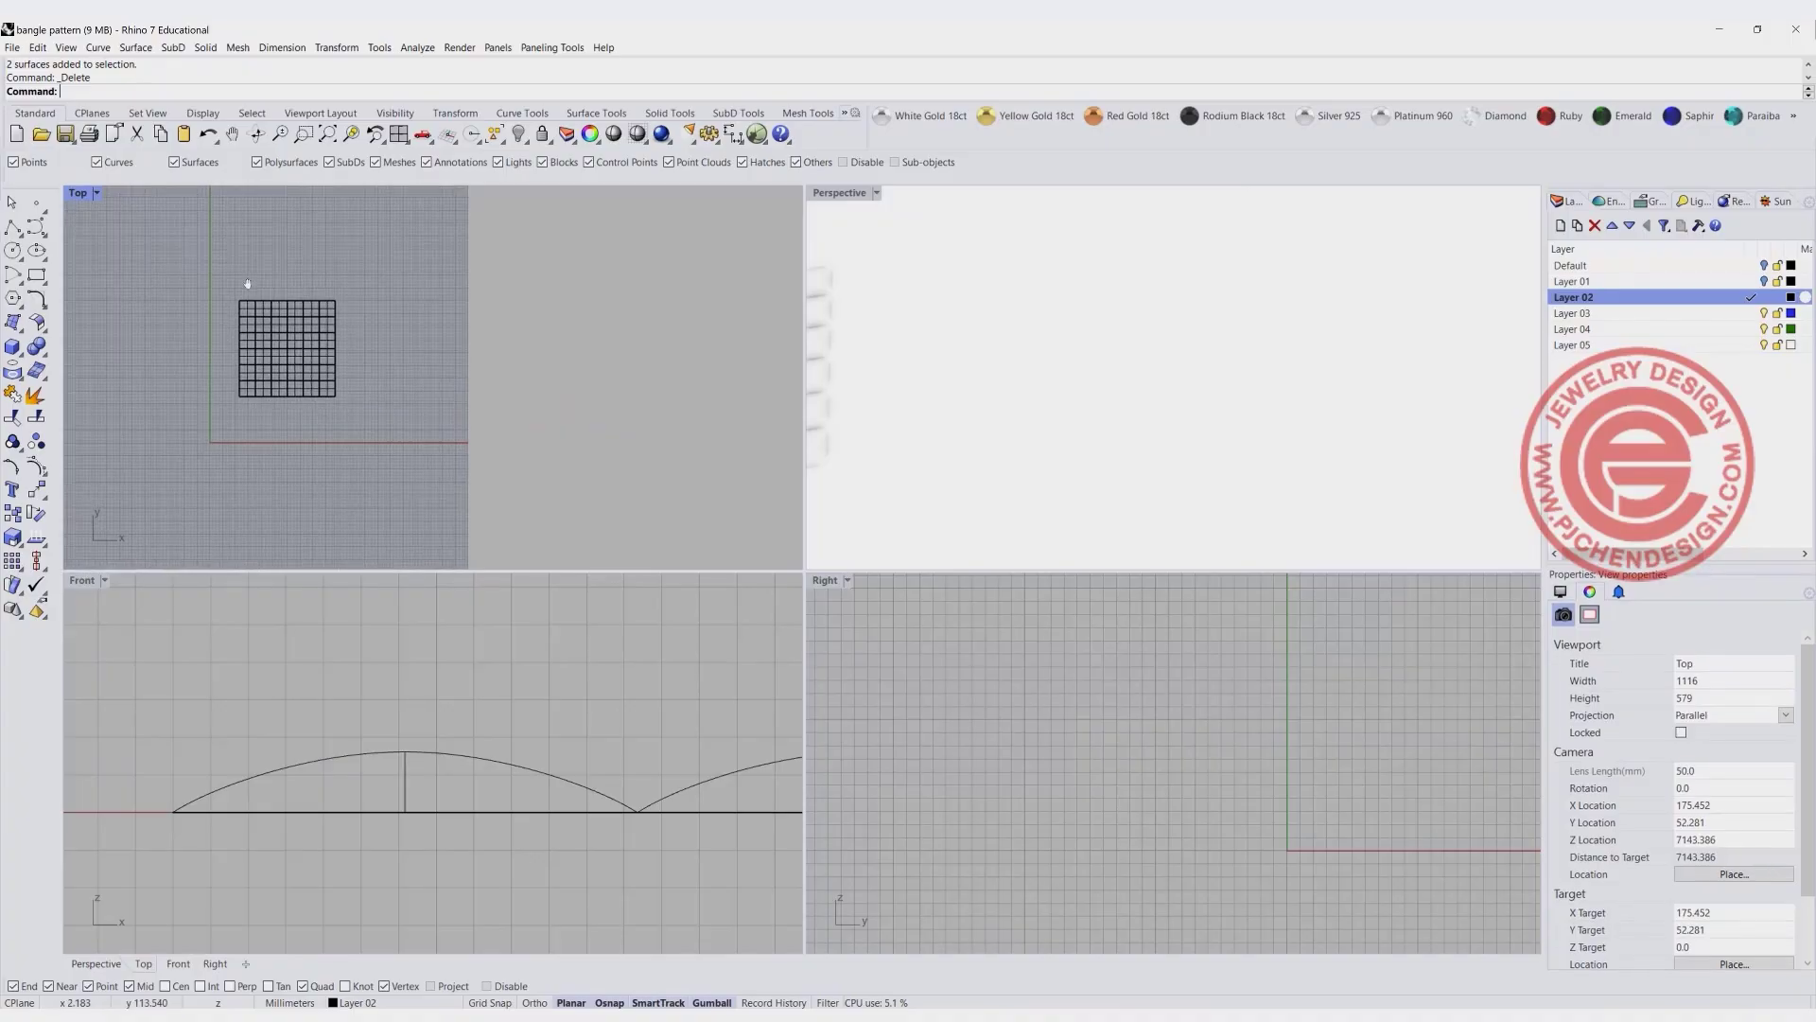
# - Switch the Top and Perspective views to a shaded display of the dome array
pyautogui.scroll(2, 208, 234)
pyautogui.doubleClick(81, 194)
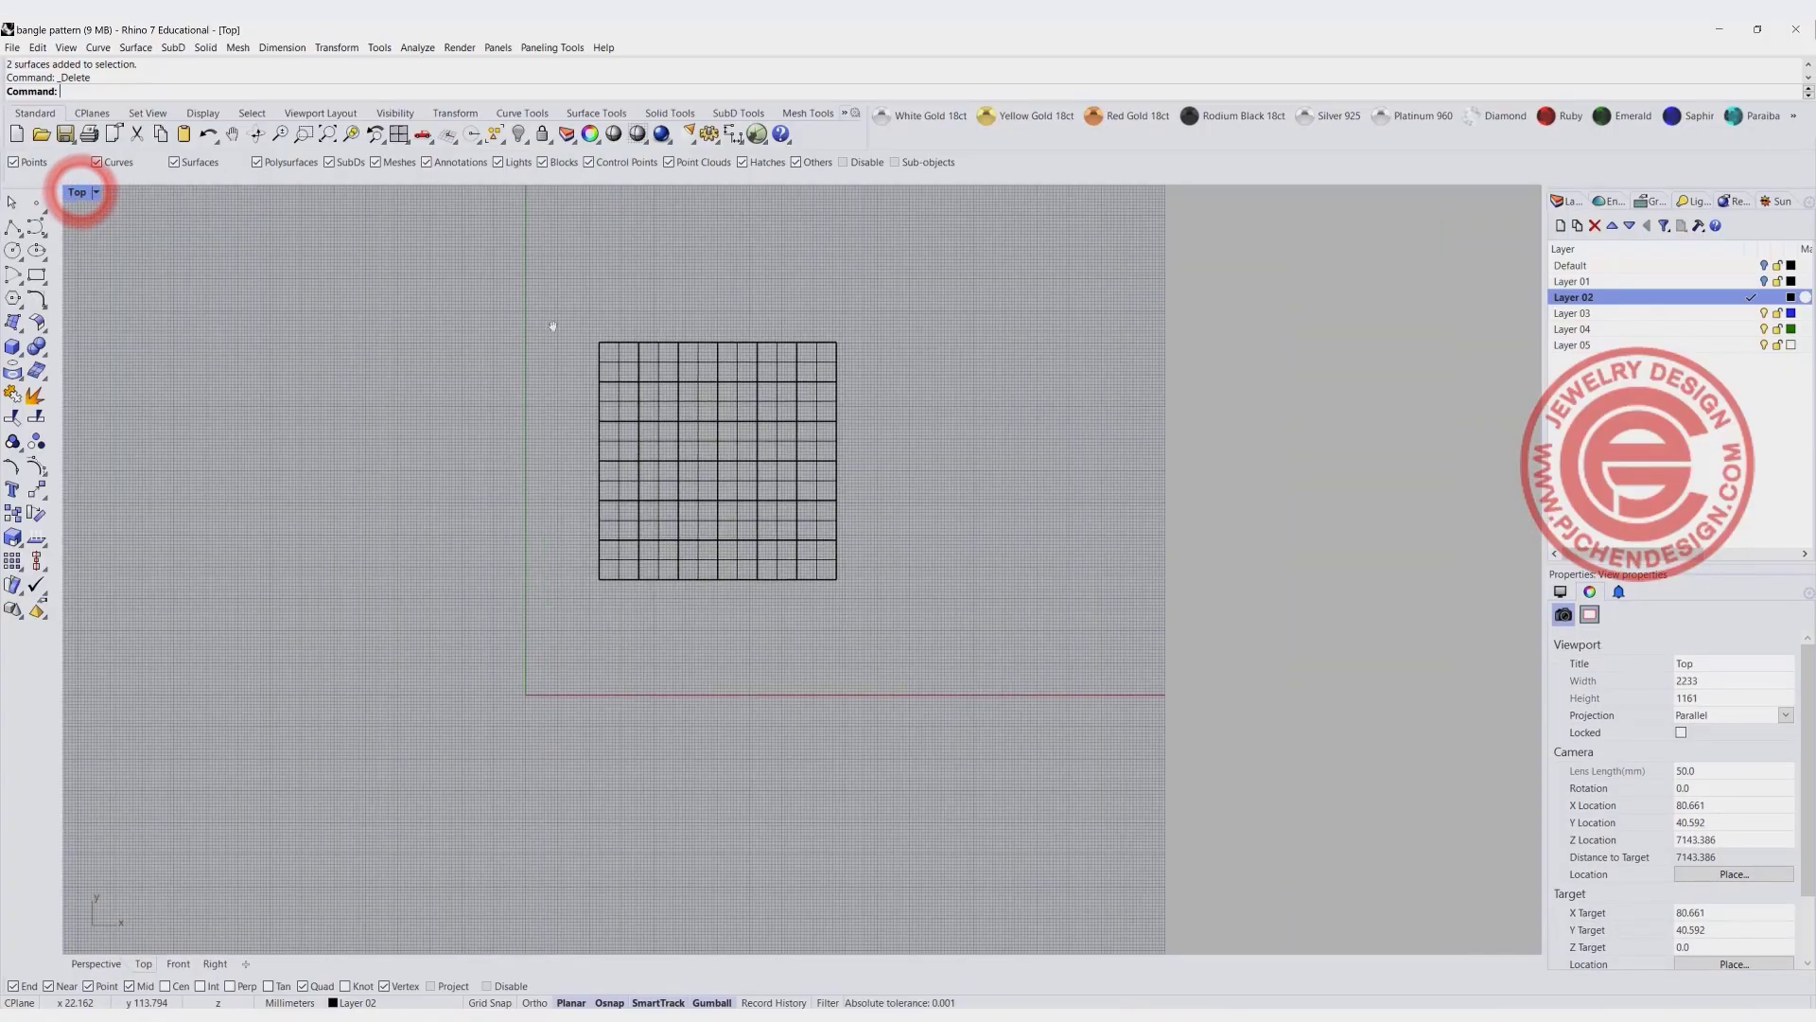
pyautogui.moveTo(551, 325); pyautogui.dragTo(479, 286, button='right')
pyautogui.hotkey('ctrl', 'alt', 'r')
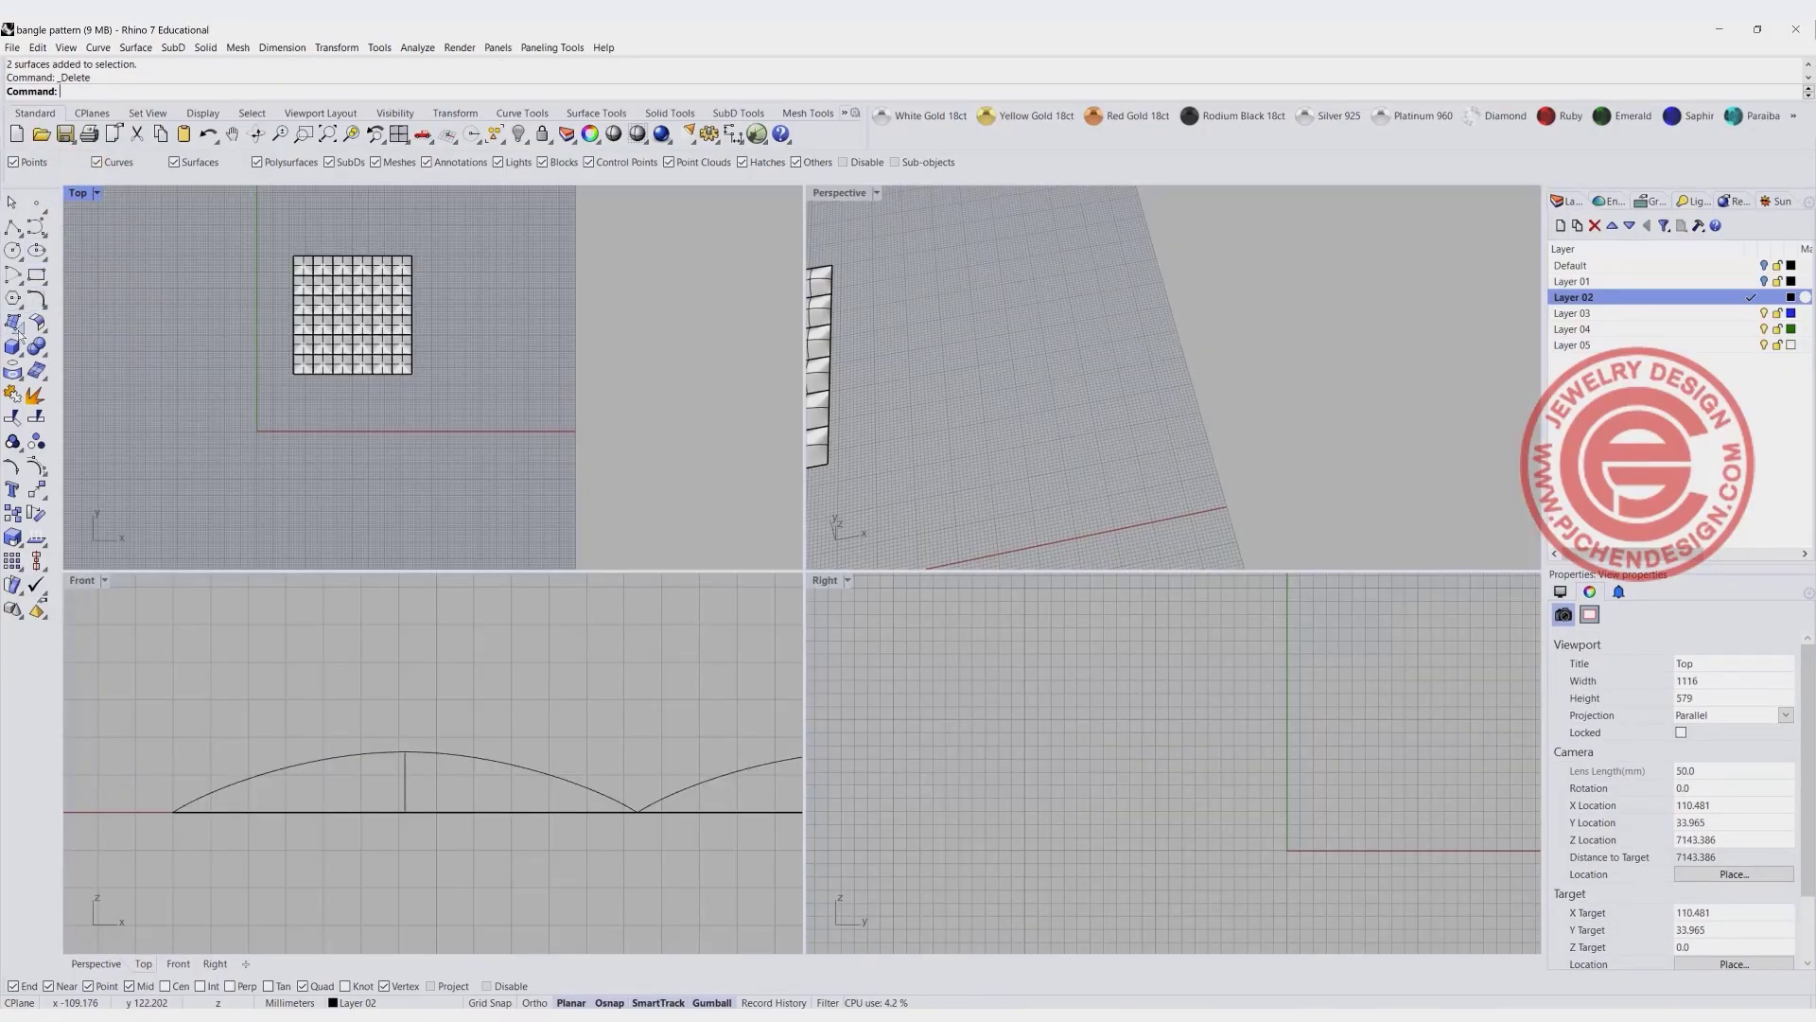
# - Drape a new surface over an area slightly larger than the dome array, with AutoSpacing off and 100 points in U and V
pyautogui.click(14, 325)
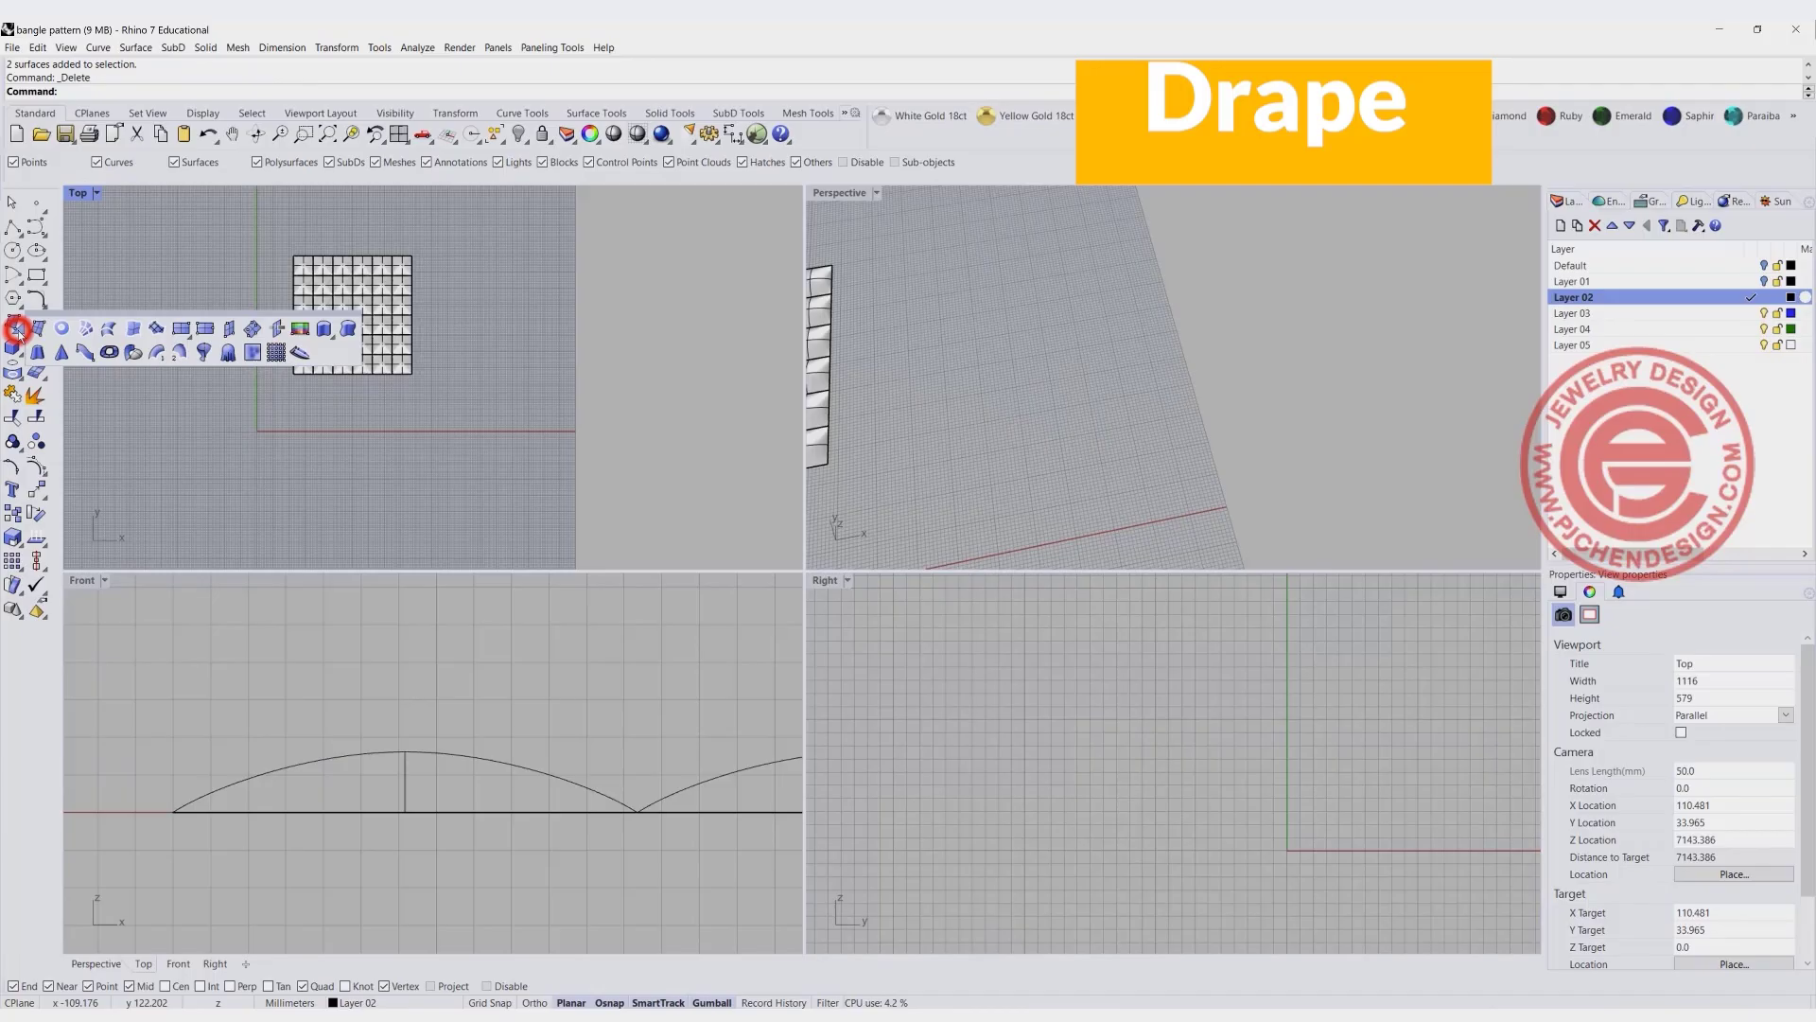
pyautogui.click(225, 353)
pyautogui.doubleClick(79, 190)
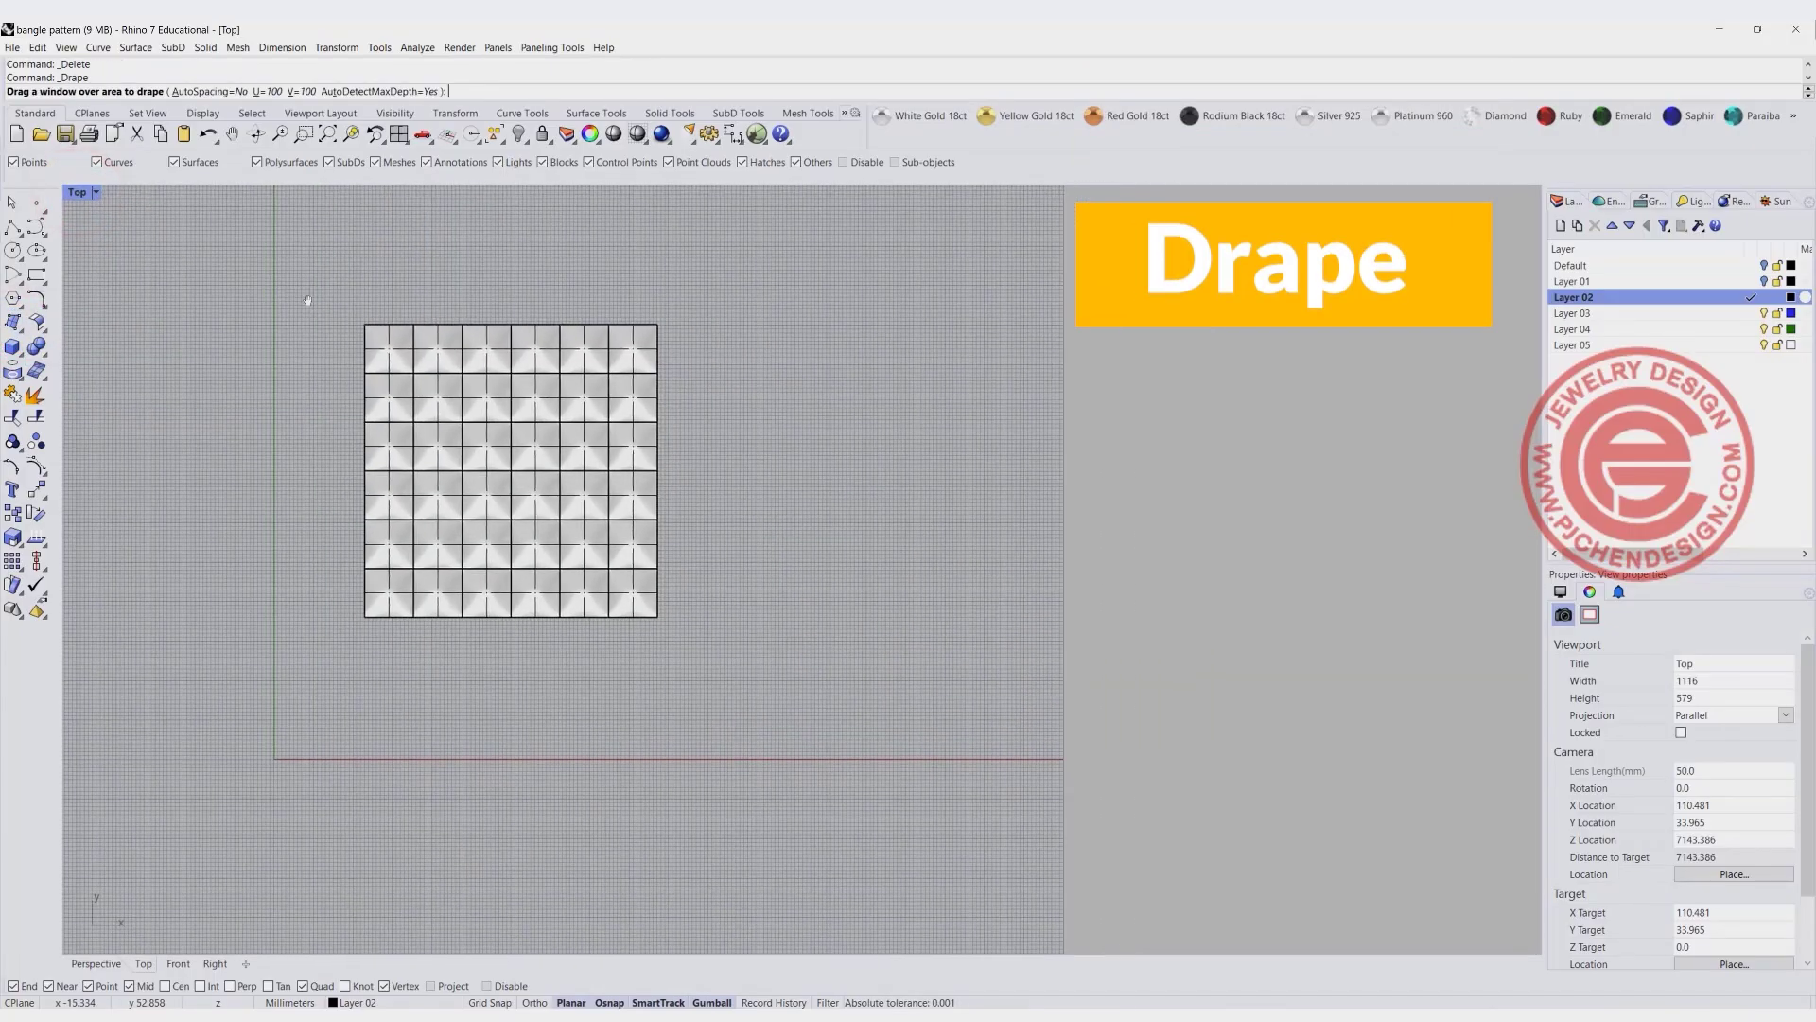
pyautogui.moveTo(368, 321); pyautogui.dragTo(828, 785)
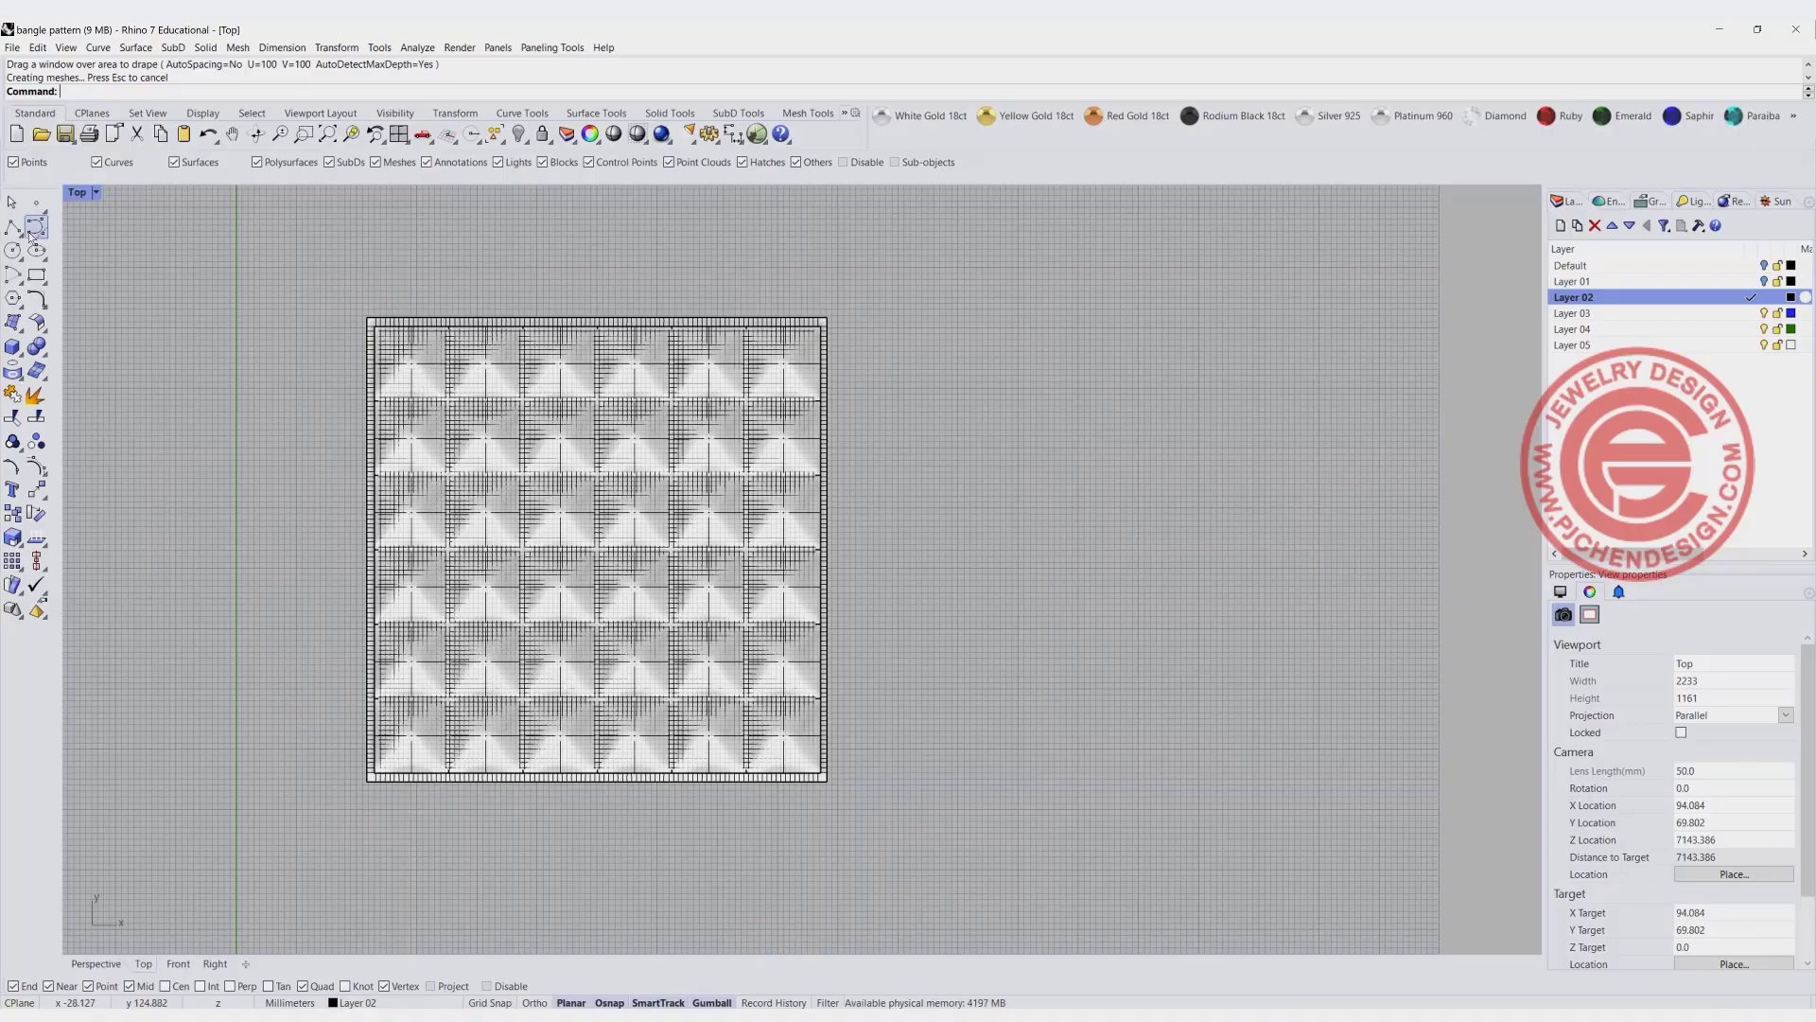
# - Draw a rectangle between opposite outer corners of the dome array, inside the draped surface's margin
pyautogui.click(36, 275)
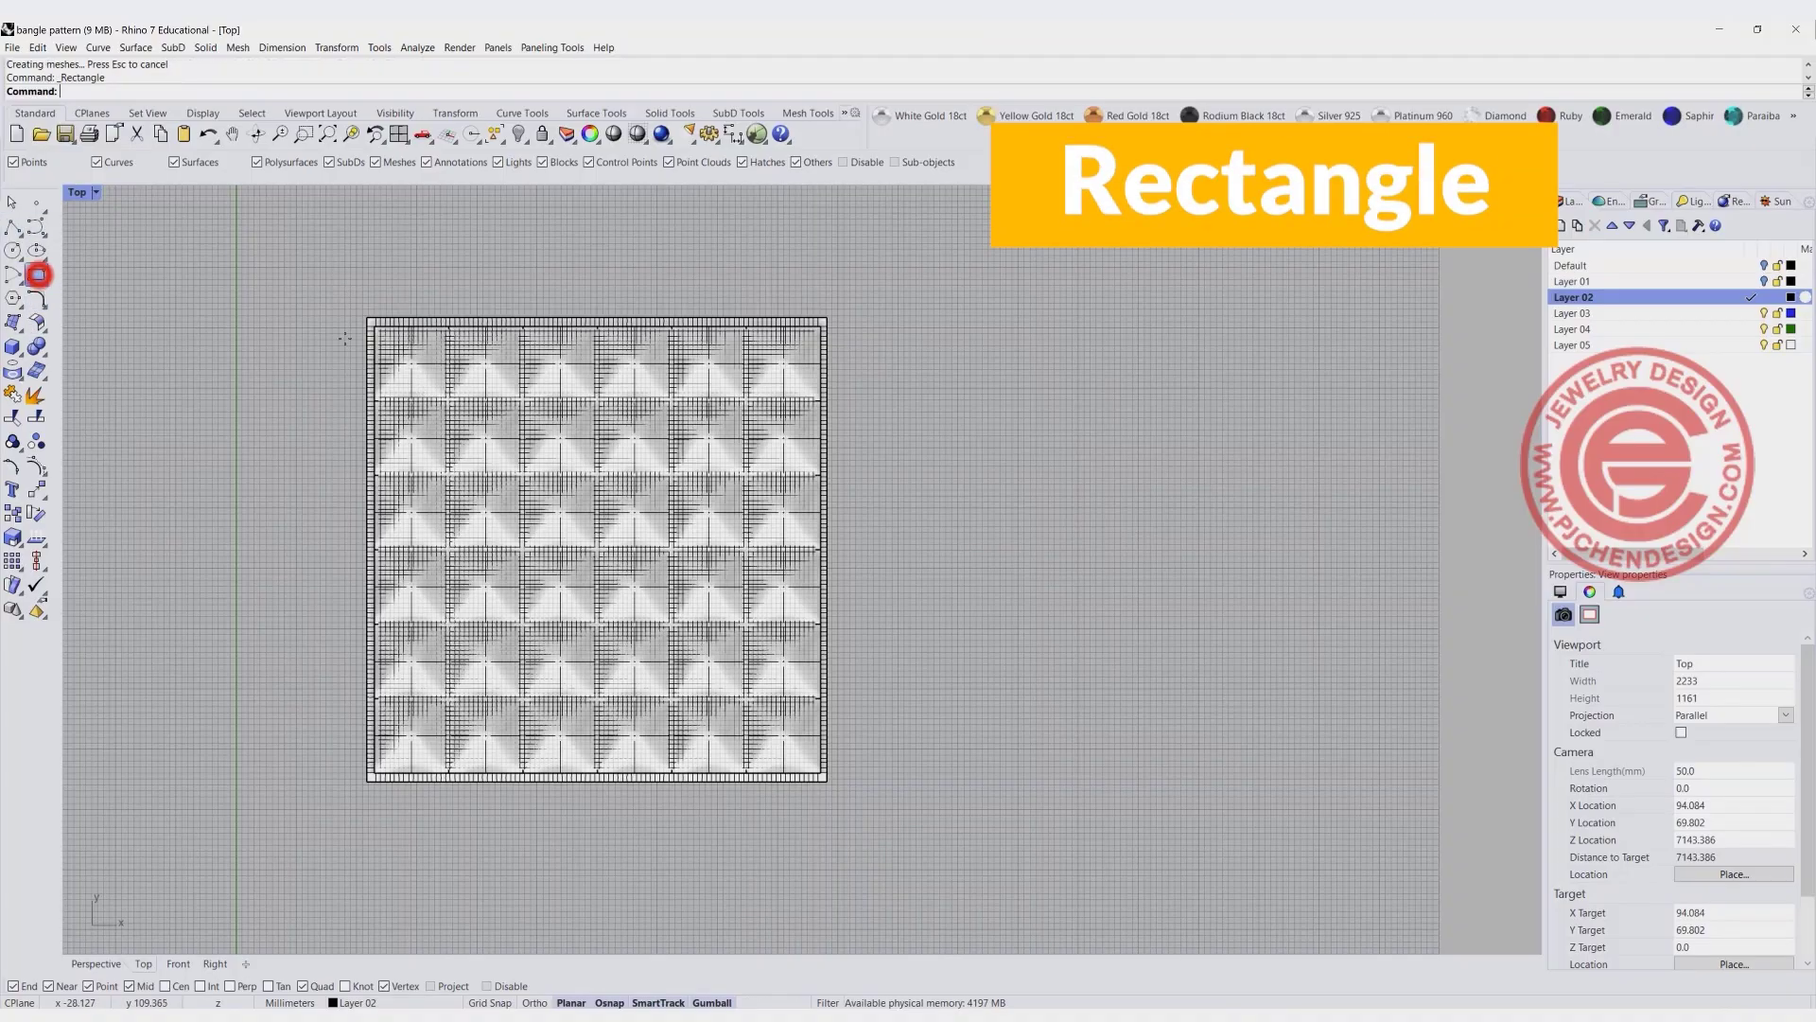
pyautogui.click(369, 324)
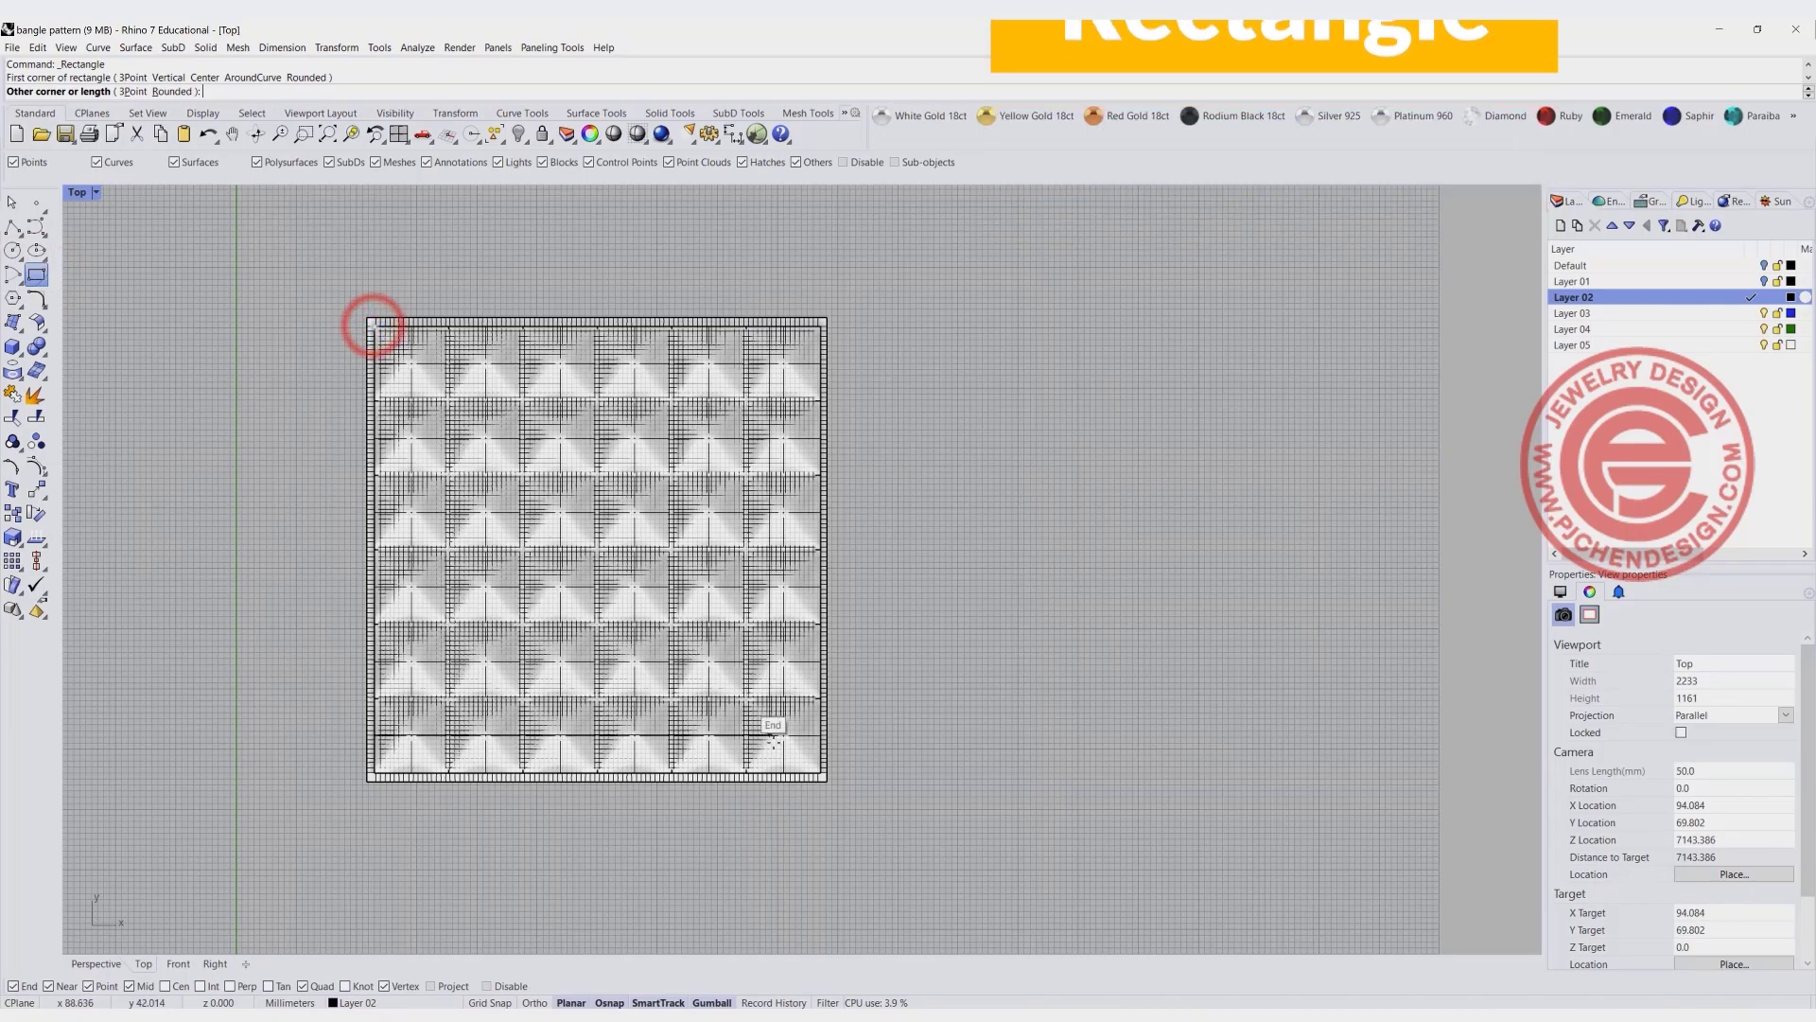
pyautogui.click(820, 774)
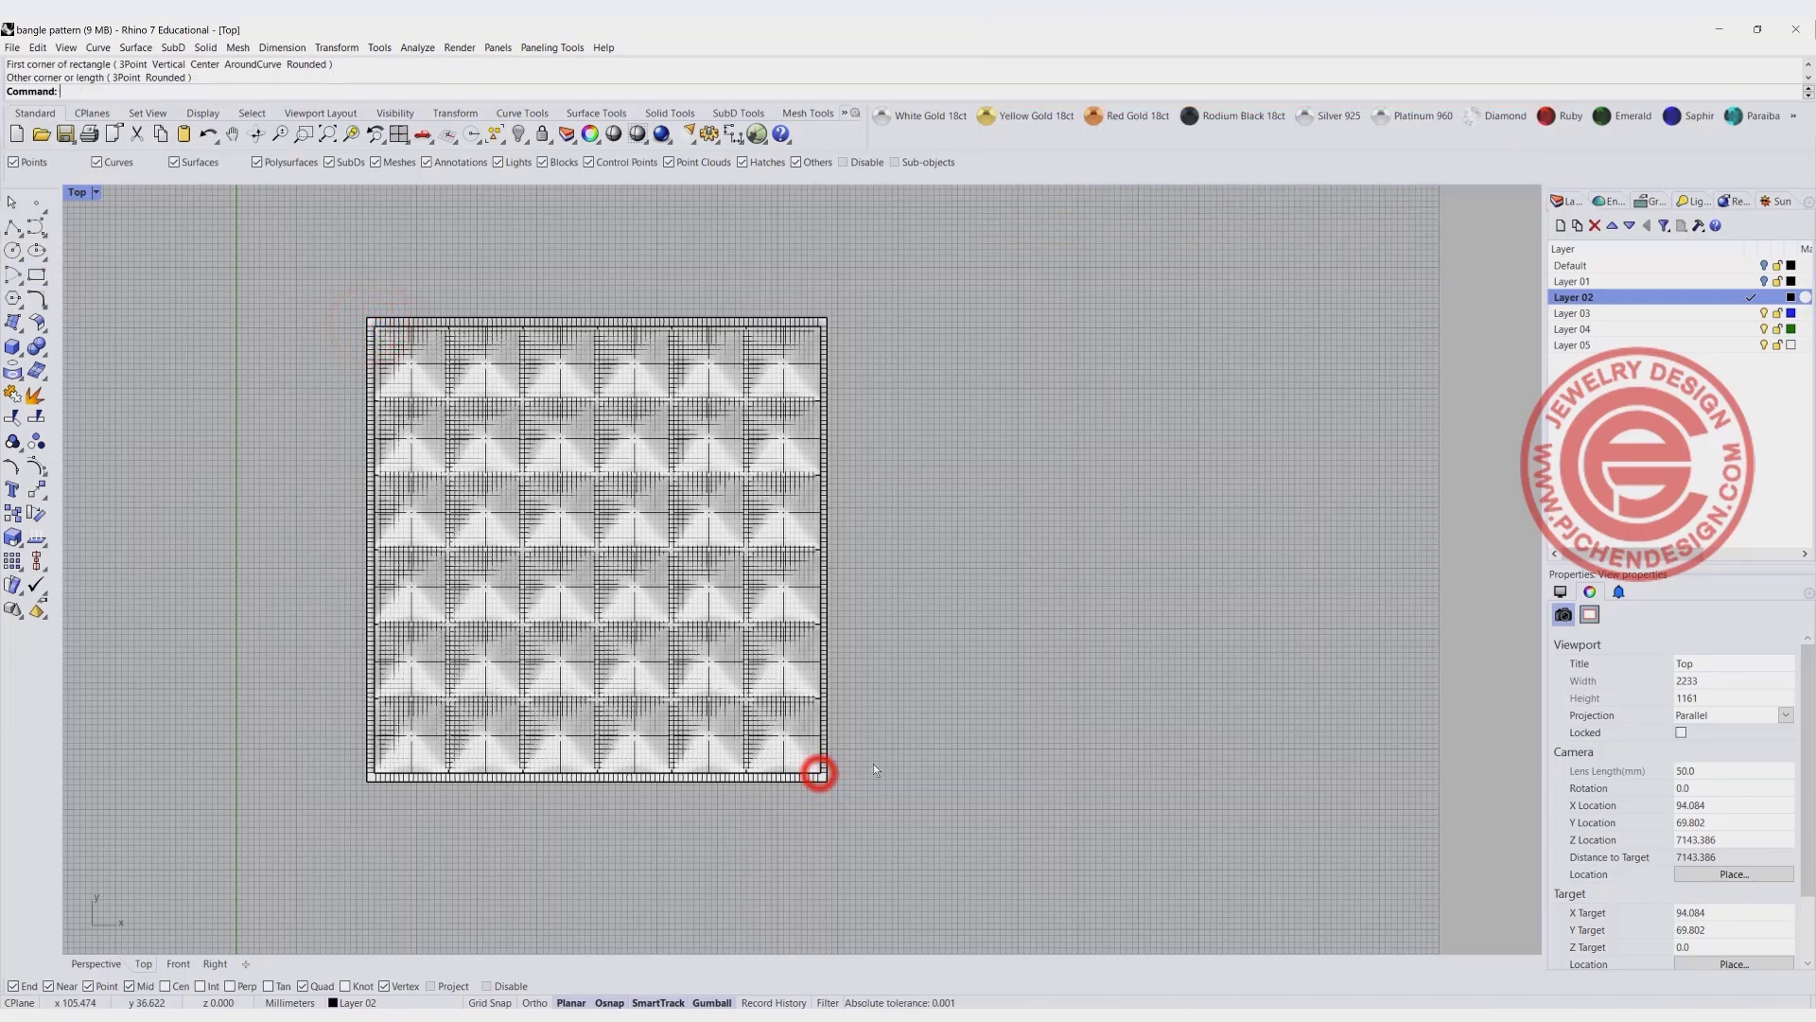
# - Trim away the draped surface's margin outside the rectangle, using the rectangle curve as the cutting object
pyautogui.click(644, 326)
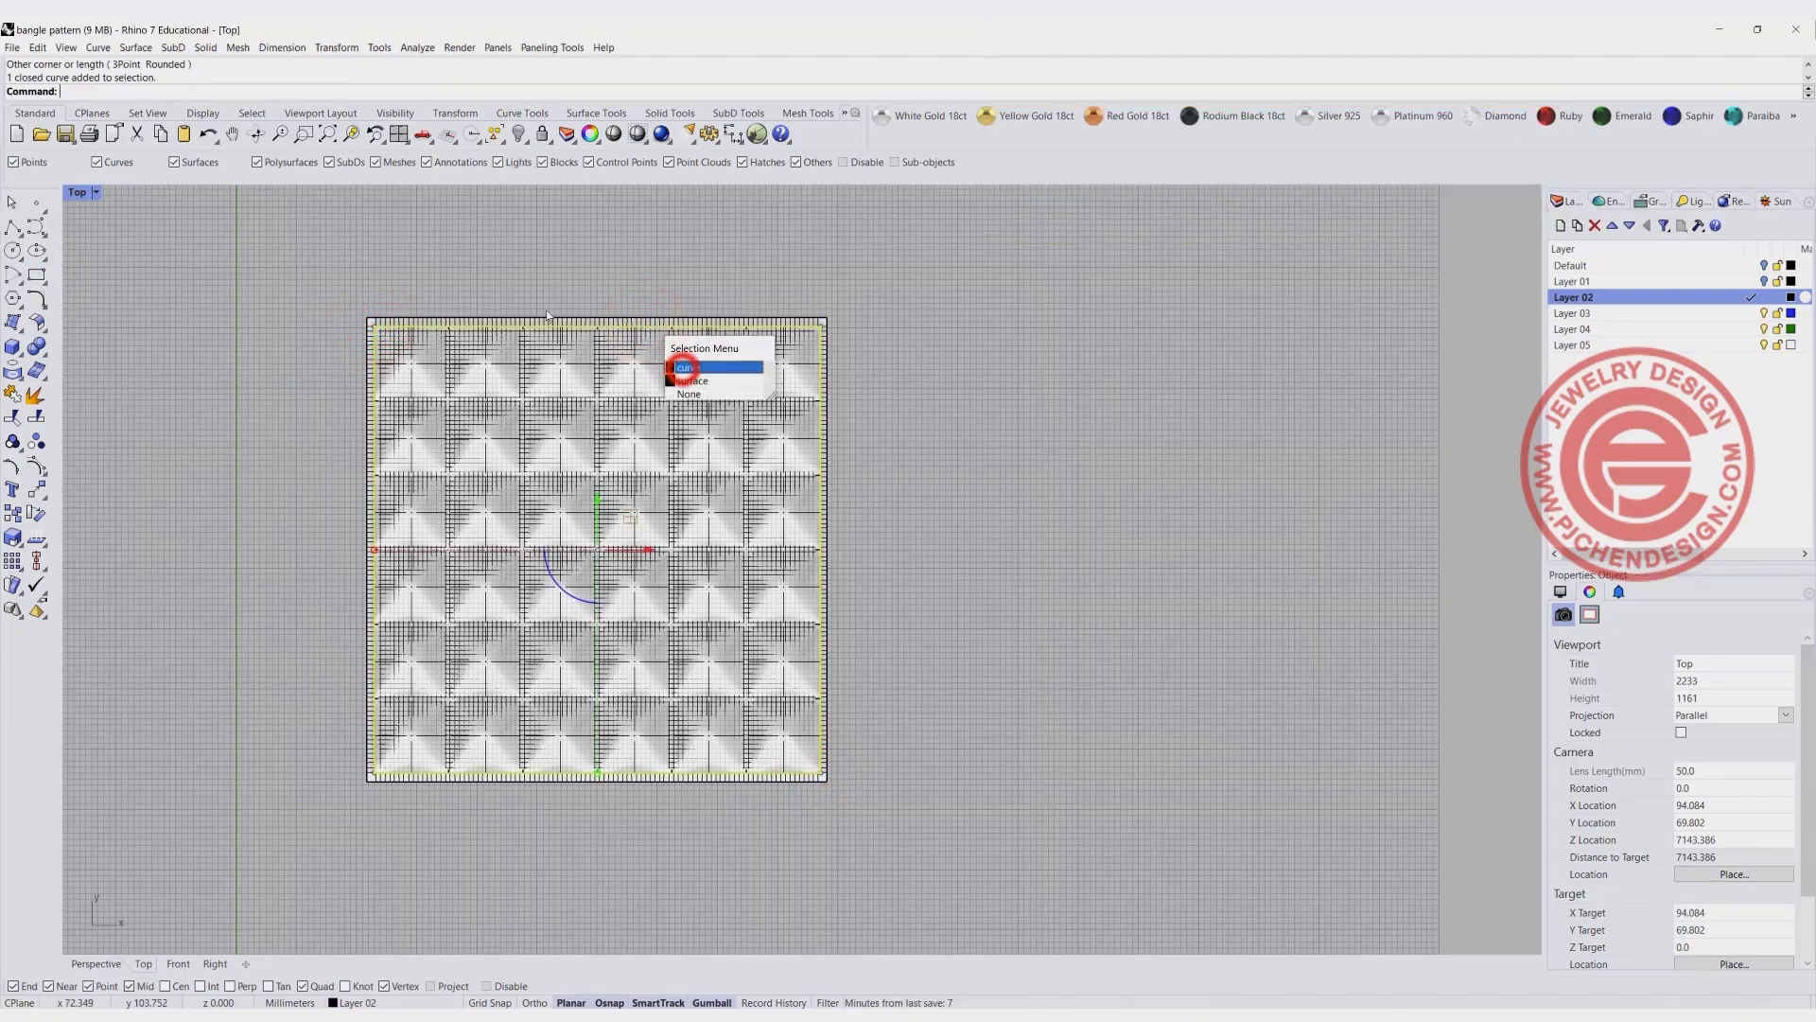
pyautogui.click(681, 371)
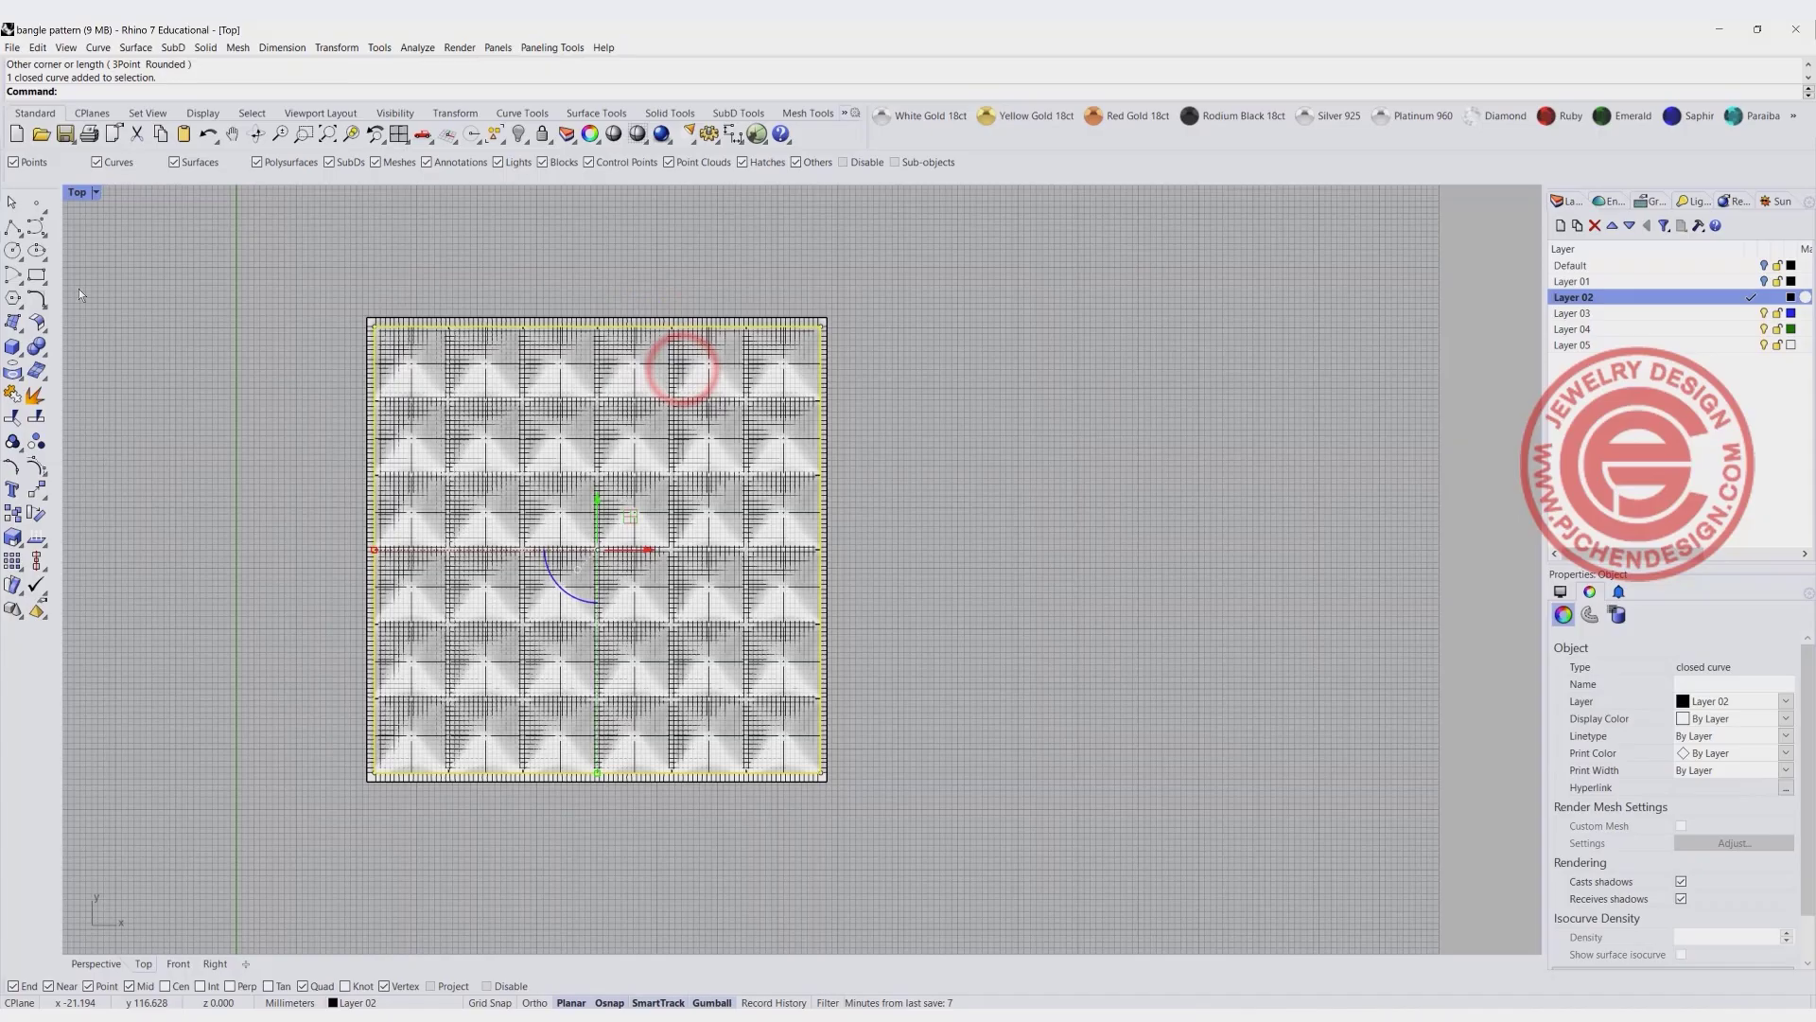
pyautogui.click(13, 417)
pyautogui.click(428, 318)
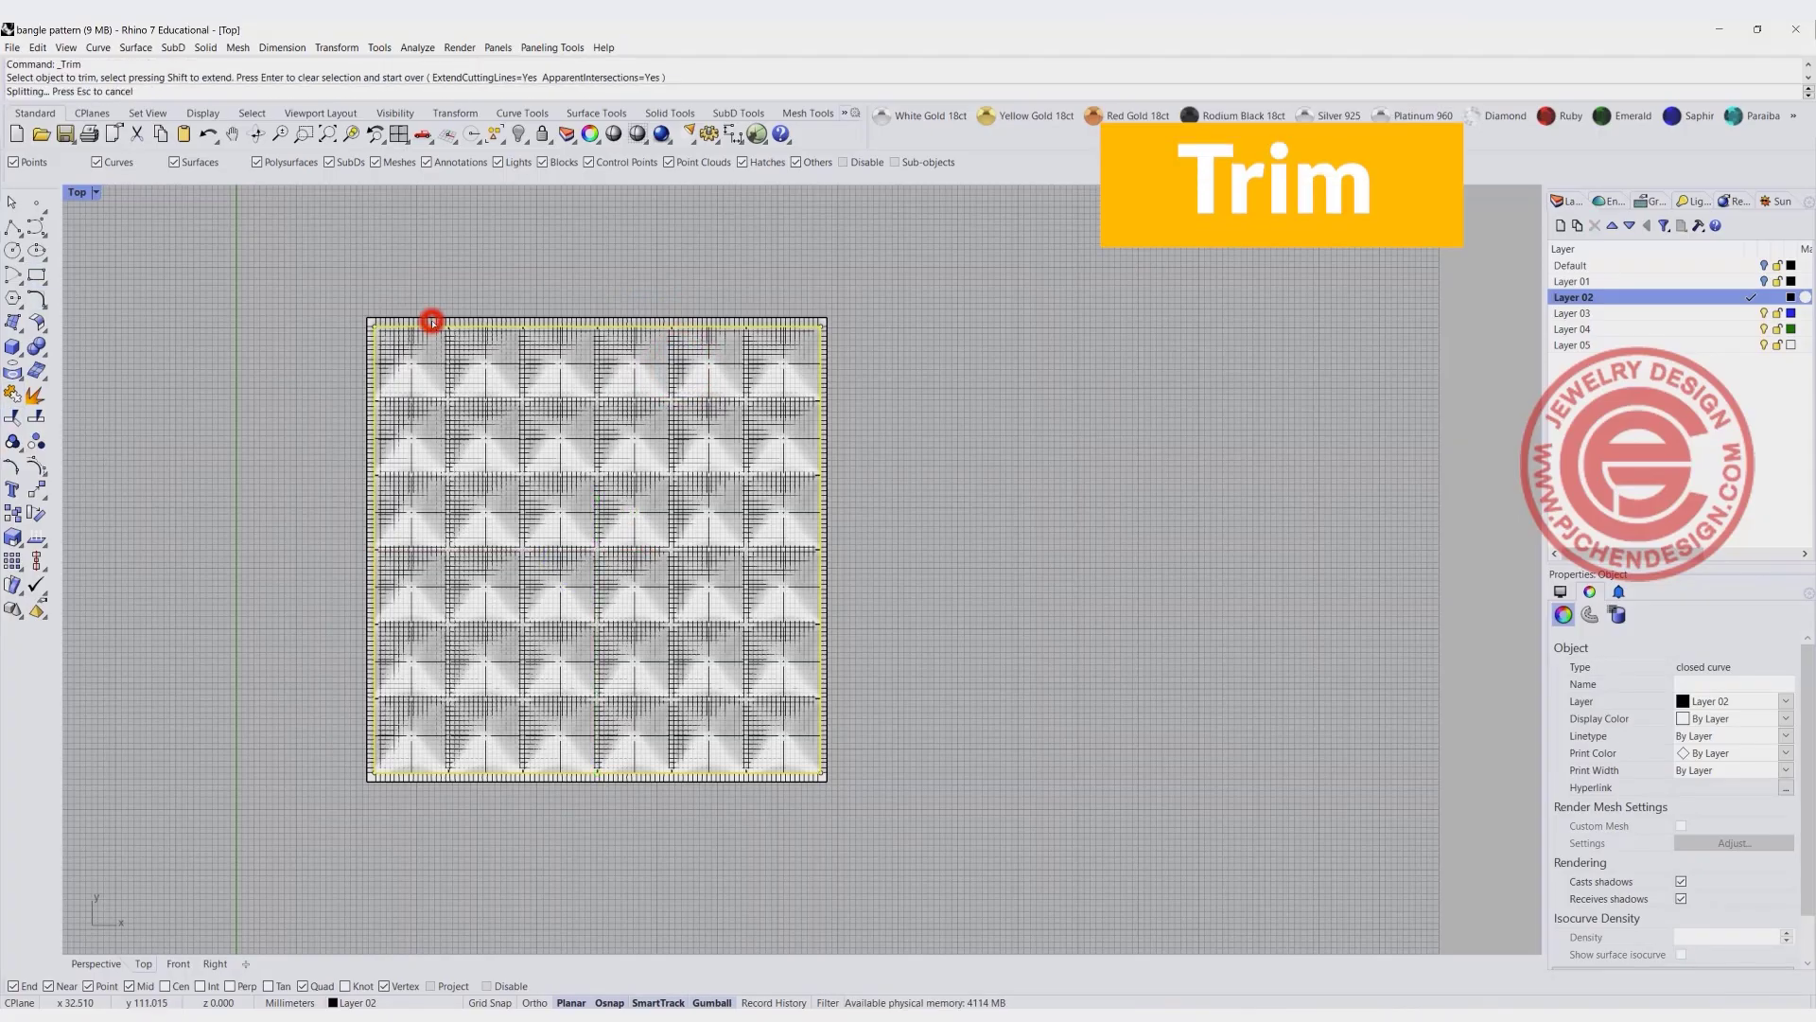
pyautogui.press('Return')
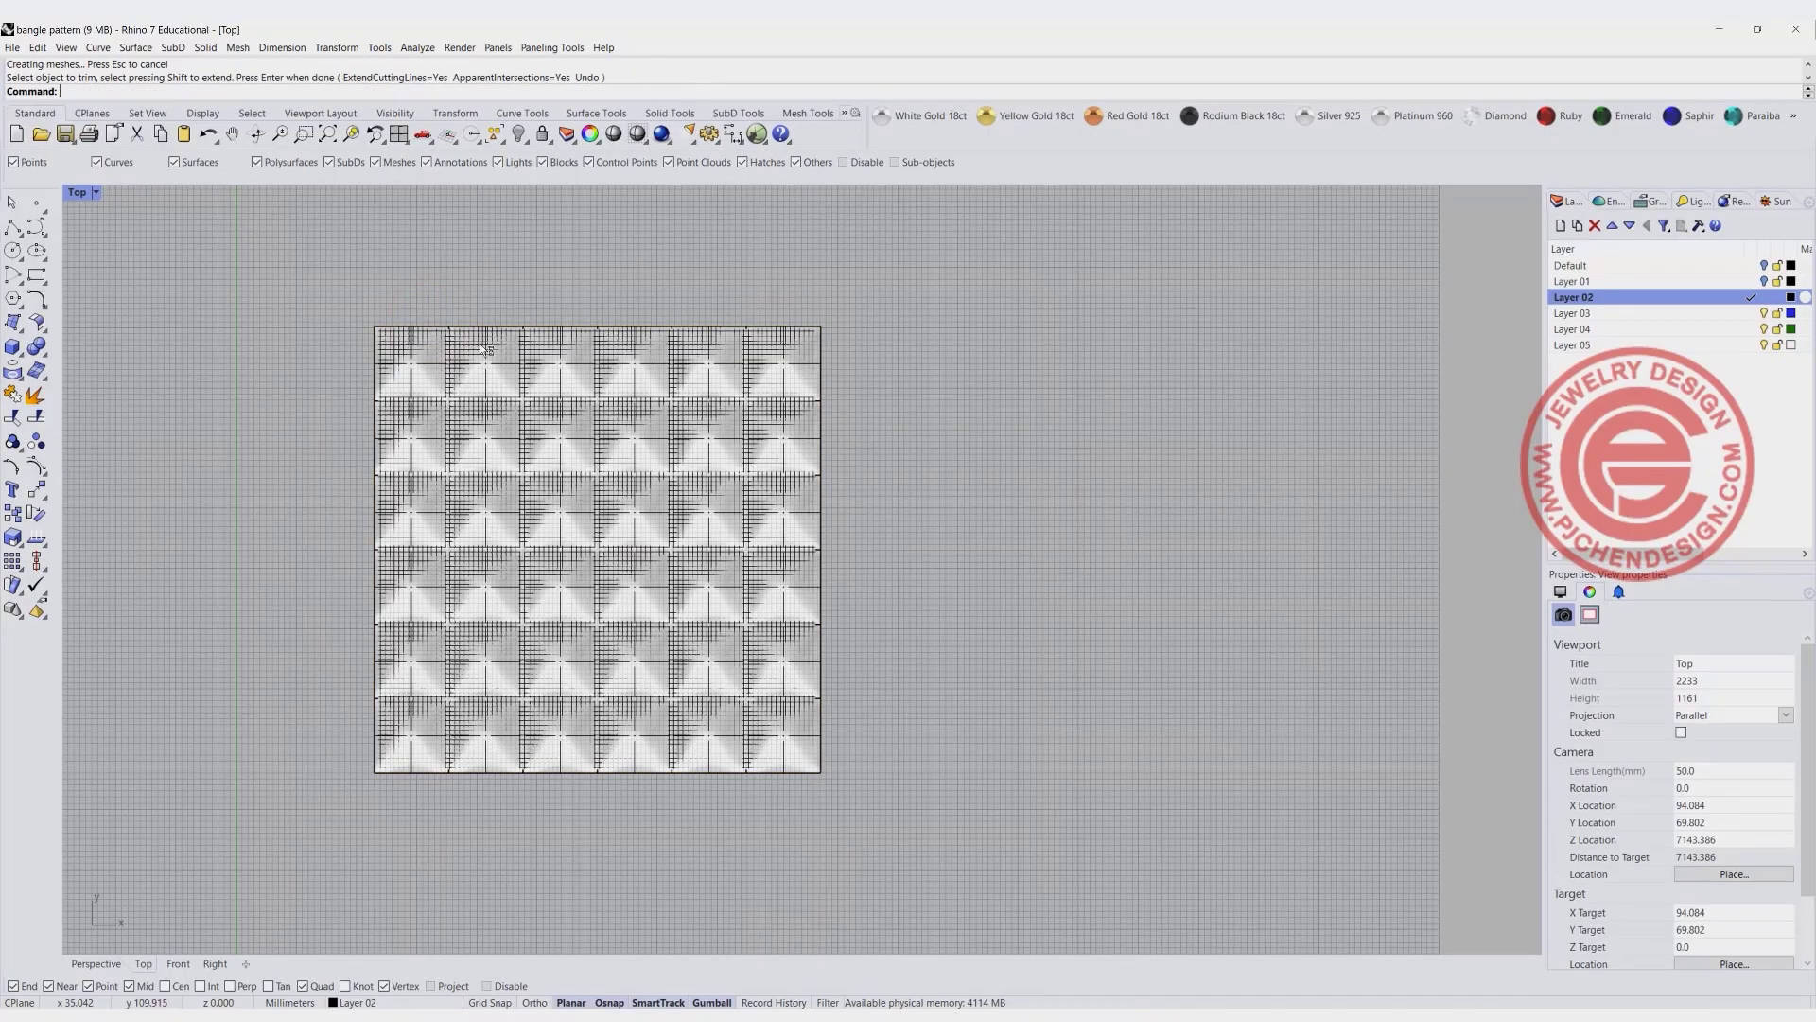
# - Move the trimmed draped surface along X so it lies clear of the dome array
pyautogui.click(576, 406)
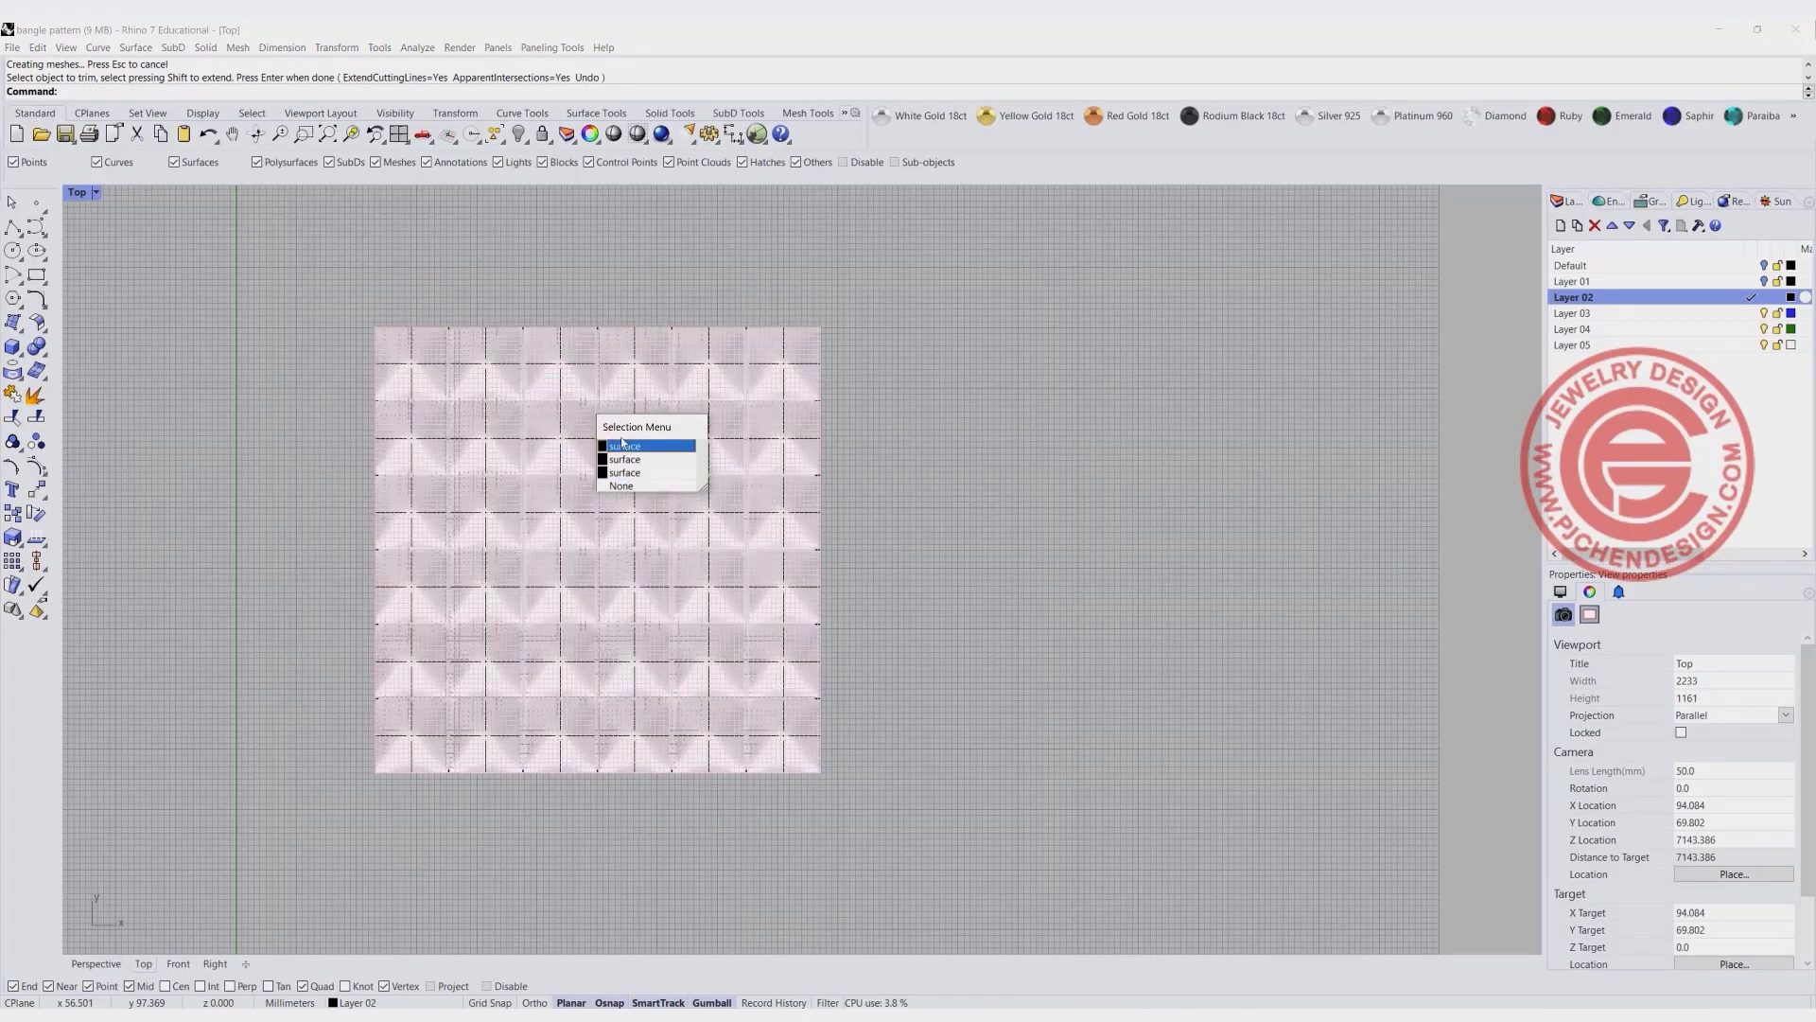
pyautogui.click(623, 446)
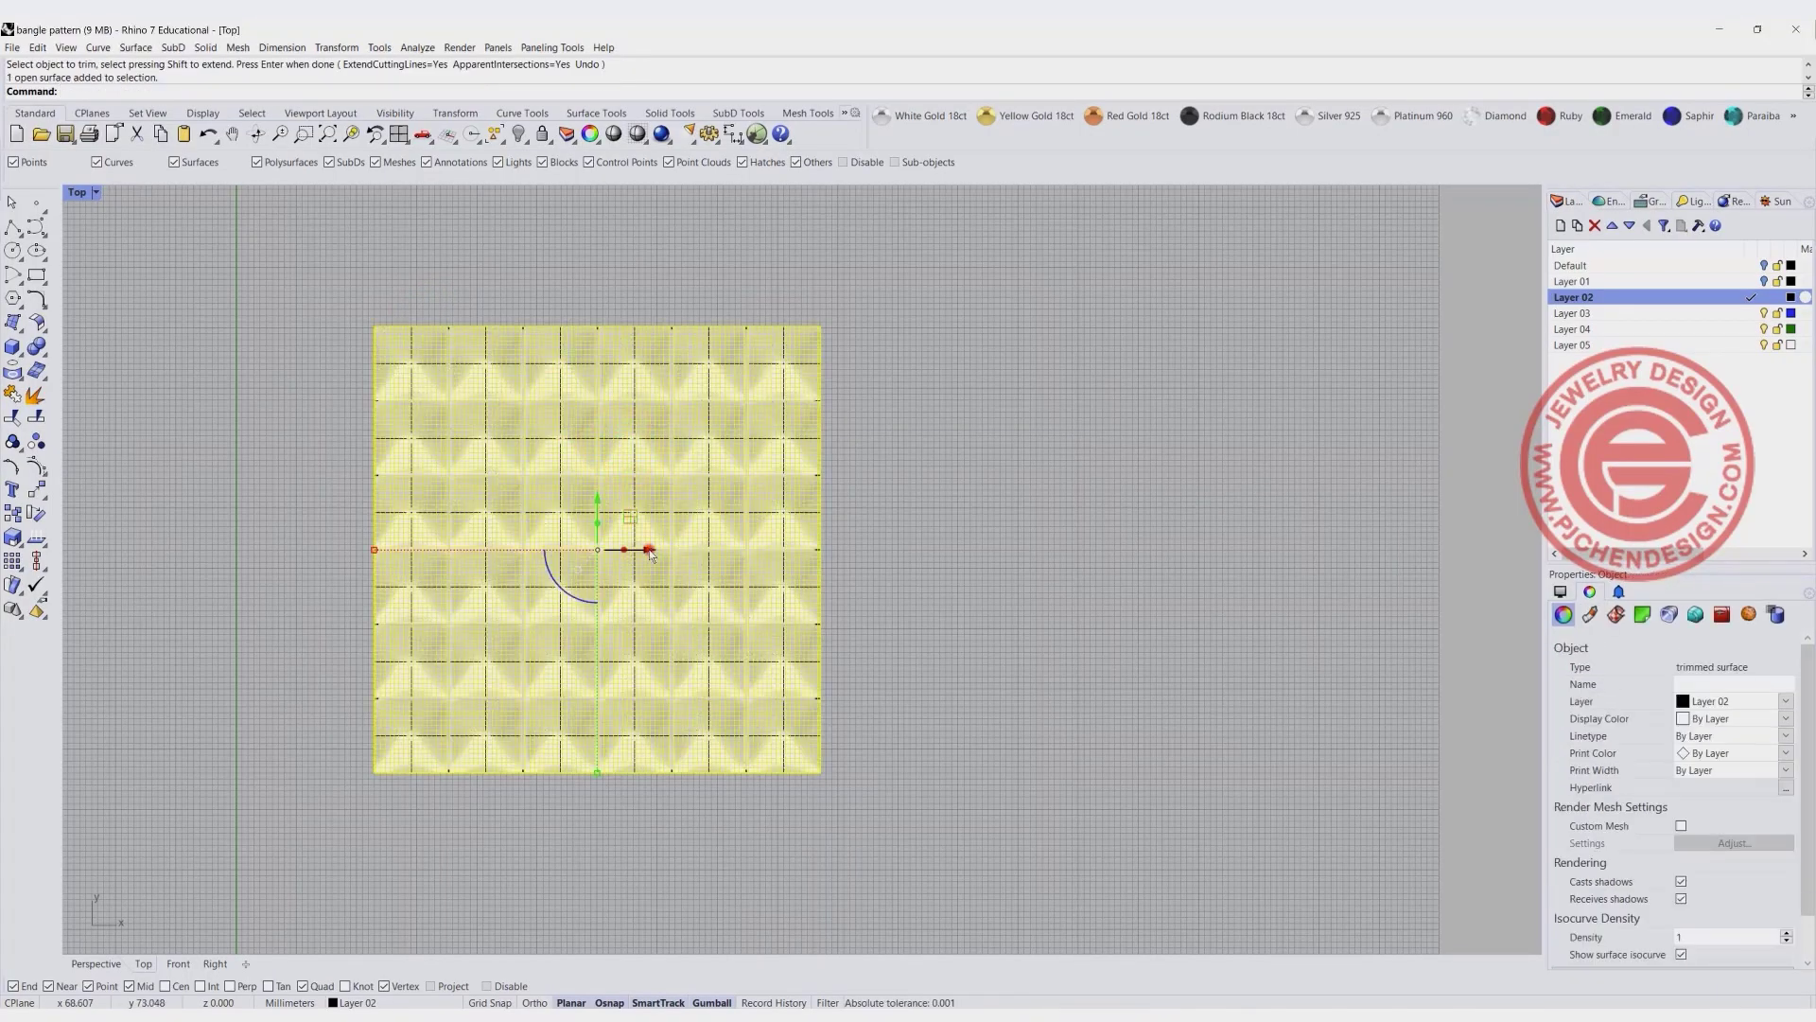
pyautogui.moveTo(649, 549); pyautogui.dragTo(1211, 594)
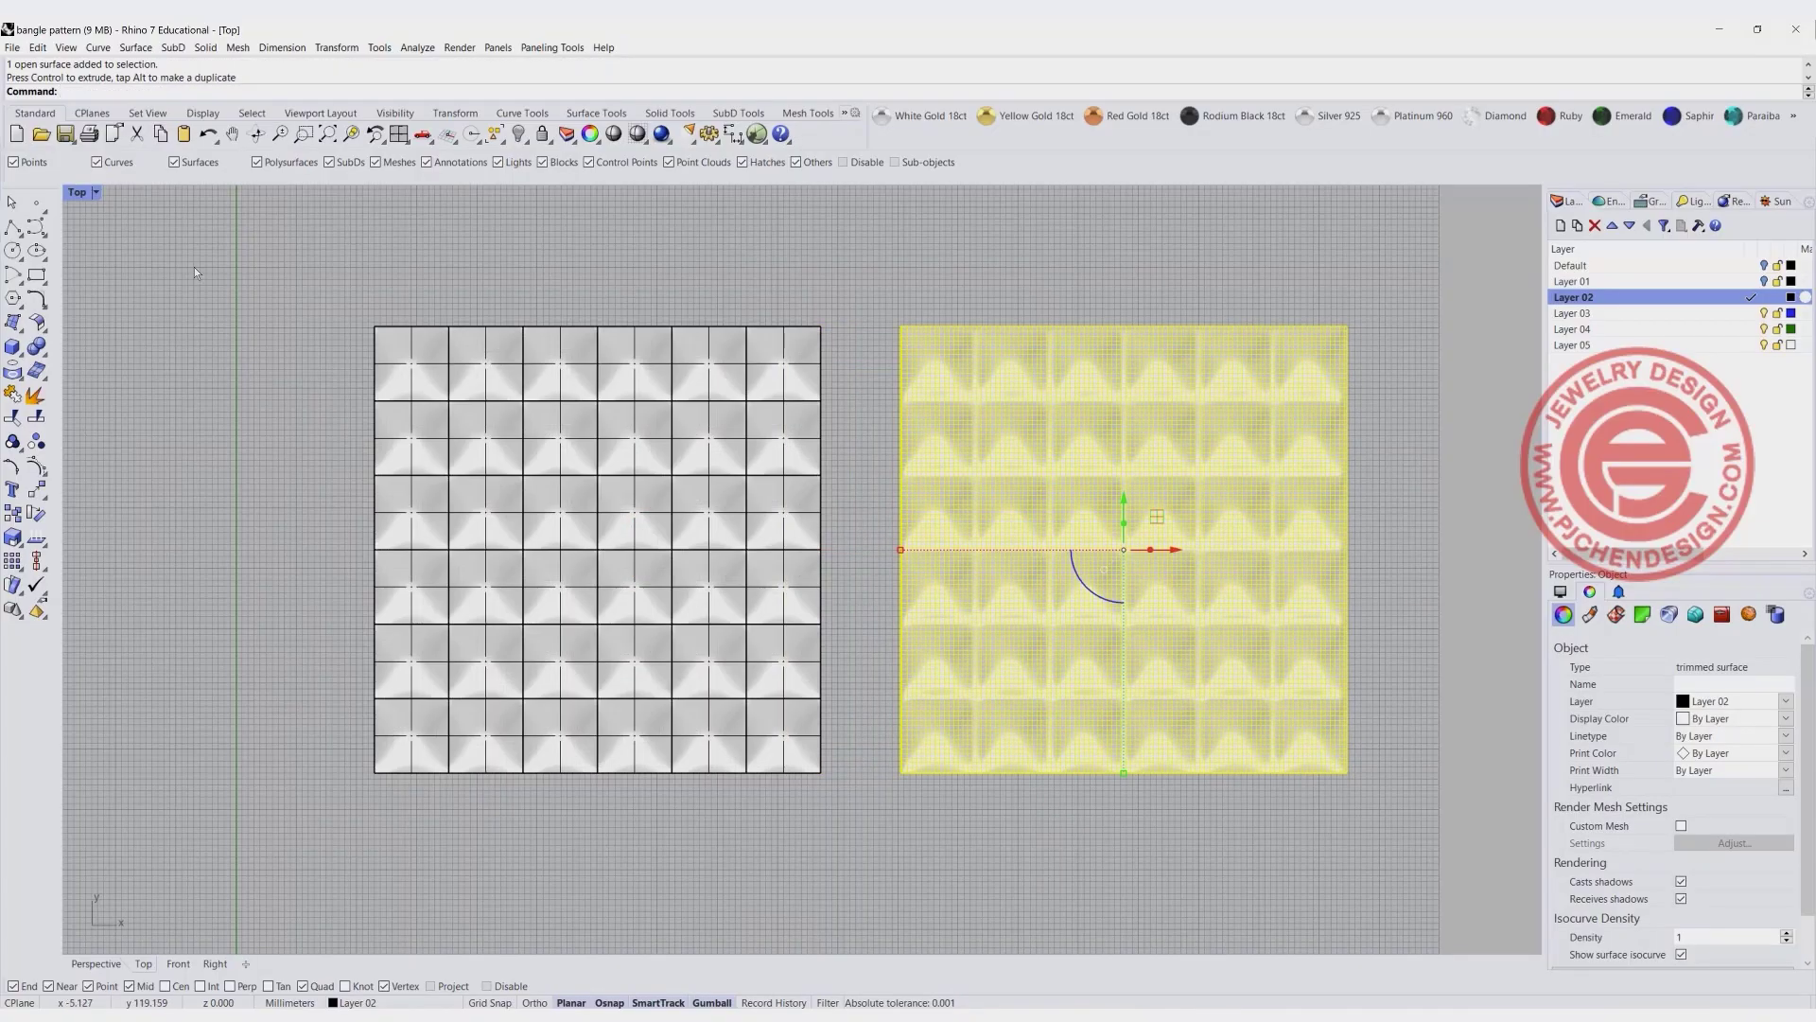
# - Enlarge the Perspective view in Rendered display and compare the trimmed draped surface with the original dome array
pyautogui.doubleClick(81, 194)
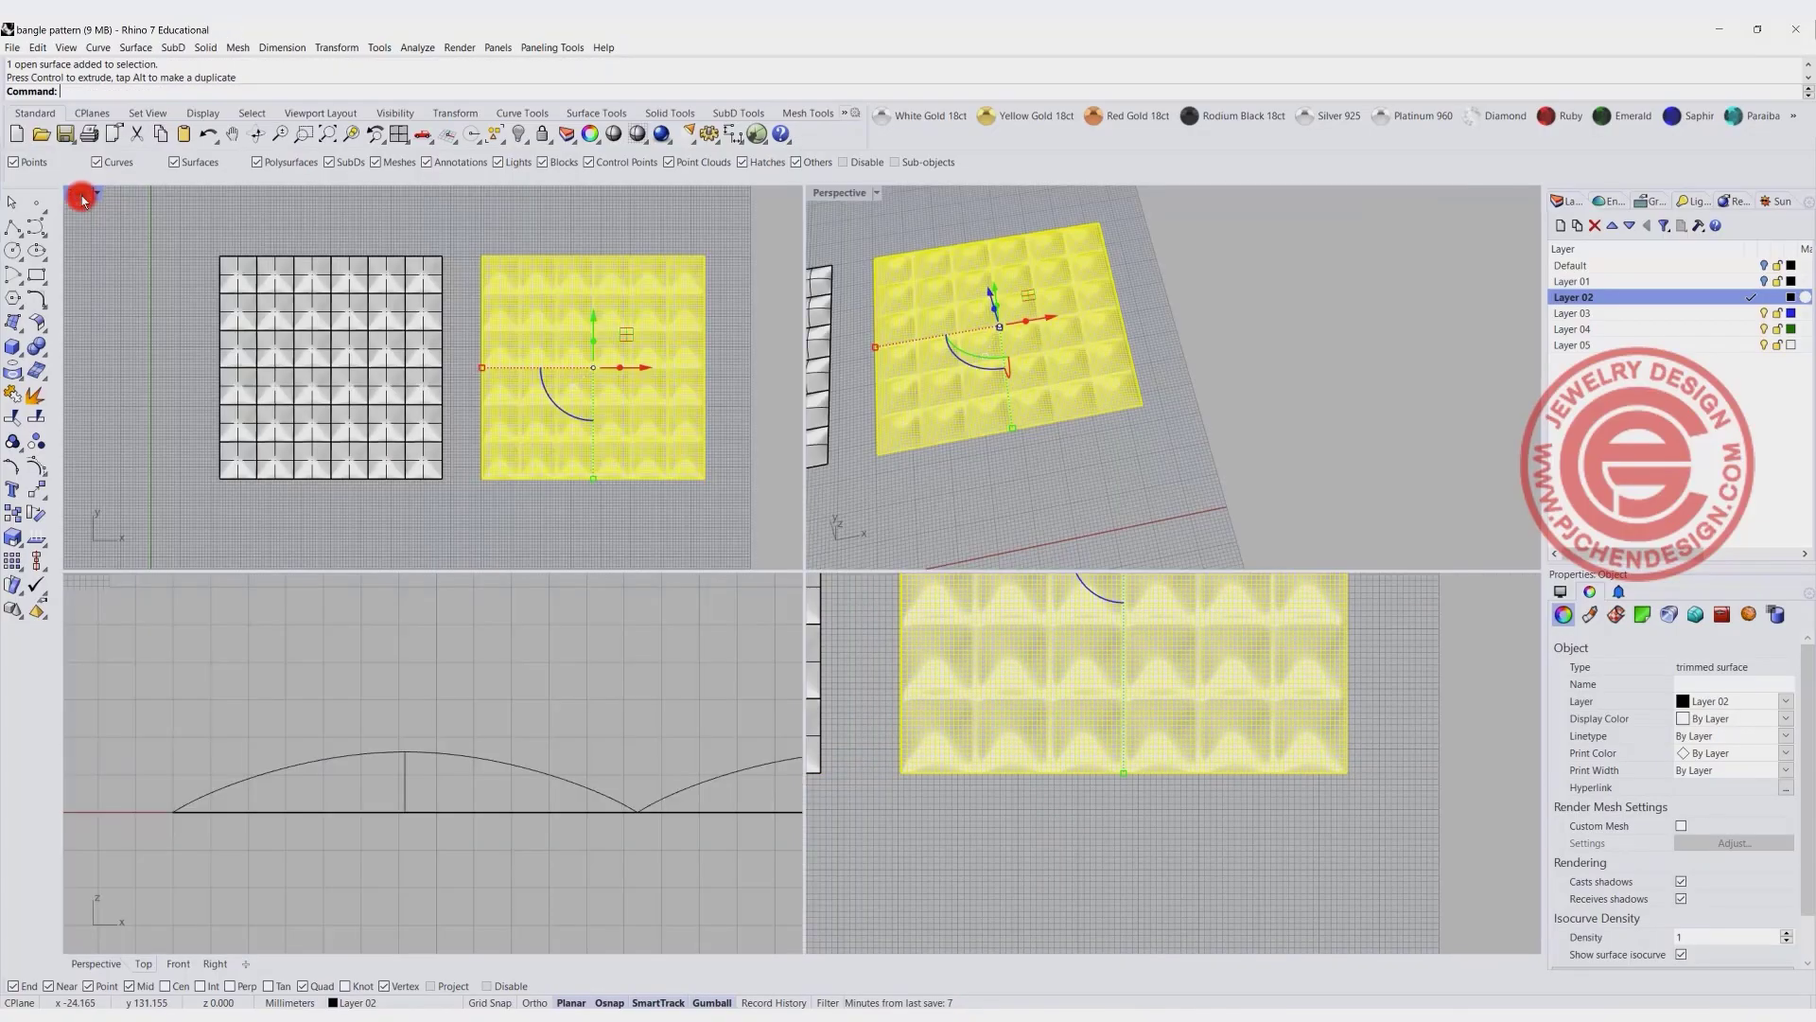
pyautogui.click(877, 193)
pyautogui.click(856, 293)
pyautogui.doubleClick(835, 192)
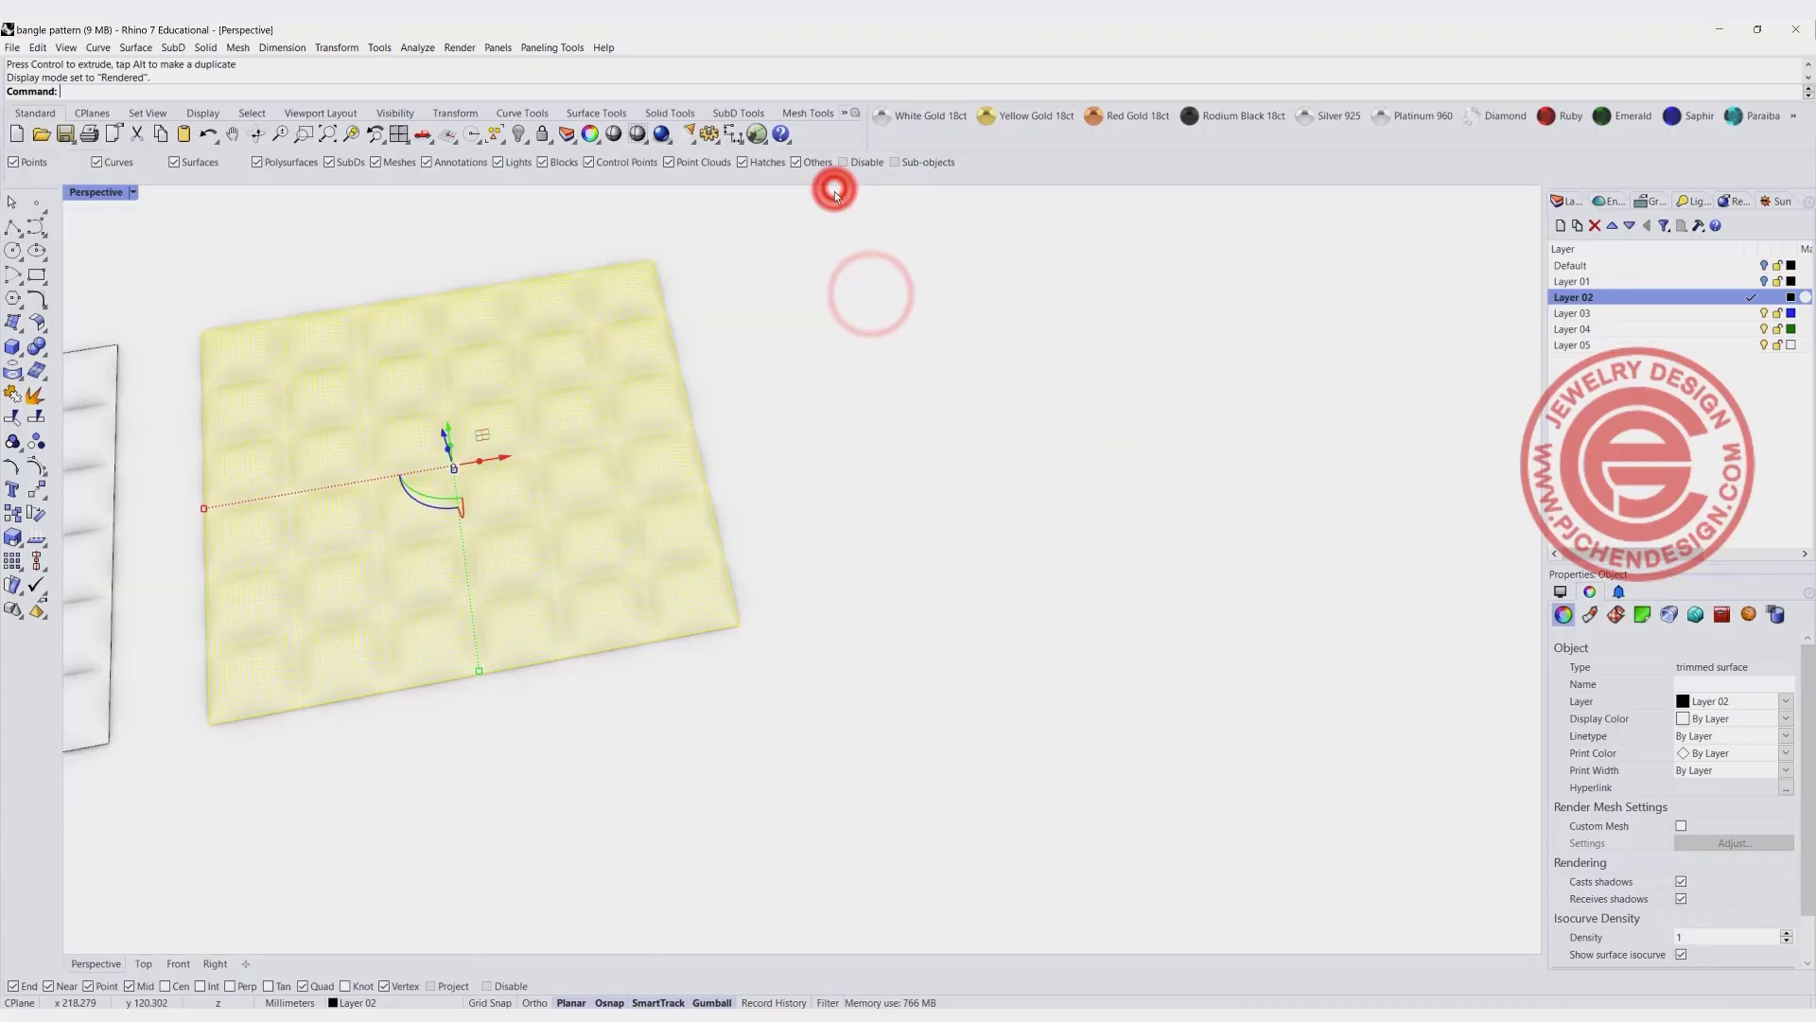
pyautogui.click(868, 428)
pyautogui.scroll(-3, 864, 424)
pyautogui.scroll(4, 553, 503)
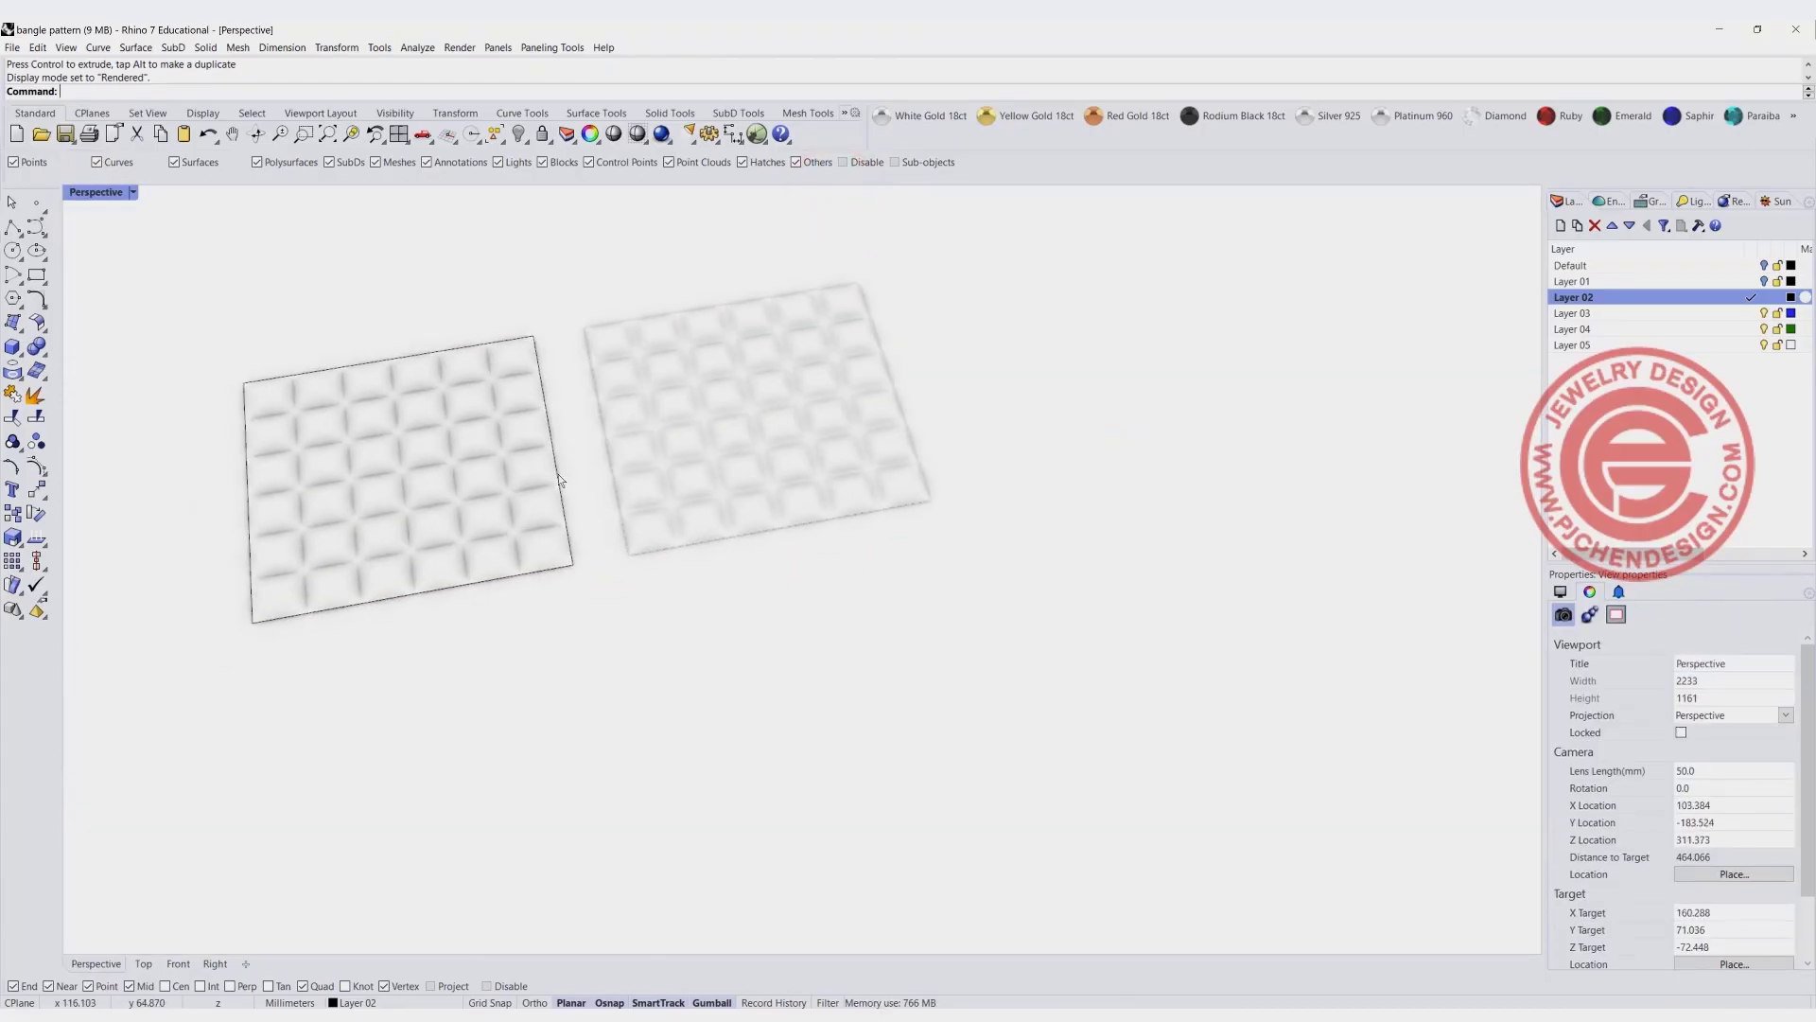
pyautogui.moveTo(560, 509); pyautogui.dragTo(688, 496, button='right')
pyautogui.click(753, 467)
pyautogui.moveTo(605, 456); pyautogui.dragTo(543, 414, button='right')
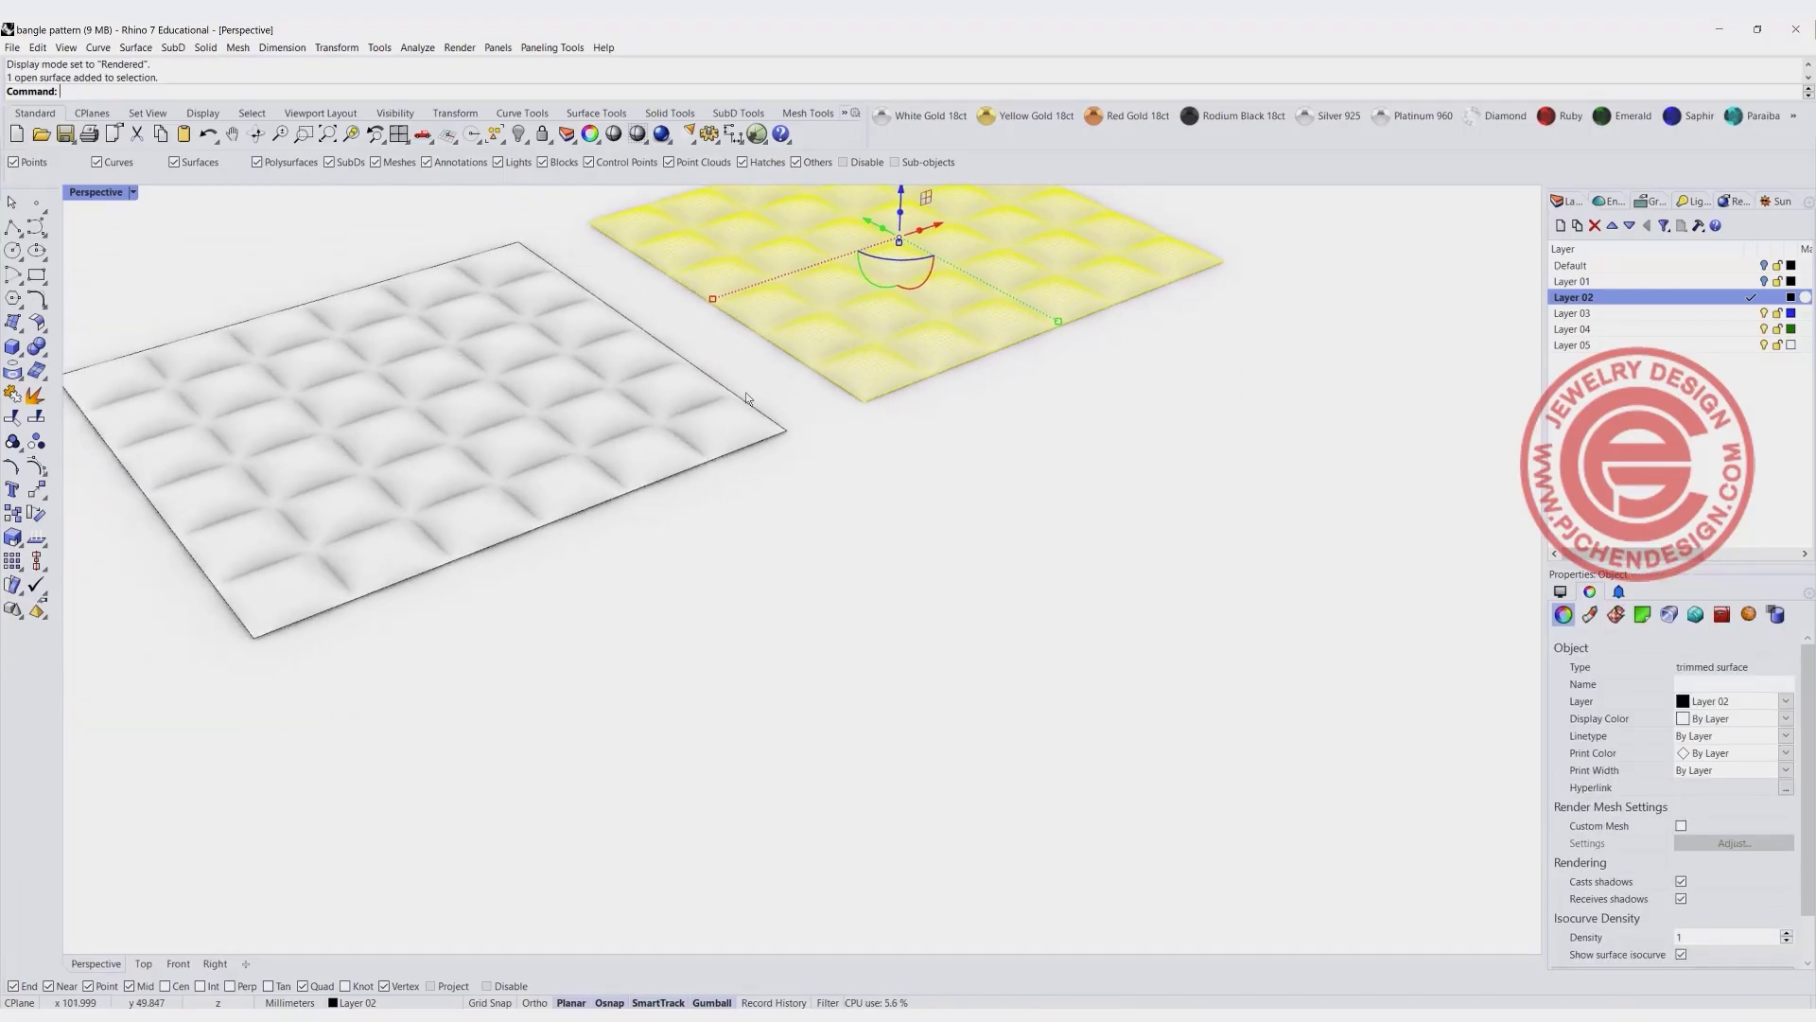
pyautogui.moveTo(745, 391); pyautogui.dragTo(548, 456, button='right')
# - Hide the original dome array together with its rectangle curve
pyautogui.click(348, 441)
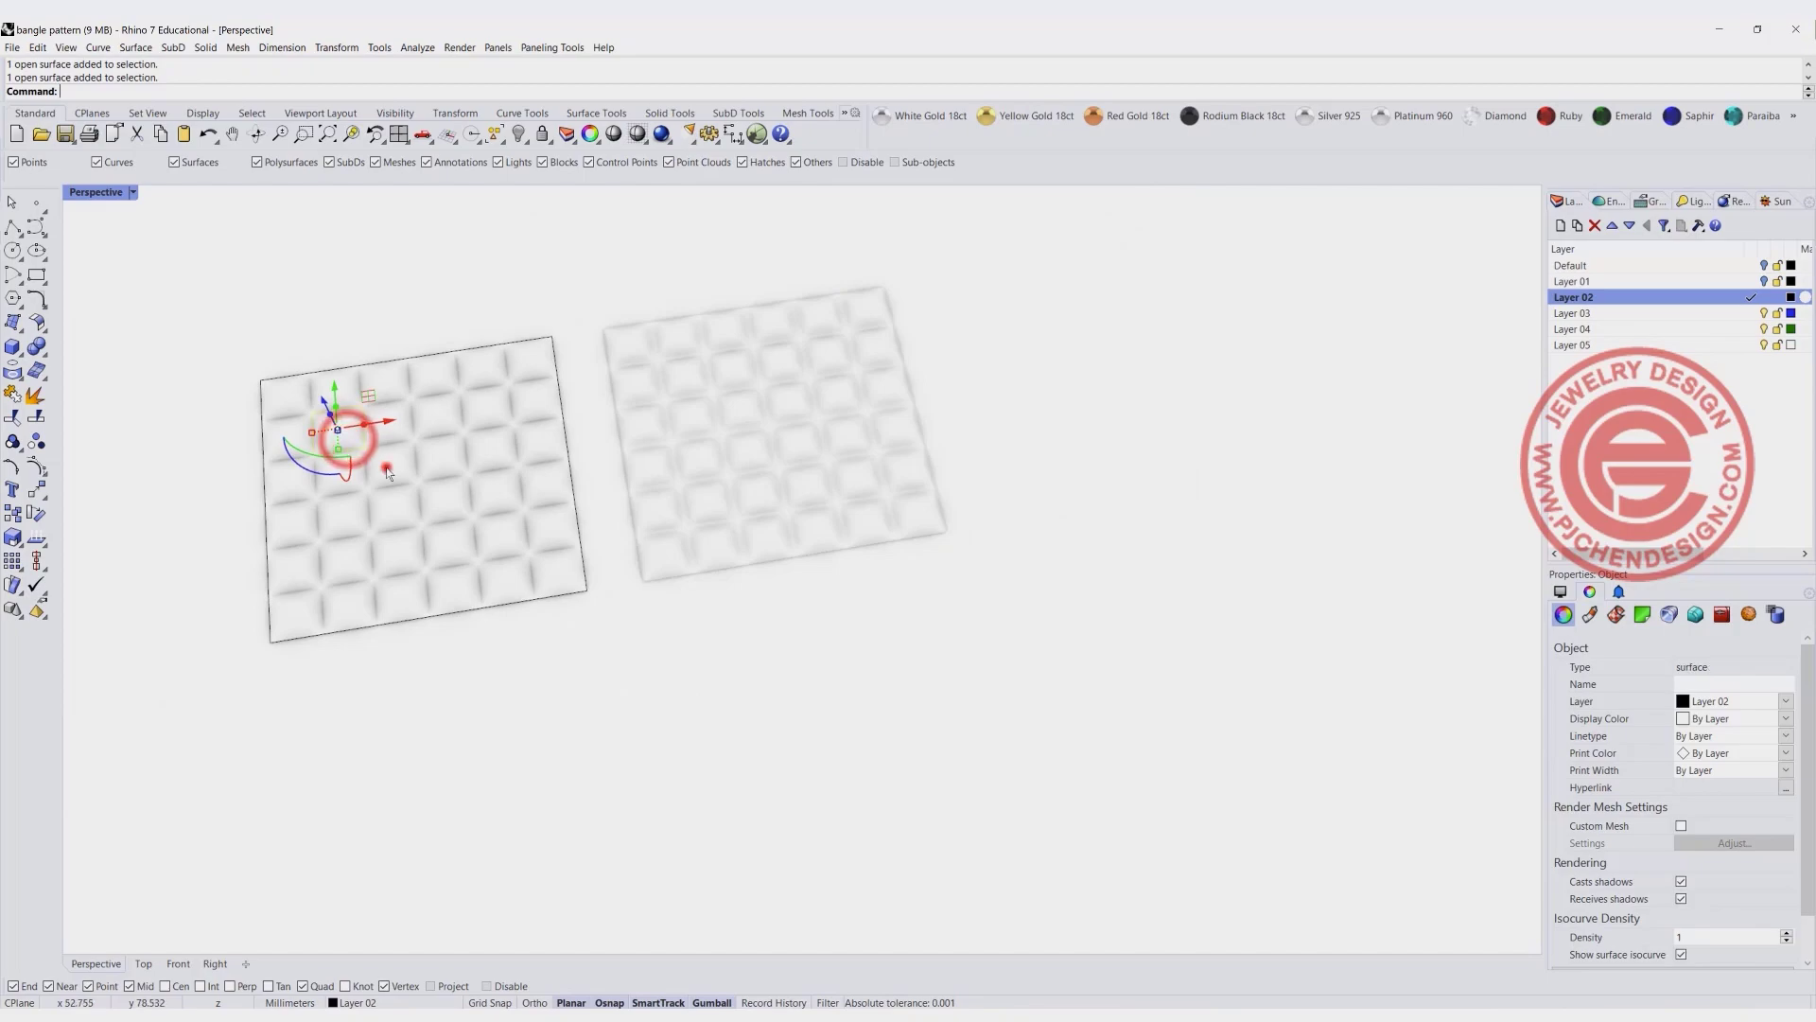
pyautogui.moveTo(373, 449); pyautogui.dragTo(582, 650)
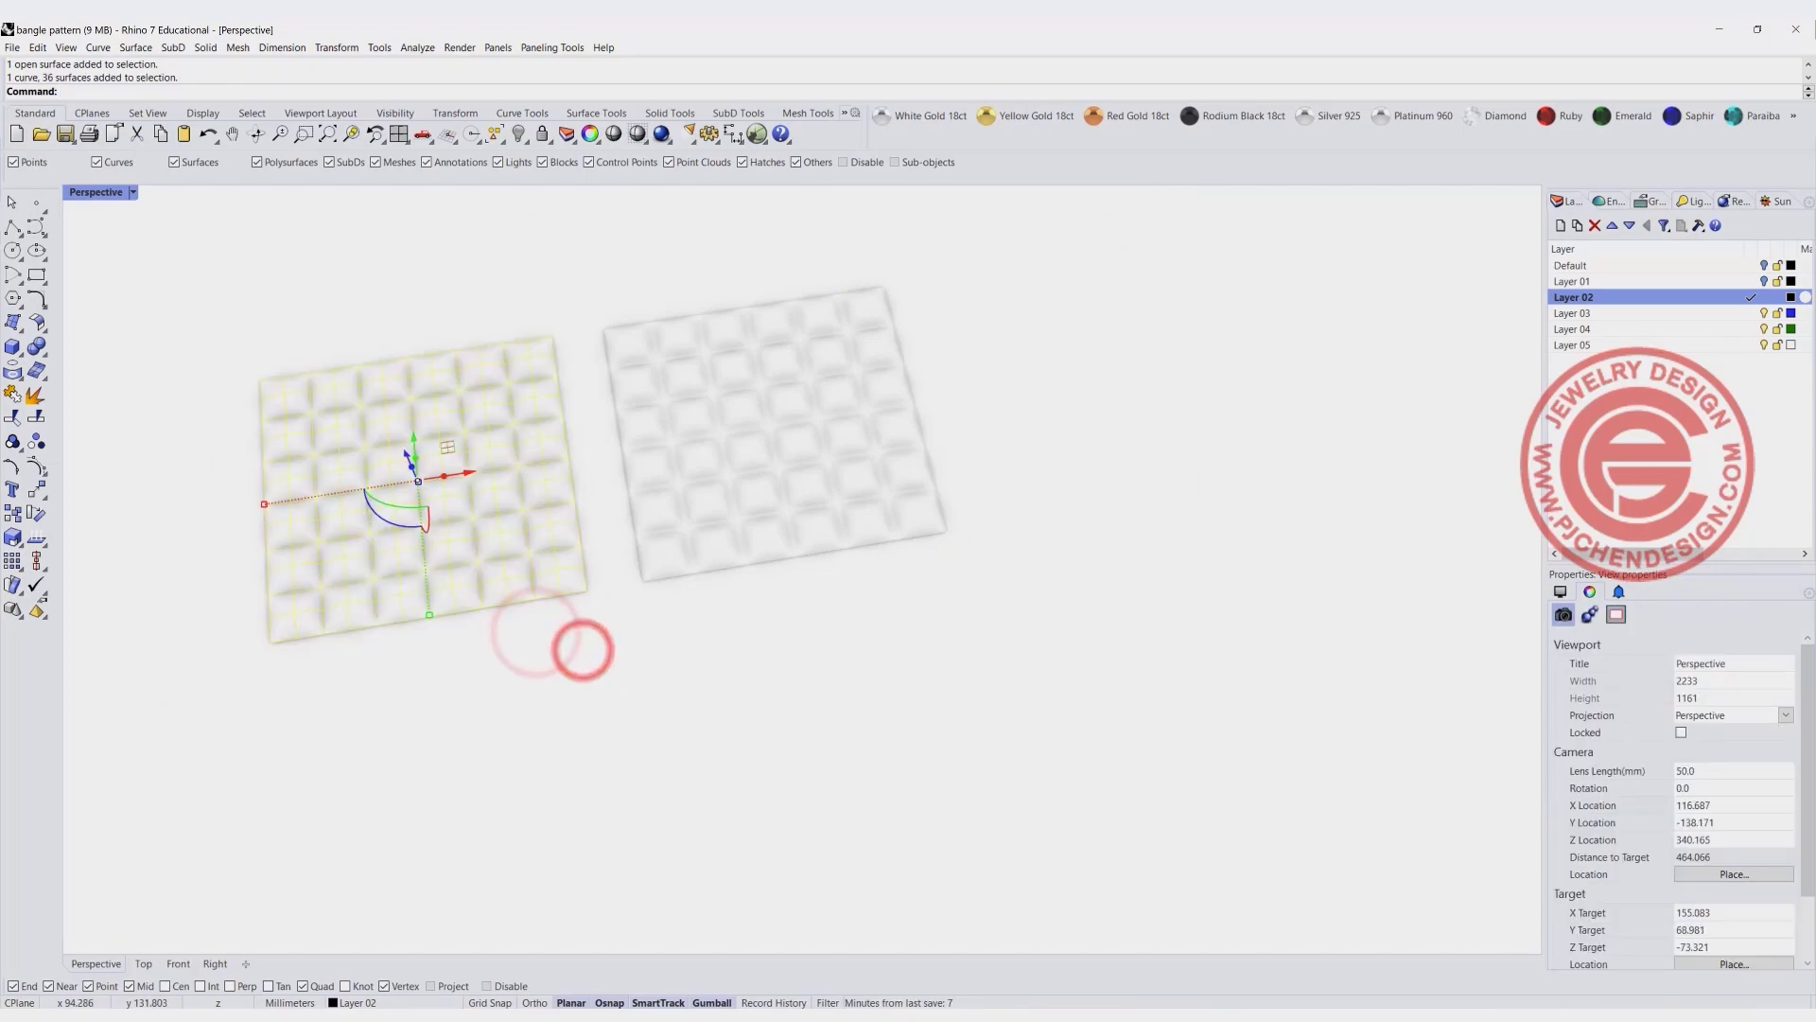
pyautogui.click(520, 135)
# - Set Perspective to Ghosted display, restore the four-view layout and fit the selected trimmed surface in all viewports
pyautogui.click(785, 426)
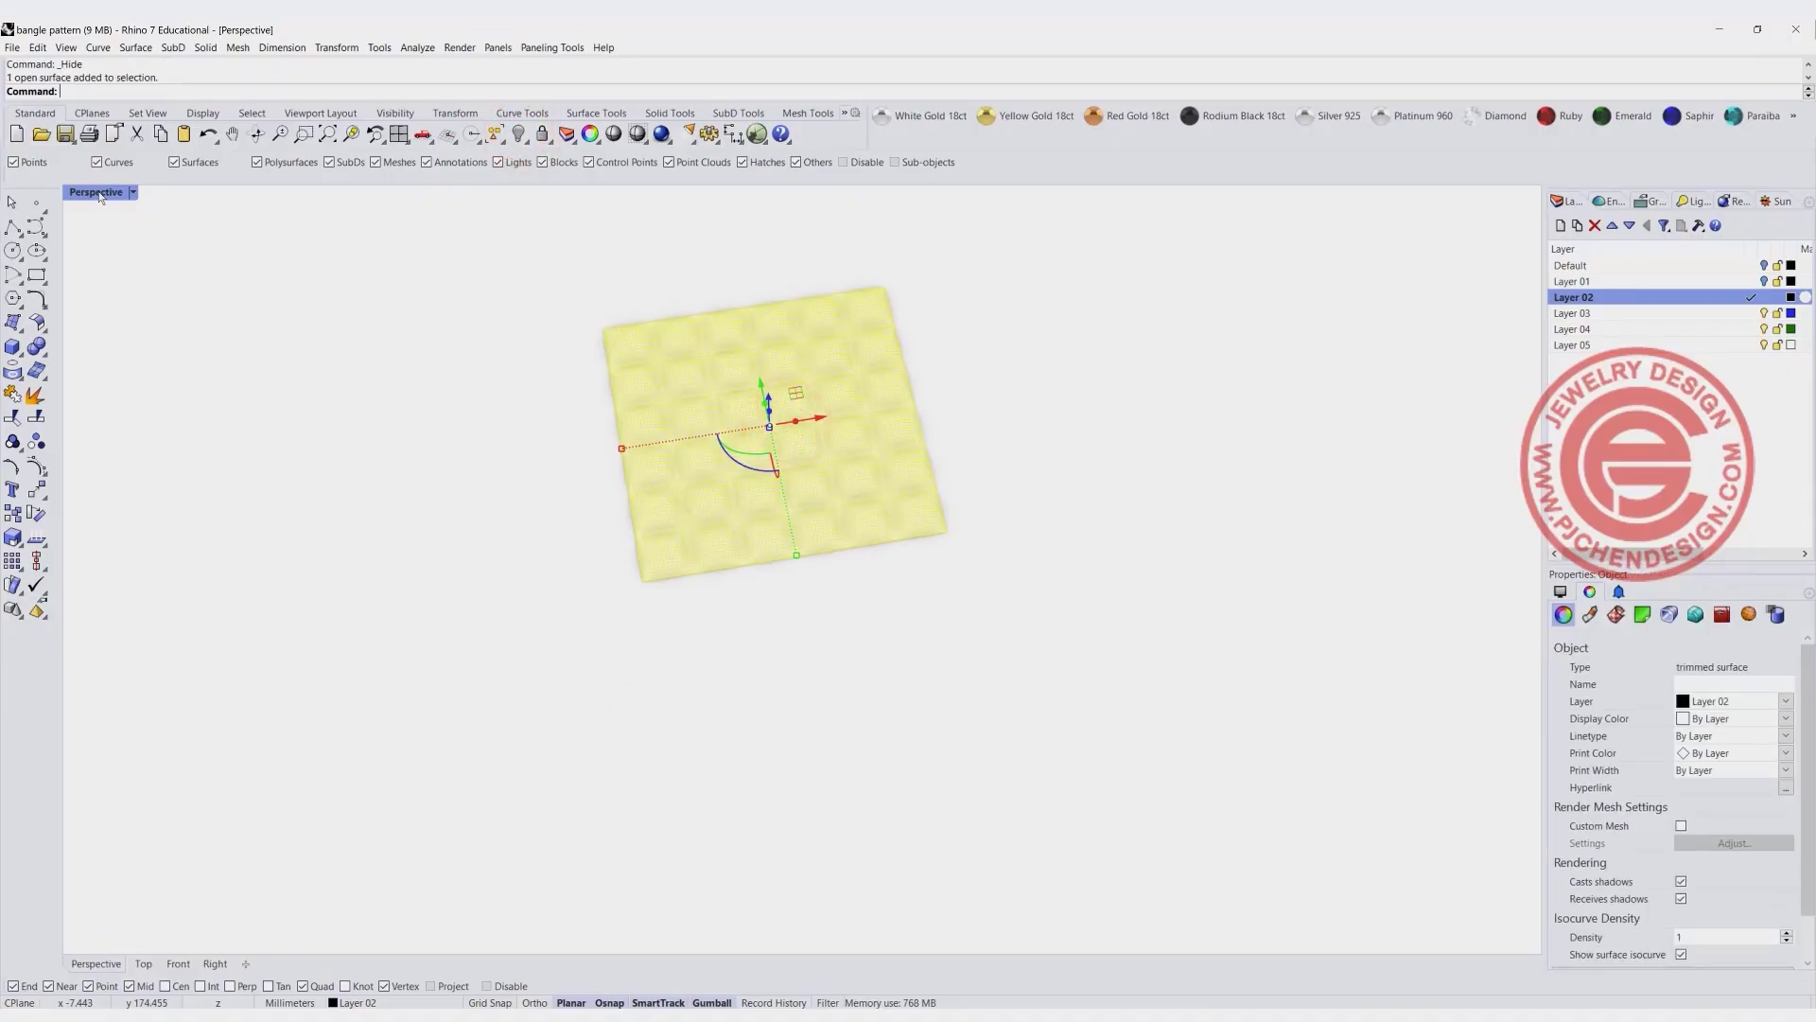
pyautogui.click(134, 192)
pyautogui.click(135, 304)
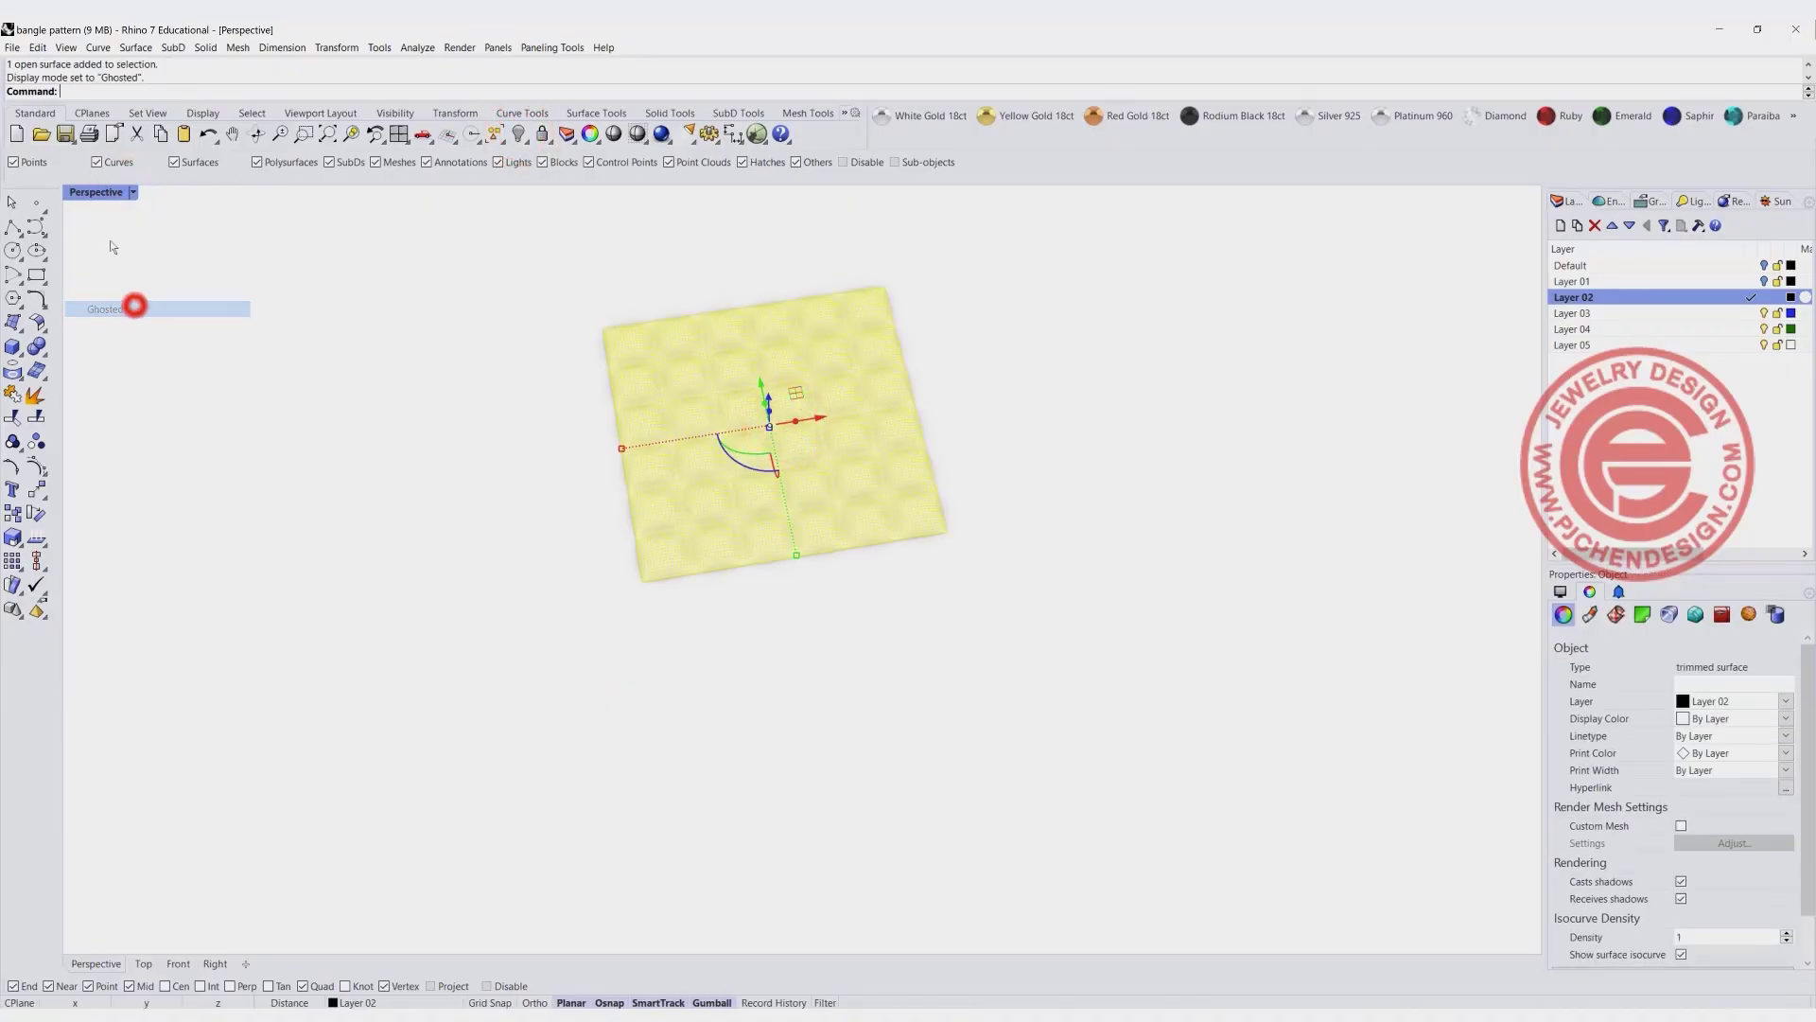
pyautogui.doubleClick(92, 193)
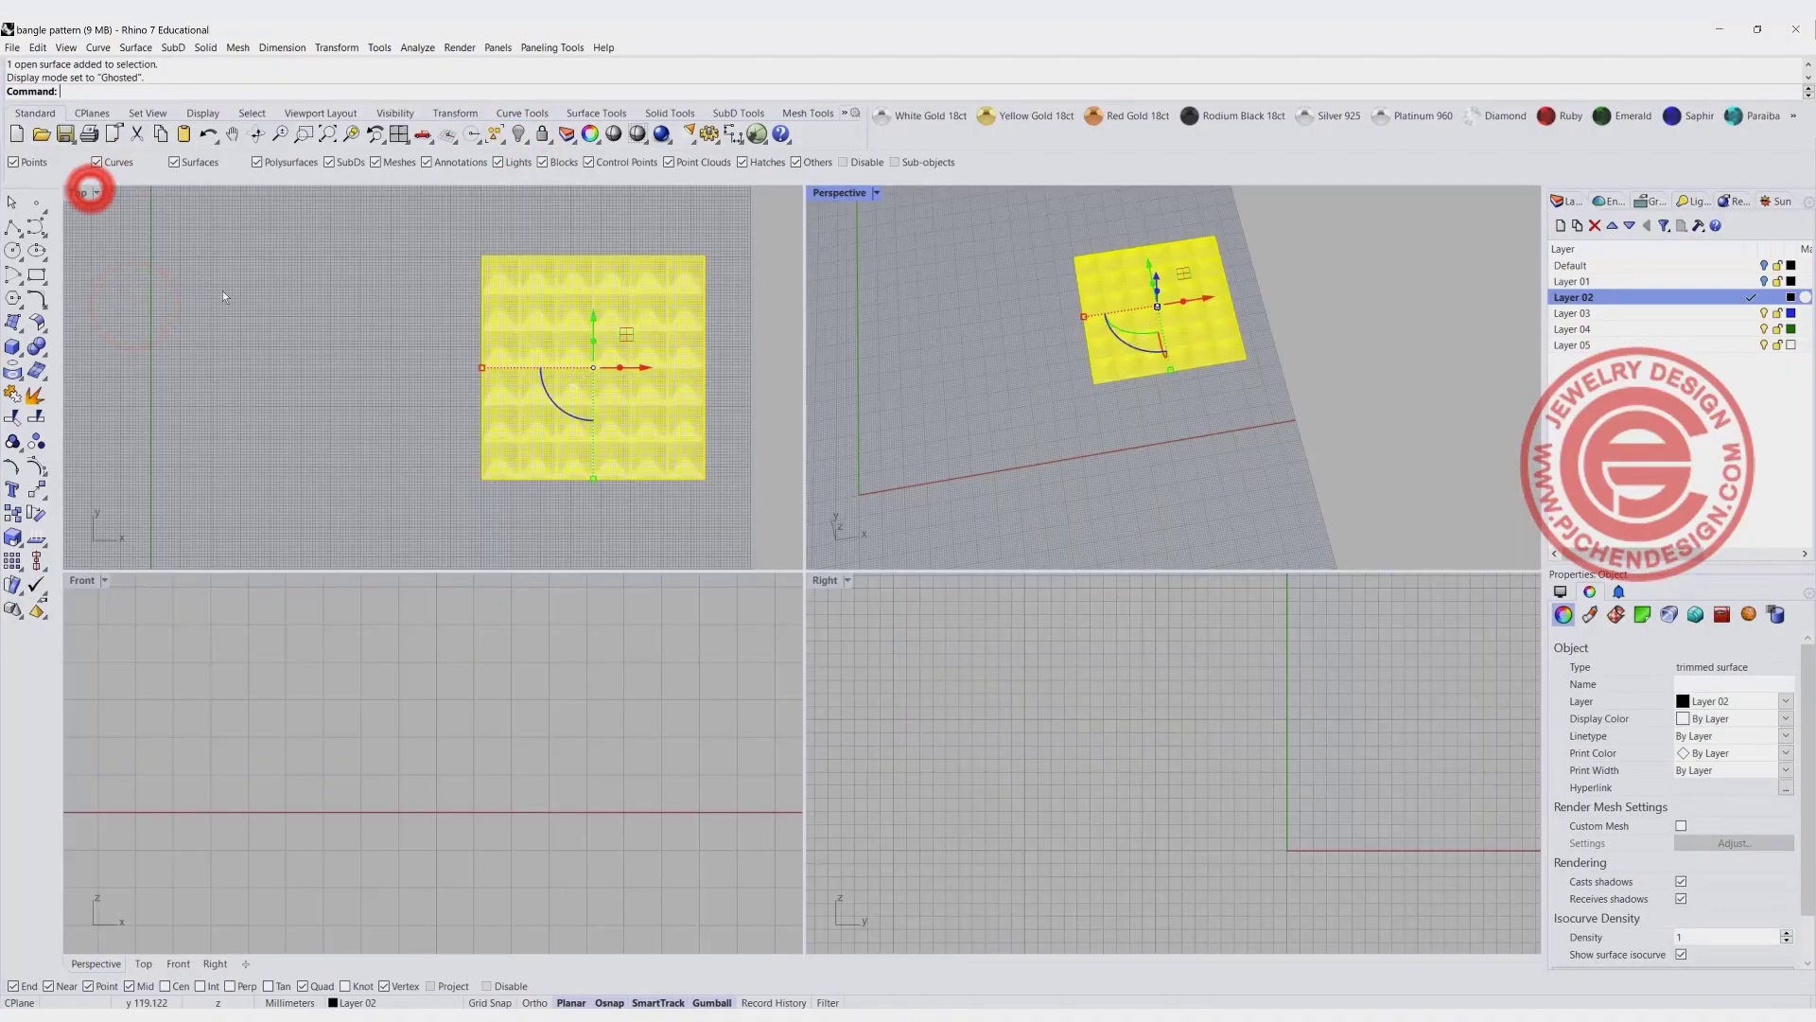
pyautogui.click(399, 134)
pyautogui.click(399, 134)
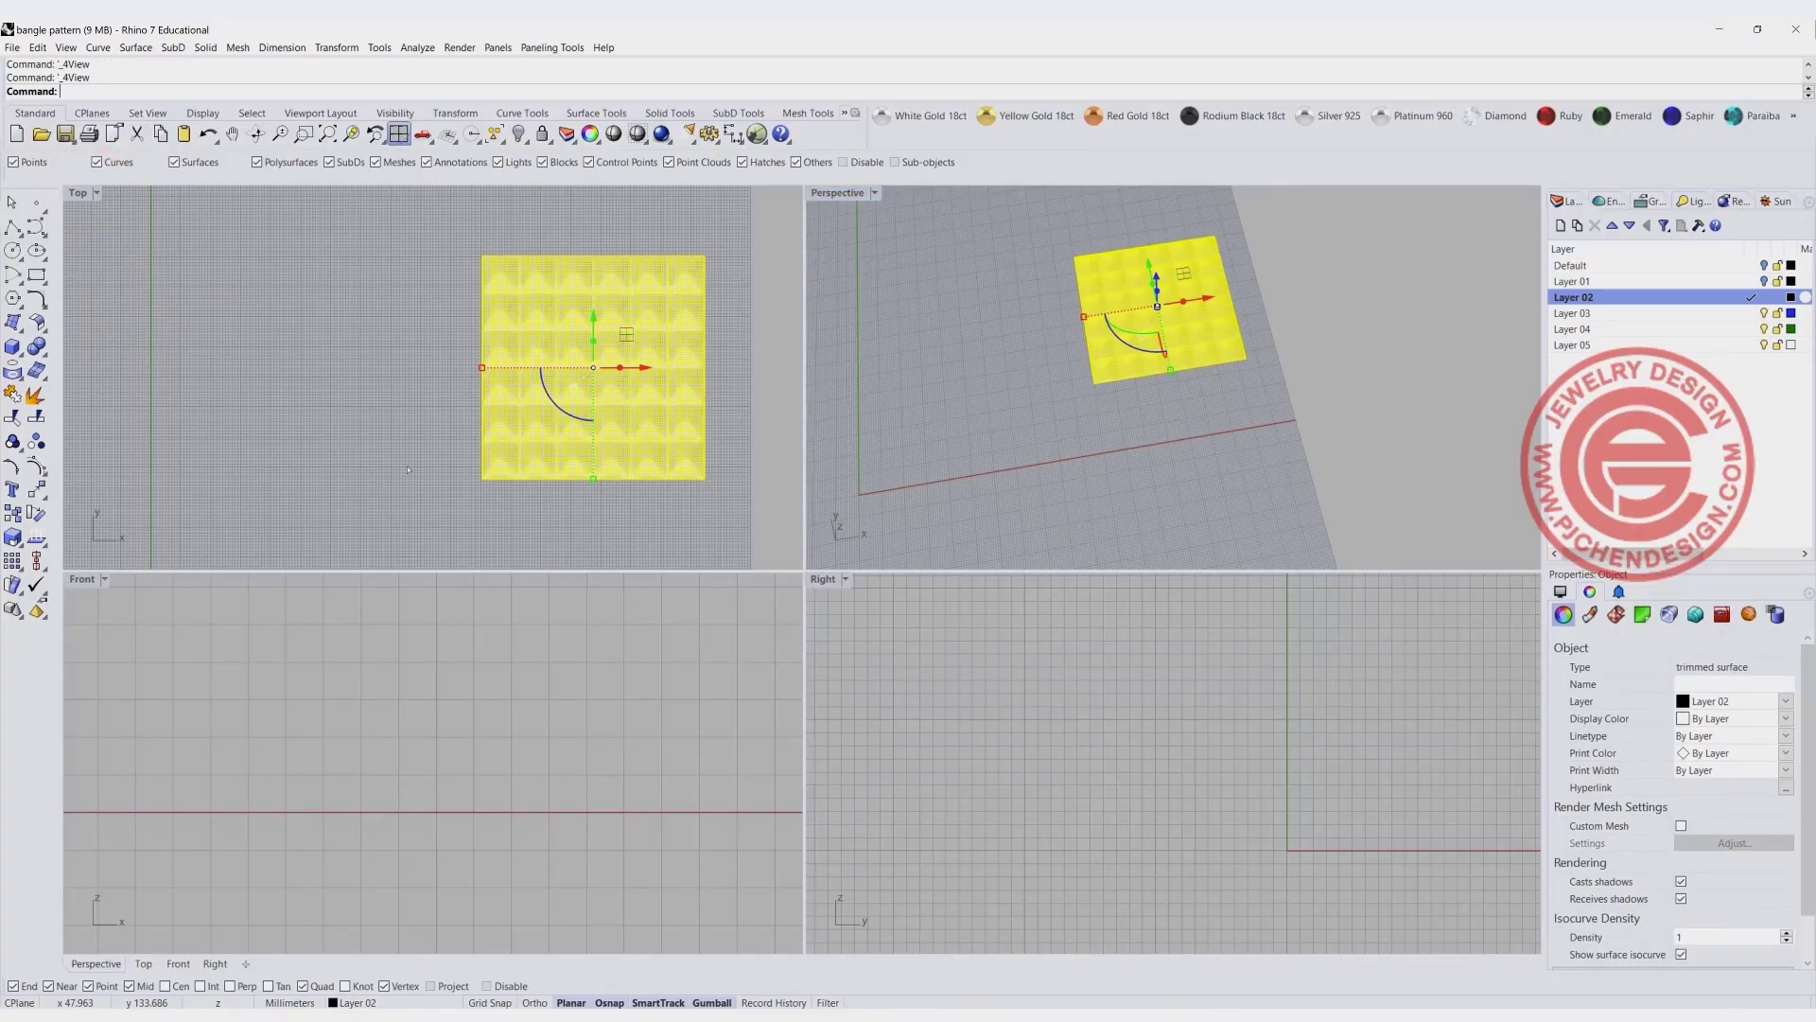
pyautogui.rightClick(327, 134)
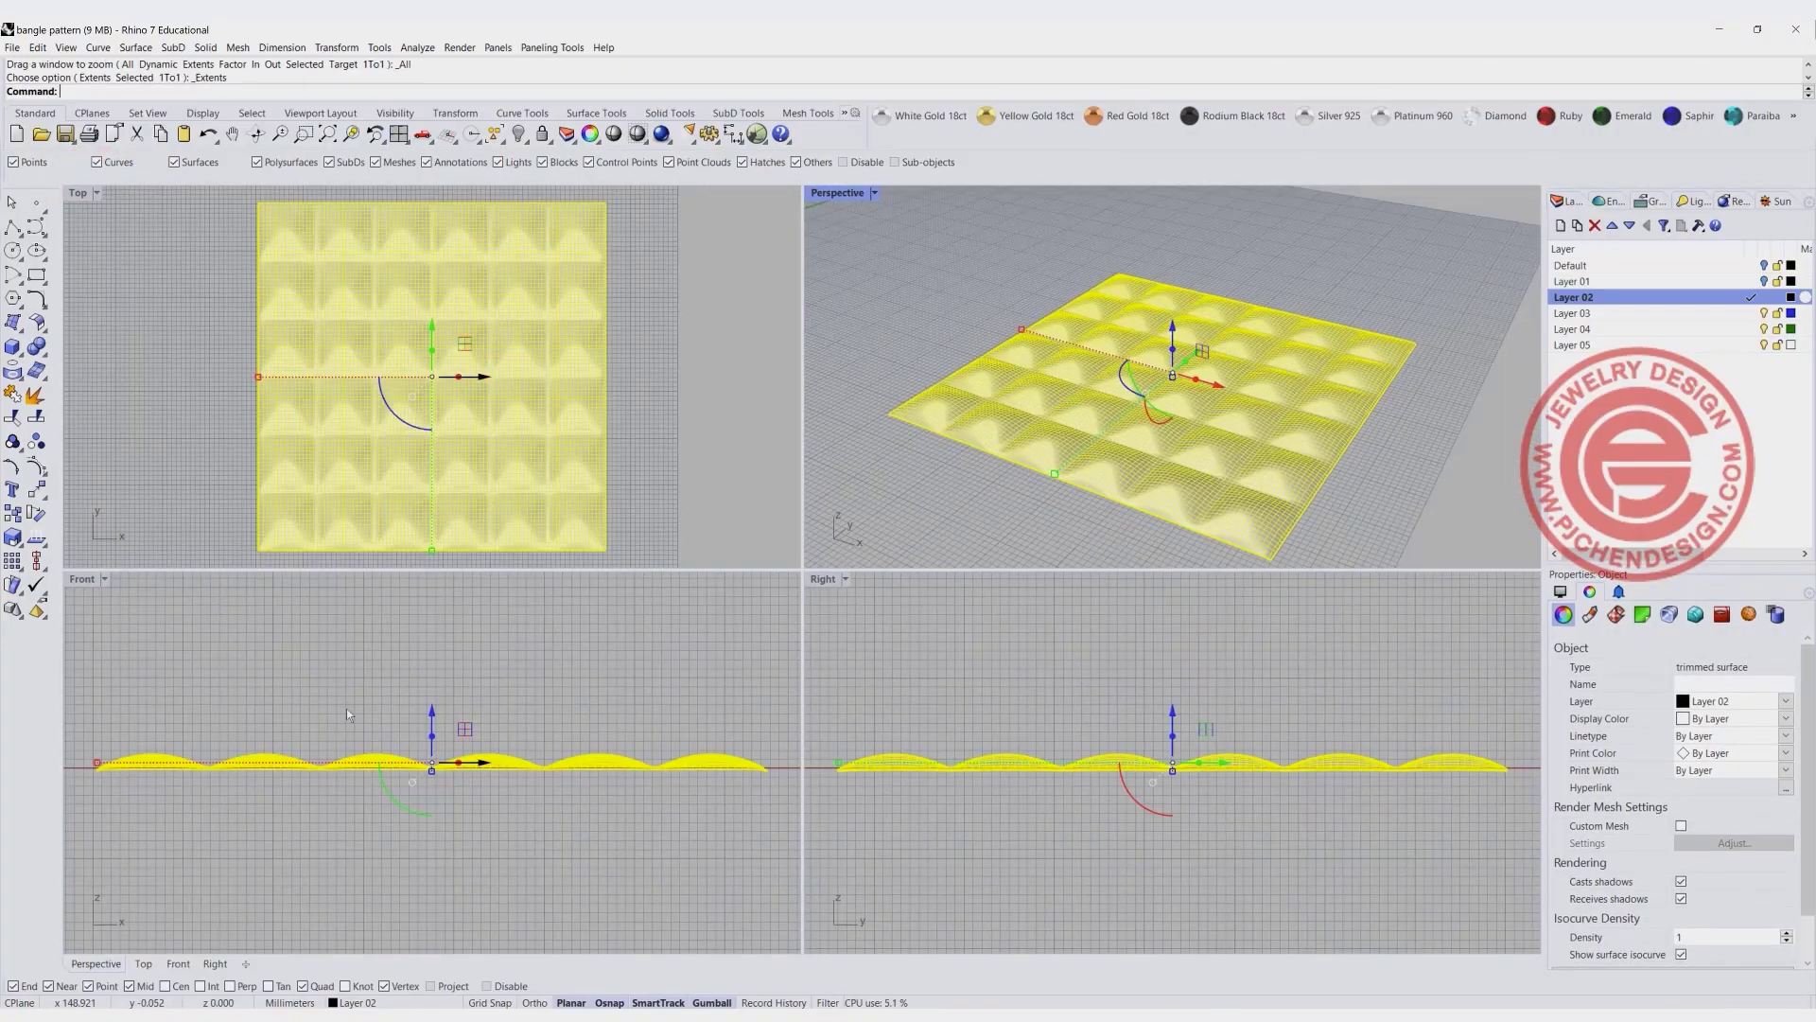
# - Draw an ellipse in the Front view centred on the origin, with a 30 mm horizontal radius and about 25 mm vertical radius
pyautogui.scroll(-10, 294, 681)
pyautogui.scroll(-10, 294, 680)
pyautogui.moveTo(294, 680); pyautogui.dragTo(517, 704, button='right')
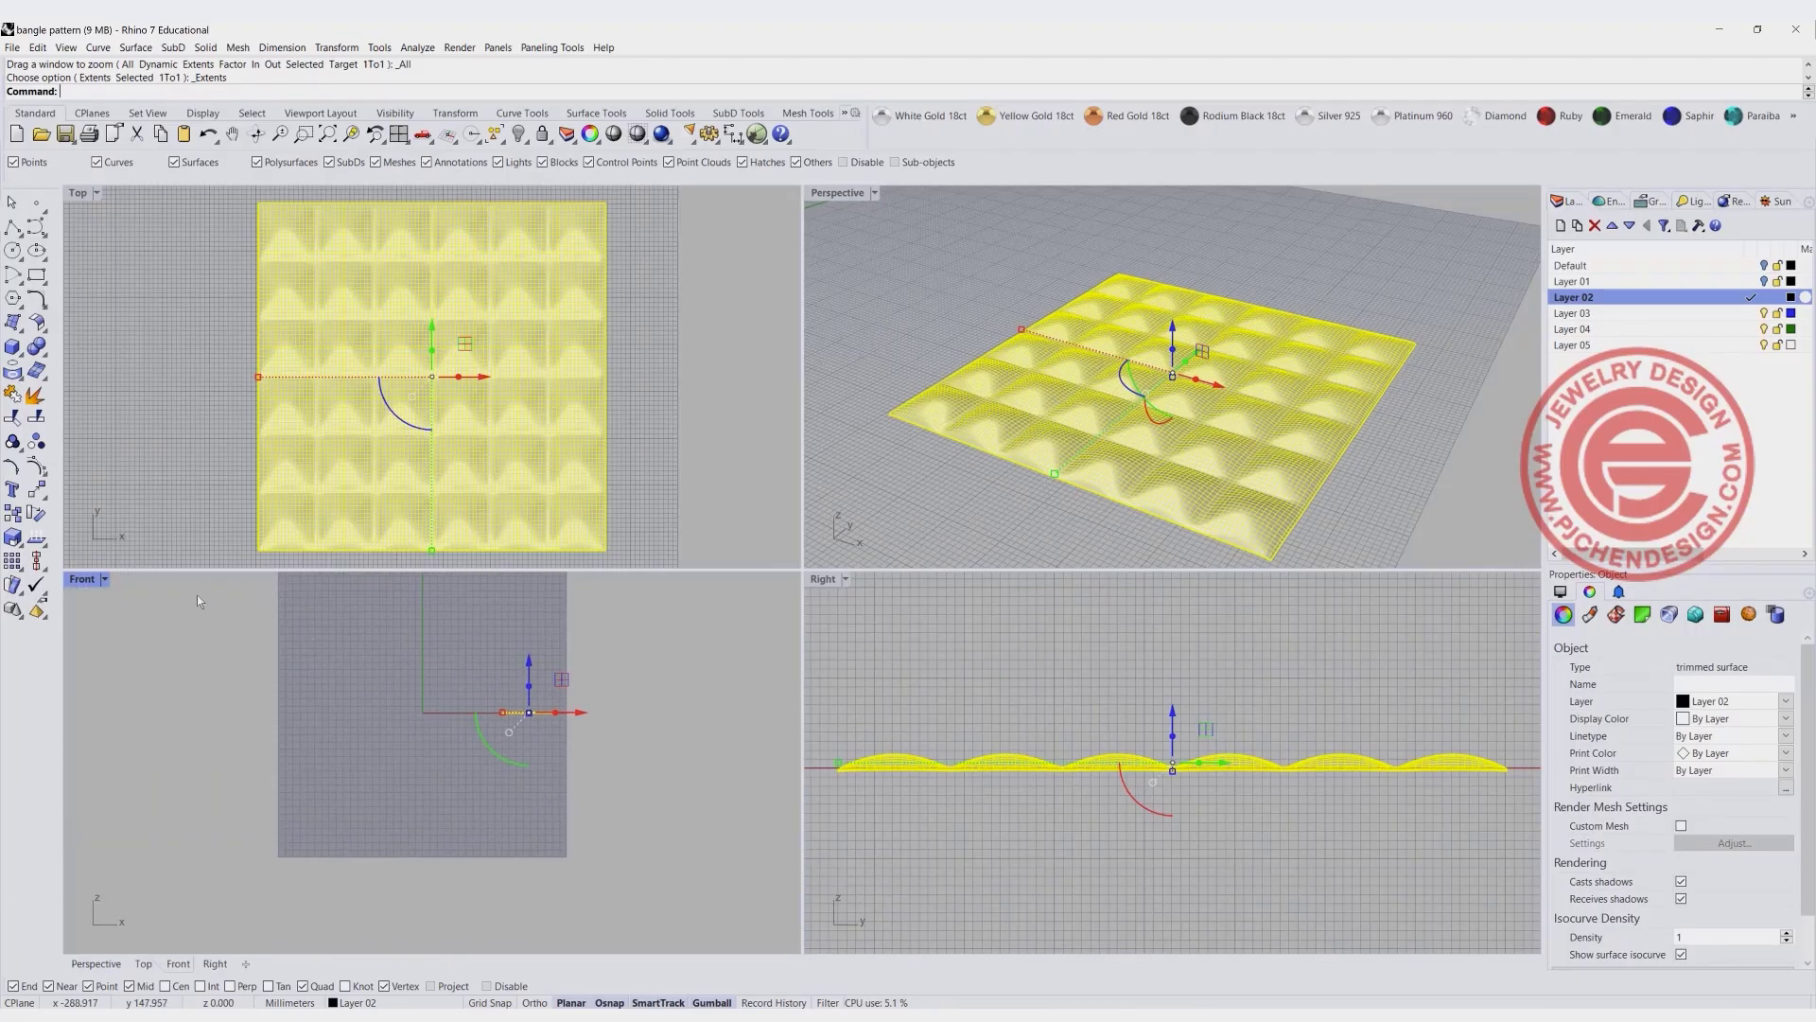
pyautogui.doubleClick(92, 581)
pyautogui.scroll(5, 988, 481)
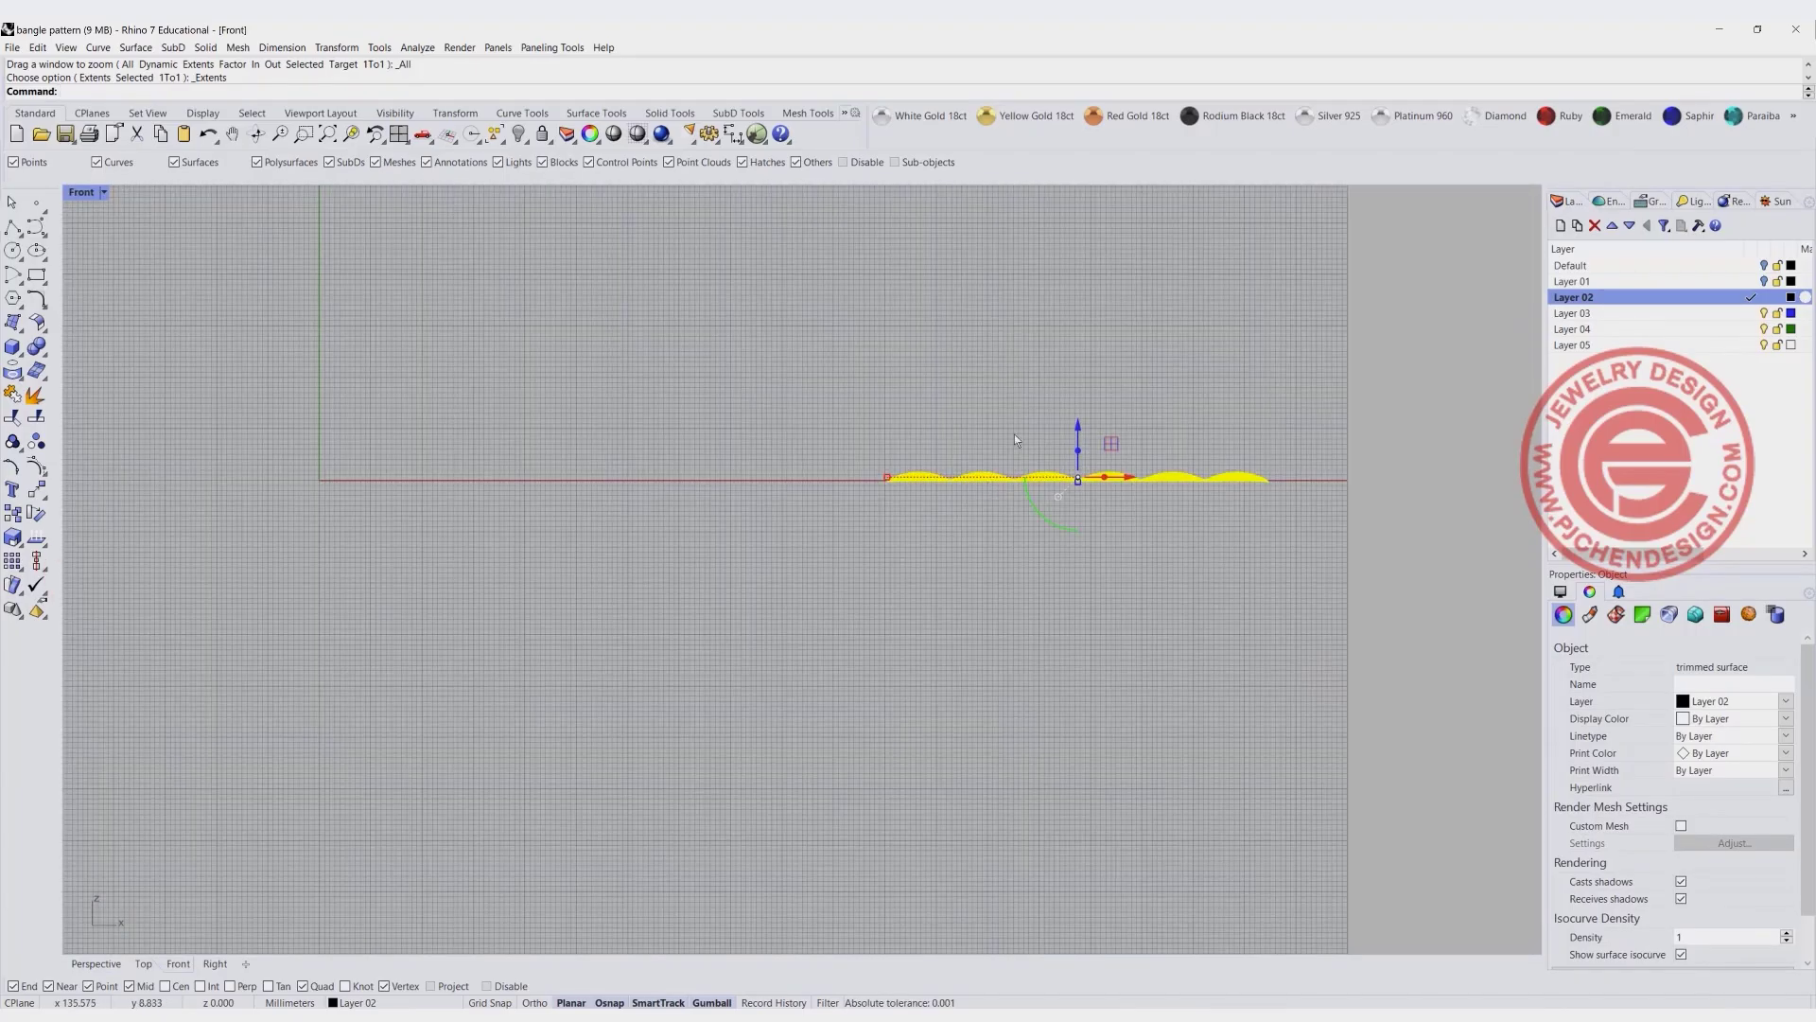
pyautogui.scroll(-3, 1014, 434)
pyautogui.moveTo(650, 407); pyautogui.dragTo(628, 490, button='right')
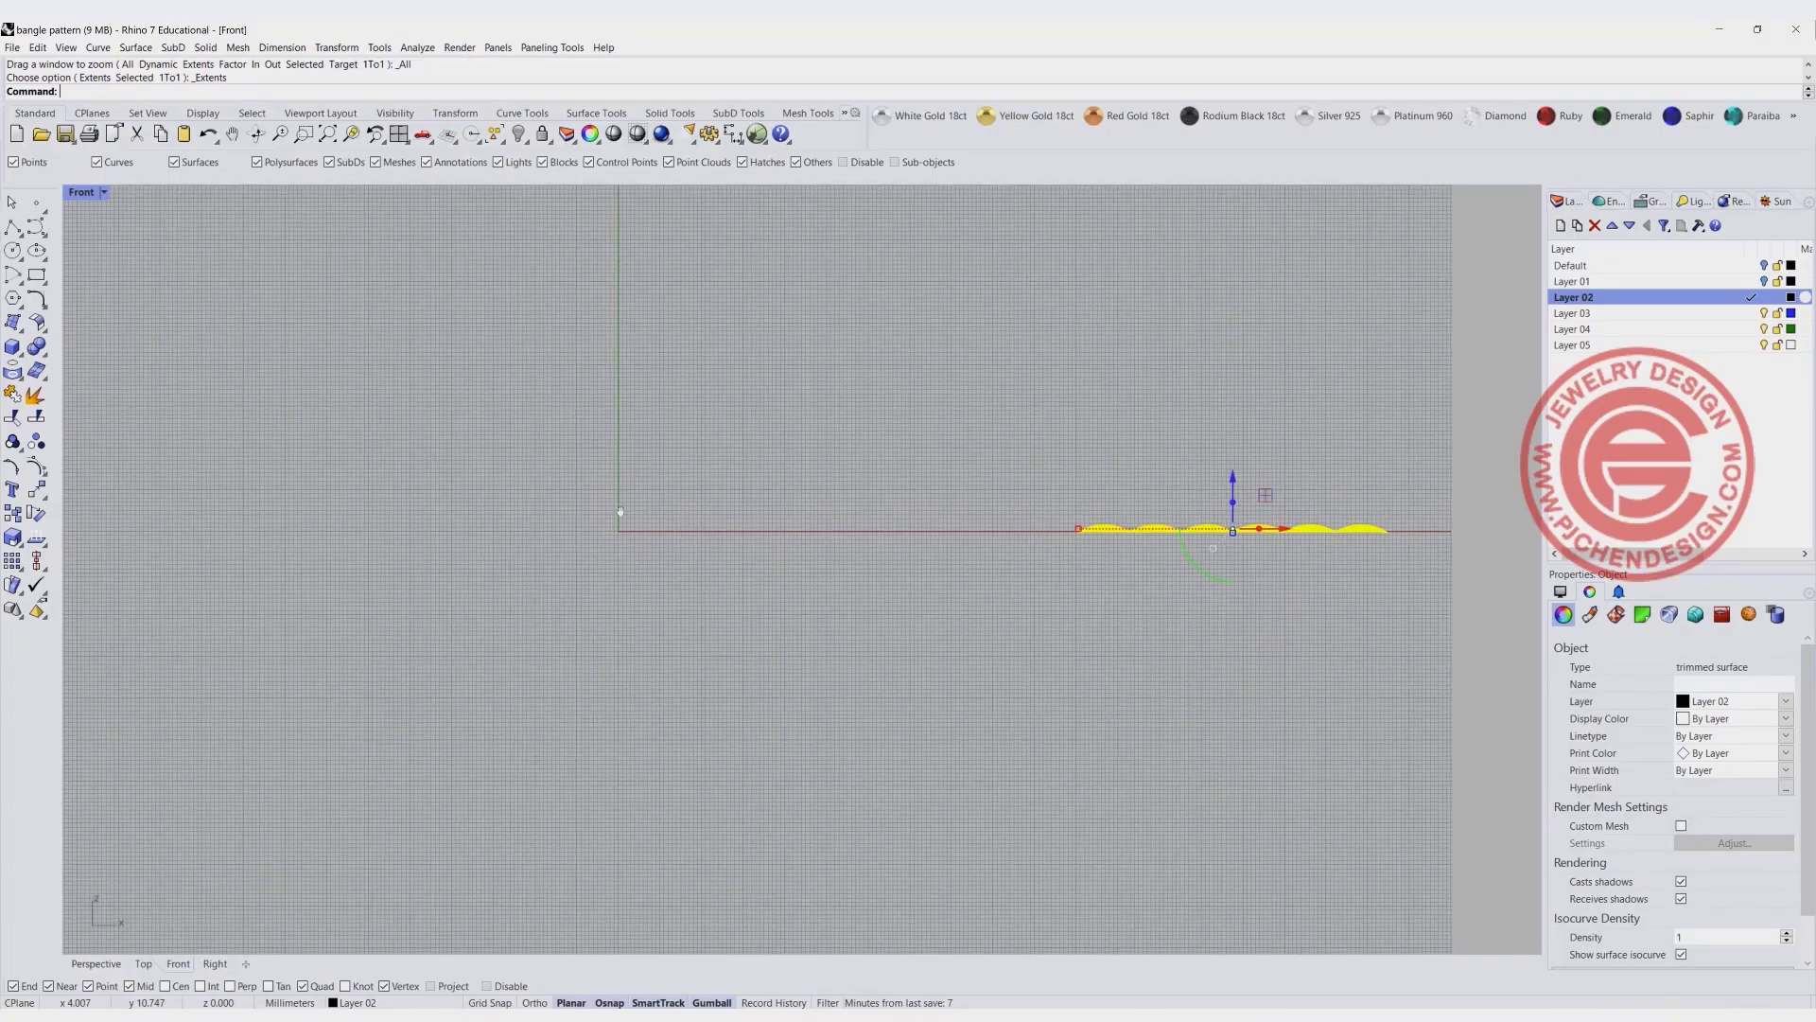
pyautogui.scroll(4, 623, 478)
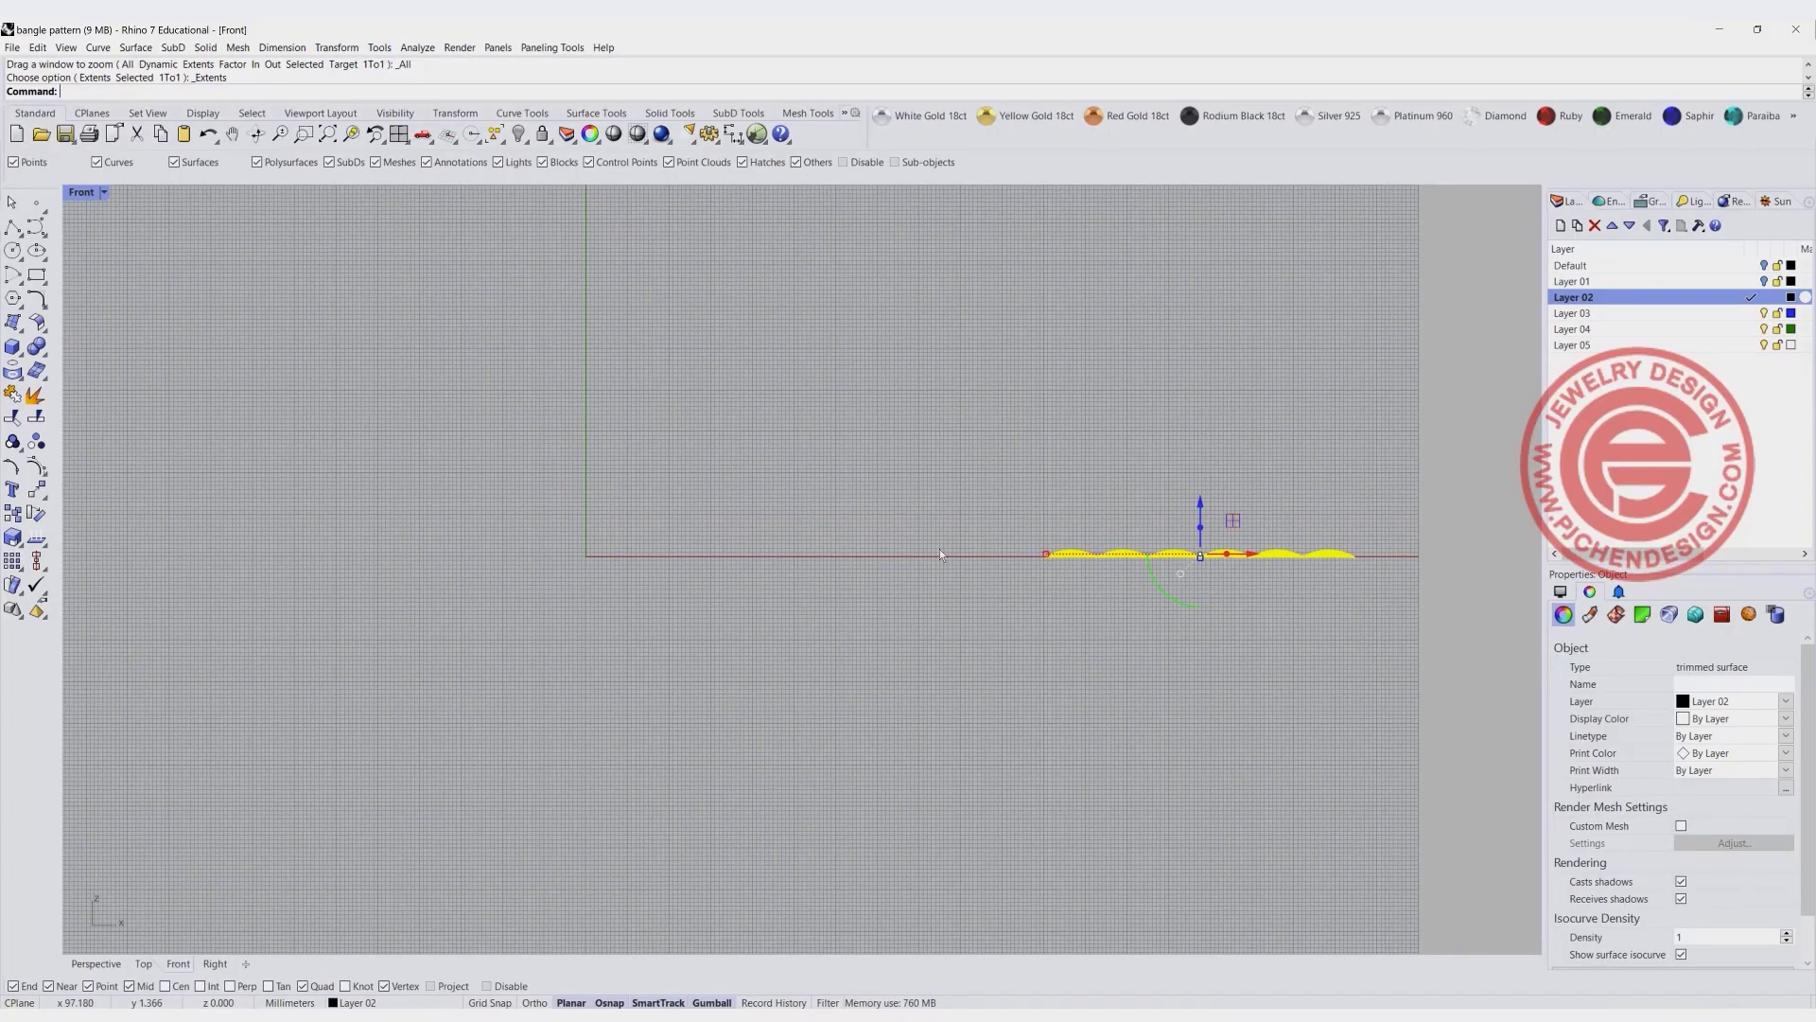
pyautogui.click(35, 247)
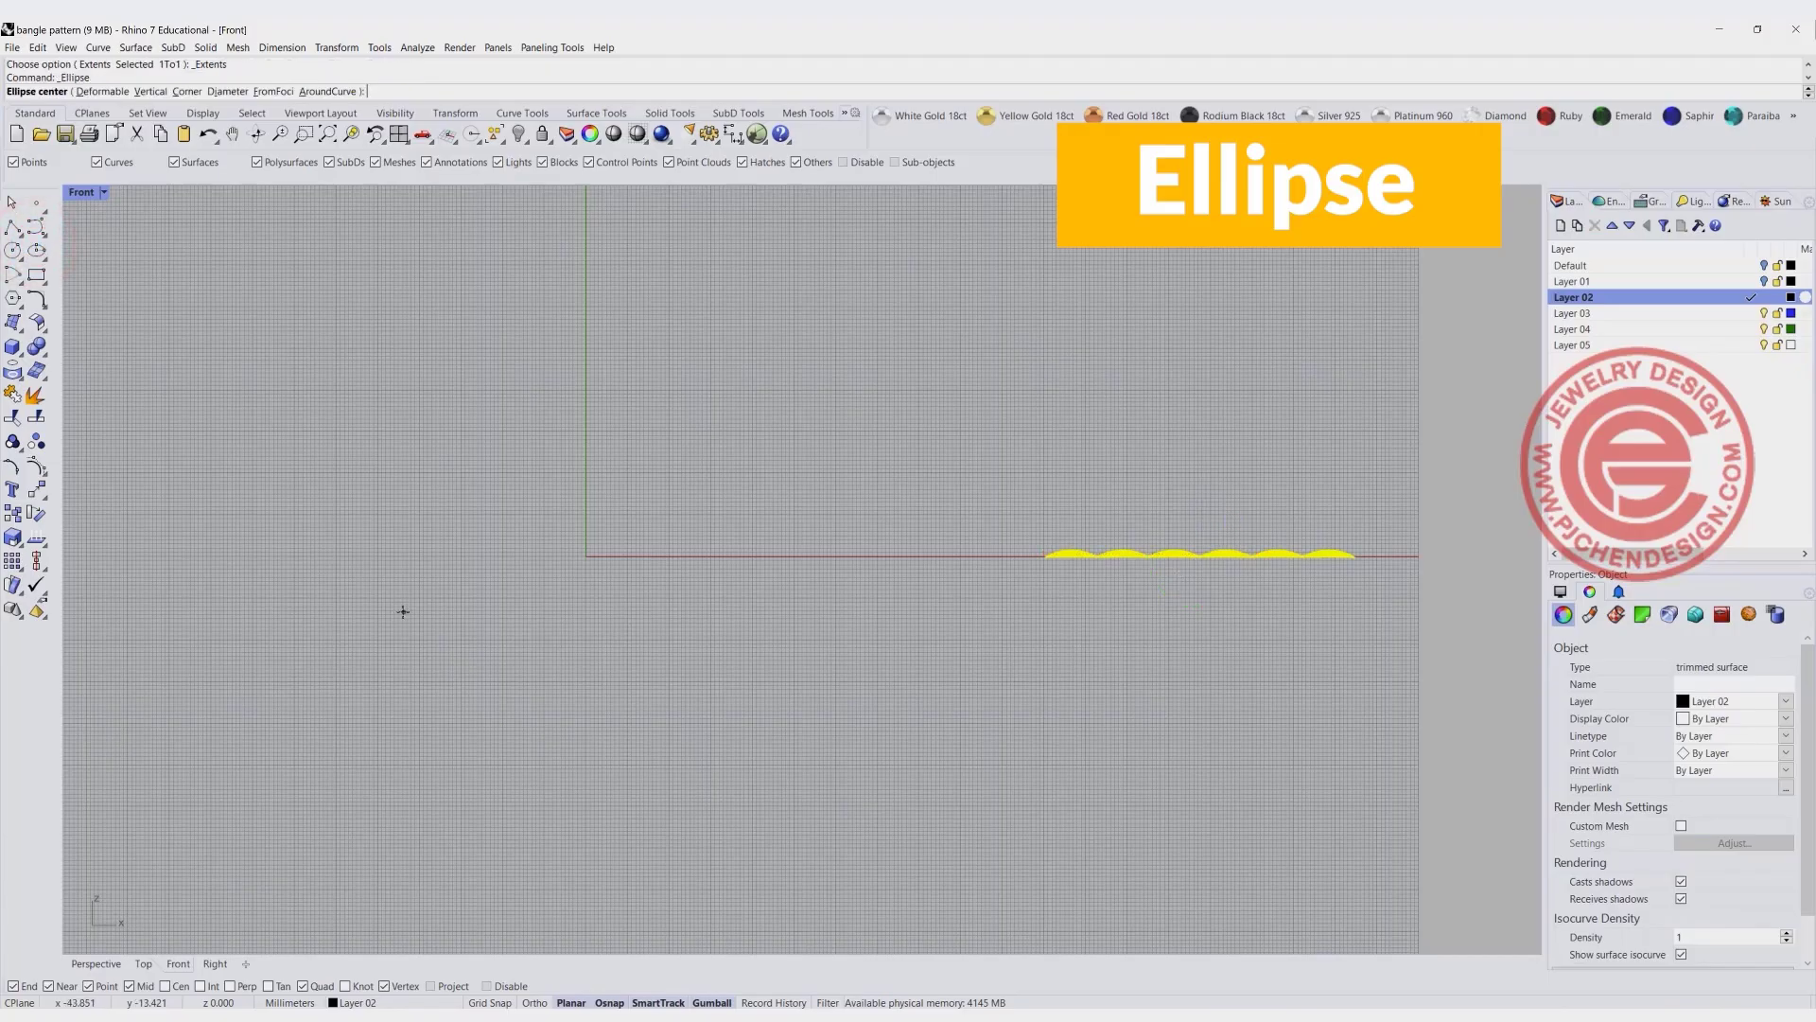
pyautogui.click(586, 556)
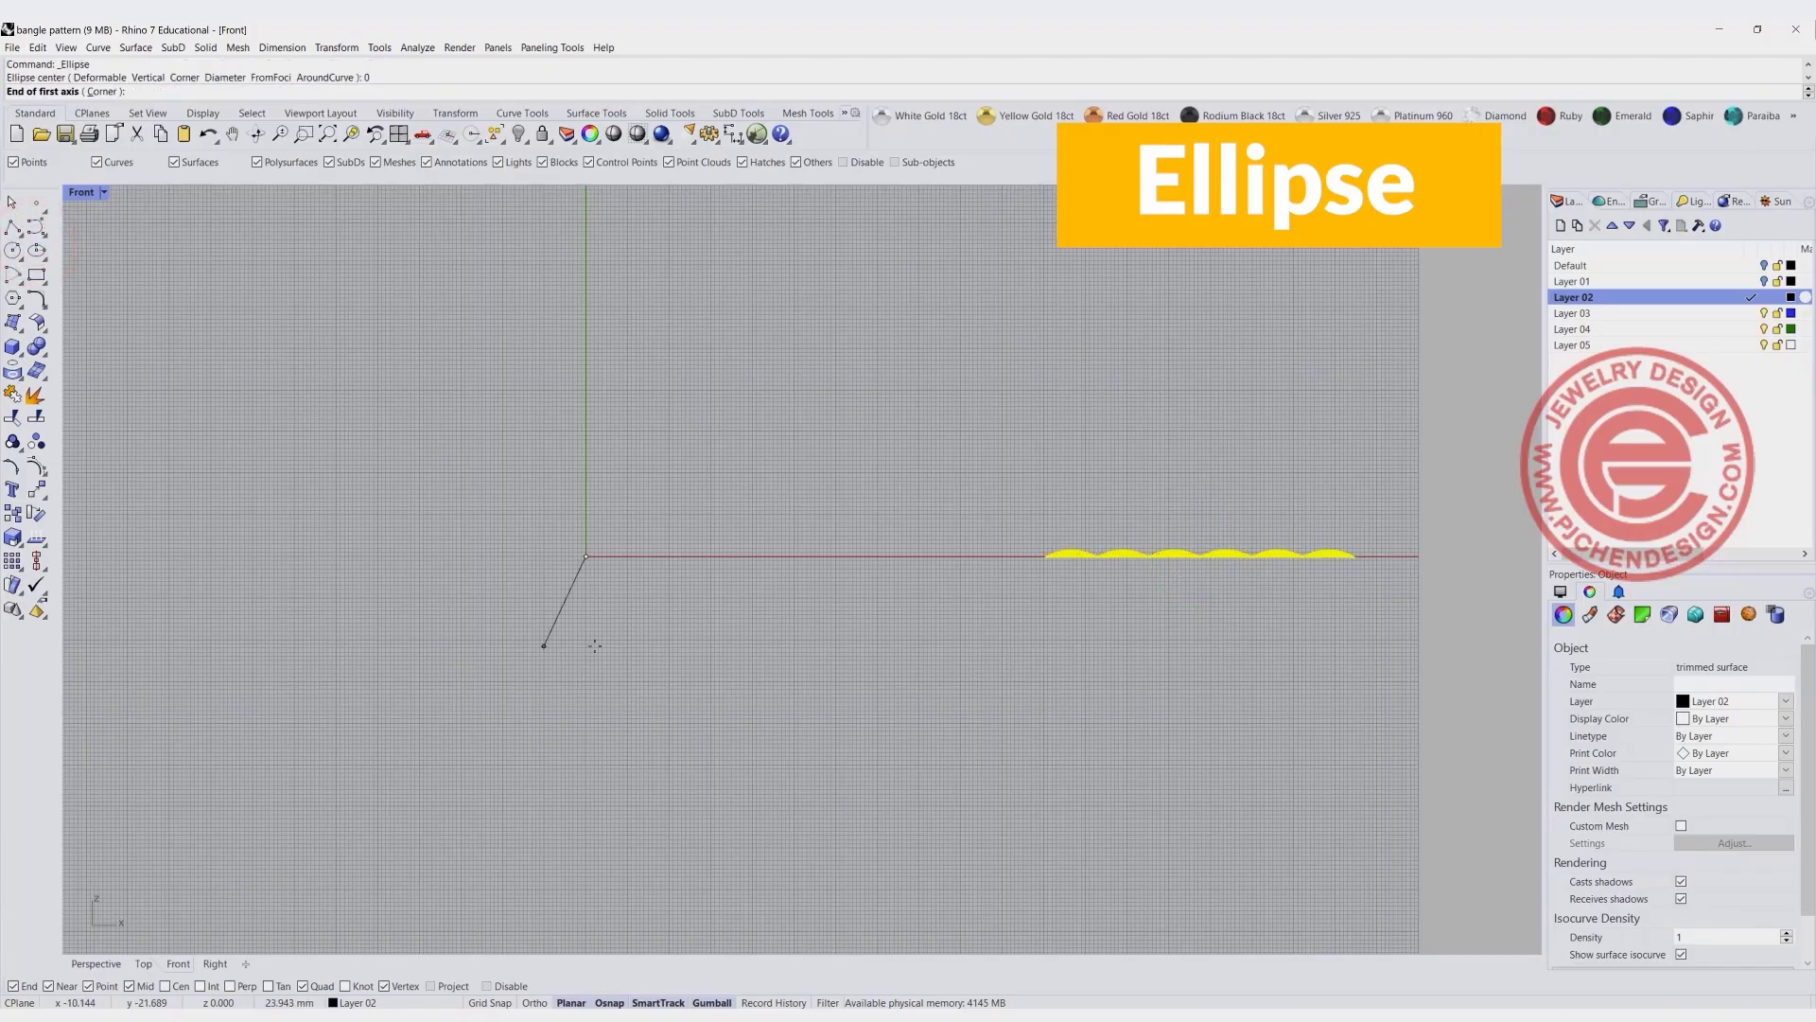
pyautogui.press('Return')
pyautogui.click(788, 590)
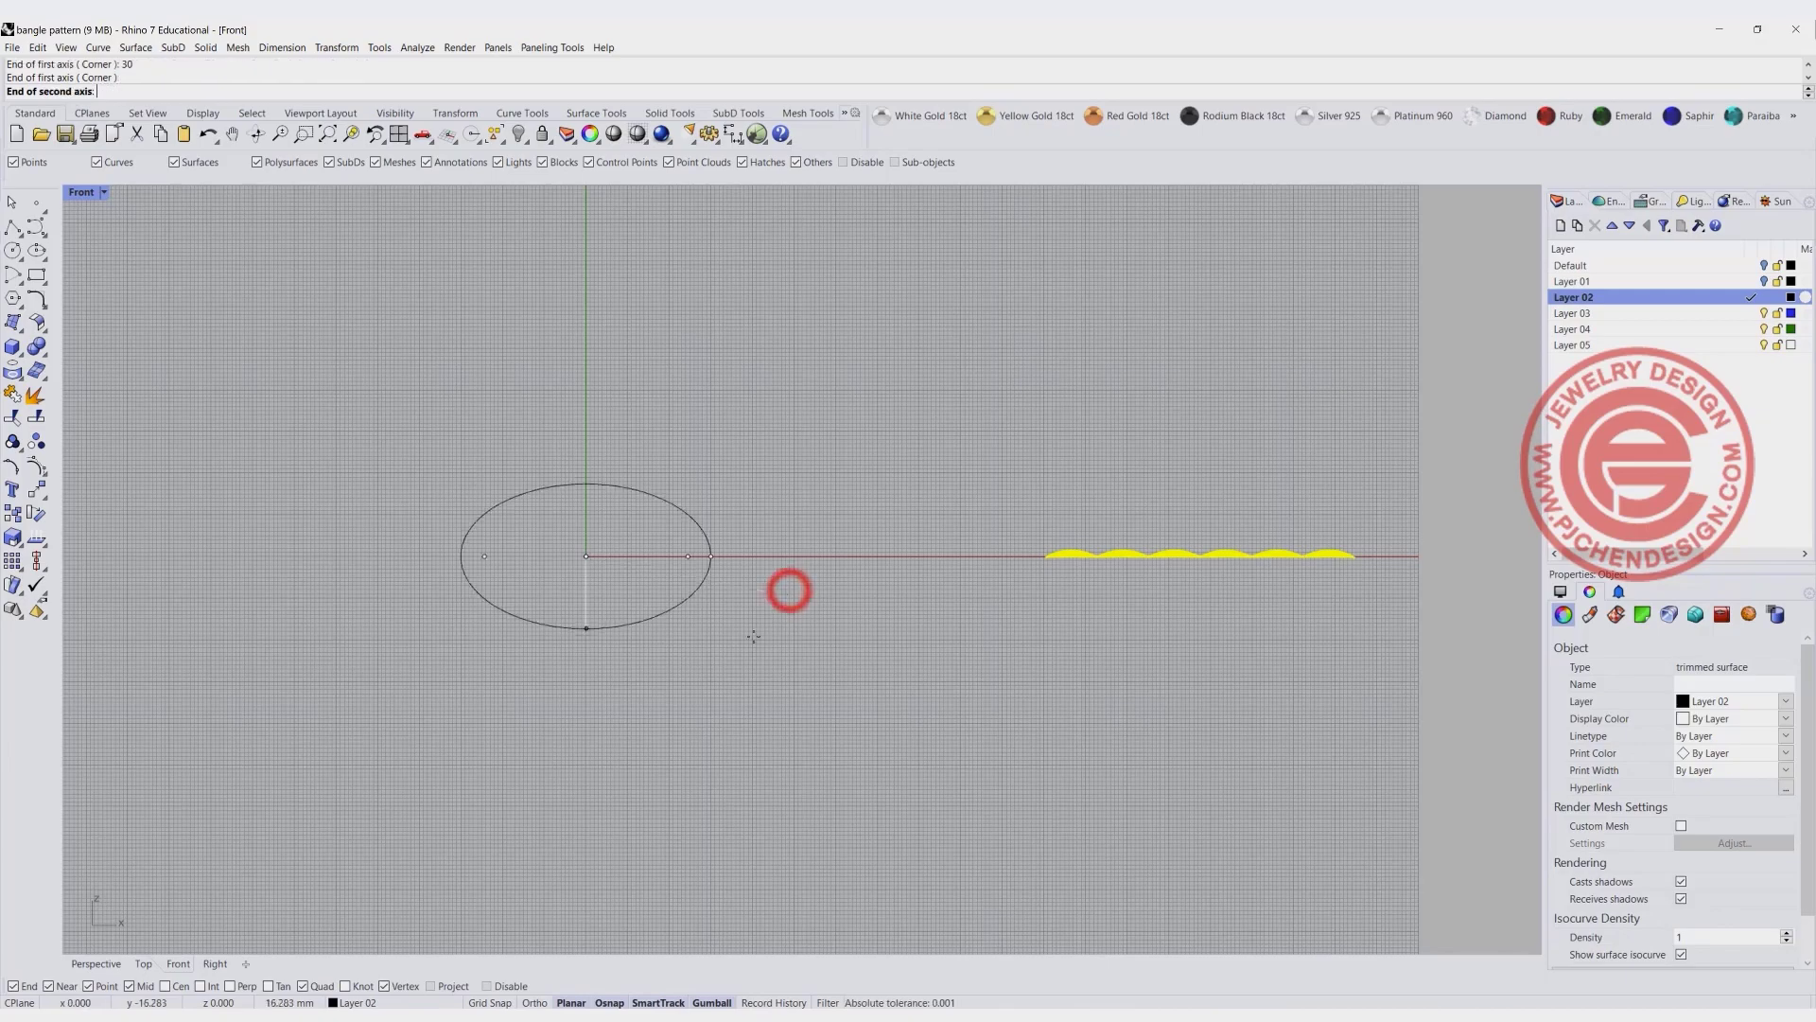
pyautogui.click(738, 661)
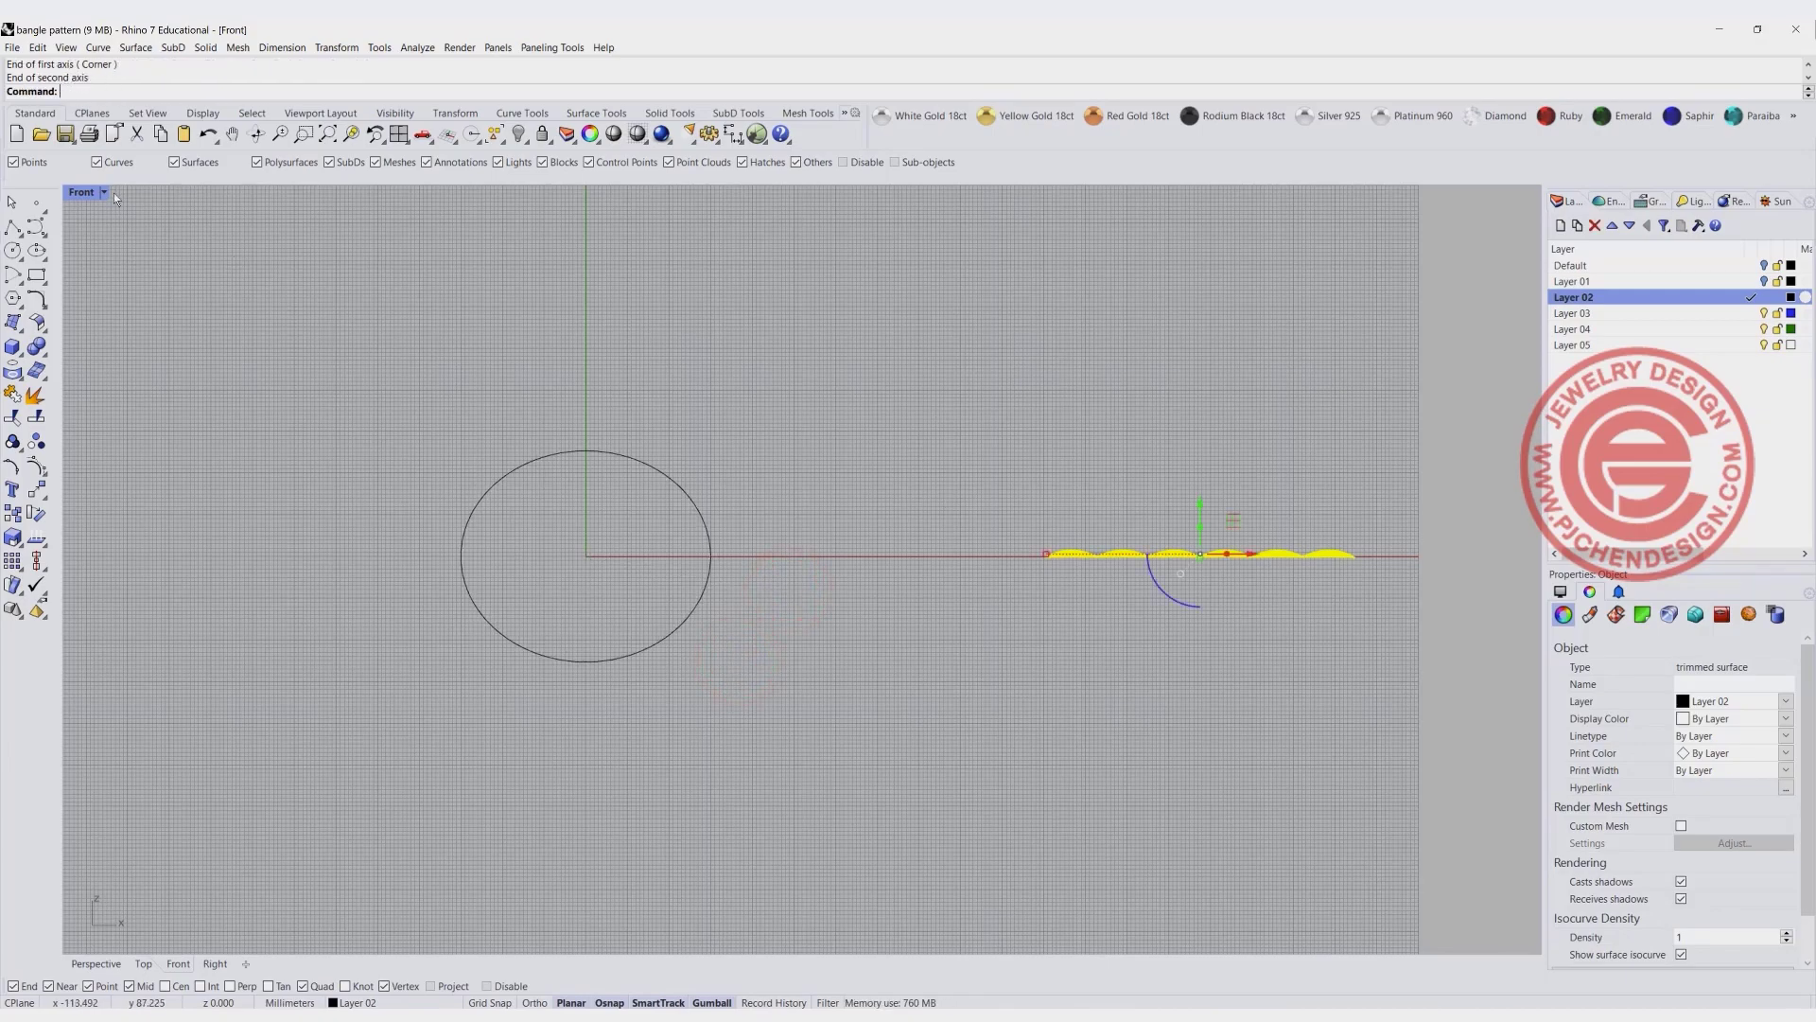
# - Draw a both-sides line along Y centred on the ellipse's top quadrant, extending 10 mm to each side
pyautogui.doubleClick(84, 194)
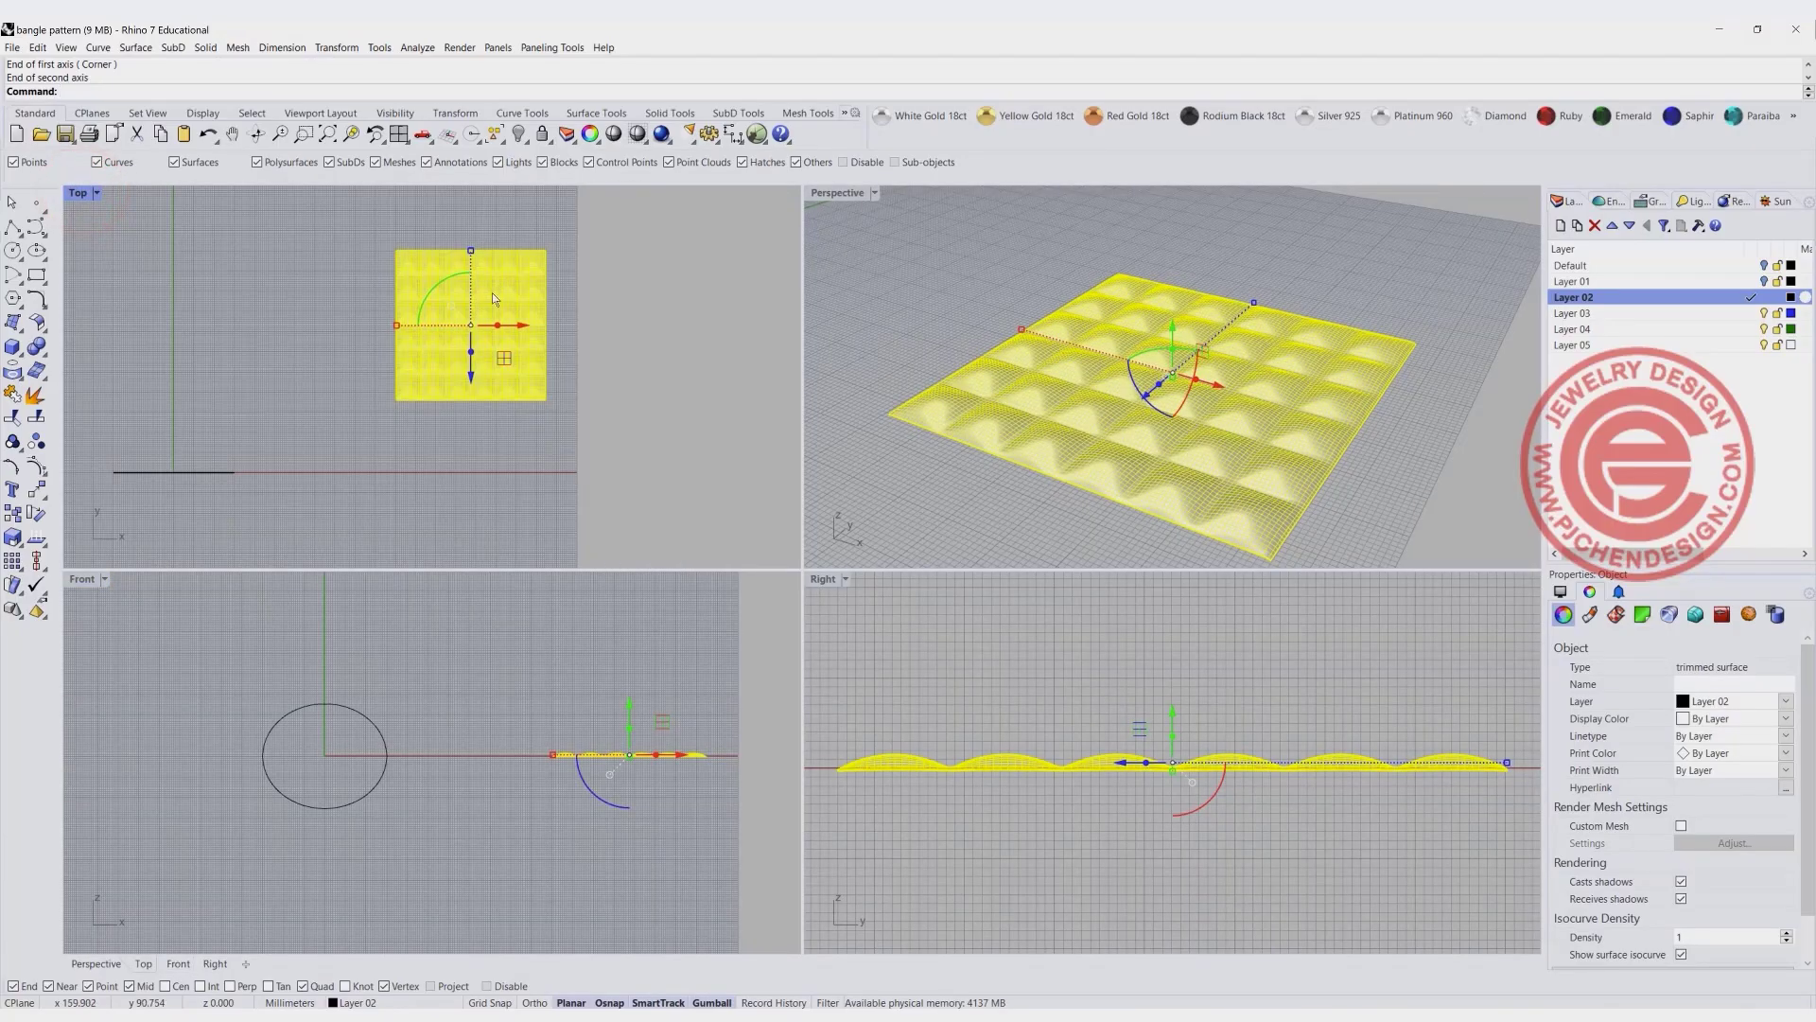
pyautogui.scroll(6, 173, 465)
pyautogui.moveTo(206, 449); pyautogui.dragTo(312, 369, button='right')
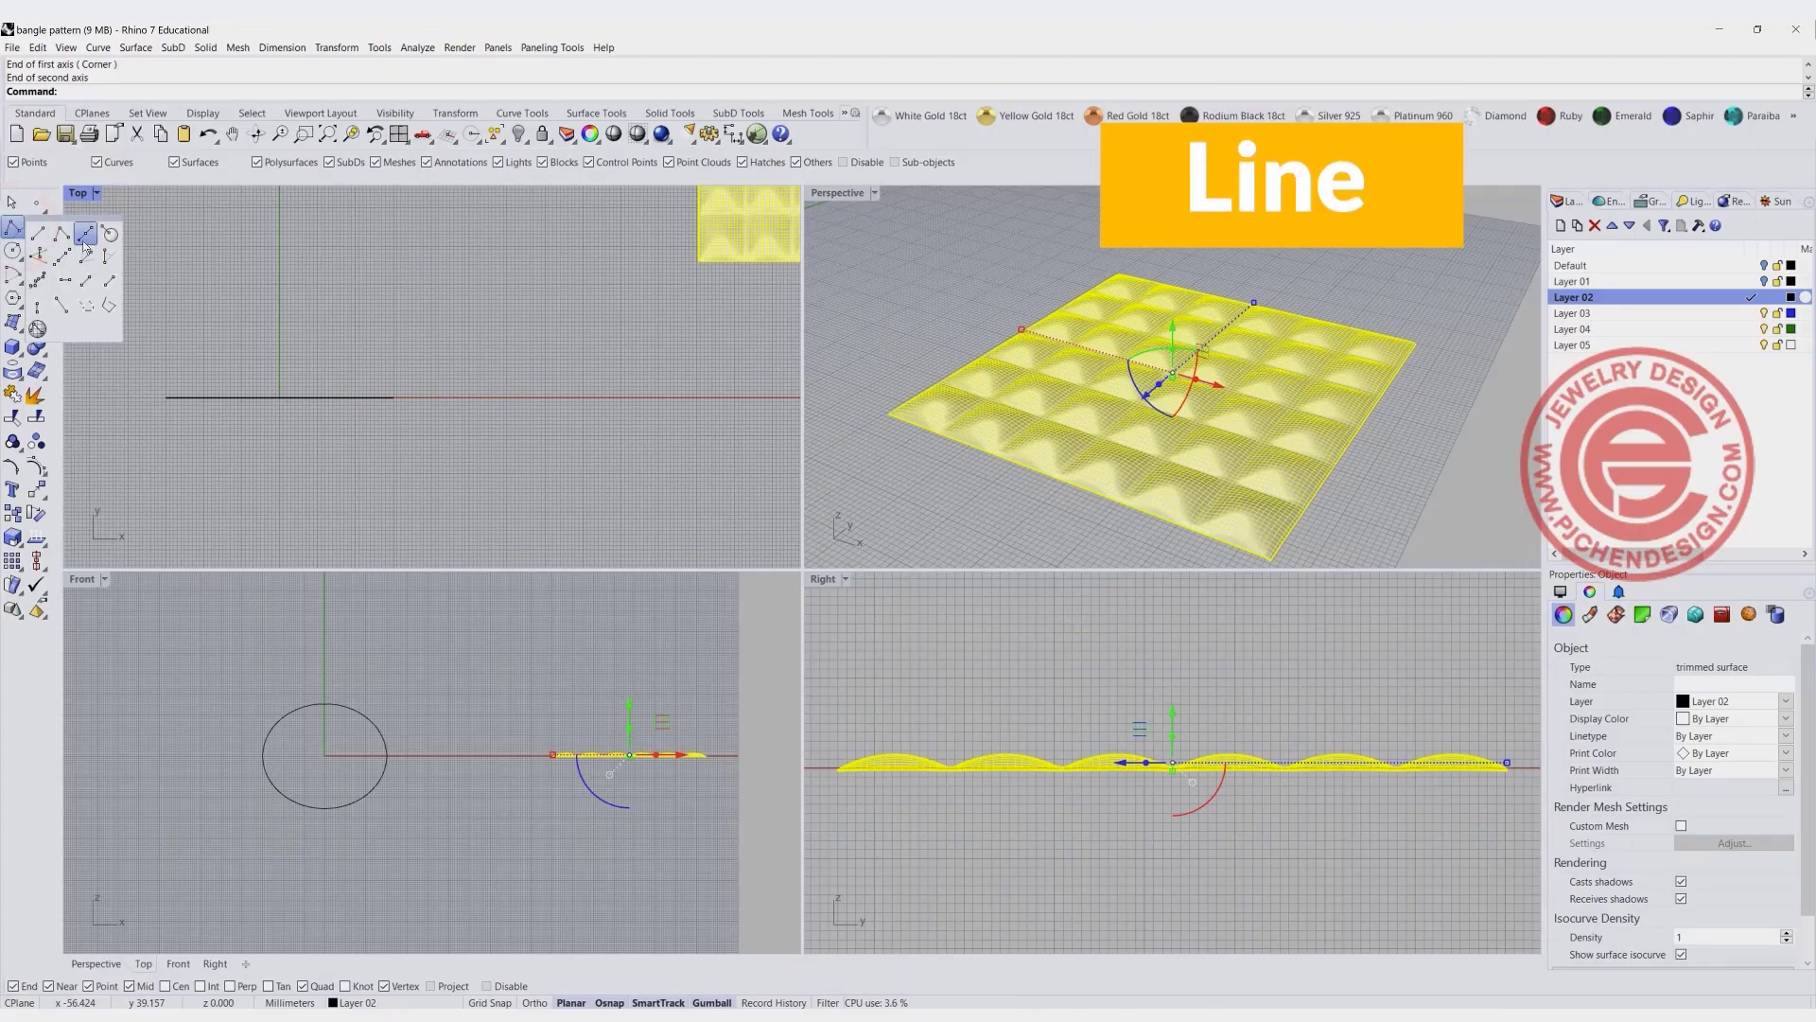
pyautogui.rightClick(14, 227)
pyautogui.click(293, 387)
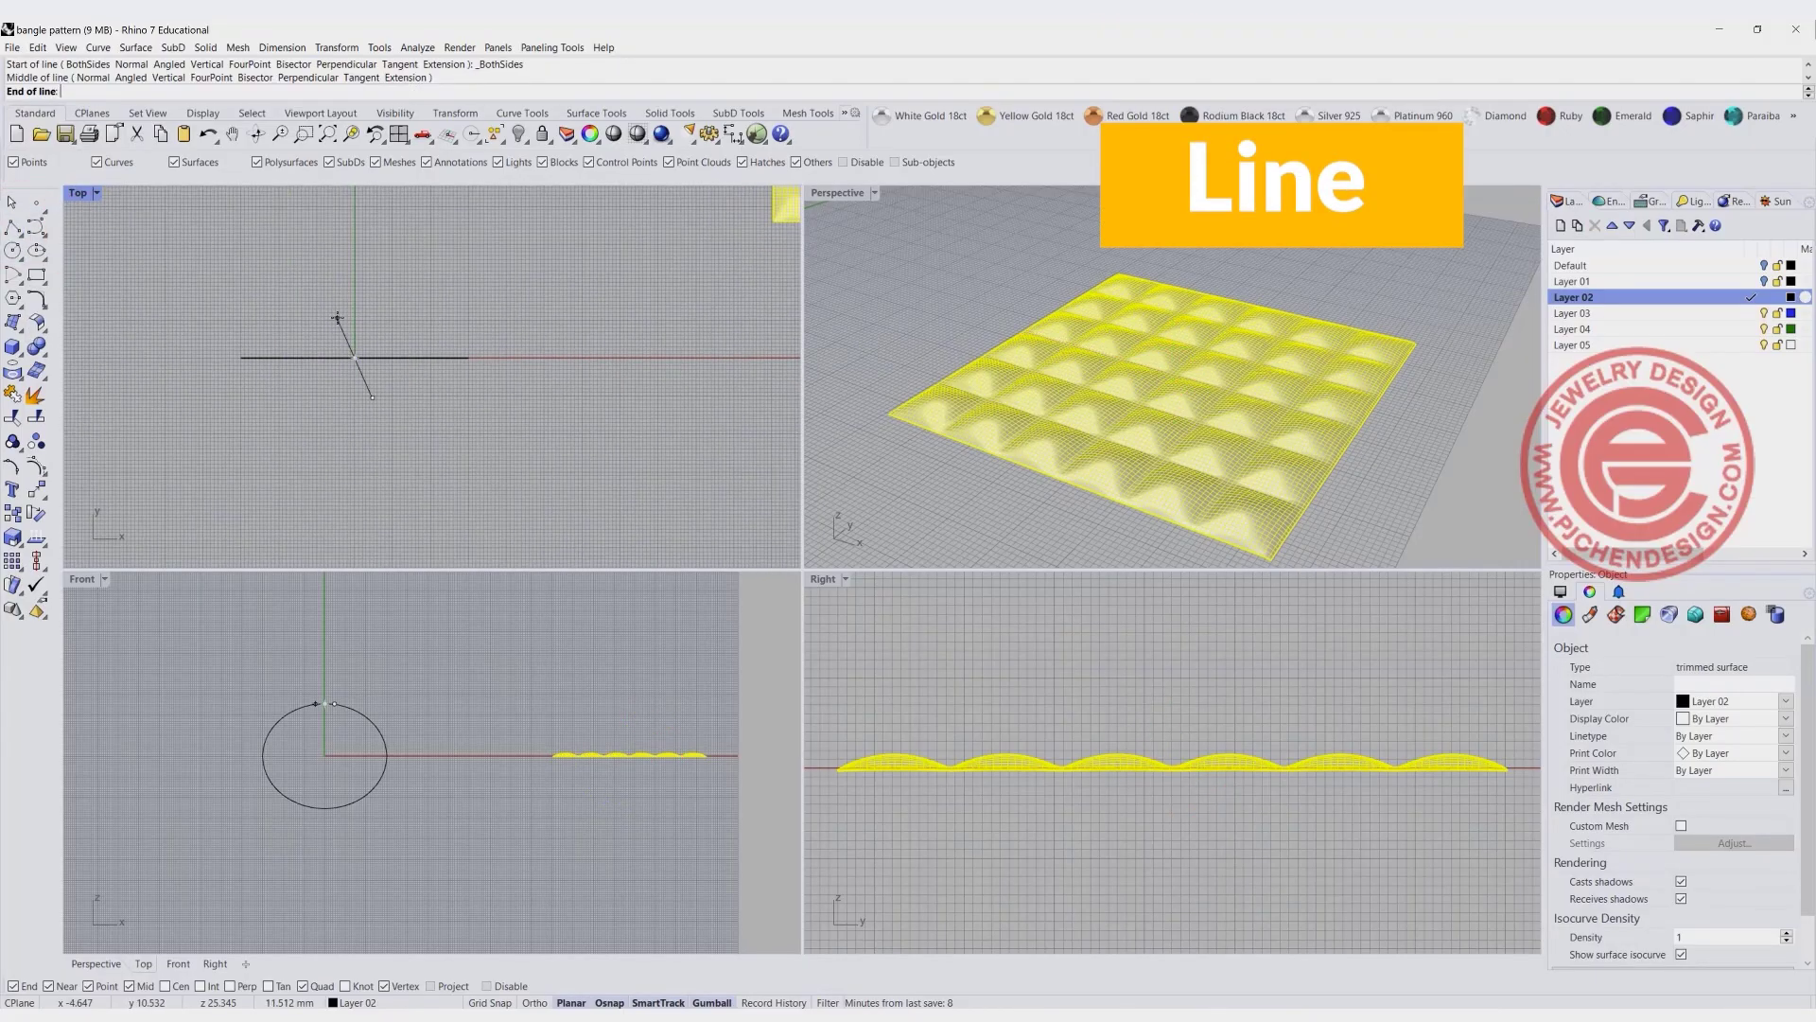
pyautogui.scroll(3, 364, 346)
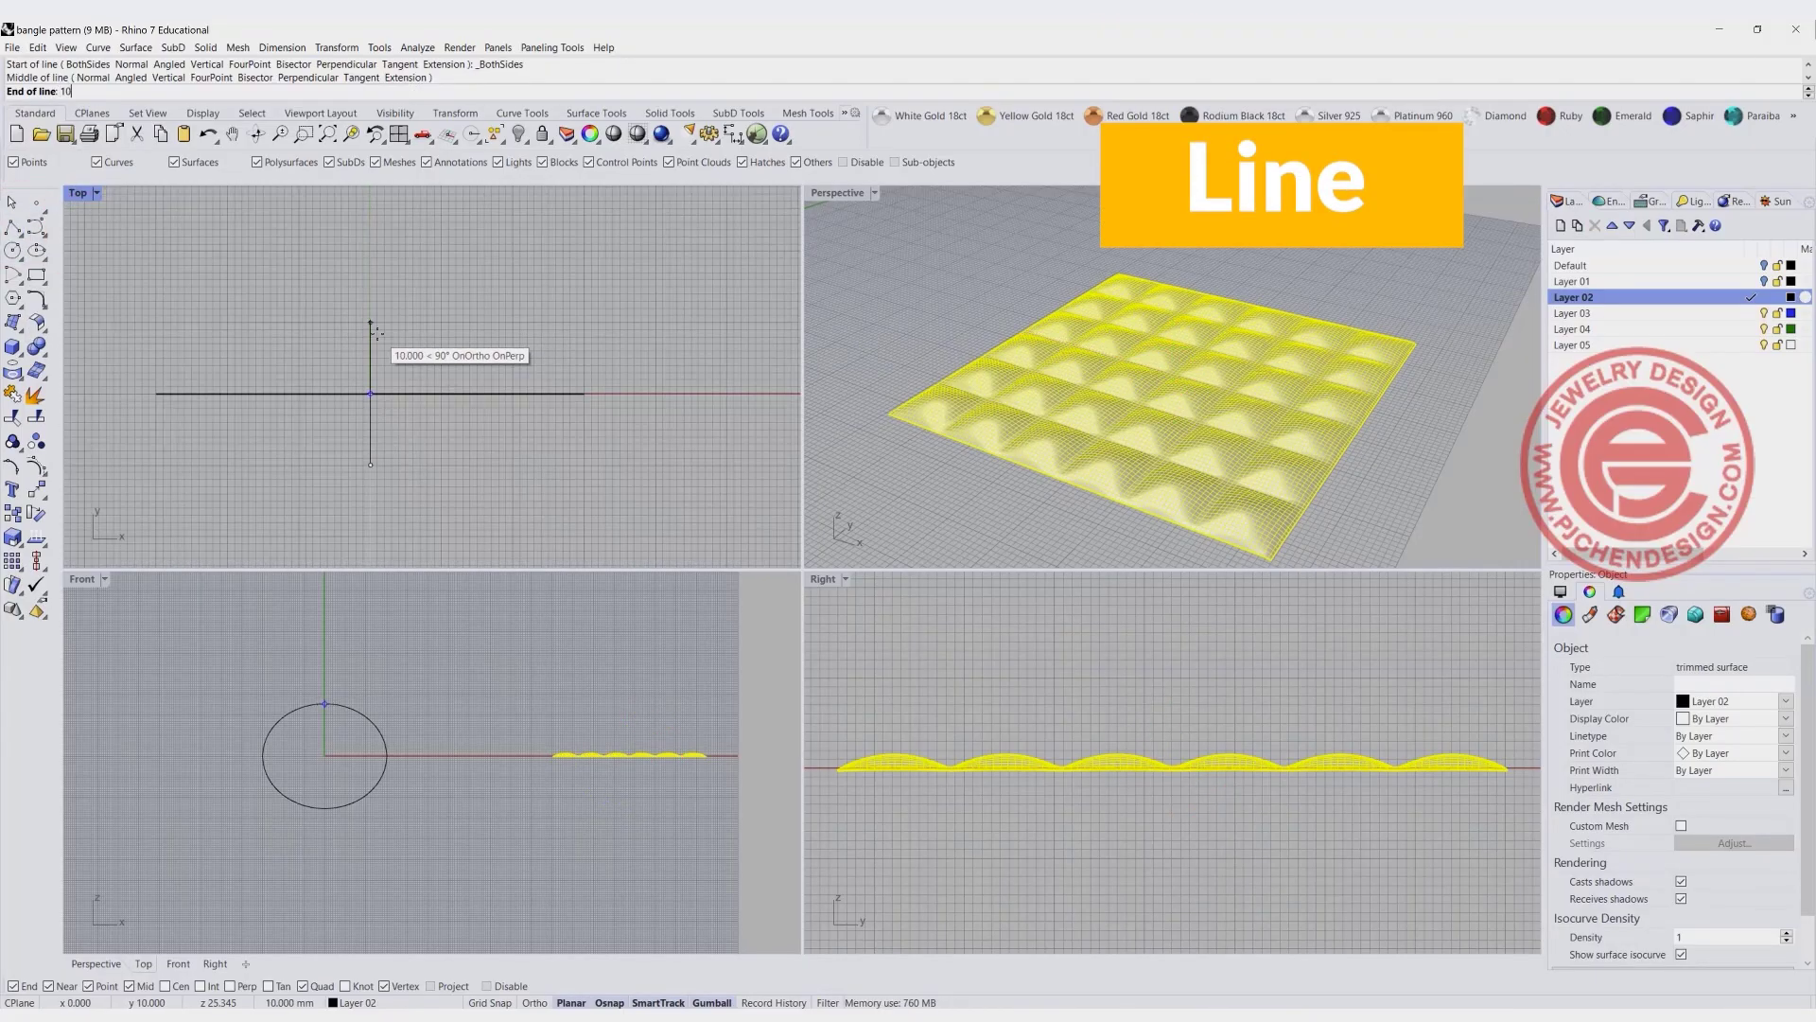
pyautogui.write('10')
pyautogui.press('Return')
pyautogui.click(370, 348)
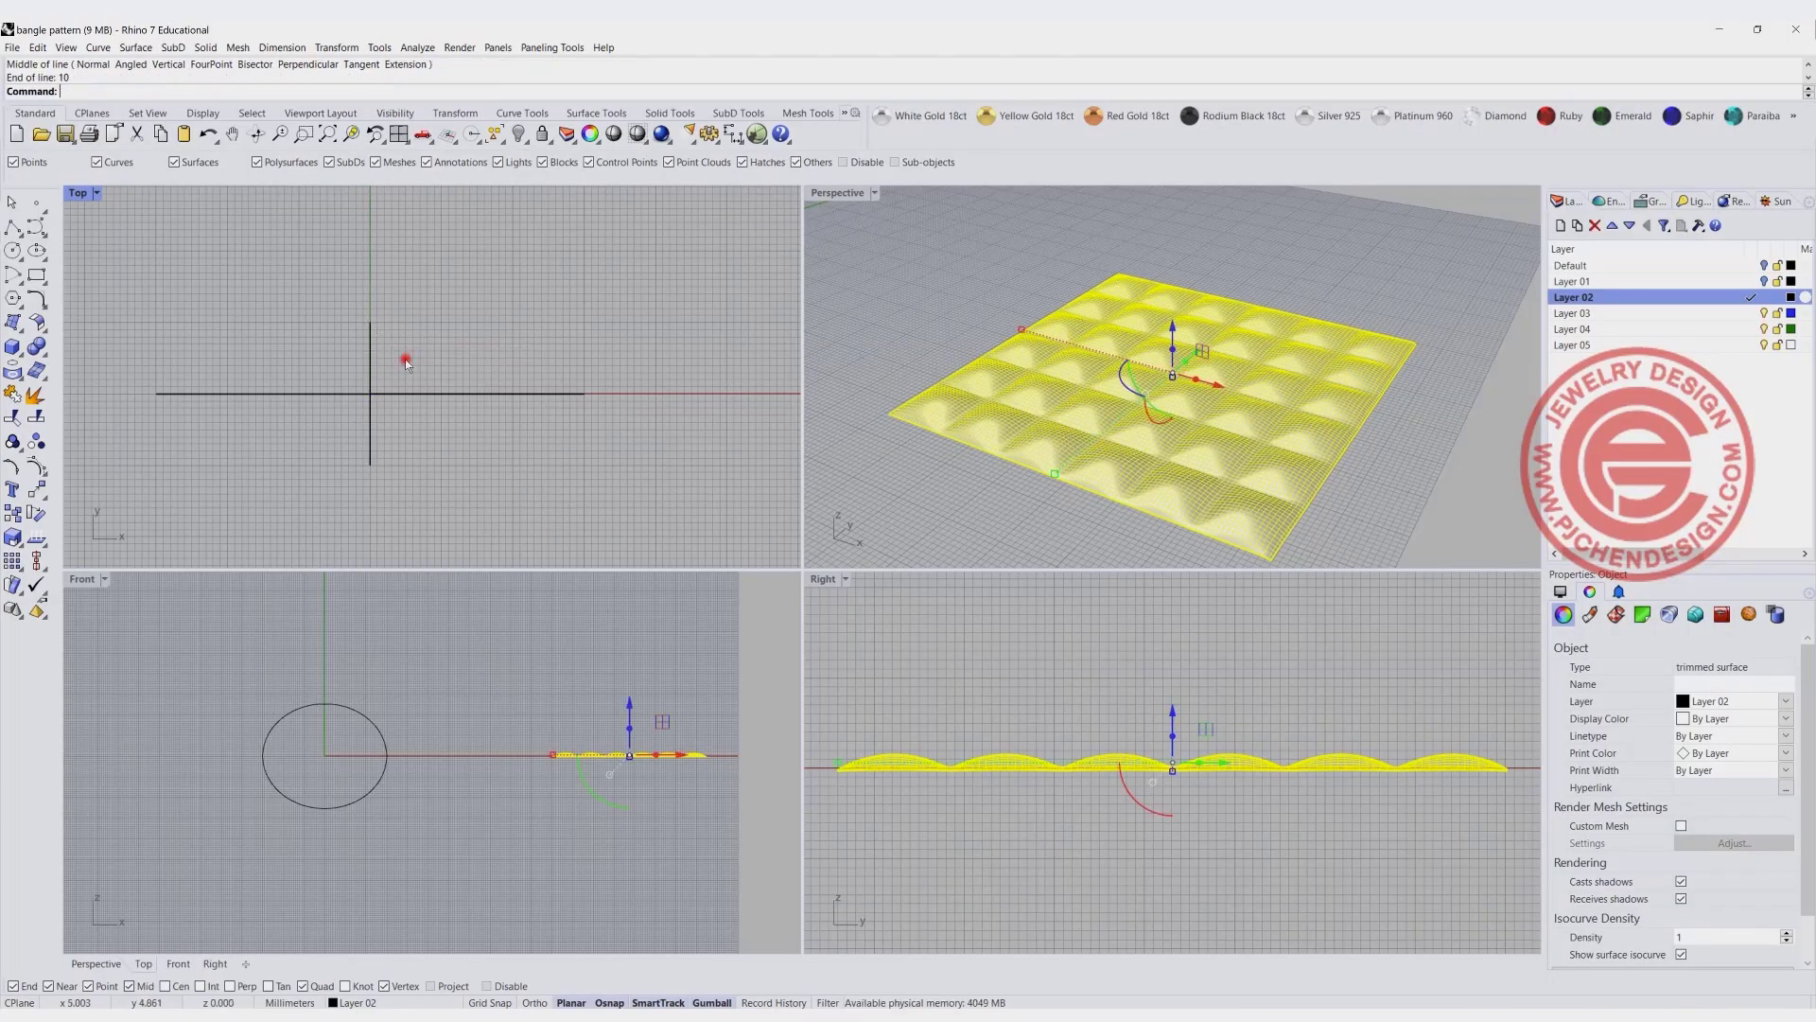
# - Sweep the straight line along the ellipse with Sweep 1 Rail to form the bangle band surface
pyautogui.scroll(-3, 442, 352)
pyautogui.click(243, 231)
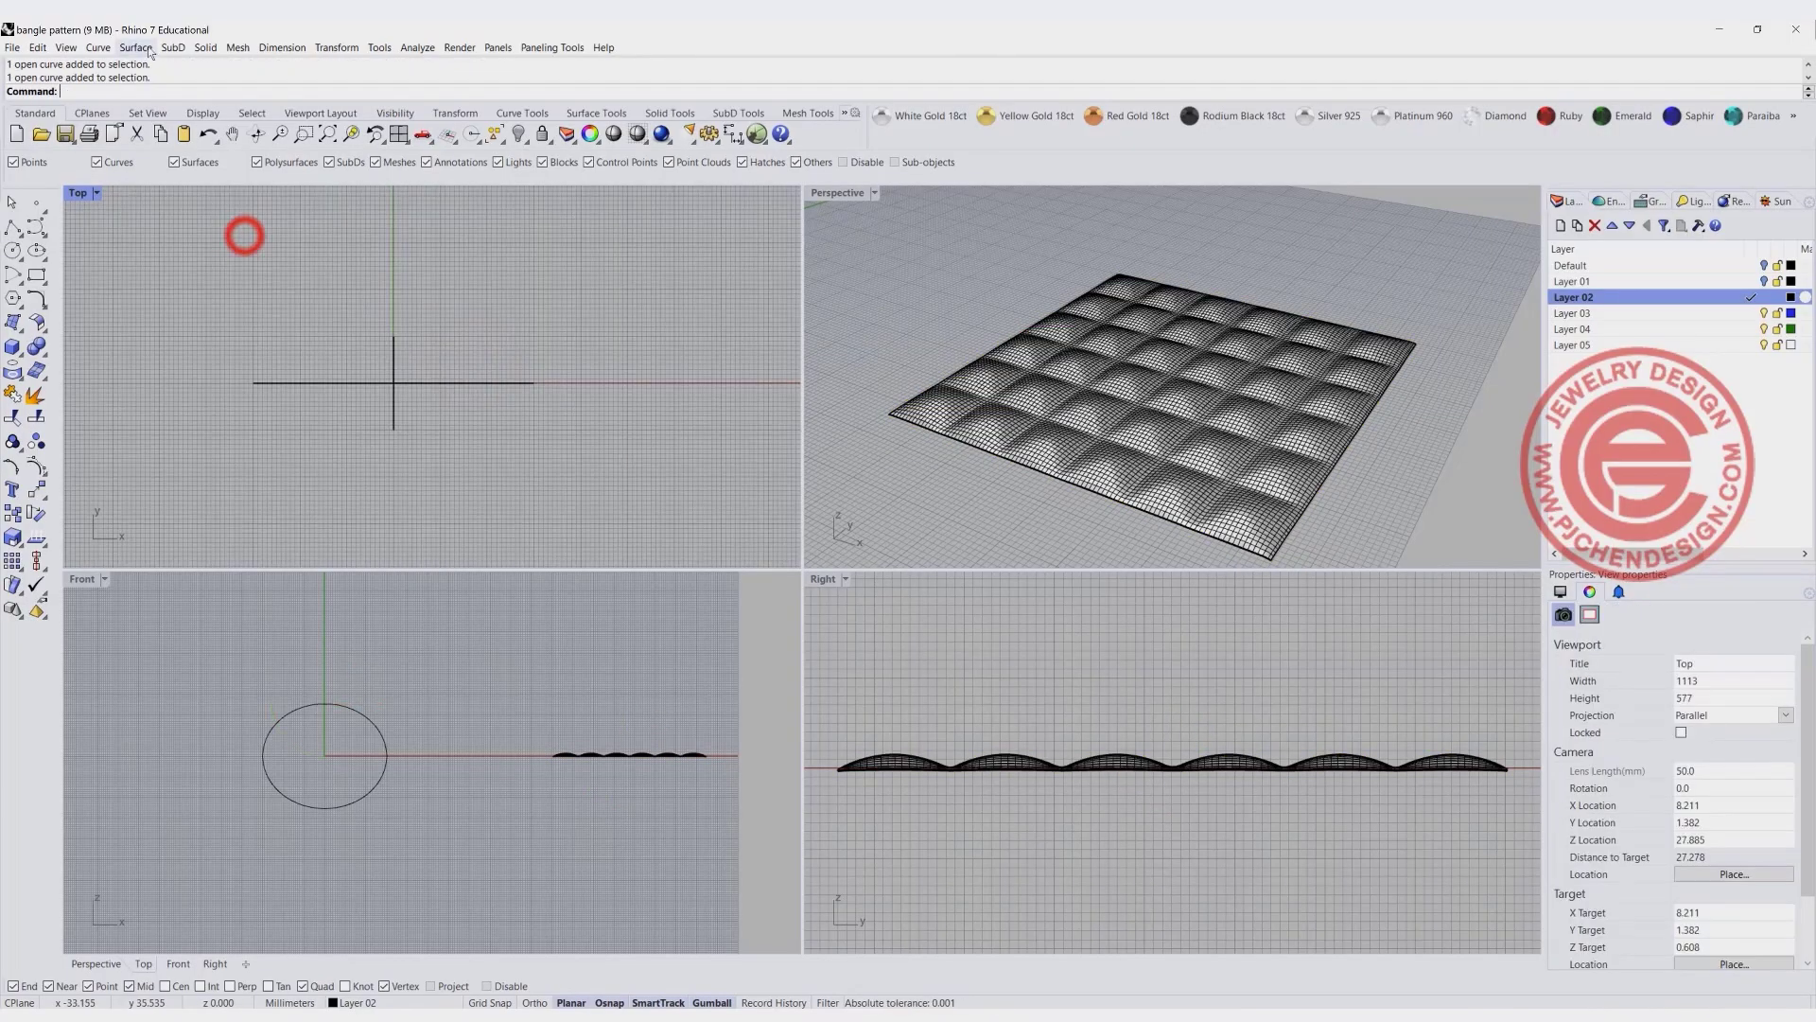
pyautogui.click(135, 47)
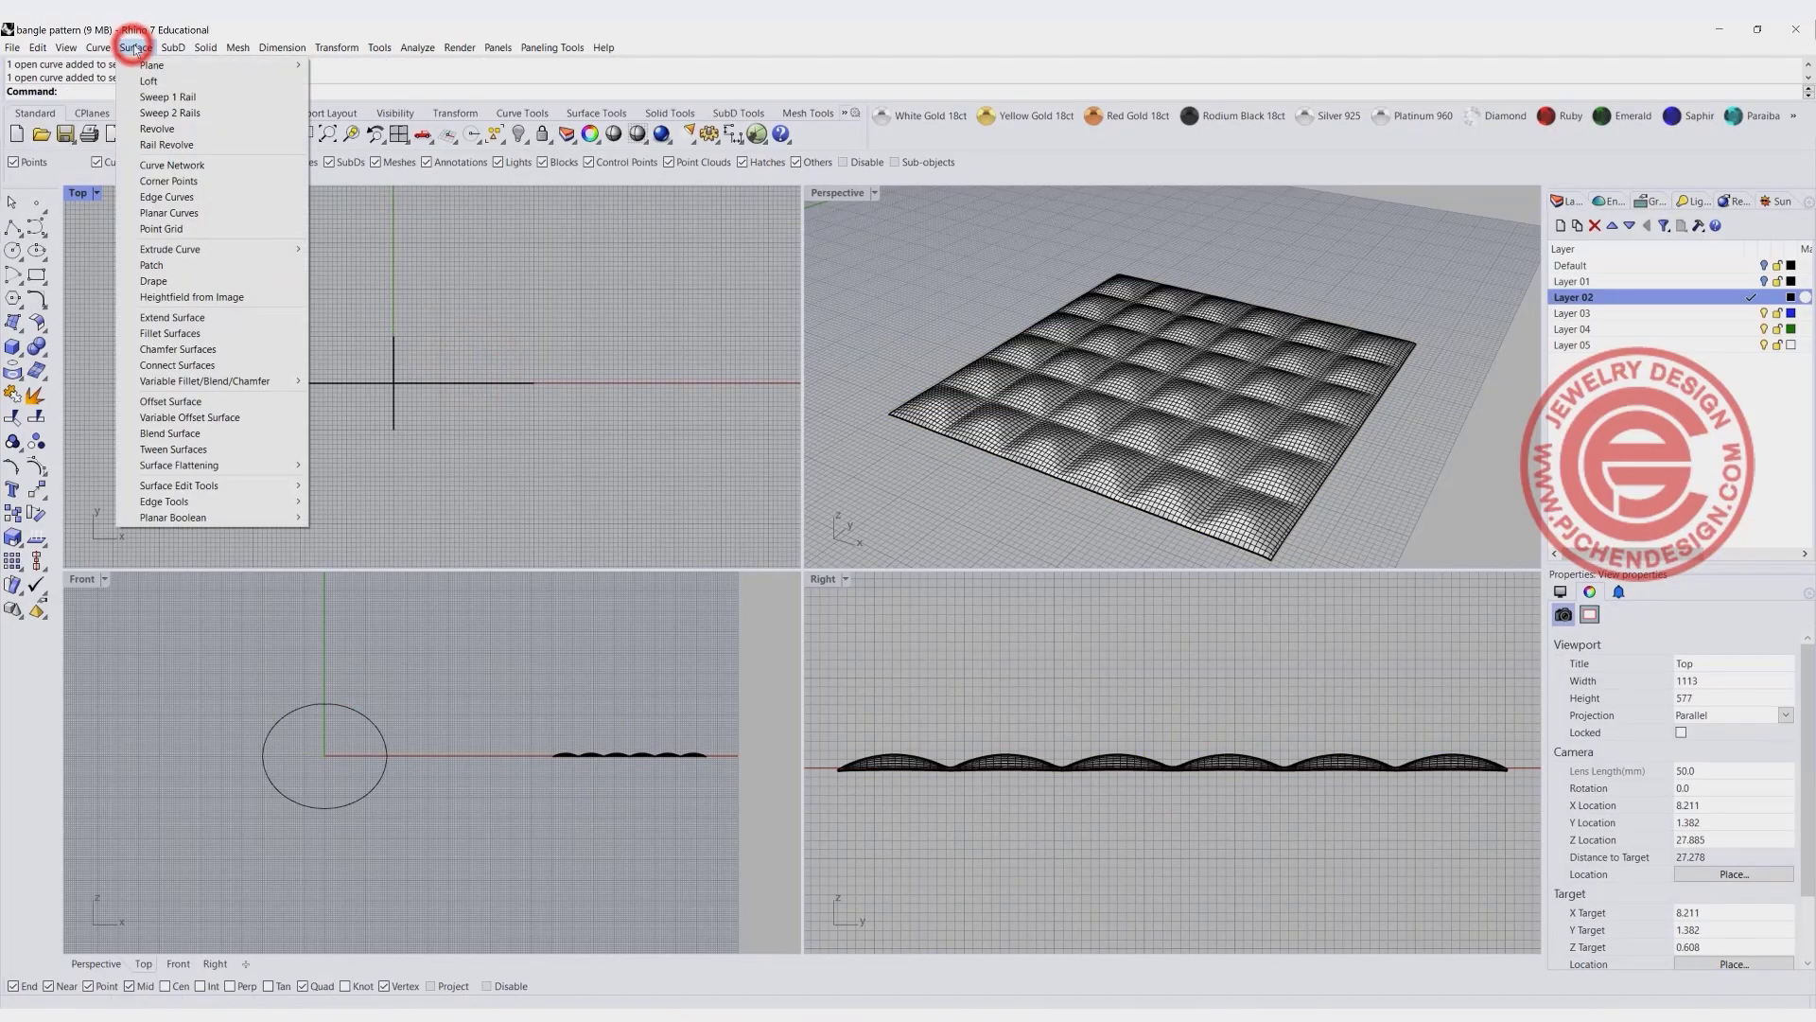
pyautogui.click(167, 98)
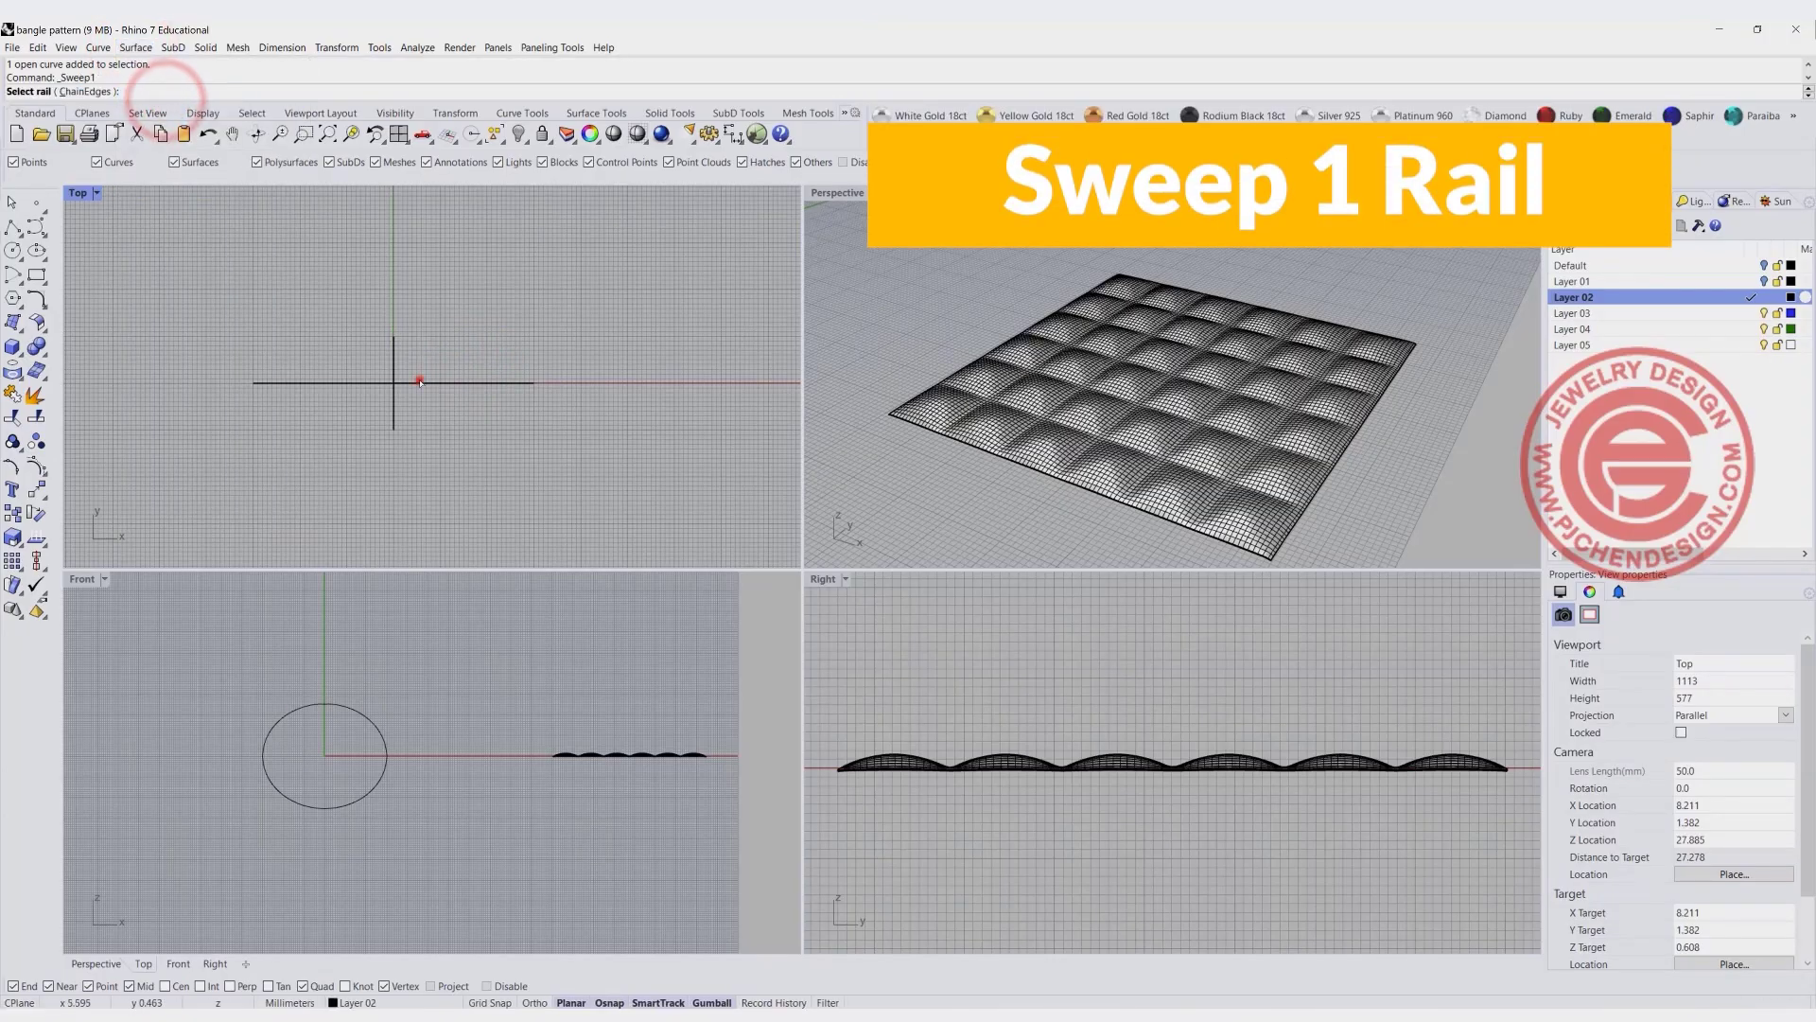
pyautogui.click(418, 382)
pyautogui.click(395, 350)
pyautogui.press('Return')
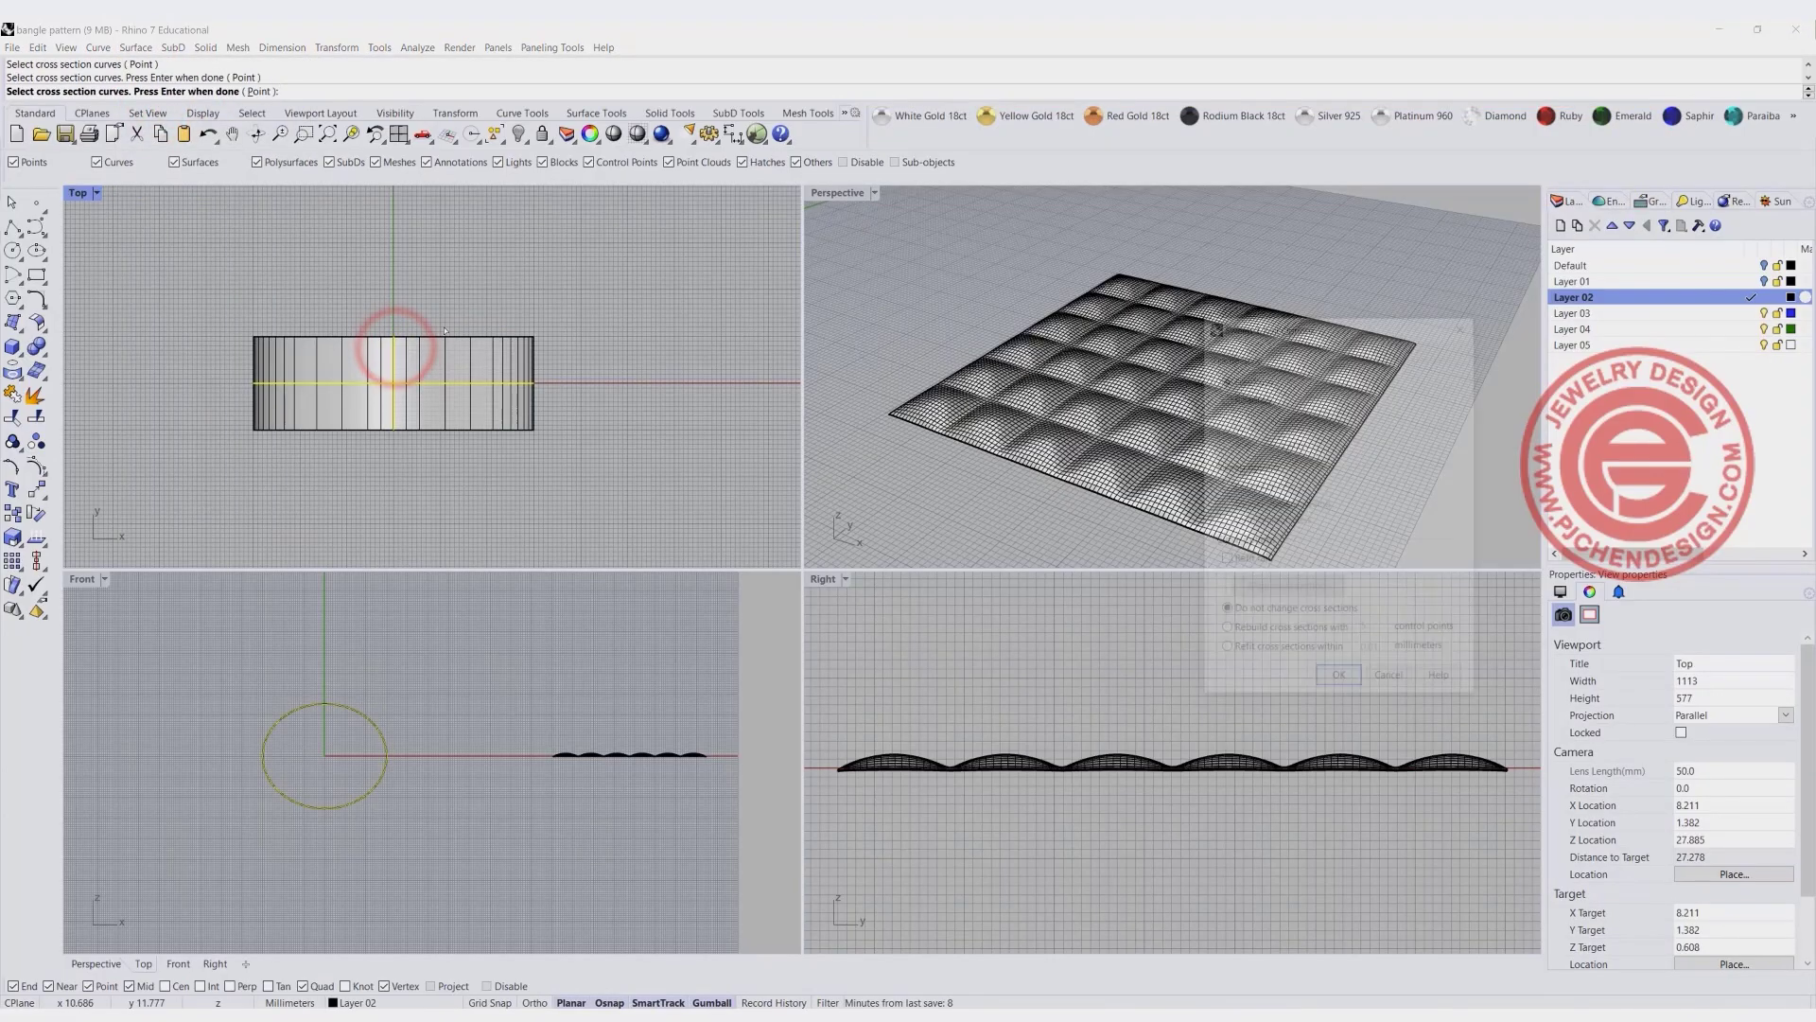
pyautogui.press('Return')
# - Scale the domed pattern surface from its upper corner so that its side length becomes 20 mm
pyautogui.scroll(-10, 474, 305)
pyautogui.moveTo(475, 305); pyautogui.dragTo(437, 353, button='right')
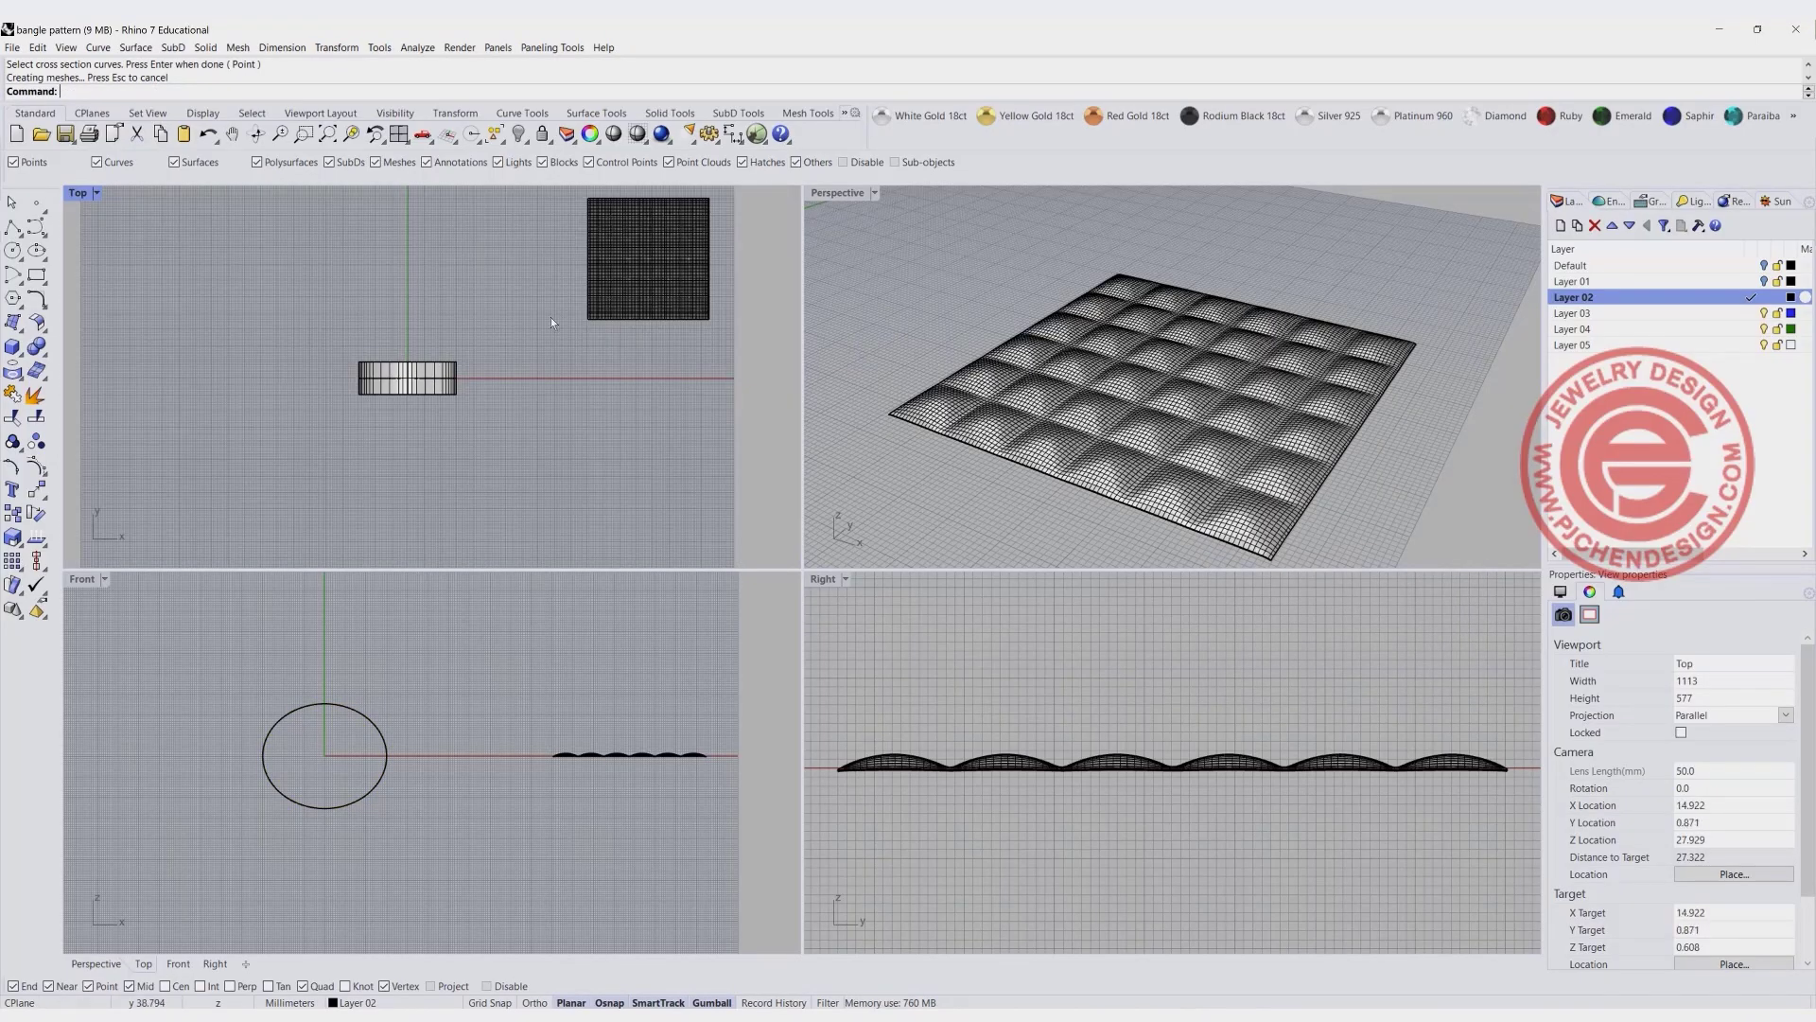
pyautogui.scroll(4, 621, 282)
pyautogui.moveTo(622, 282); pyautogui.dragTo(458, 312, button='right')
pyautogui.doubleClick(78, 192)
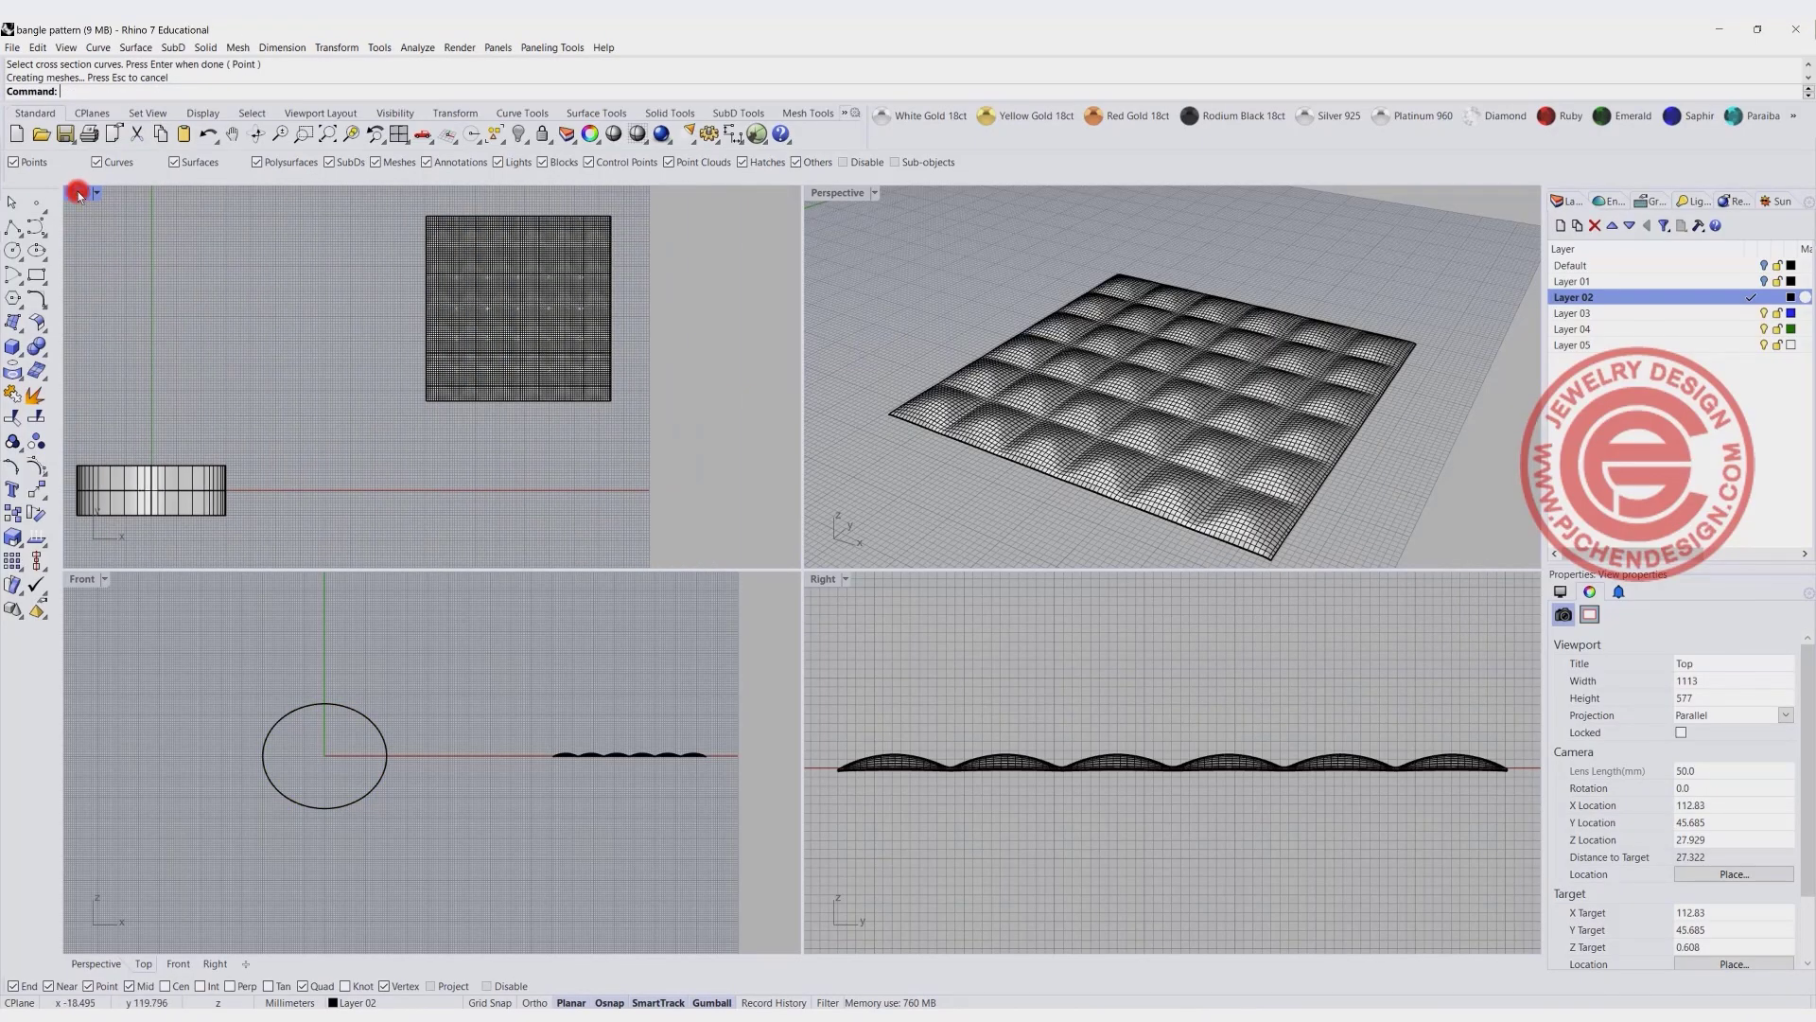
pyautogui.click(724, 355)
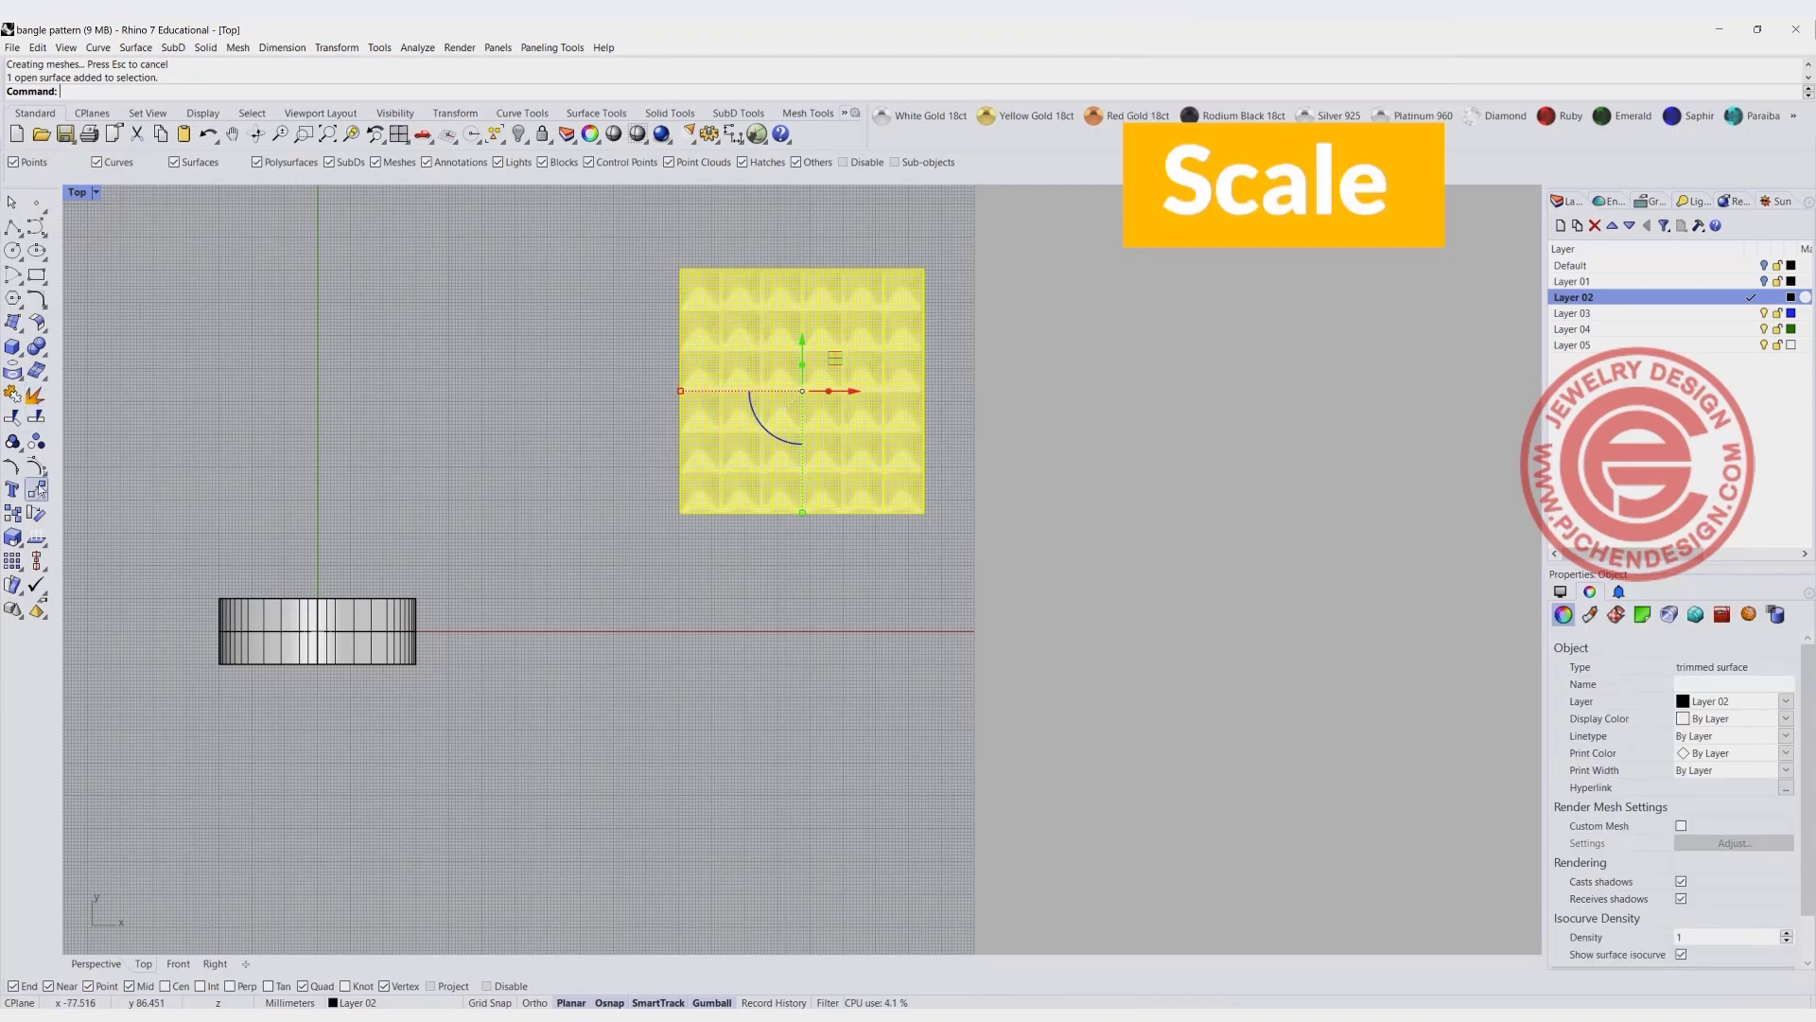
pyautogui.click(13, 536)
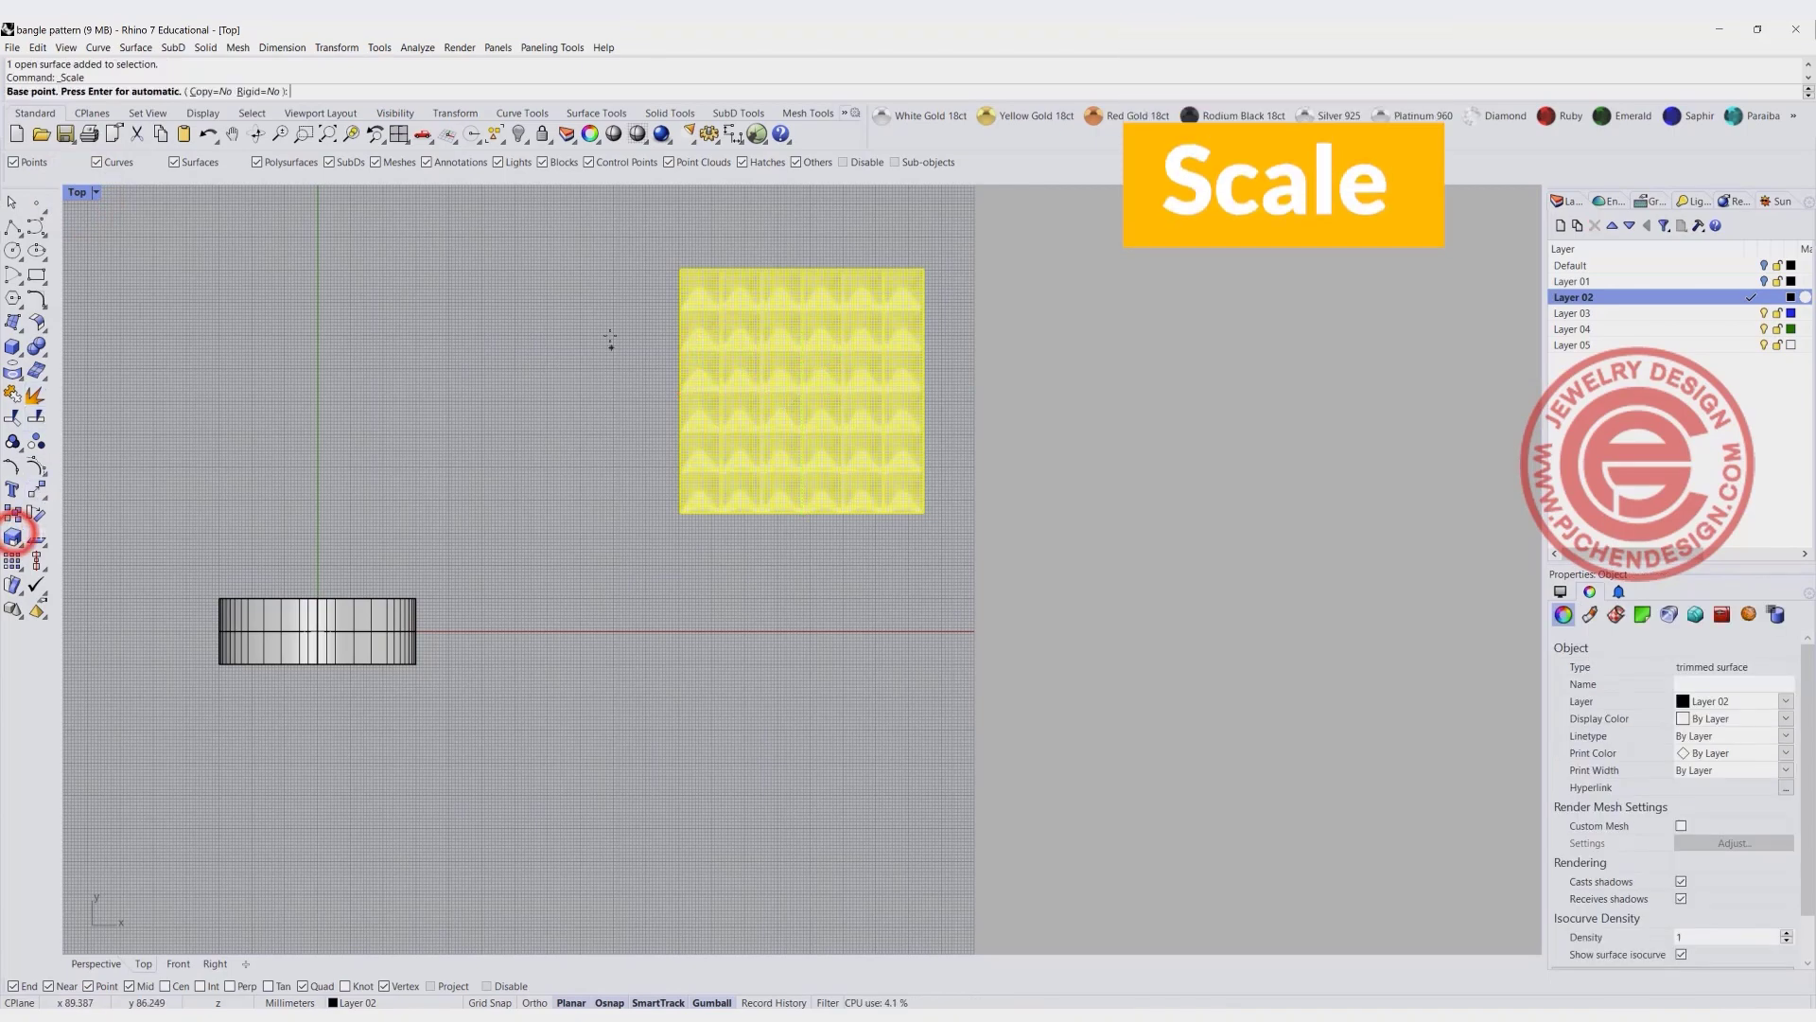
pyautogui.click(675, 266)
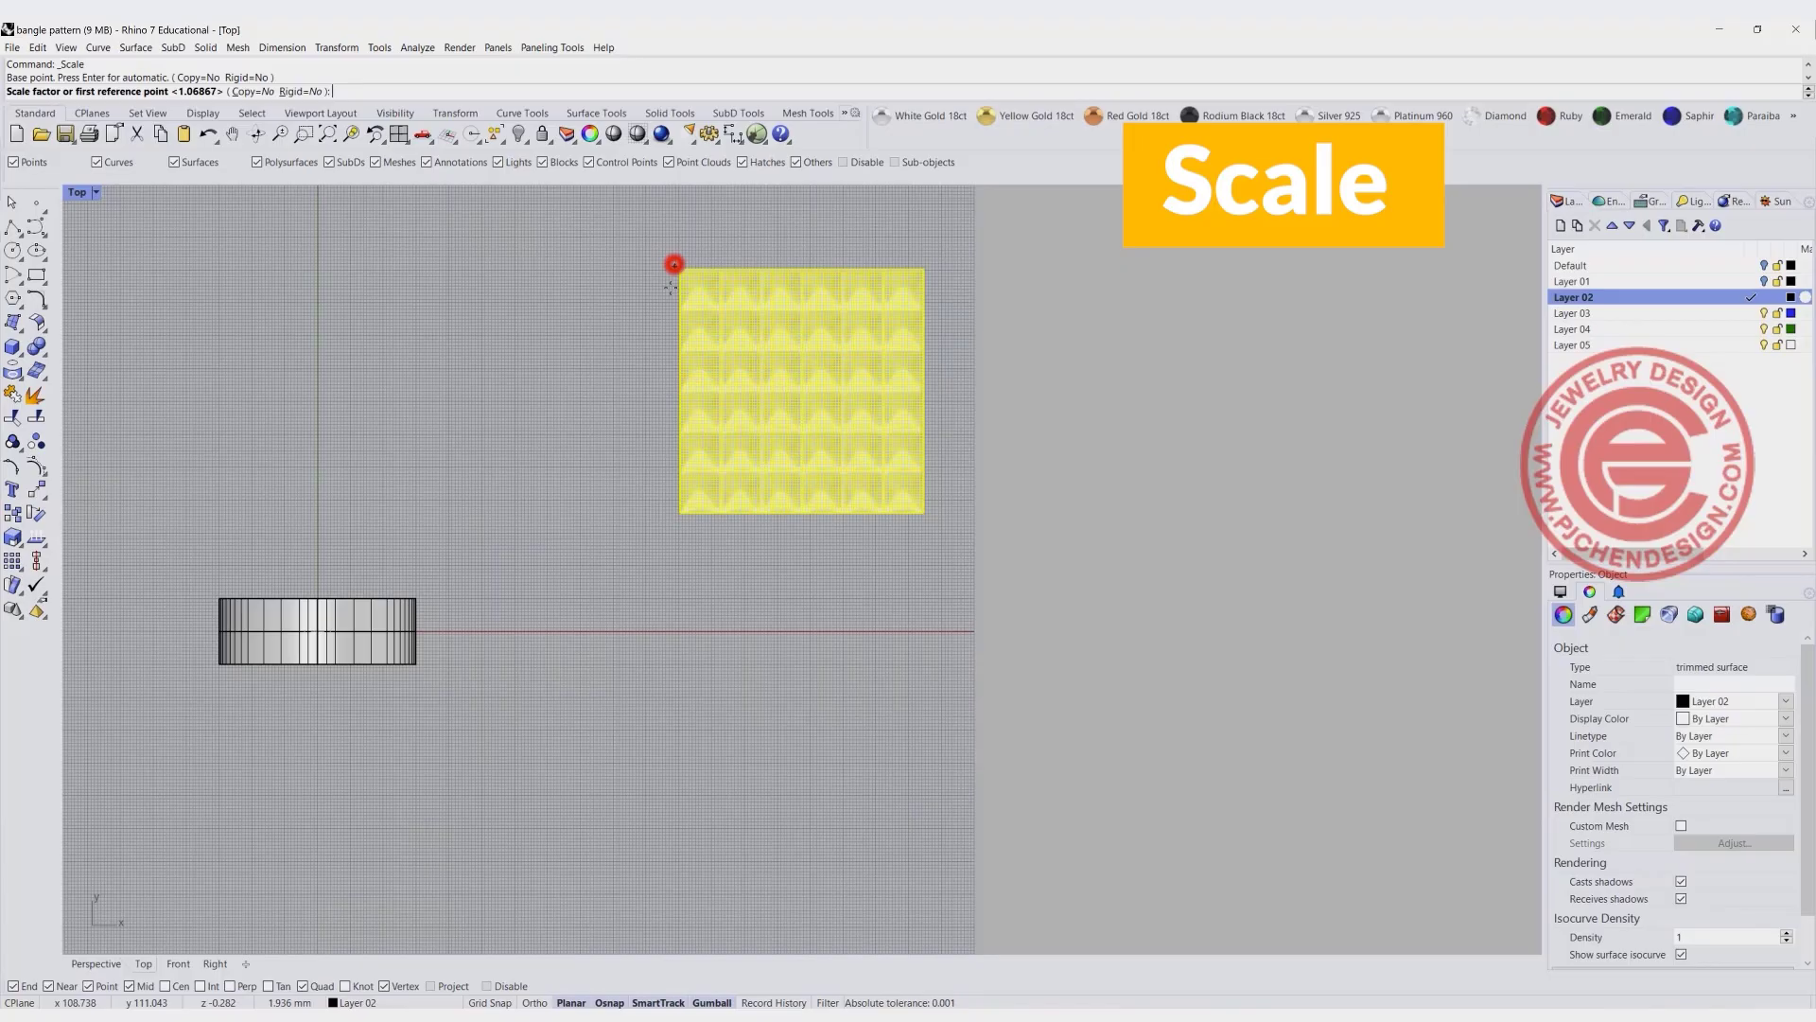
pyautogui.click(676, 514)
pyautogui.write('20')
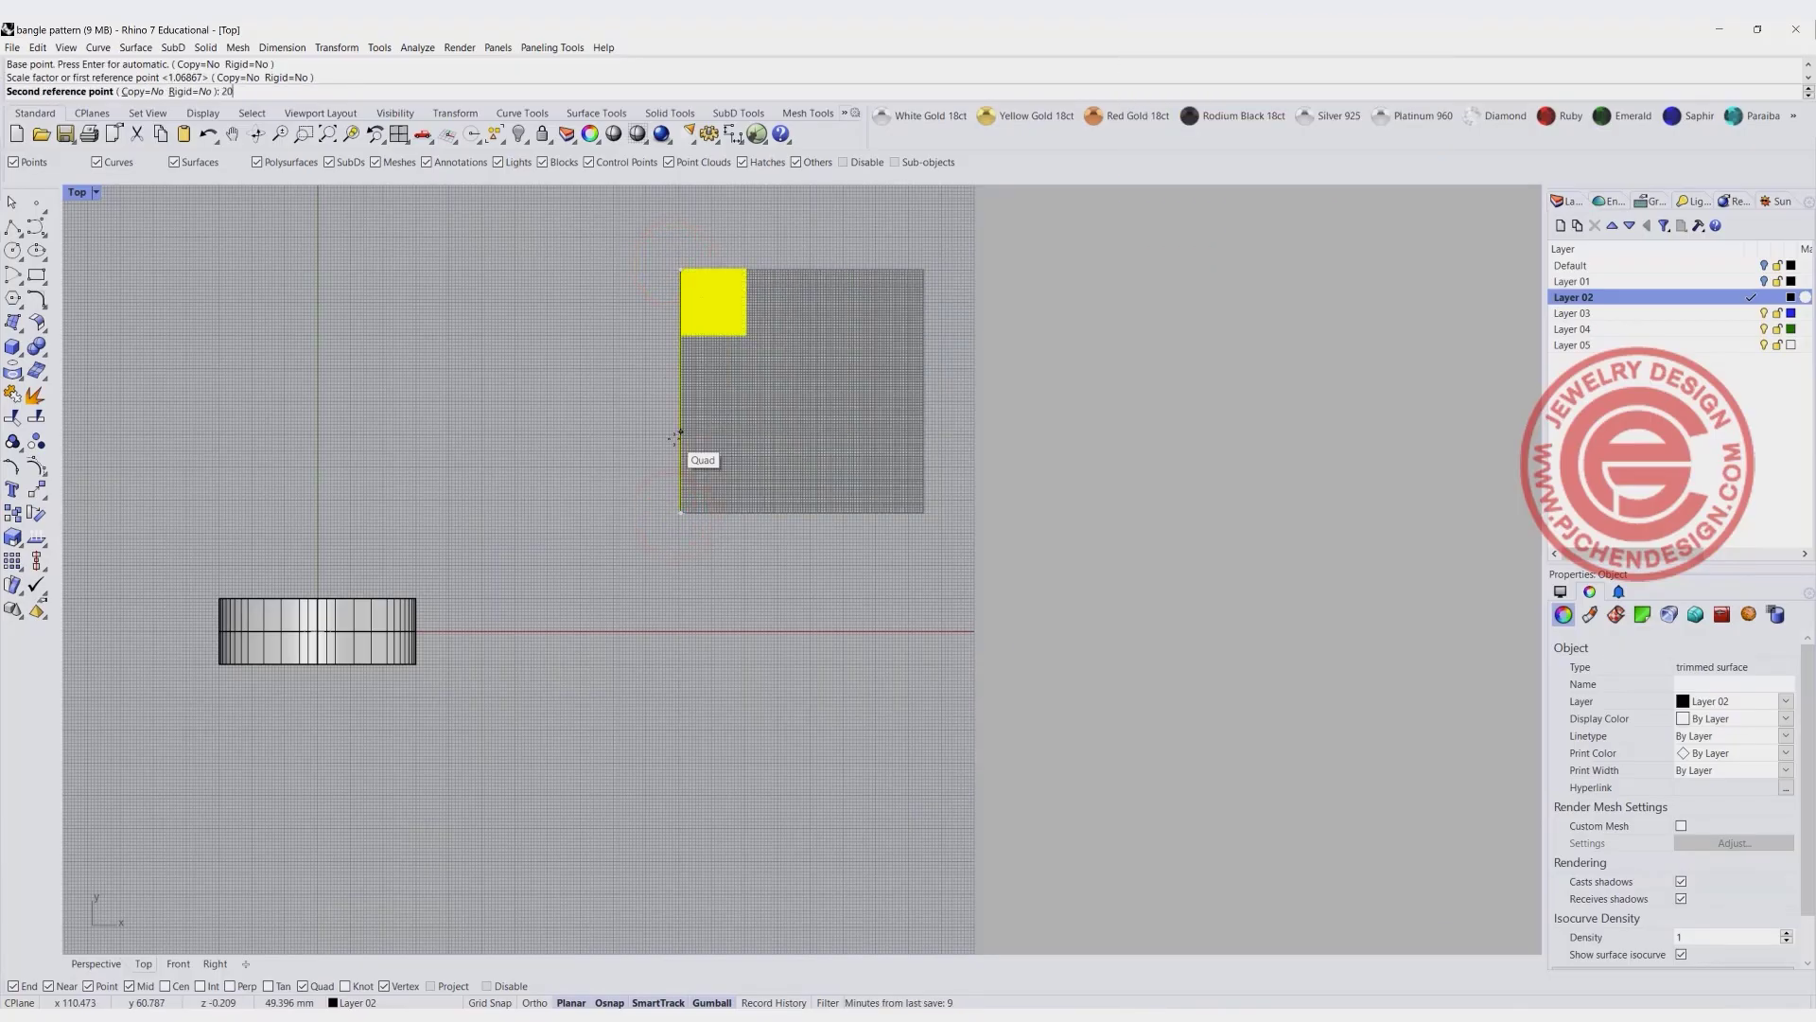
pyautogui.press('Return')
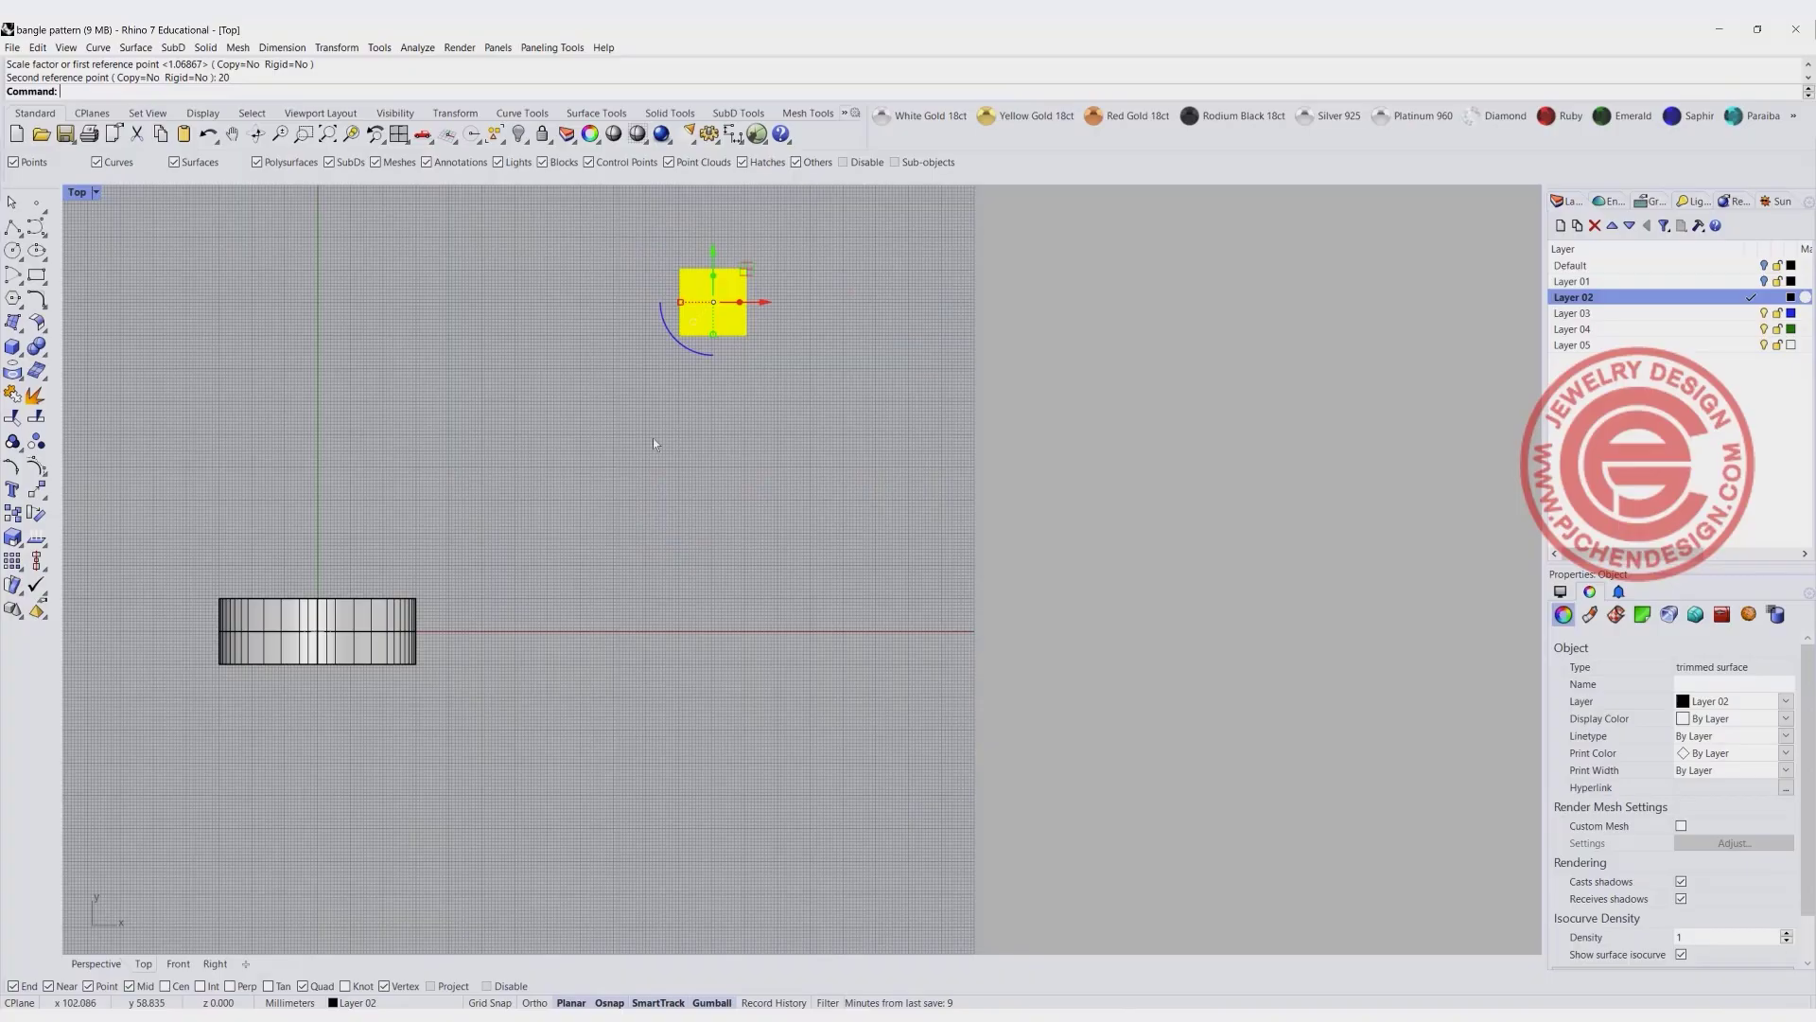
pyautogui.click(653, 441)
# - Create the bangle band's flattened UV outline with CreateUVCrv and move it below the domed pattern square
pyautogui.click(373, 603)
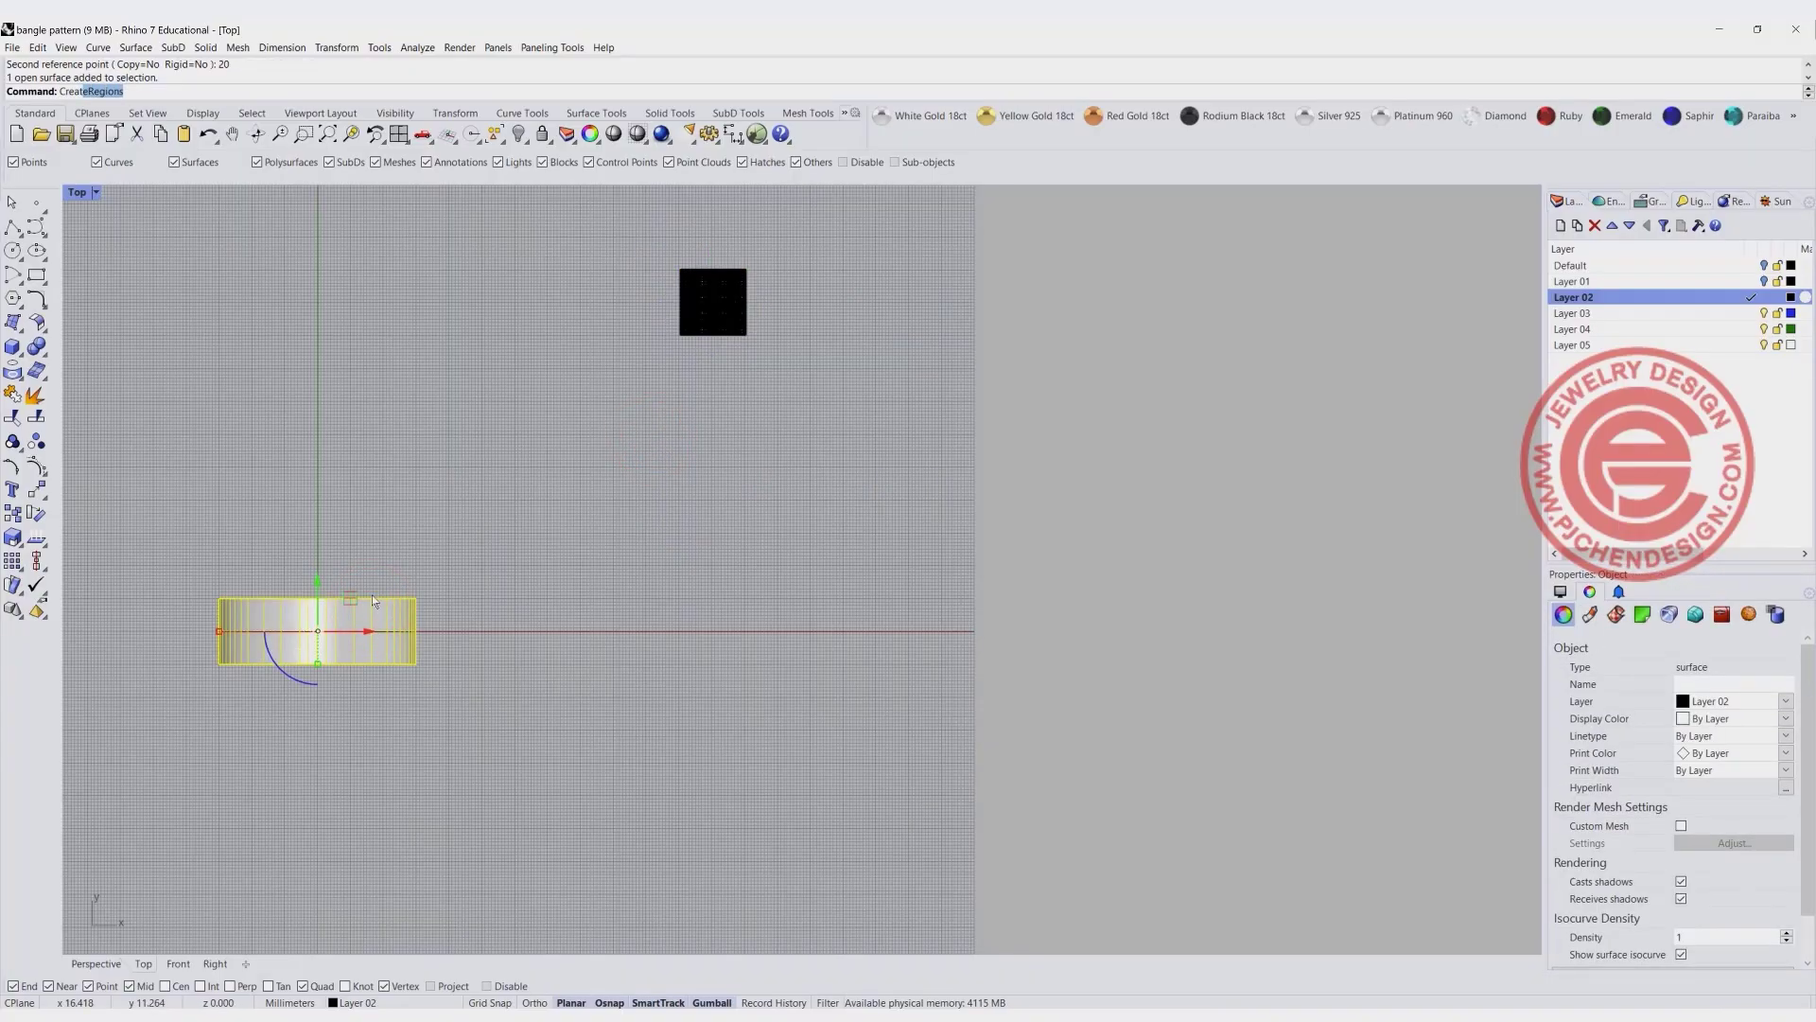
pyautogui.click(94, 134)
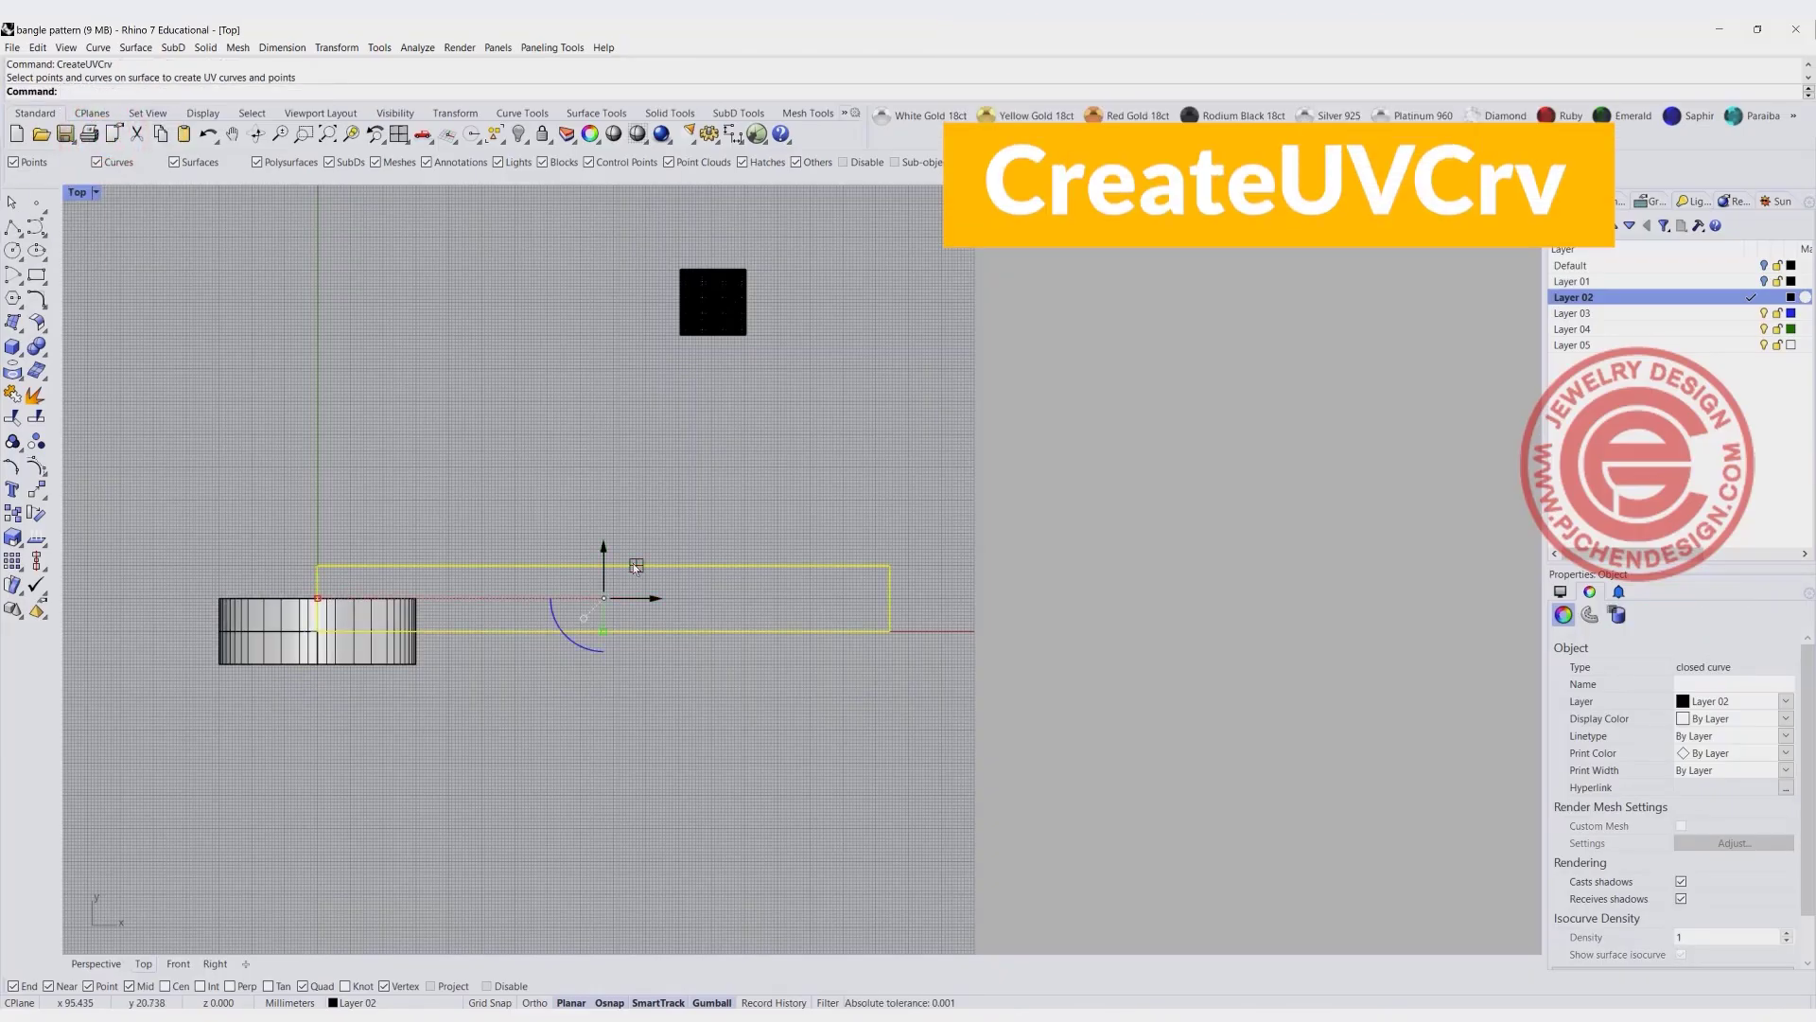
pyautogui.moveTo(636, 565); pyautogui.dragTo(705, 391)
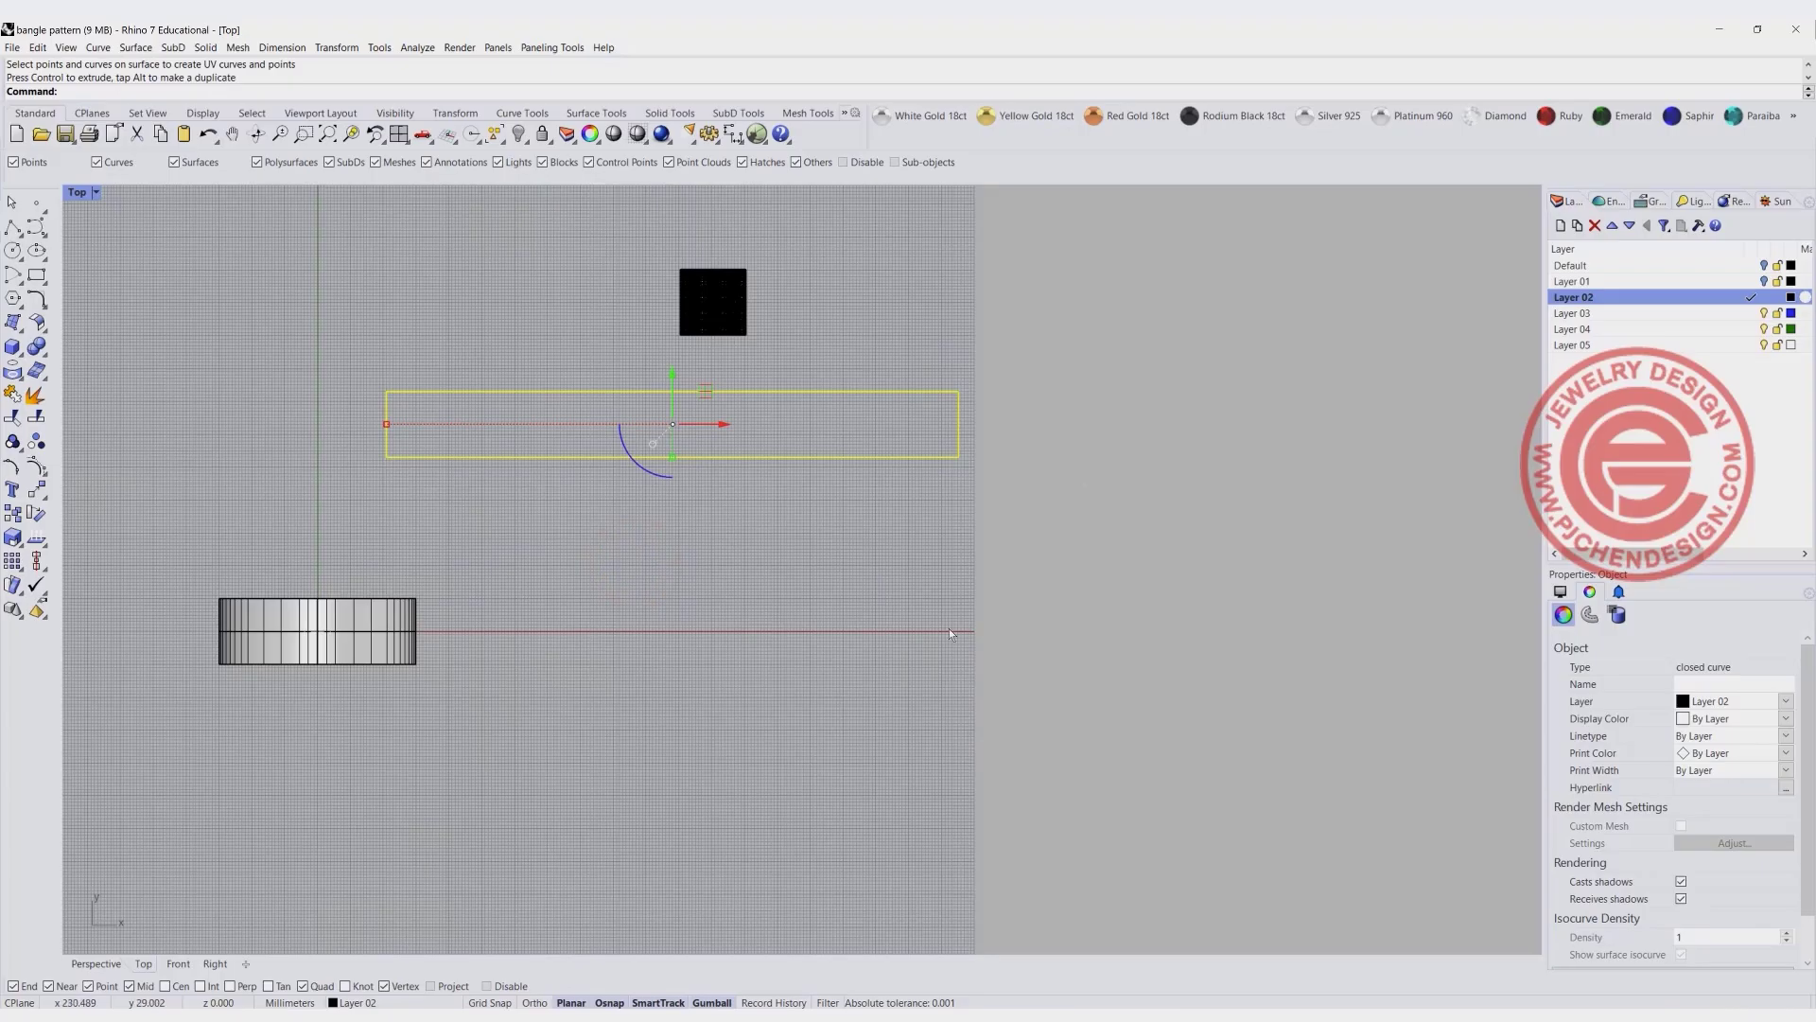
pyautogui.click(509, 564)
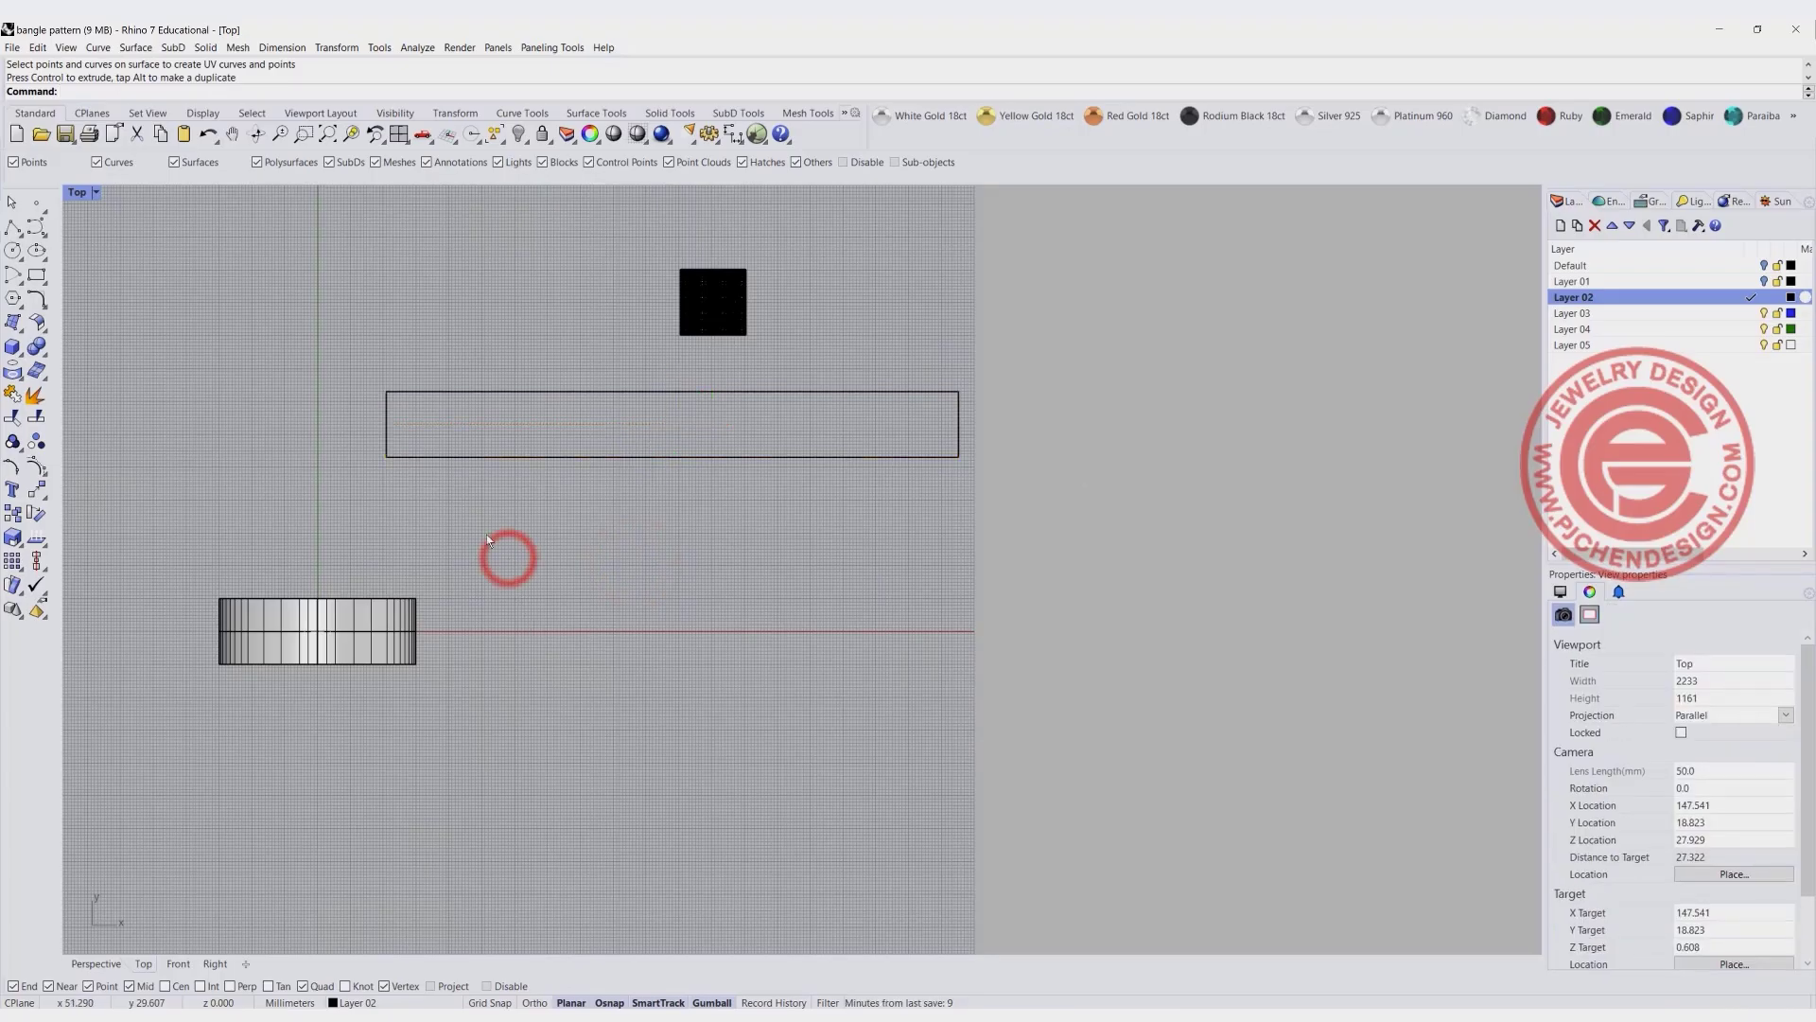
# - Compare the domed square and bangle band with the UV outline, and delete the outline rectangle in the enlarged Perspective view
pyautogui.click(713, 301)
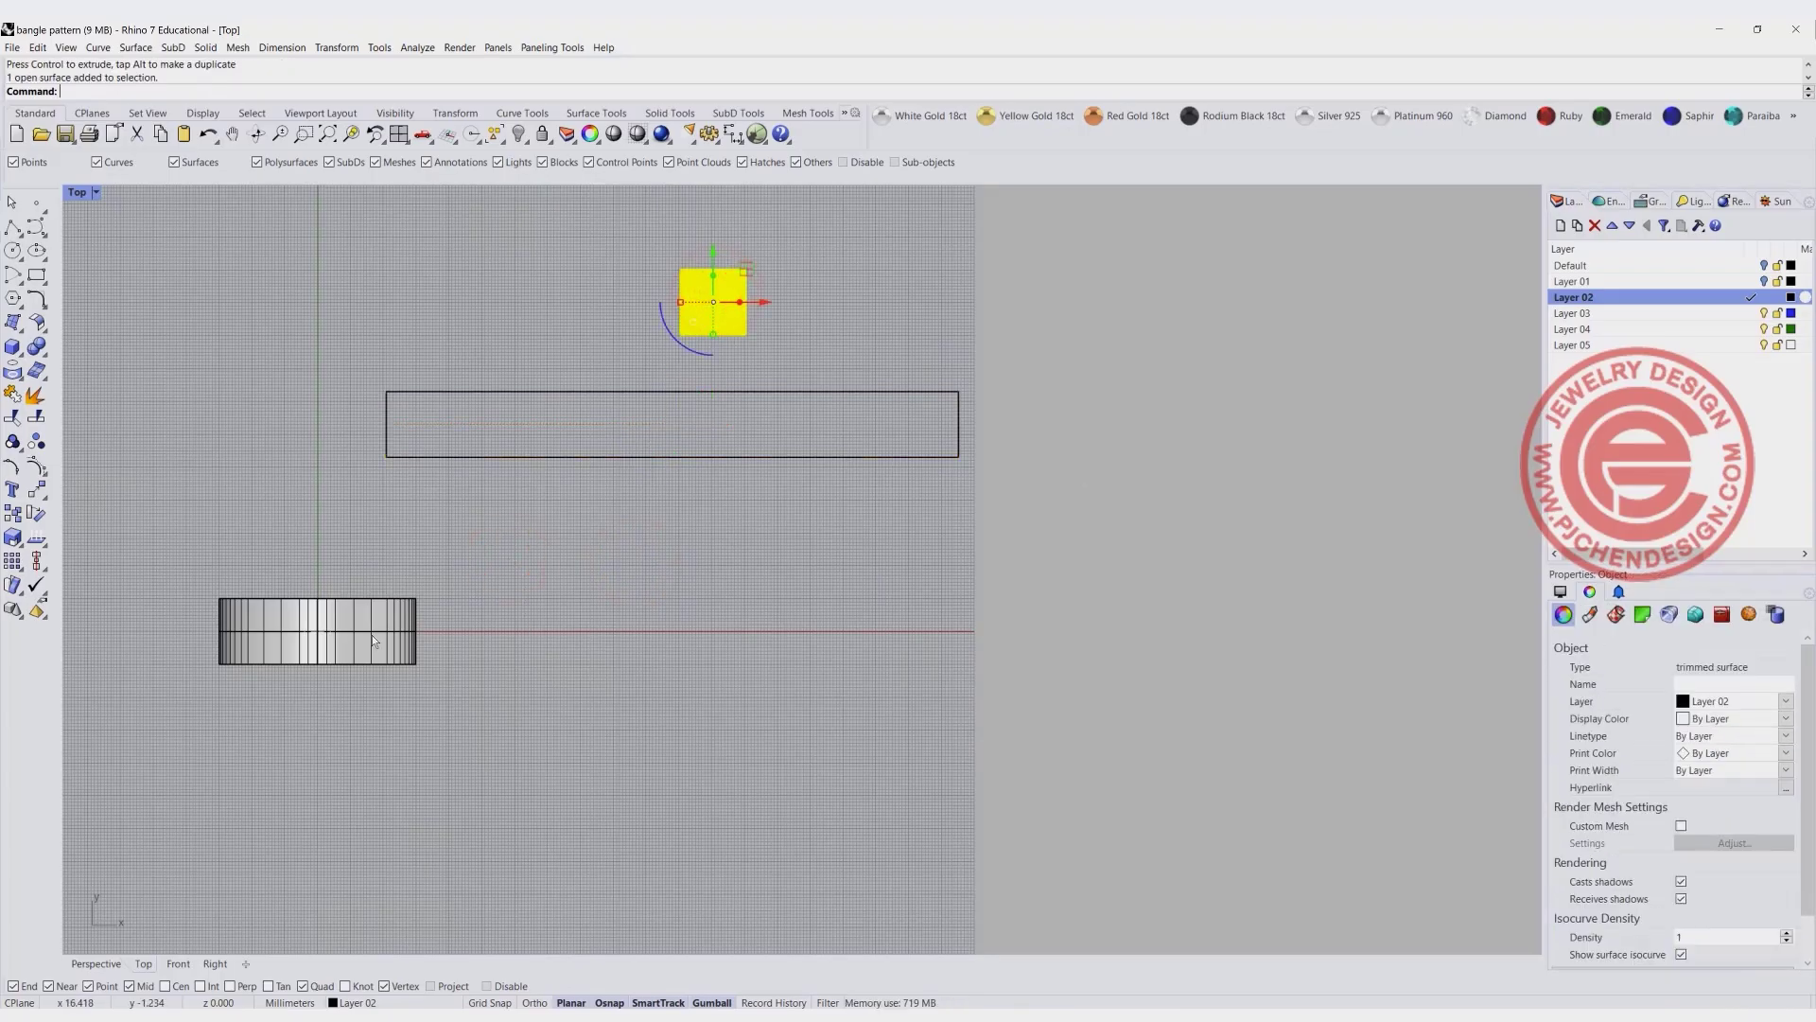
pyautogui.click(385, 609)
pyautogui.click(554, 493)
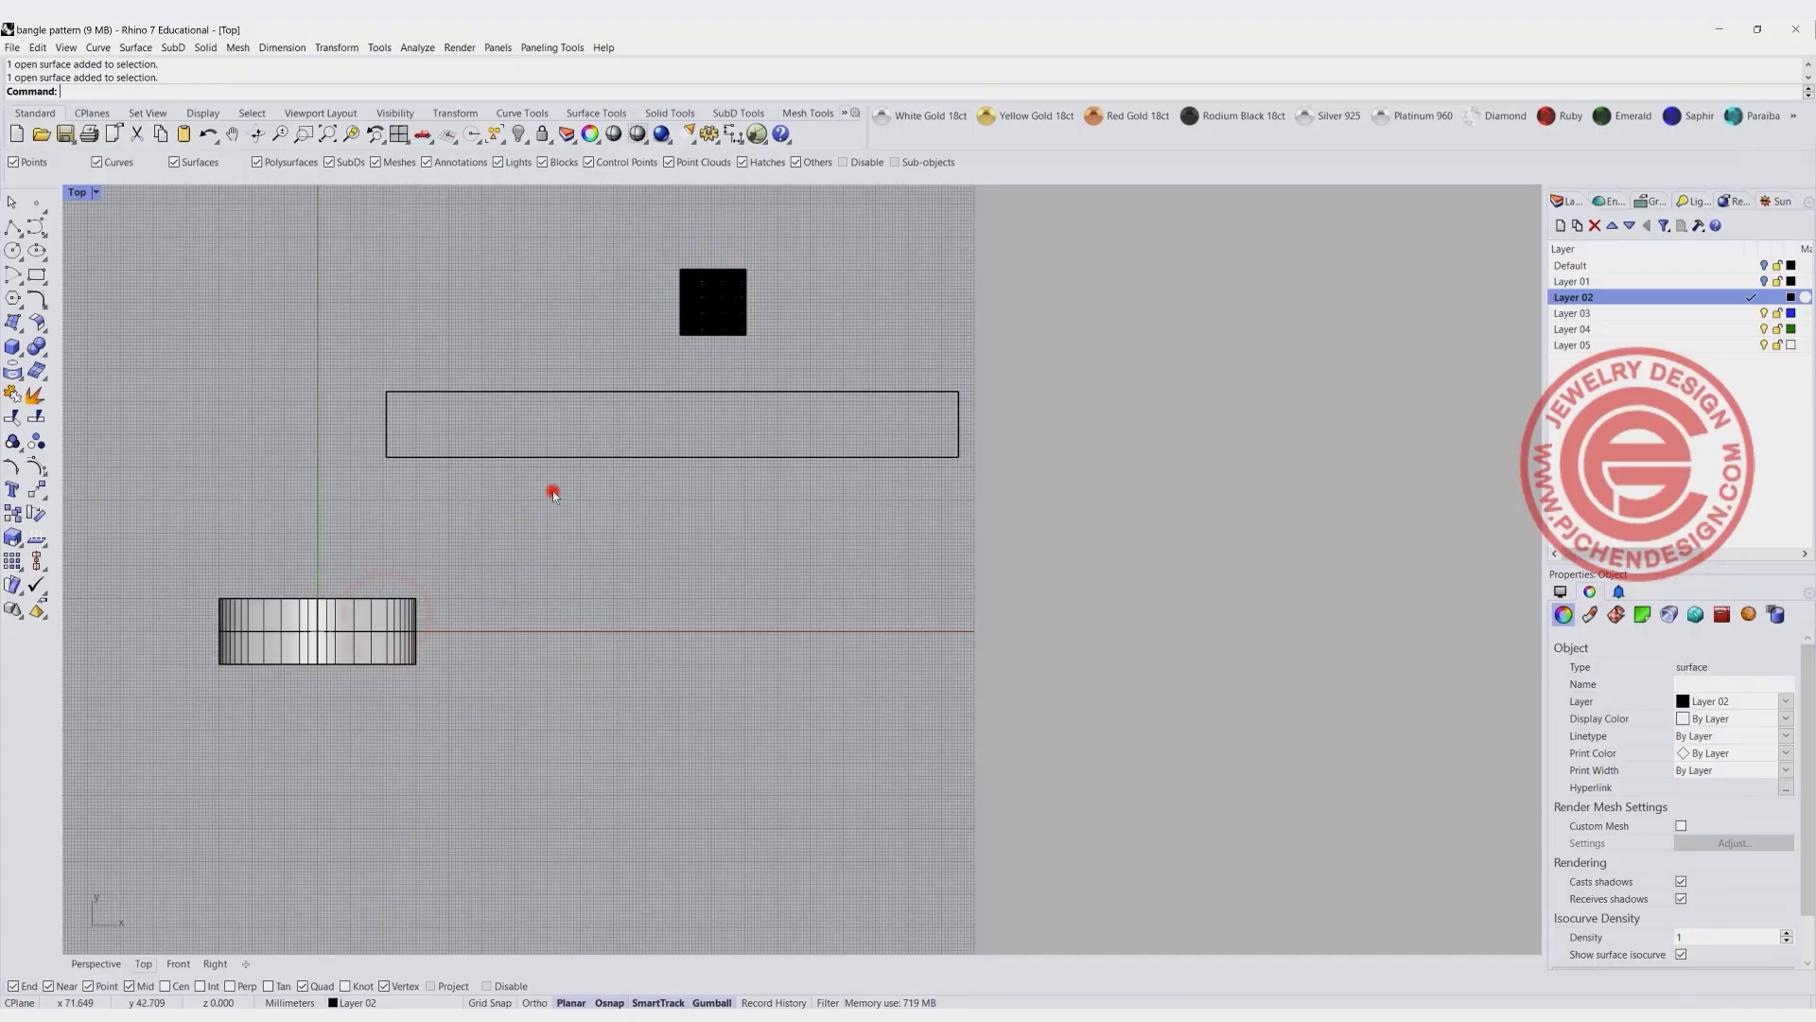
pyautogui.click(519, 391)
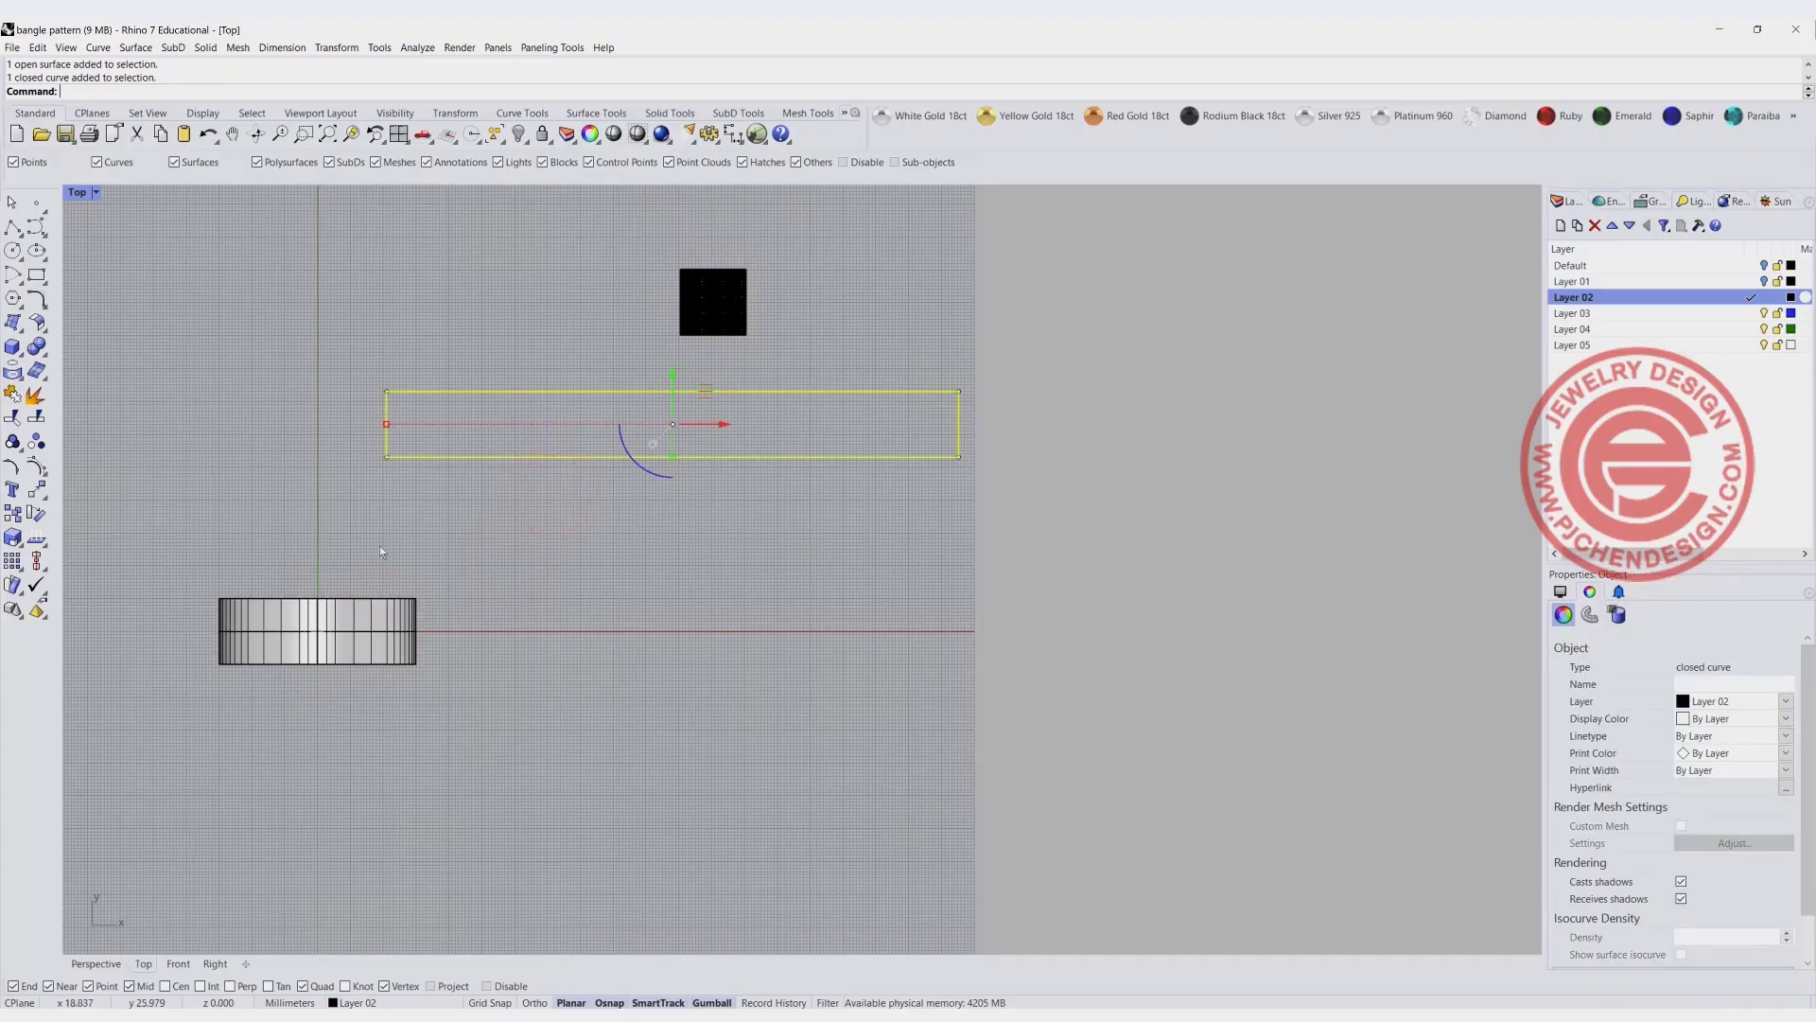
pyautogui.doubleClick(75, 192)
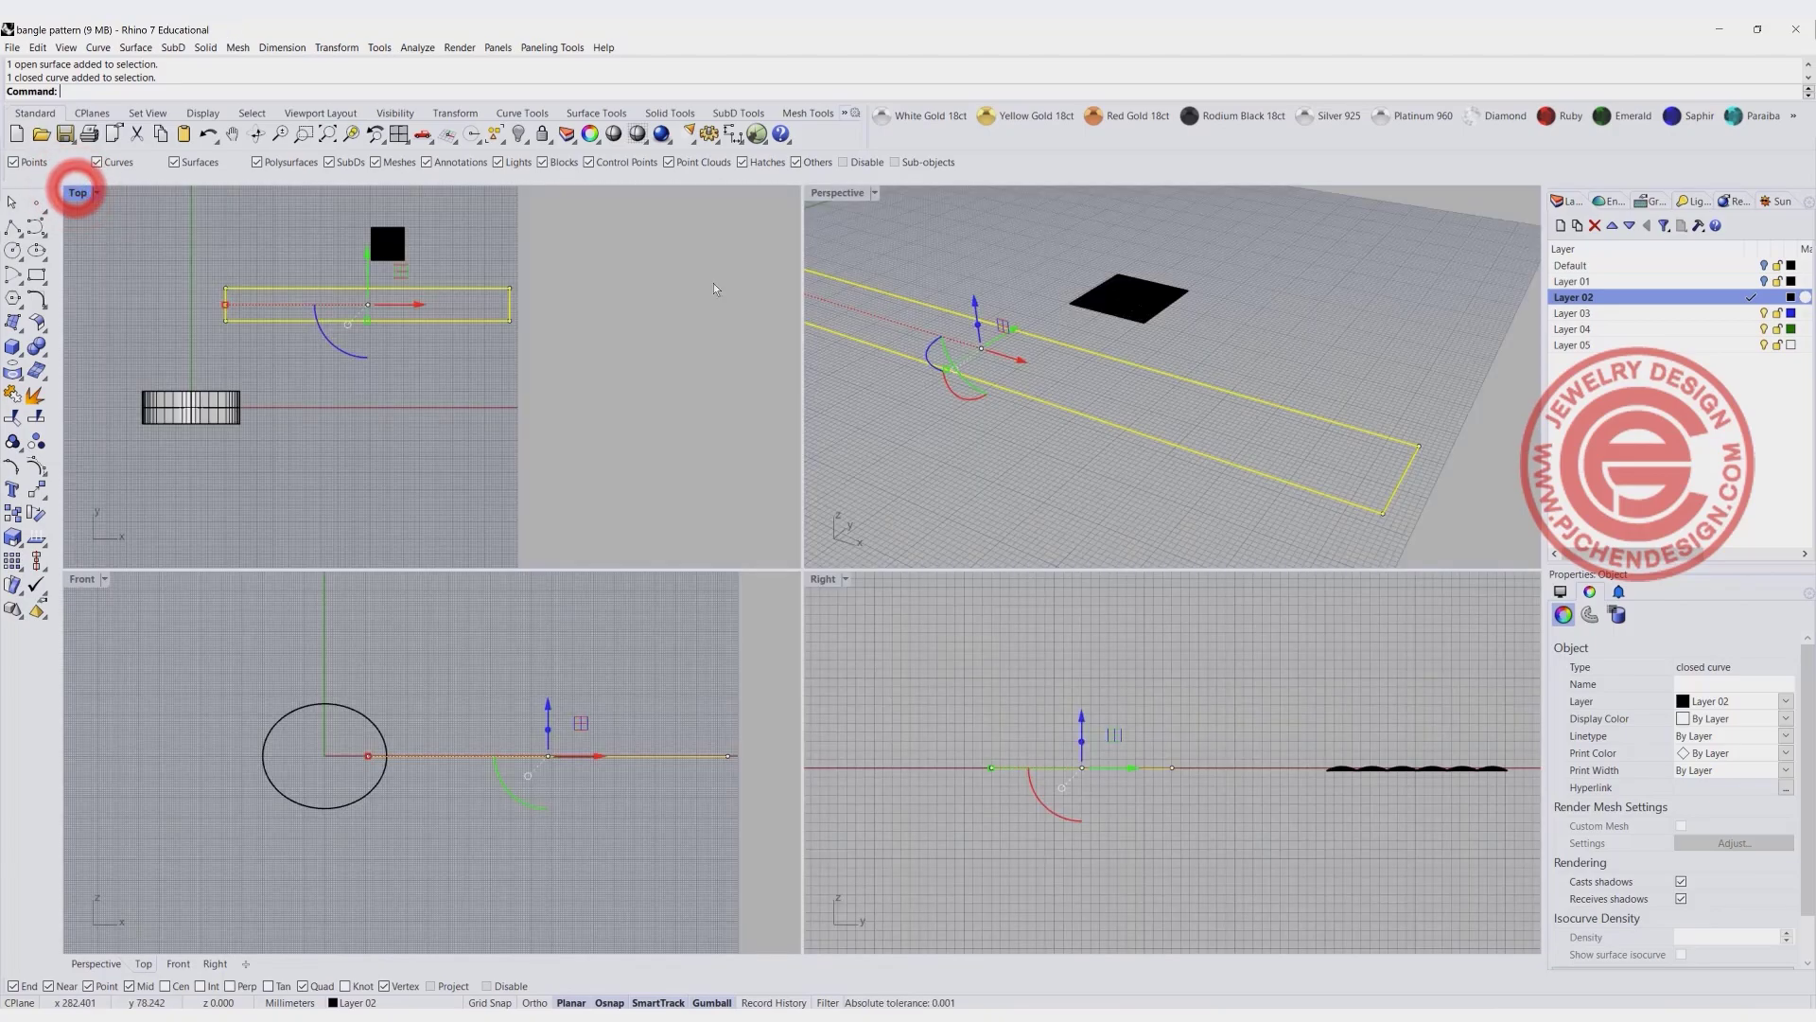
pyautogui.doubleClick(838, 192)
pyautogui.scroll(-5, 524, 480)
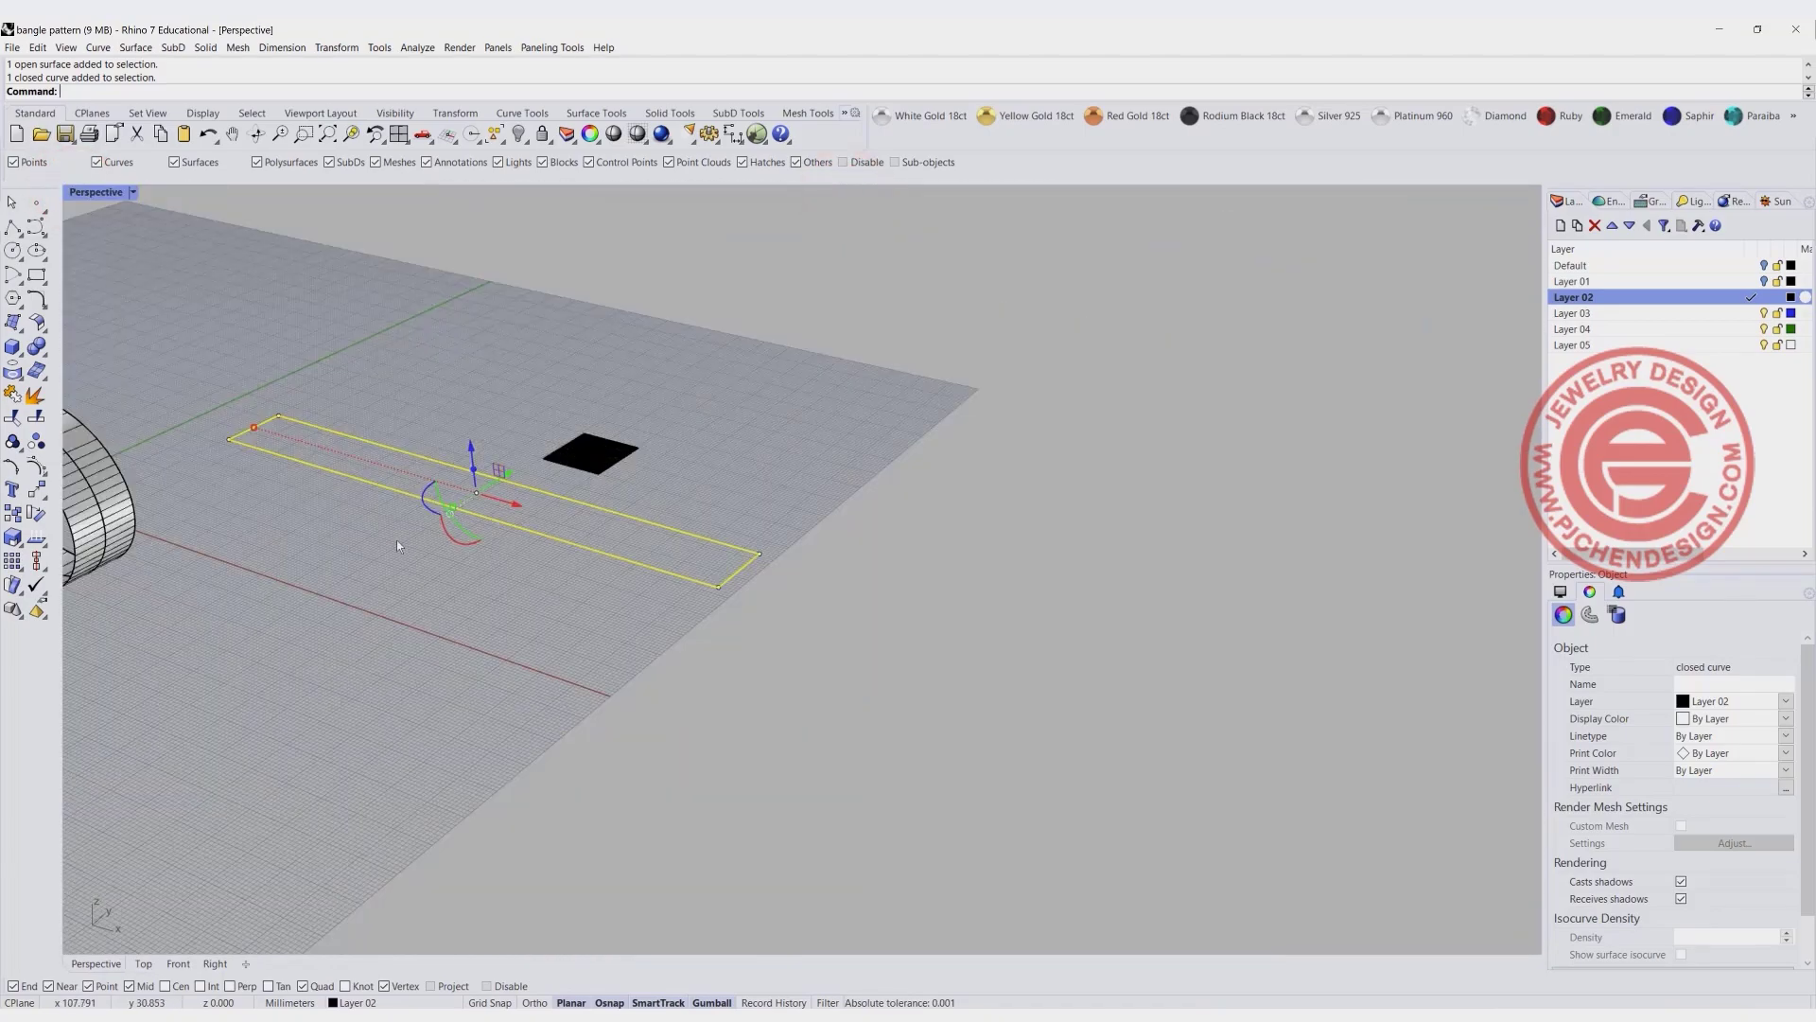
pyautogui.moveTo(398, 542); pyautogui.dragTo(335, 390)
pyautogui.press('Delete')
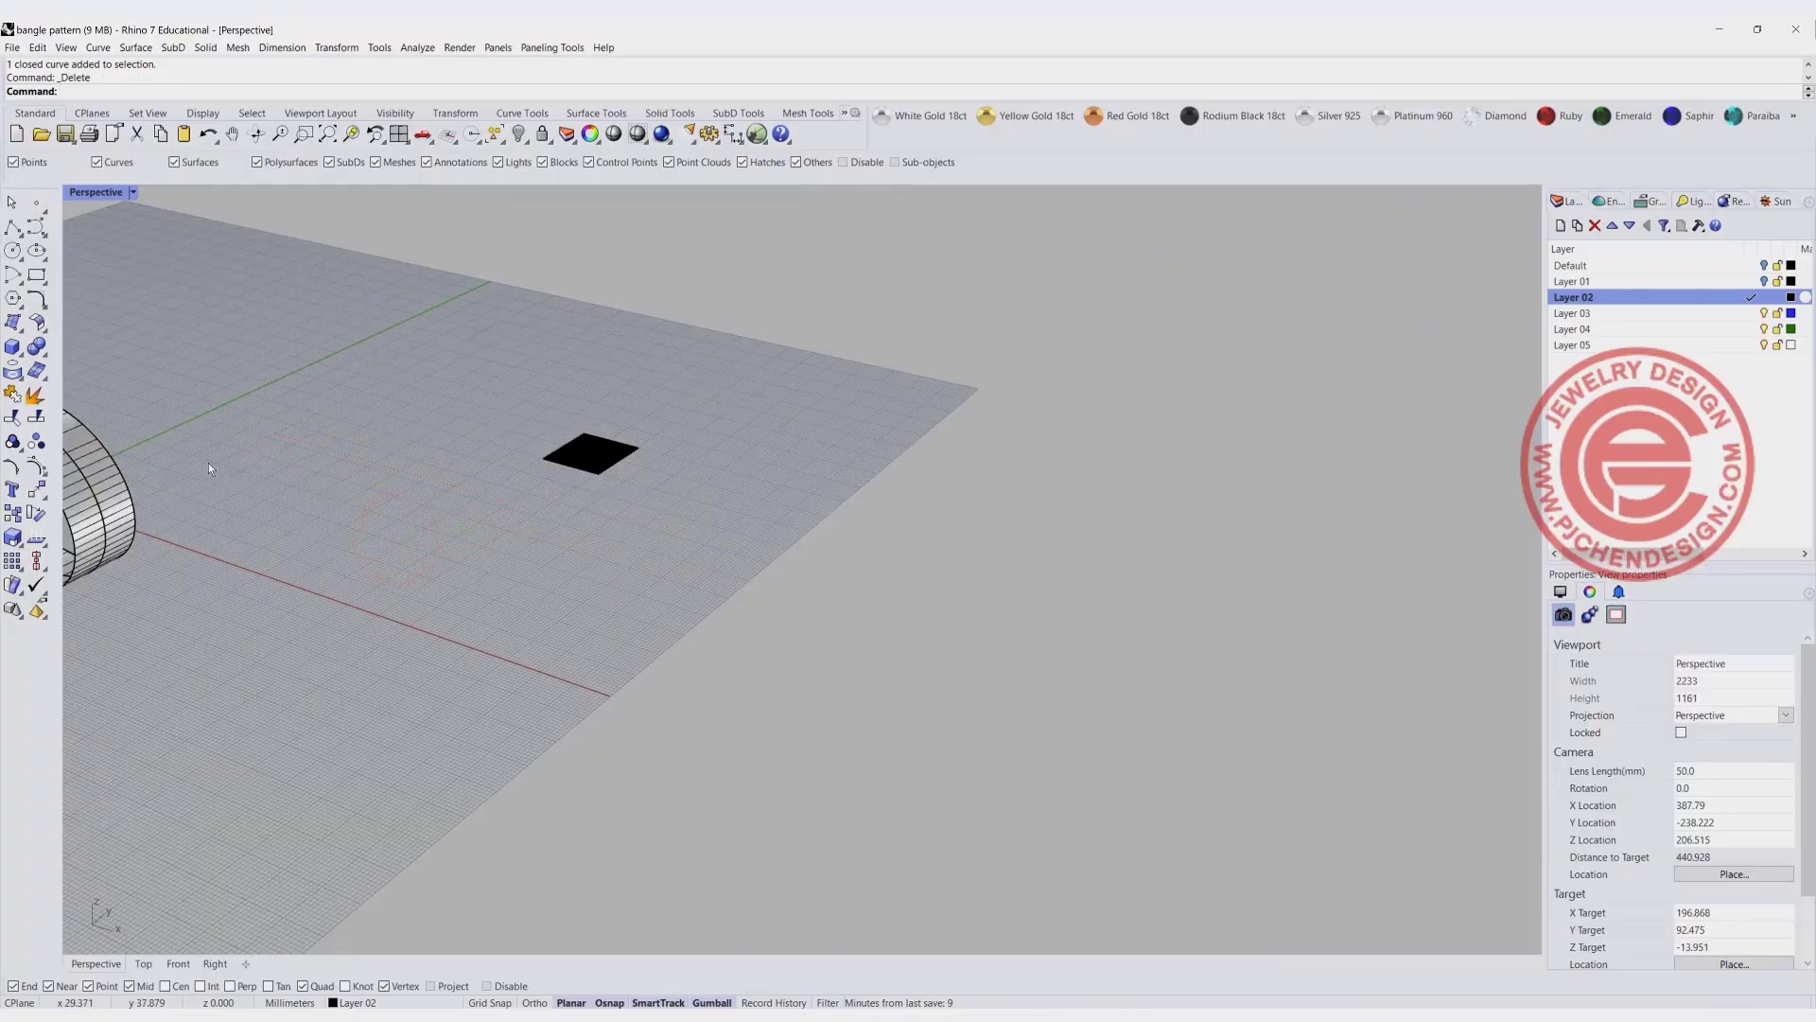
# - Delete the swept bangle band surface, keeping its ellipse rail and straight profile line
pyautogui.keyDown('shift'); pyautogui.moveTo(242, 430); pyautogui.dragTo(480, 409, button='right'); pyautogui.keyUp('shift')
pyautogui.click(351, 425)
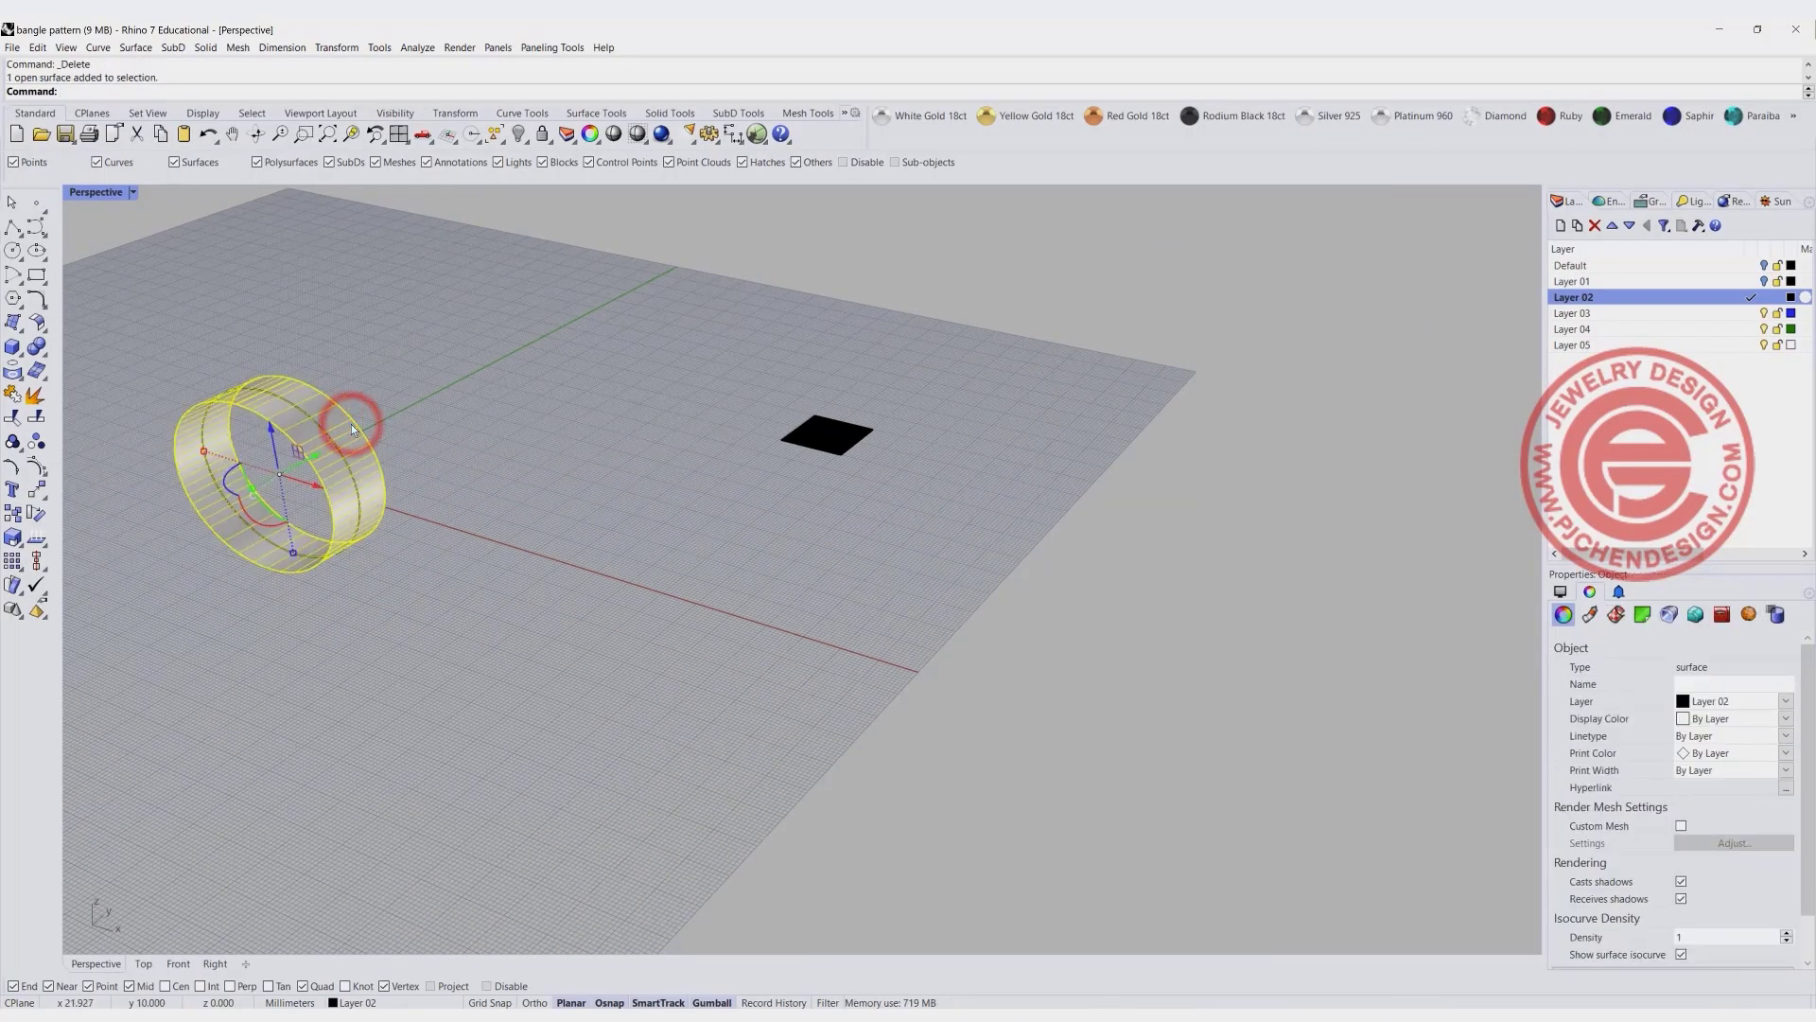
pyautogui.press('Delete')
# - Rebuild the straight profile line in the Right view with a point count of 5 and degree 3
pyautogui.click(275, 381)
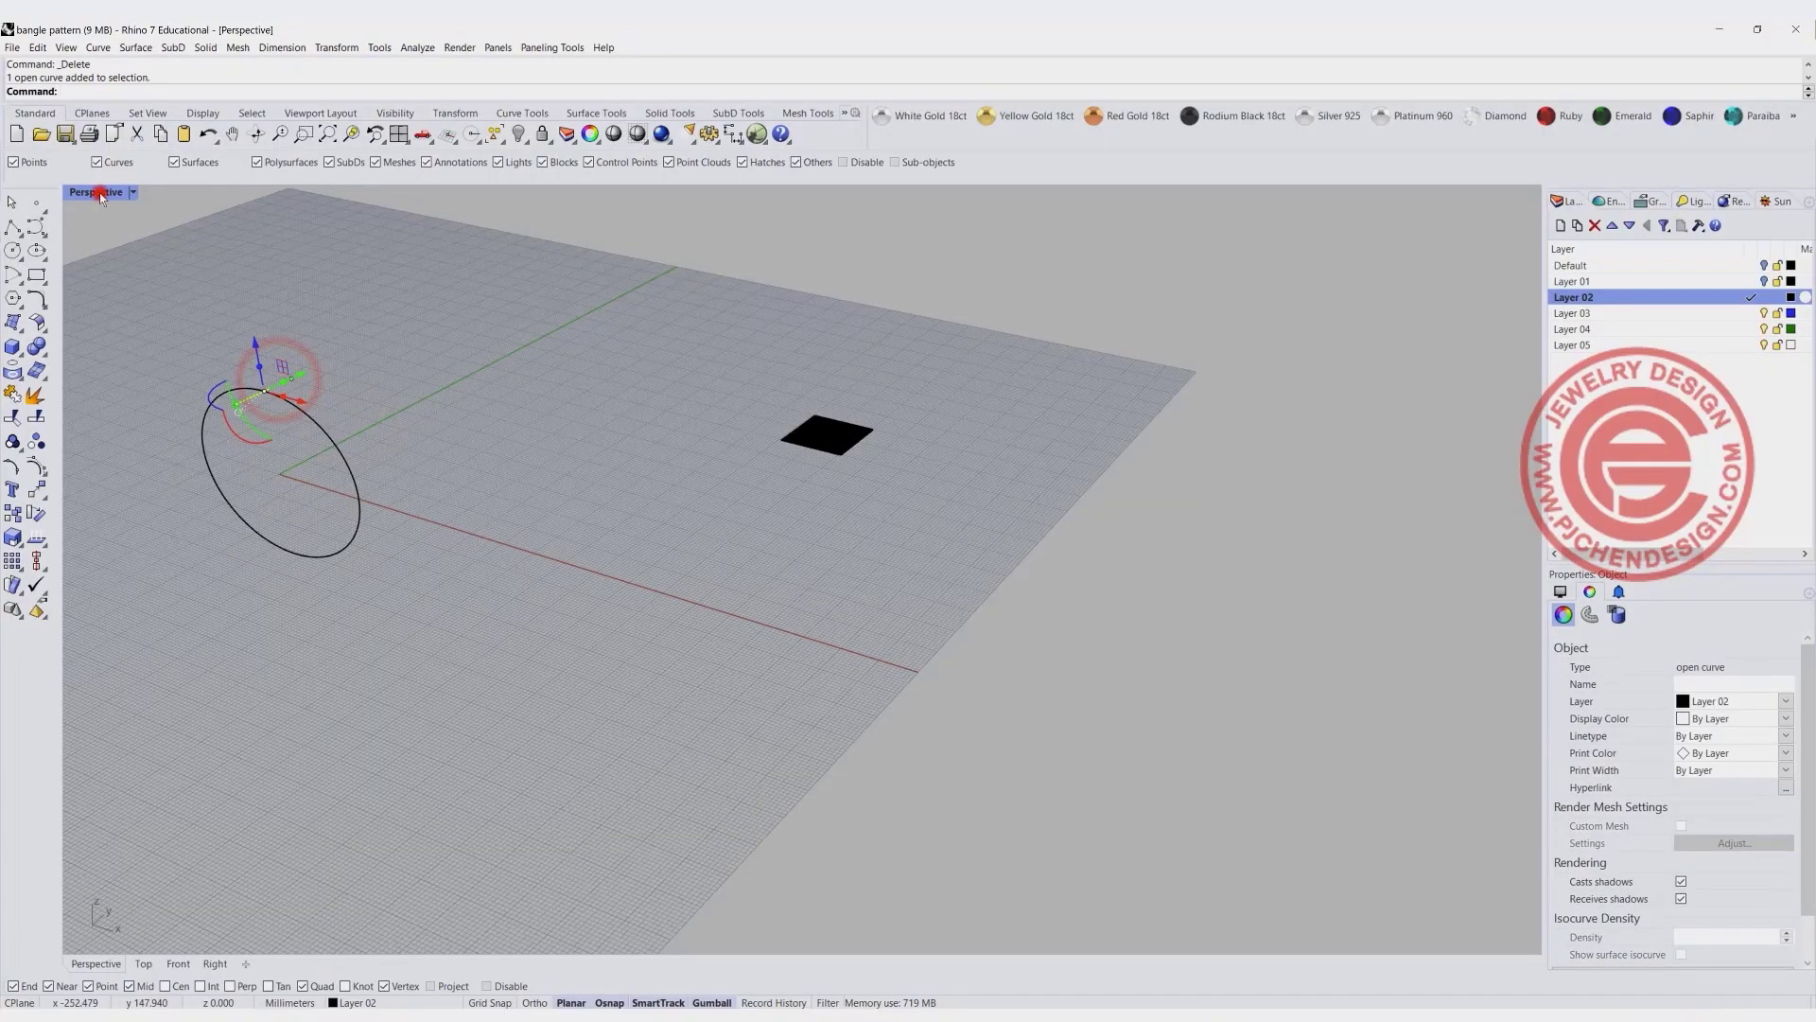
pyautogui.doubleClick(96, 192)
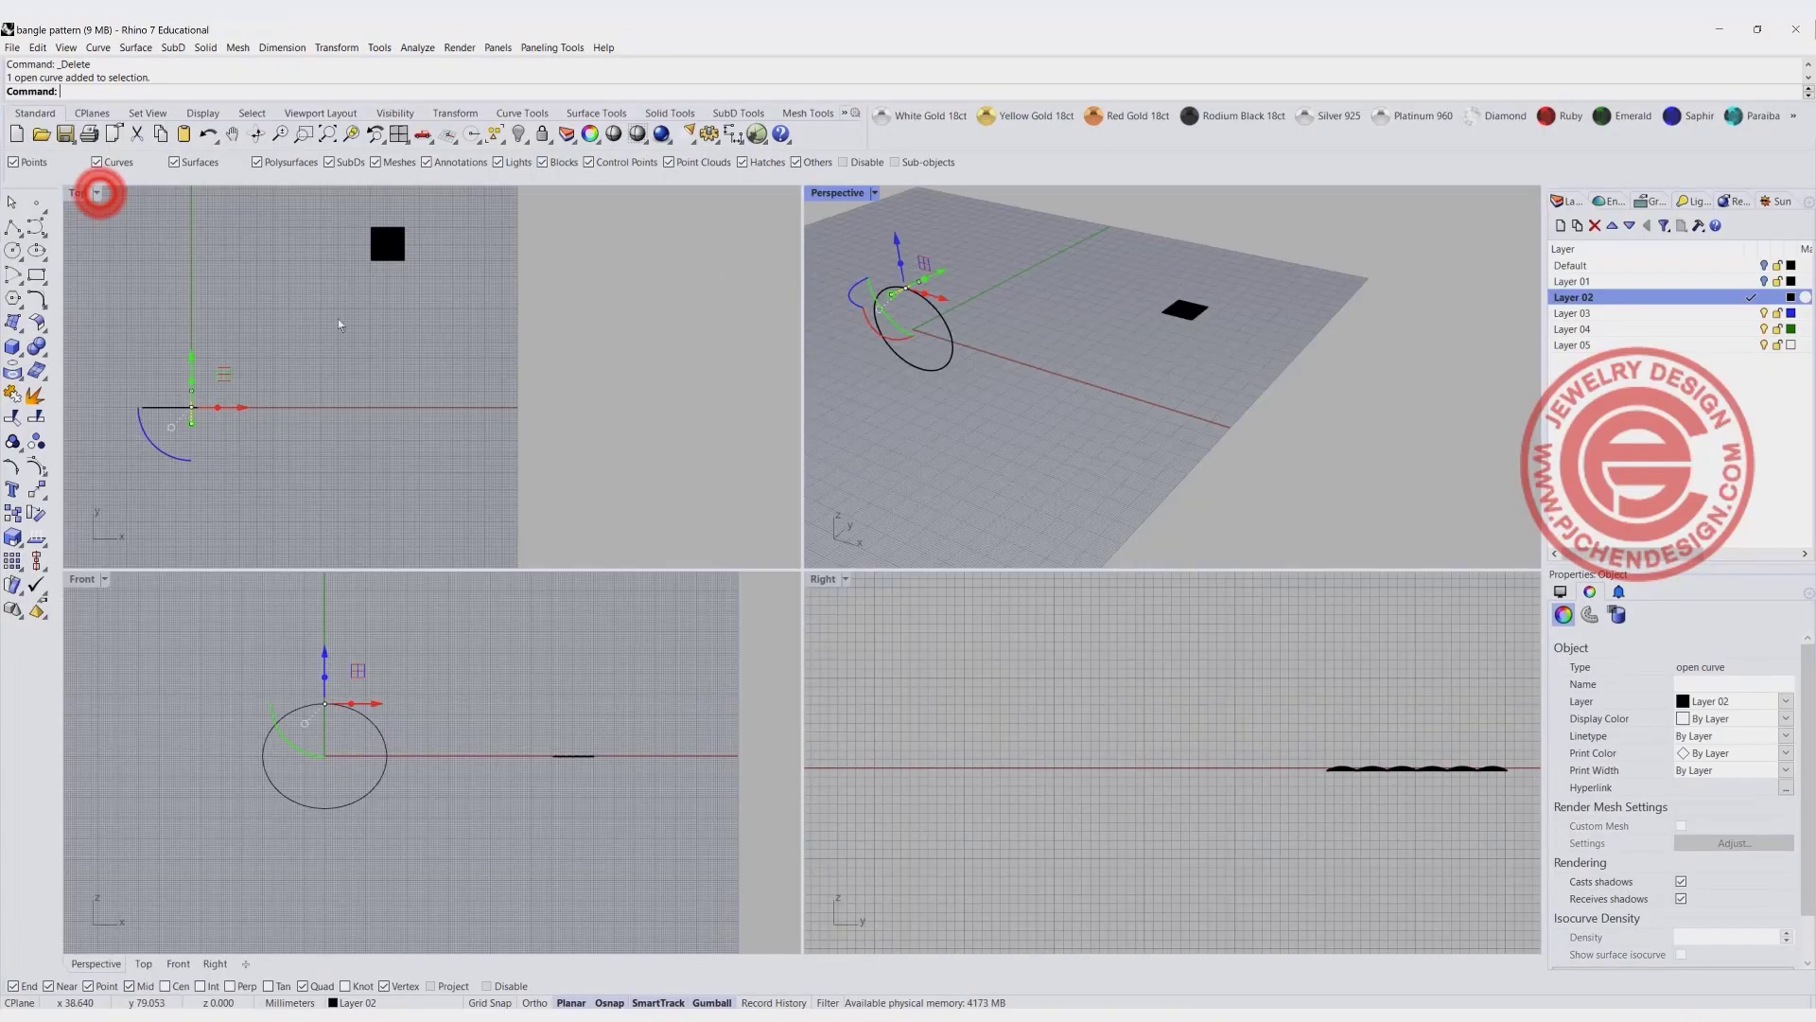
pyautogui.doubleClick(820, 579)
pyautogui.scroll(5, 566, 490)
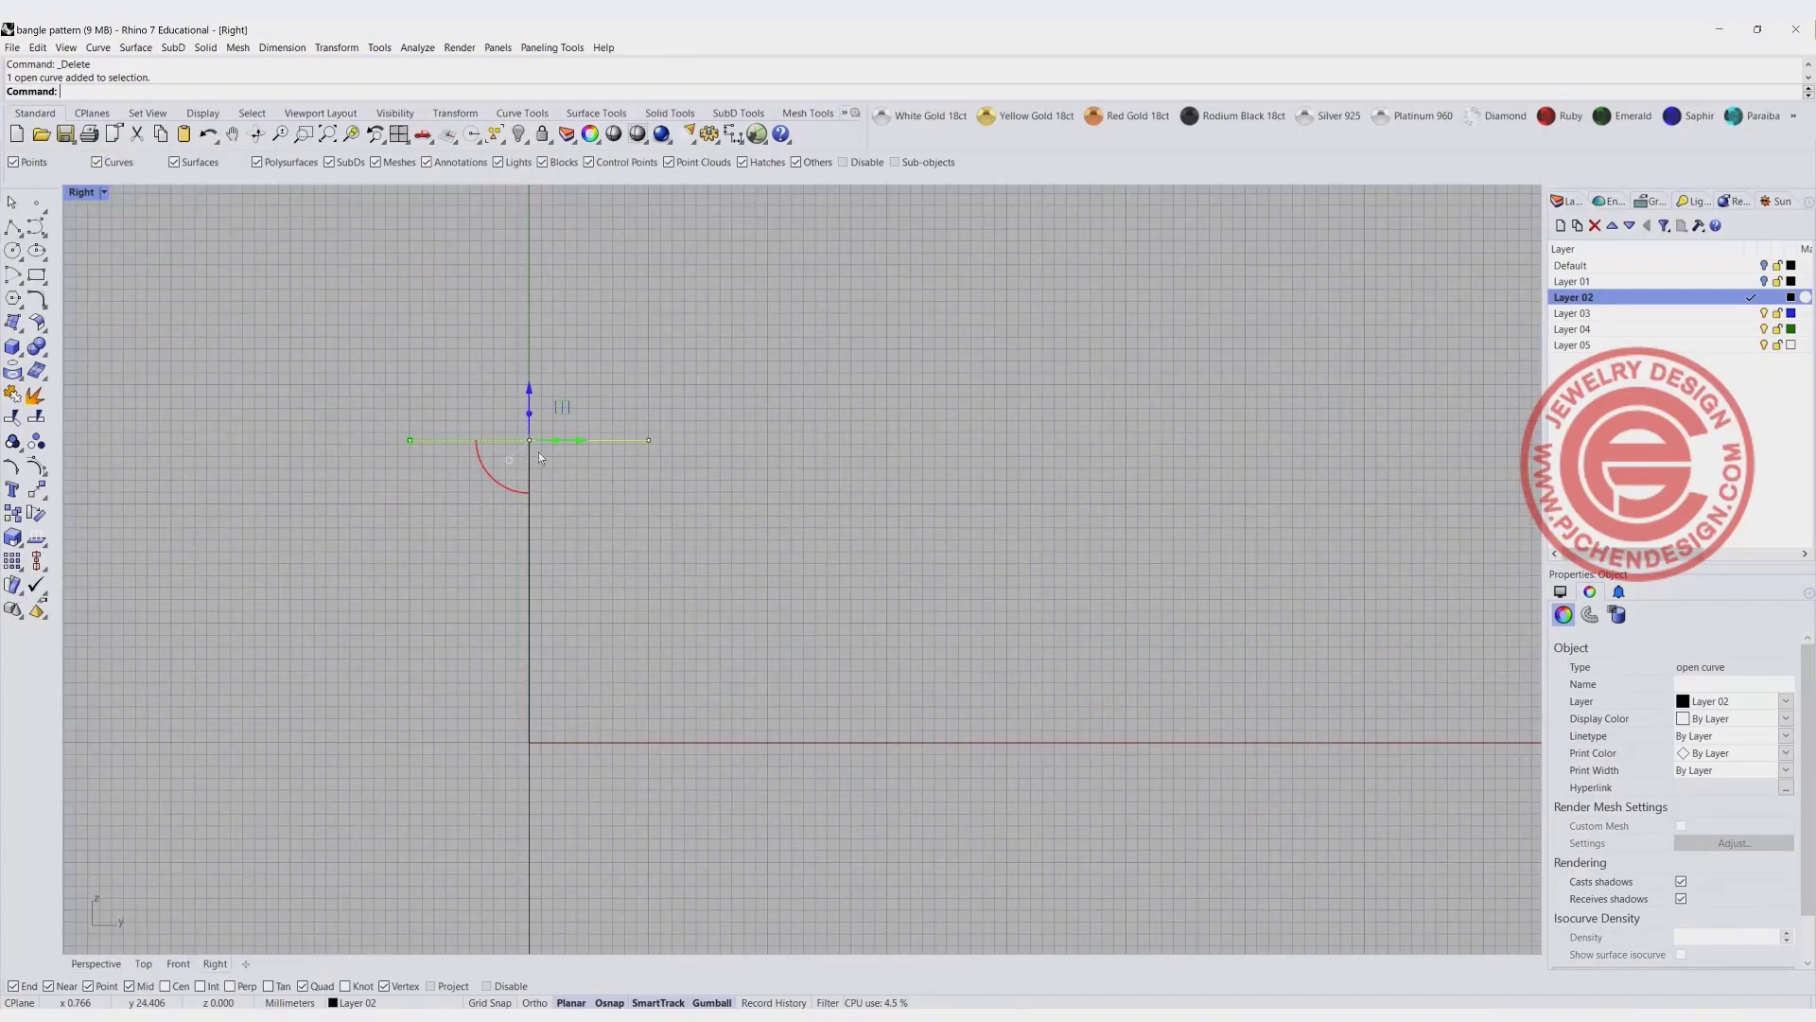
pyautogui.moveTo(612, 393); pyautogui.dragTo(738, 494)
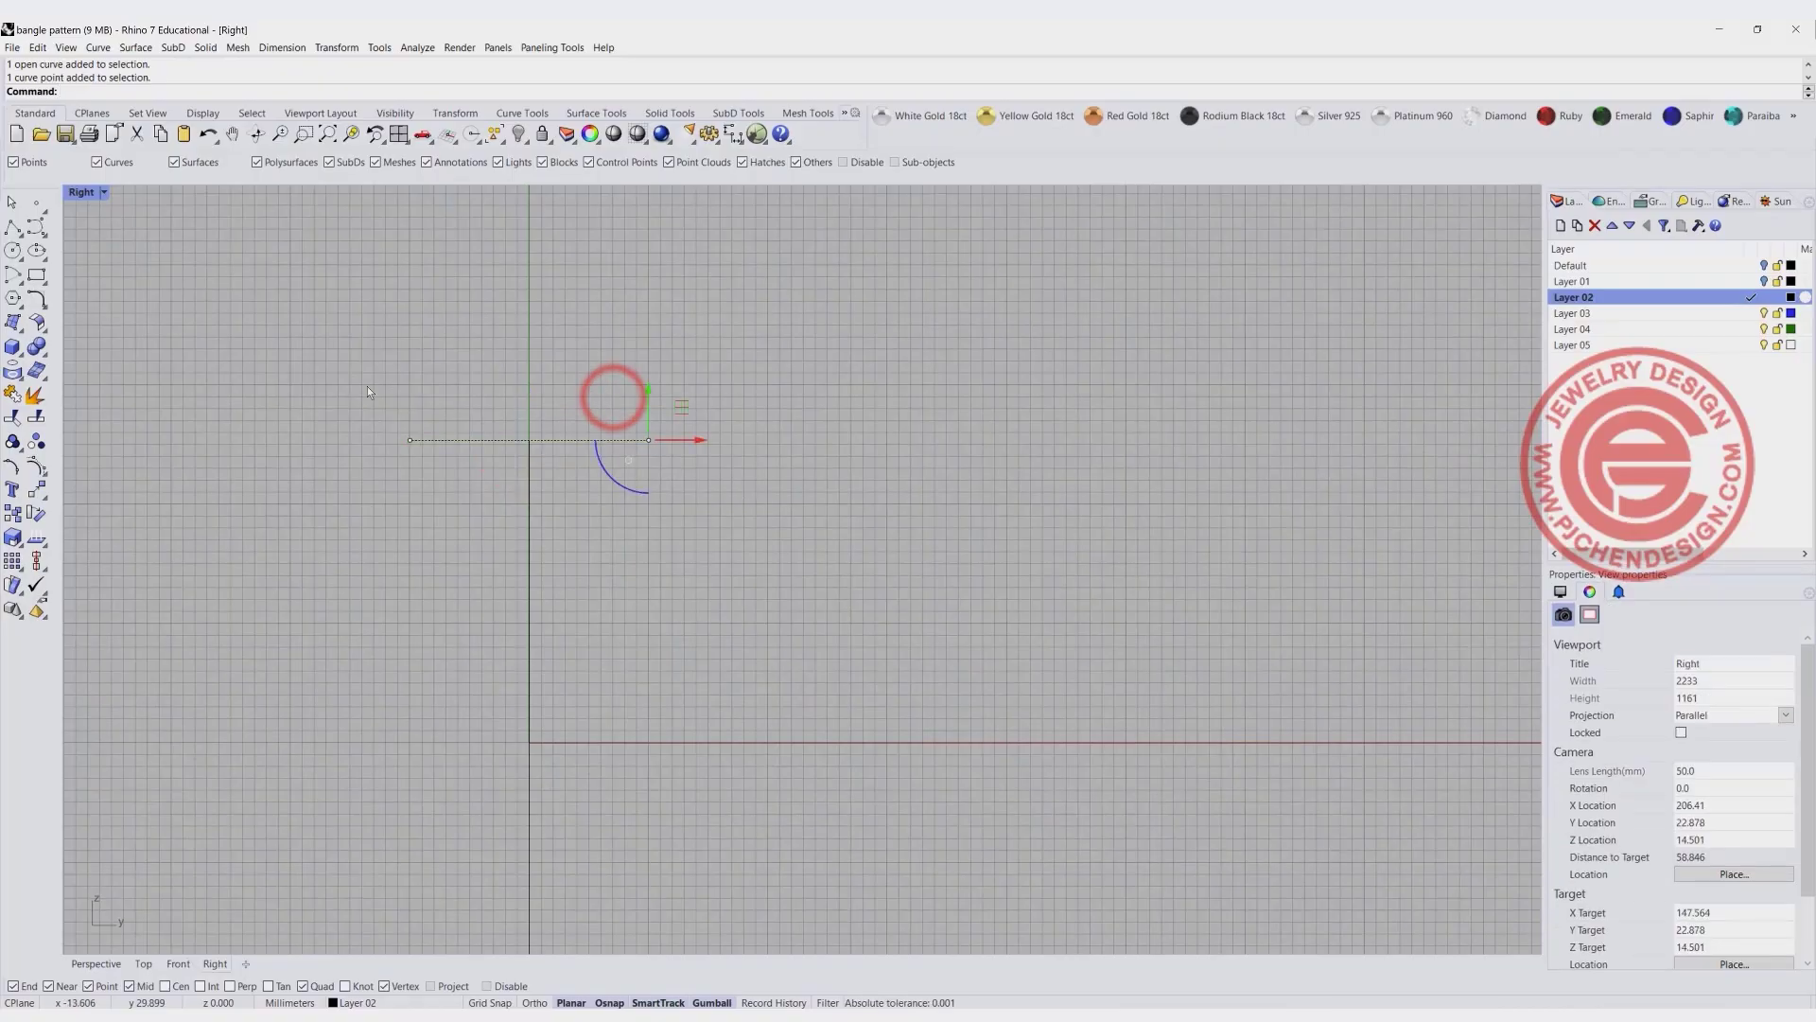
pyautogui.click(347, 371)
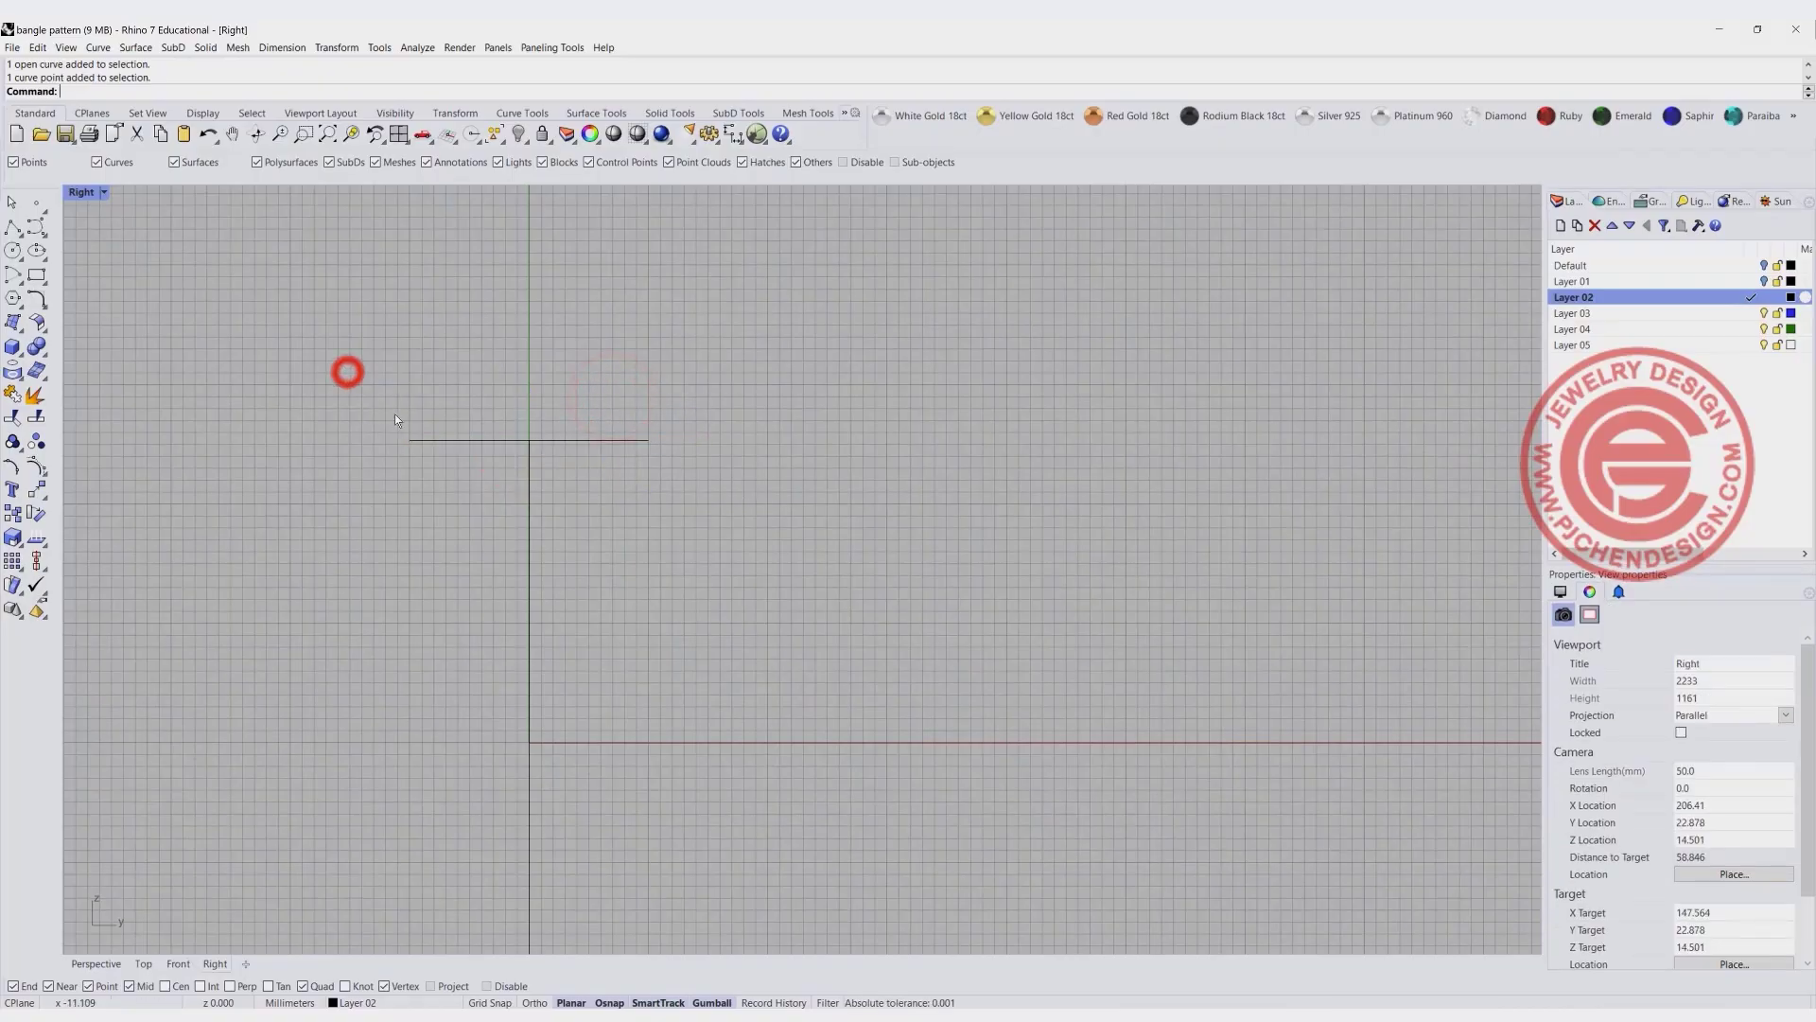
pyautogui.click(491, 440)
pyautogui.write('Rebuild')
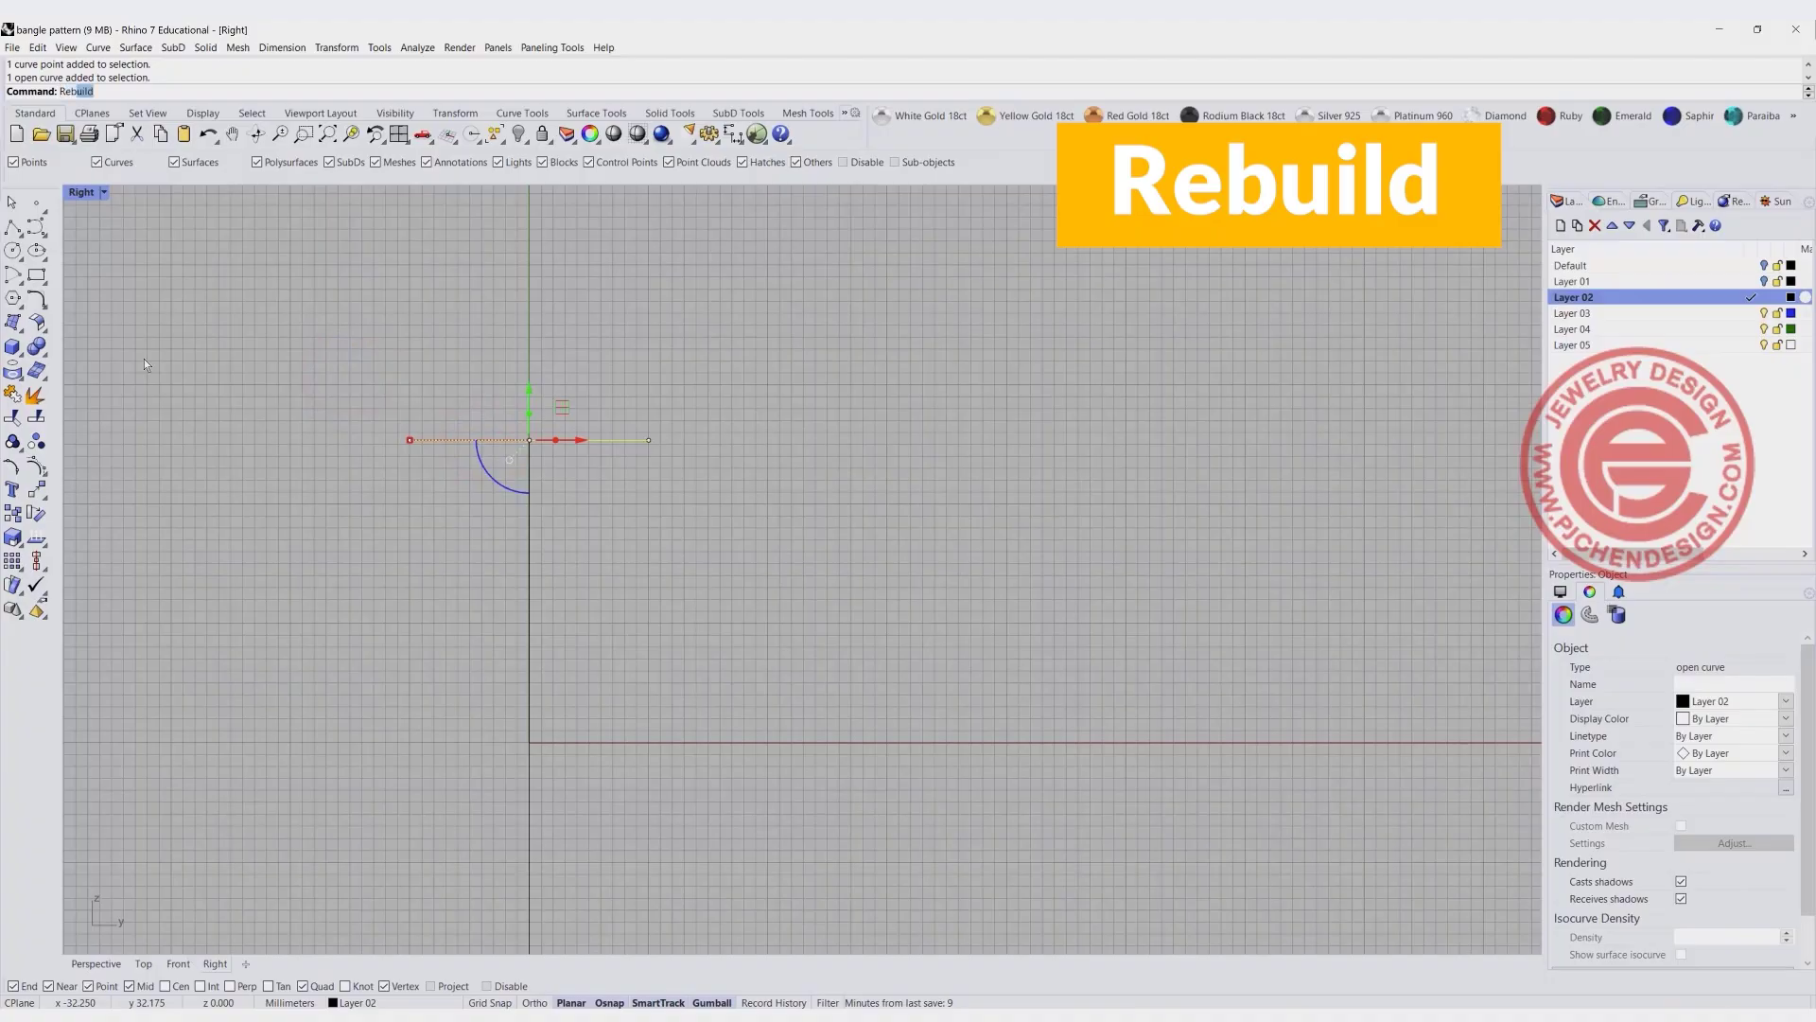
pyautogui.press('Return')
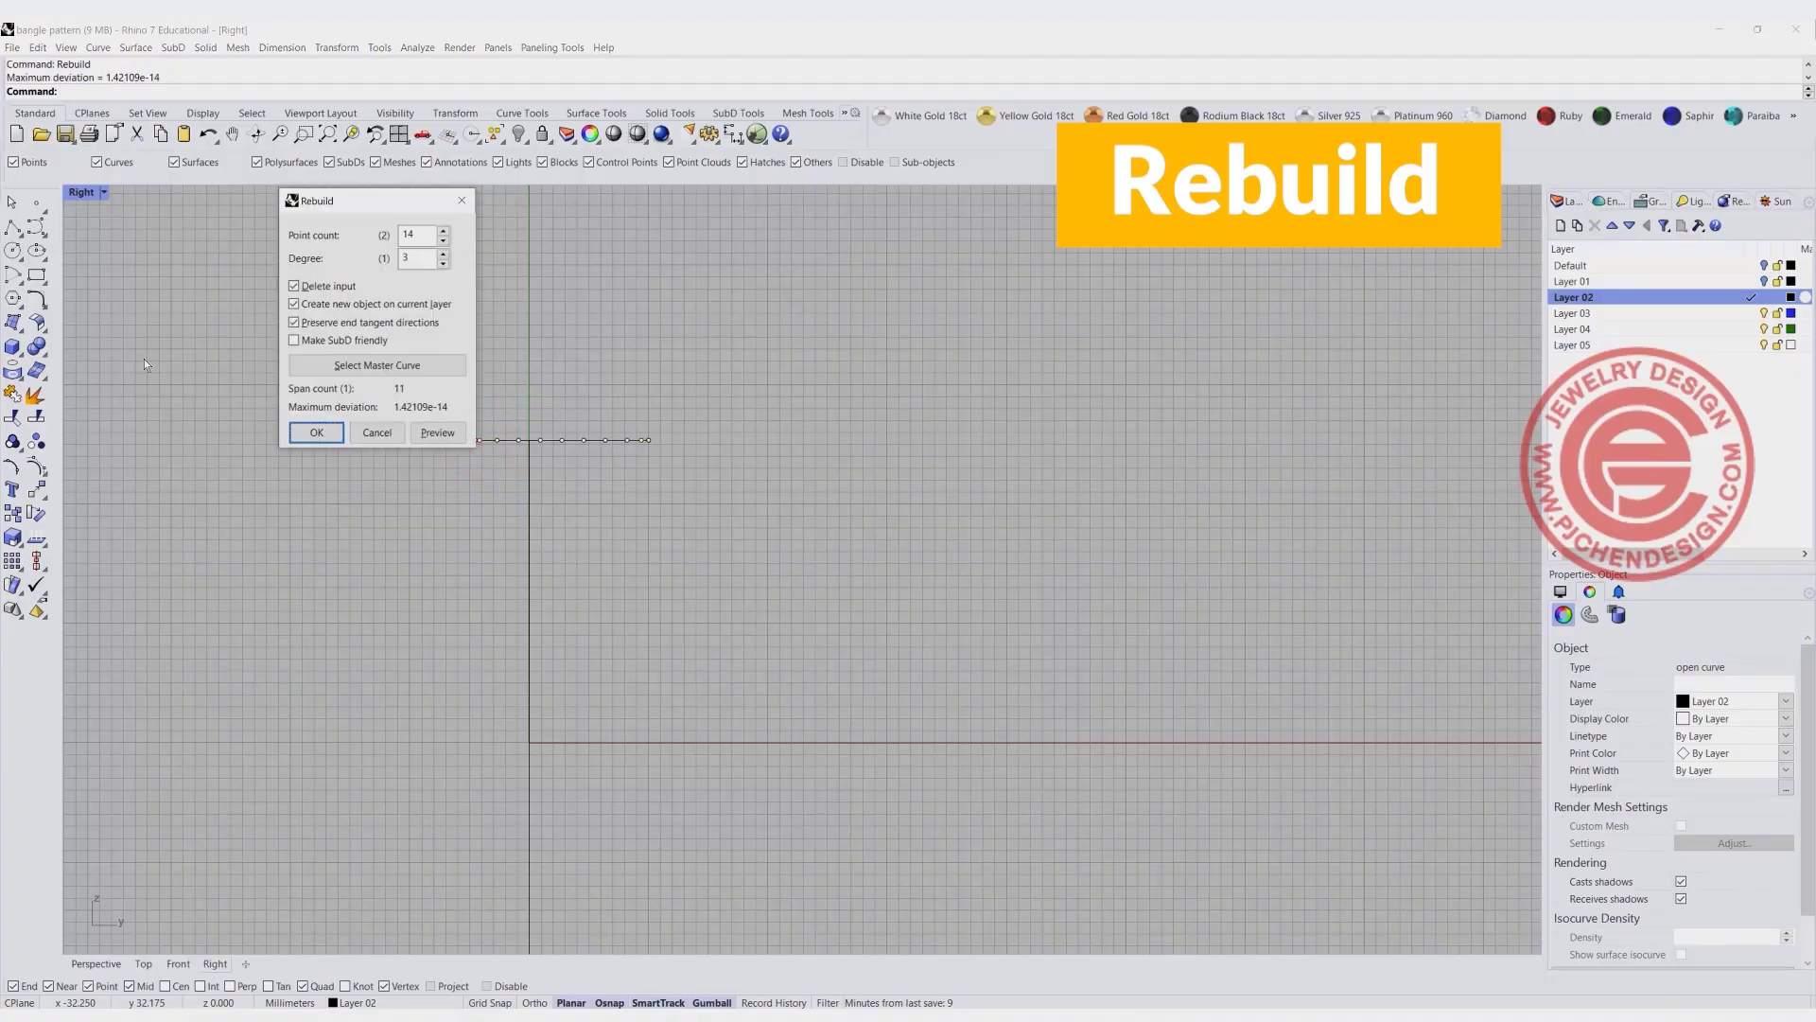
pyautogui.doubleClick(423, 233)
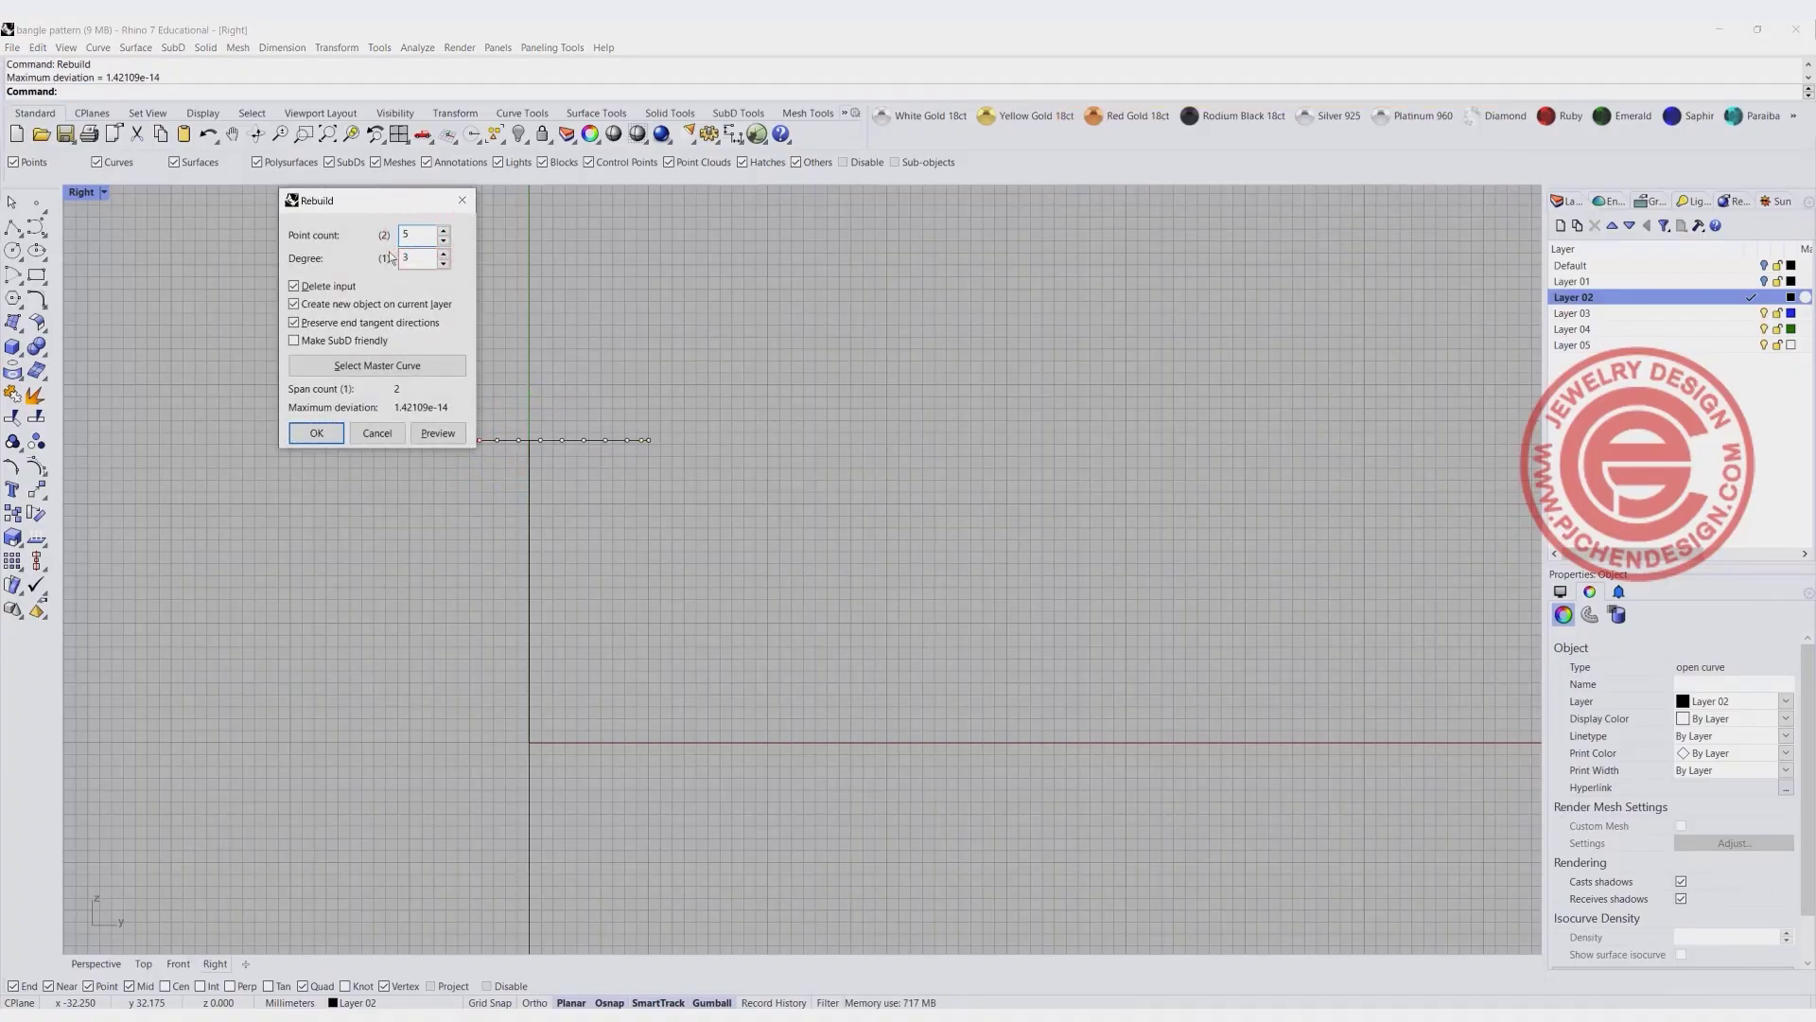
pyautogui.click(316, 433)
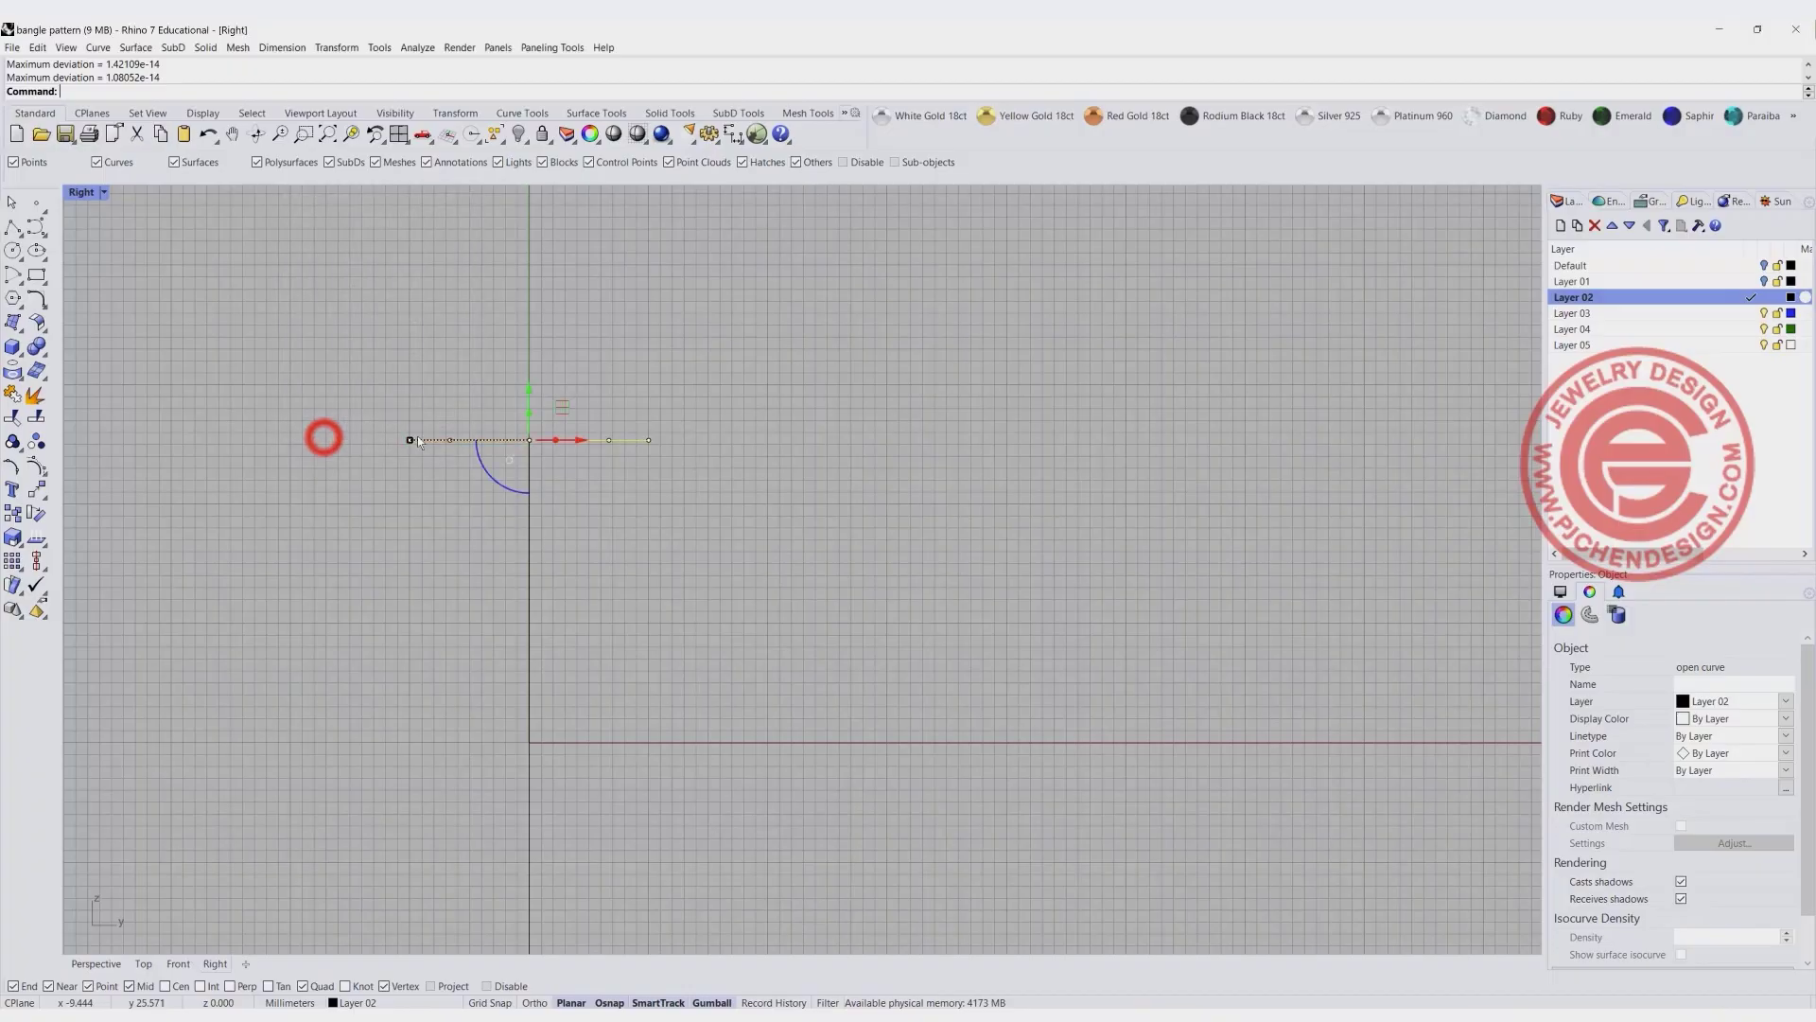
# - Raise the profile line's three inner control points, and lift the middle one further to form a smooth symmetrical arch
pyautogui.moveTo(431, 383); pyautogui.dragTo(615, 447)
pyautogui.moveTo(531, 390); pyautogui.dragTo(496, 355)
pyautogui.moveTo(547, 422); pyautogui.dragTo(549, 425)
pyautogui.moveTo(528, 358); pyautogui.dragTo(528, 340)
pyautogui.click(809, 417)
pyautogui.press('Escape')
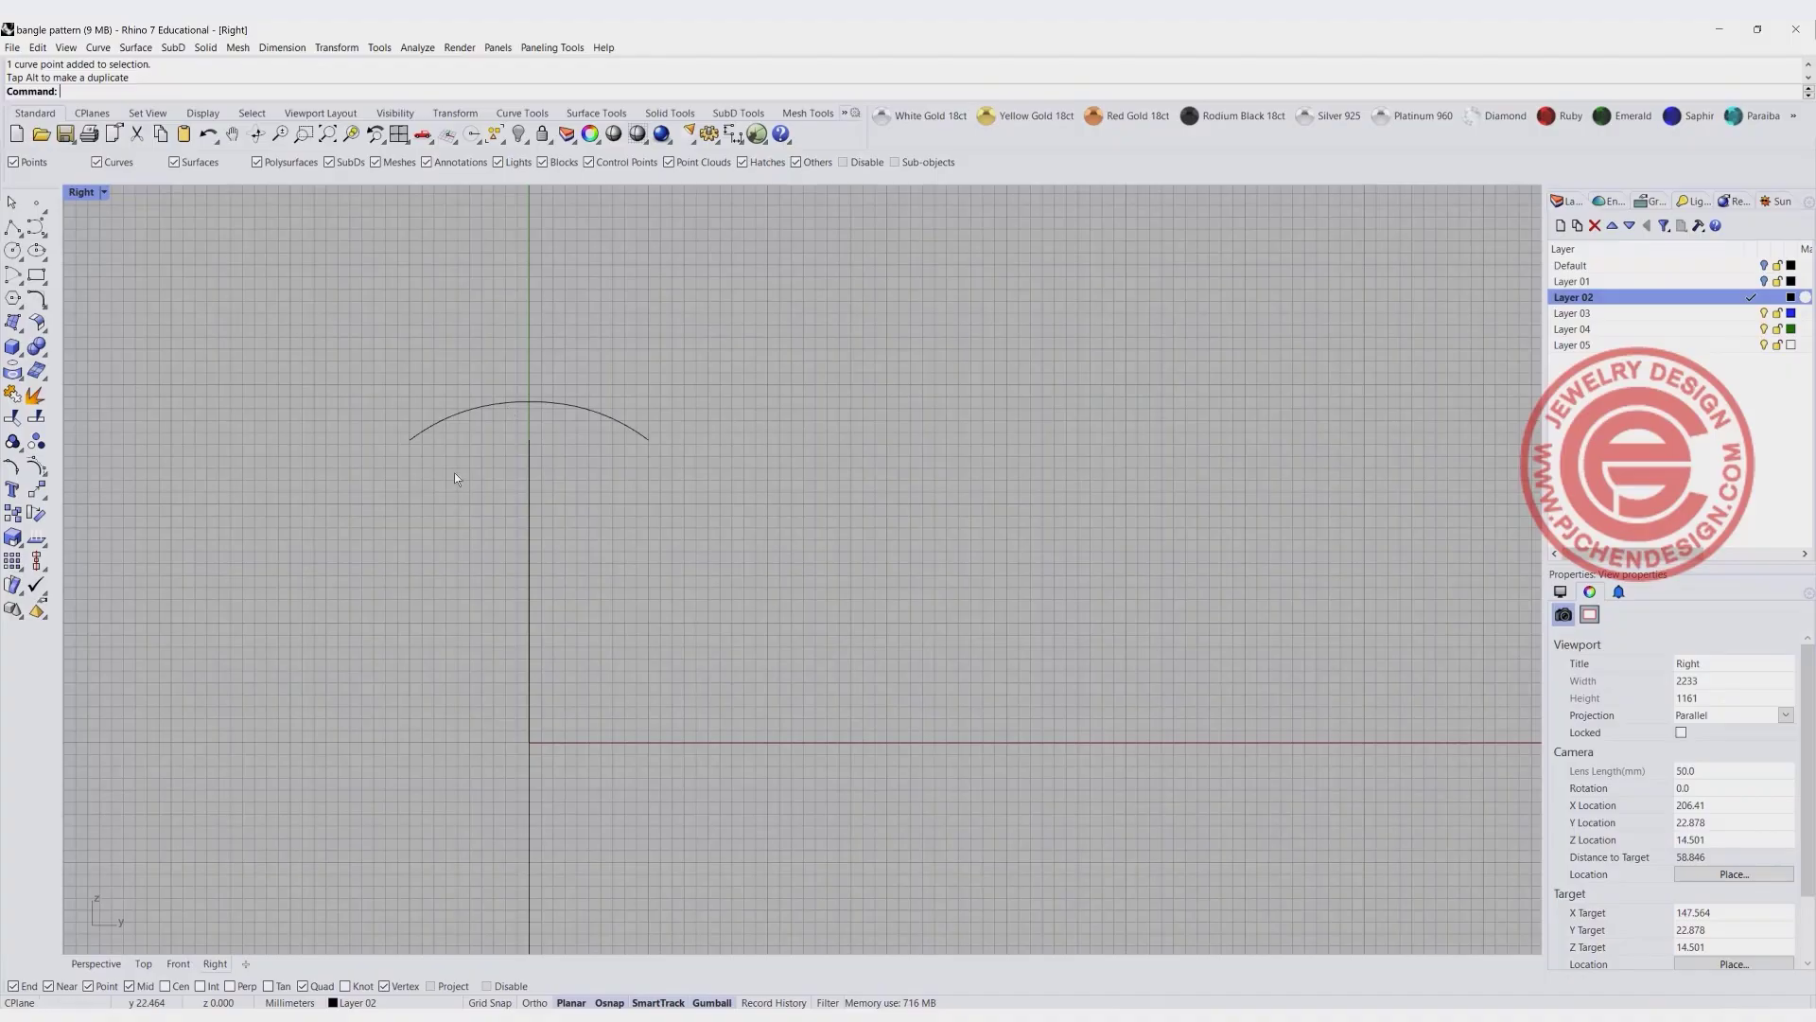
# - Sweep the arched profile along the ellipse with Sweep 1 Rail, using Freeform frame style and unchanged cross sections
pyautogui.doubleClick(80, 193)
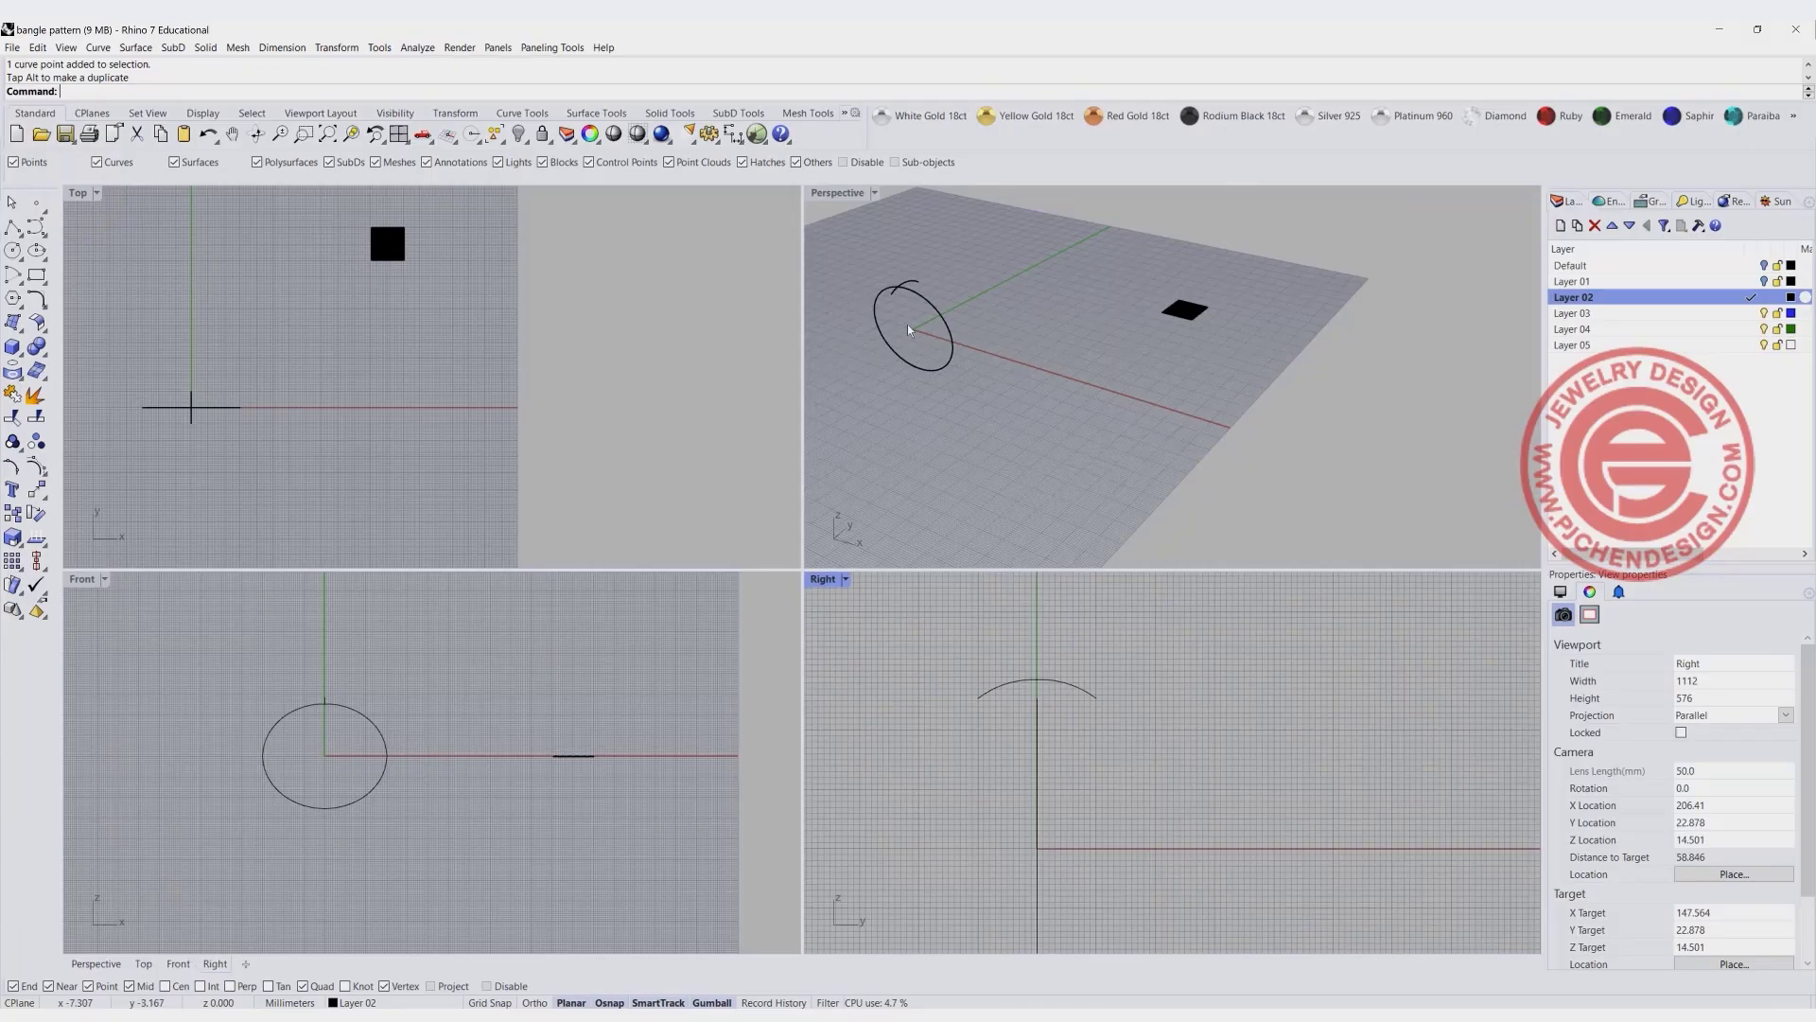
pyautogui.doubleClick(832, 194)
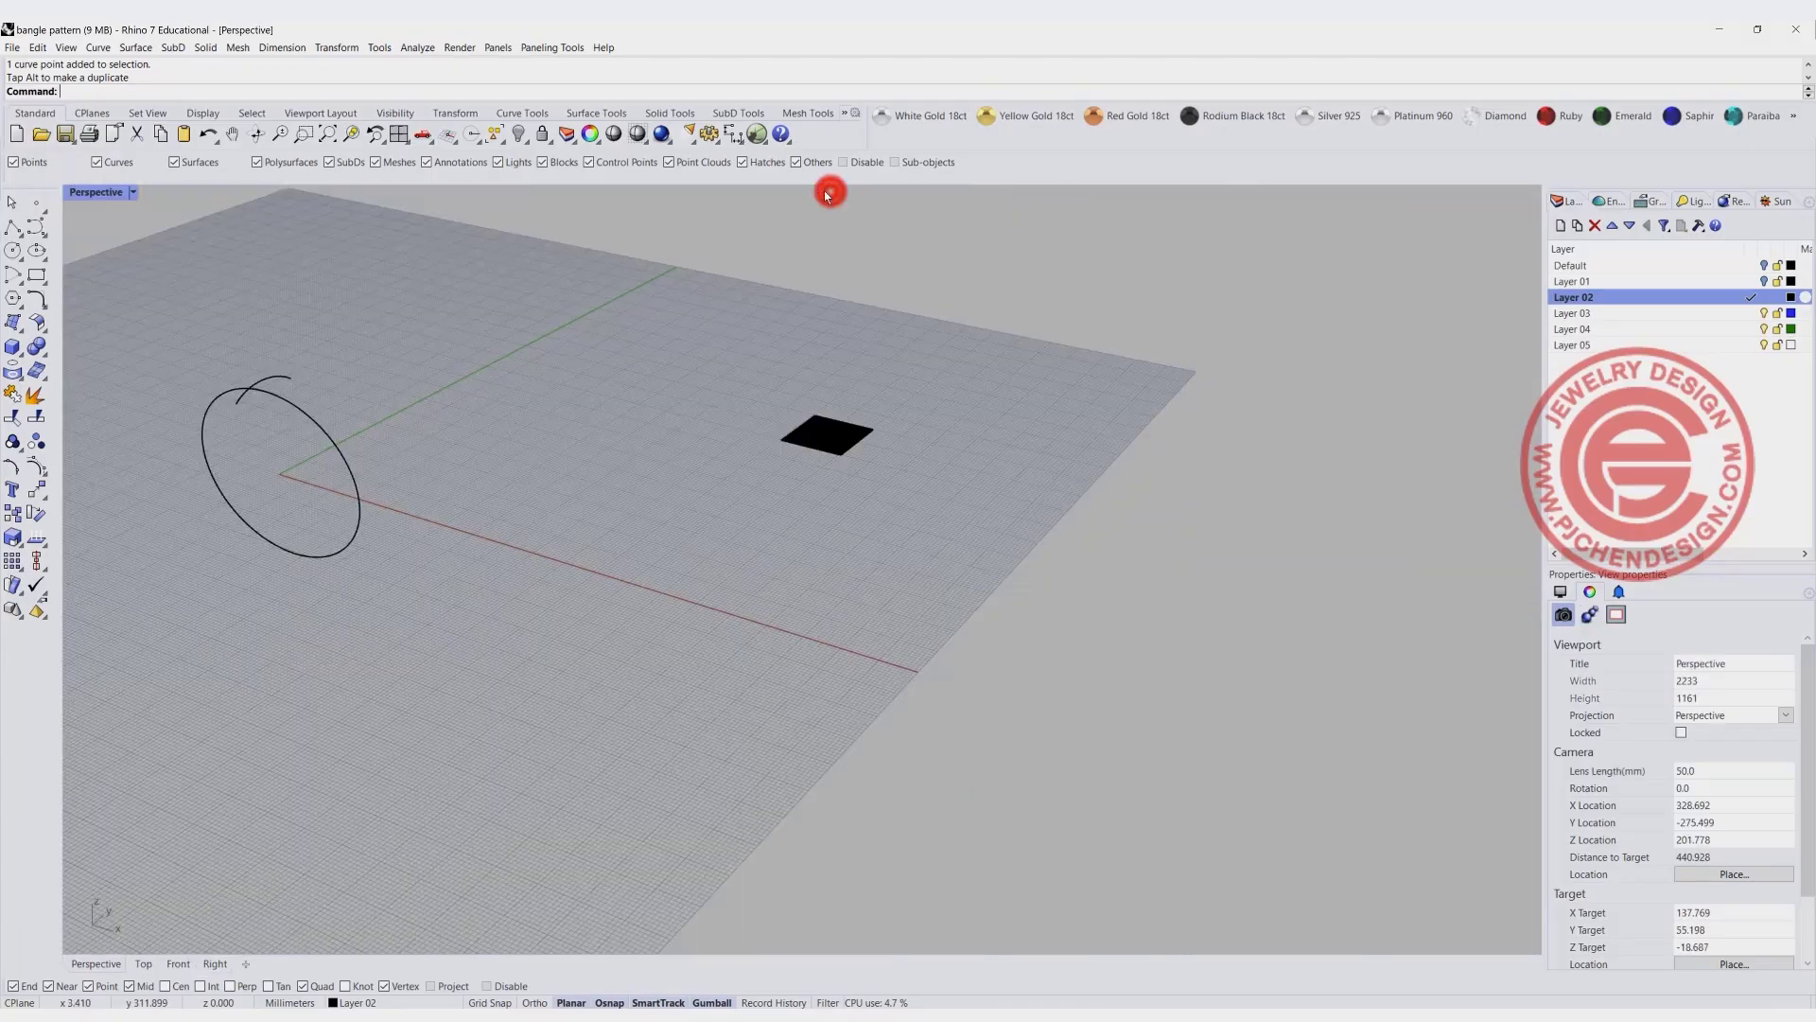
pyautogui.click(132, 48)
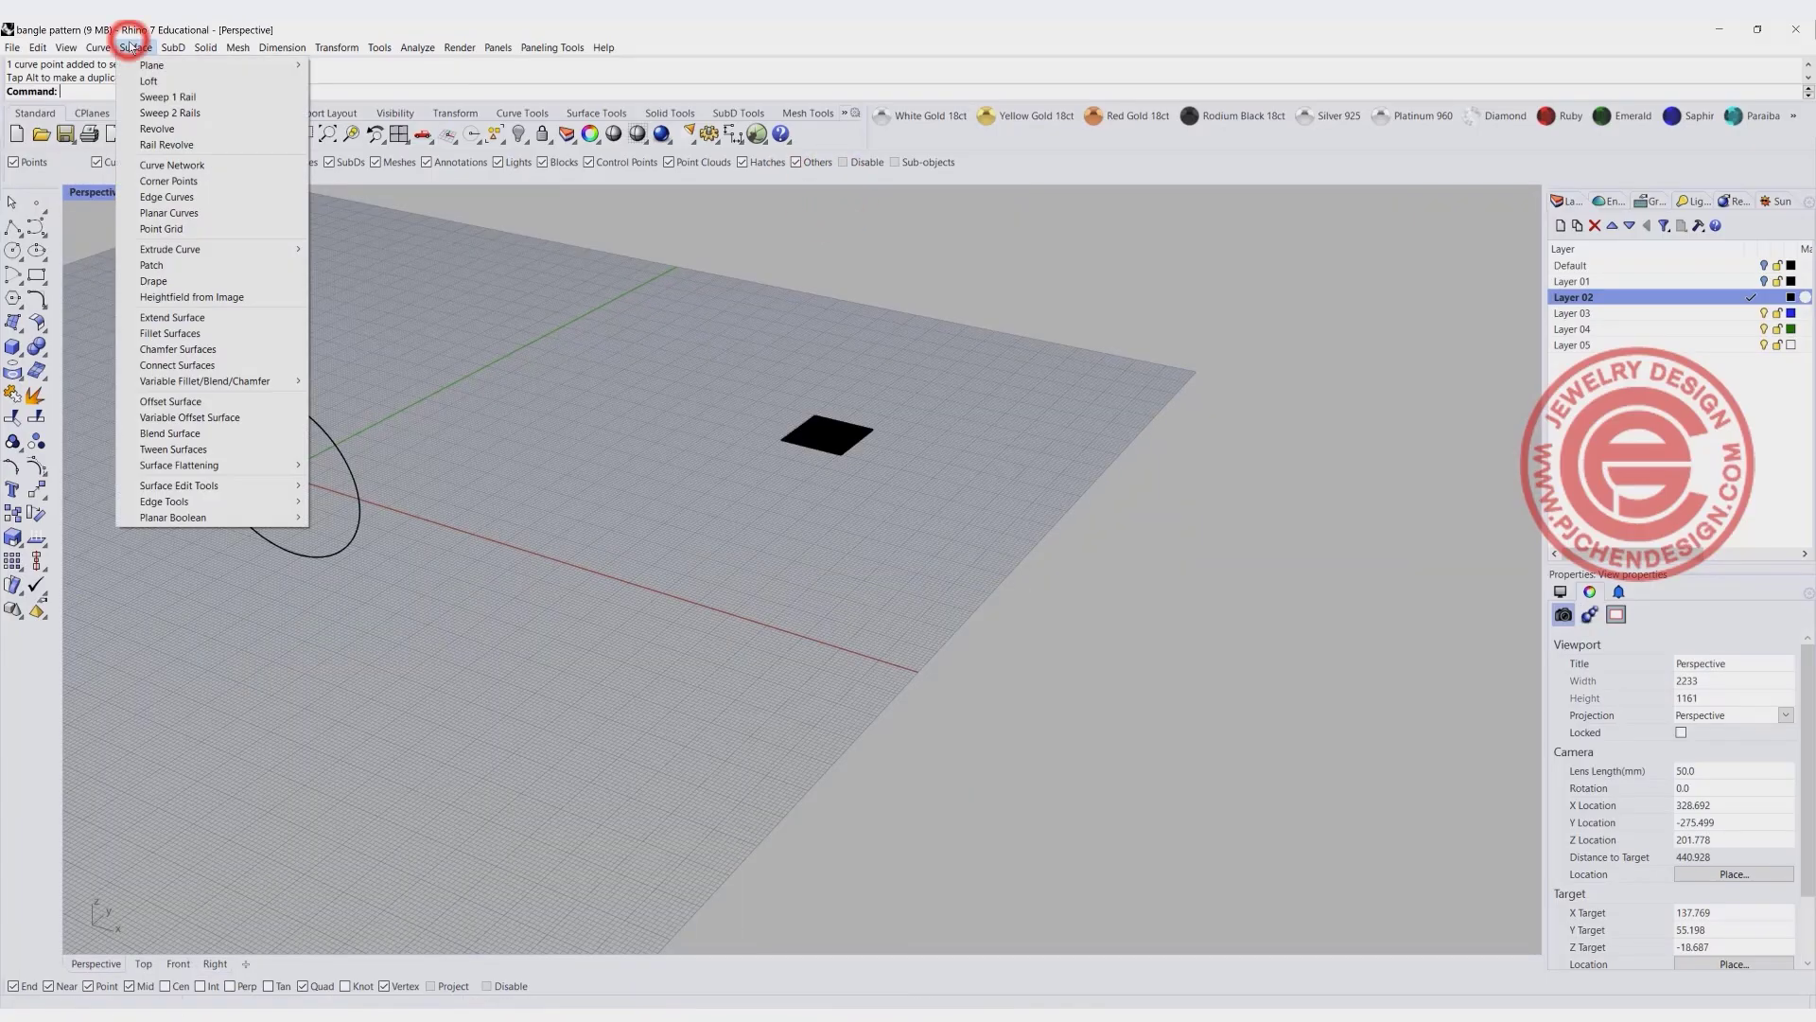
pyautogui.click(175, 101)
pyautogui.click(301, 415)
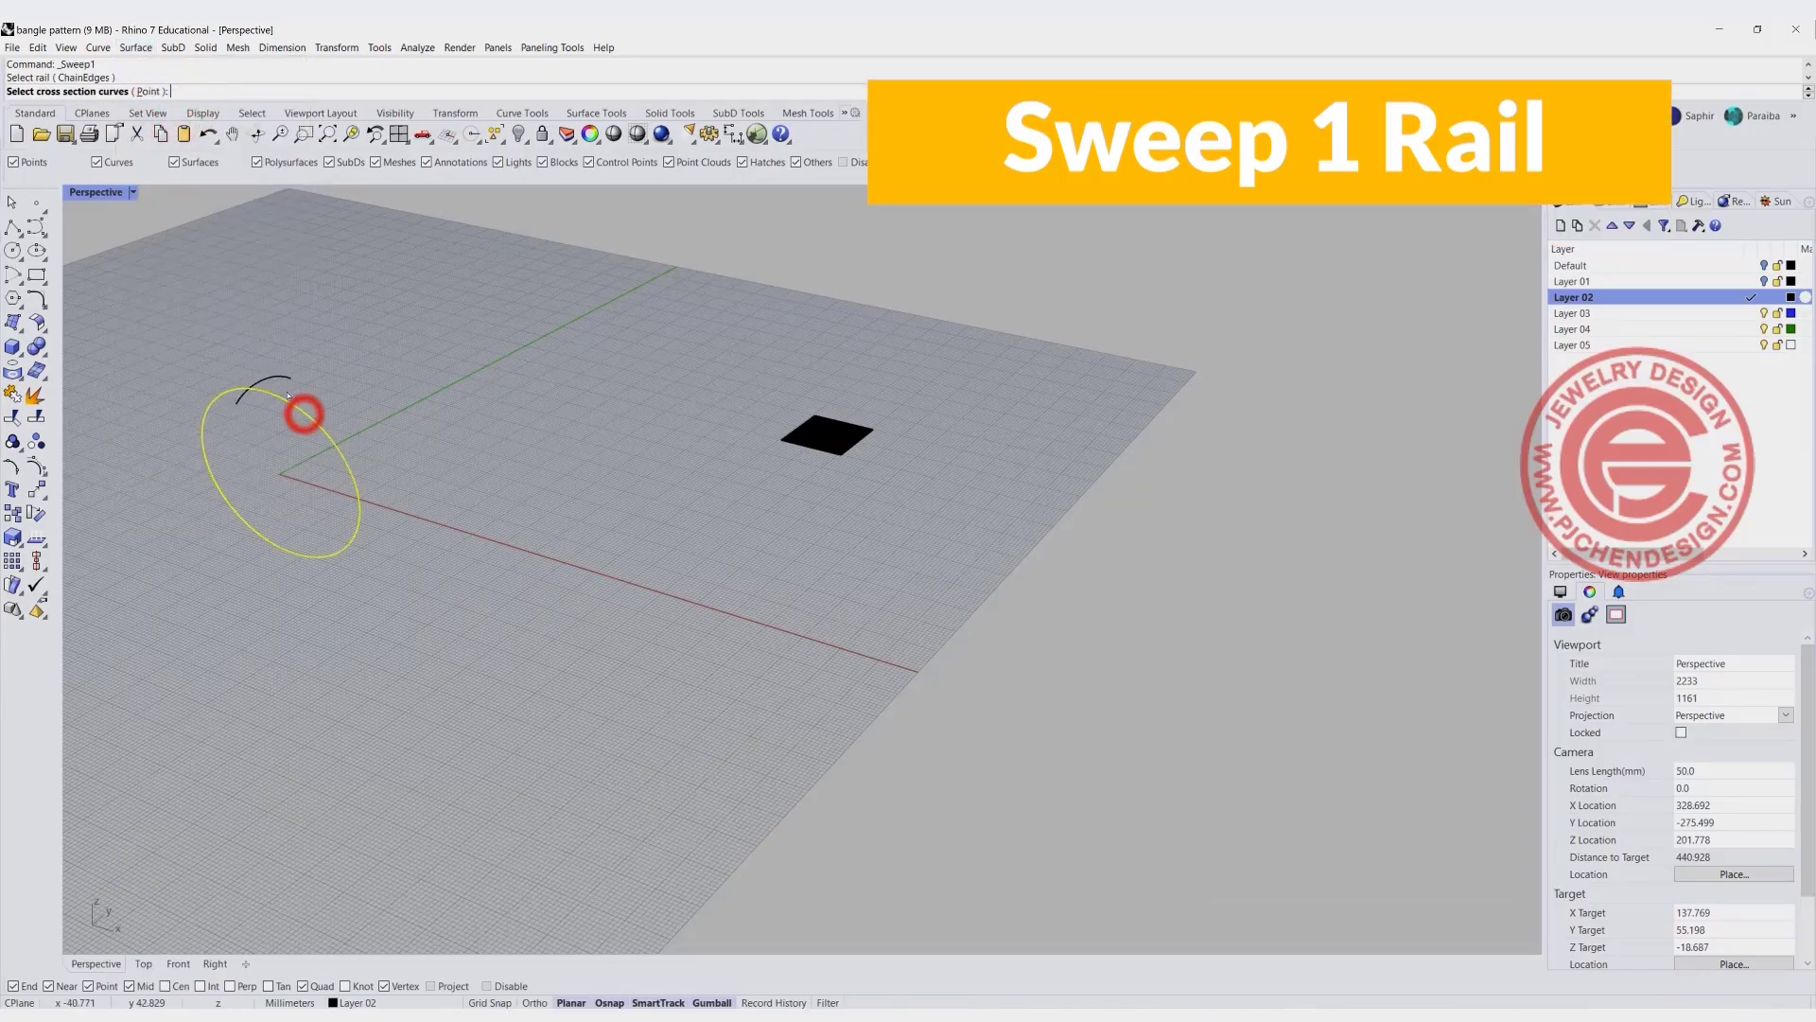
pyautogui.click(286, 378)
pyautogui.press('Return')
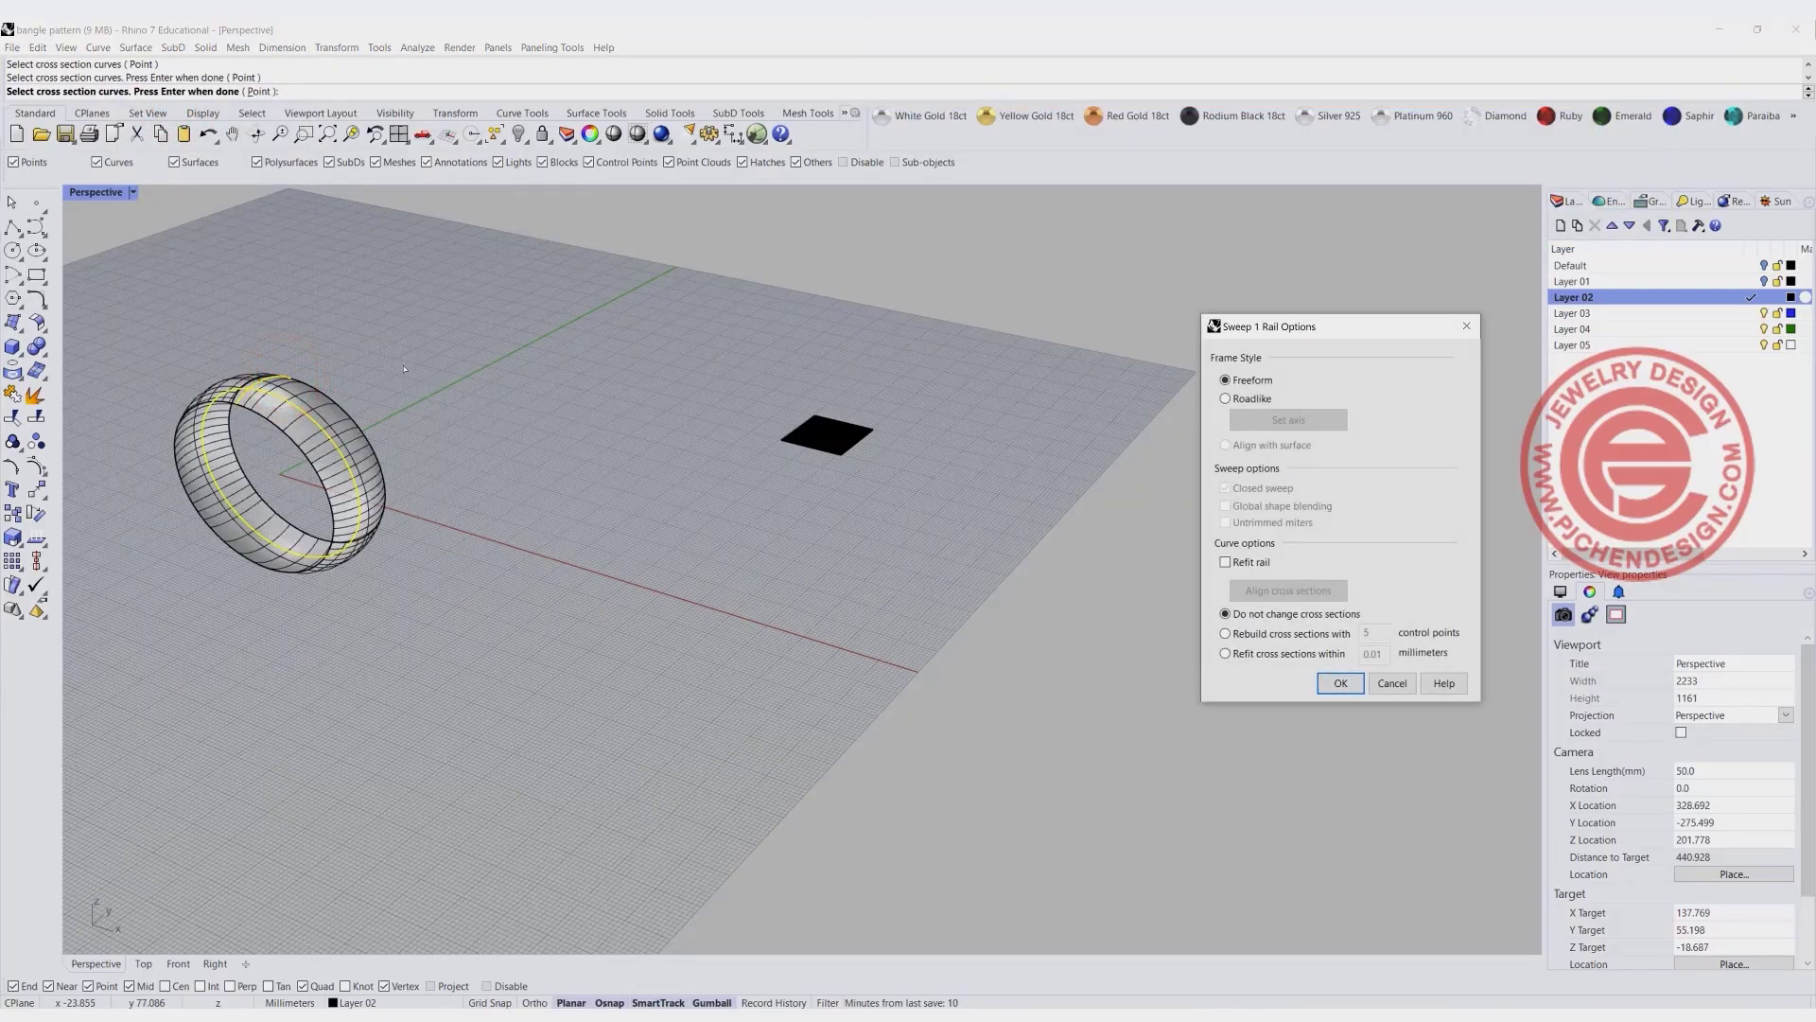
pyautogui.press('Return')
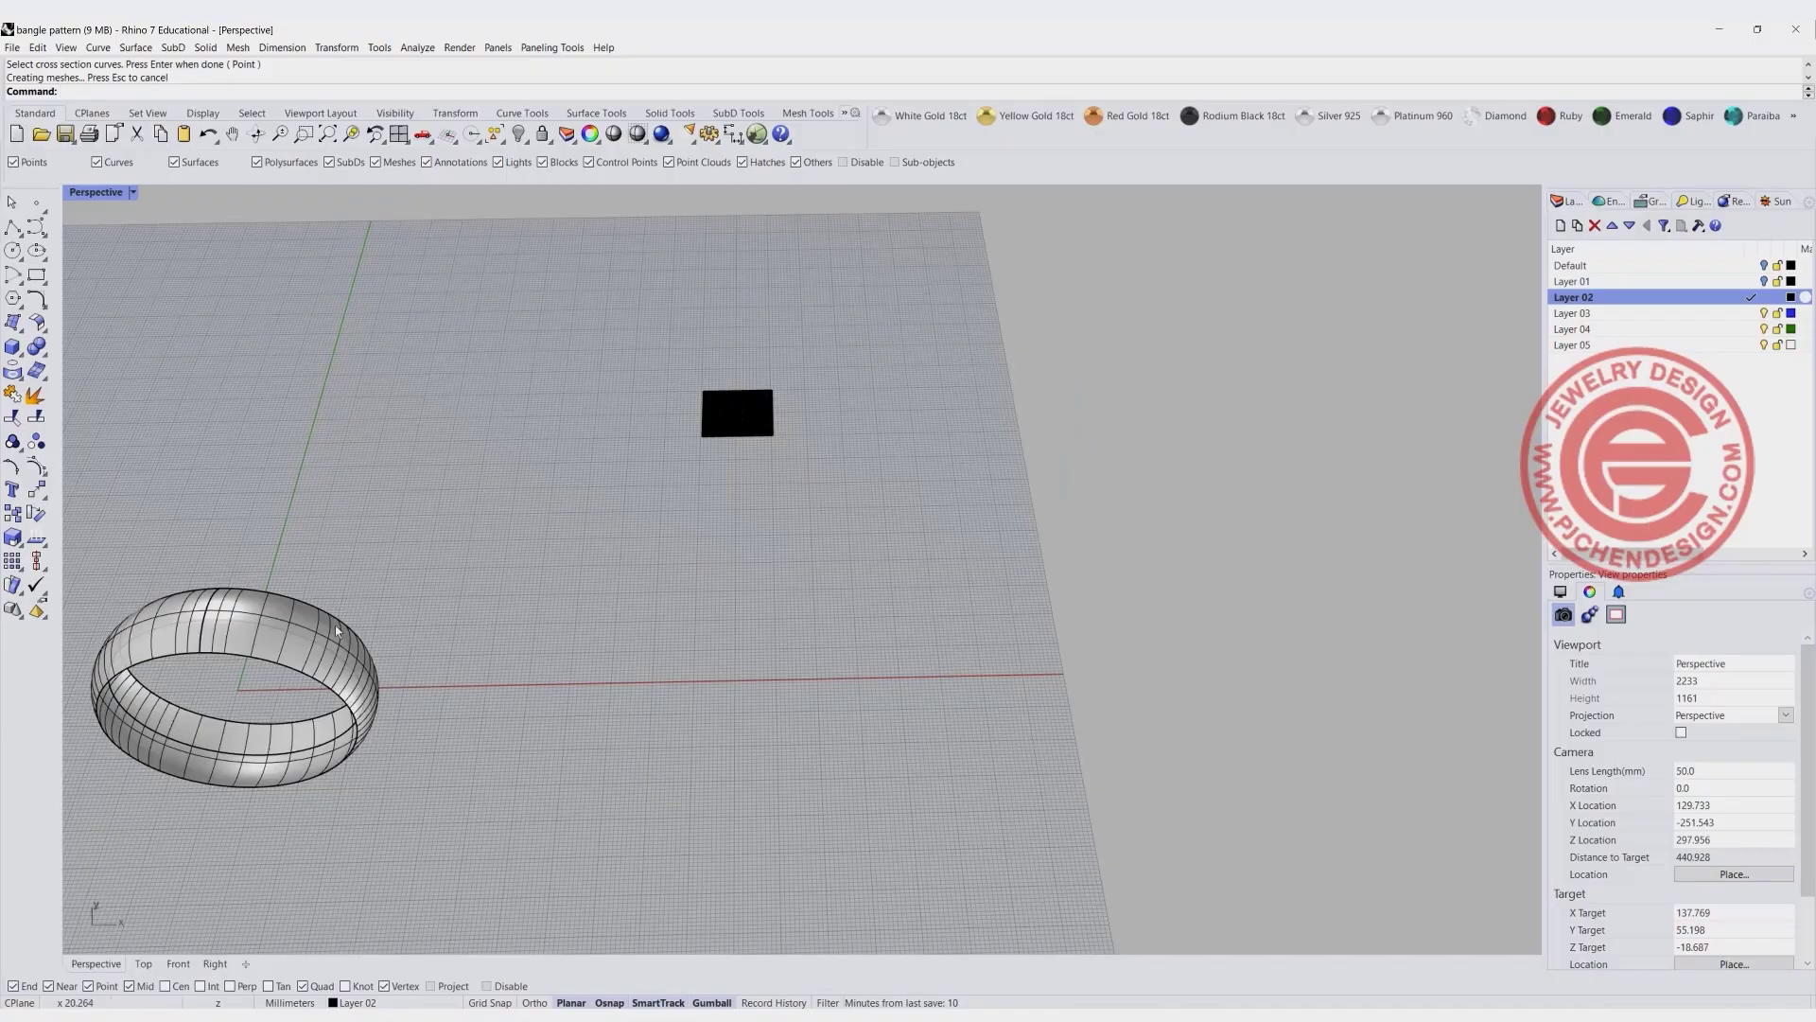
# - Create the curved bangle band's flattened outline with CreateUVCrv and move it up to just below the domed square
pyautogui.click(334, 627)
pyautogui.write('CreateUVCrv')
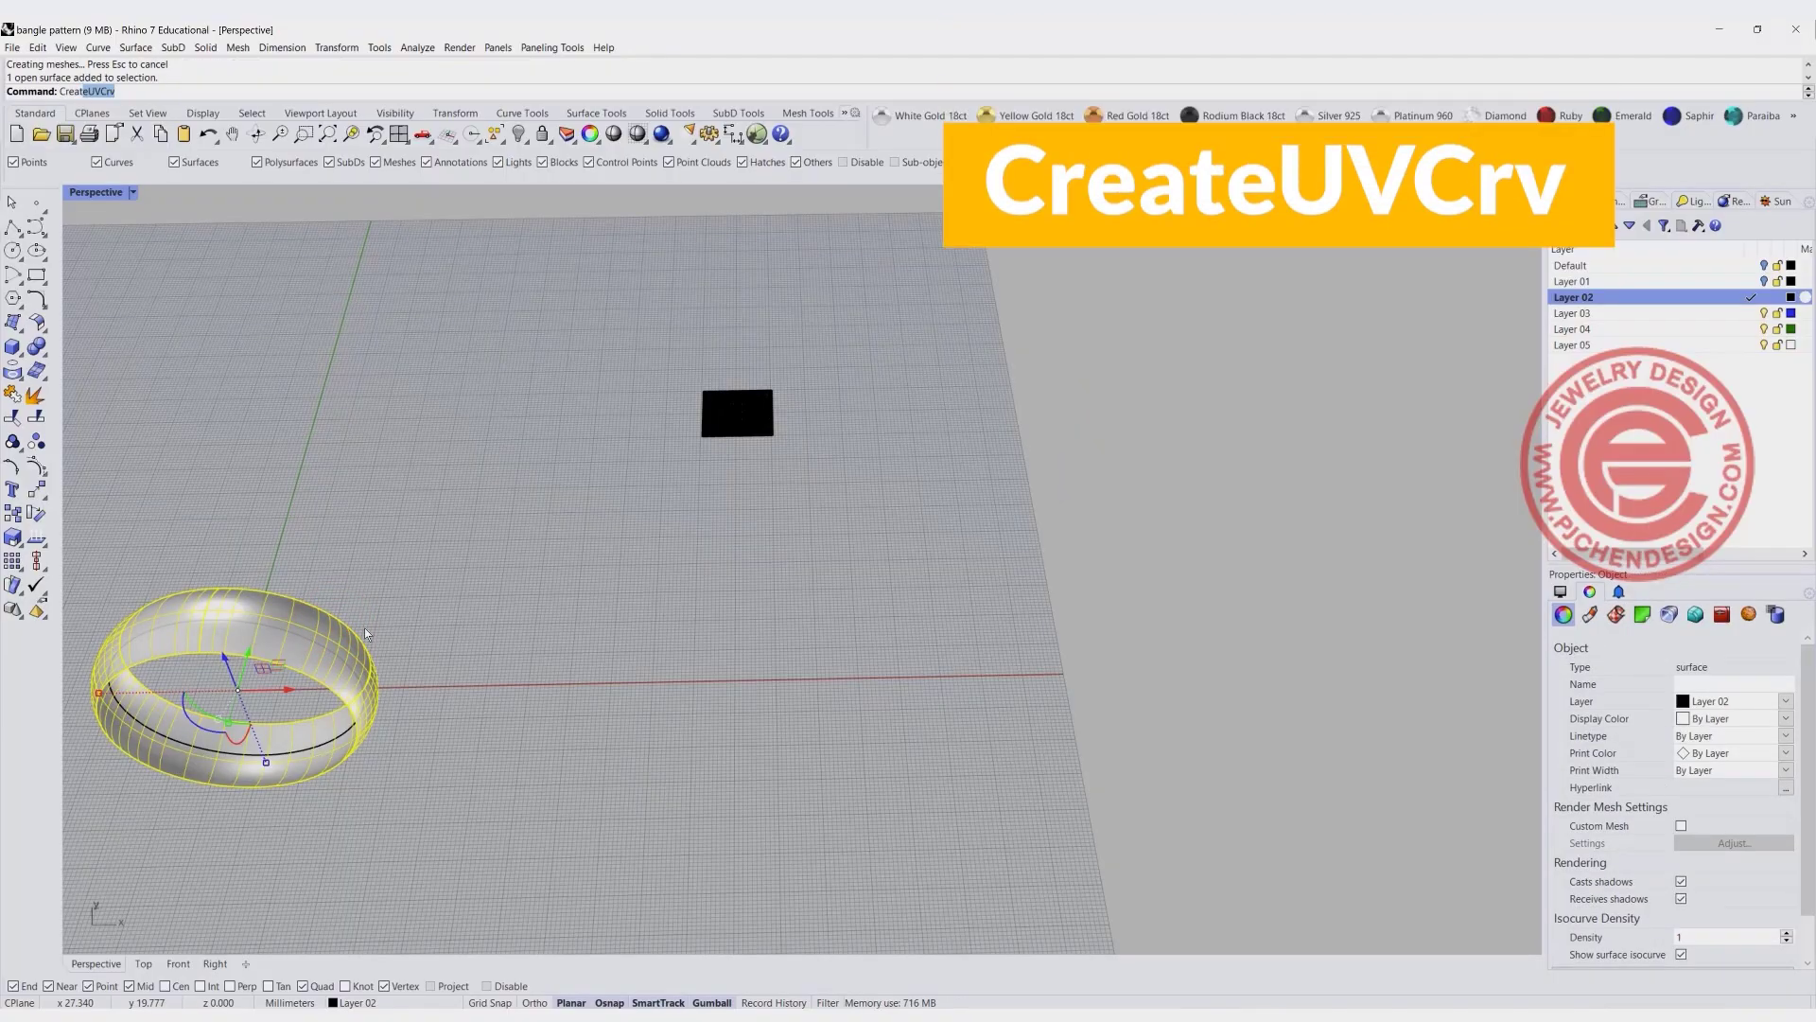
pyautogui.press('Return')
pyautogui.press('Return')
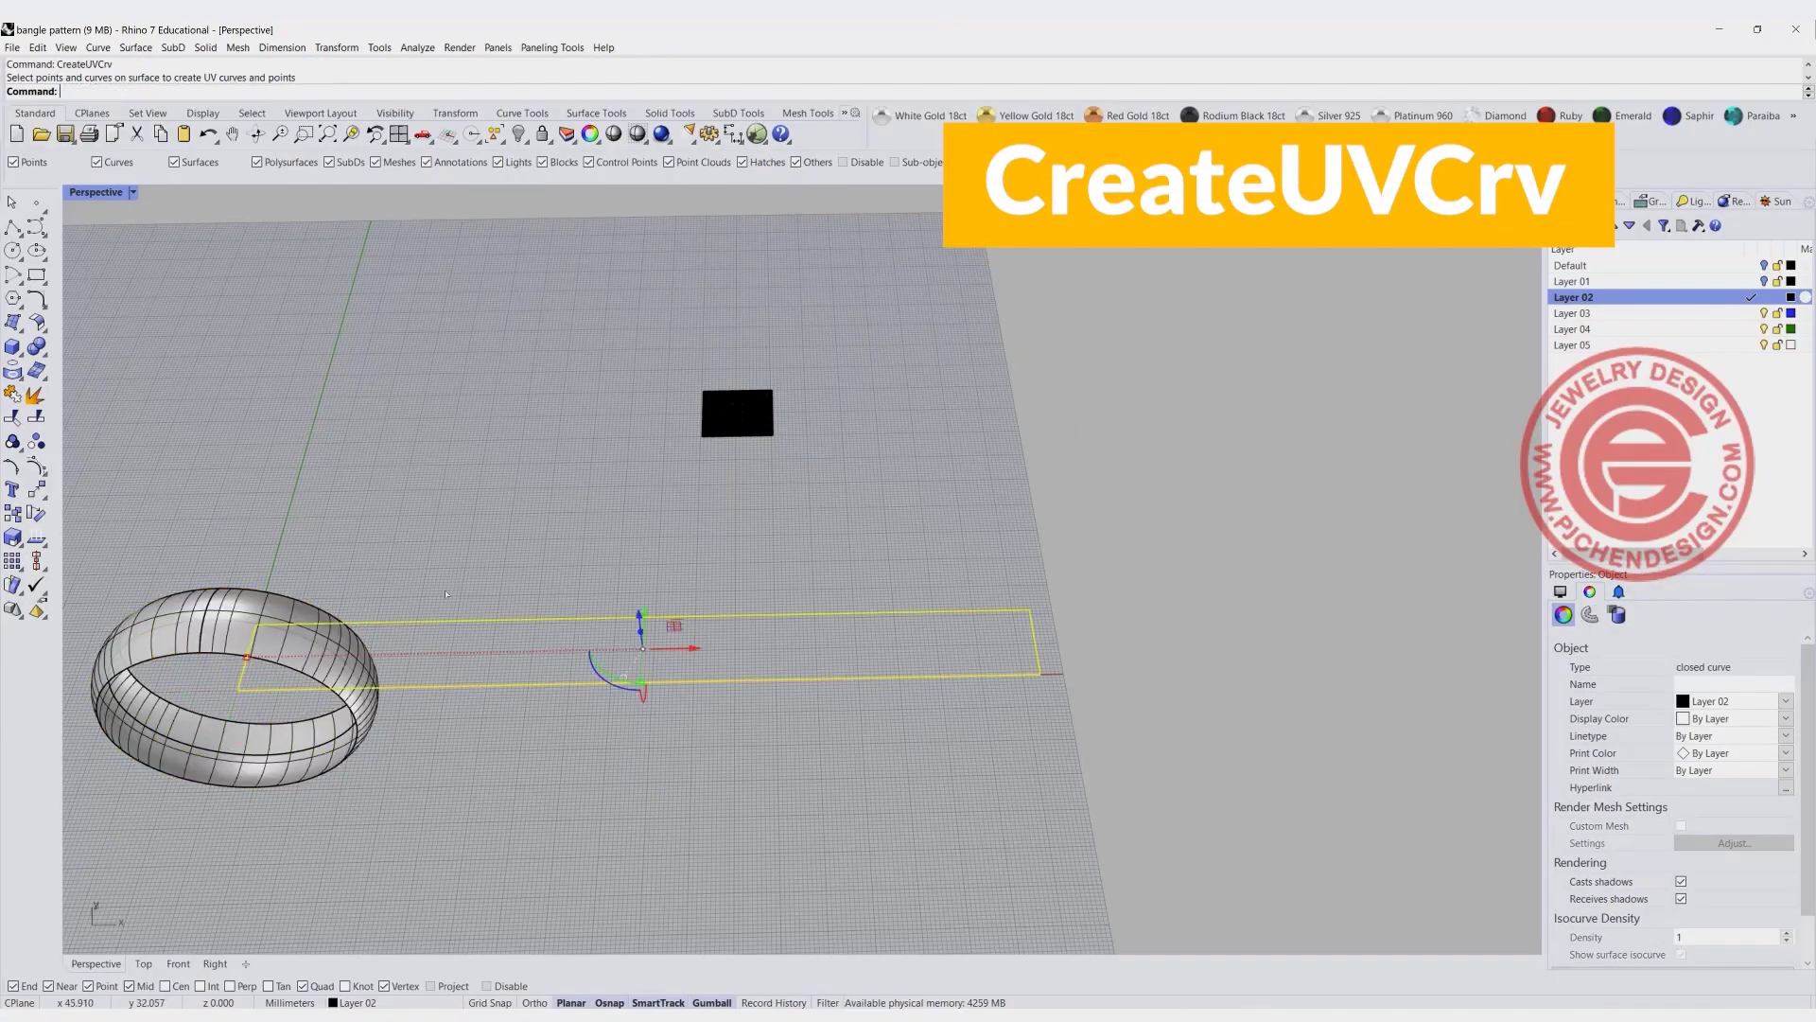
pyautogui.moveTo(641, 610); pyautogui.dragTo(647, 468)
pyautogui.click(698, 637)
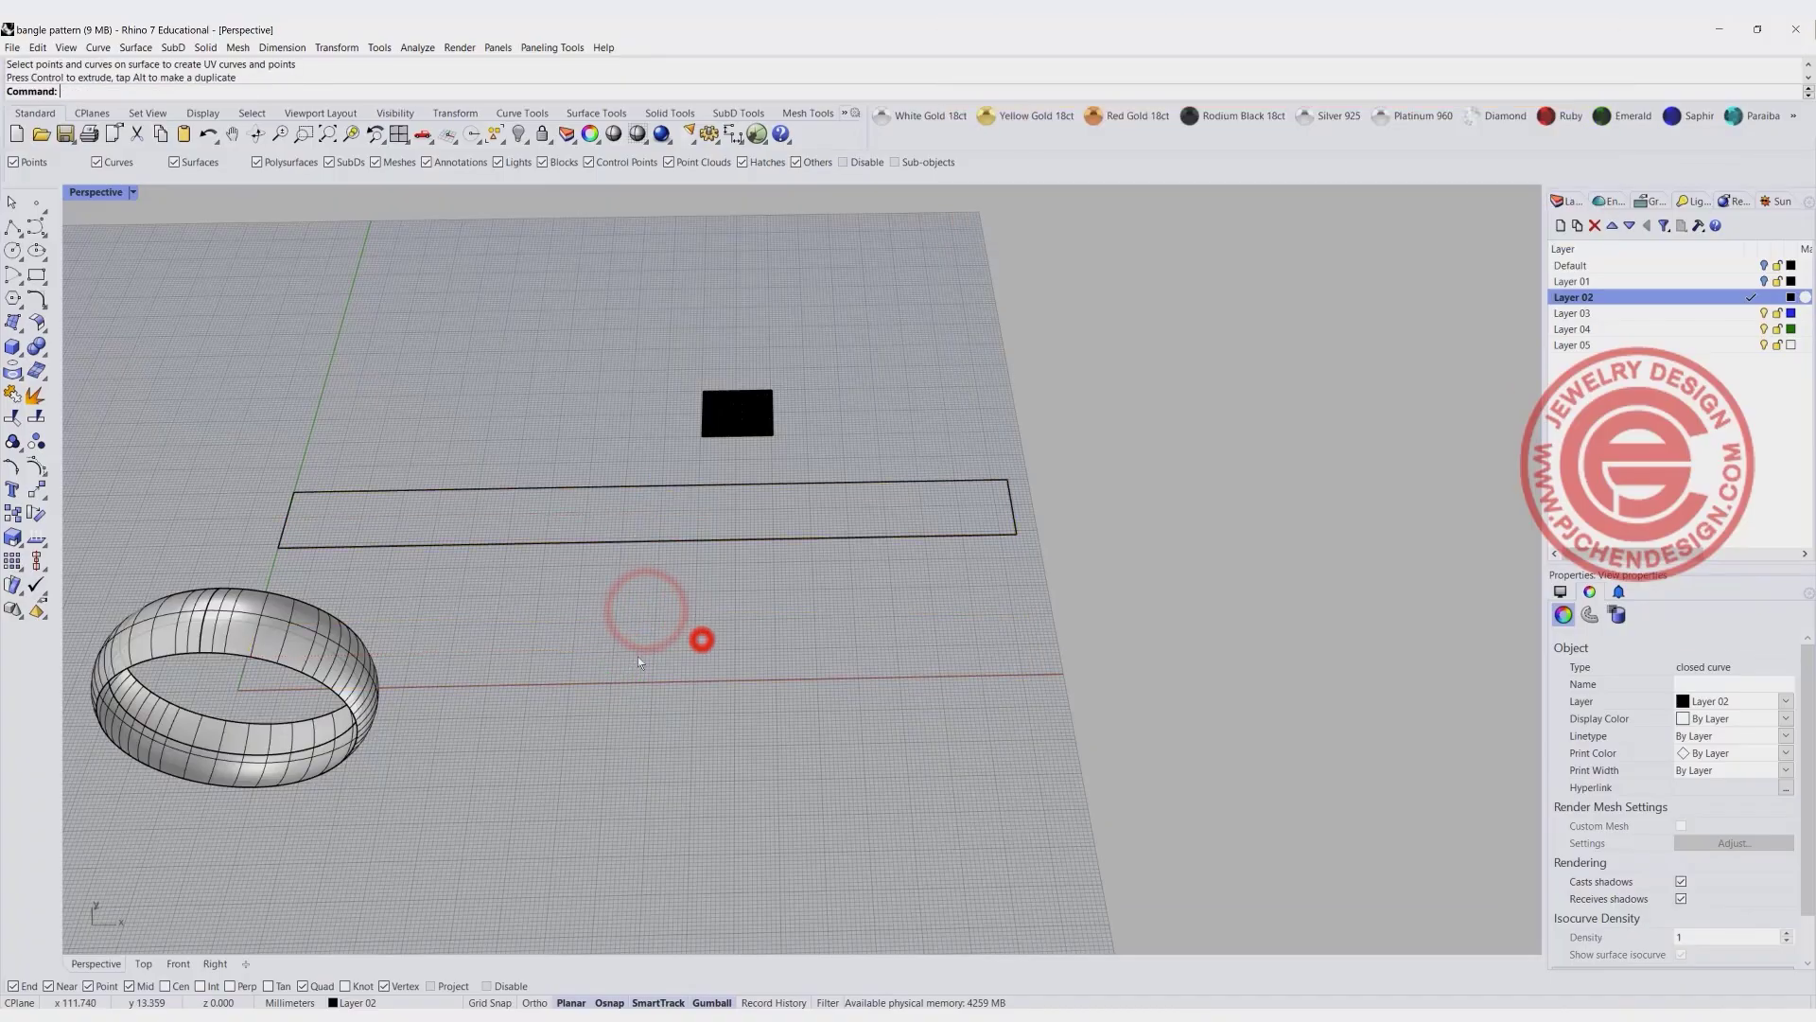
# - Move the domed square in the Top view by its upper corner onto the midpoint of the UV outline's upper edge
pyautogui.doubleClick(96, 192)
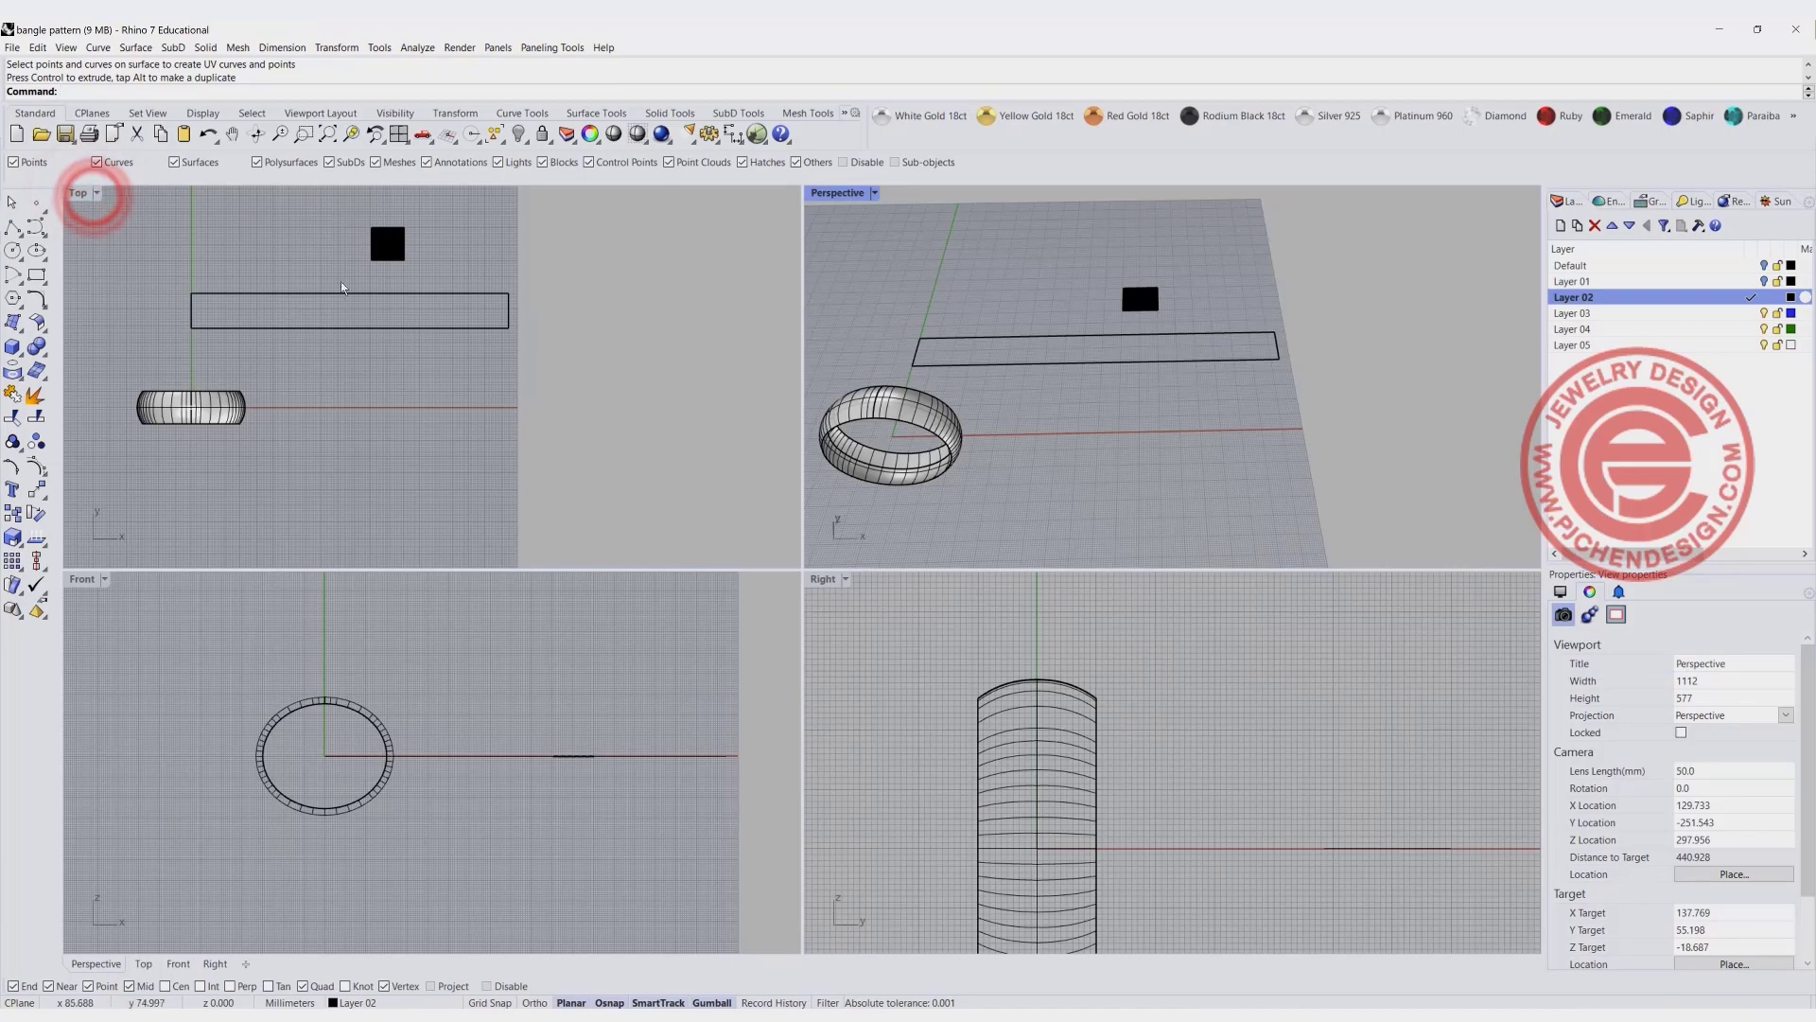
pyautogui.click(80, 193)
pyautogui.doubleClick(78, 192)
pyautogui.scroll(-3, 600, 369)
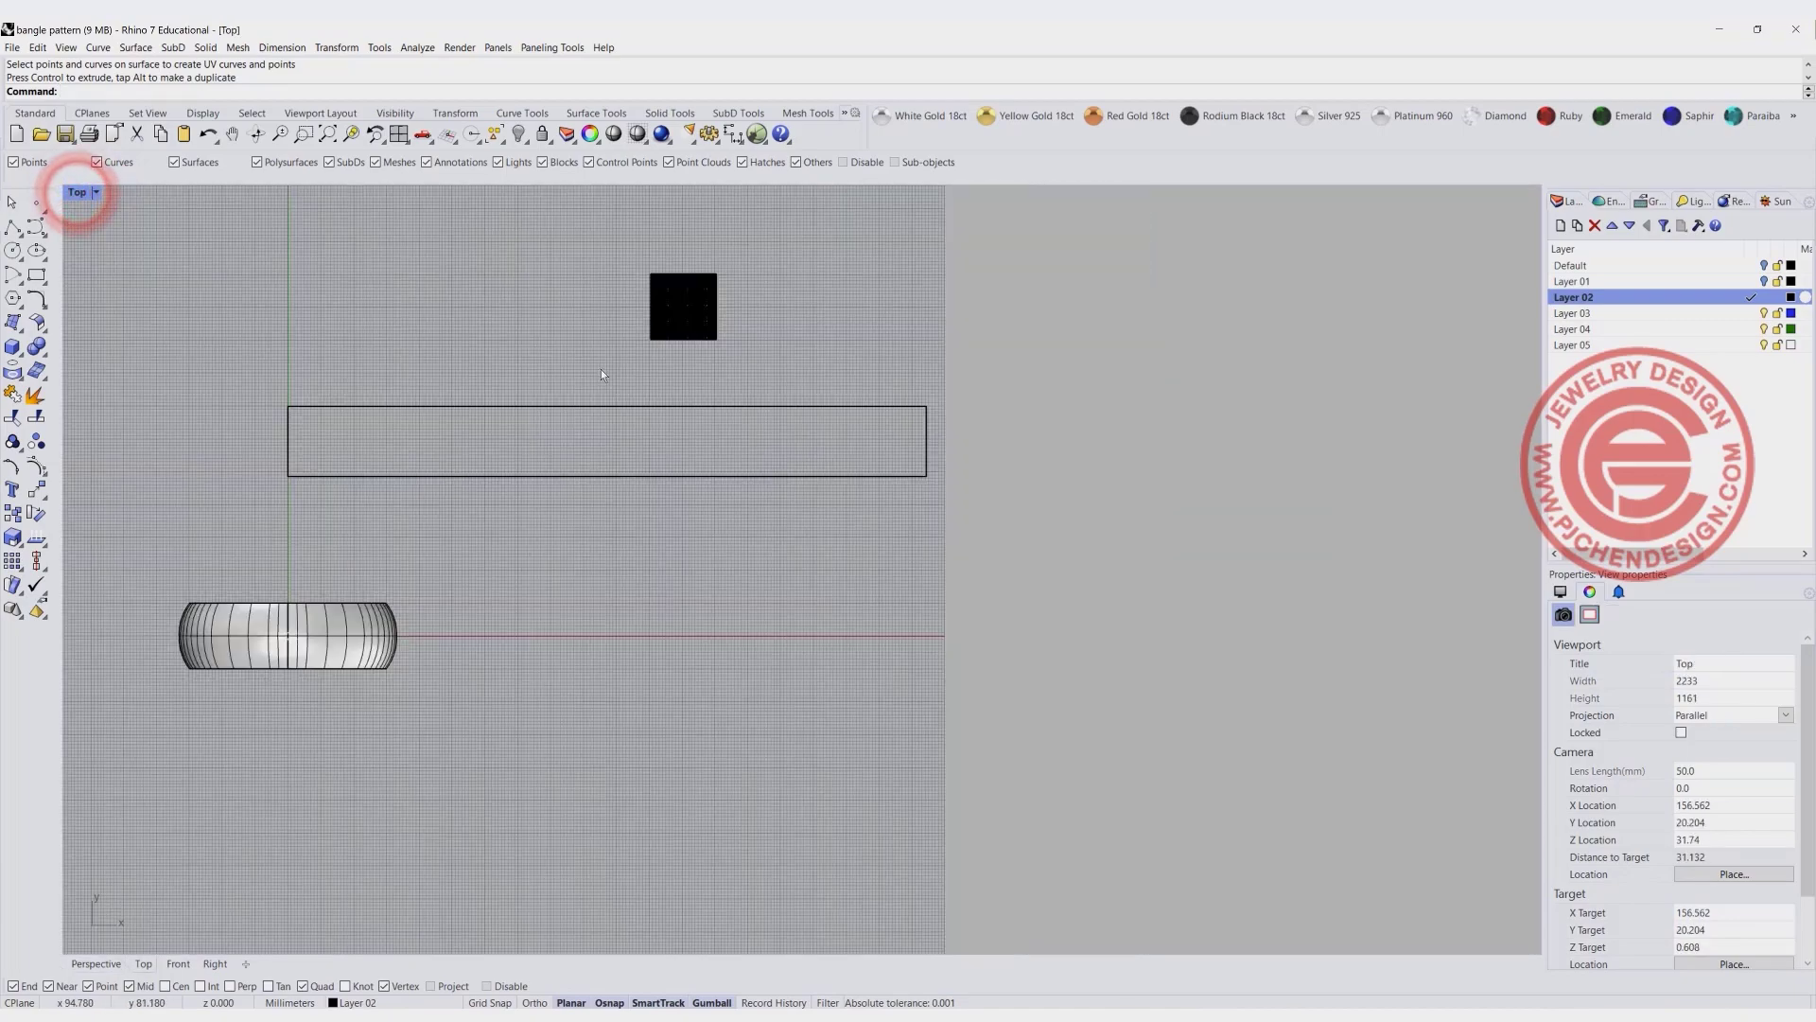
pyautogui.click(714, 378)
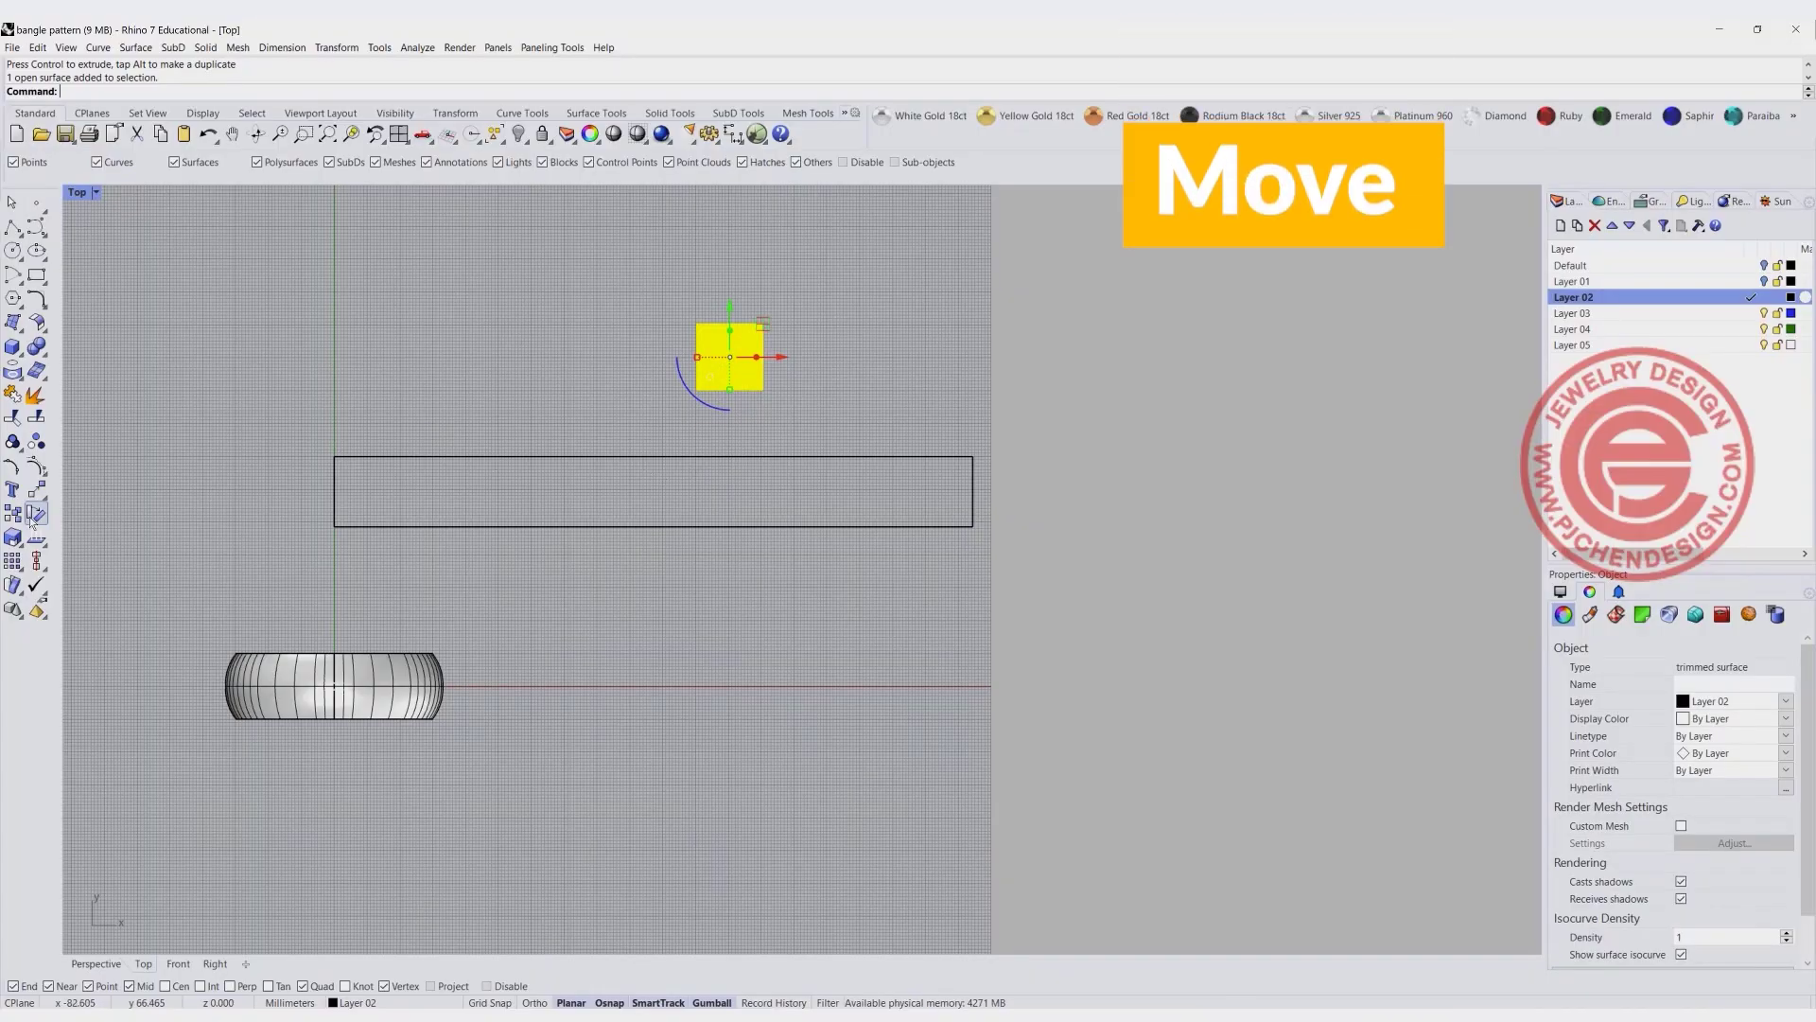
pyautogui.click(37, 490)
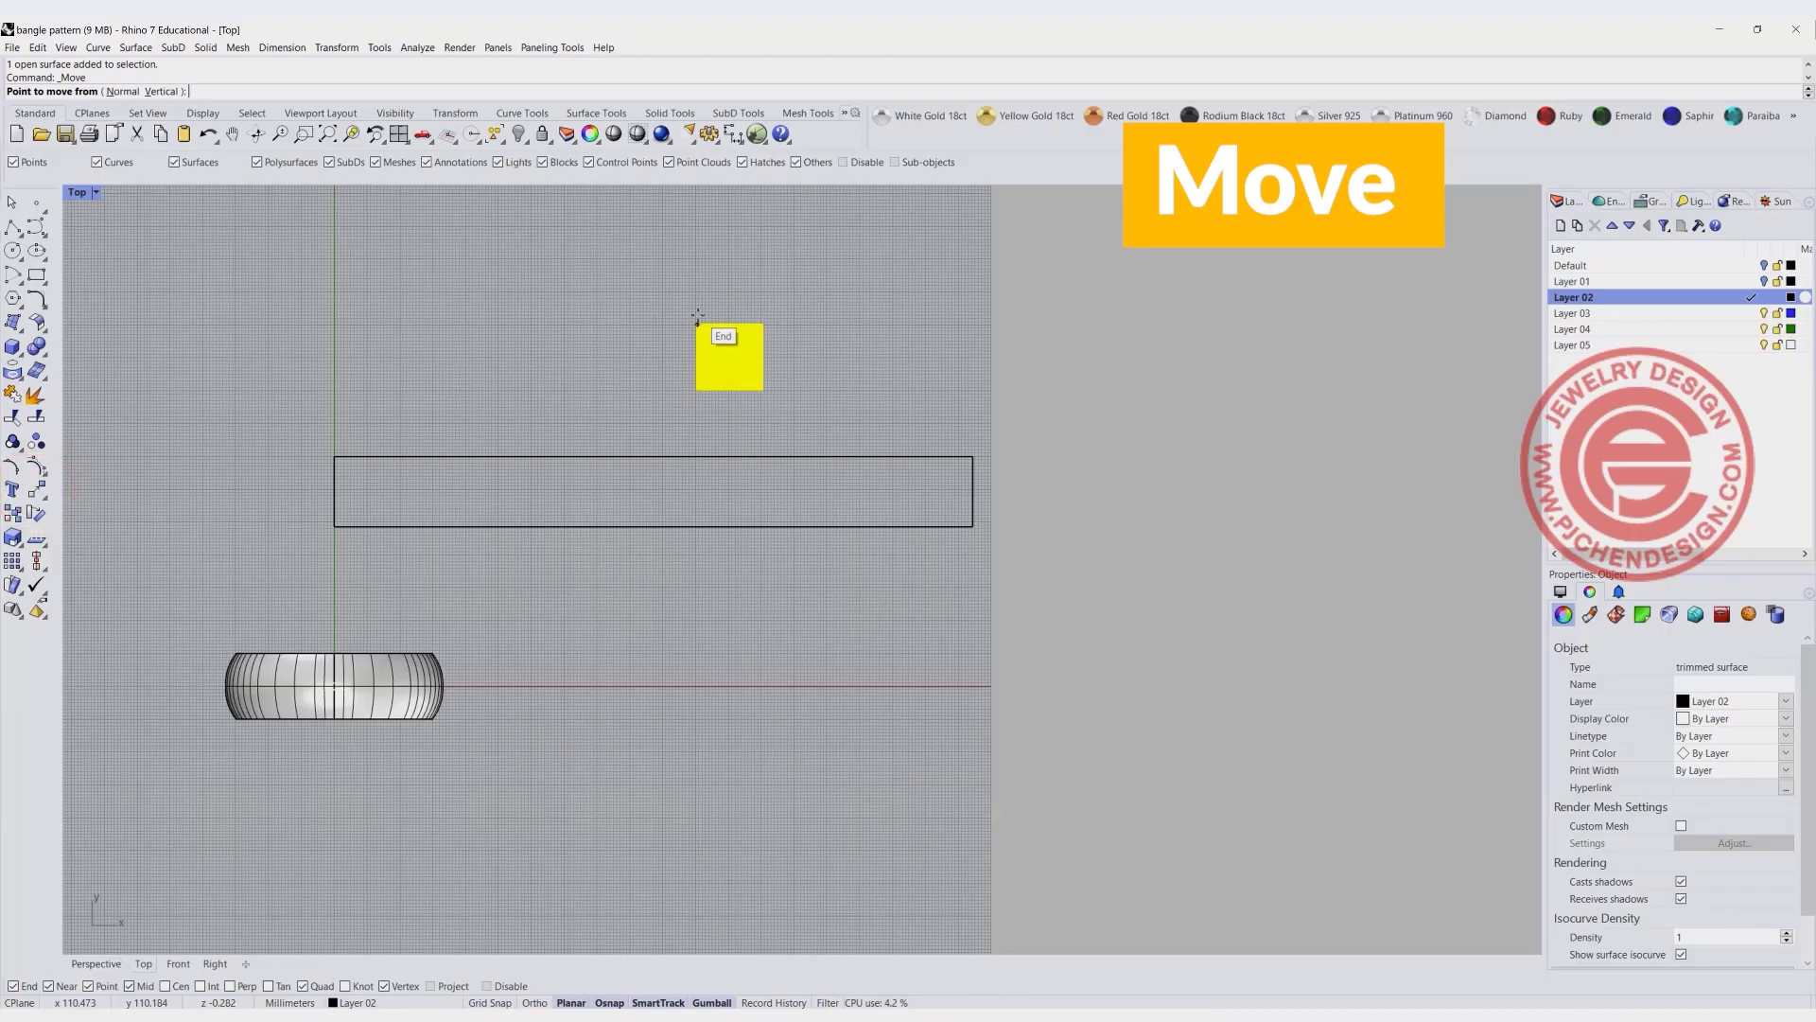
pyautogui.click(697, 316)
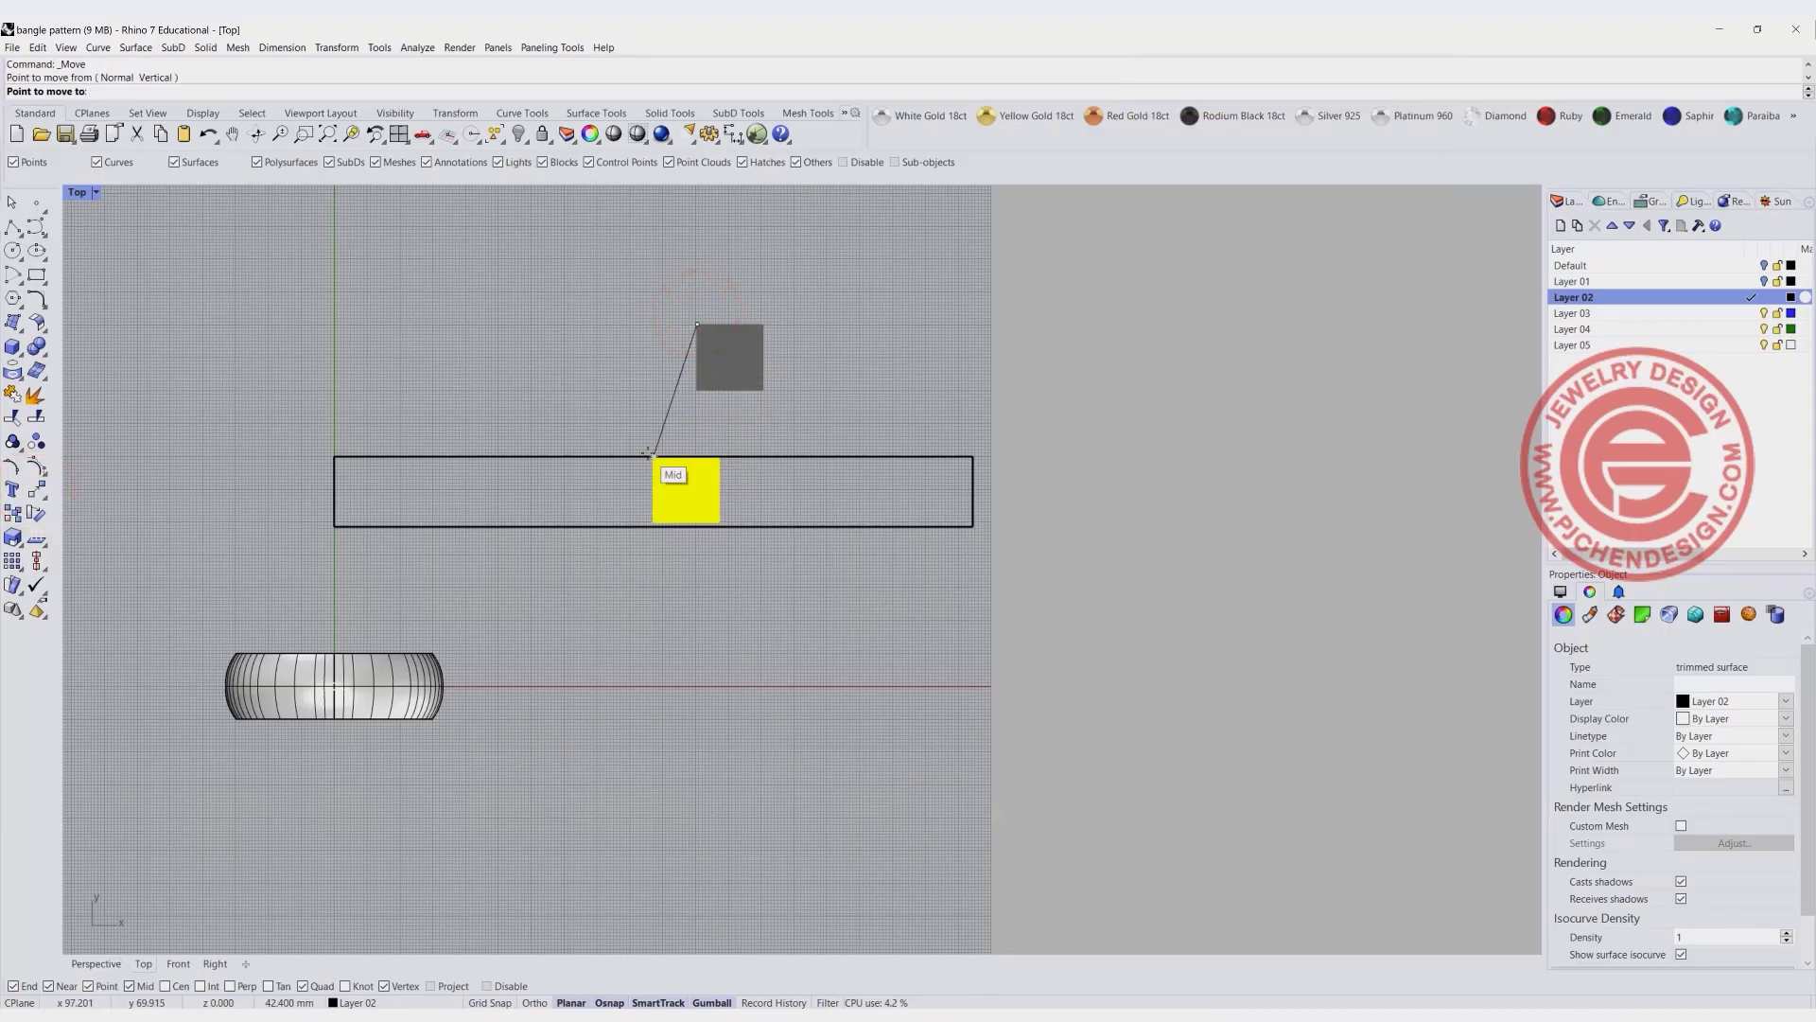
pyautogui.click(649, 454)
pyautogui.scroll(3, 728, 497)
pyautogui.click(741, 491)
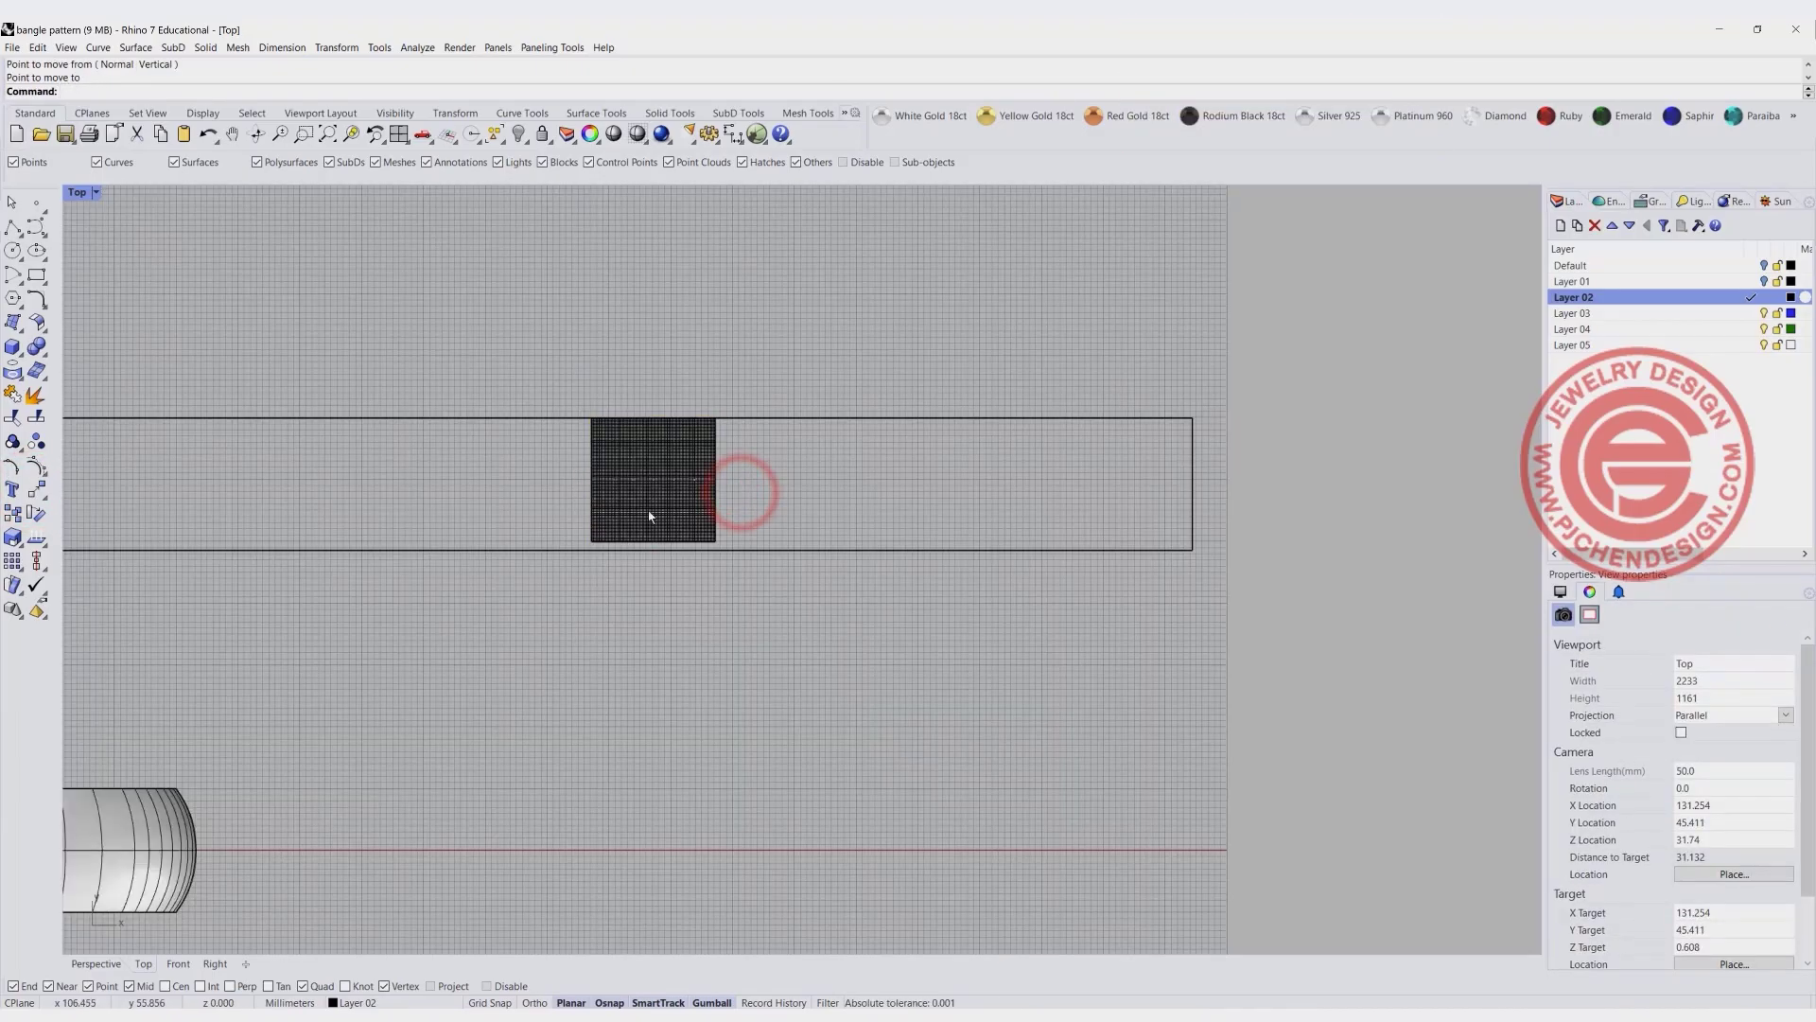
# - Scale the domed square from its upper corner so that its side matches the height of the UV outline
pyautogui.click(613, 464)
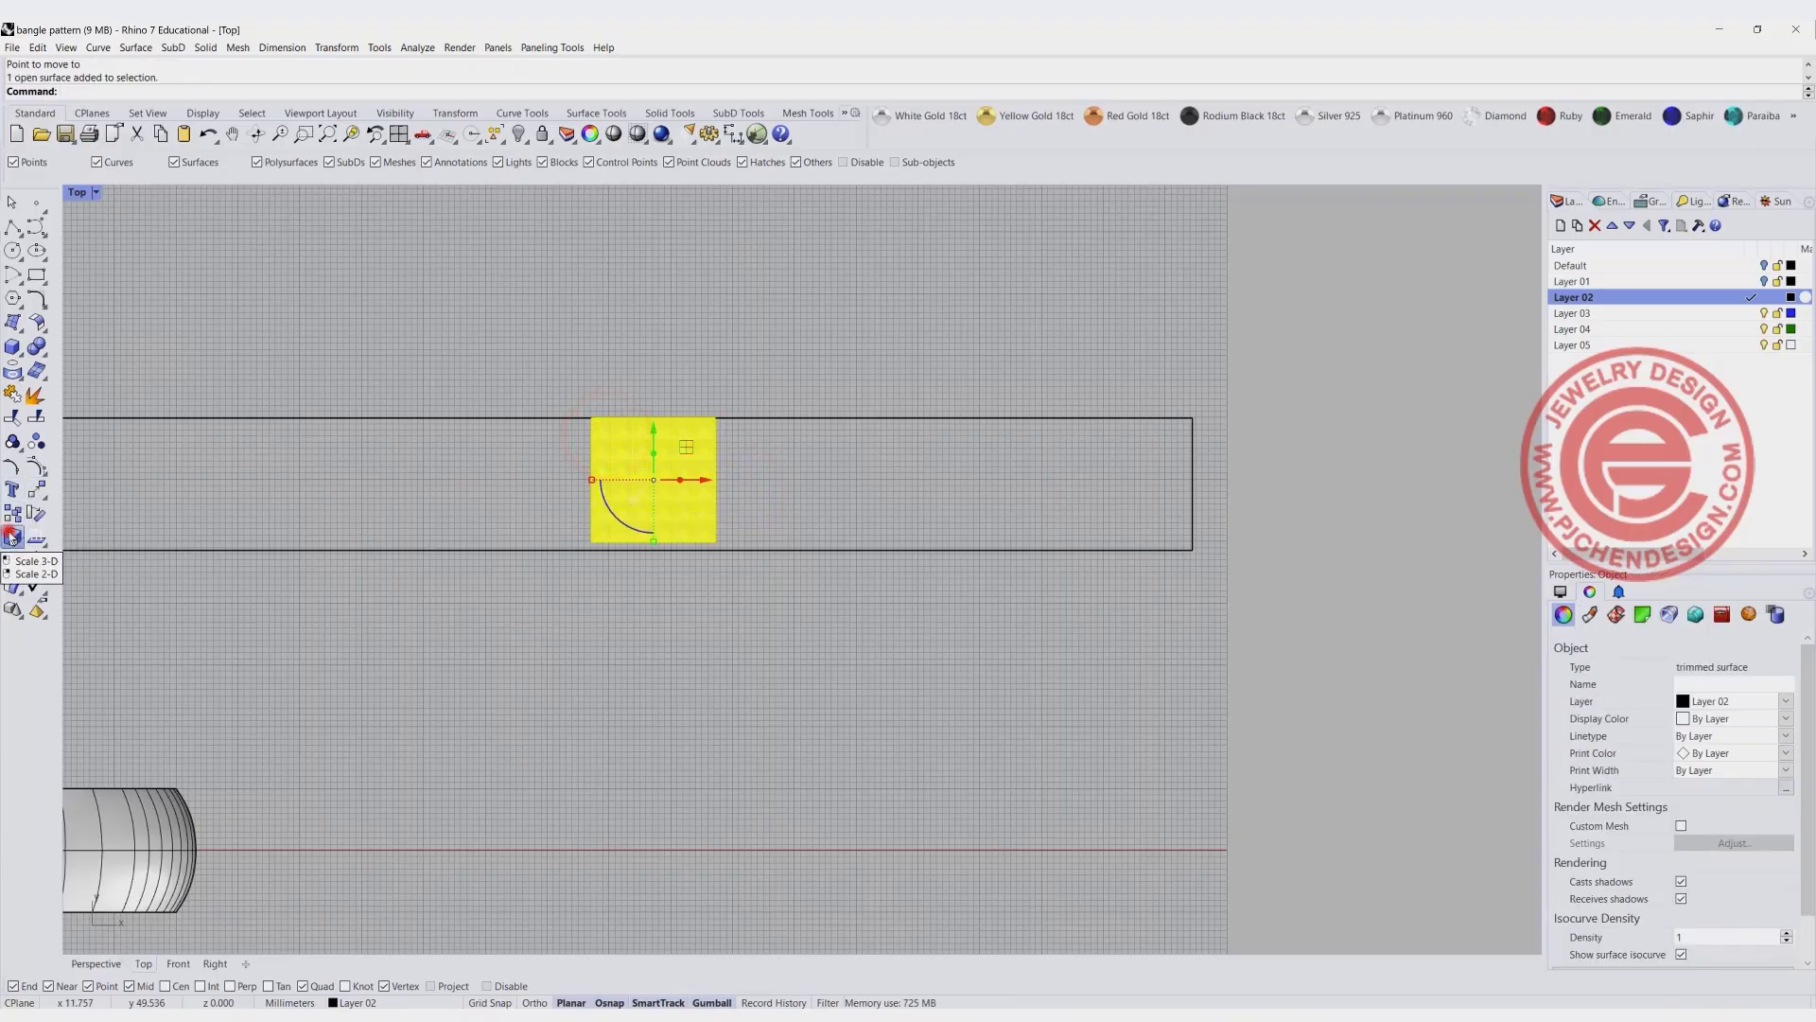
pyautogui.click(37, 514)
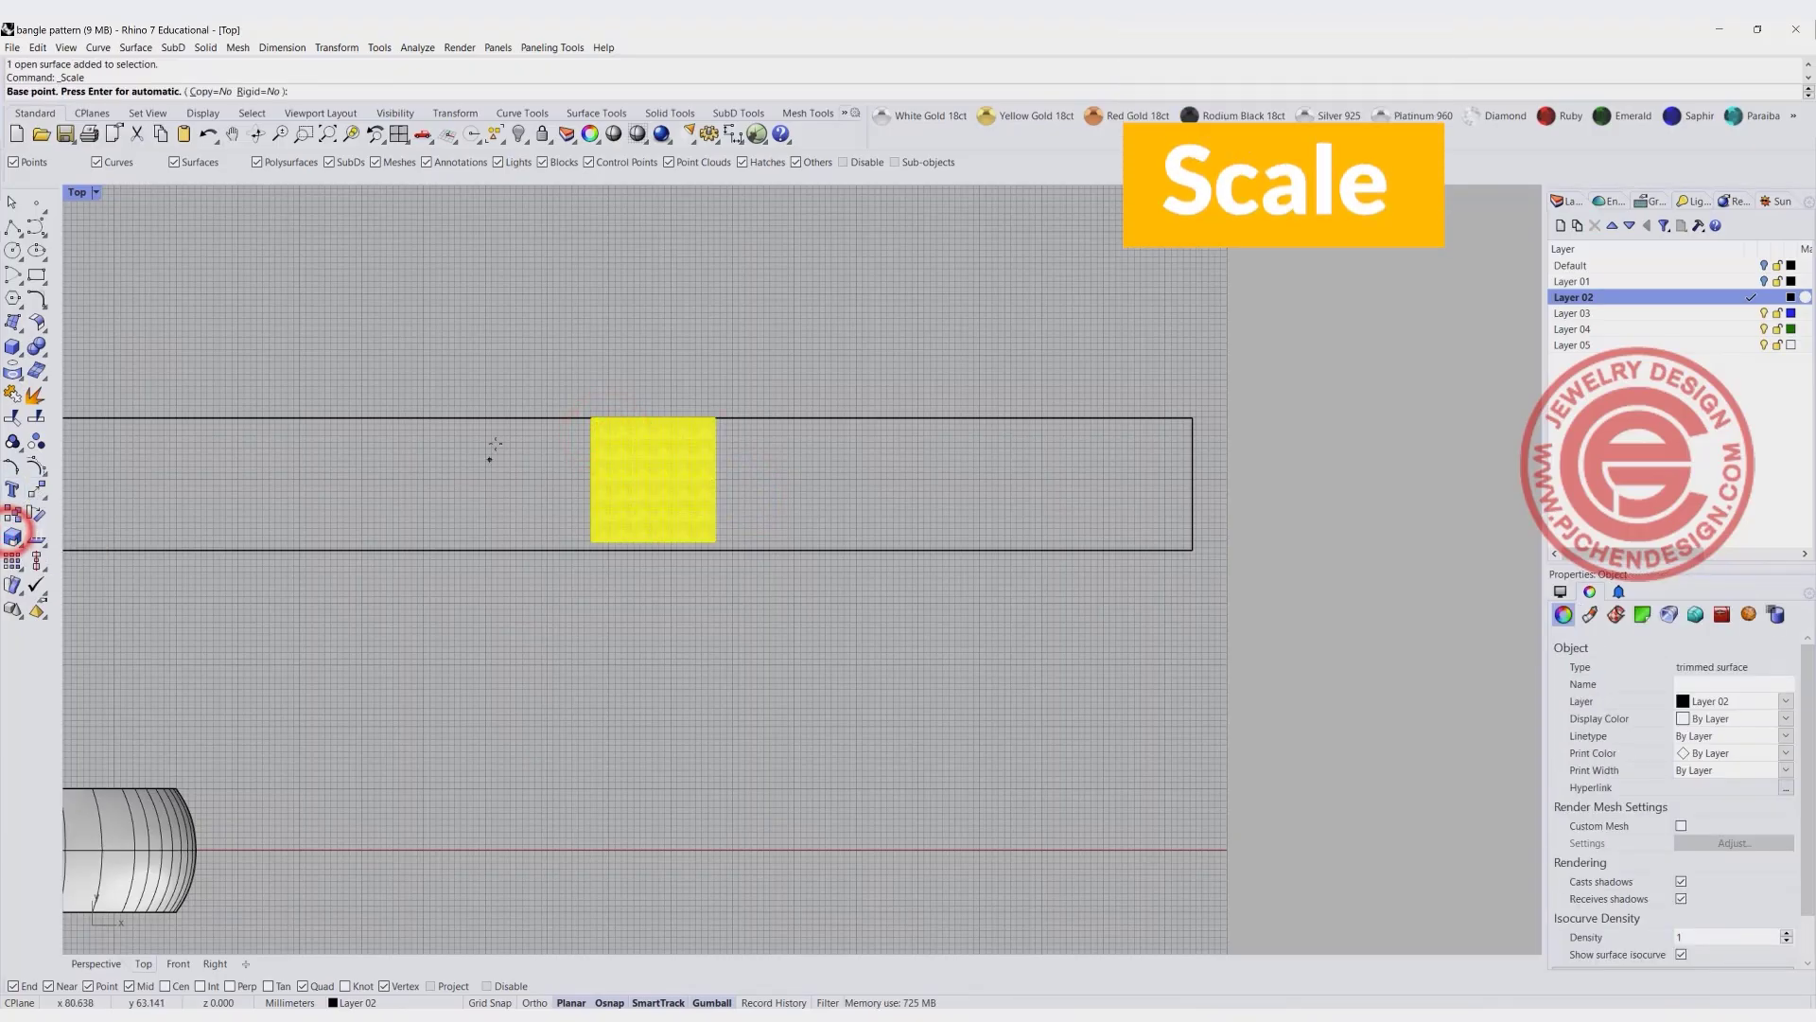
pyautogui.click(590, 414)
pyautogui.click(587, 545)
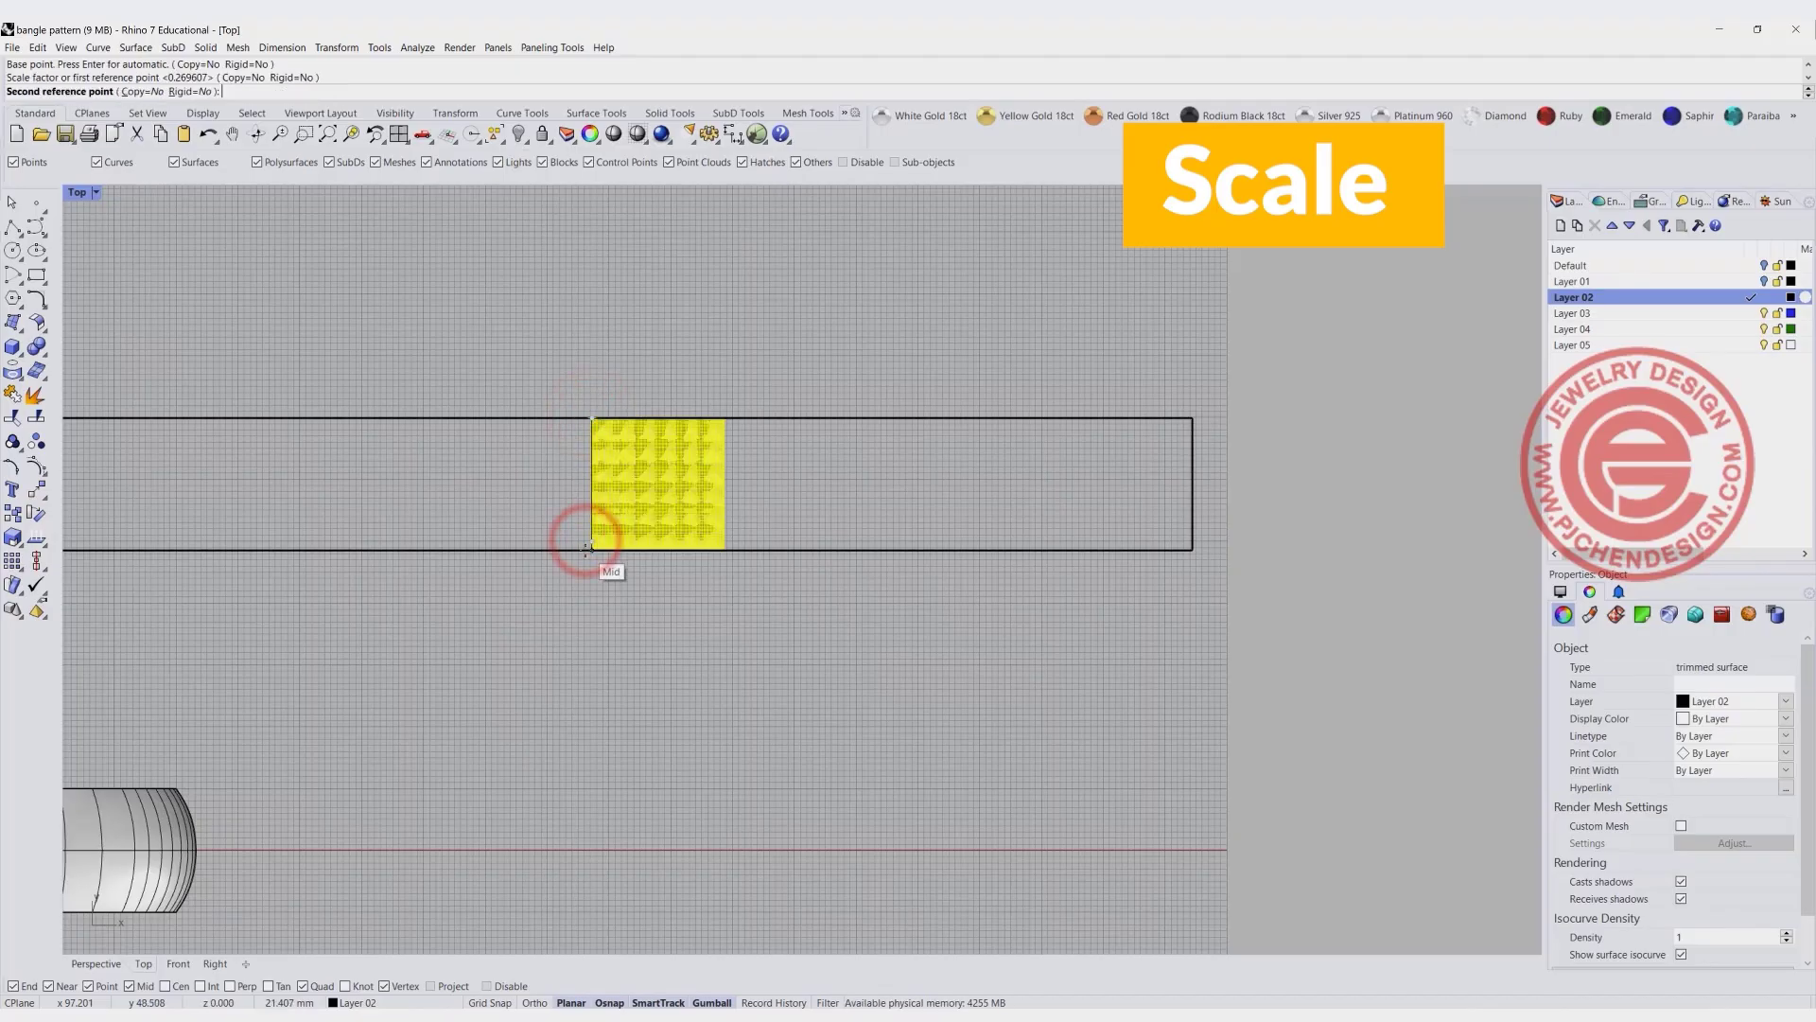
pyautogui.click(584, 548)
pyautogui.click(650, 653)
# - Copy the domed square three times side by side from its upper-left corner toward the right end of the UV outline
pyautogui.scroll(-6, 653, 582)
pyautogui.moveTo(656, 587); pyautogui.dragTo(726, 568, button='right')
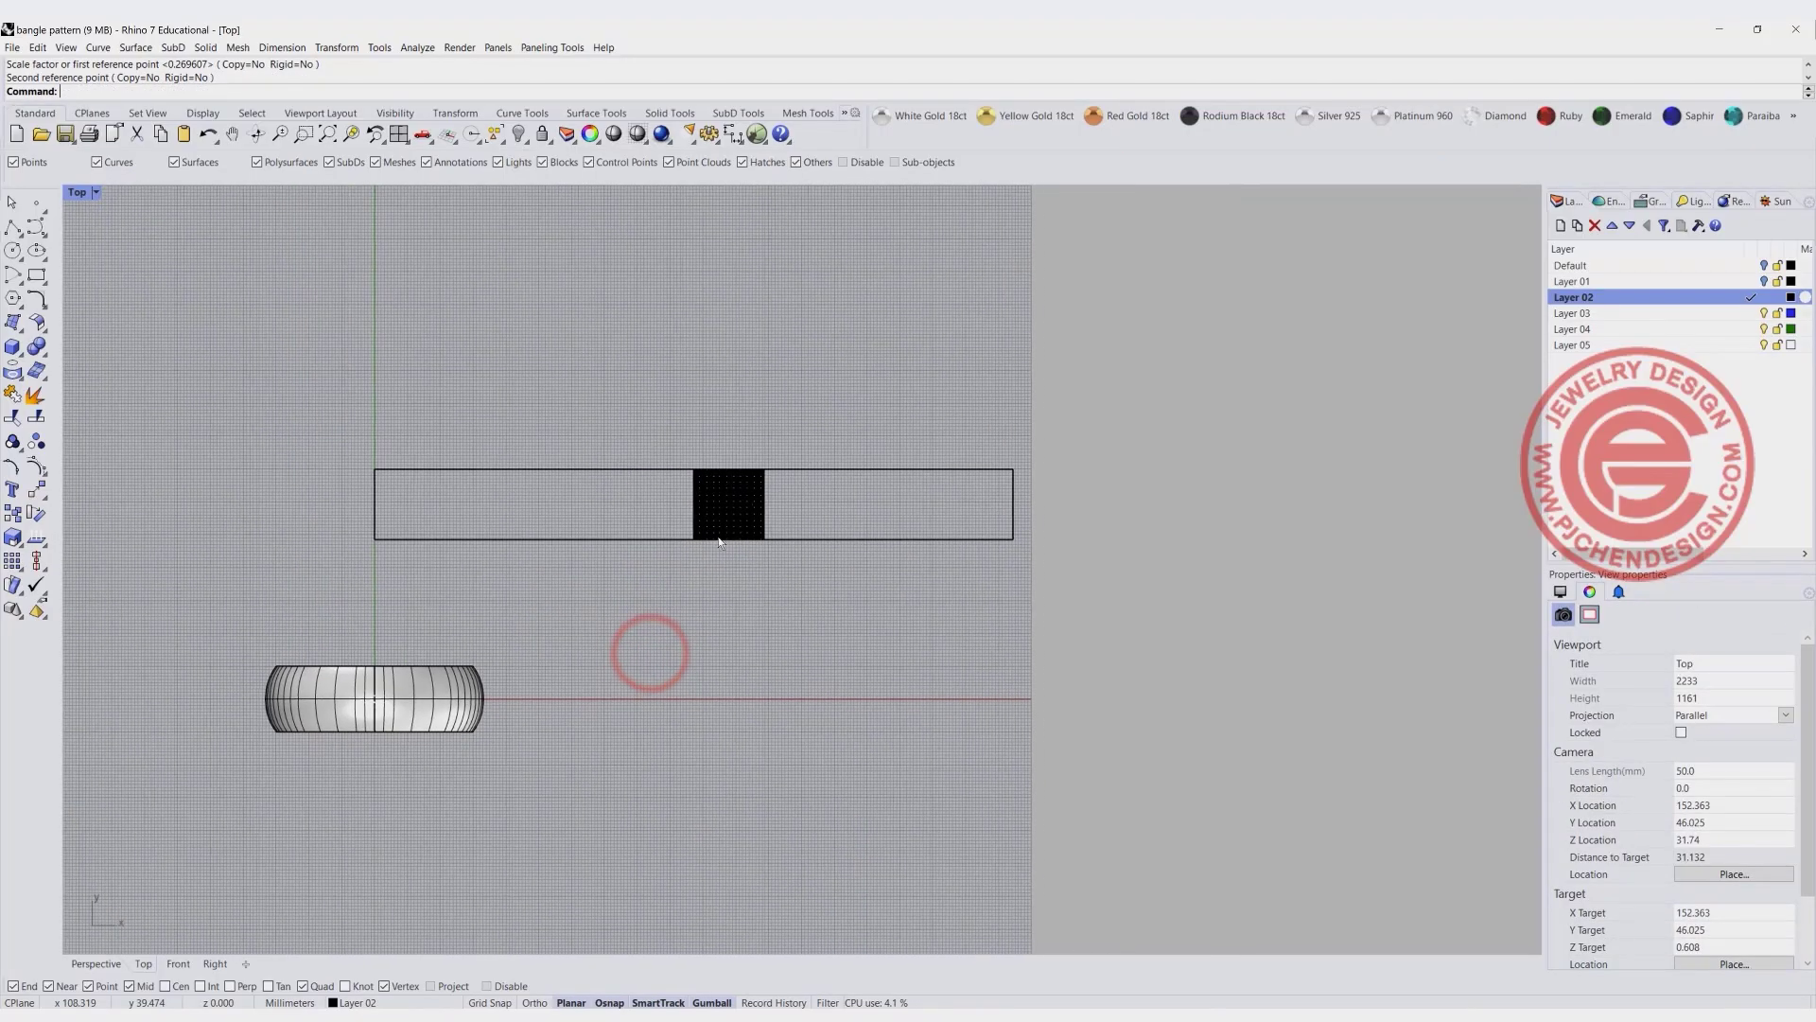
pyautogui.scroll(2, 719, 543)
pyautogui.moveTo(758, 498); pyautogui.dragTo(705, 514, button='right')
pyautogui.click(695, 509)
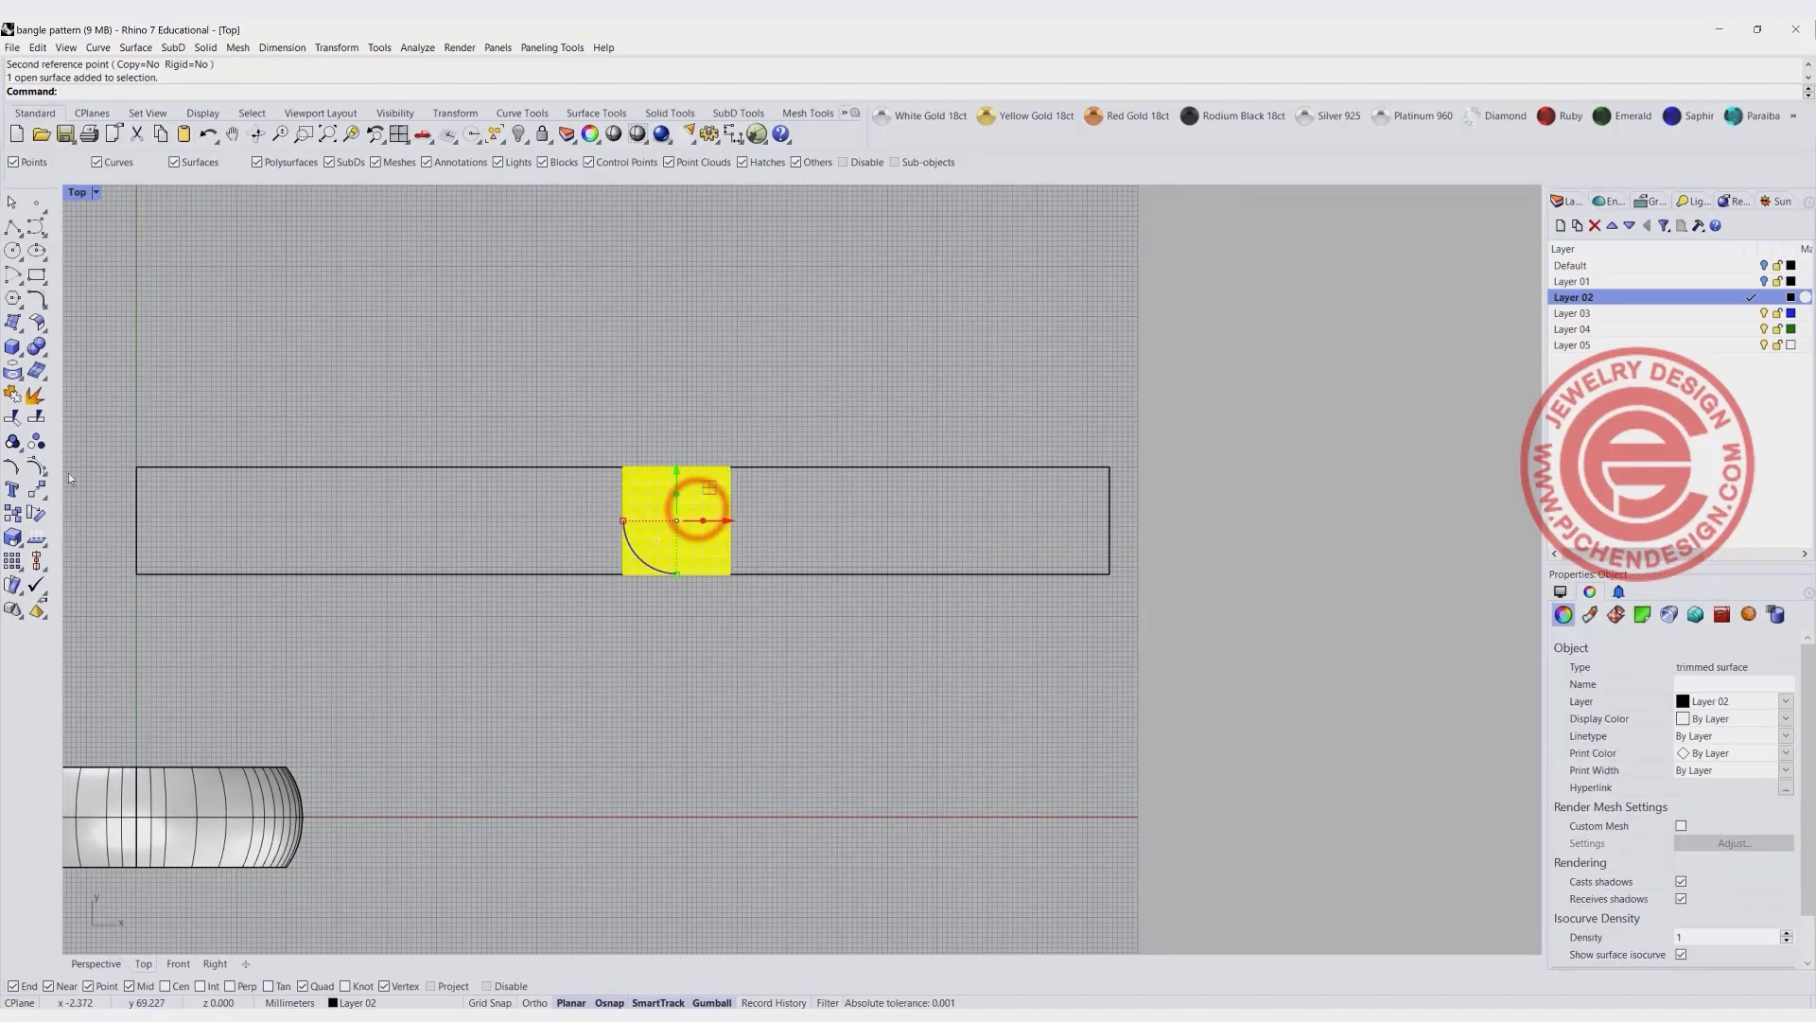
pyautogui.click(14, 526)
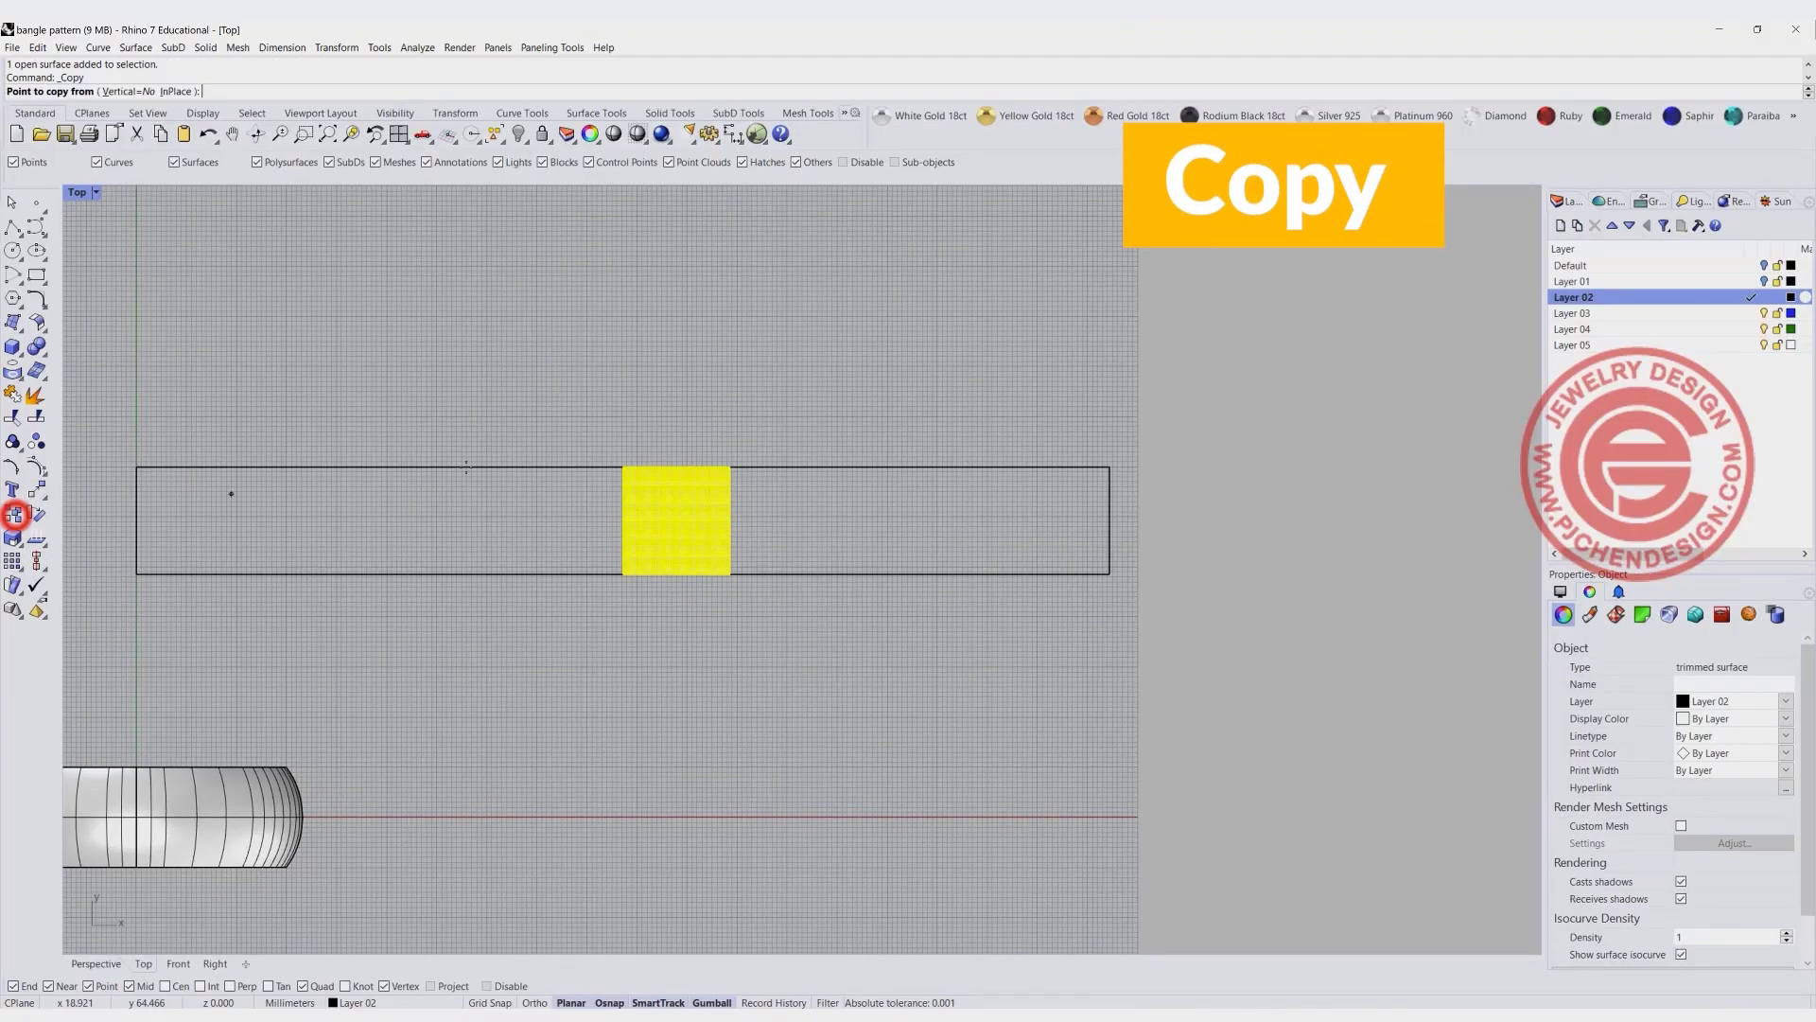
pyautogui.click(615, 459)
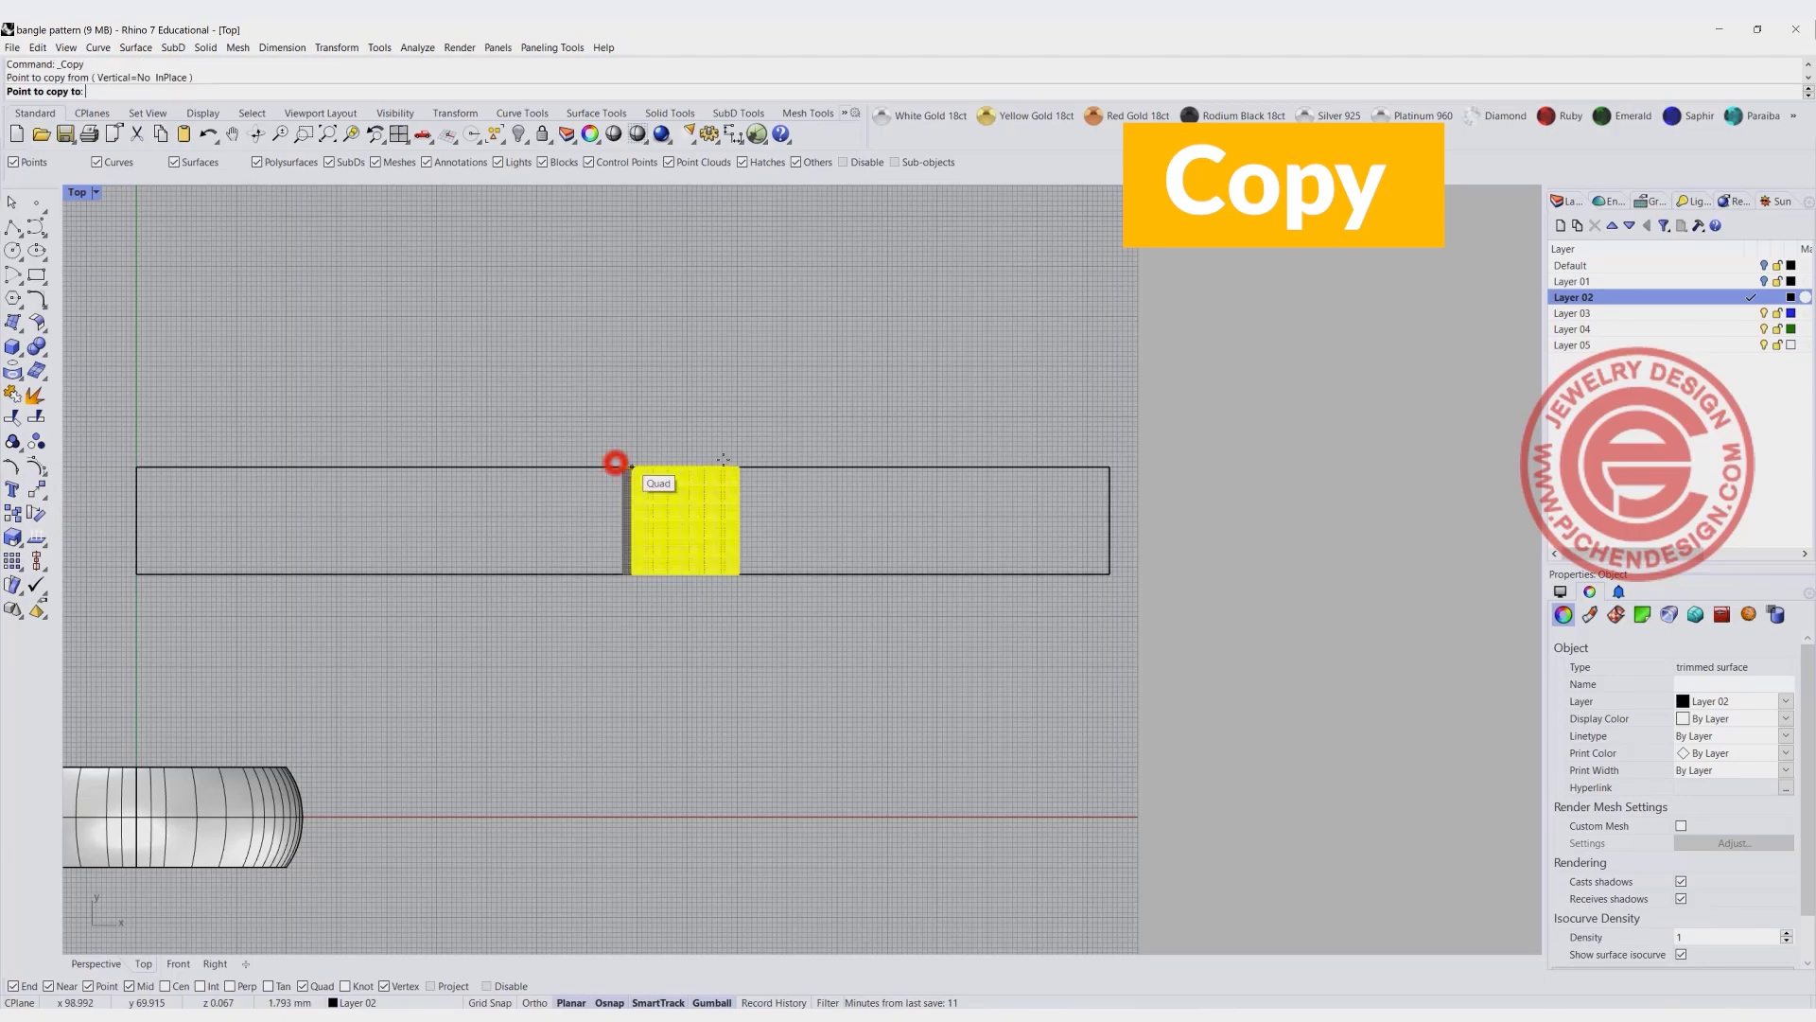
pyautogui.click(734, 459)
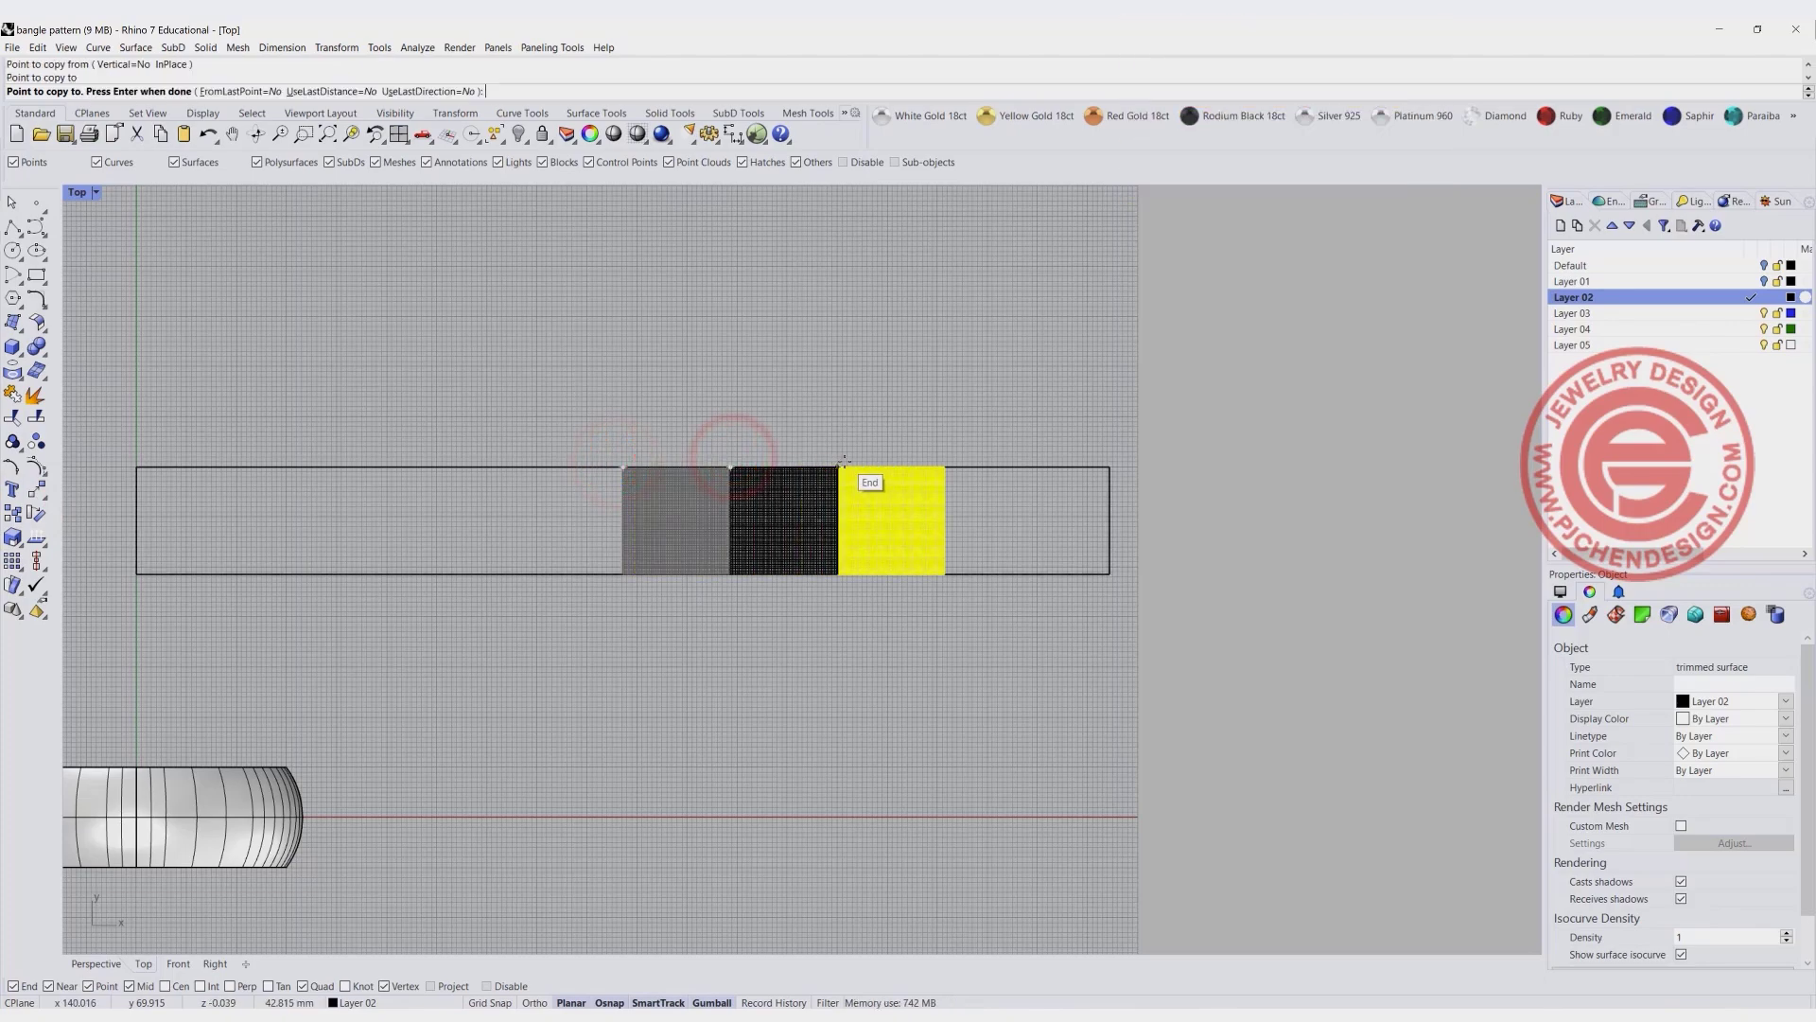
pyautogui.click(839, 464)
pyautogui.click(945, 466)
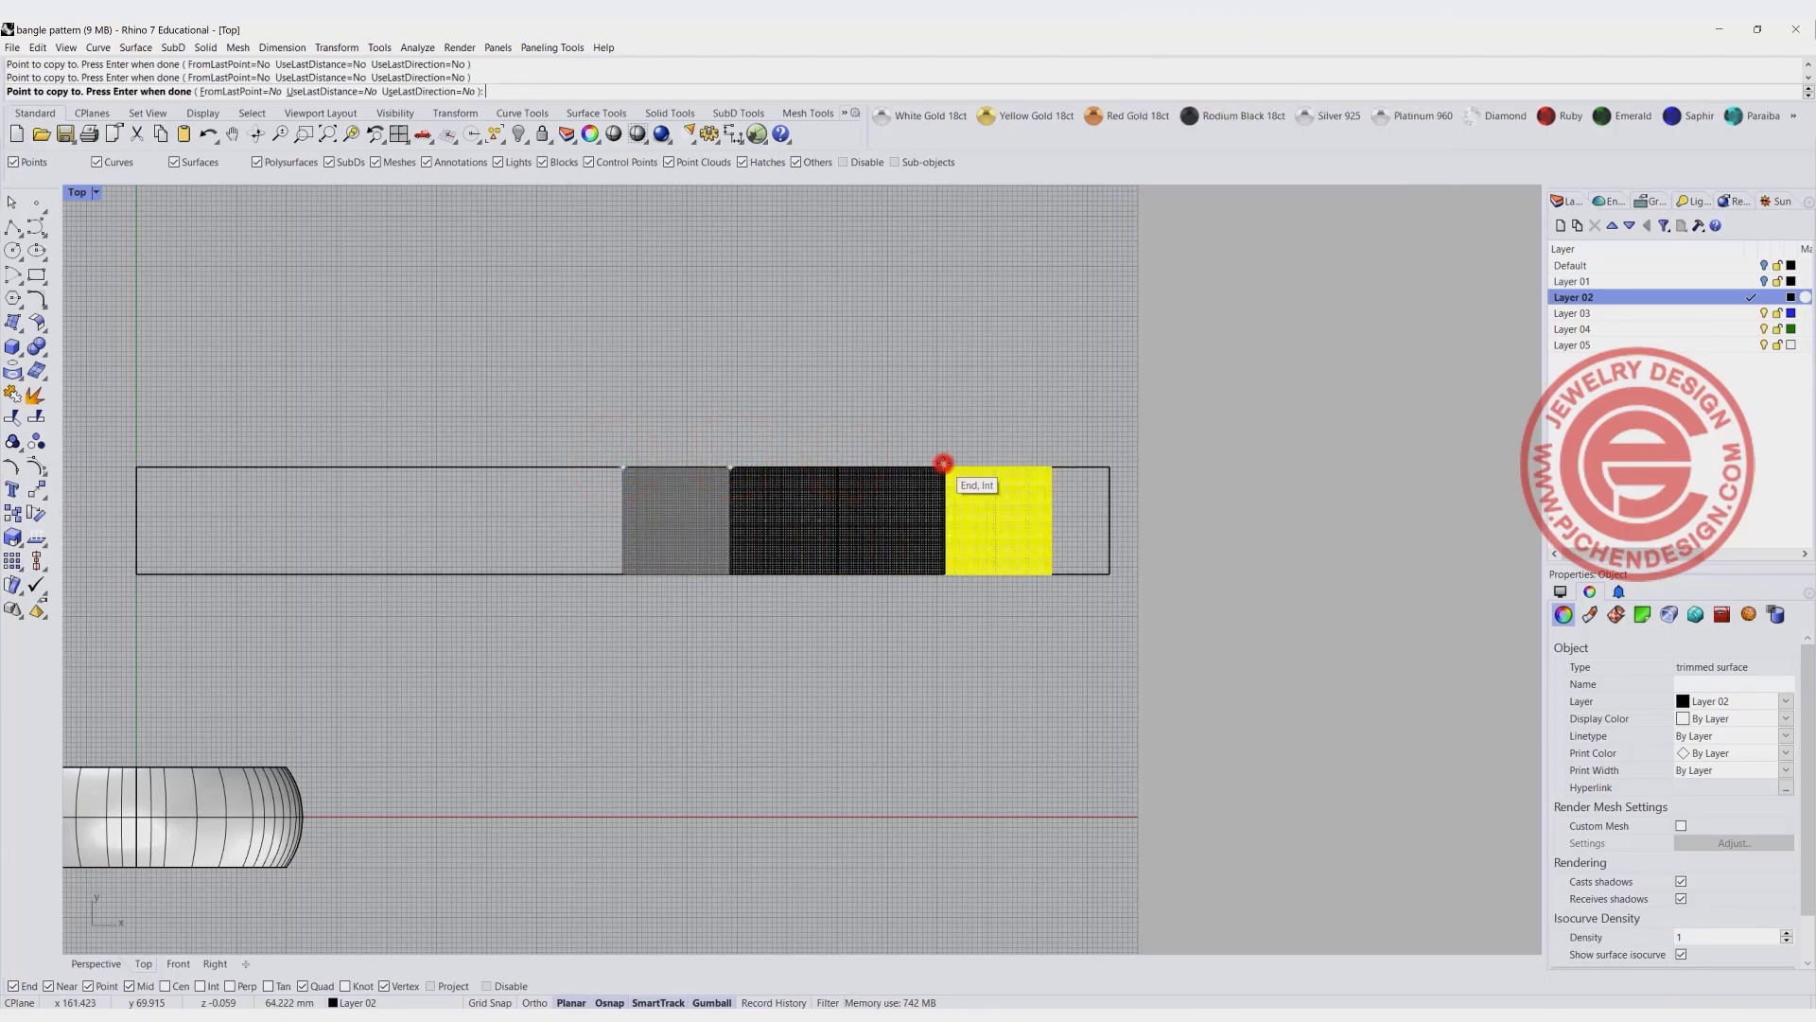
pyautogui.press('Return')
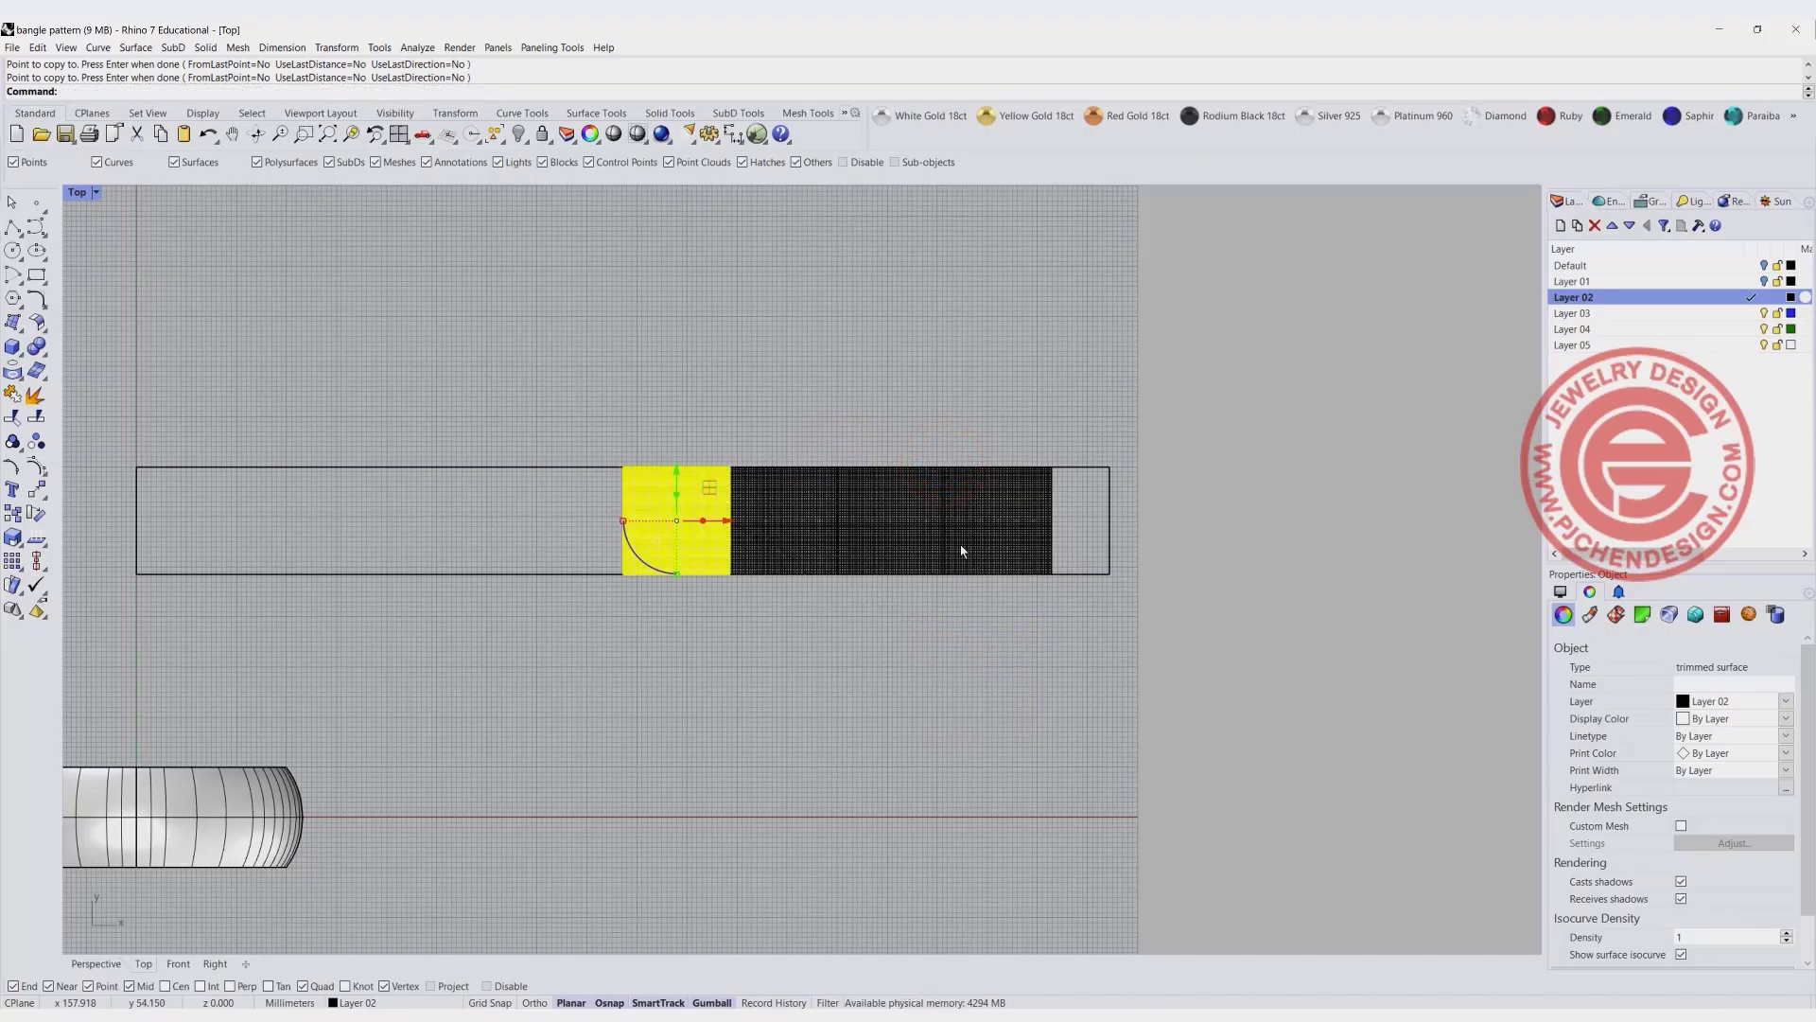
pyautogui.click(1090, 539)
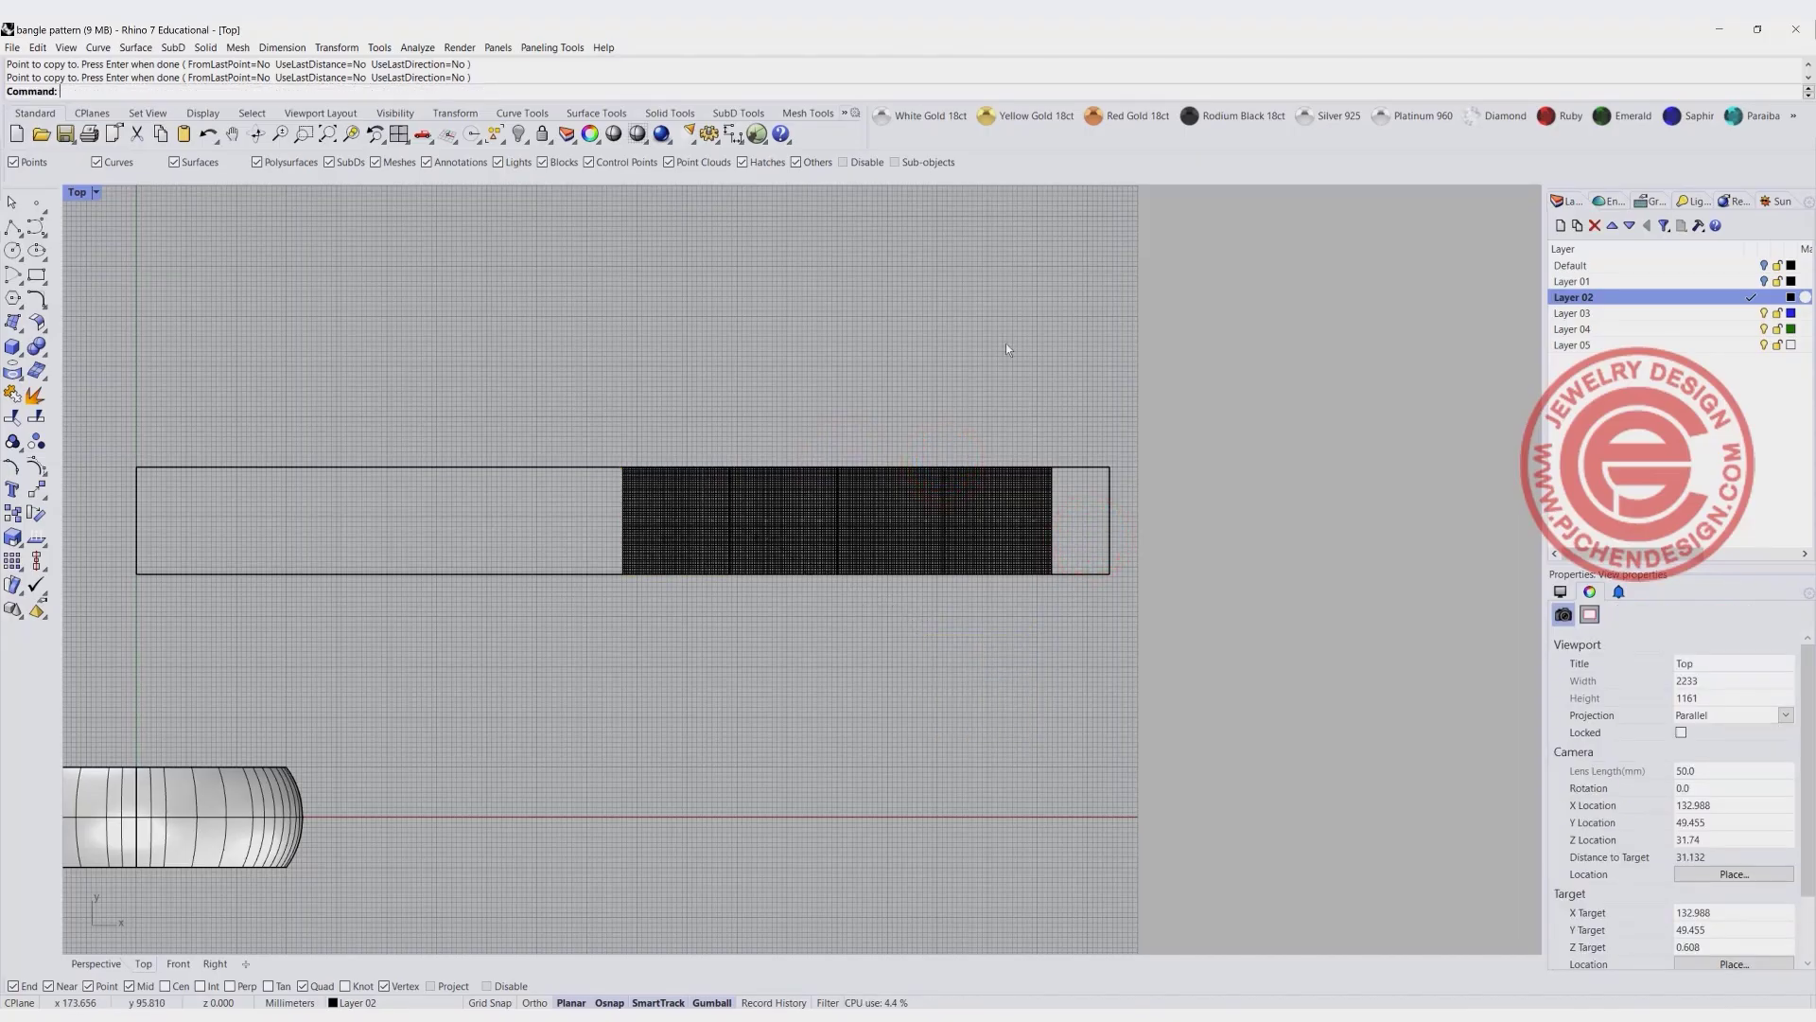
# - Mirror the four domed squares across the vertical line through the UV outline's midpoint to tile its other half
pyautogui.moveTo(973, 511); pyautogui.dragTo(707, 512)
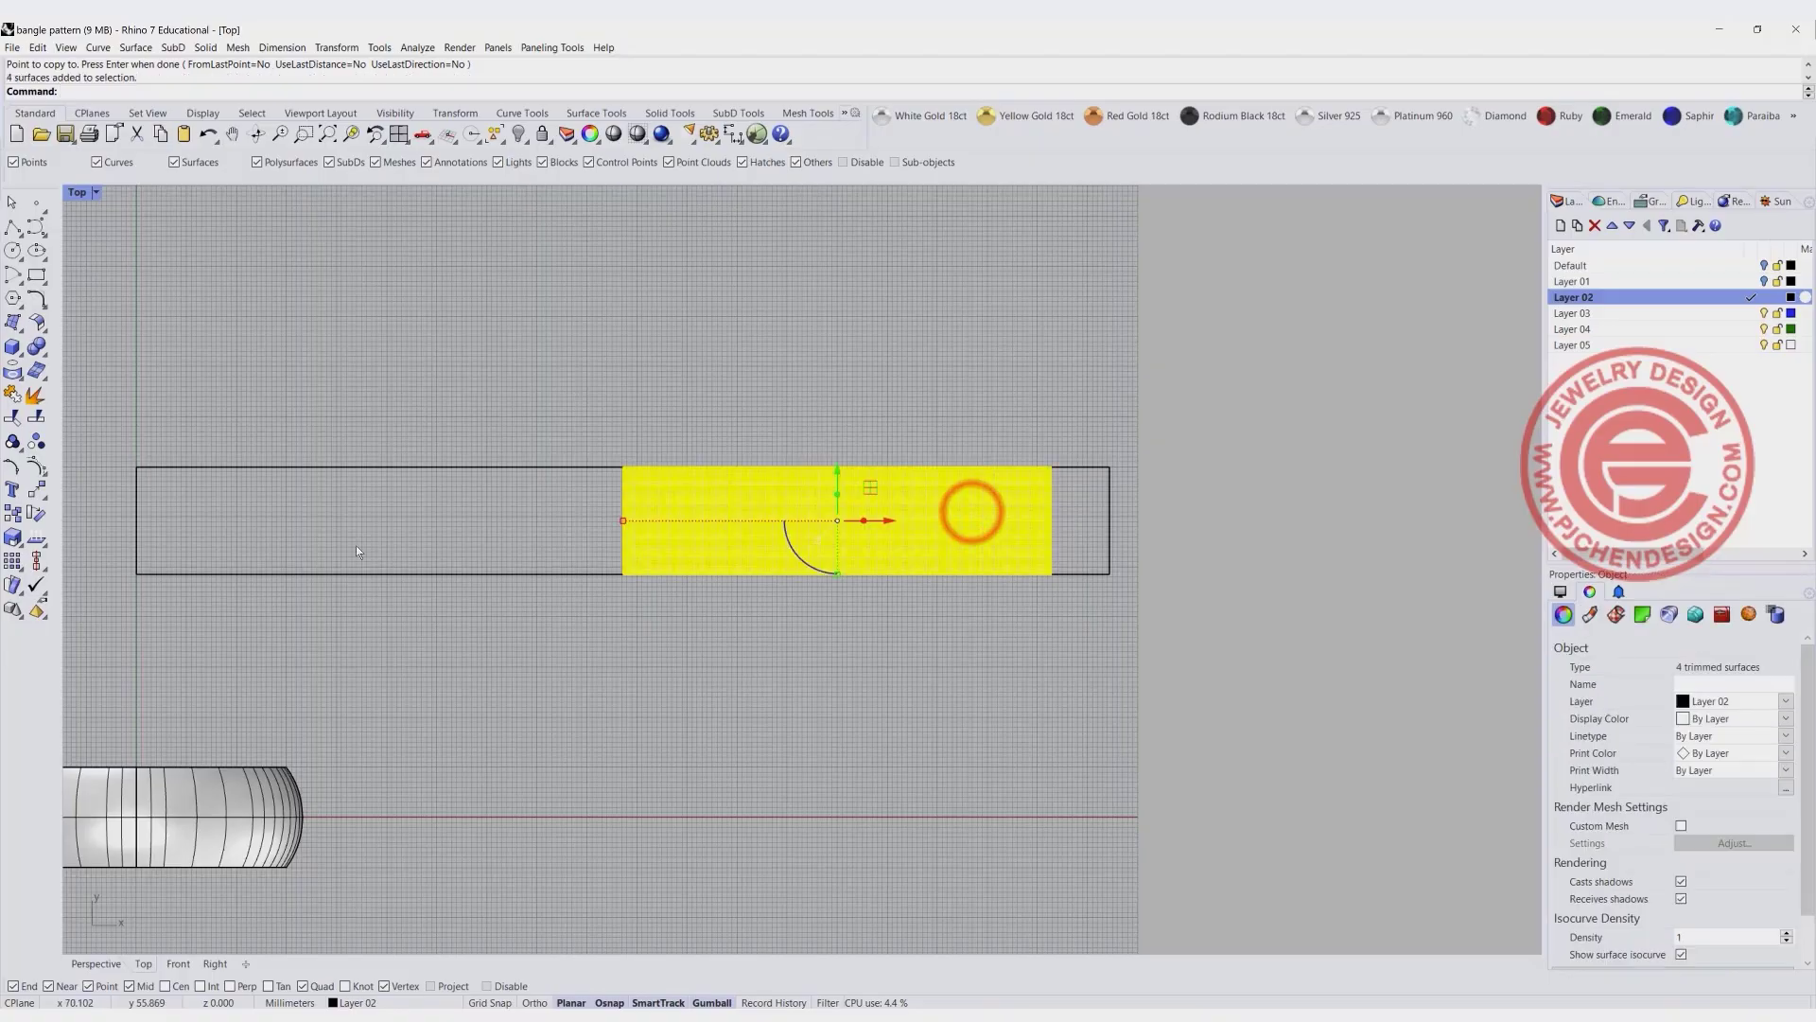
pyautogui.click(36, 490)
pyautogui.click(204, 495)
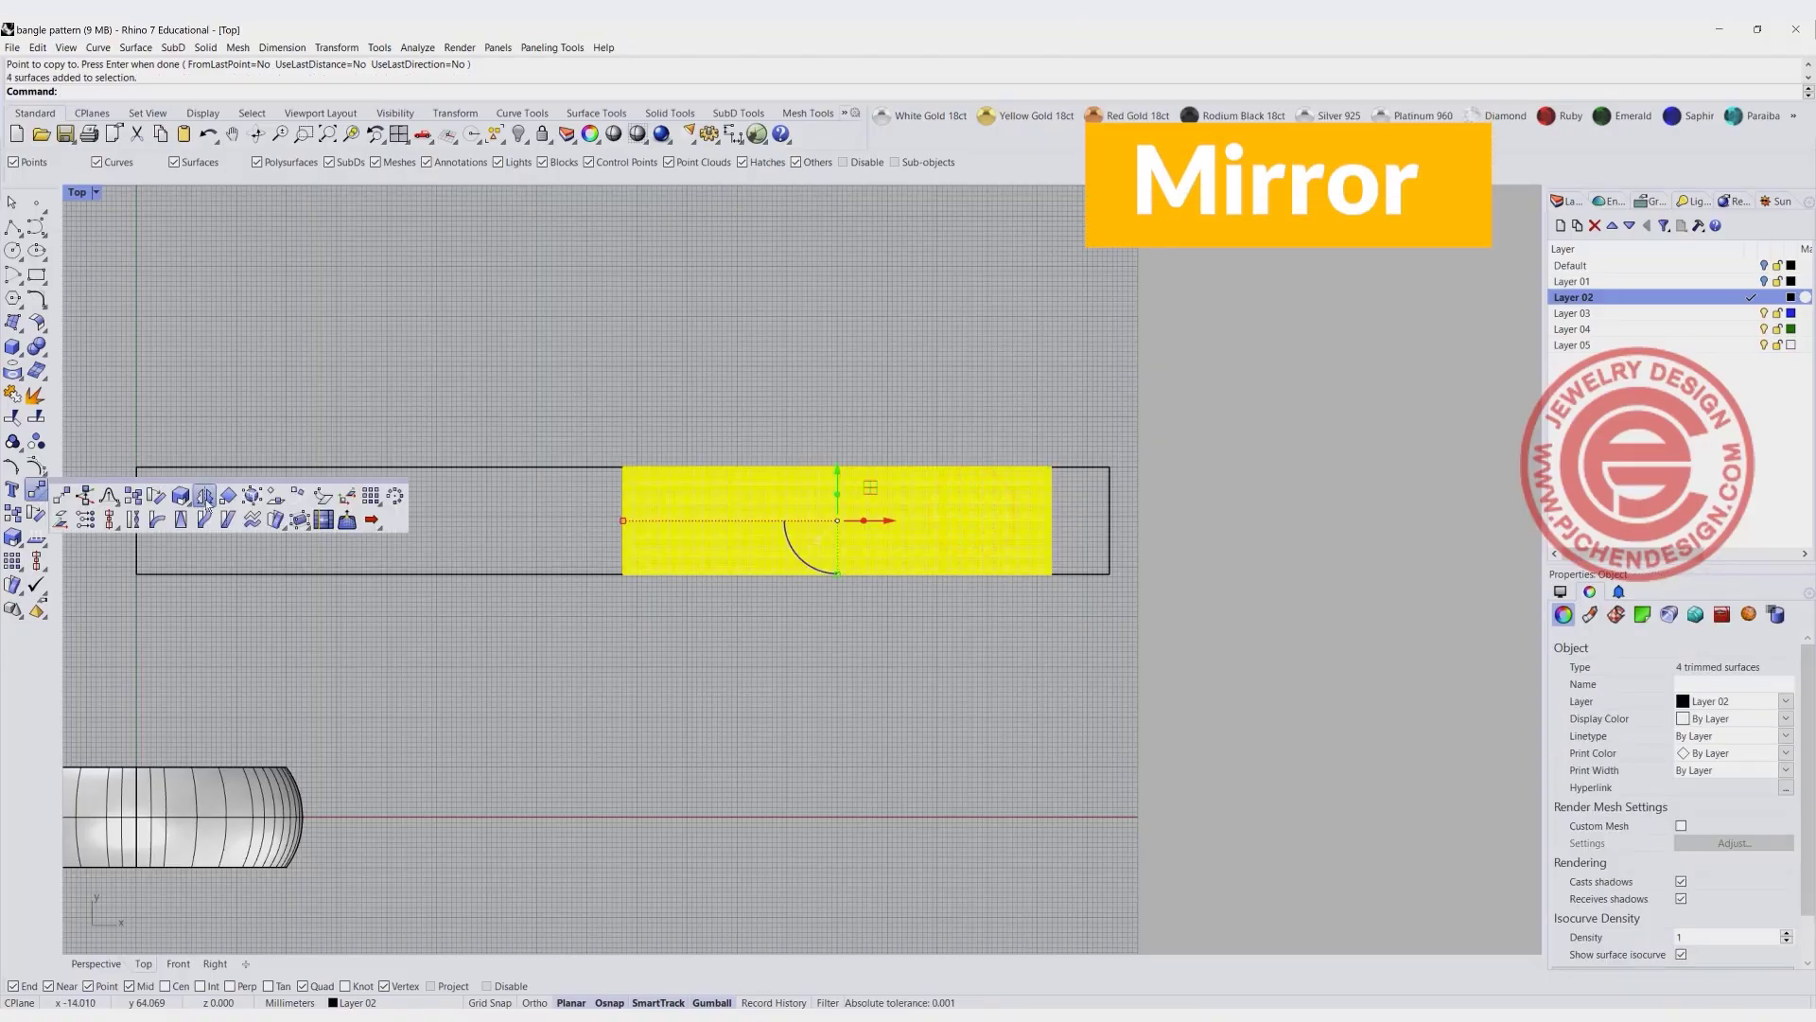
pyautogui.click(623, 467)
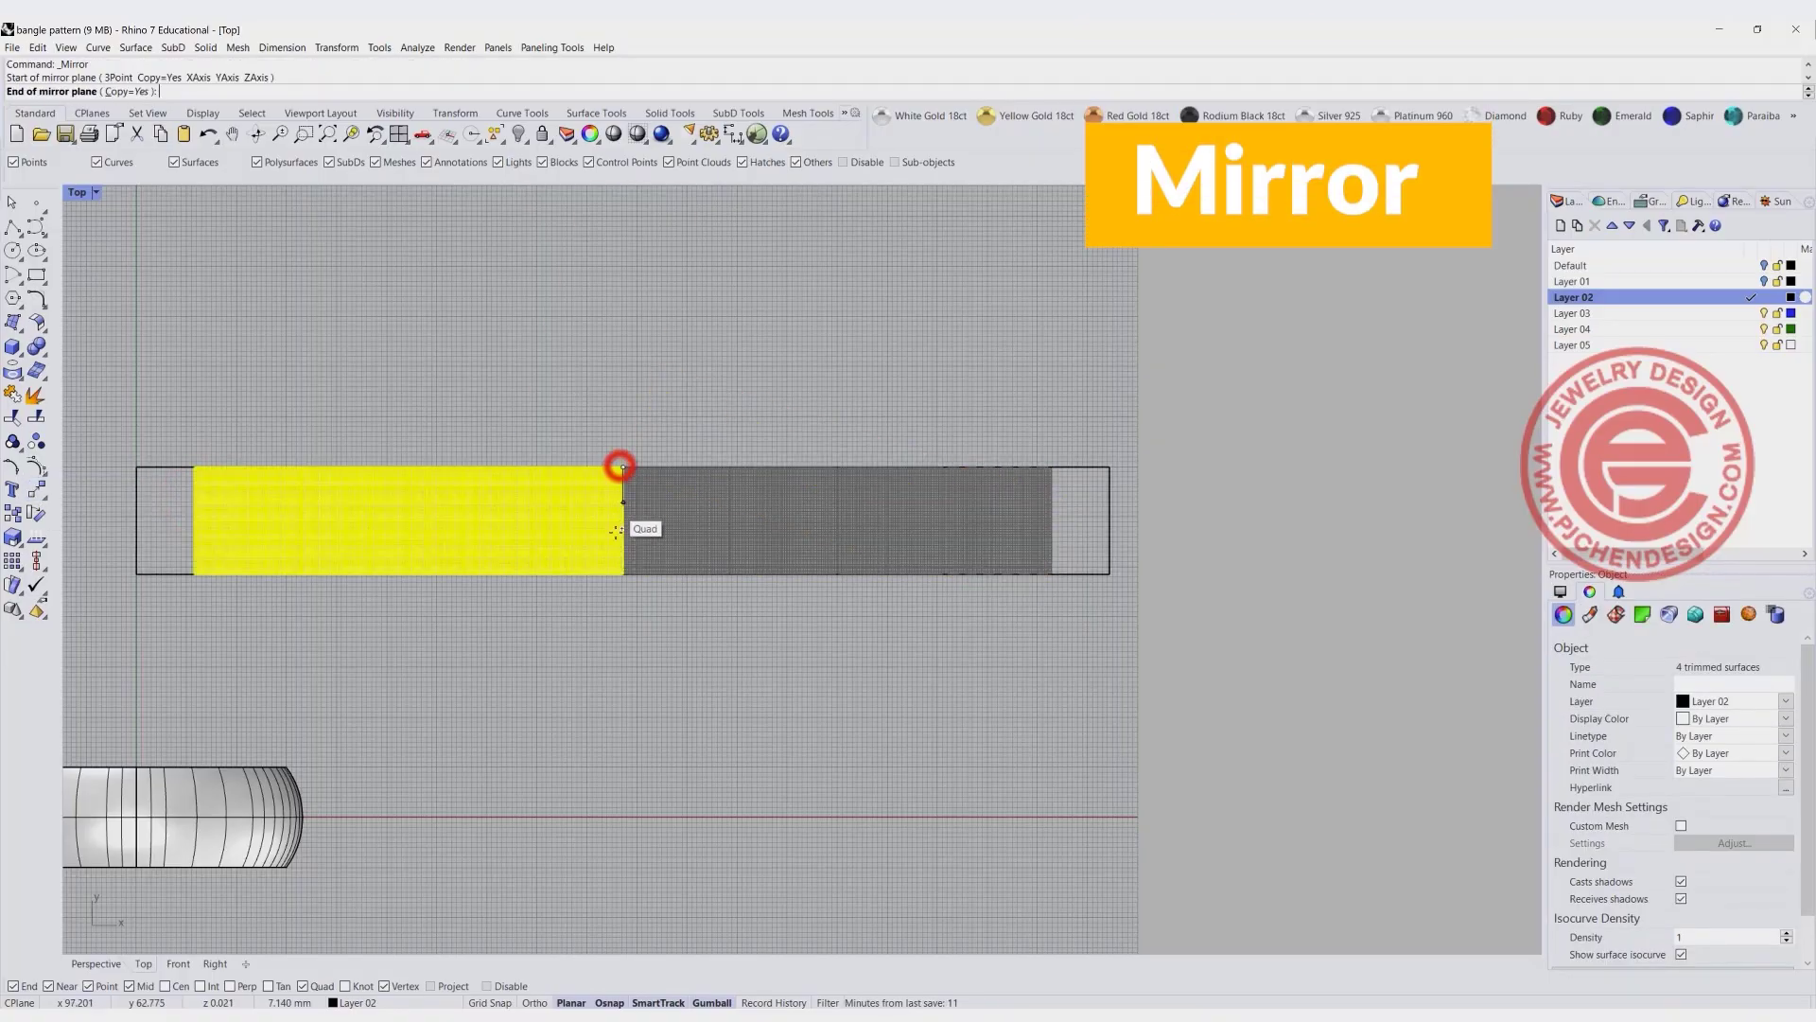
pyautogui.click(610, 619)
pyautogui.click(923, 691)
pyautogui.scroll(-4, 676, 527)
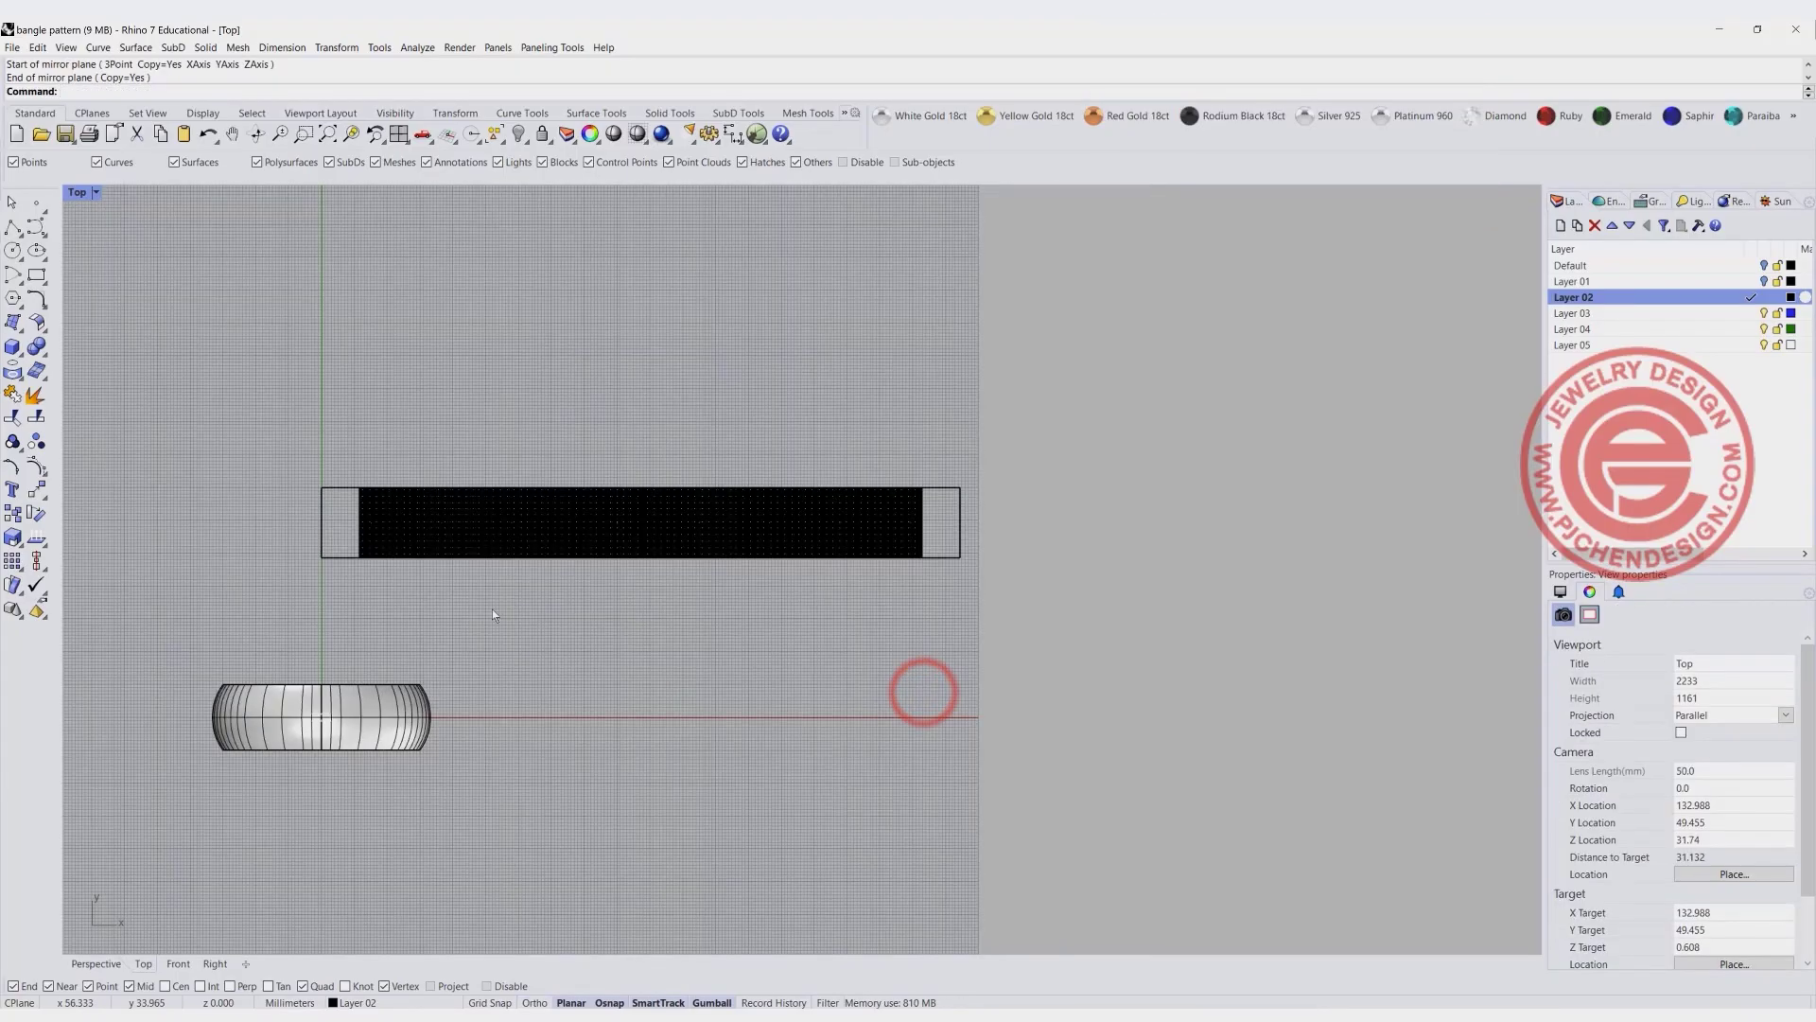
# - Return to the four-view layout, set the Perspective view to Rendered and examine the seams between the domed squares
pyautogui.doubleClick(79, 193)
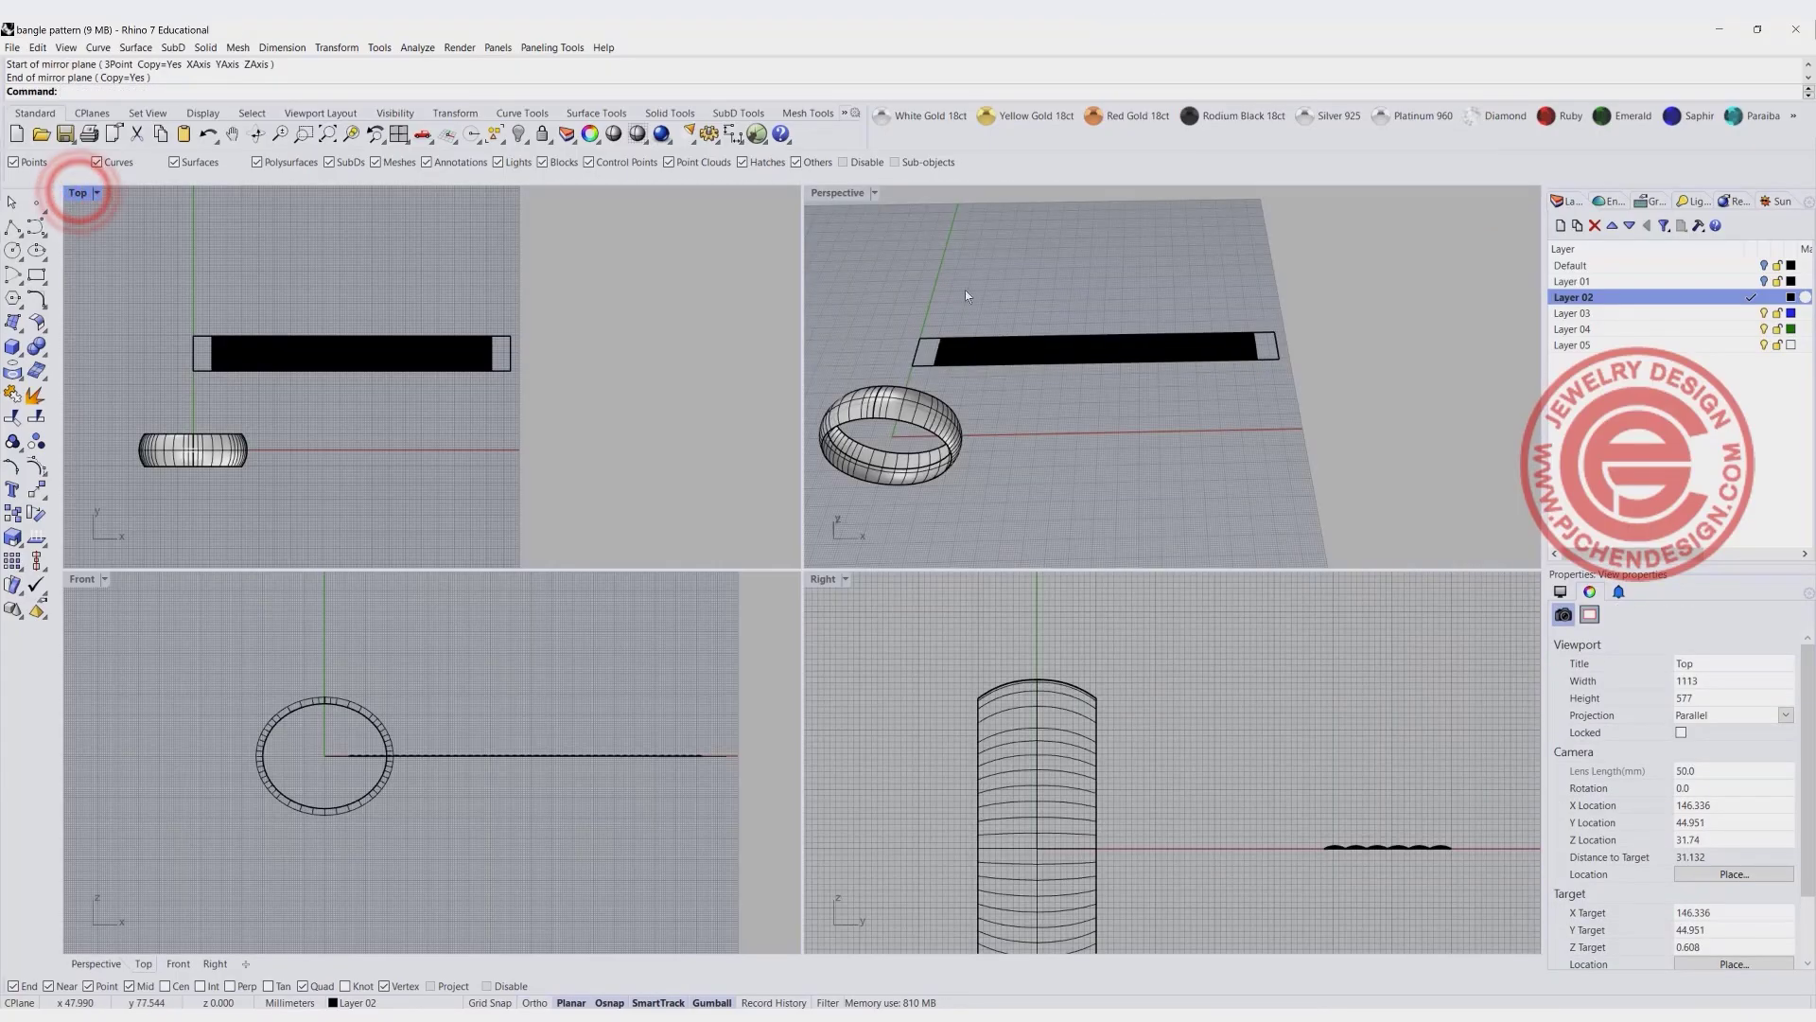
pyautogui.click(875, 193)
pyautogui.click(852, 289)
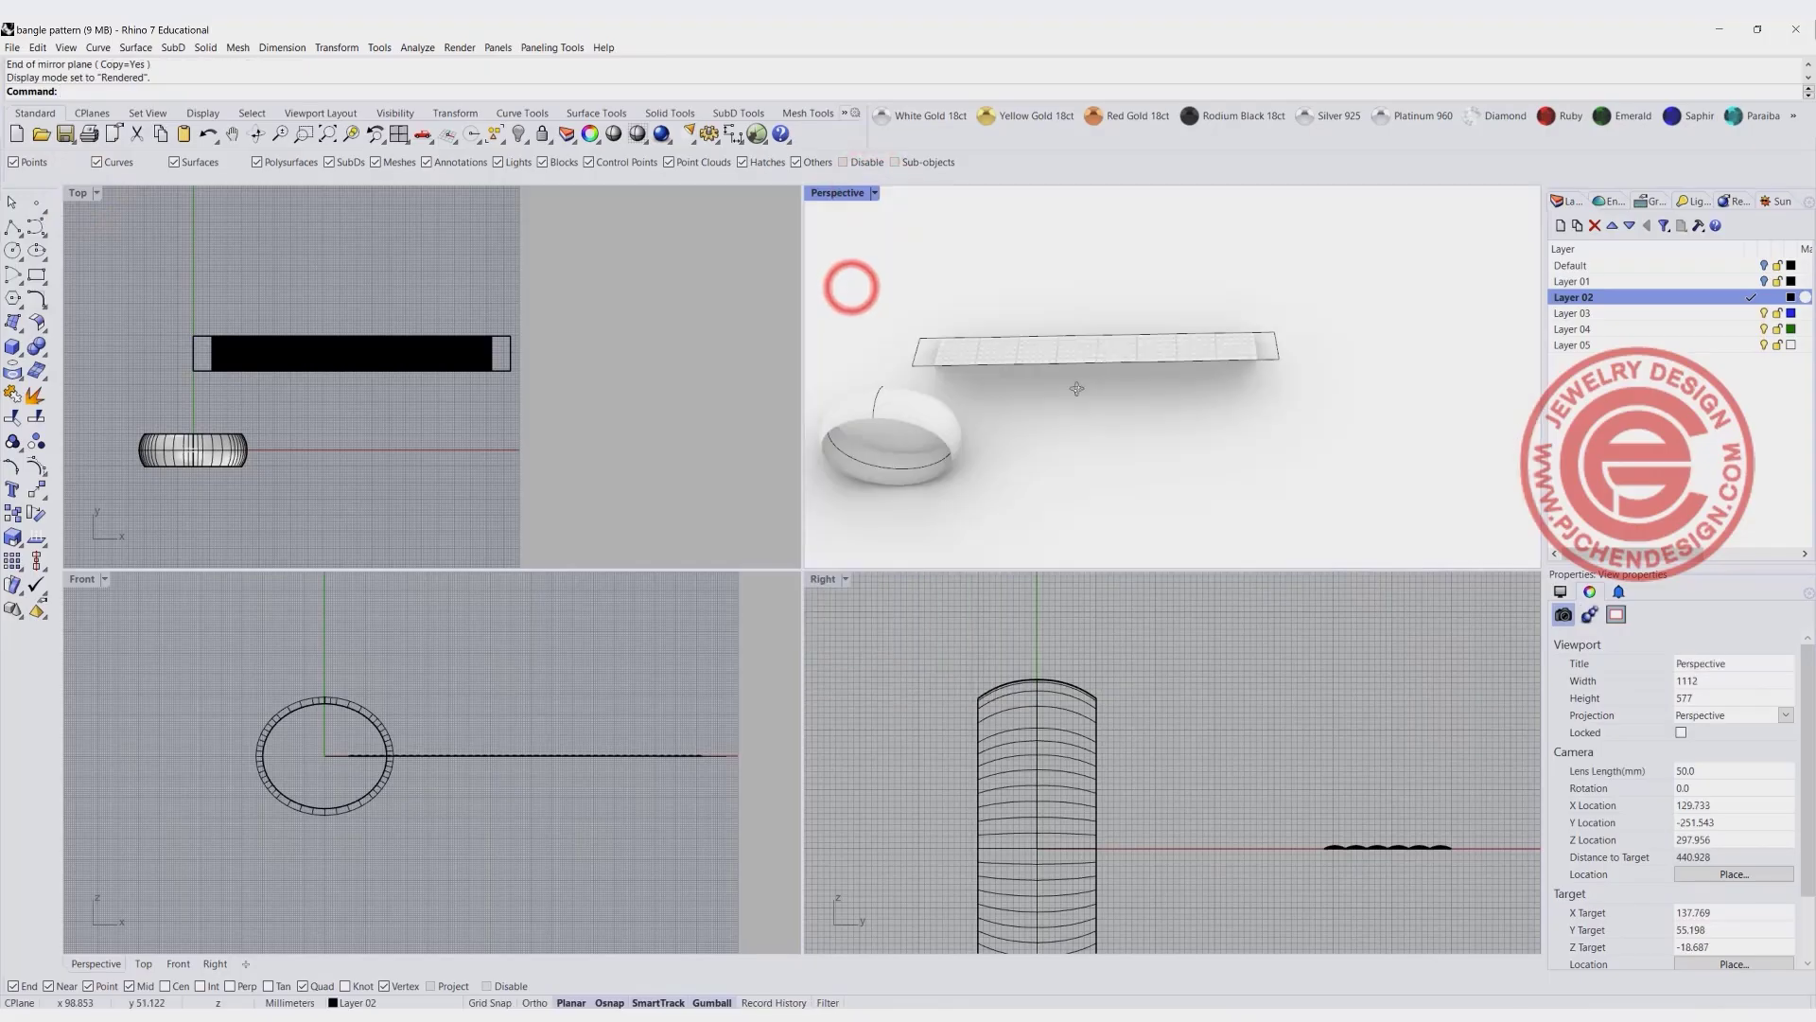
pyautogui.scroll(5, 1074, 325)
pyautogui.scroll(5, 1074, 325)
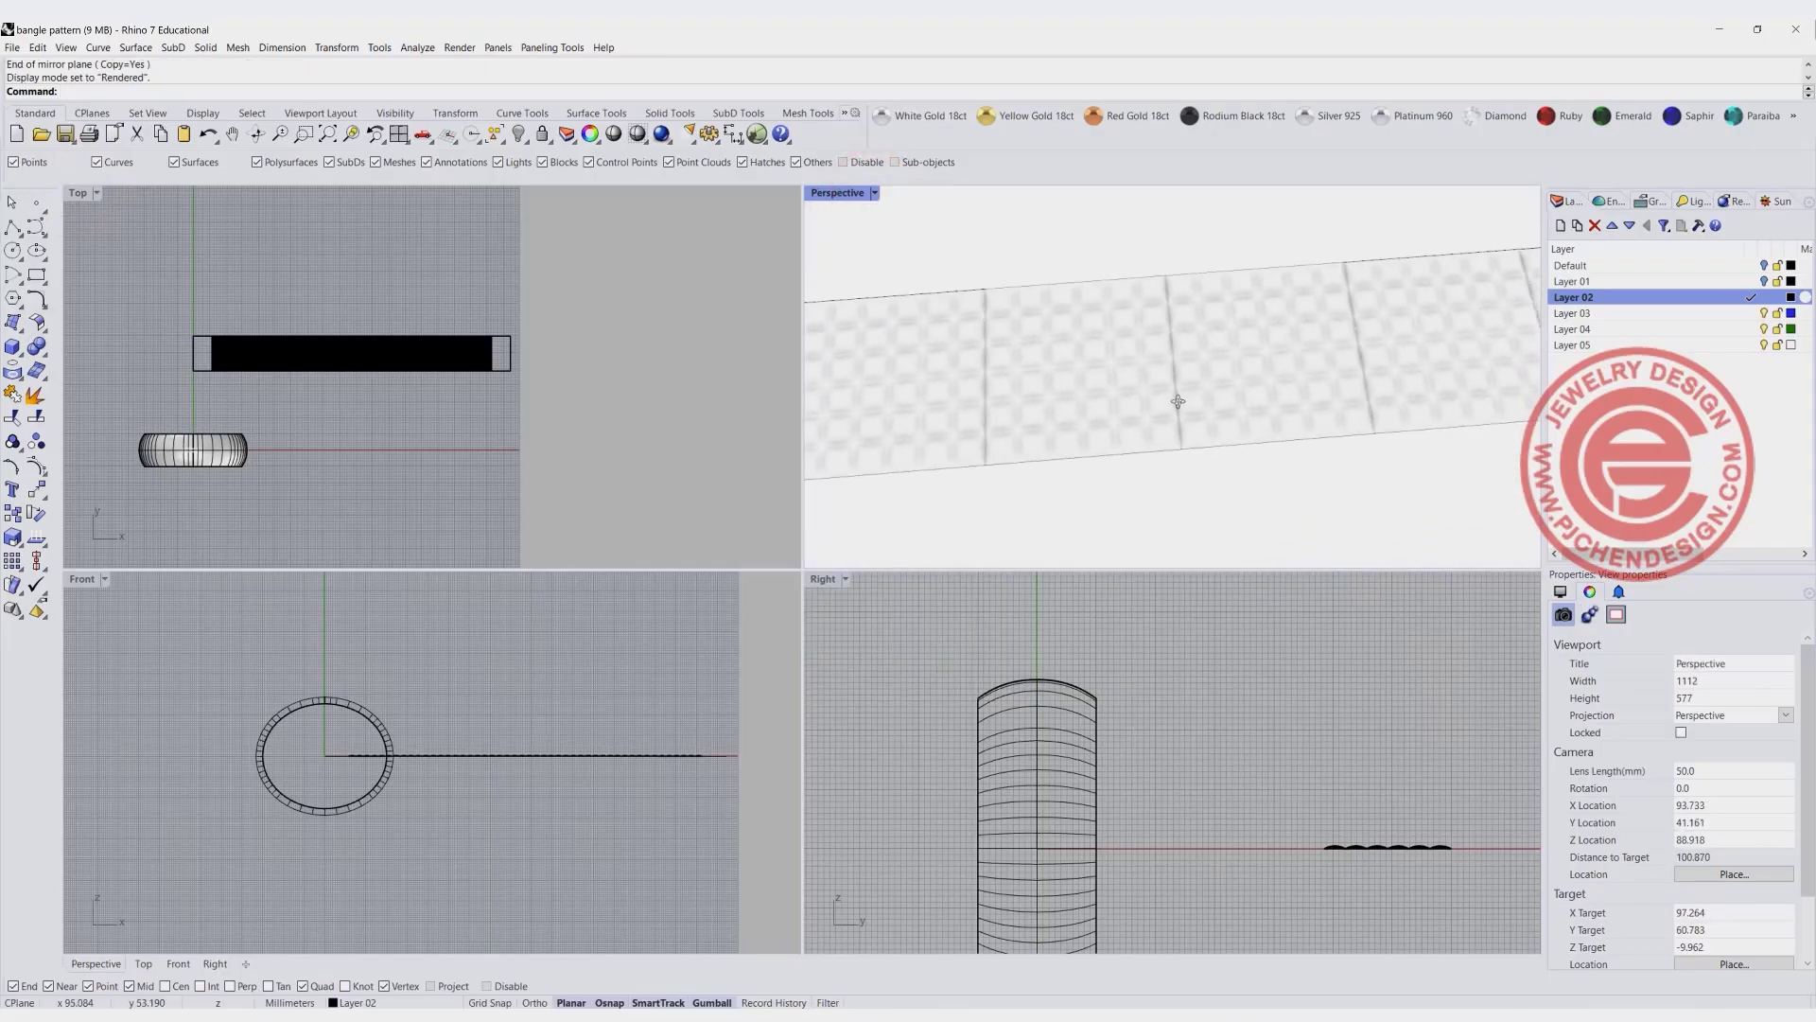
pyautogui.moveTo(358, 437); pyautogui.dragTo(453, 413, button='right')
pyautogui.moveTo(975, 367); pyautogui.dragTo(1064, 376, button='right')
pyautogui.scroll(6, 1057, 320)
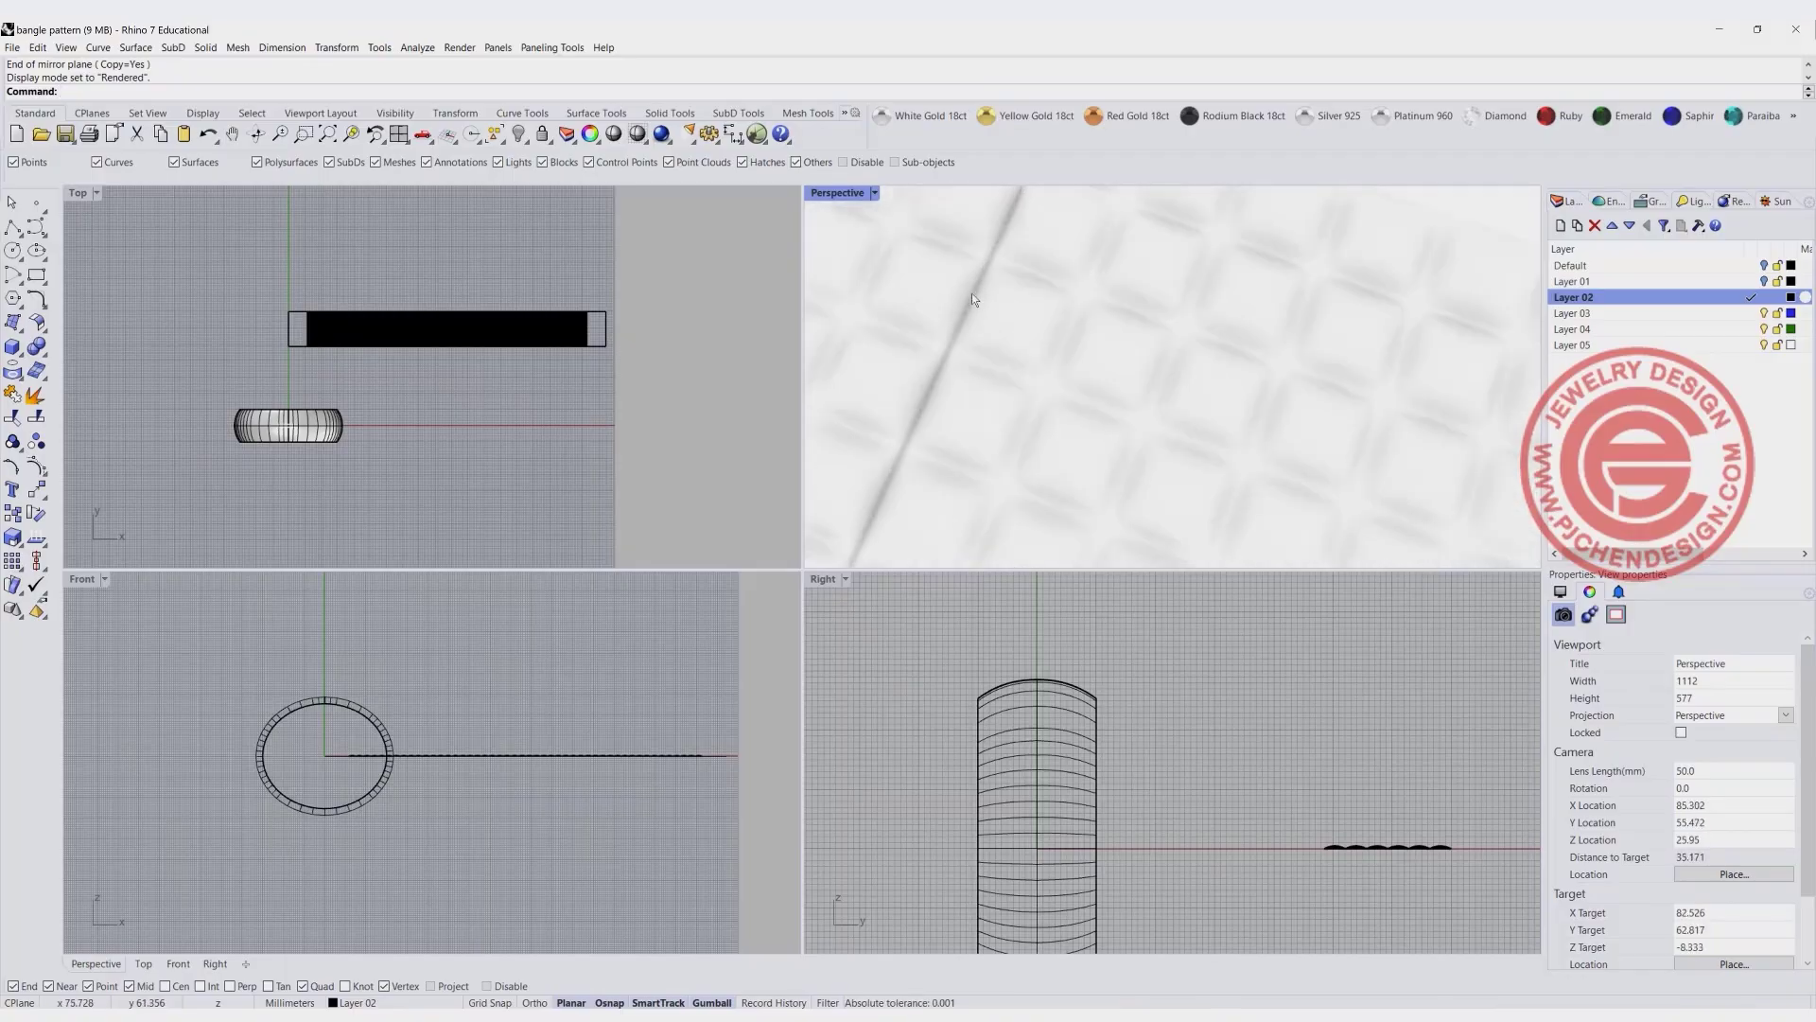
pyautogui.scroll(-6, 1035, 348)
pyautogui.scroll(-4, 1047, 376)
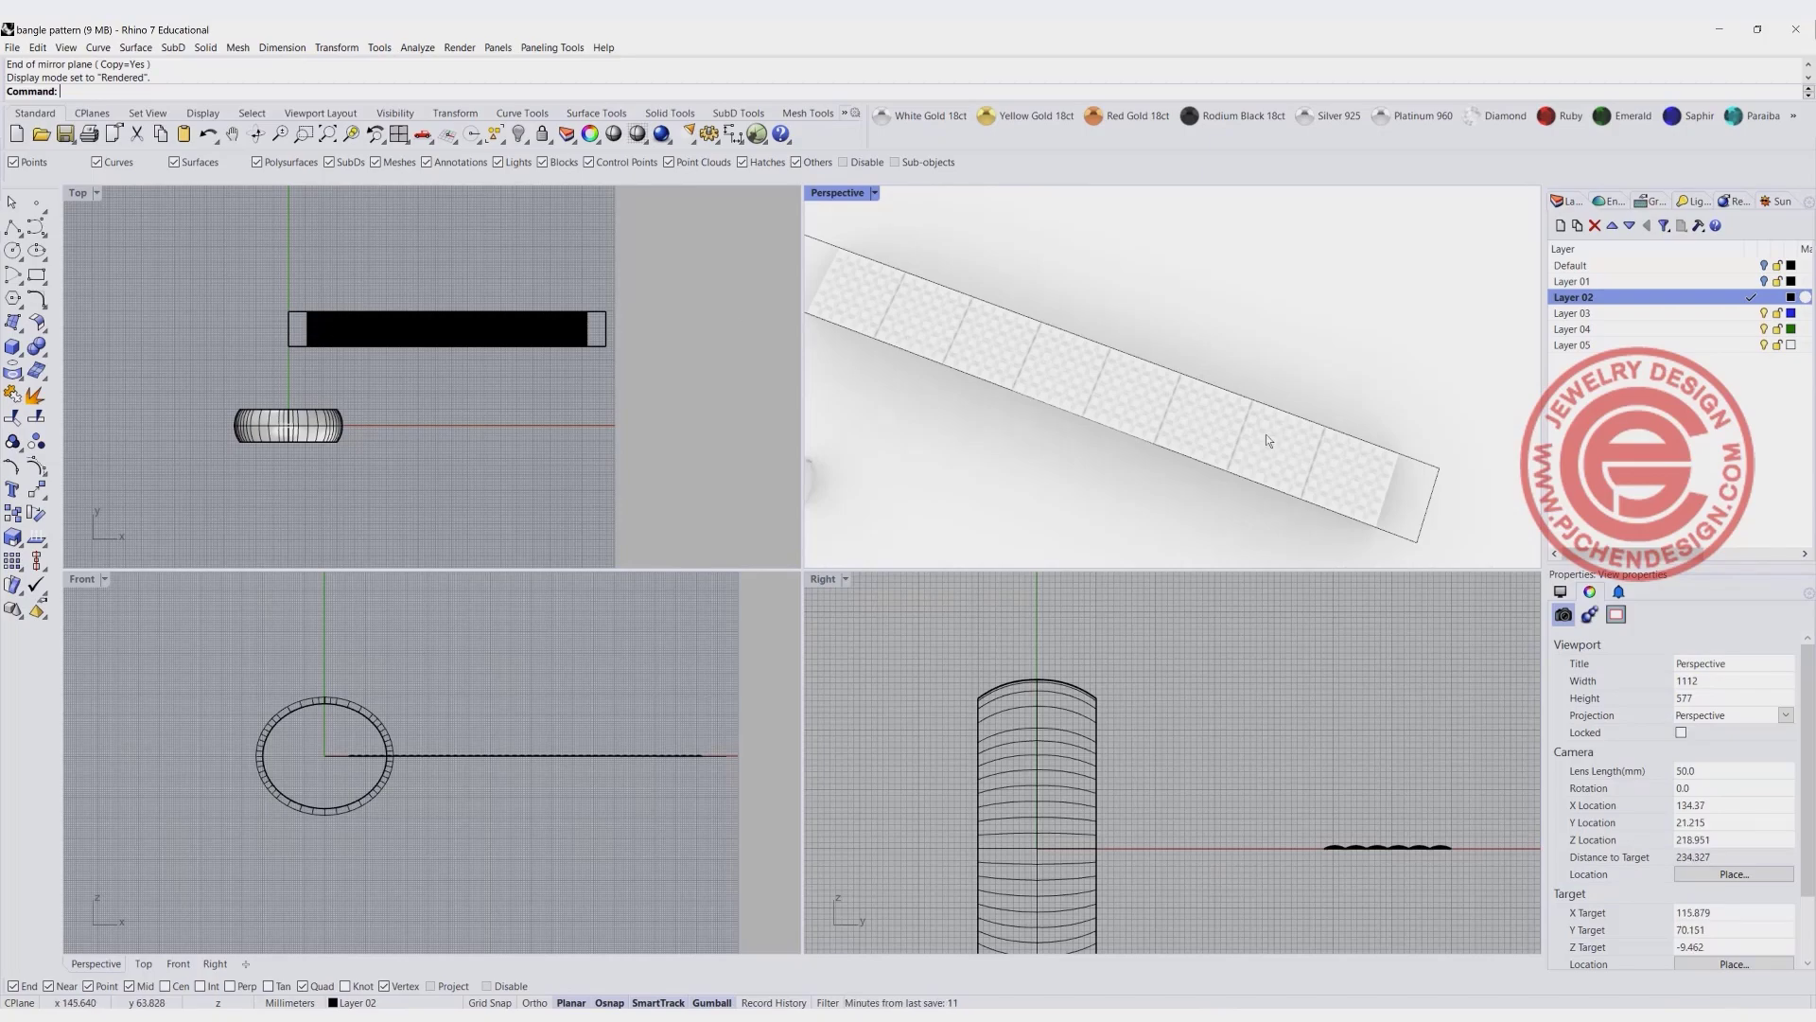
pyautogui.scroll(4, 327, 330)
pyautogui.moveTo(326, 330); pyautogui.dragTo(292, 321, button='right')
pyautogui.scroll(4, 284, 327)
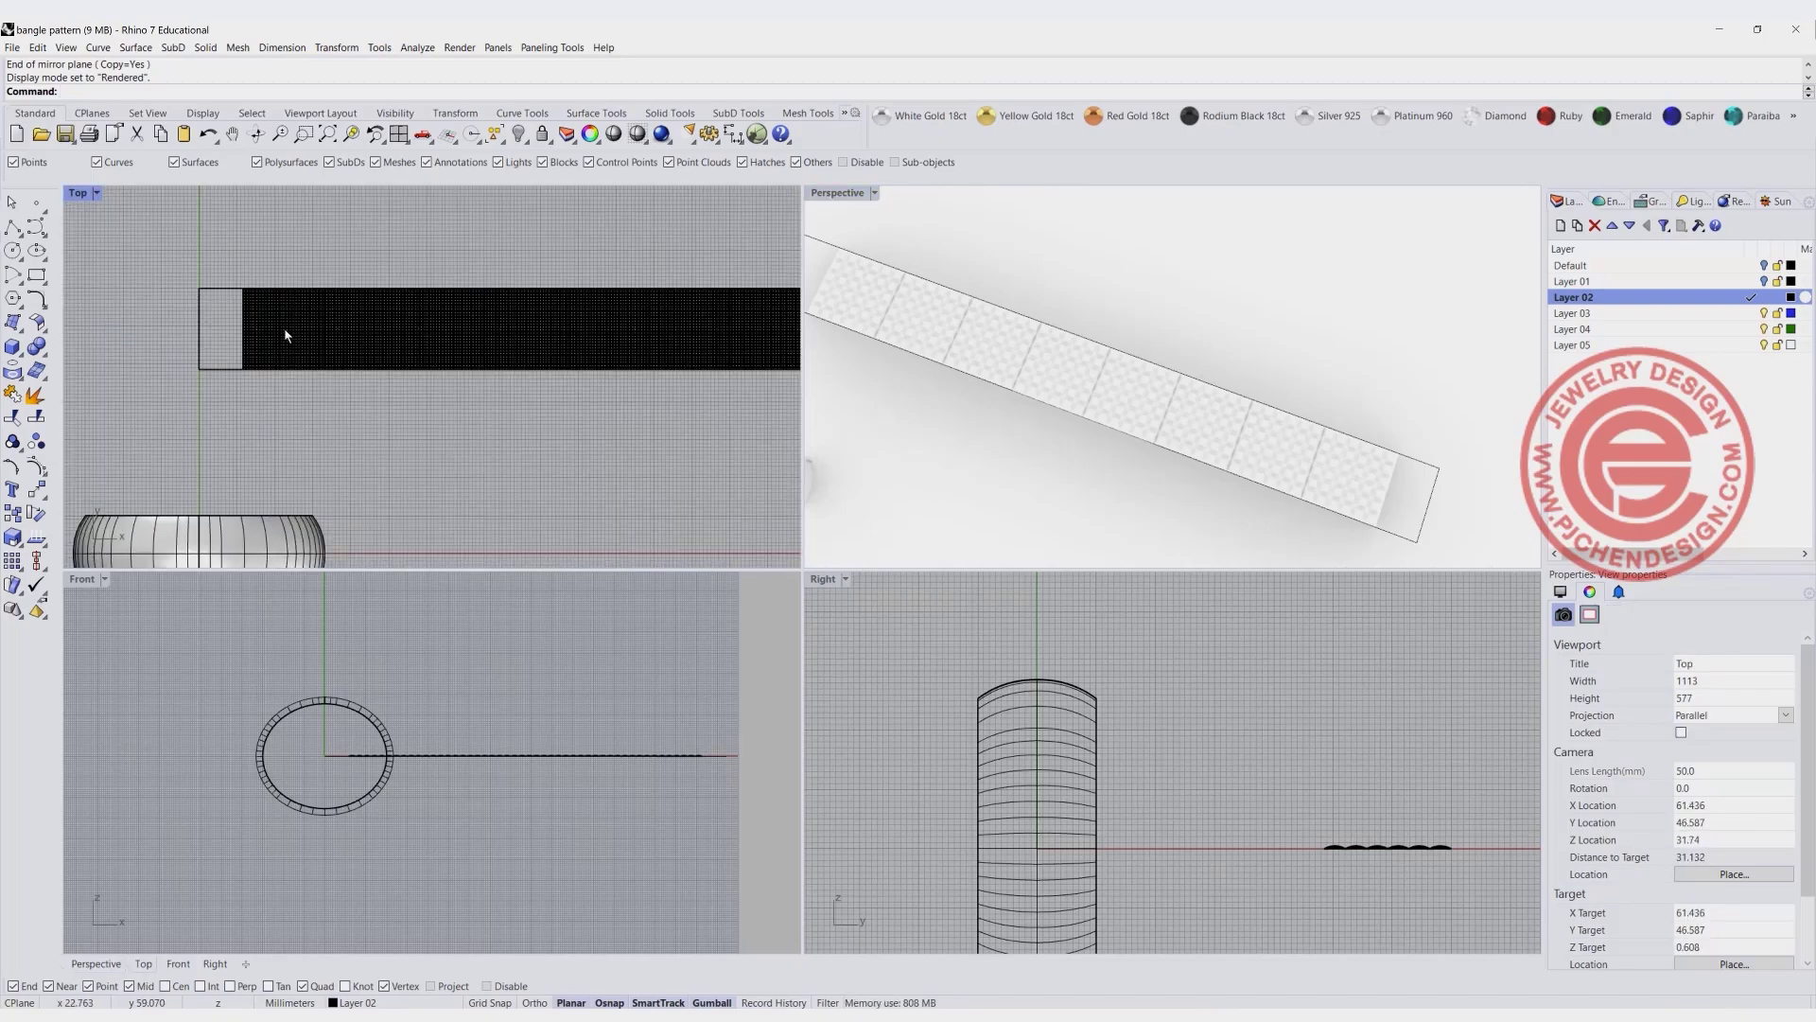
pyautogui.click(284, 327)
pyautogui.scroll(-4, 285, 327)
pyautogui.click(319, 243)
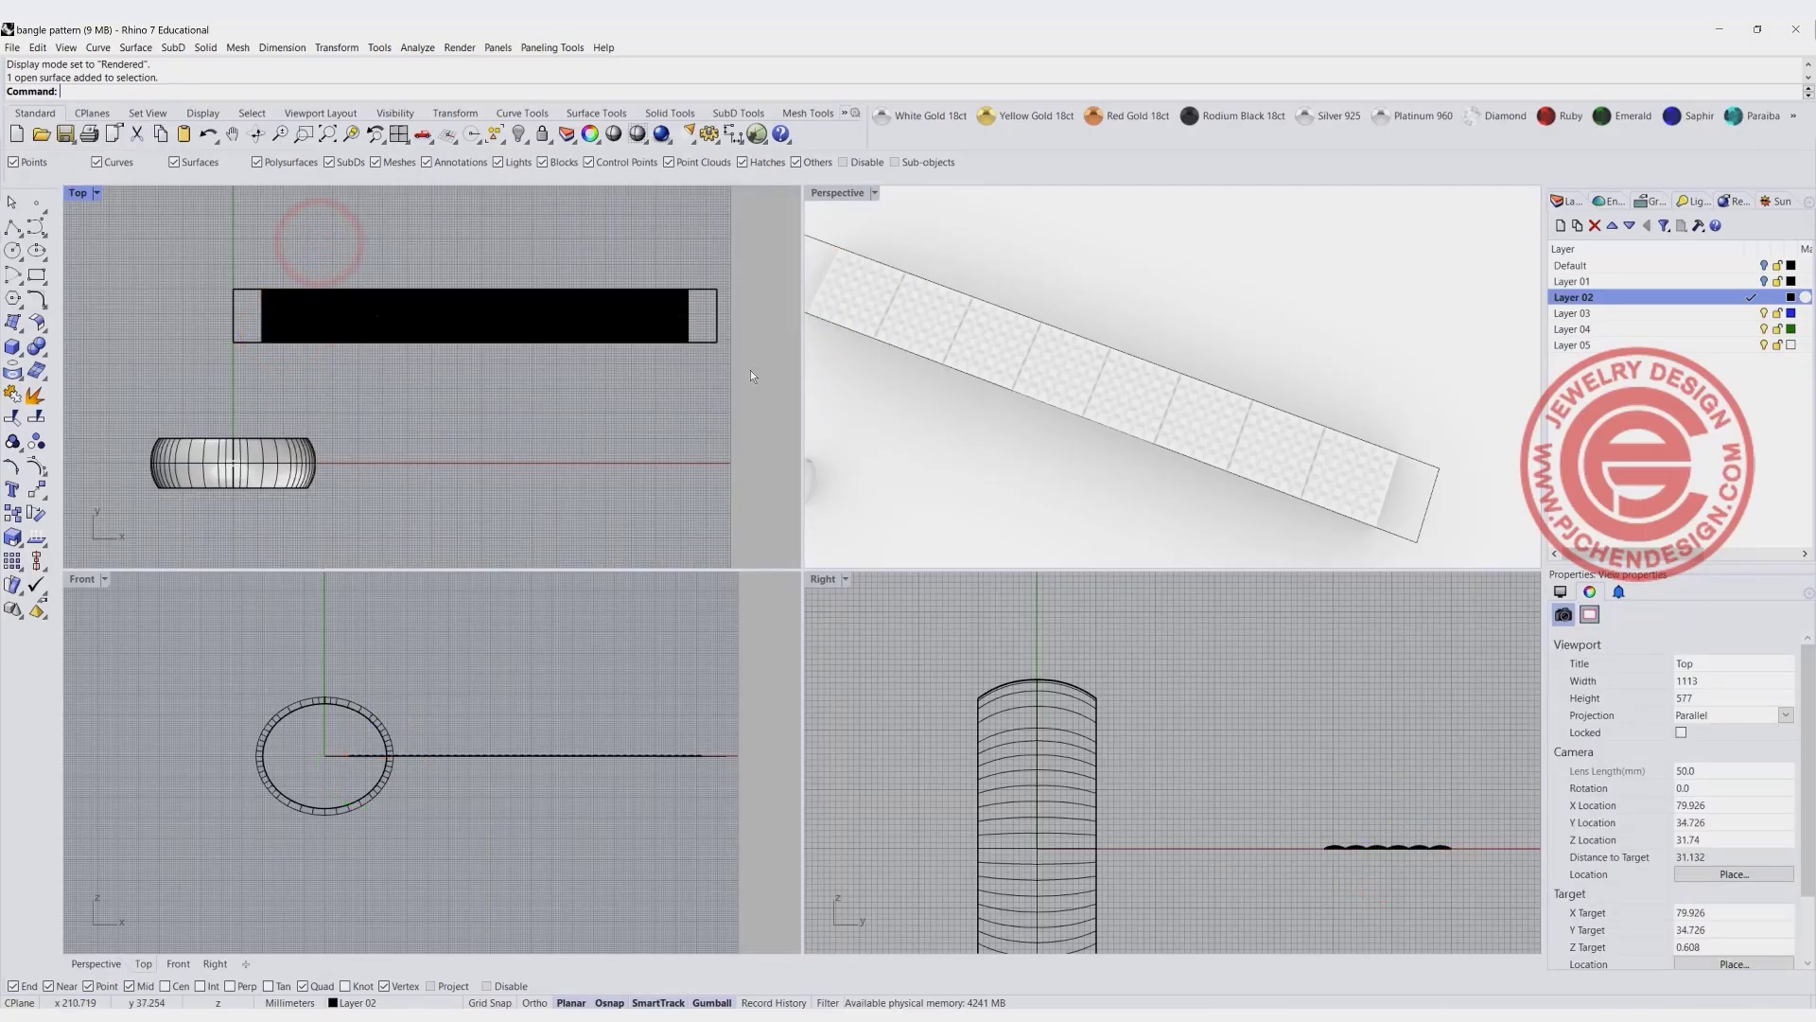
# - Create a planar surface from the closed UV outline curve with PlanarSrf
pyautogui.scroll(-4, 944, 354)
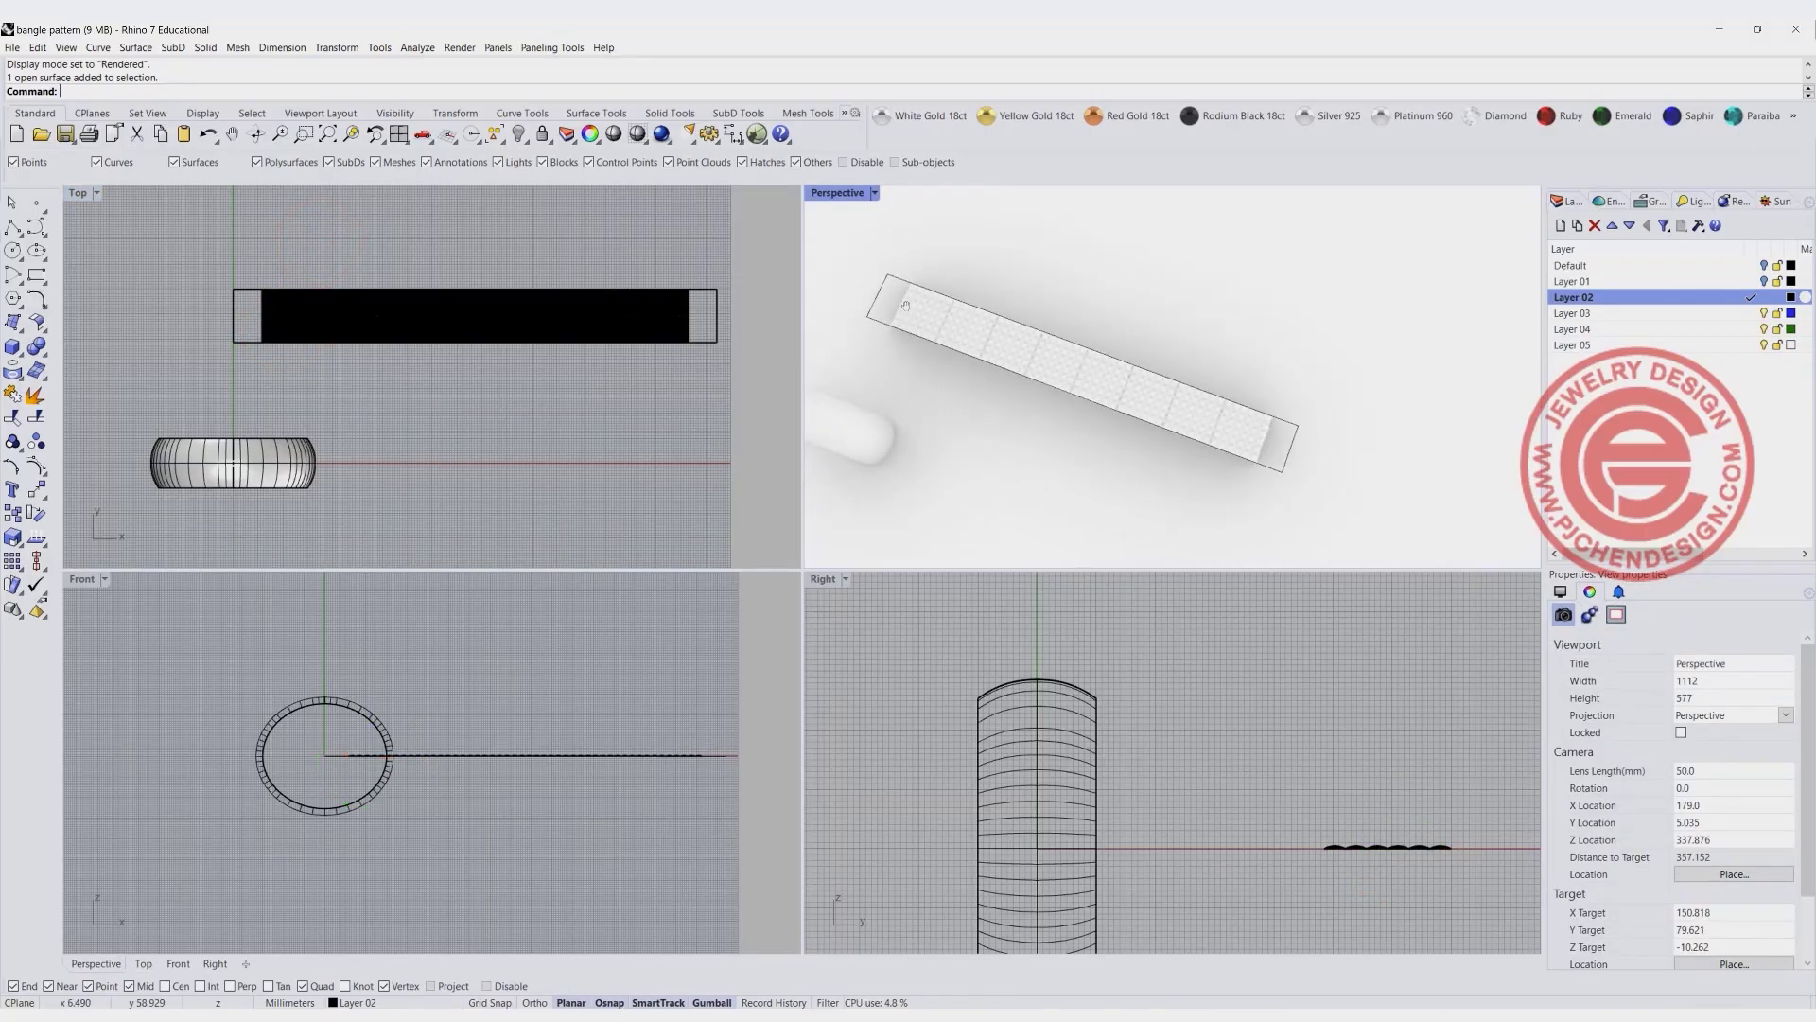
pyautogui.scroll(4, 894, 284)
pyautogui.click(897, 280)
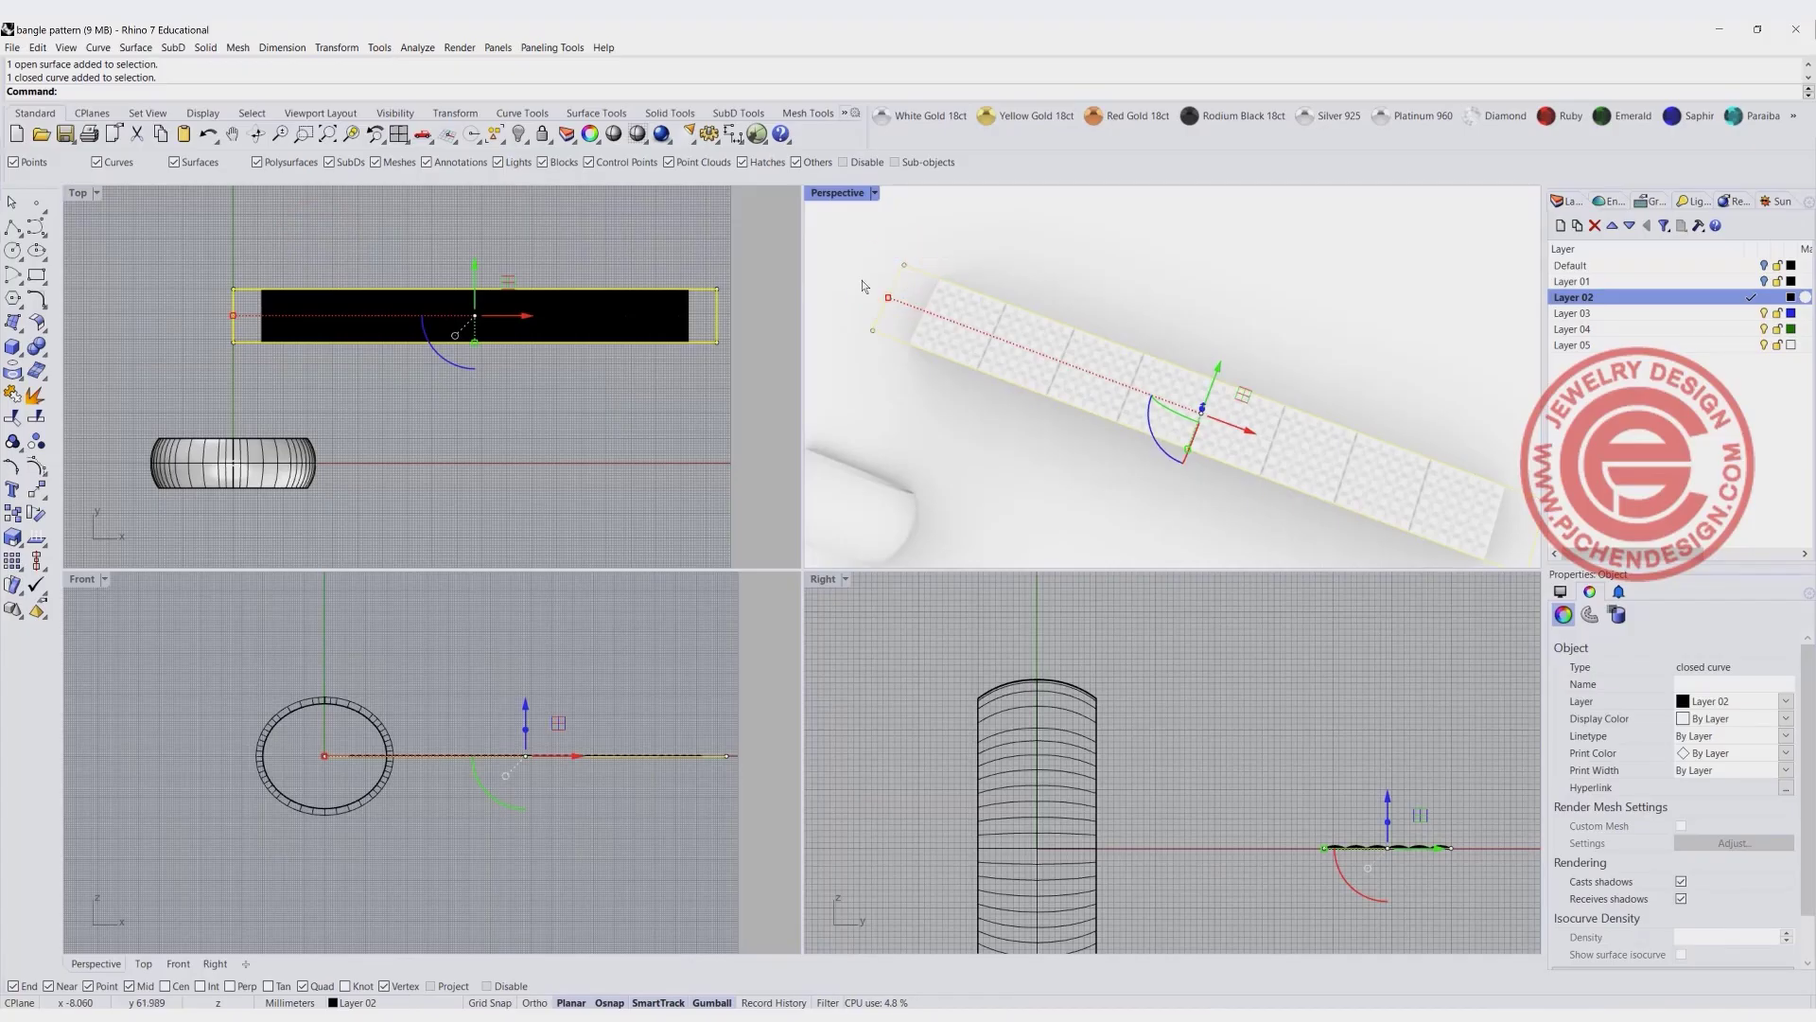
pyautogui.click(18, 326)
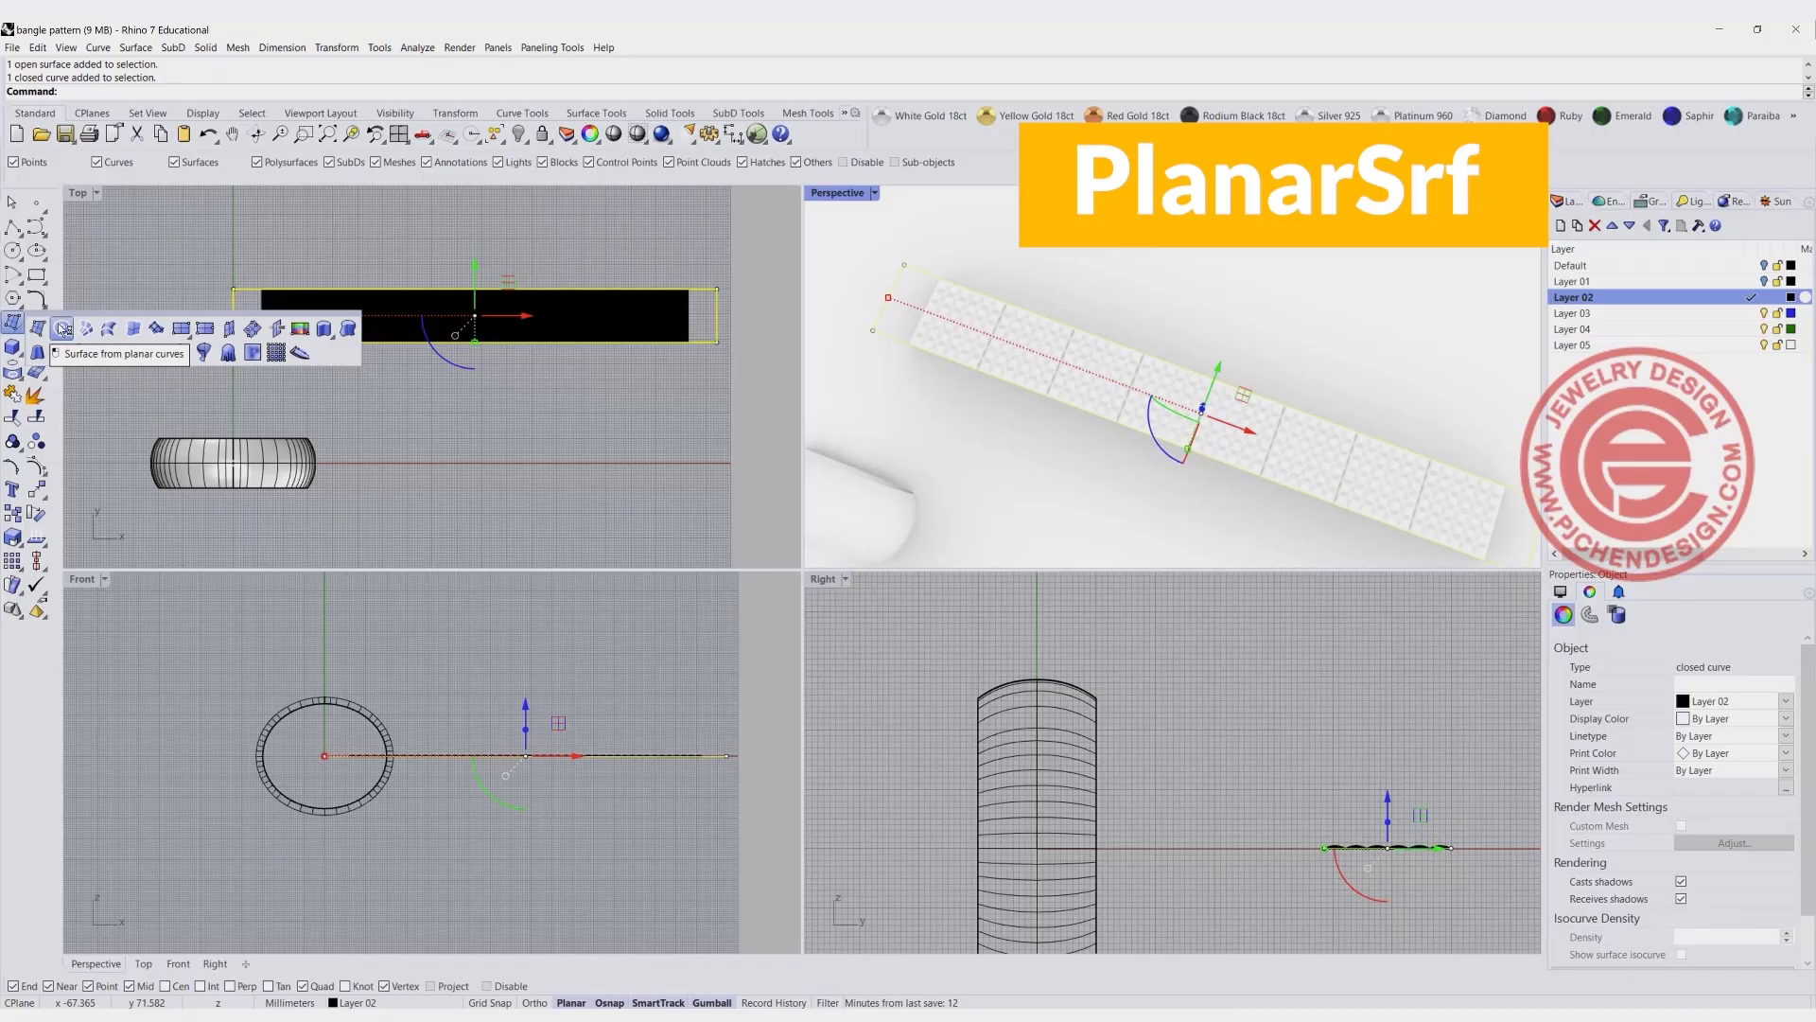
pyautogui.click(63, 328)
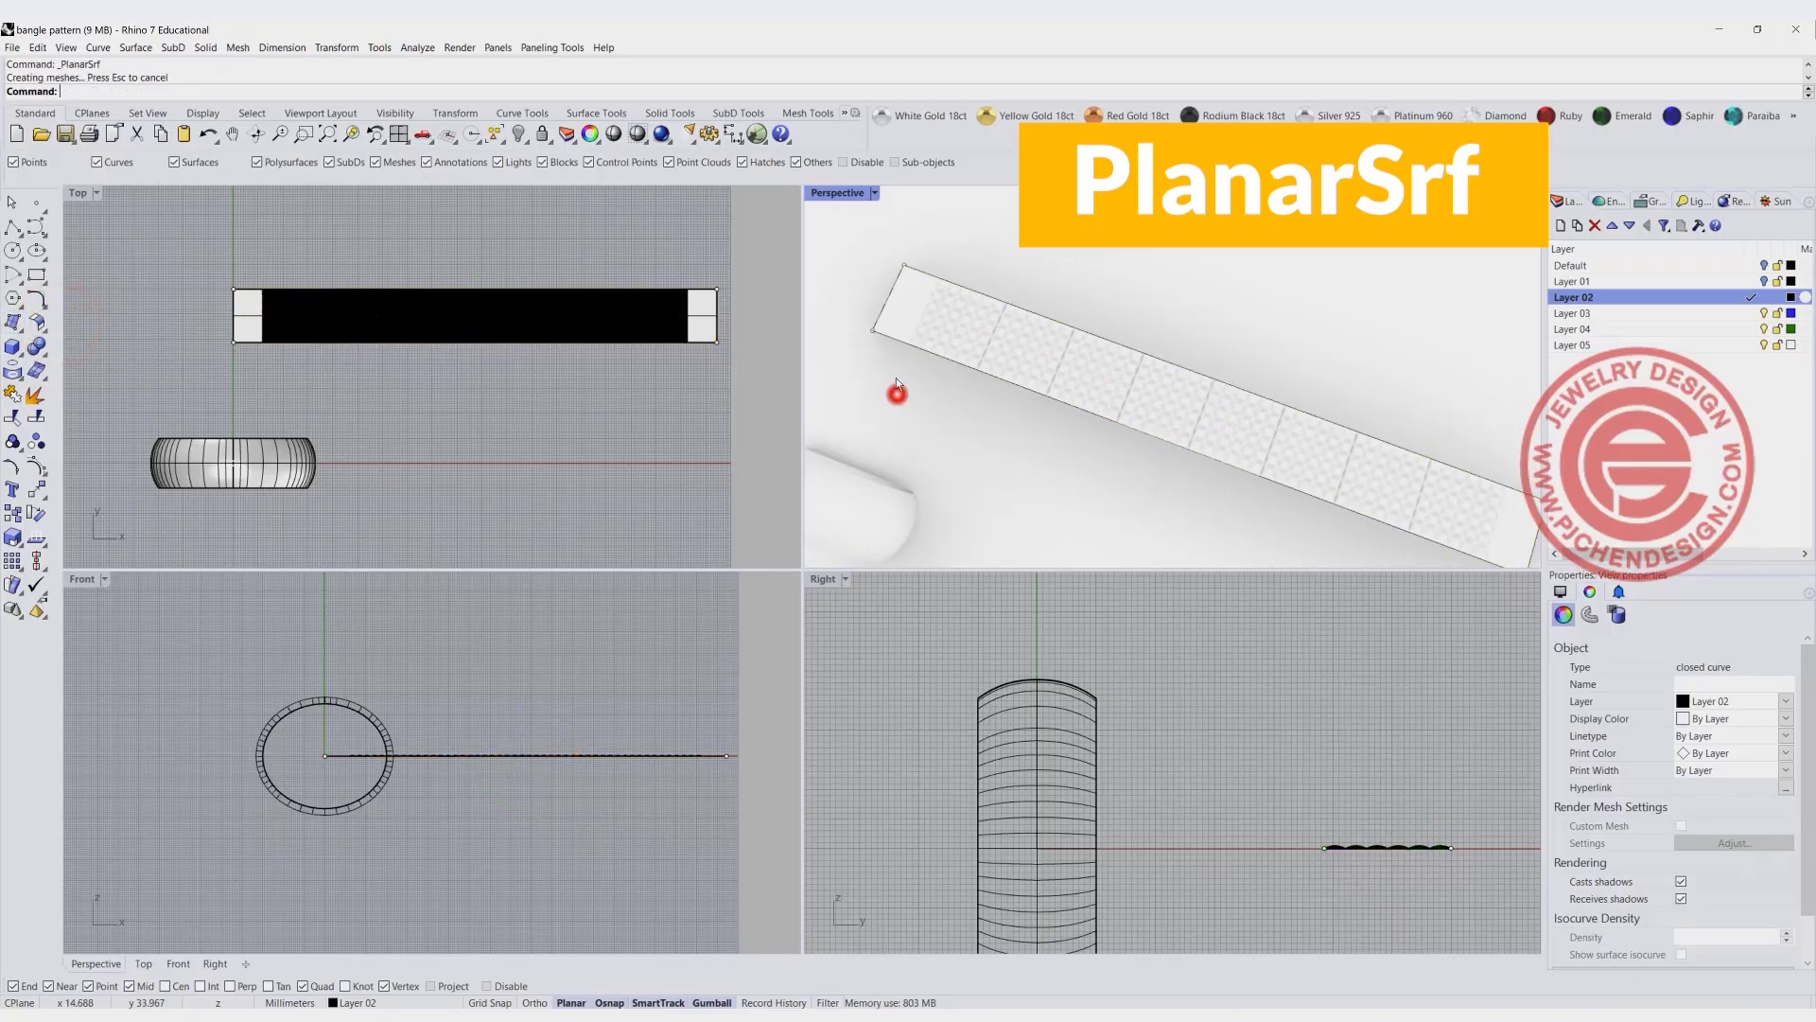
pyautogui.click(894, 292)
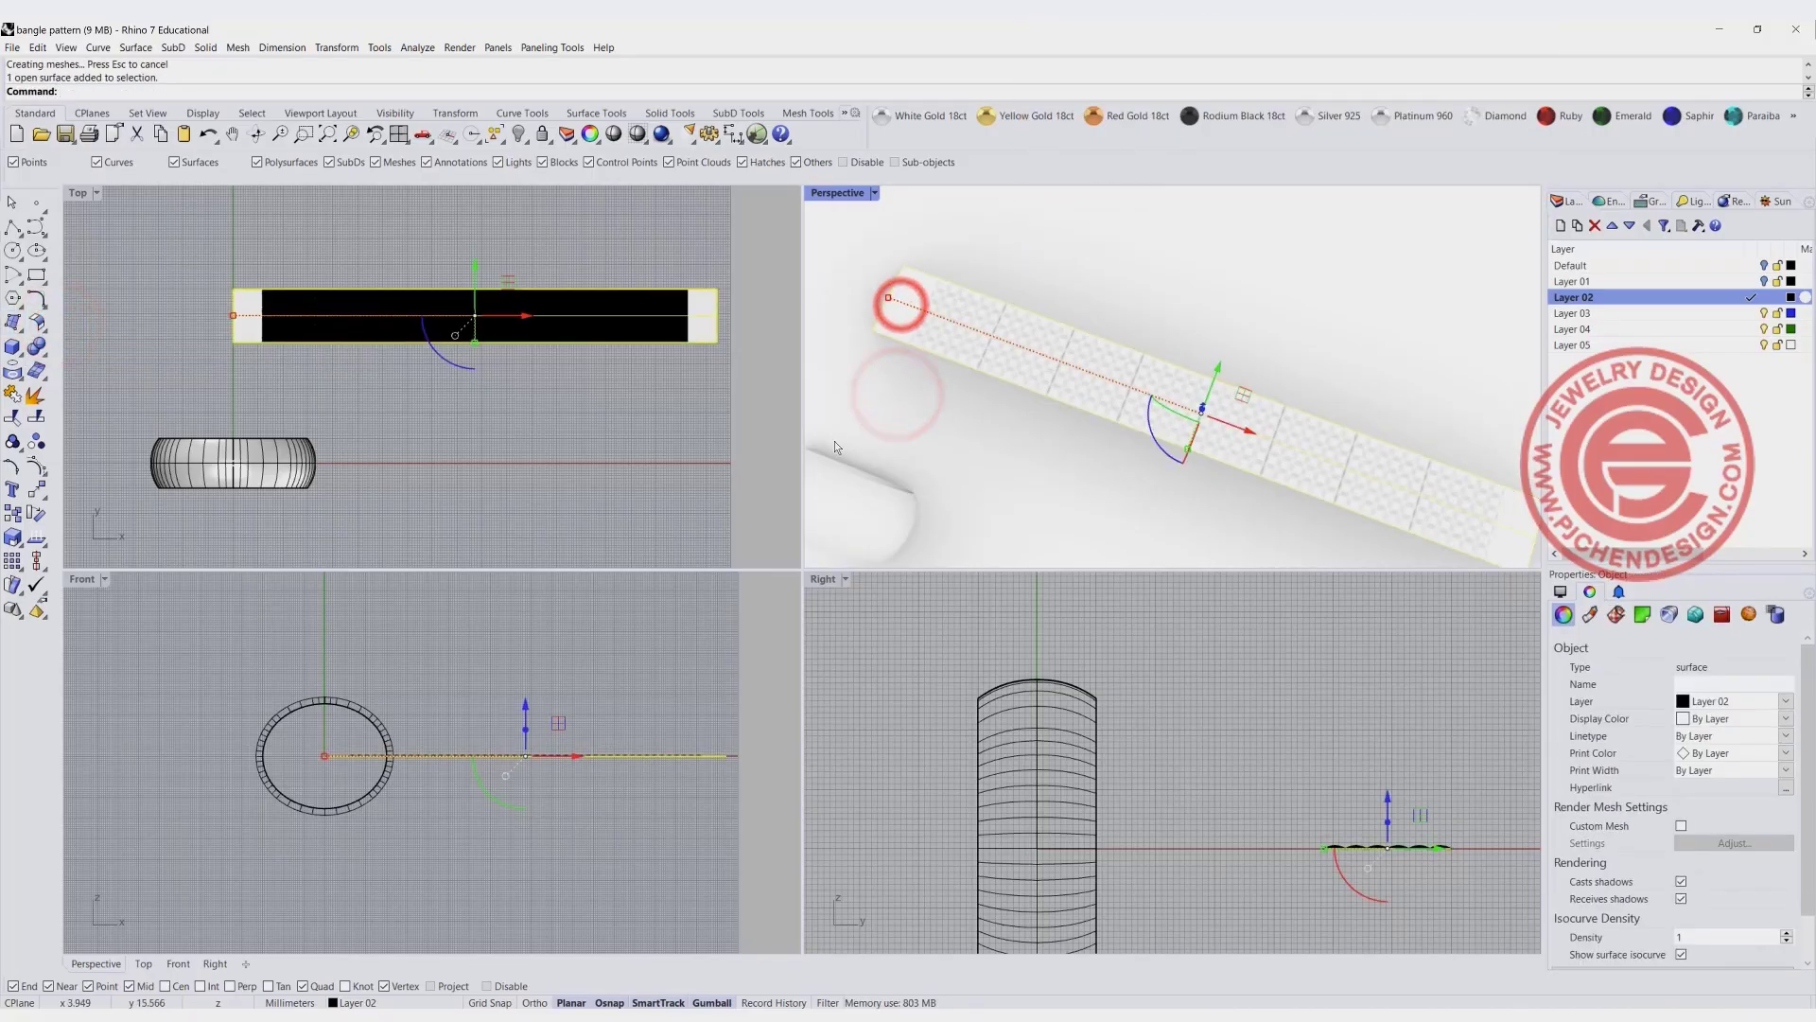
pyautogui.click(503, 449)
pyautogui.scroll(4, 297, 700)
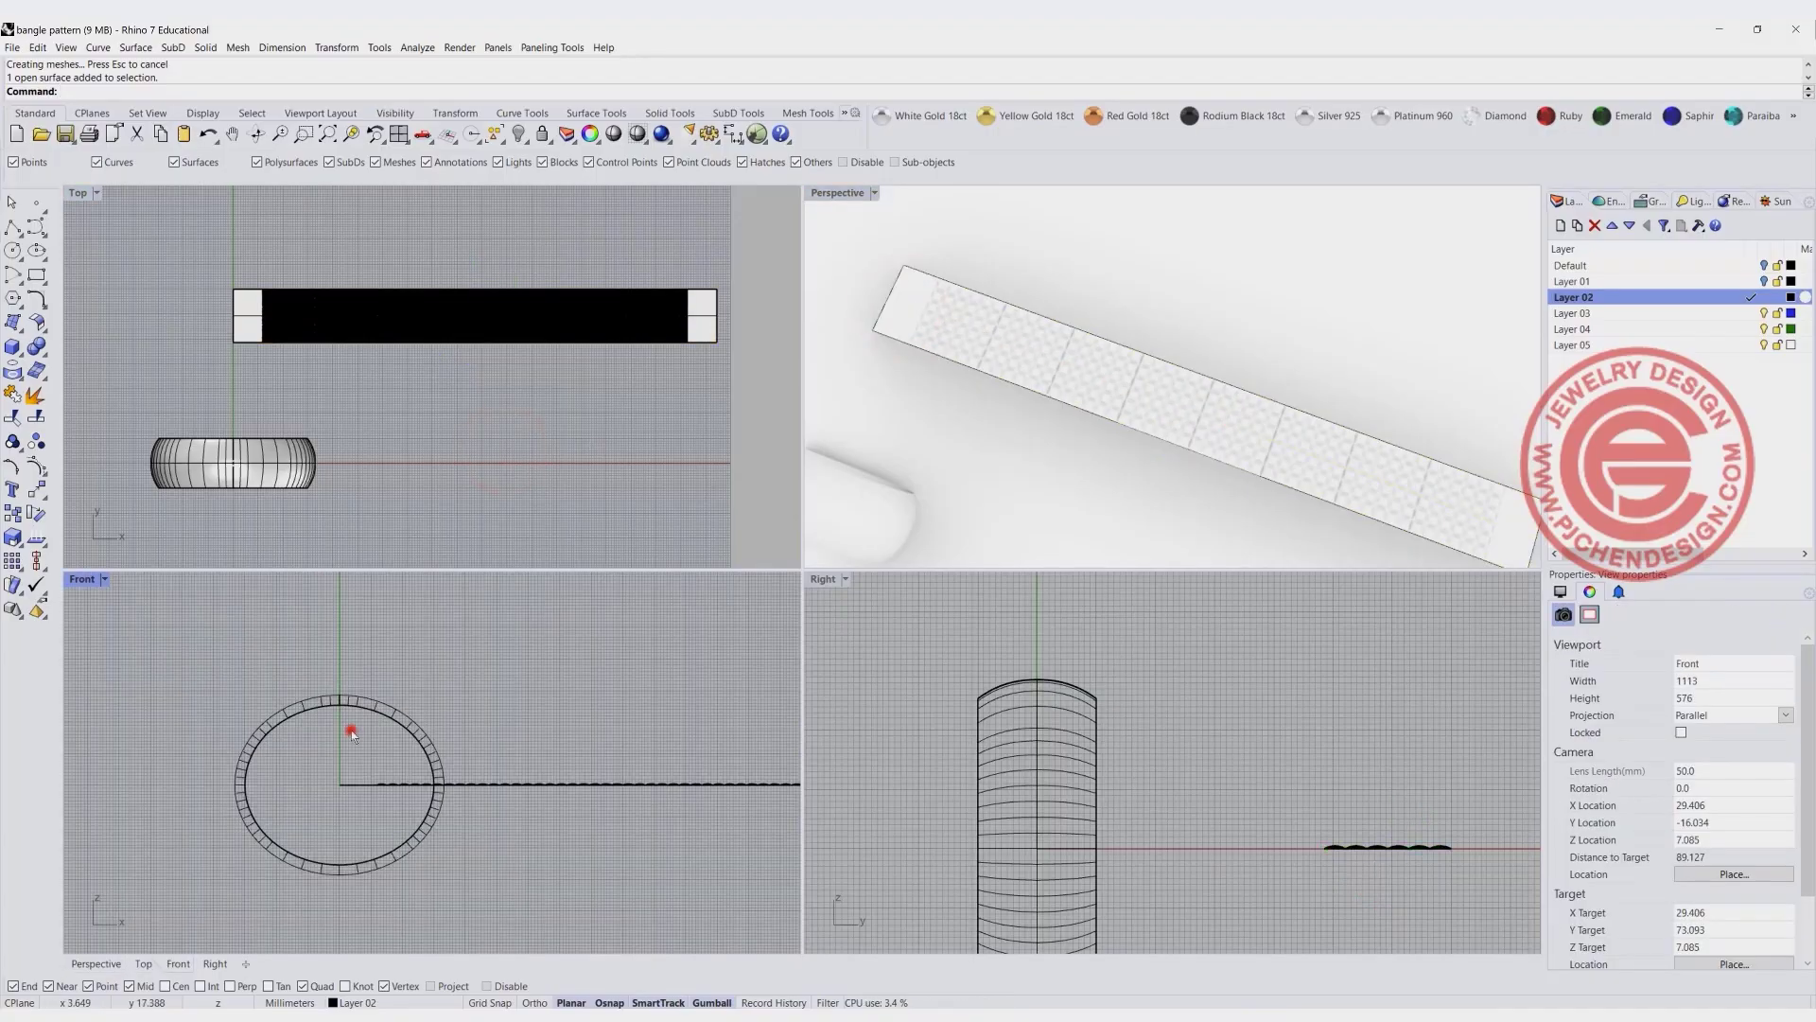
pyautogui.click(349, 727)
pyautogui.moveTo(291, 813); pyautogui.dragTo(513, 753)
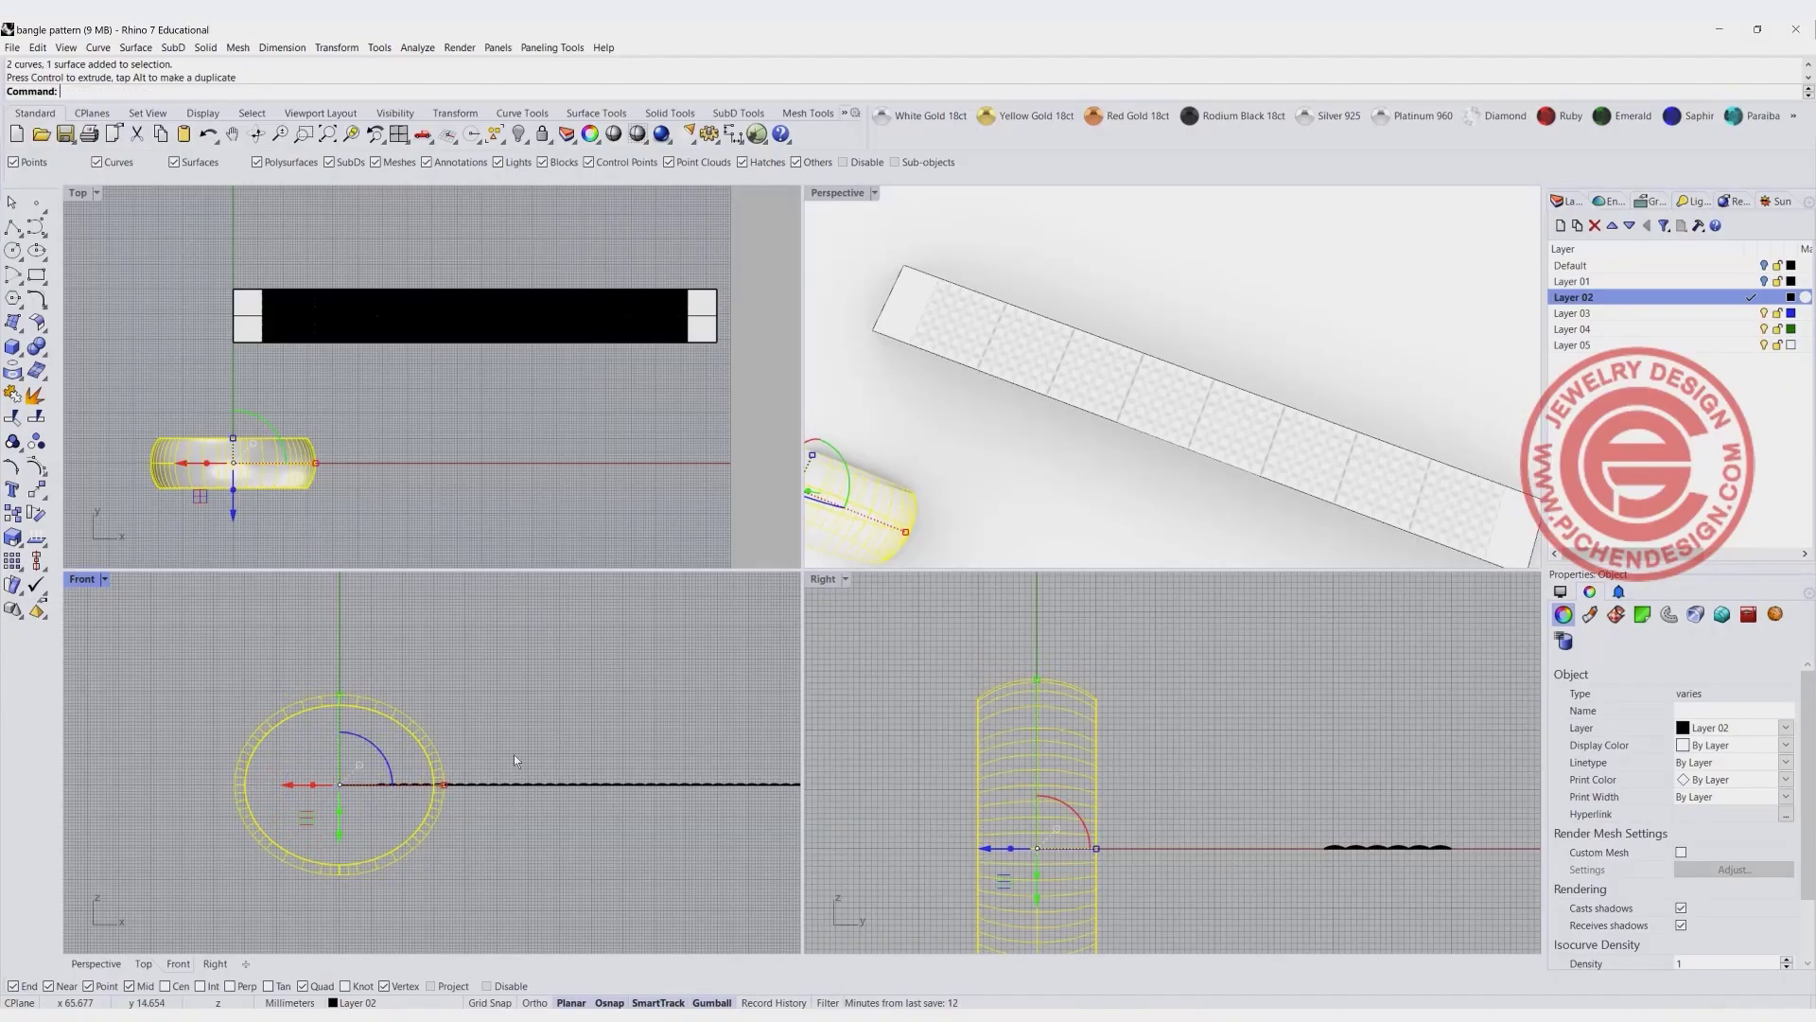
pyautogui.click(459, 894)
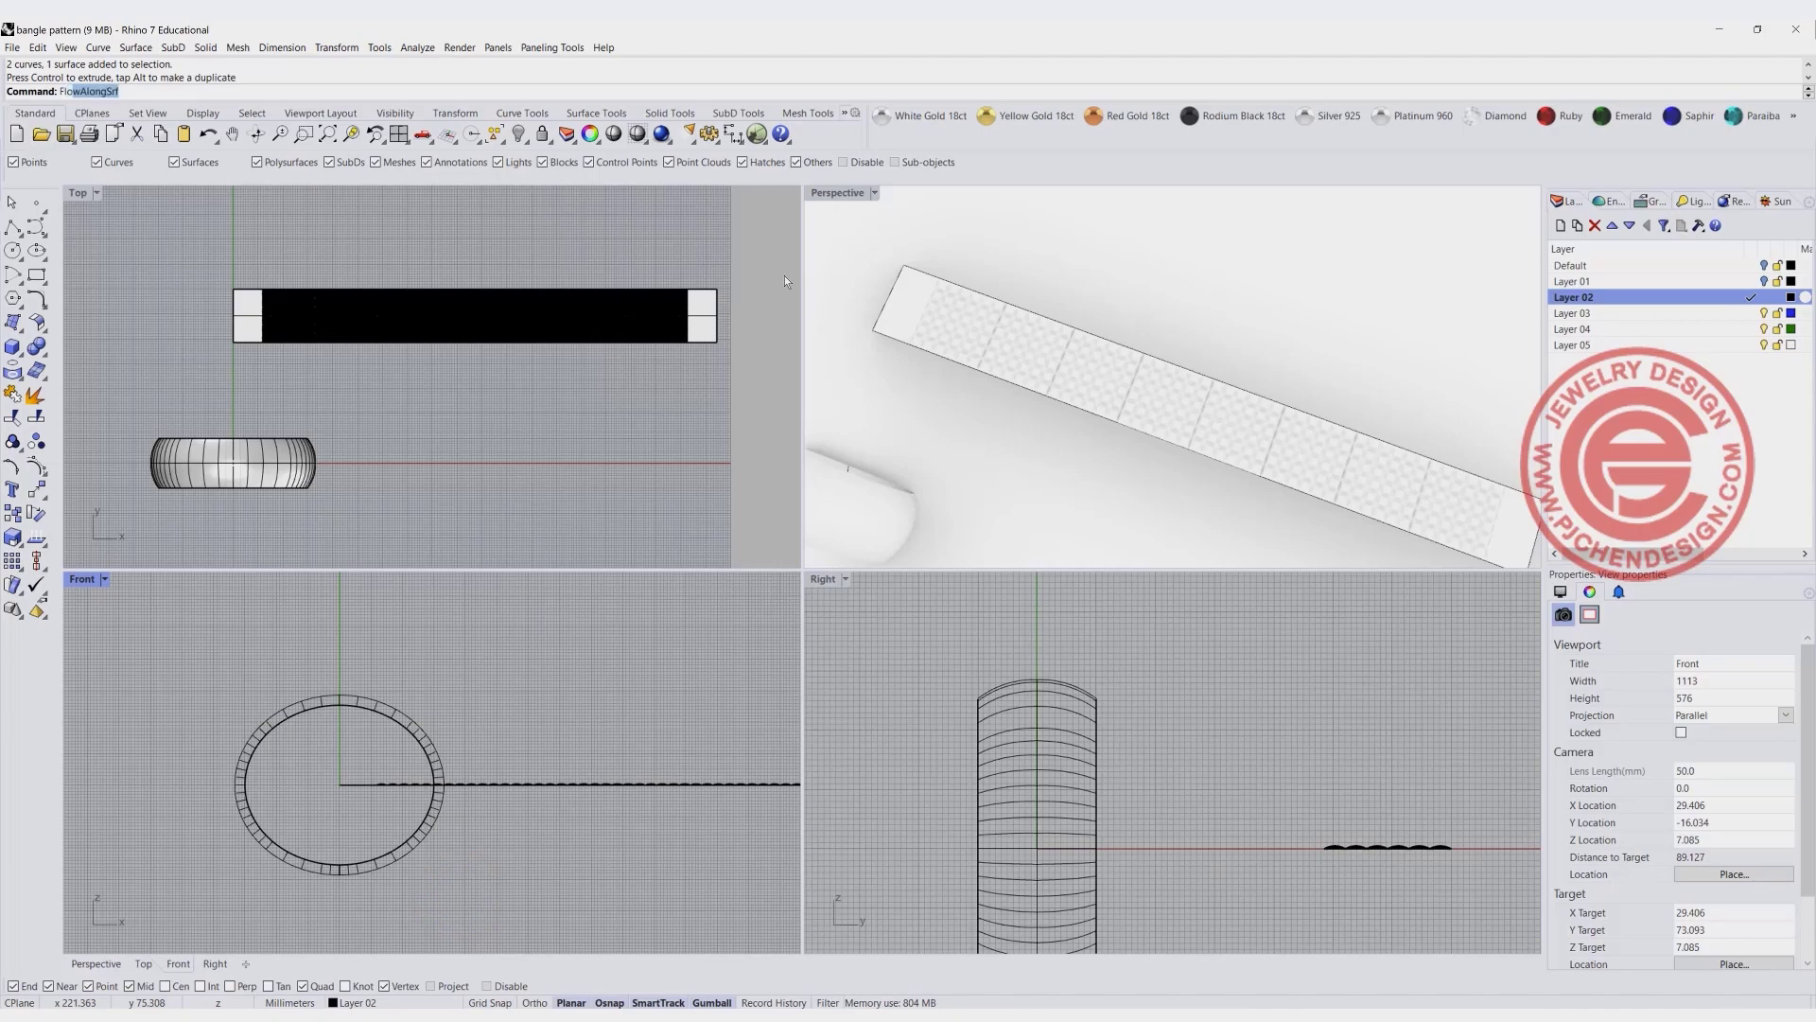
# - Flow the eight domed squares from the planar base surface onto the bangle band with FlowAlongSrf, picking matching corner edges, with Copy=Yes and Rigid=No
pyautogui.press('Return')
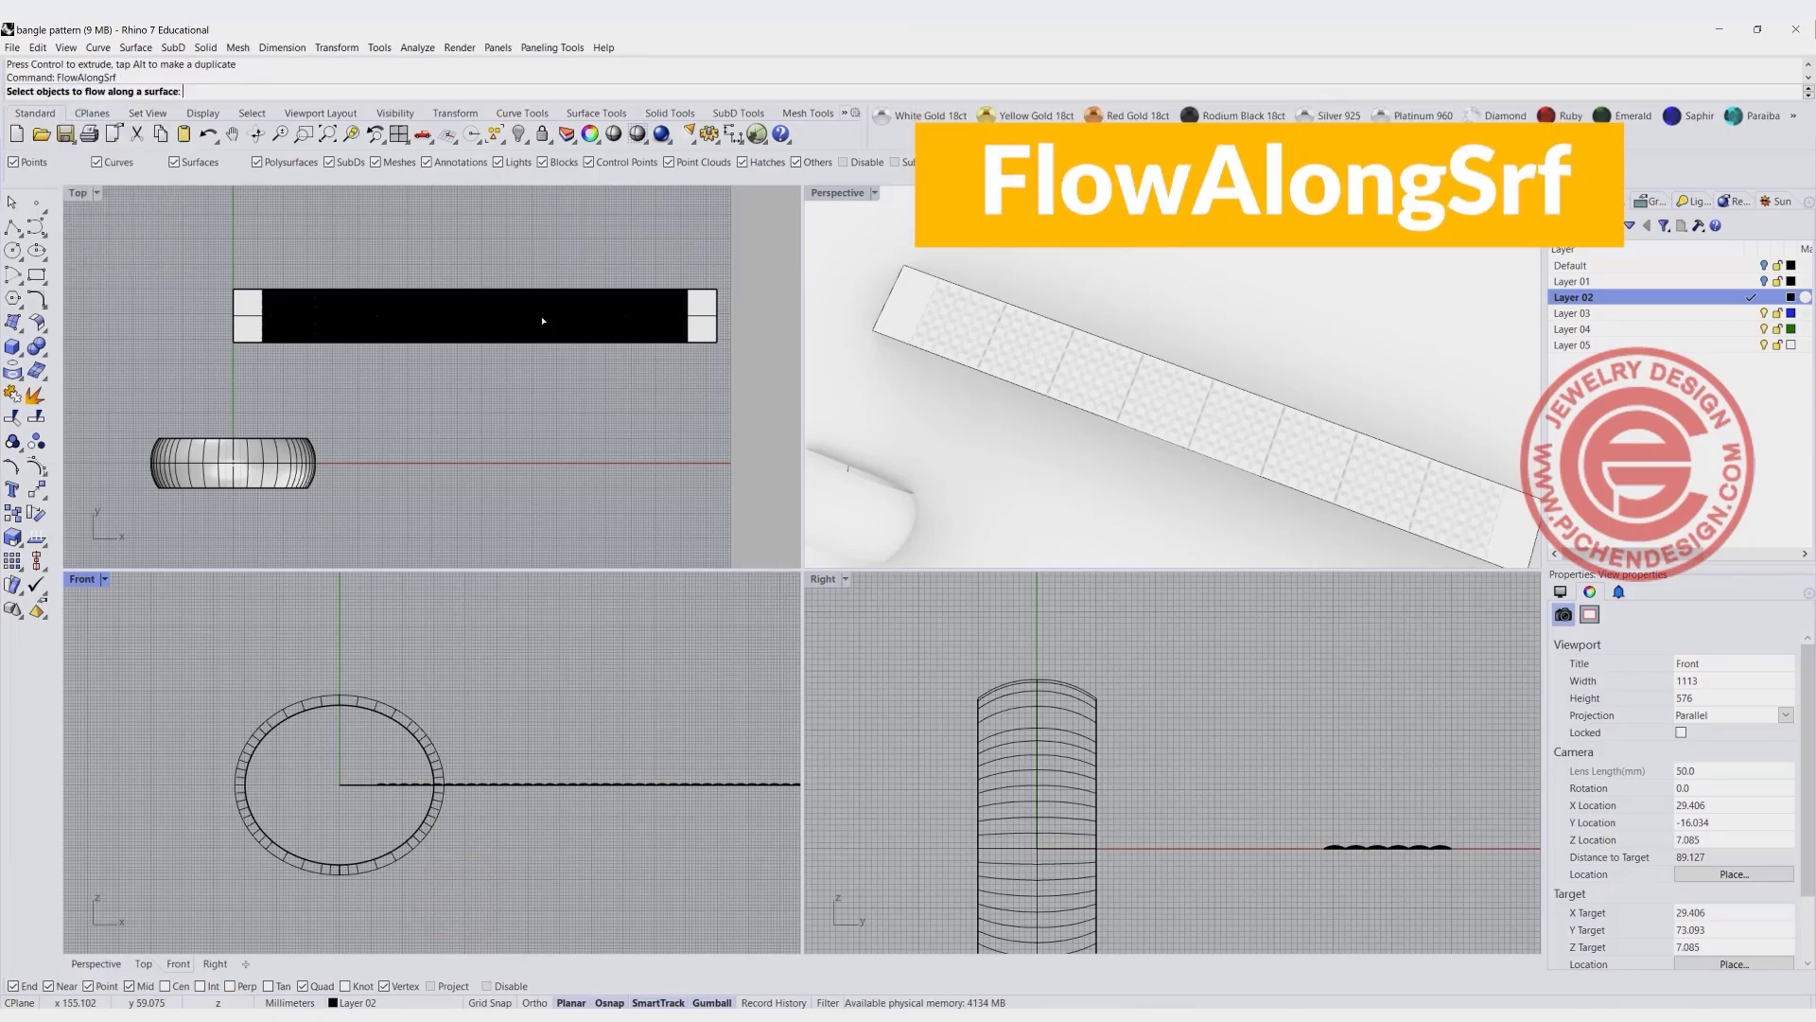
pyautogui.moveTo(245, 255); pyautogui.dragTo(715, 402)
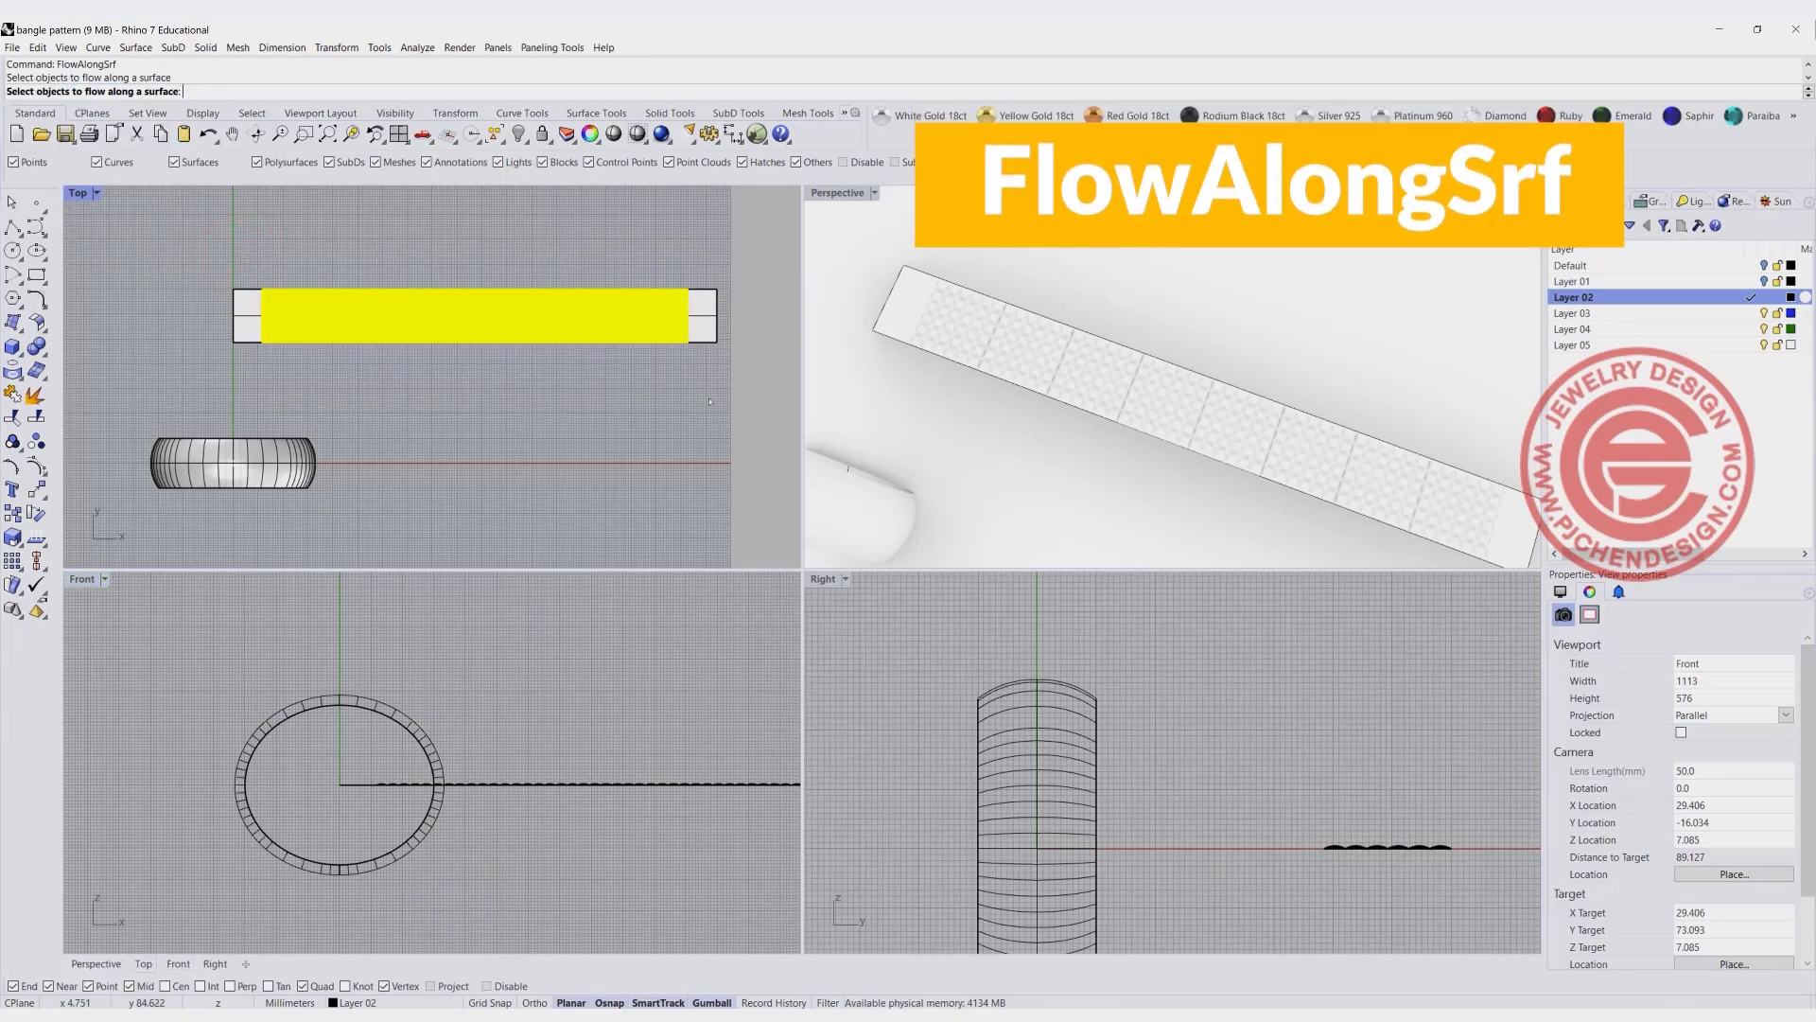
pyautogui.press('Return')
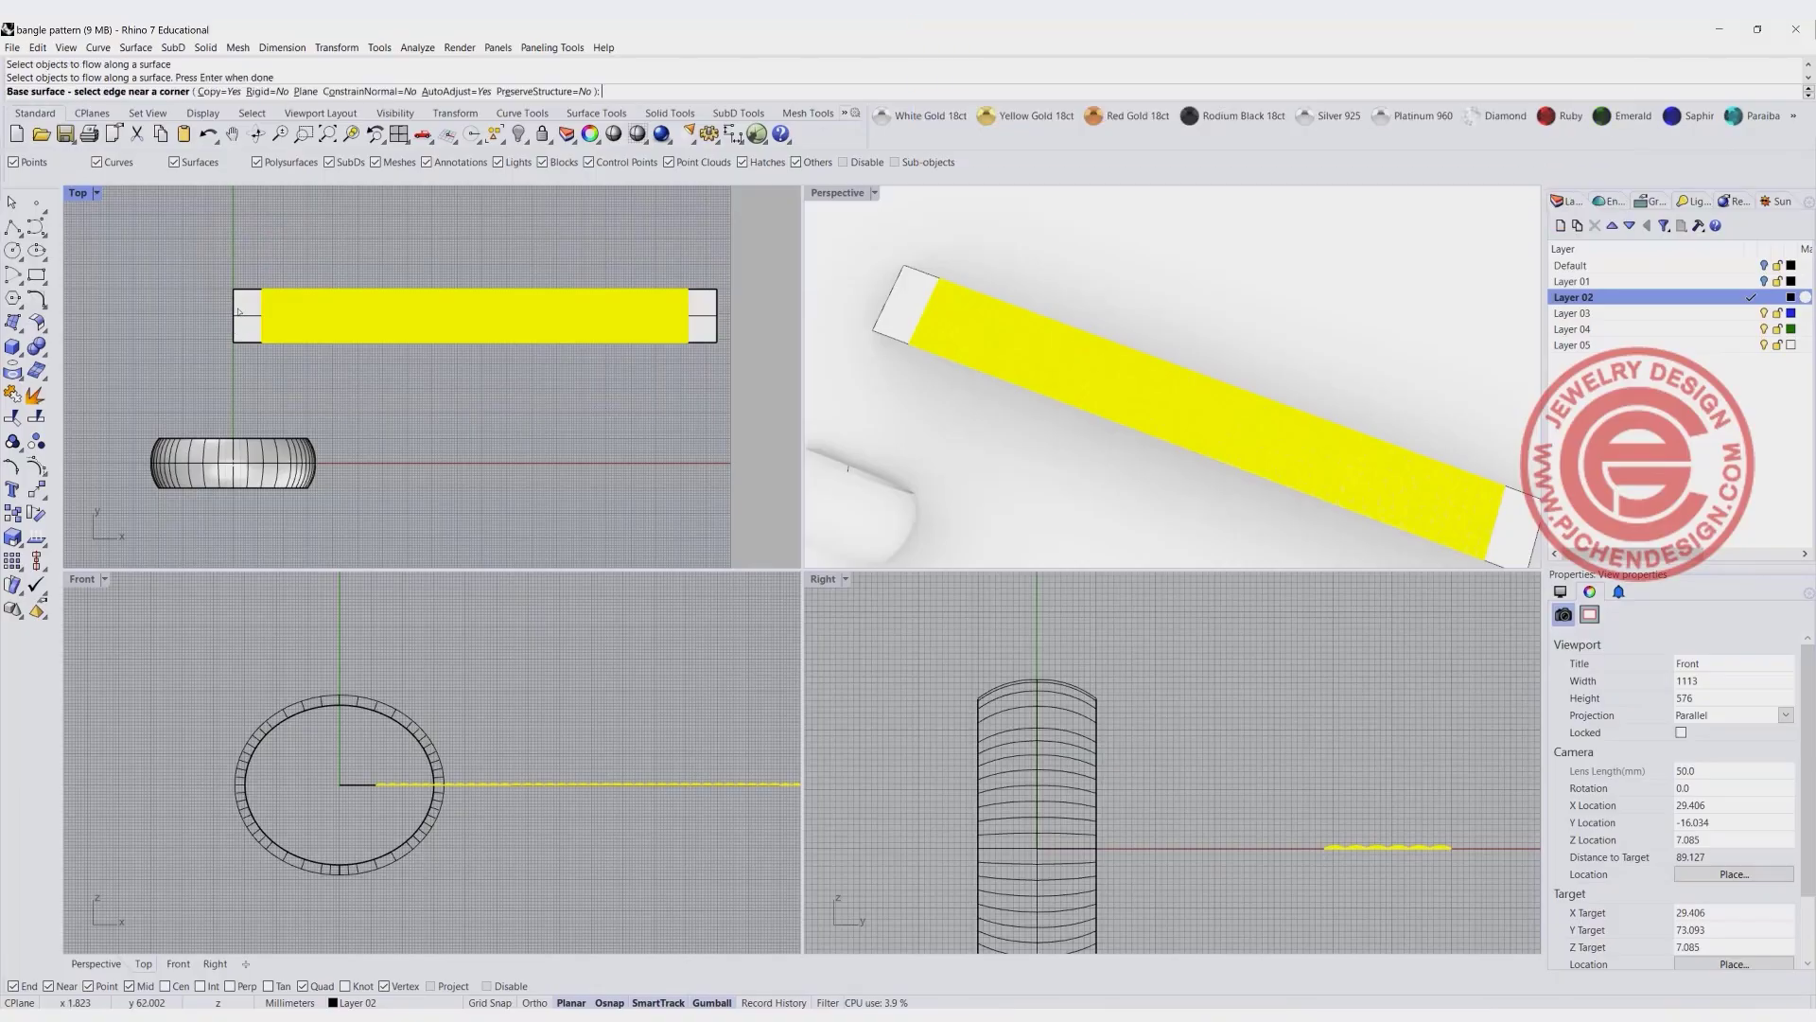
pyautogui.click(237, 301)
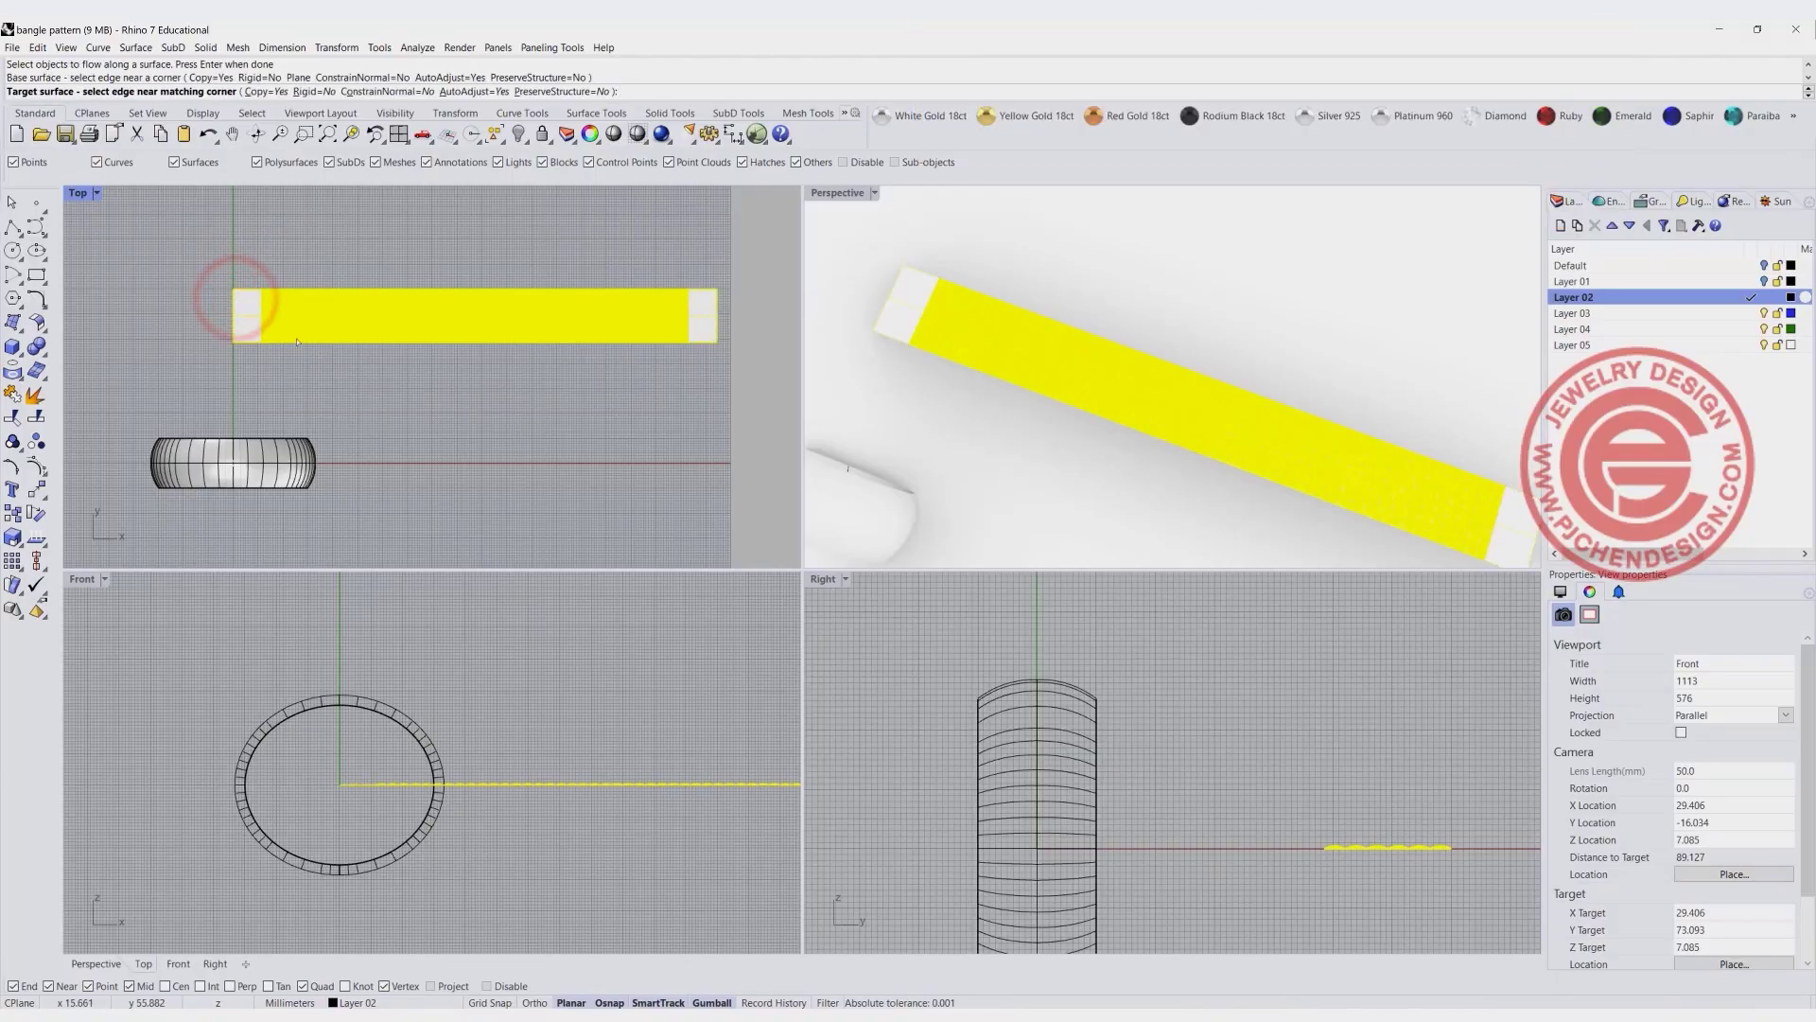
pyautogui.moveTo(922, 529); pyautogui.dragTo(962, 243, button='right')
pyautogui.click(958, 247)
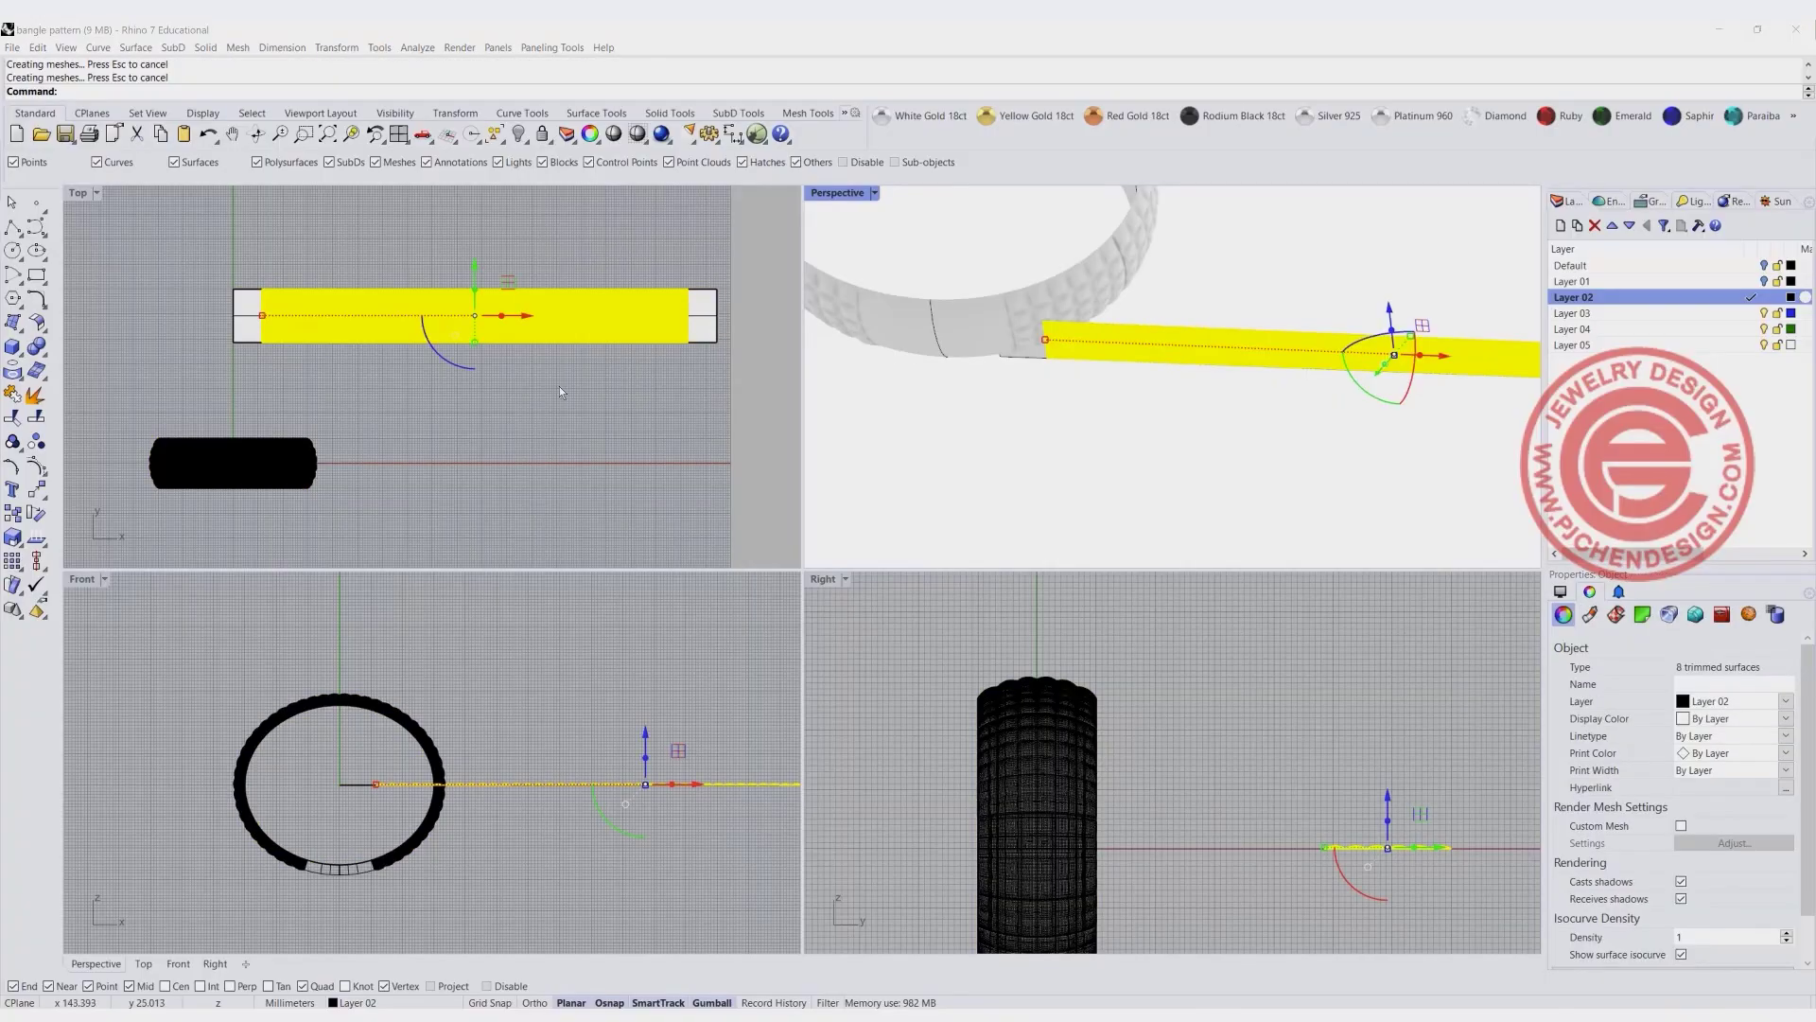
pyautogui.click(559, 386)
# - Set the Perspective view to Ghosted display and examine the domed pattern on the bangle band up close
pyautogui.scroll(-4, 651, 302)
pyautogui.scroll(-9, 978, 344)
pyautogui.moveTo(978, 343); pyautogui.dragTo(860, 288, button='right')
pyautogui.scroll(8, 994, 388)
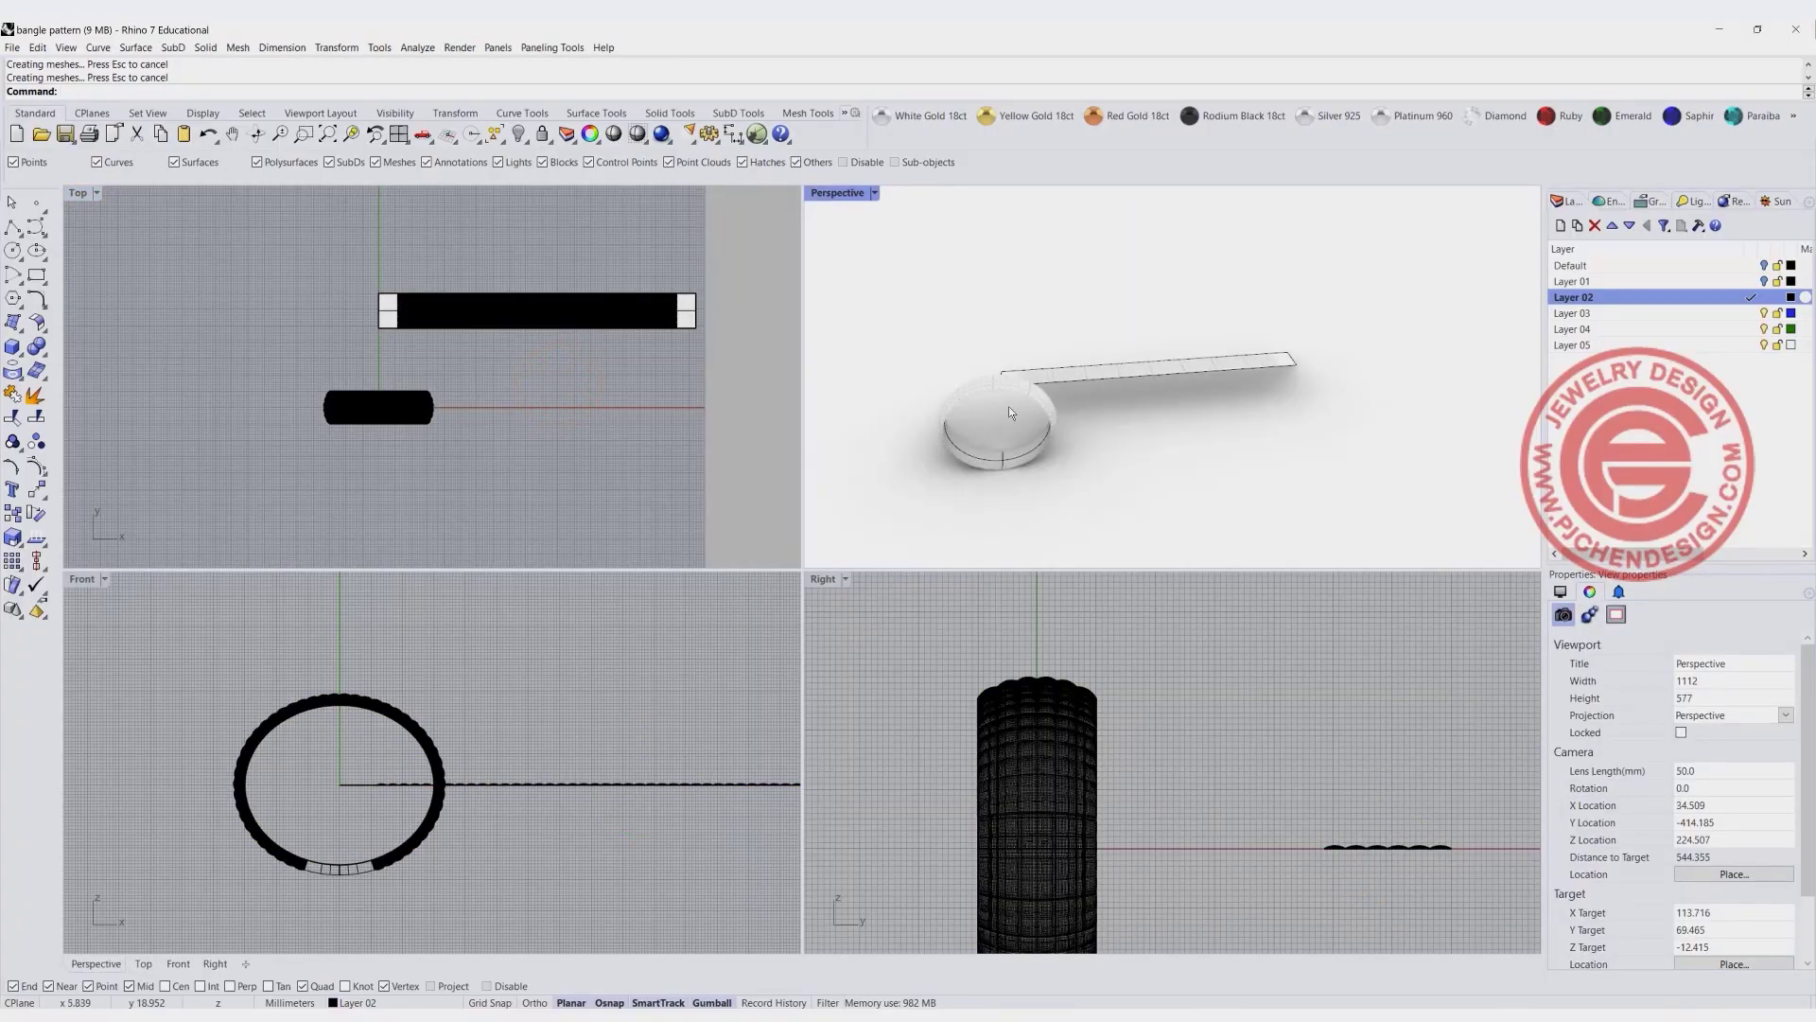
pyautogui.click(874, 193)
pyautogui.click(853, 304)
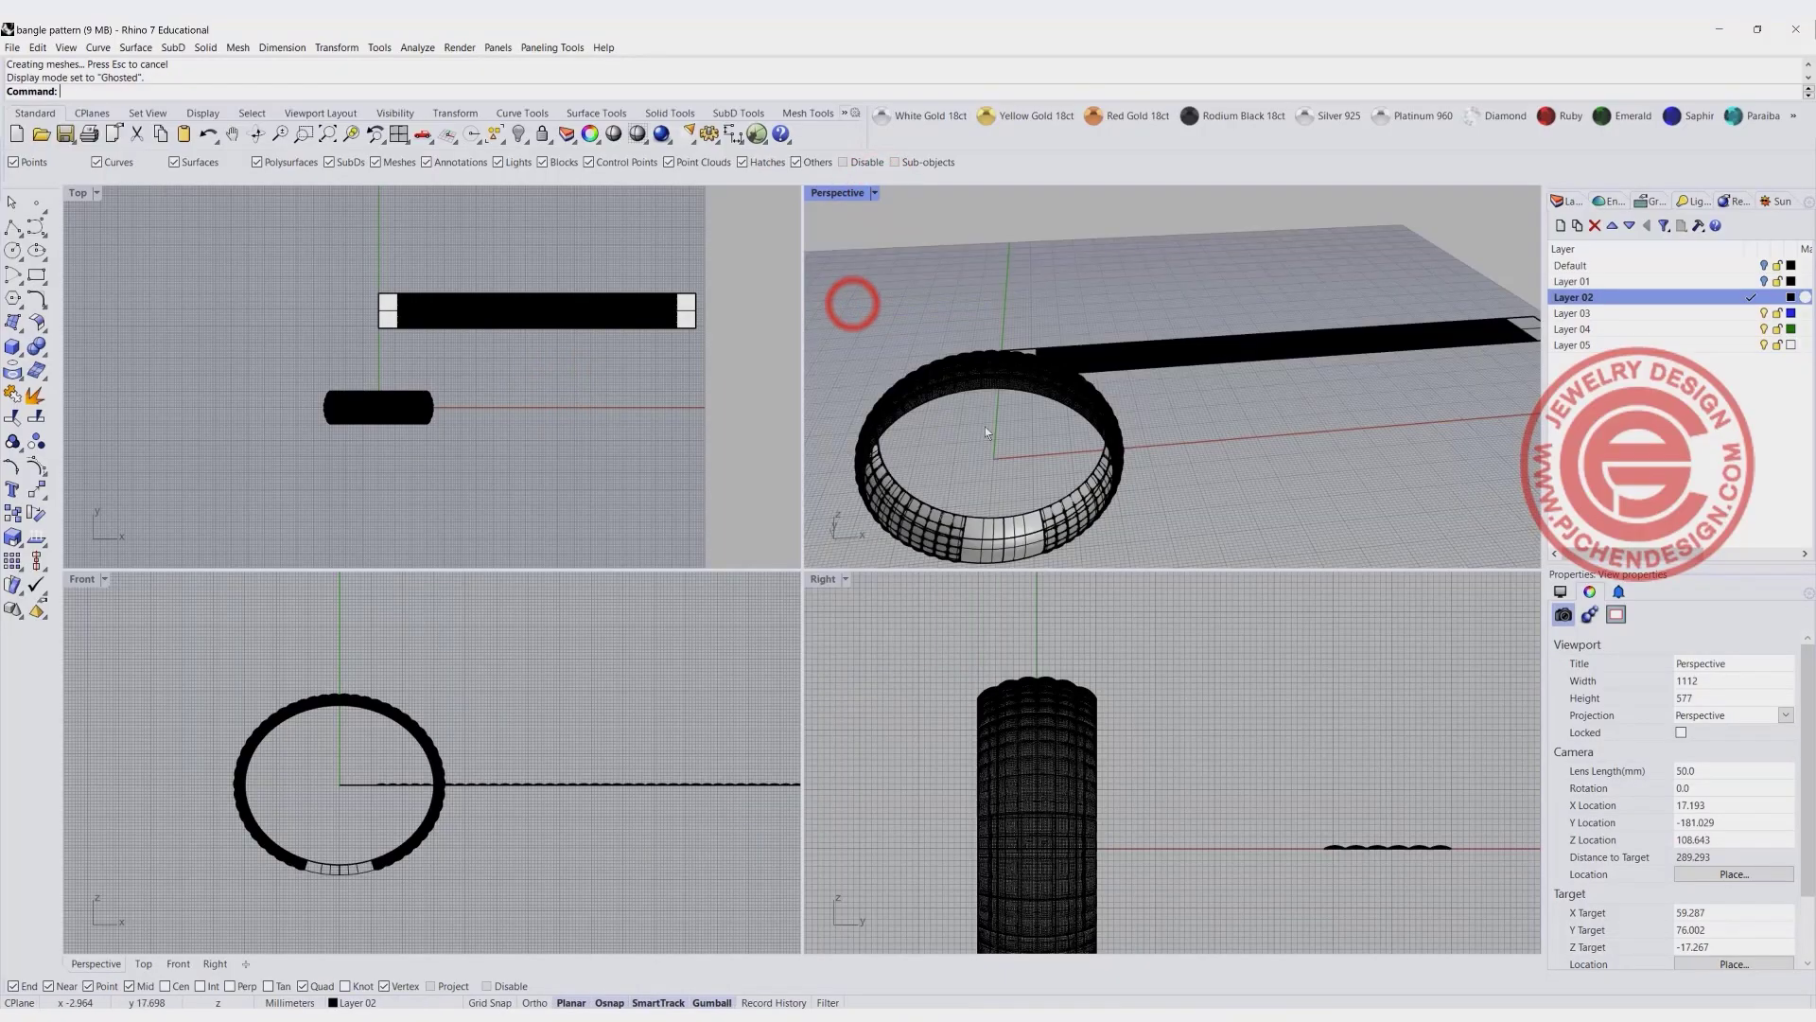
pyautogui.scroll(5, 980, 410)
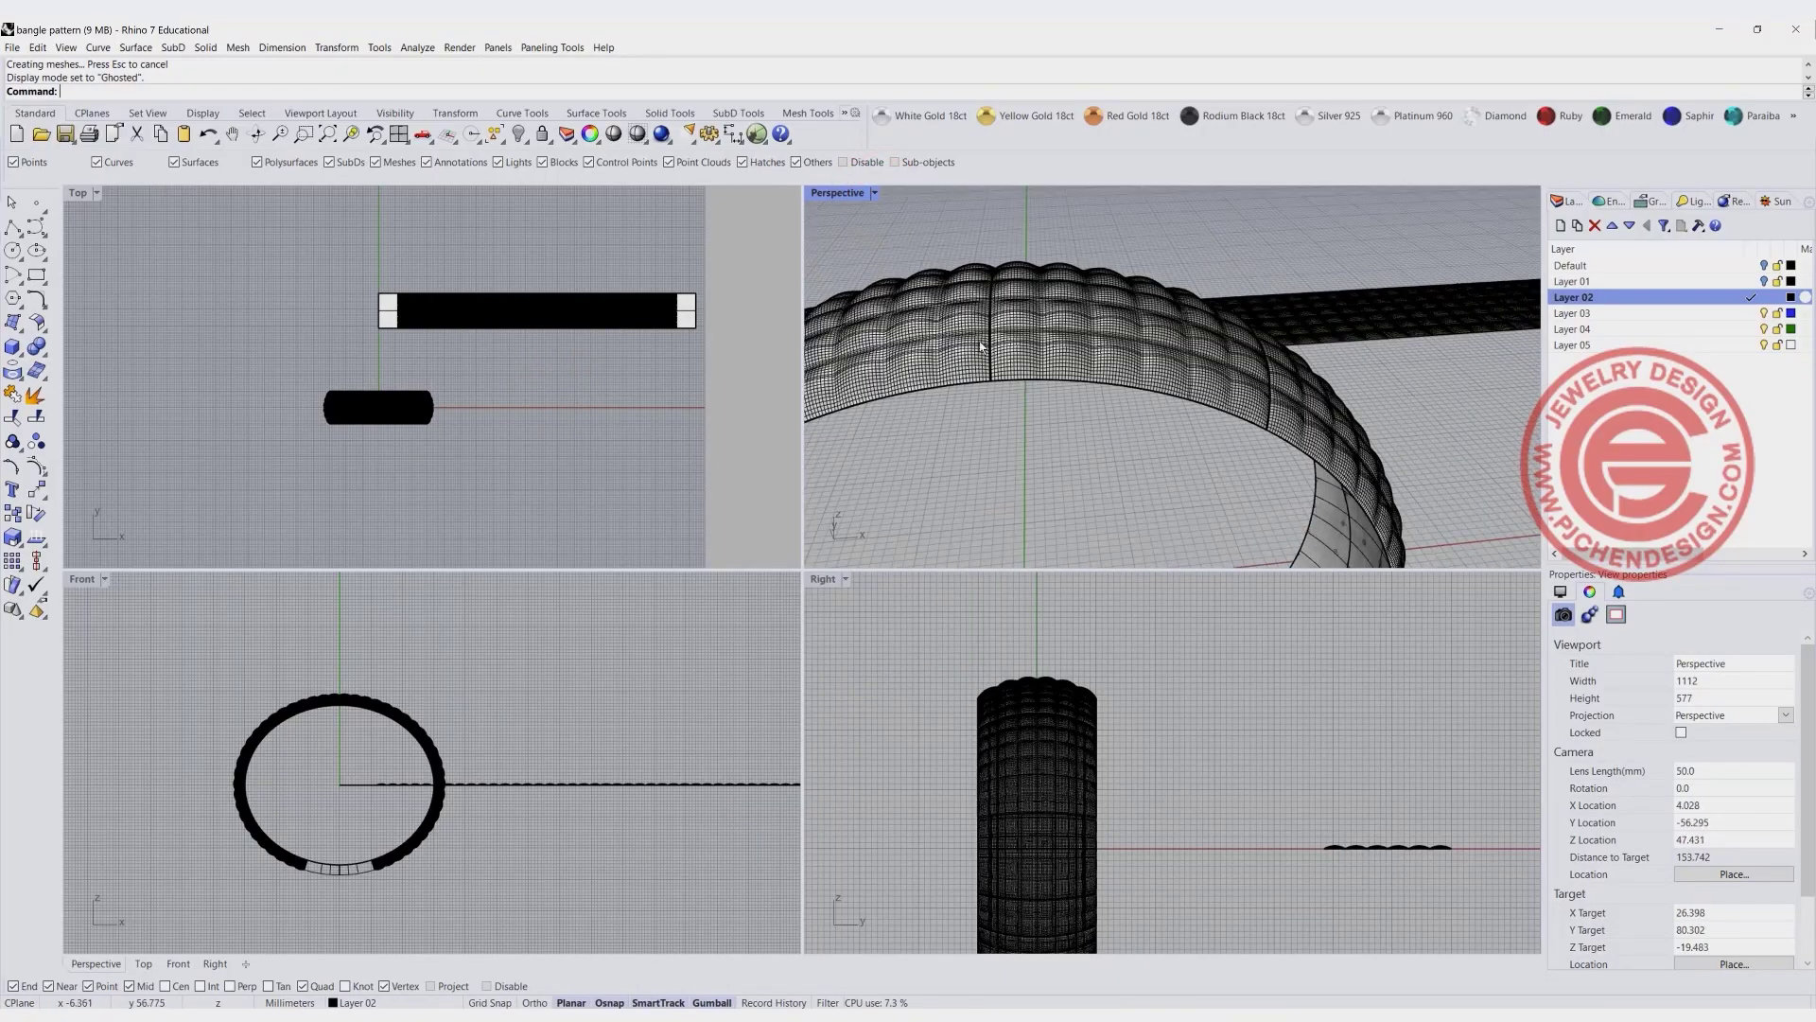
# - Hide the flat domed squares together with the UV outline and planar base surface
pyautogui.click(475, 306)
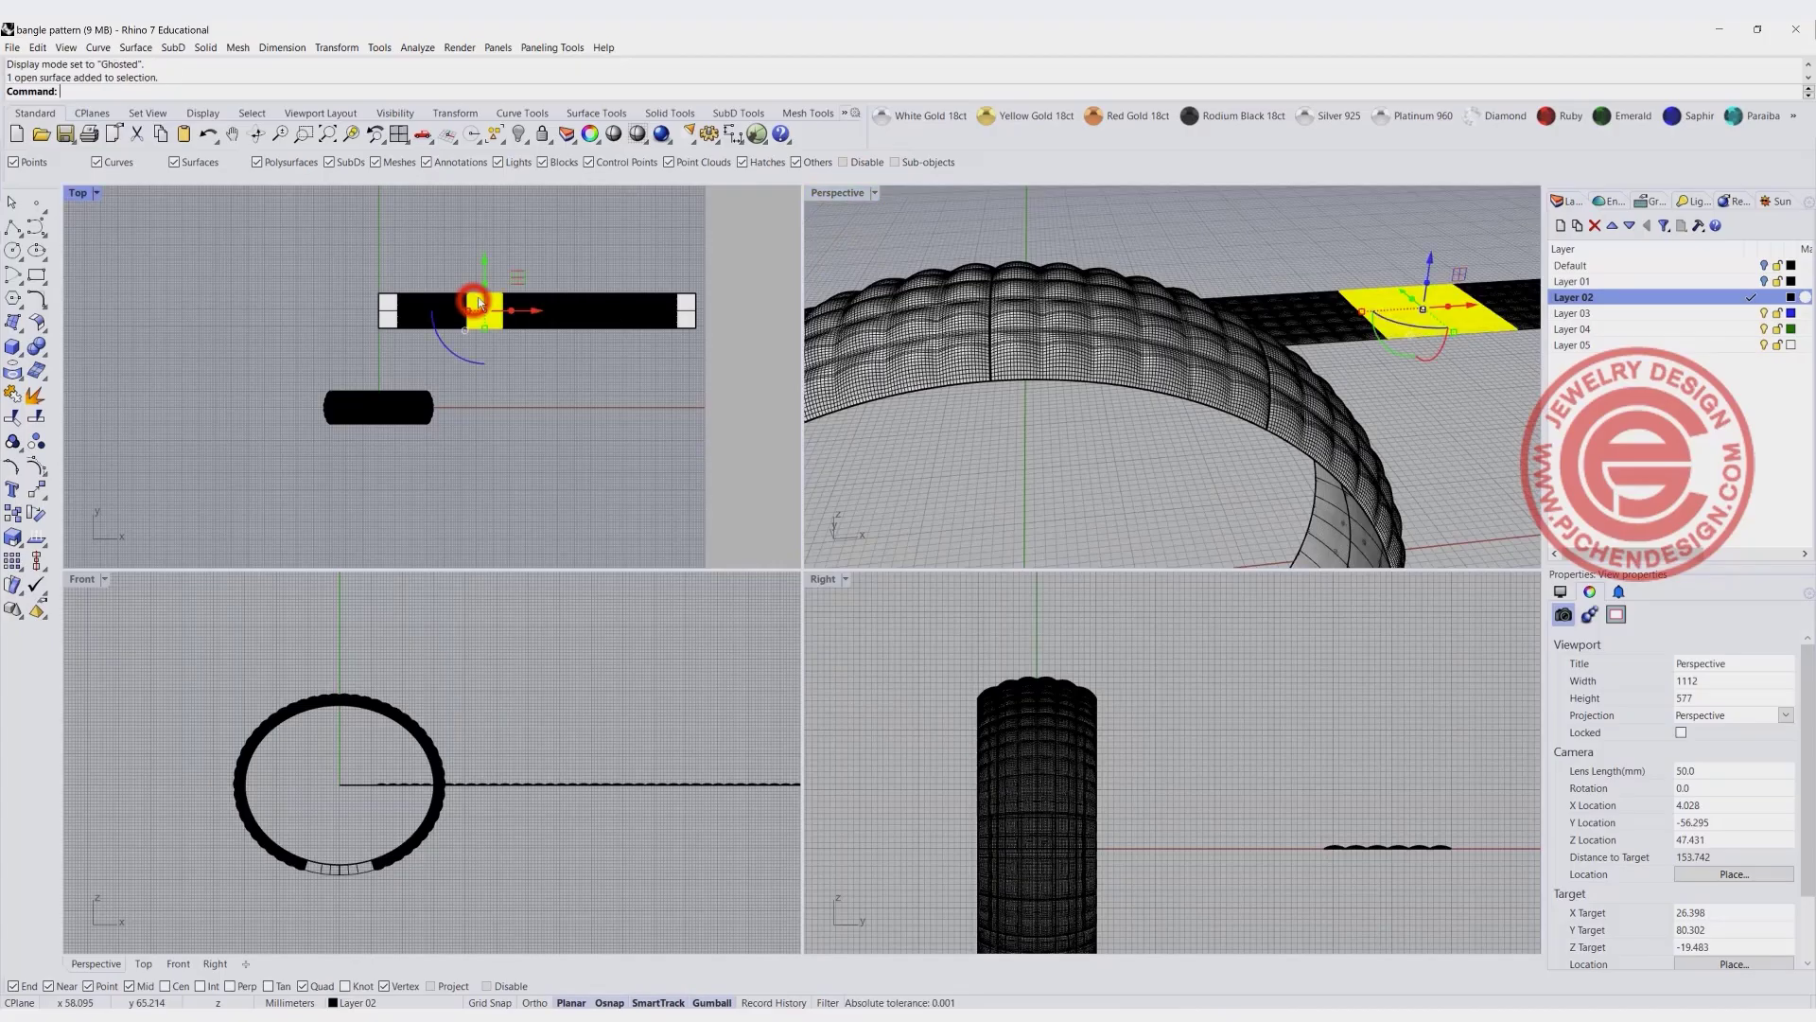
pyautogui.click(555, 371)
pyautogui.scroll(-5, 1031, 347)
pyautogui.moveTo(1031, 344); pyautogui.dragTo(1054, 409, button='right')
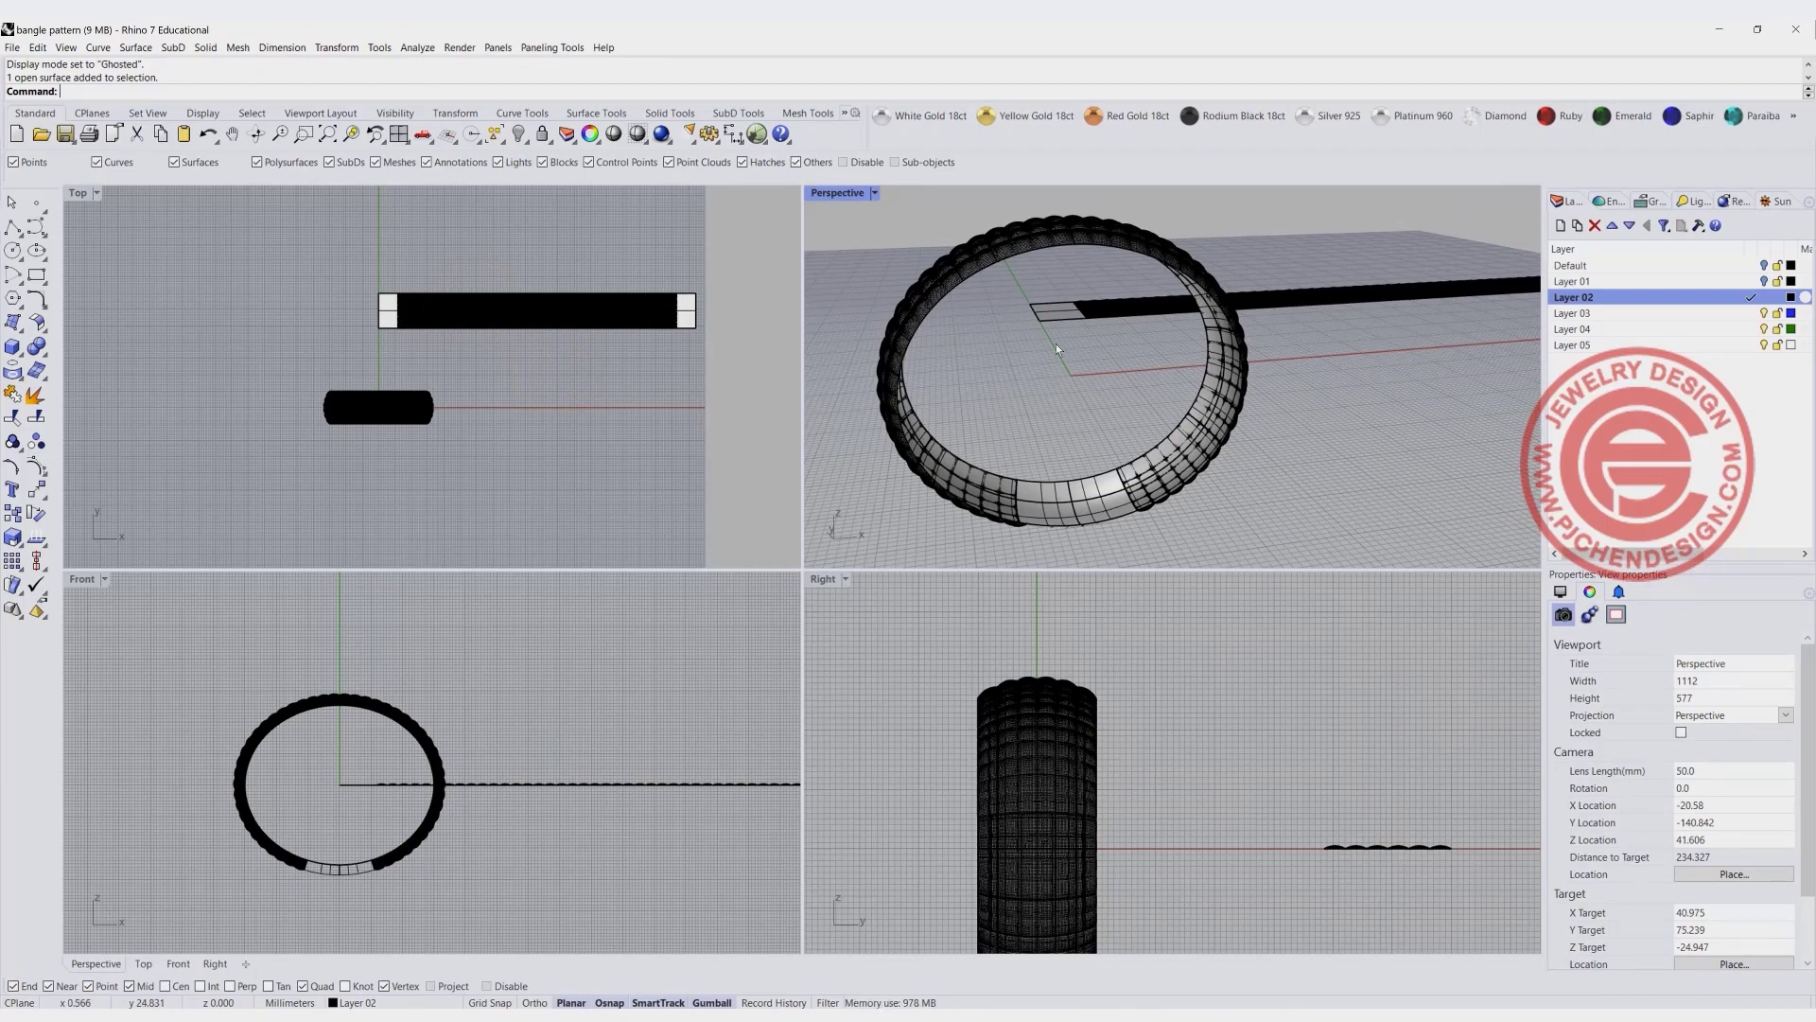
pyautogui.click(608, 397)
pyautogui.moveTo(730, 341); pyautogui.dragTo(596, 296)
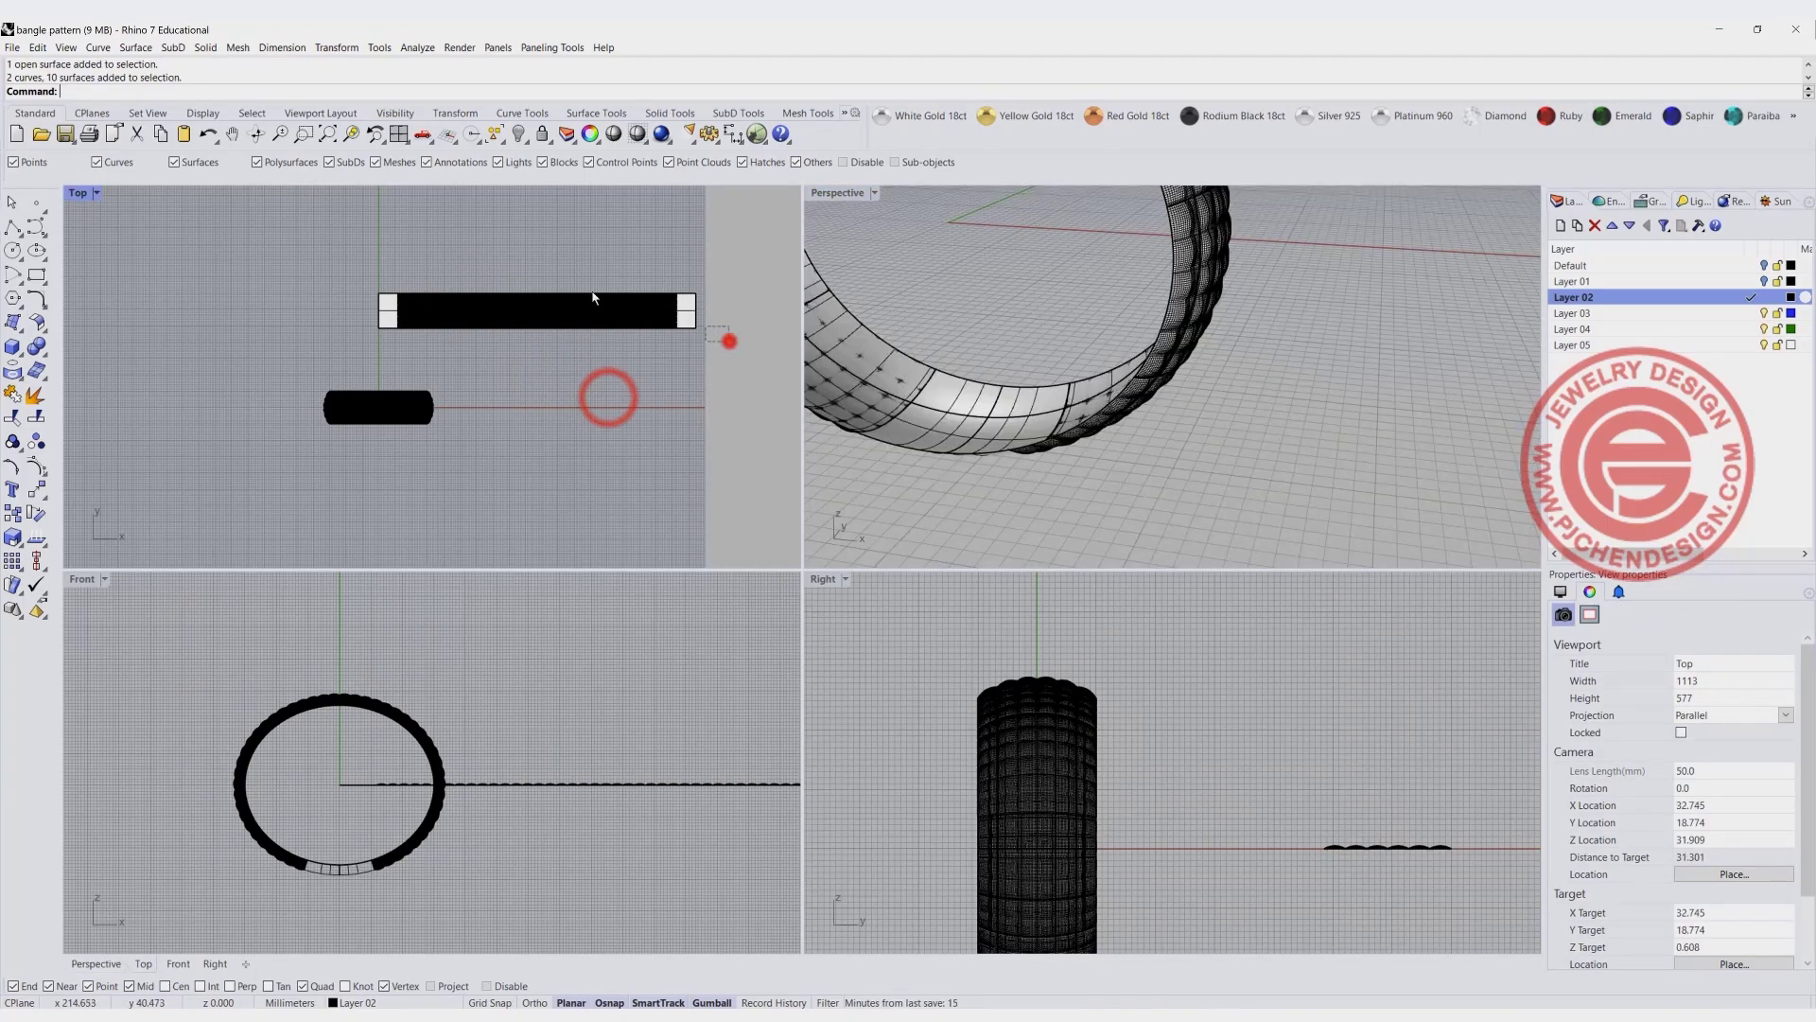
pyautogui.click(520, 135)
# - Hide the eight domed surfaces on the bangle, keeping the plain band surface and its construction curves visible
pyautogui.click(170, 676)
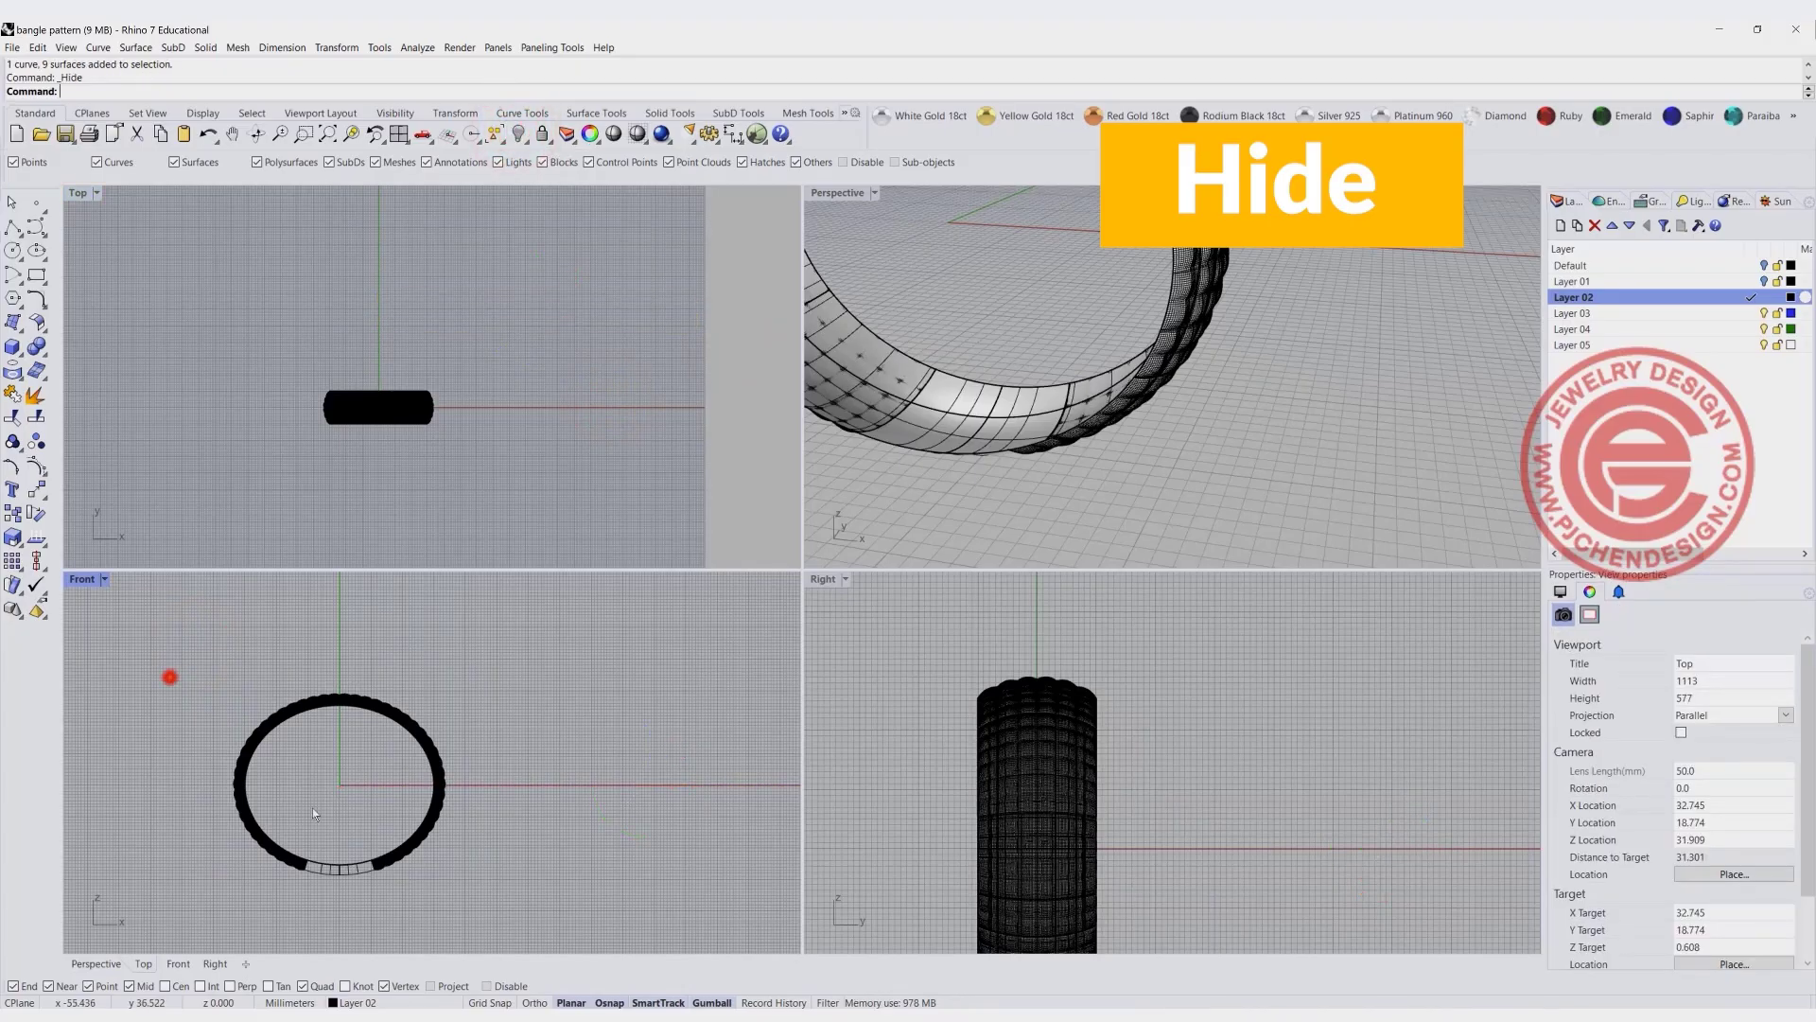
pyautogui.hotkey('ctrl', 'a')
pyautogui.scroll(3, 360, 889)
pyautogui.keyDown('ctrl'); pyautogui.moveTo(378, 923); pyautogui.dragTo(321, 849); pyautogui.keyUp('ctrl')
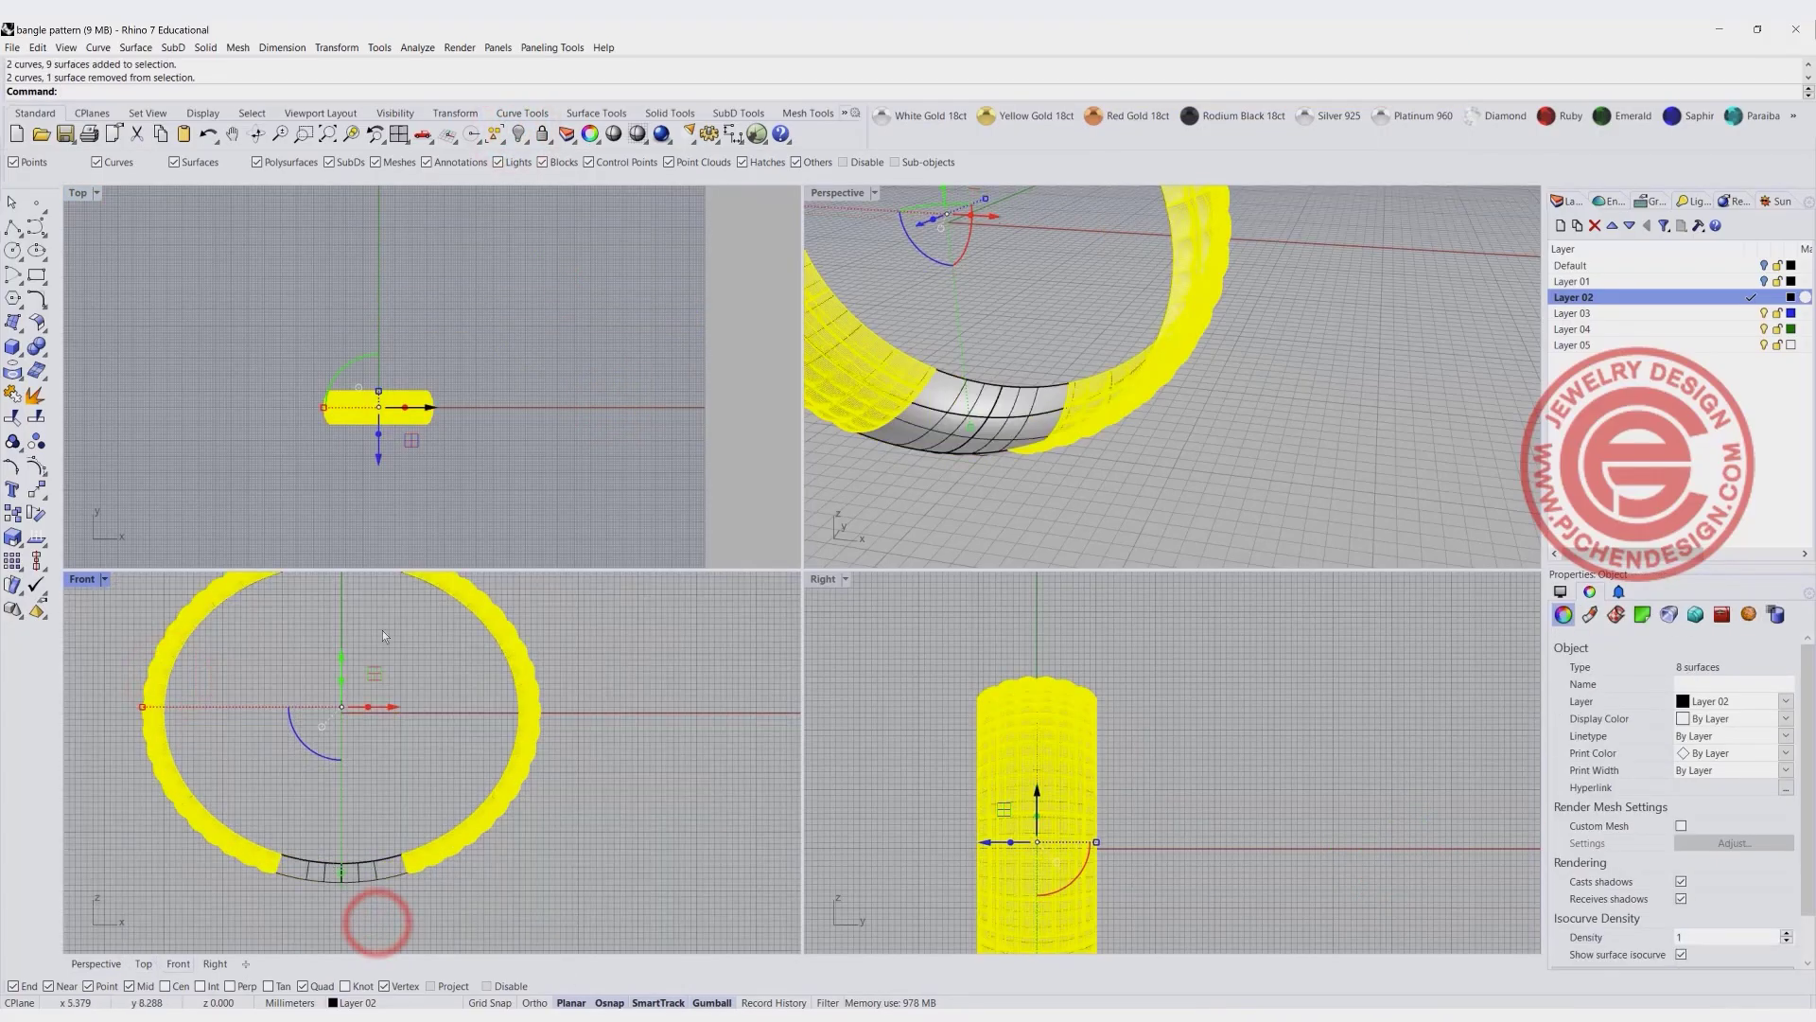
pyautogui.click(520, 134)
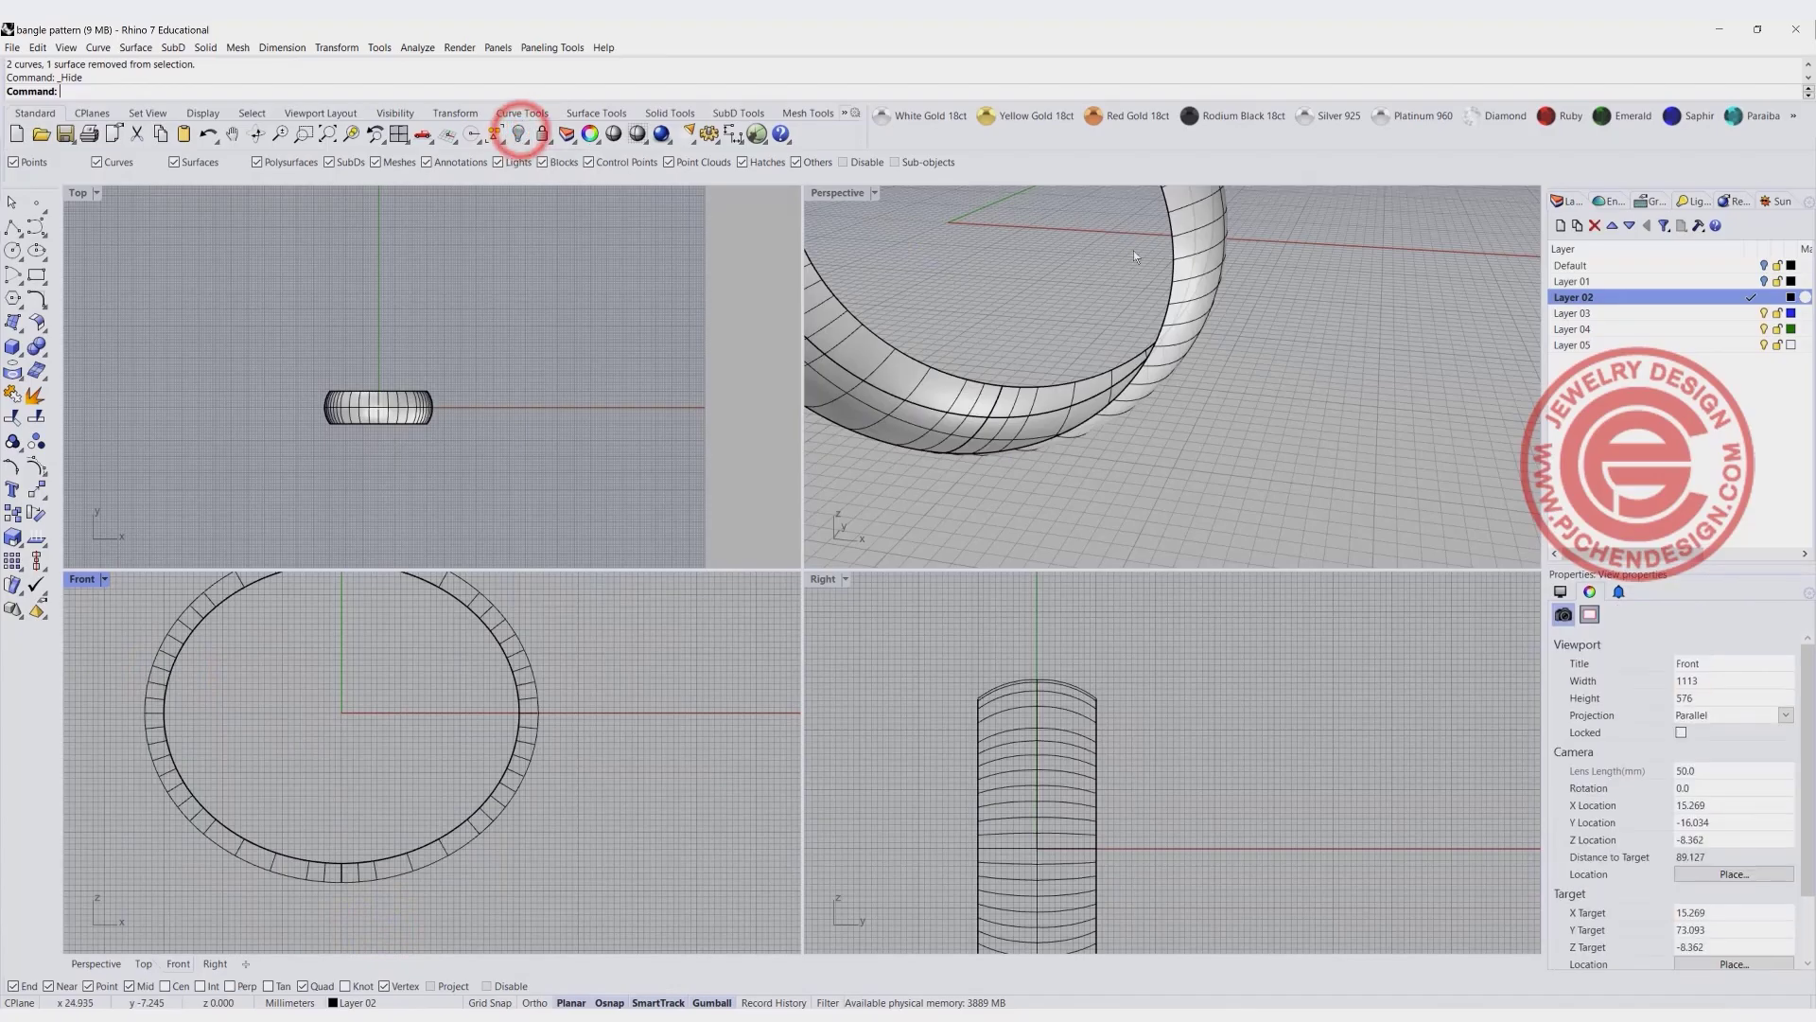
# - Examine the plain band surface and its open inner side in the Perspective and Right views
pyautogui.scroll(-6, 1074, 317)
pyautogui.moveTo(1069, 322); pyautogui.dragTo(988, 357, button='right')
pyautogui.scroll(4, 1030, 410)
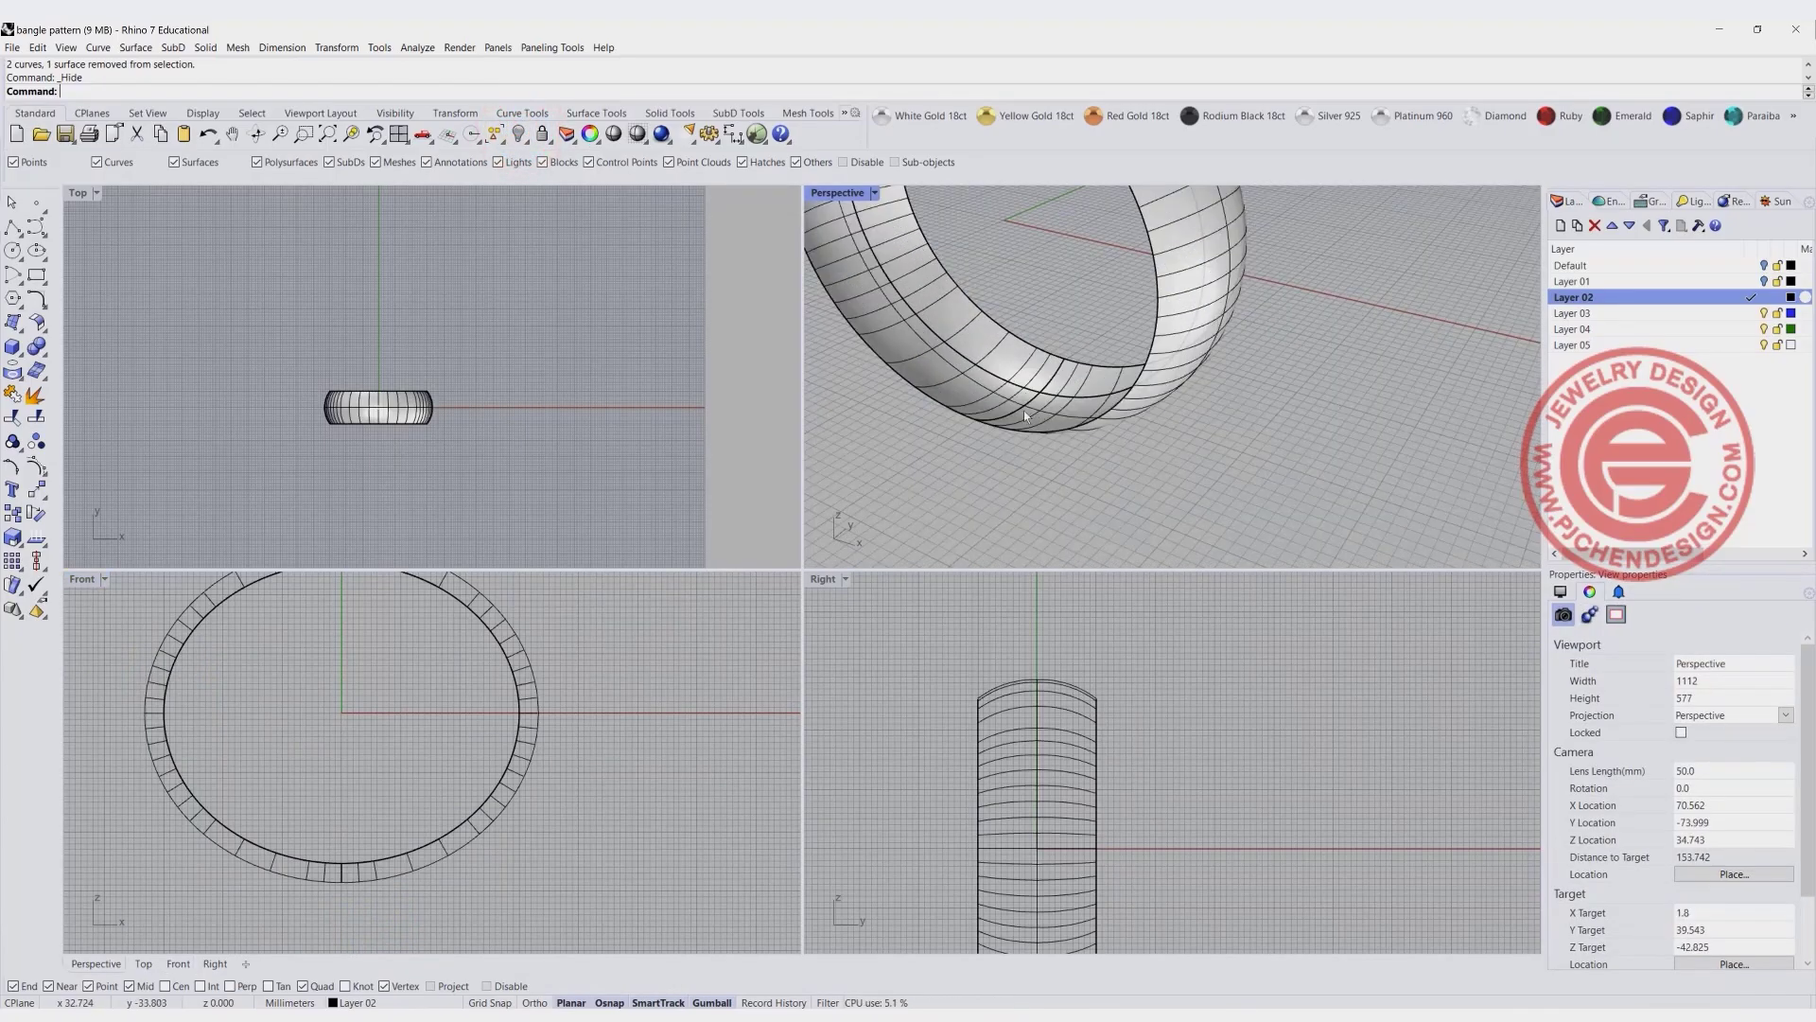
pyautogui.doubleClick(845, 192)
pyautogui.click(469, 647)
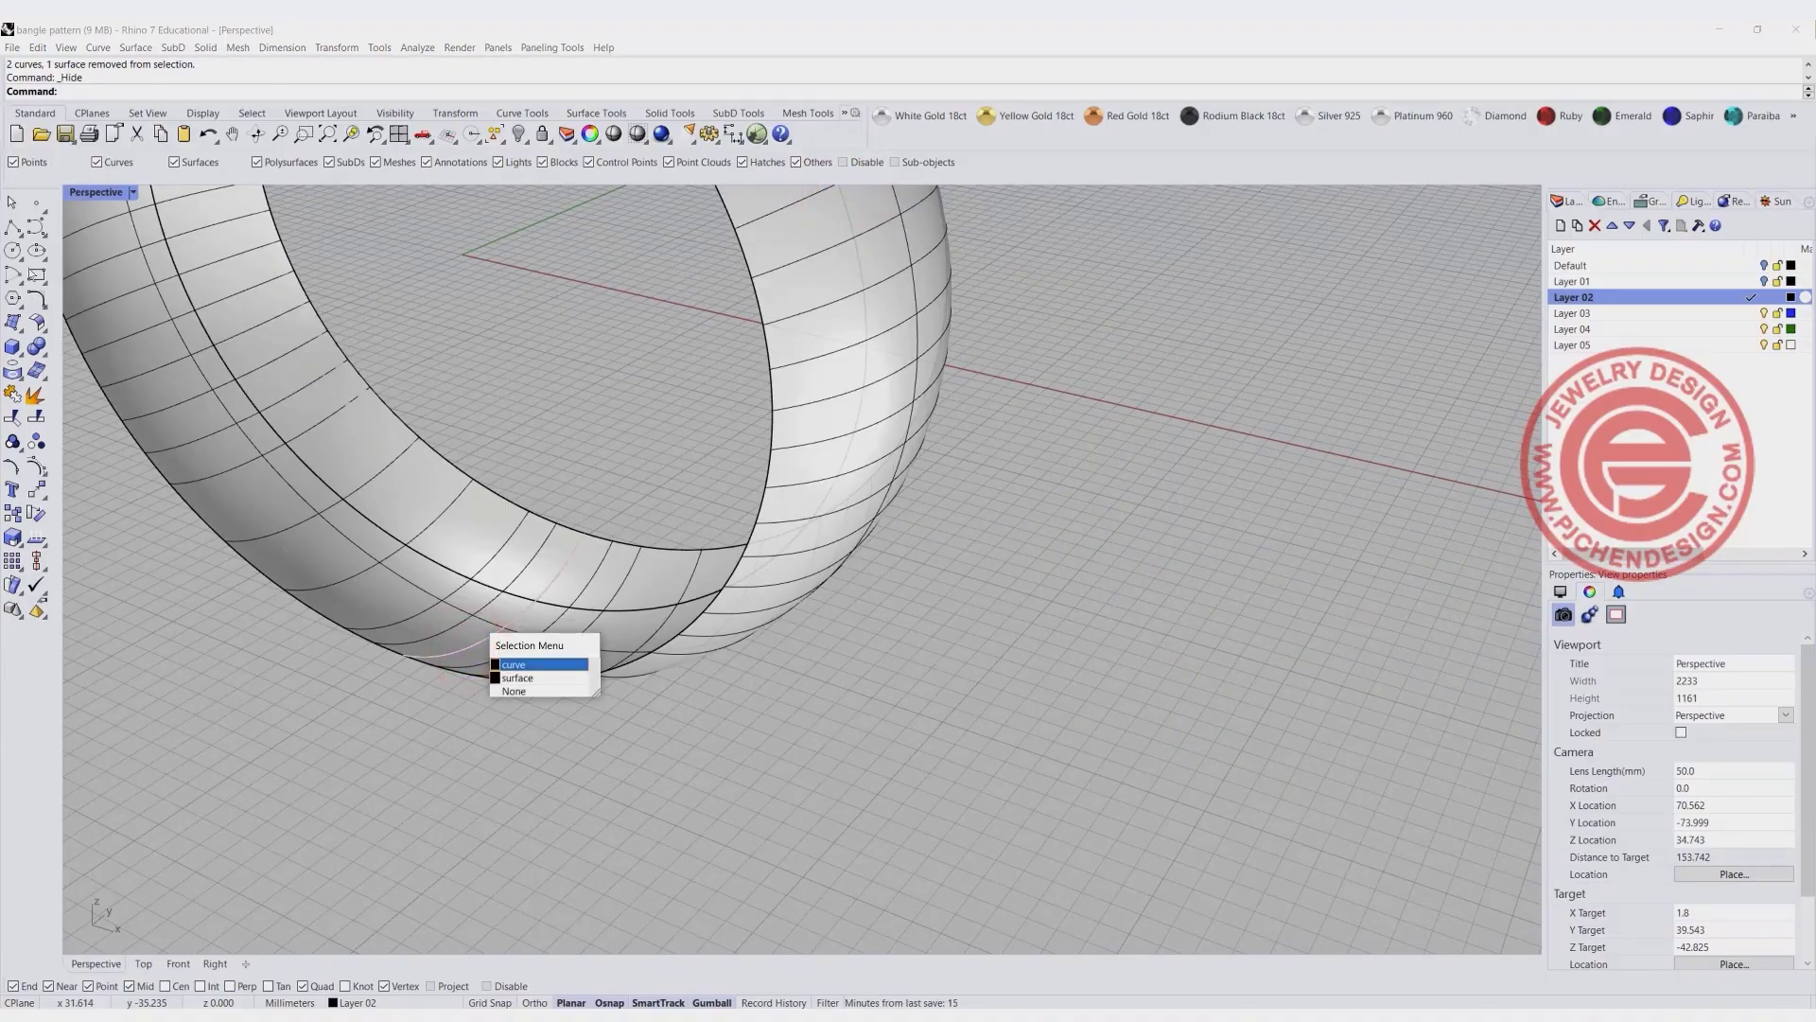
pyautogui.click(517, 678)
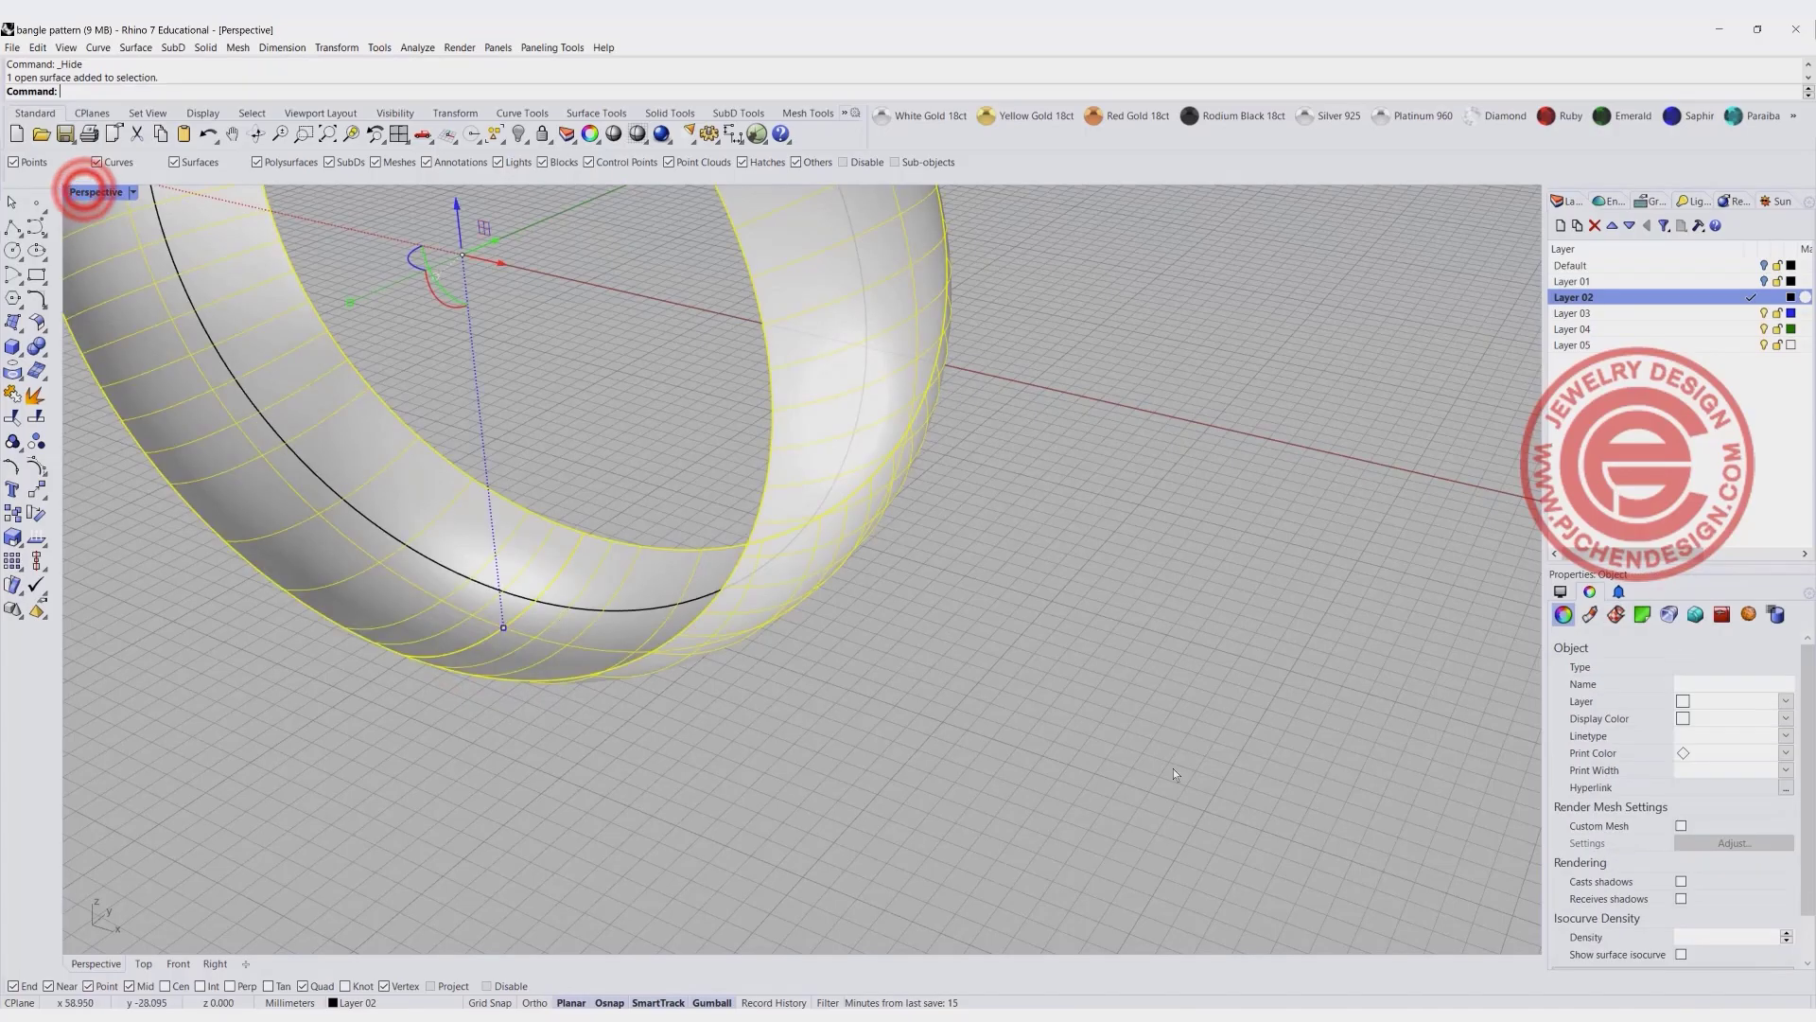
pyautogui.scroll(-11, 1115, 736)
pyautogui.doubleClick(83, 194)
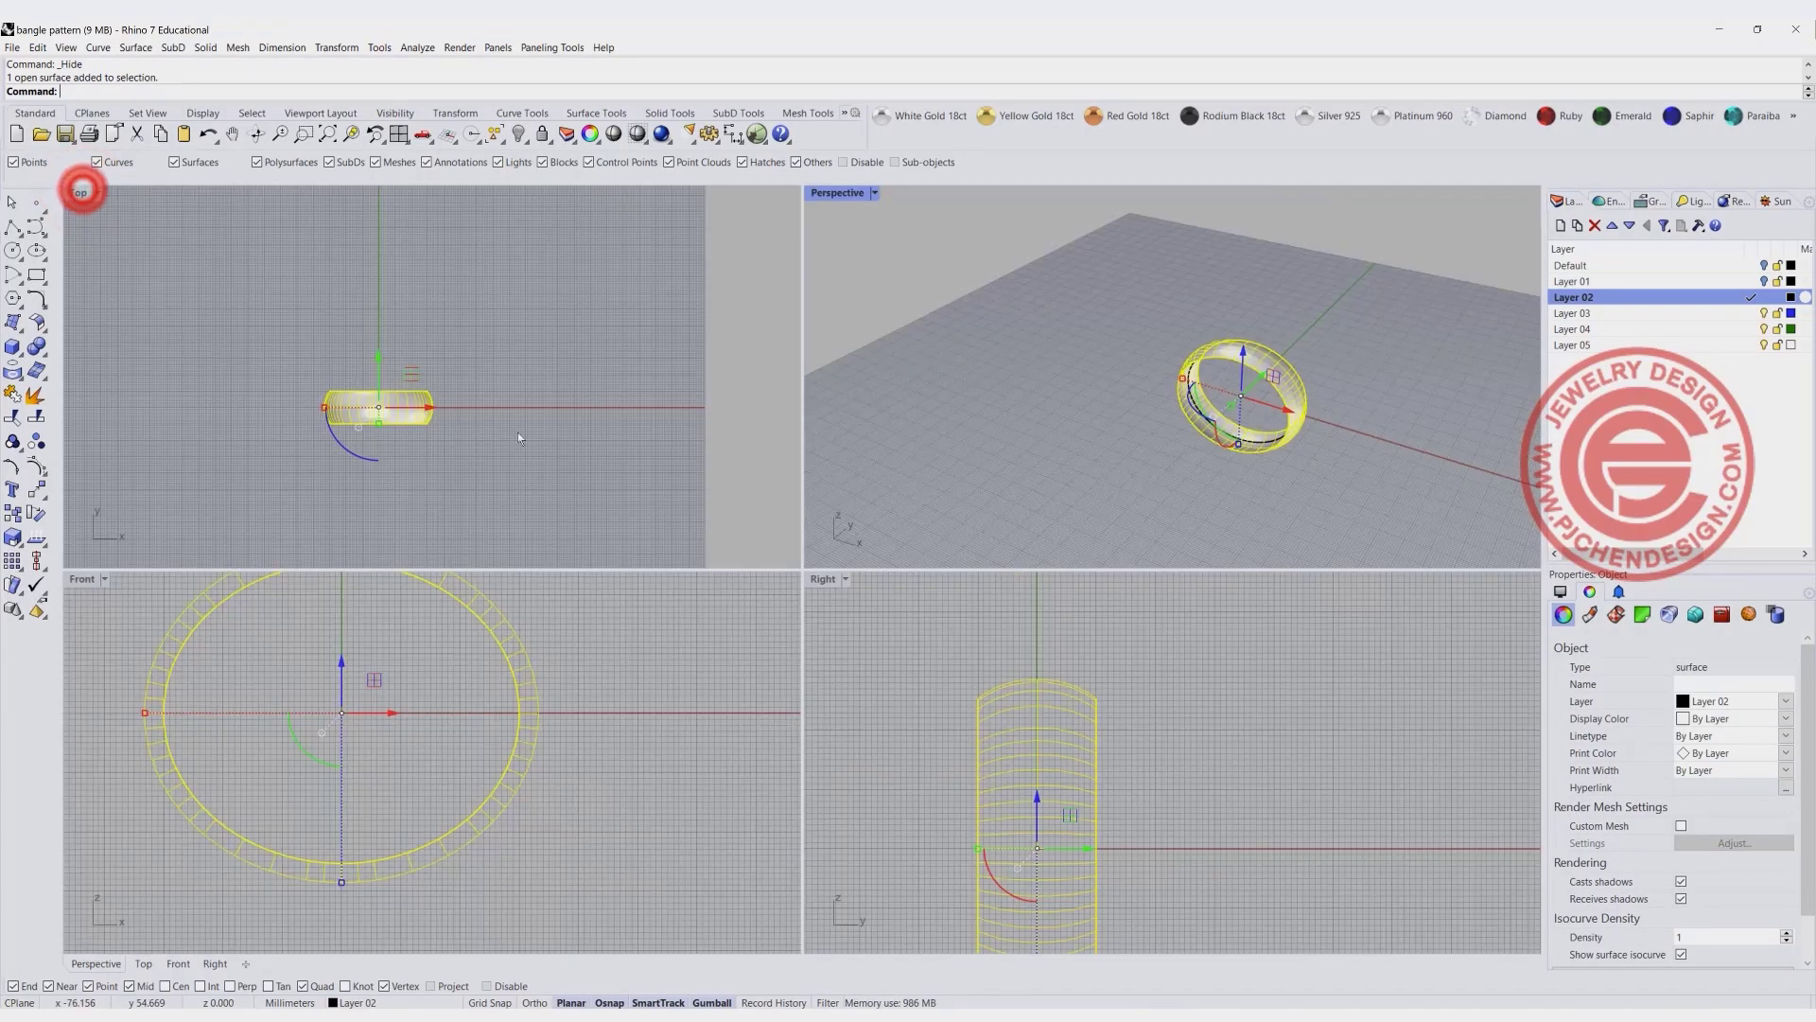
pyautogui.doubleClick(823, 579)
pyautogui.moveTo(683, 927); pyautogui.dragTo(794, 714, button='right')
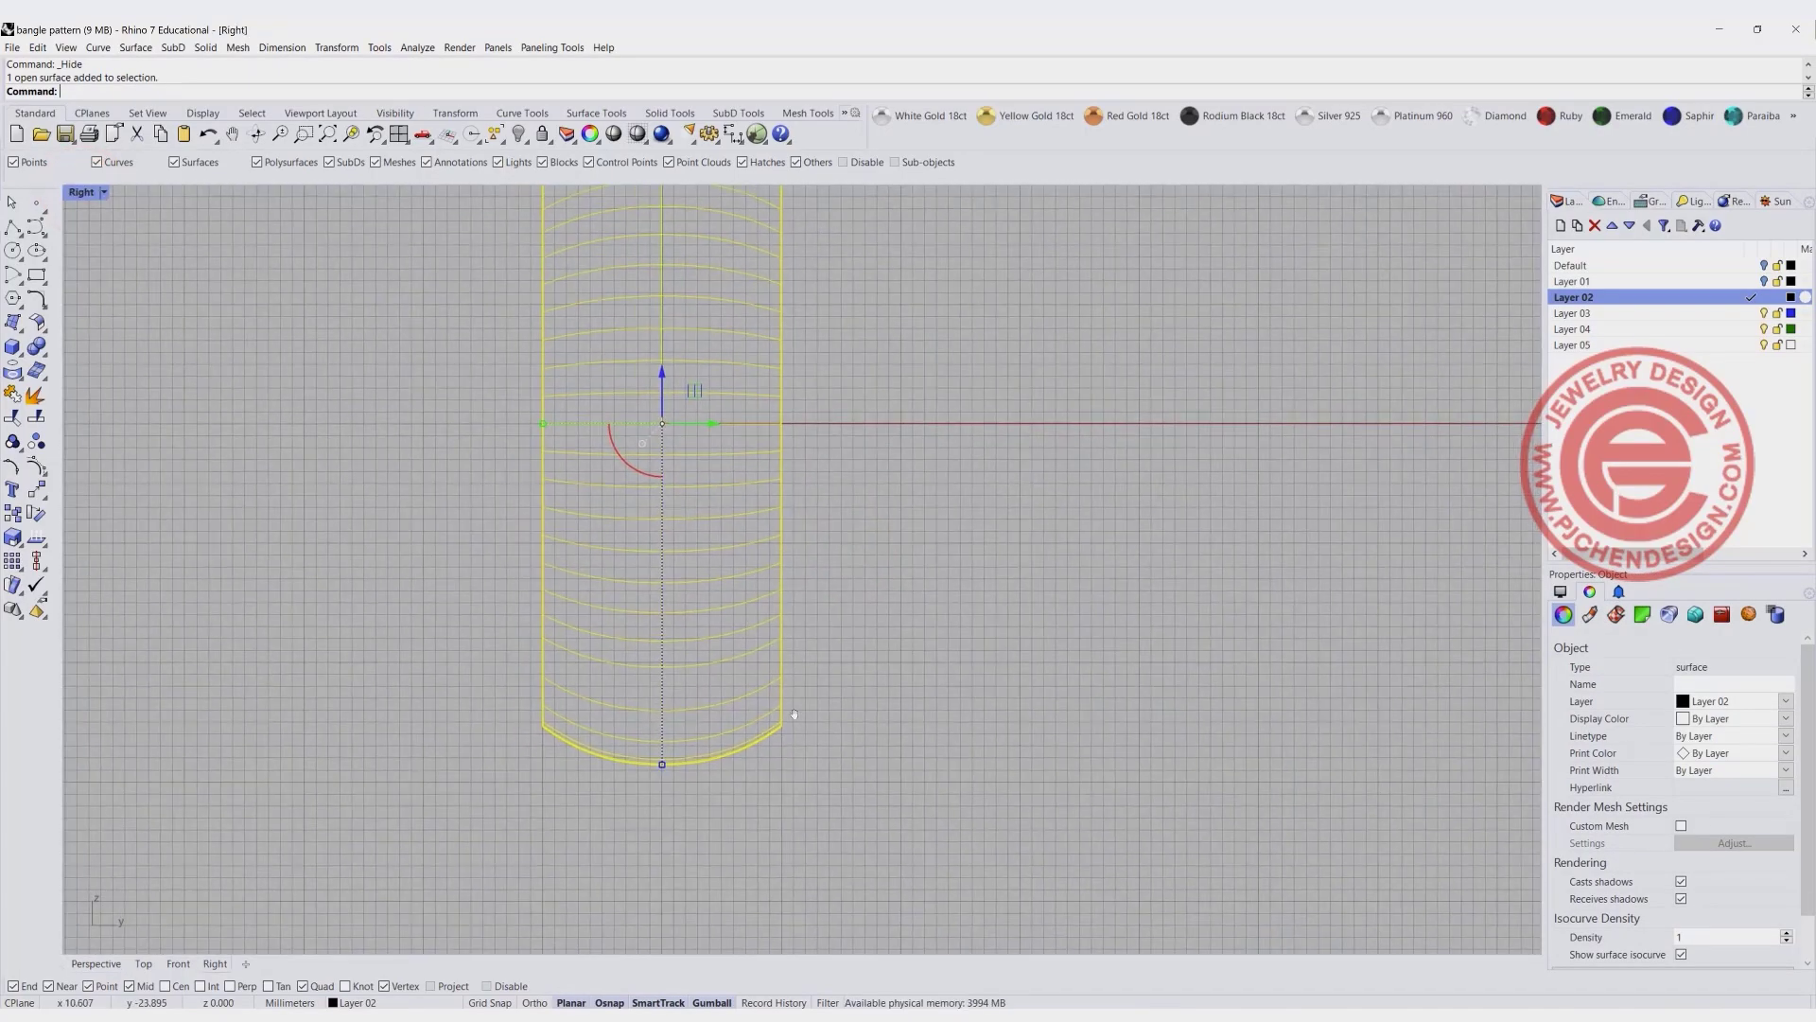
# - Draw a shallow start-end-point arc between the two ends of the band's bottom profile, bulging inward toward the bangle's centre
pyautogui.click(15, 281)
pyautogui.click(66, 282)
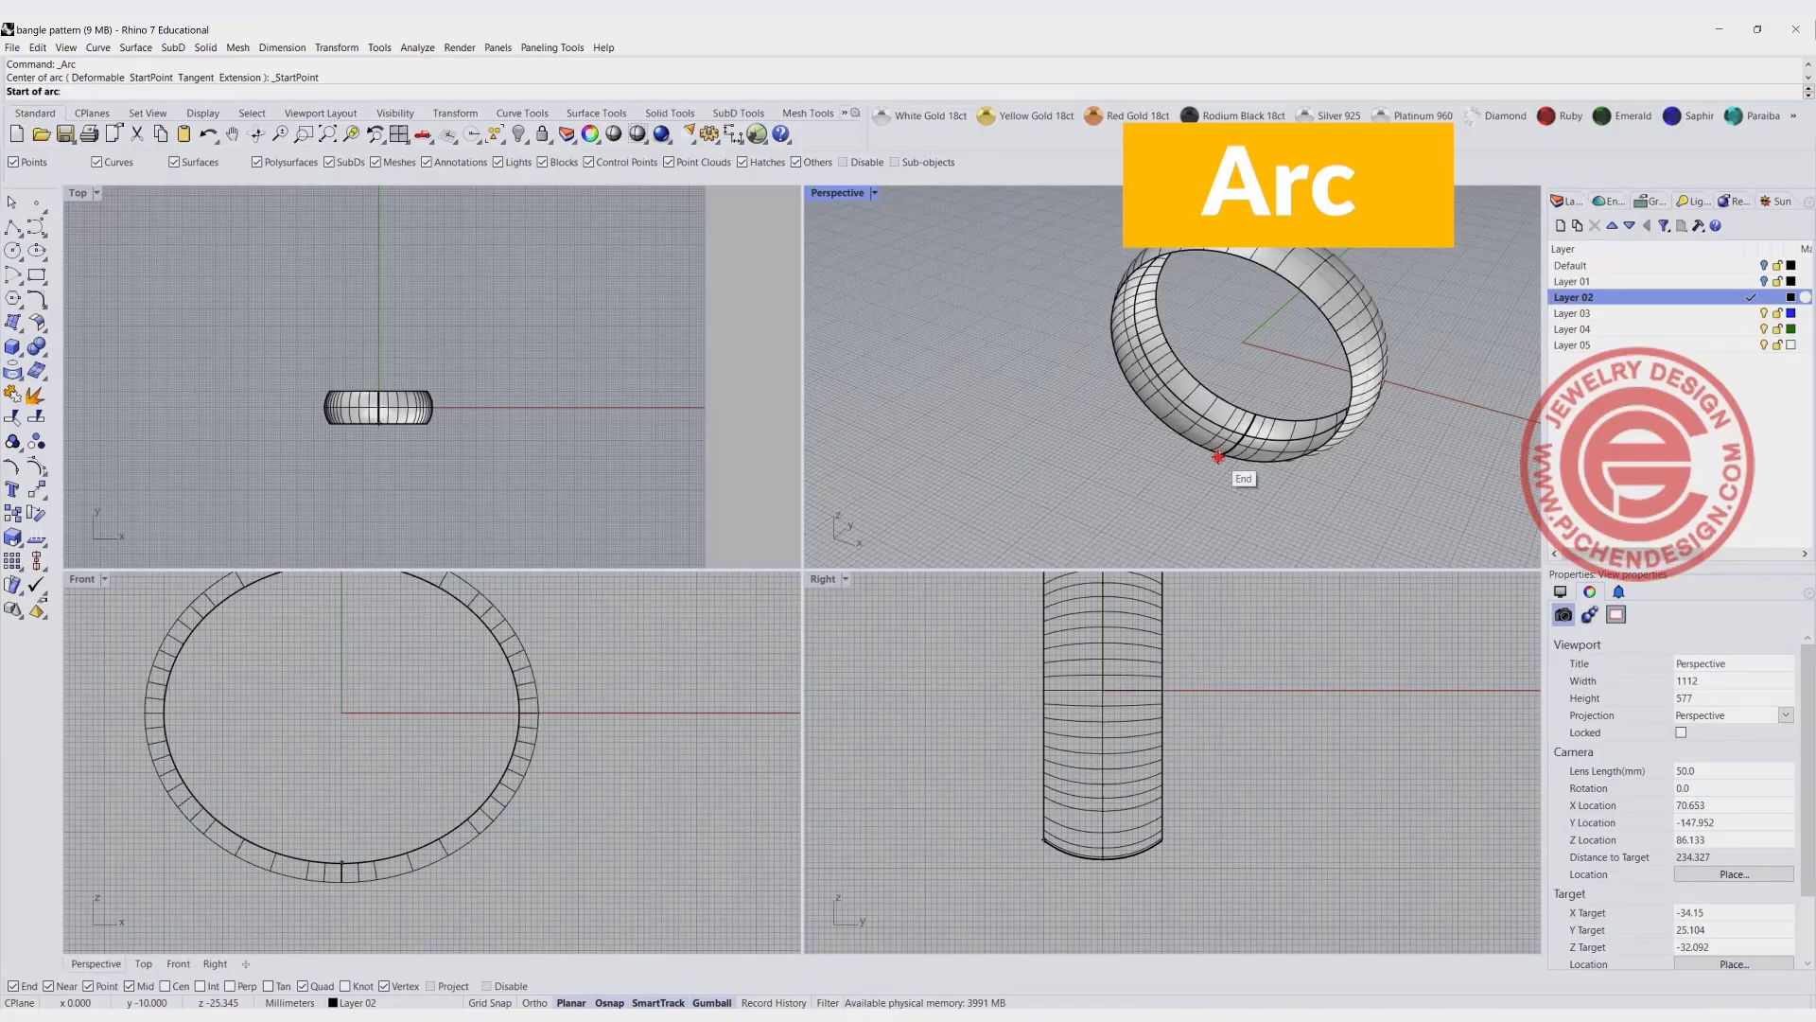
pyautogui.click(1218, 457)
pyautogui.click(1248, 417)
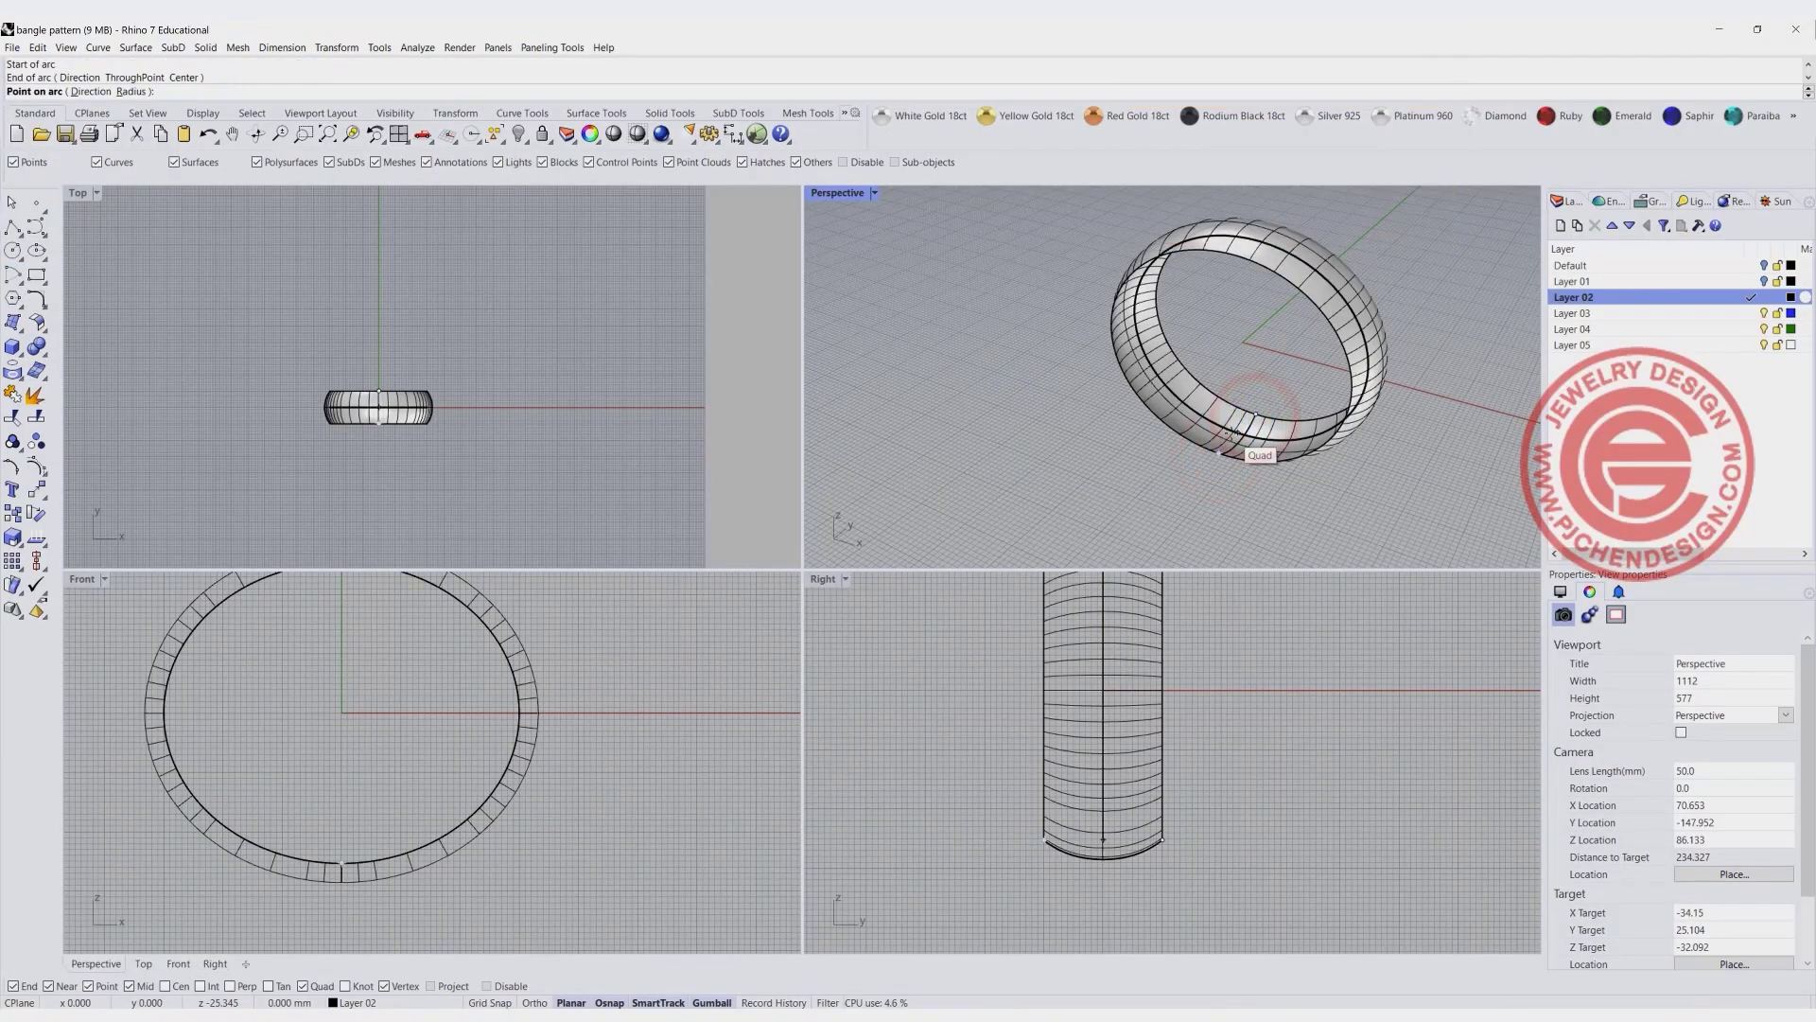
pyautogui.scroll(3, 1105, 830)
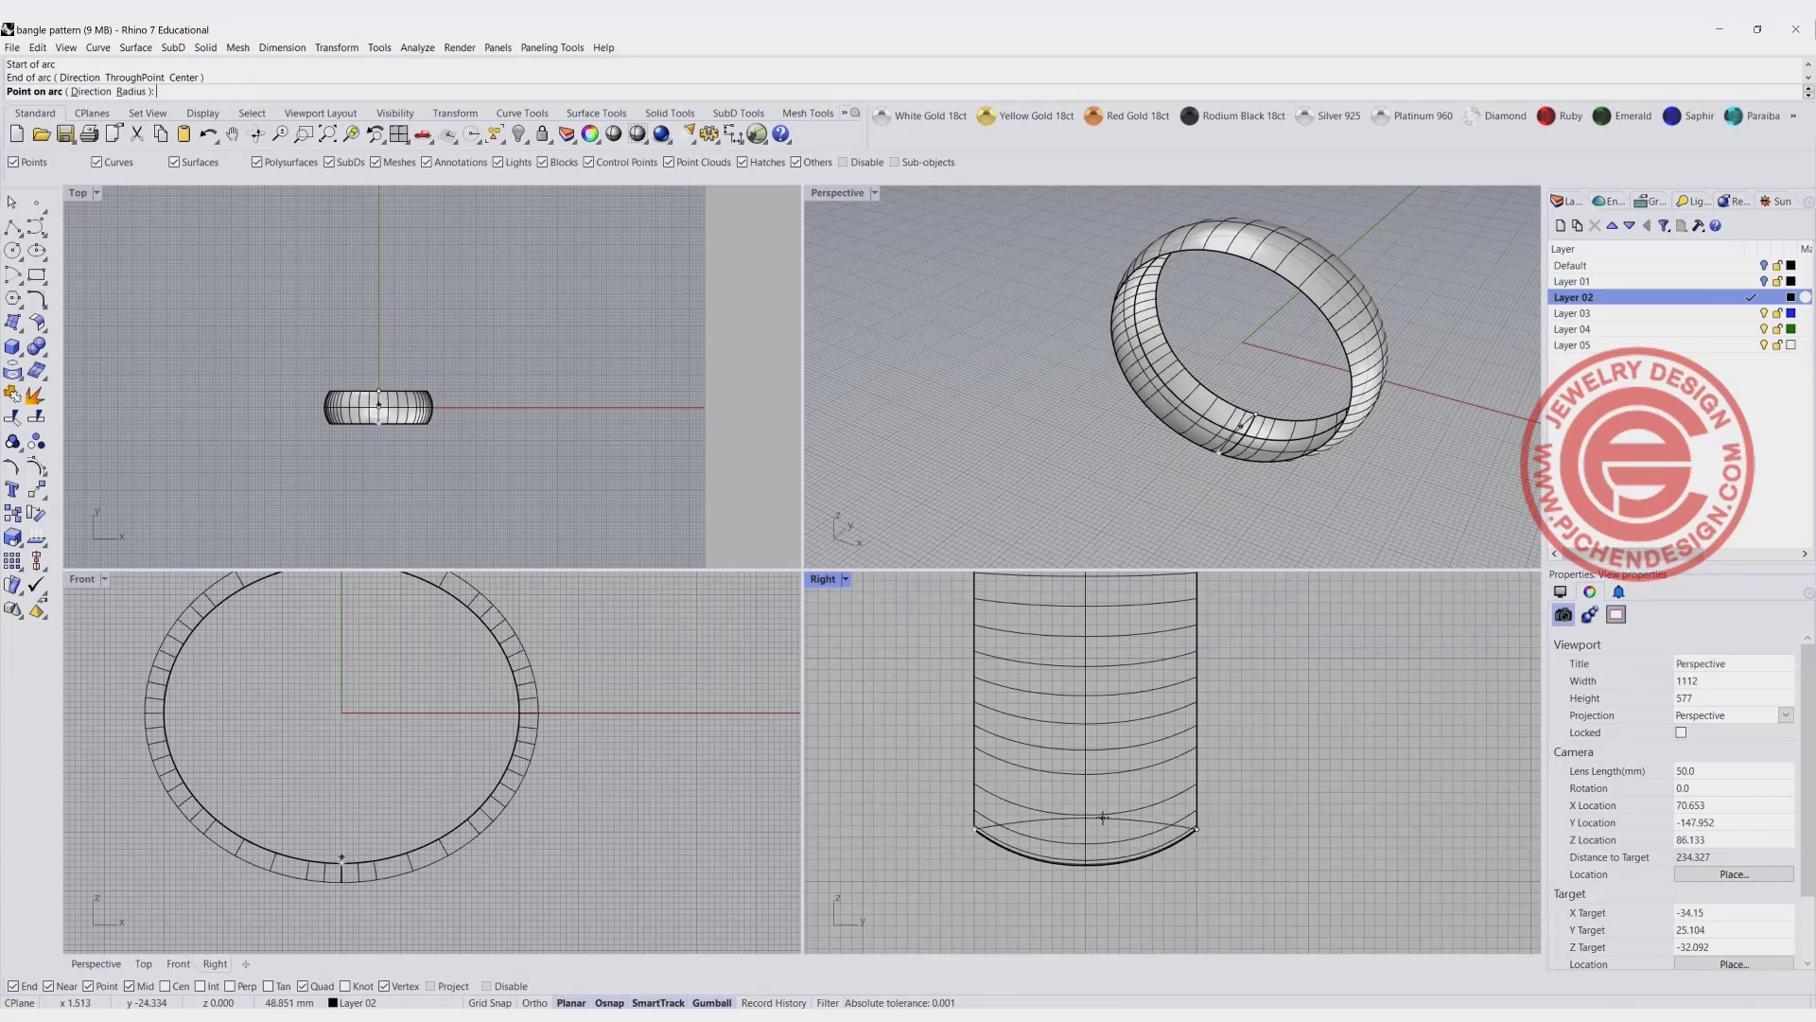
pyautogui.click(1104, 817)
pyautogui.scroll(3, 1224, 437)
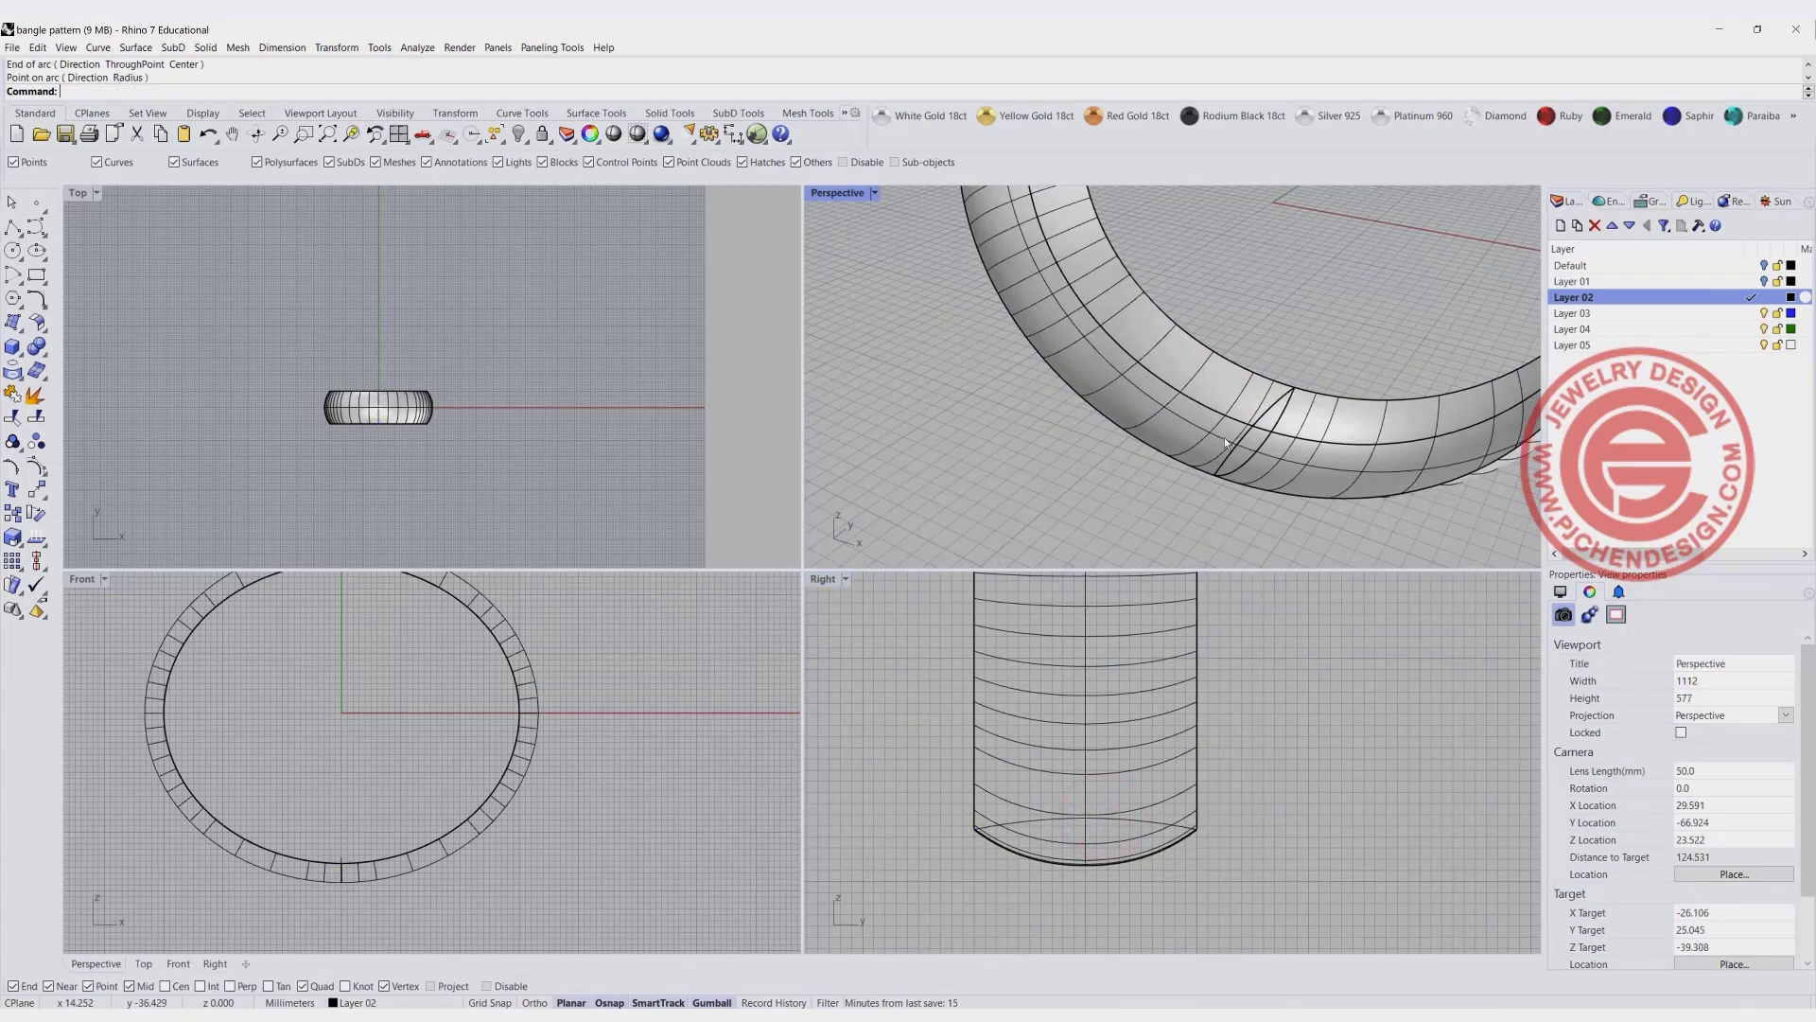
# - Sweep the new arc along the bangle's elliptical rail with Sweep 1 Rail, using Freeform and Do not change cross sections
pyautogui.click(134, 47)
pyautogui.click(178, 96)
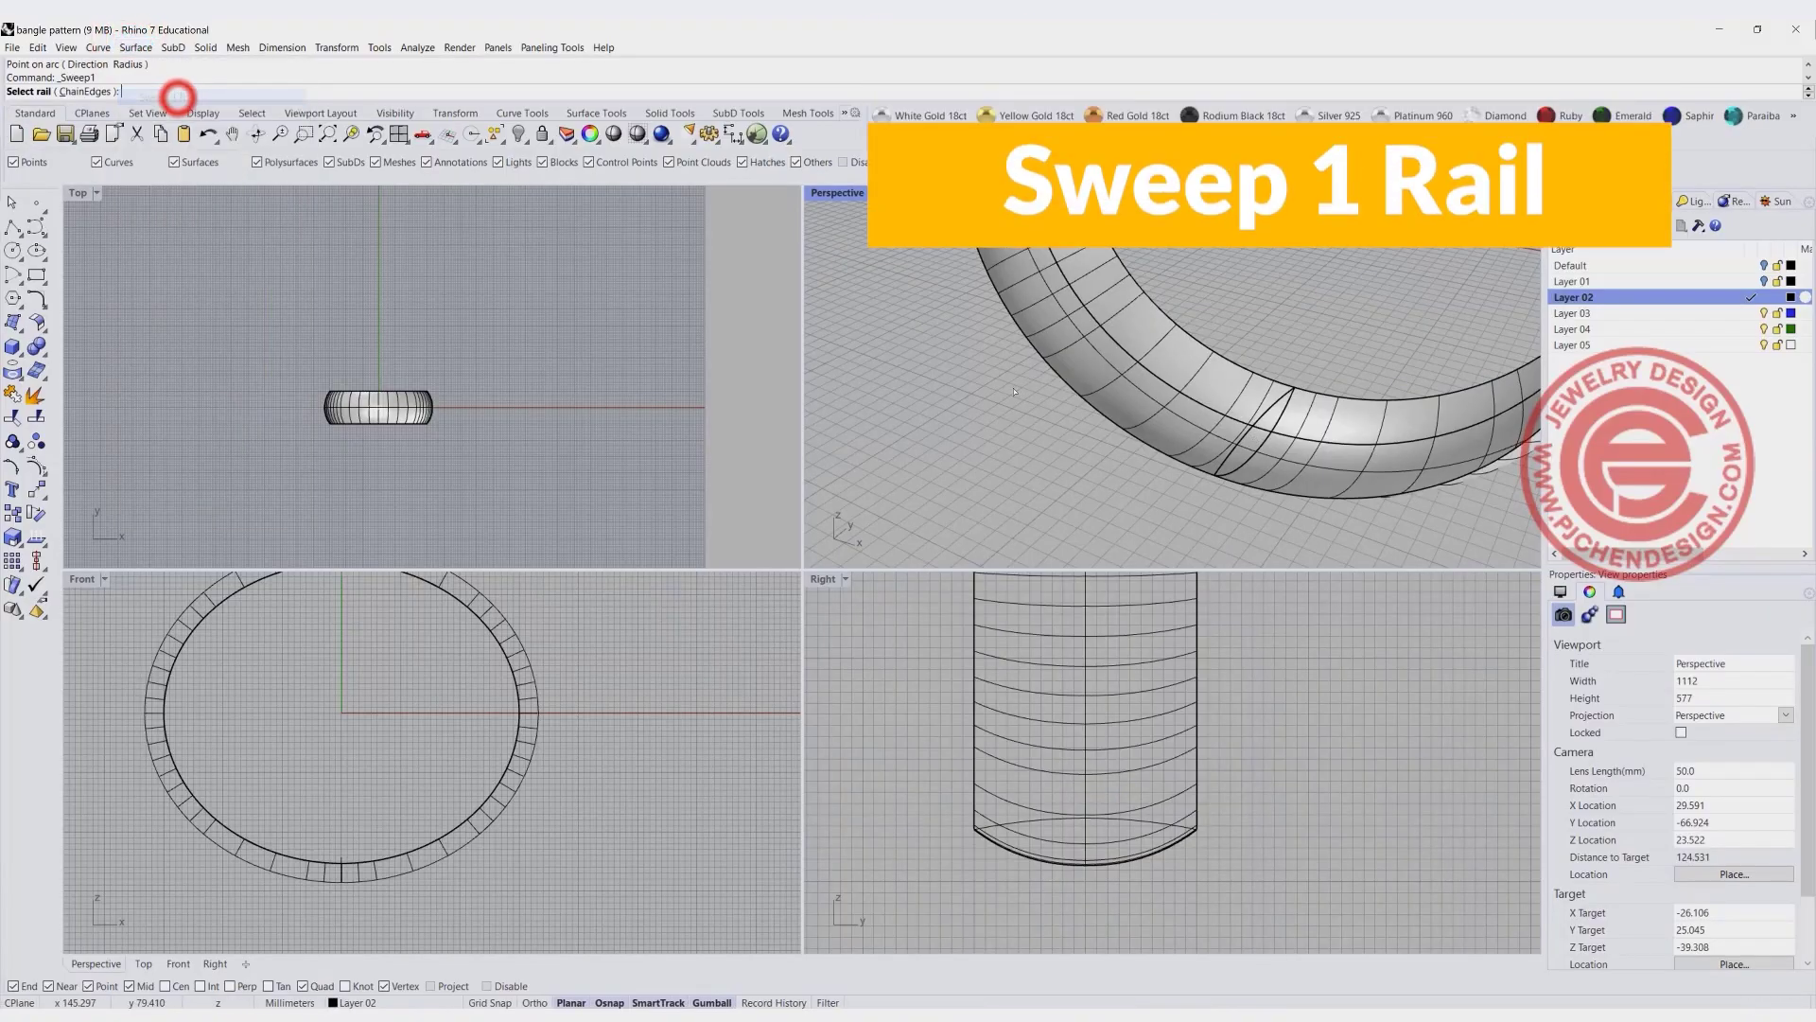
pyautogui.click(1280, 437)
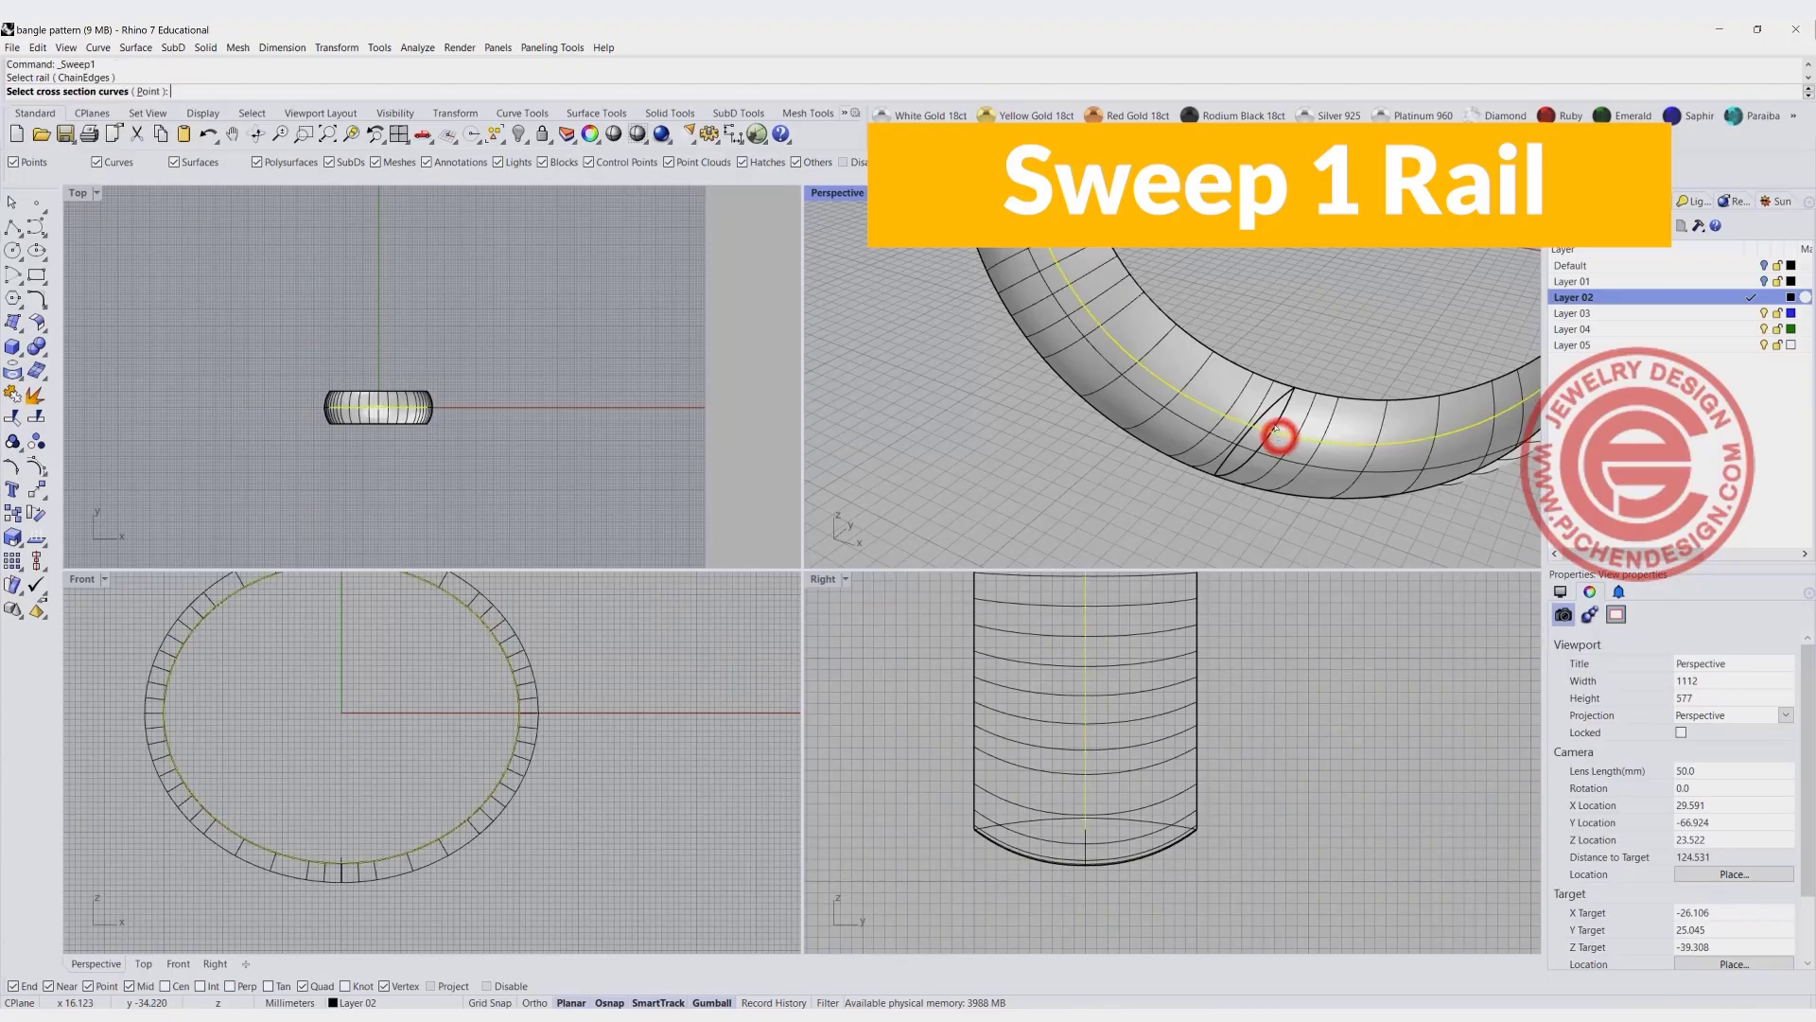
pyautogui.click(1278, 405)
pyautogui.press('Return')
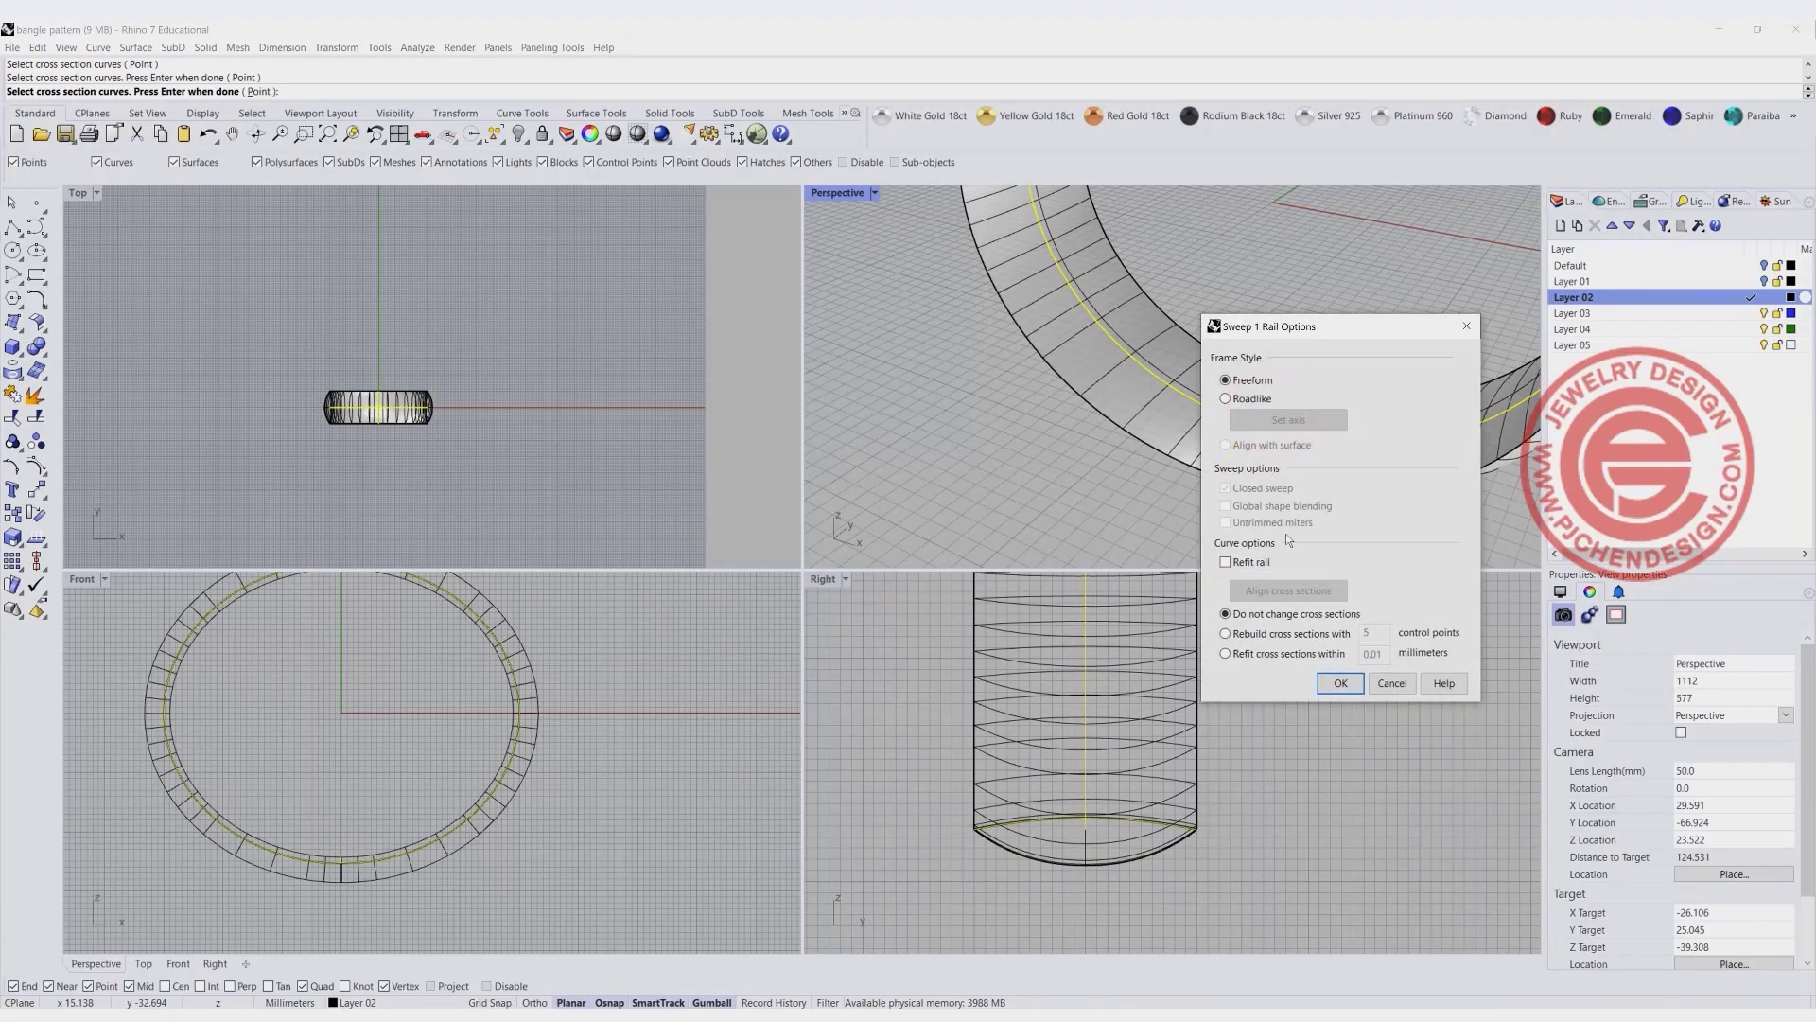
pyautogui.click(1346, 691)
# - Show all hidden objects, then hide the flat pattern pieces beside the bangle again
pyautogui.scroll(-6, 1156, 328)
pyautogui.moveTo(1156, 329); pyautogui.dragTo(1189, 397, button='right')
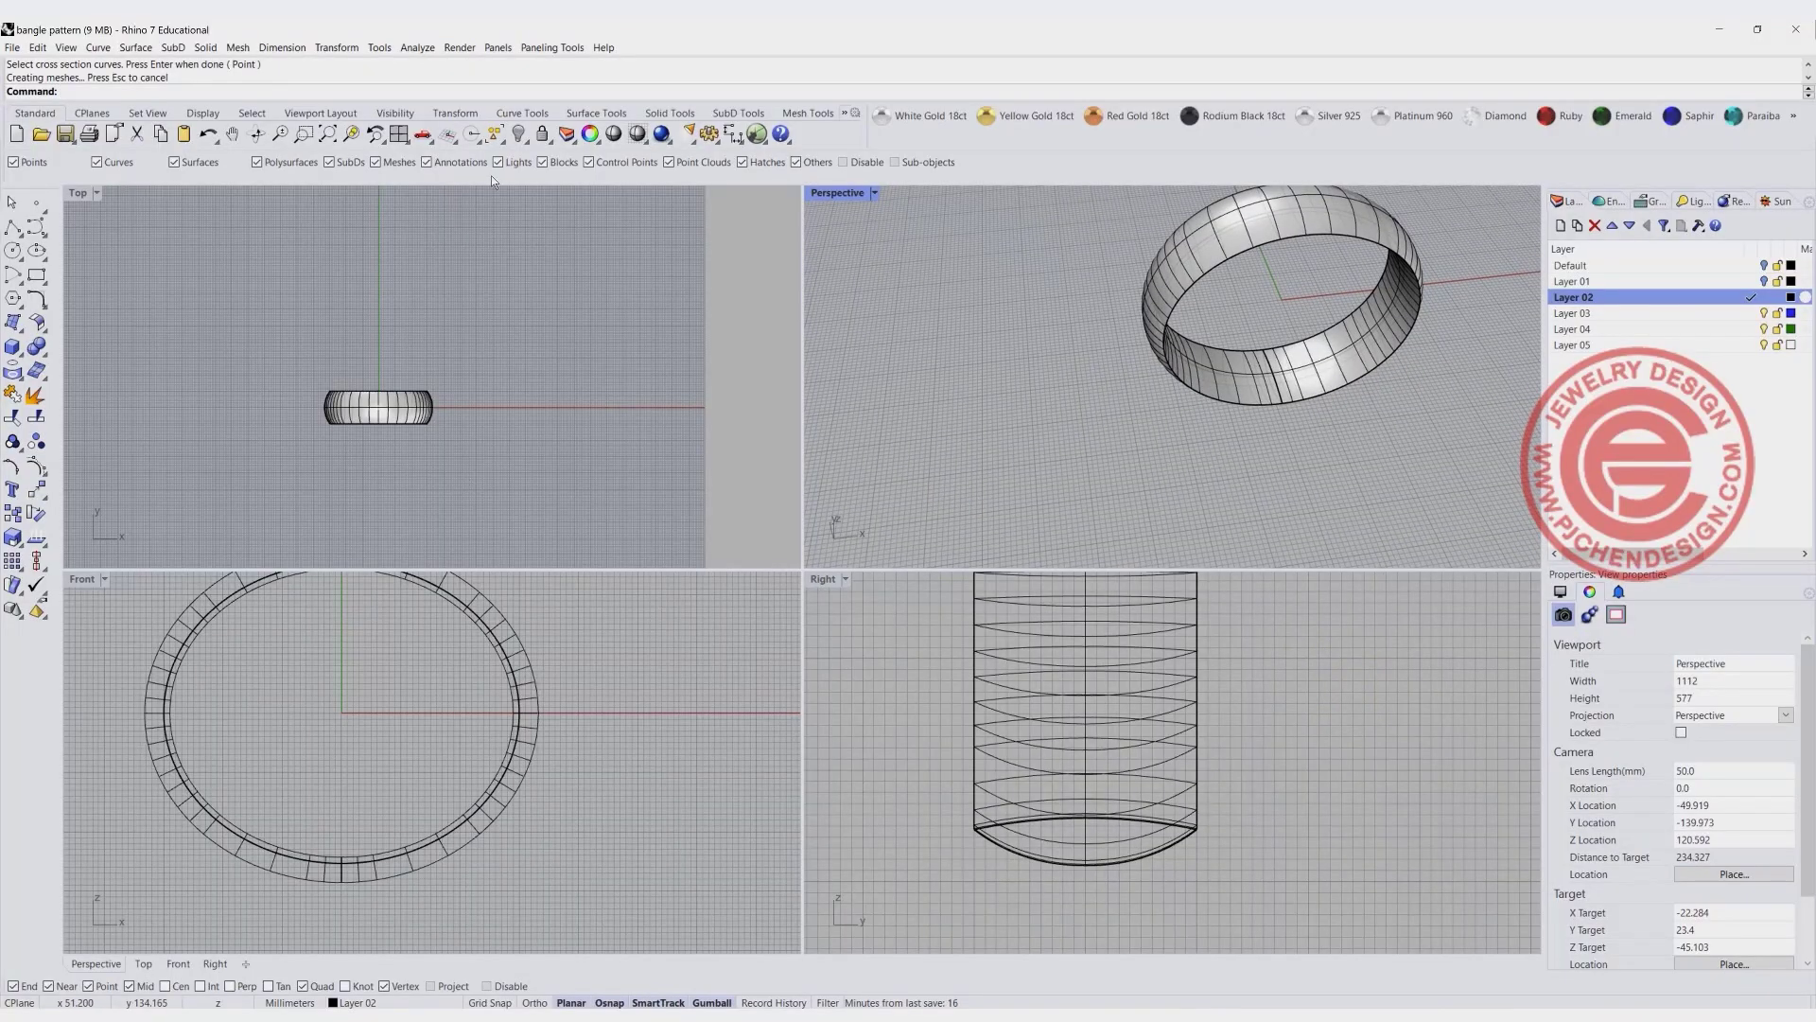
pyautogui.moveTo(690, 373); pyautogui.dragTo(293, 217)
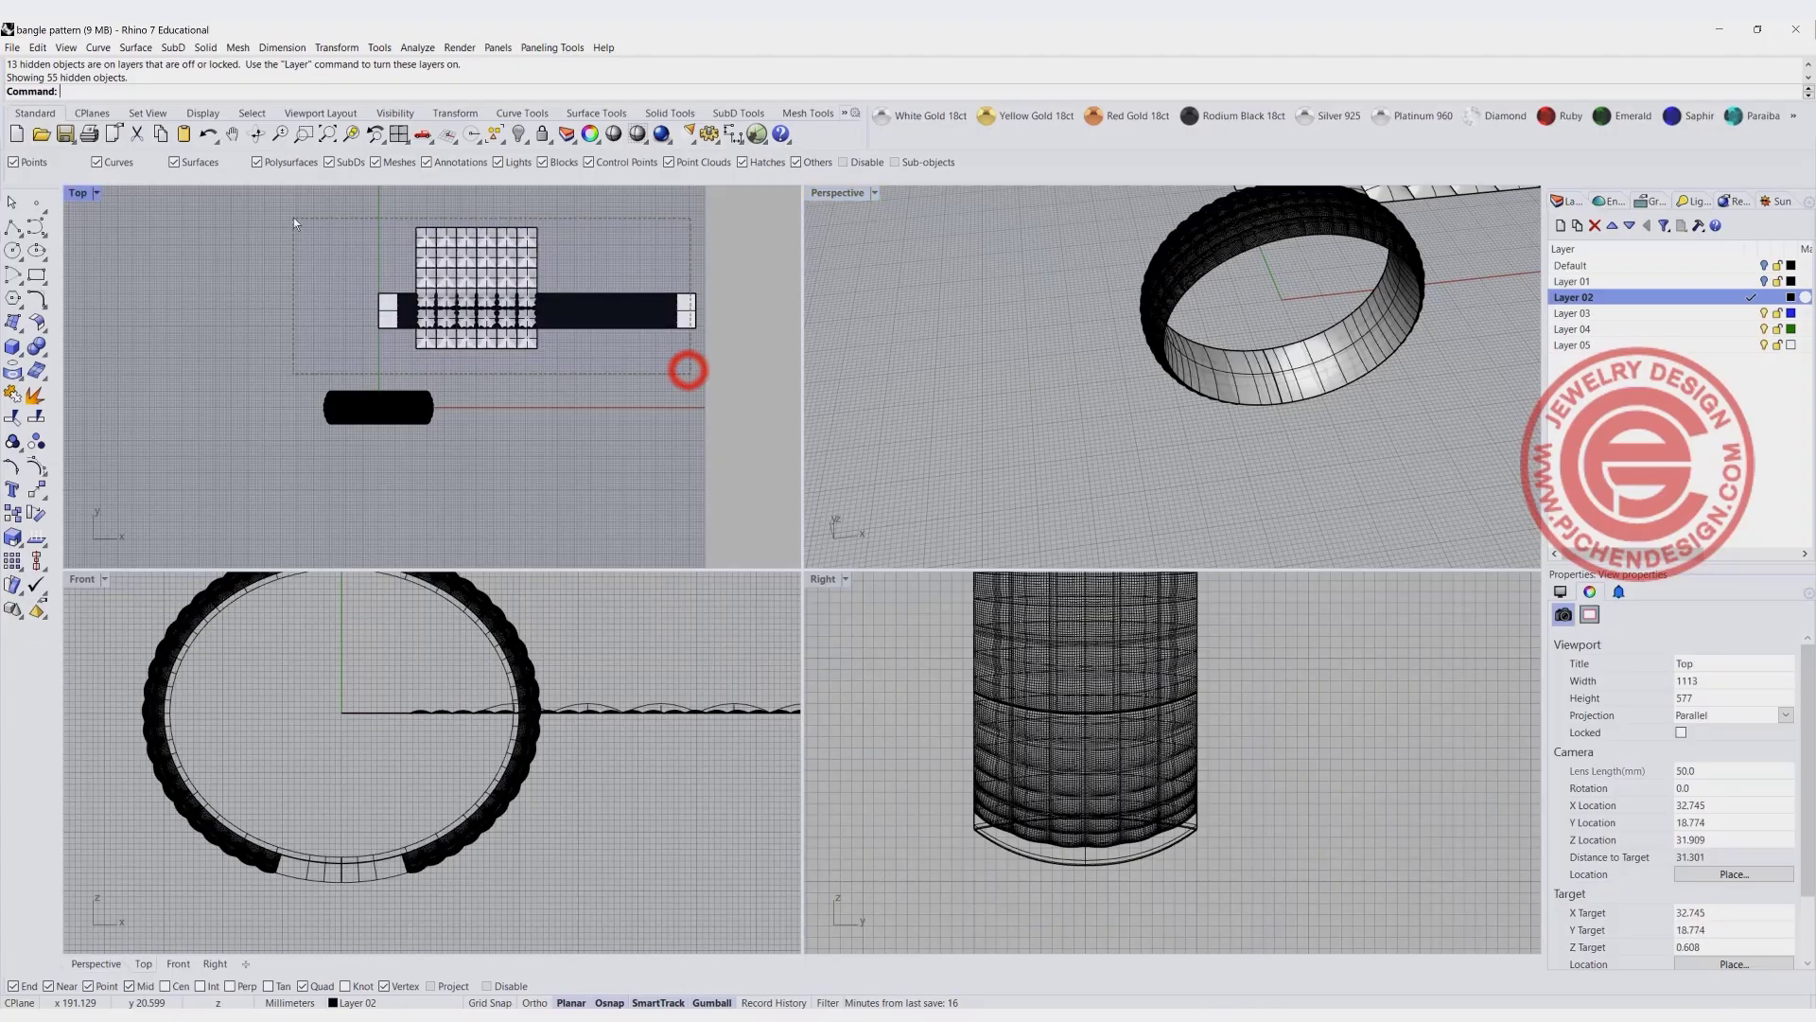
pyautogui.click(519, 133)
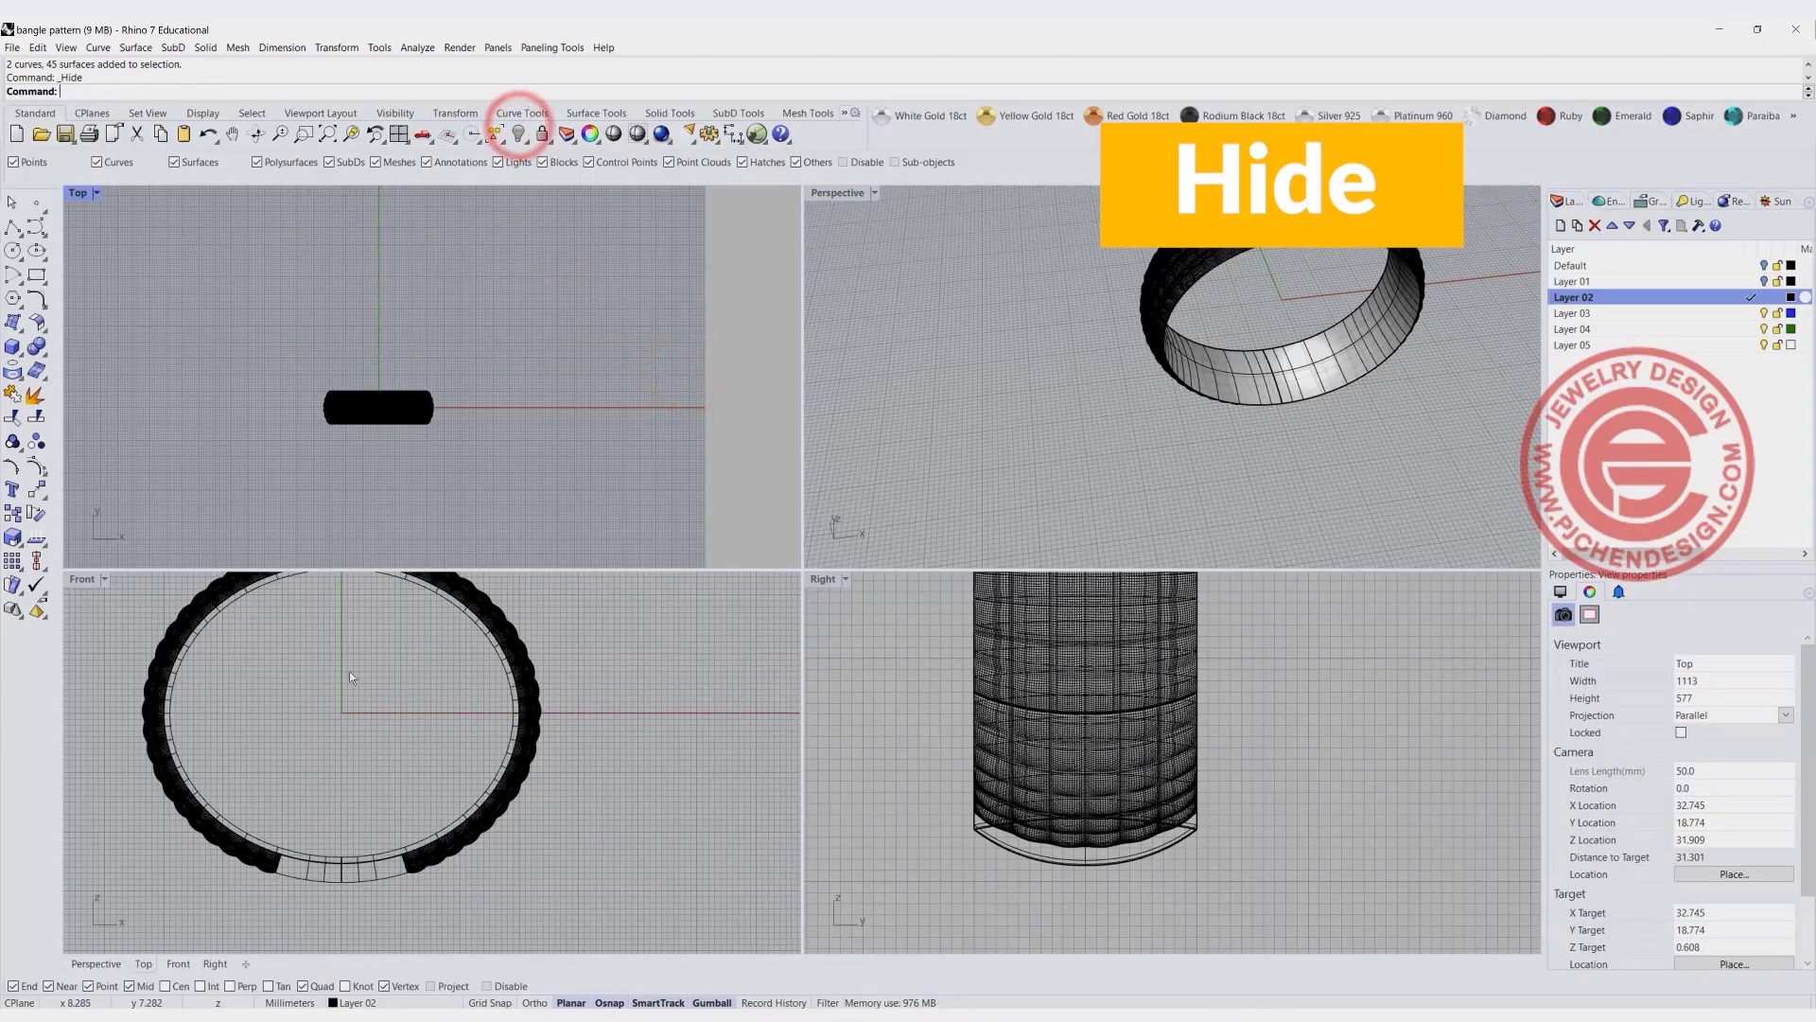
# - Draw a line about 45.8 mm long in the Front view from the origin through the bangle's lower-right pattern end
pyautogui.click(13, 227)
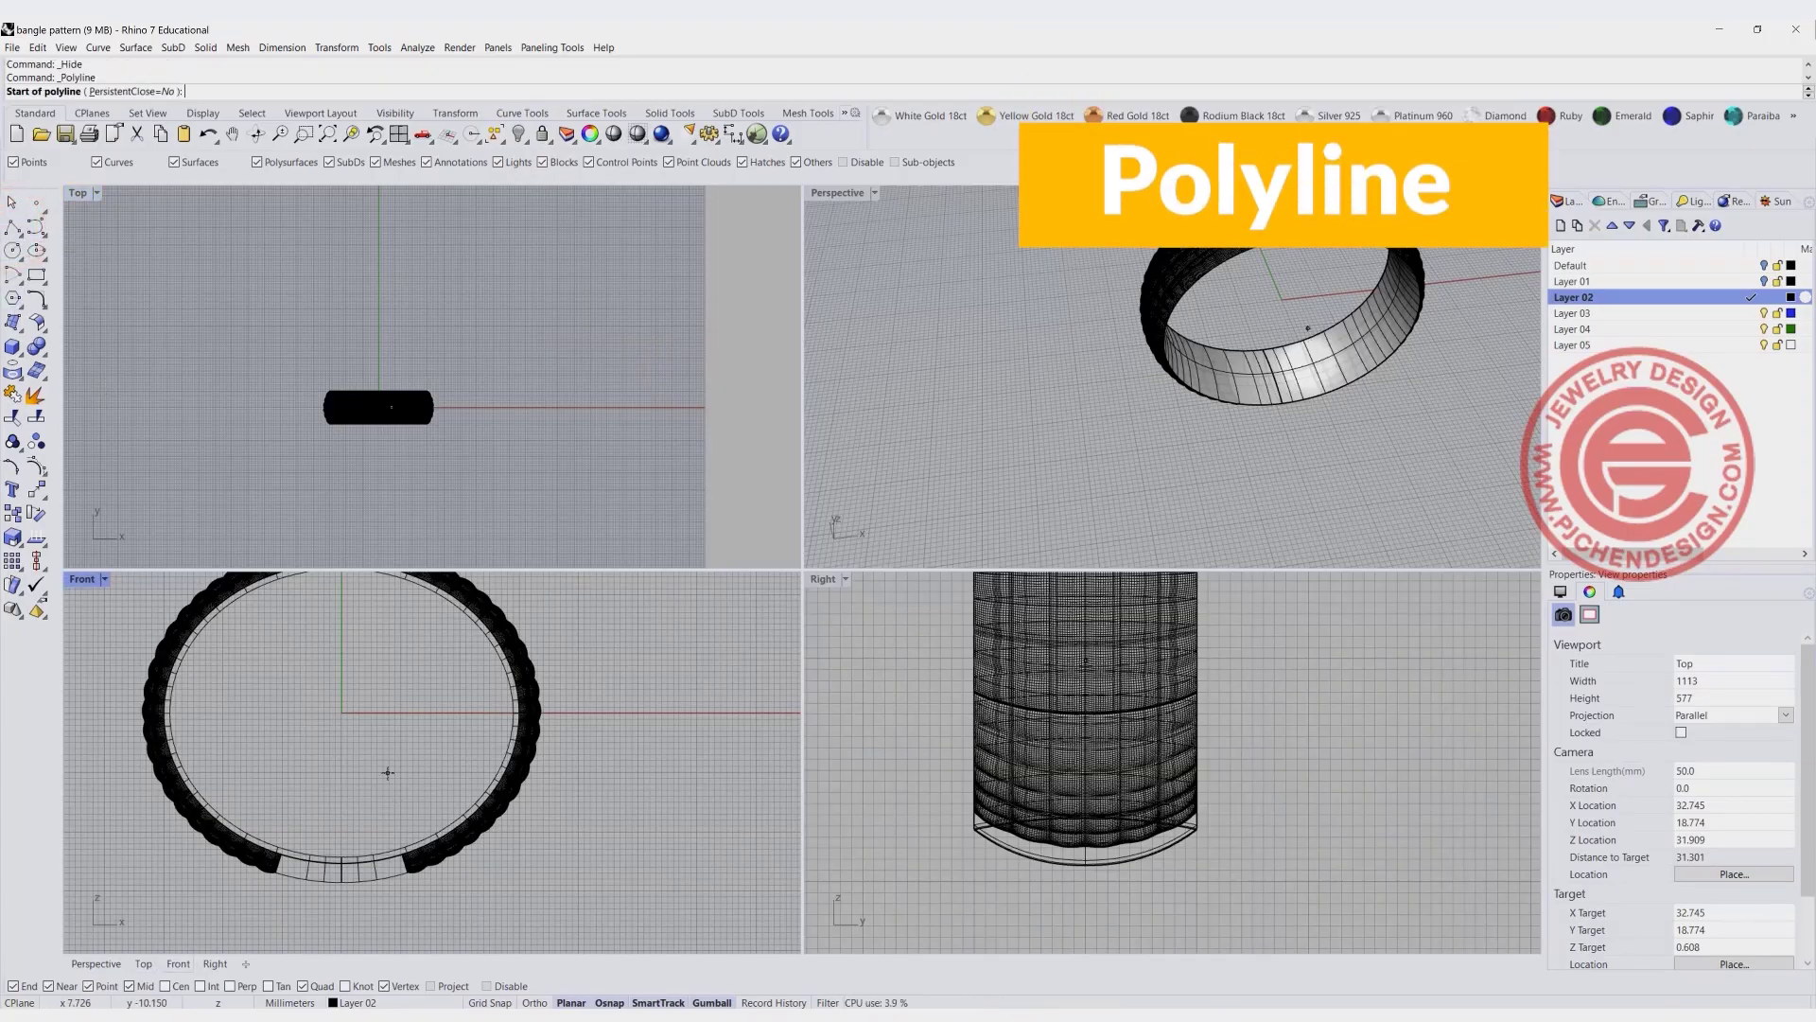
pyautogui.write('0')
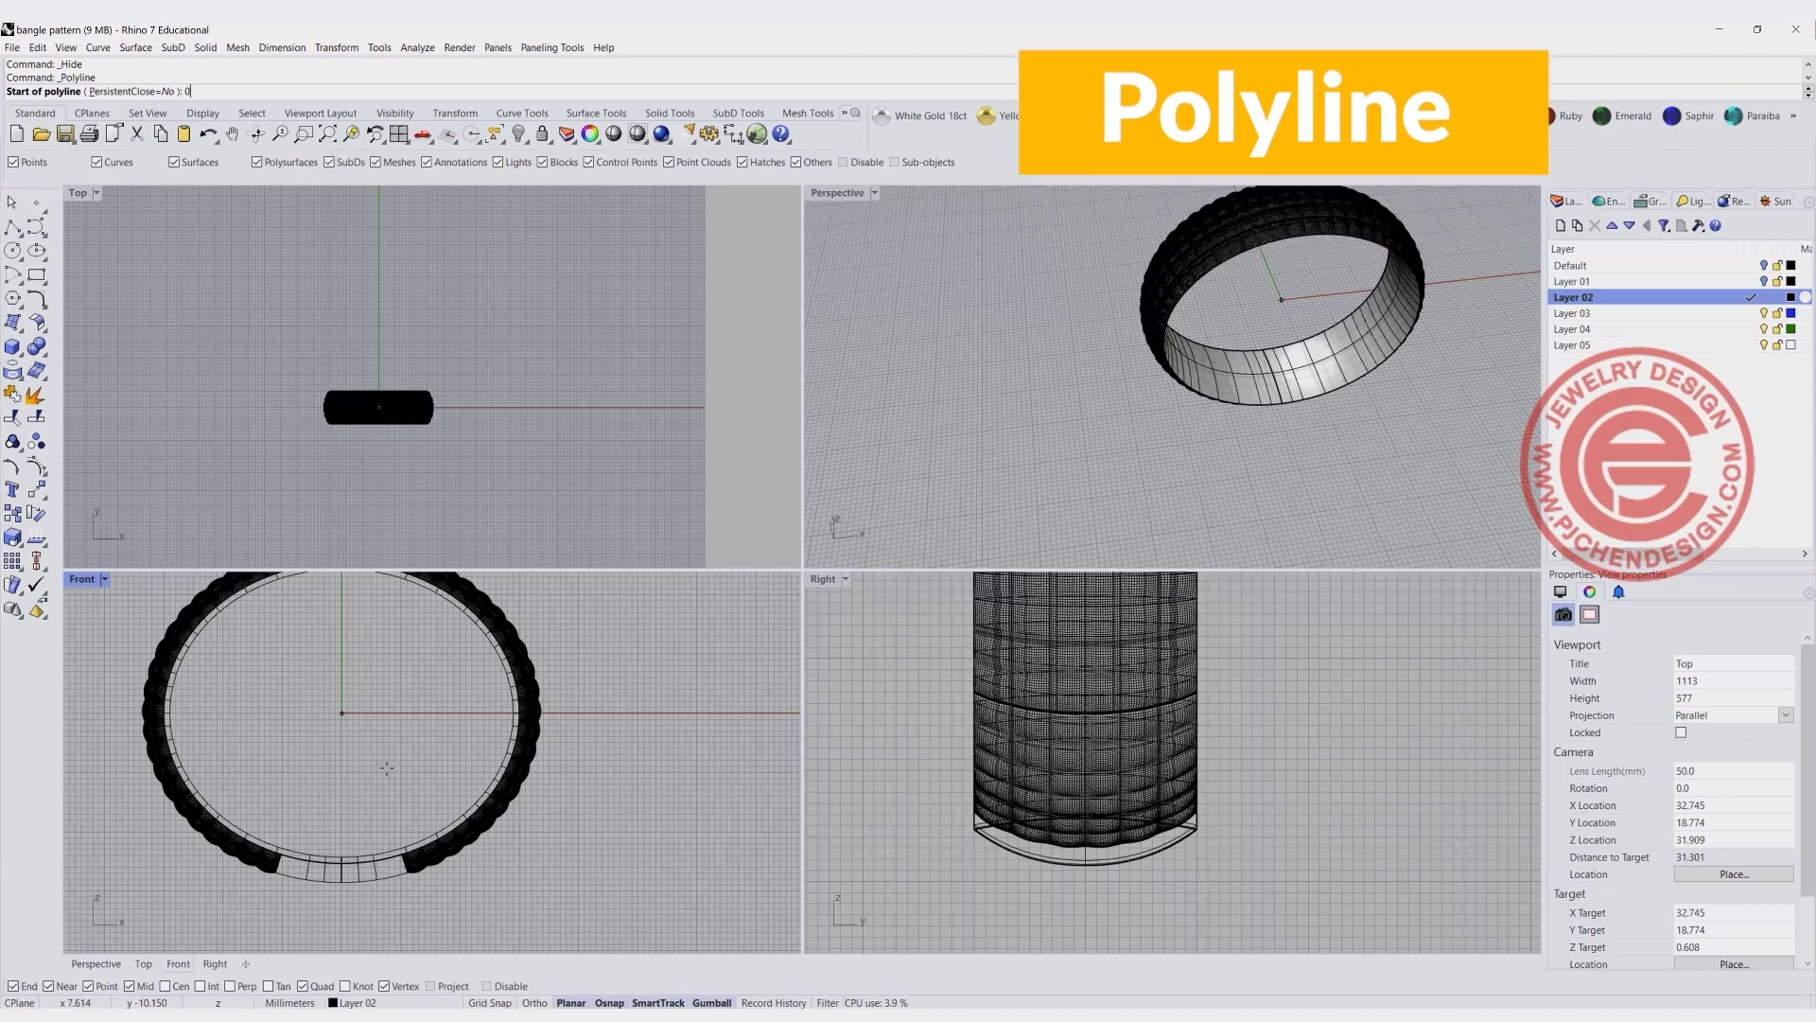
pyautogui.press('Return')
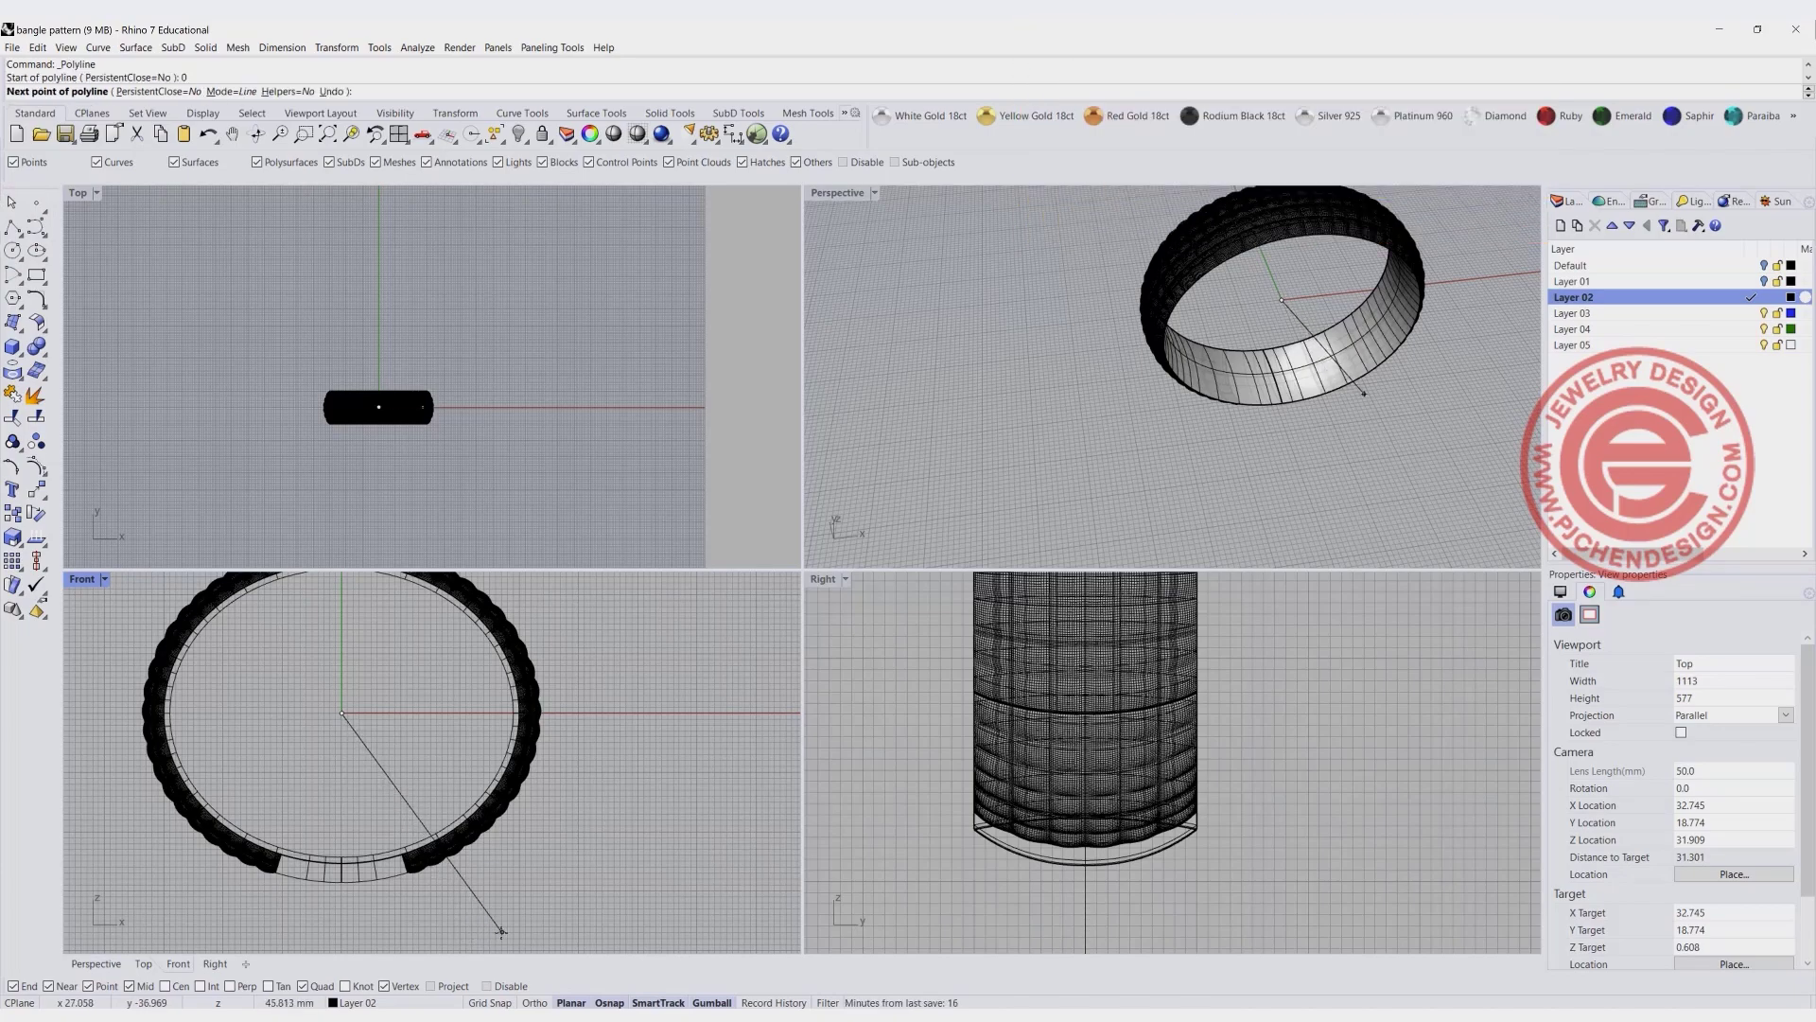
pyautogui.click(504, 931)
pyautogui.rightClick(490, 915)
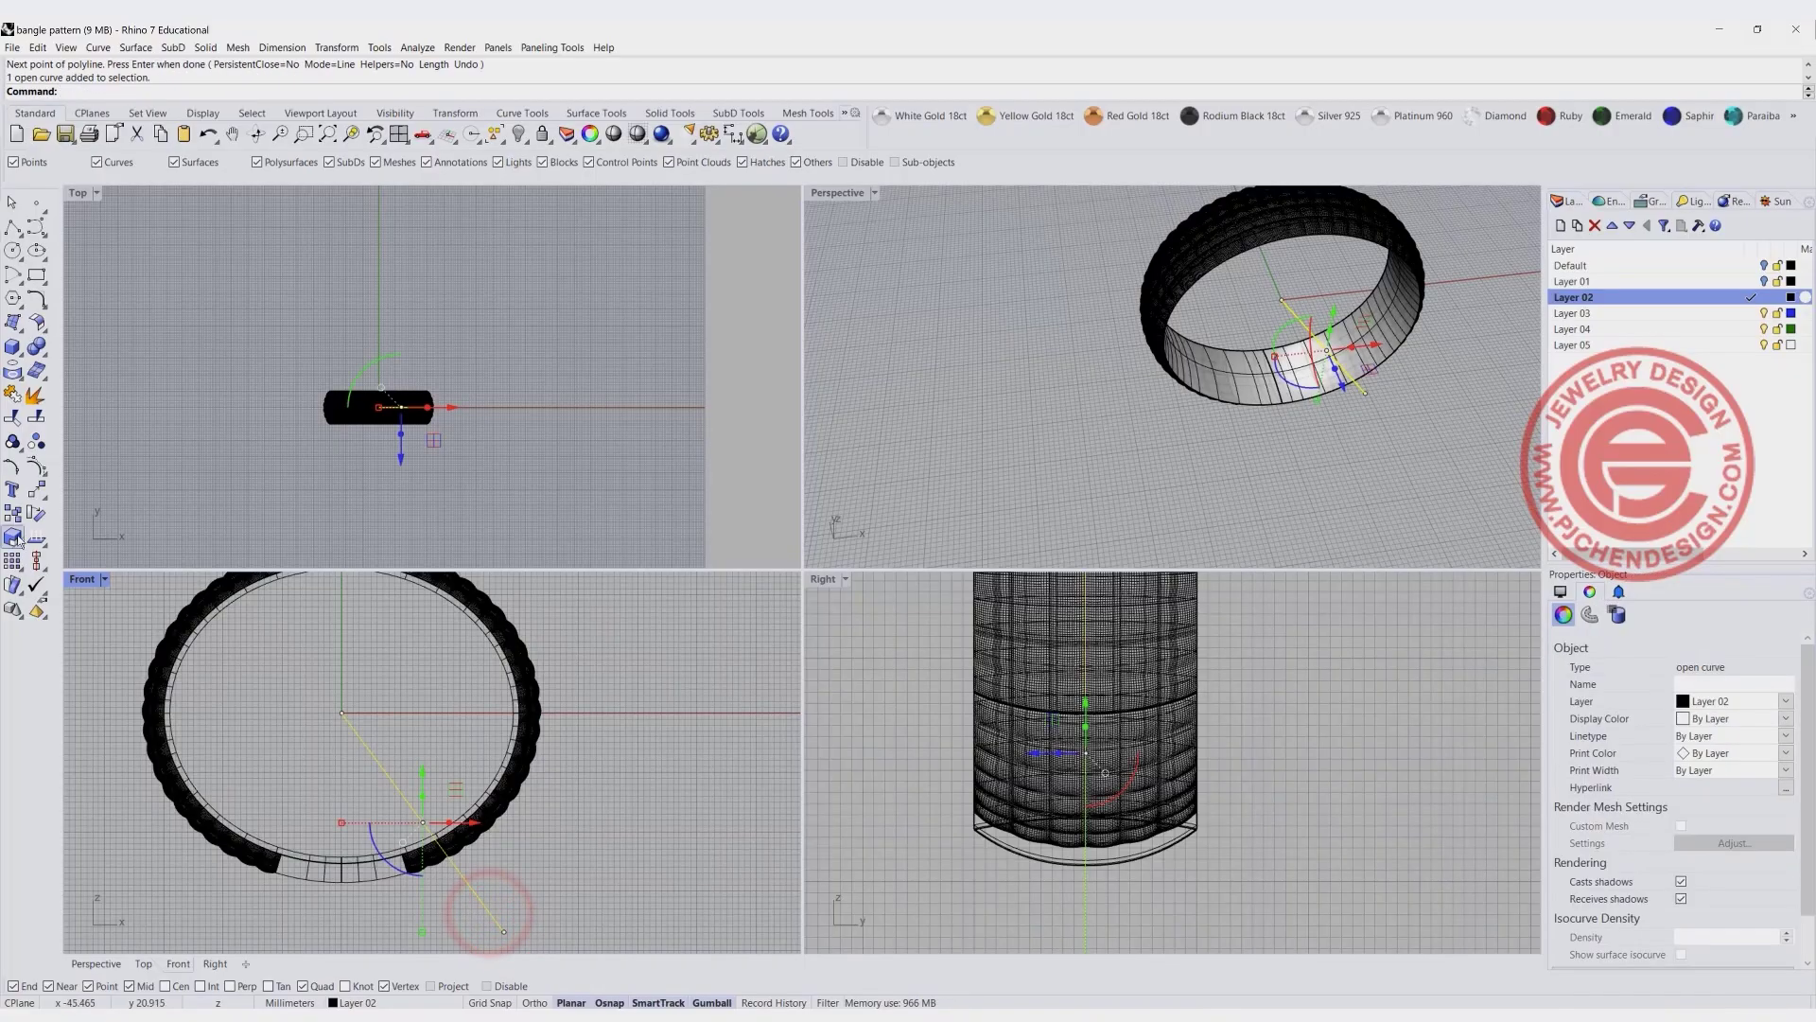
# - Mirror a copy of the slanted line across the vertical axis through the origin in the Front view
pyautogui.click(44, 495)
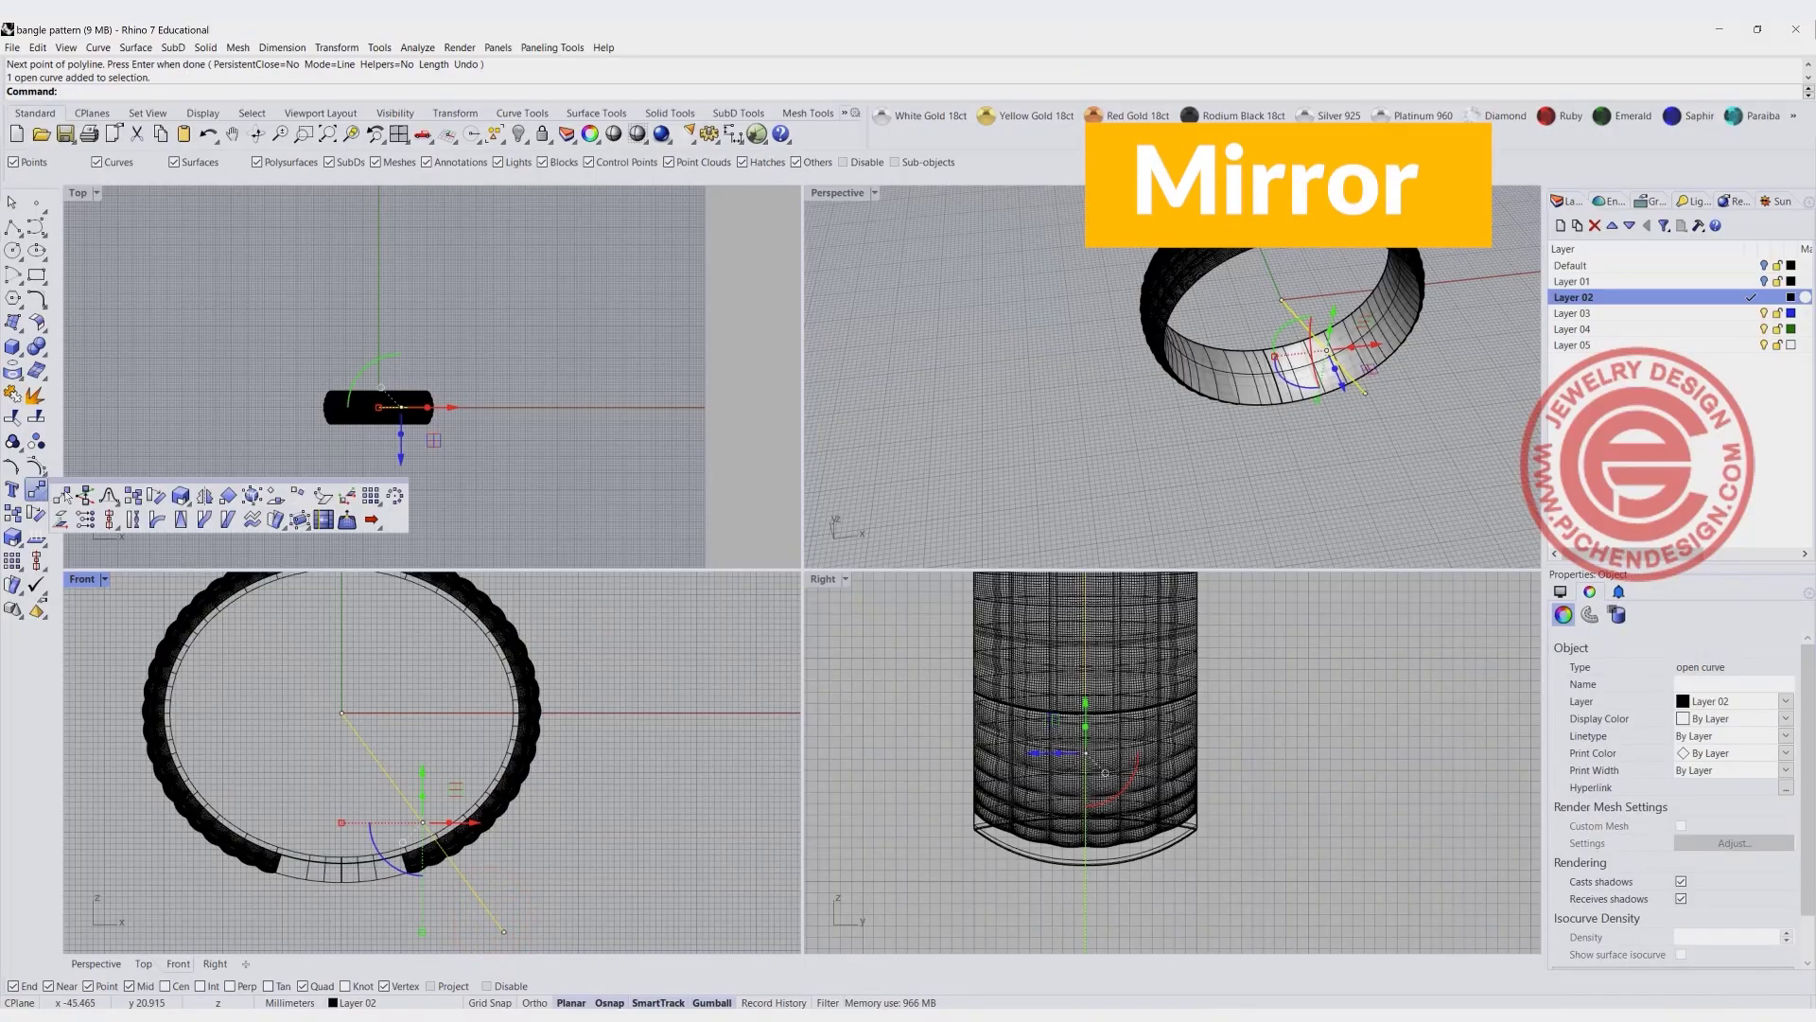
pyautogui.click(204, 495)
pyautogui.click(336, 714)
pyautogui.click(342, 788)
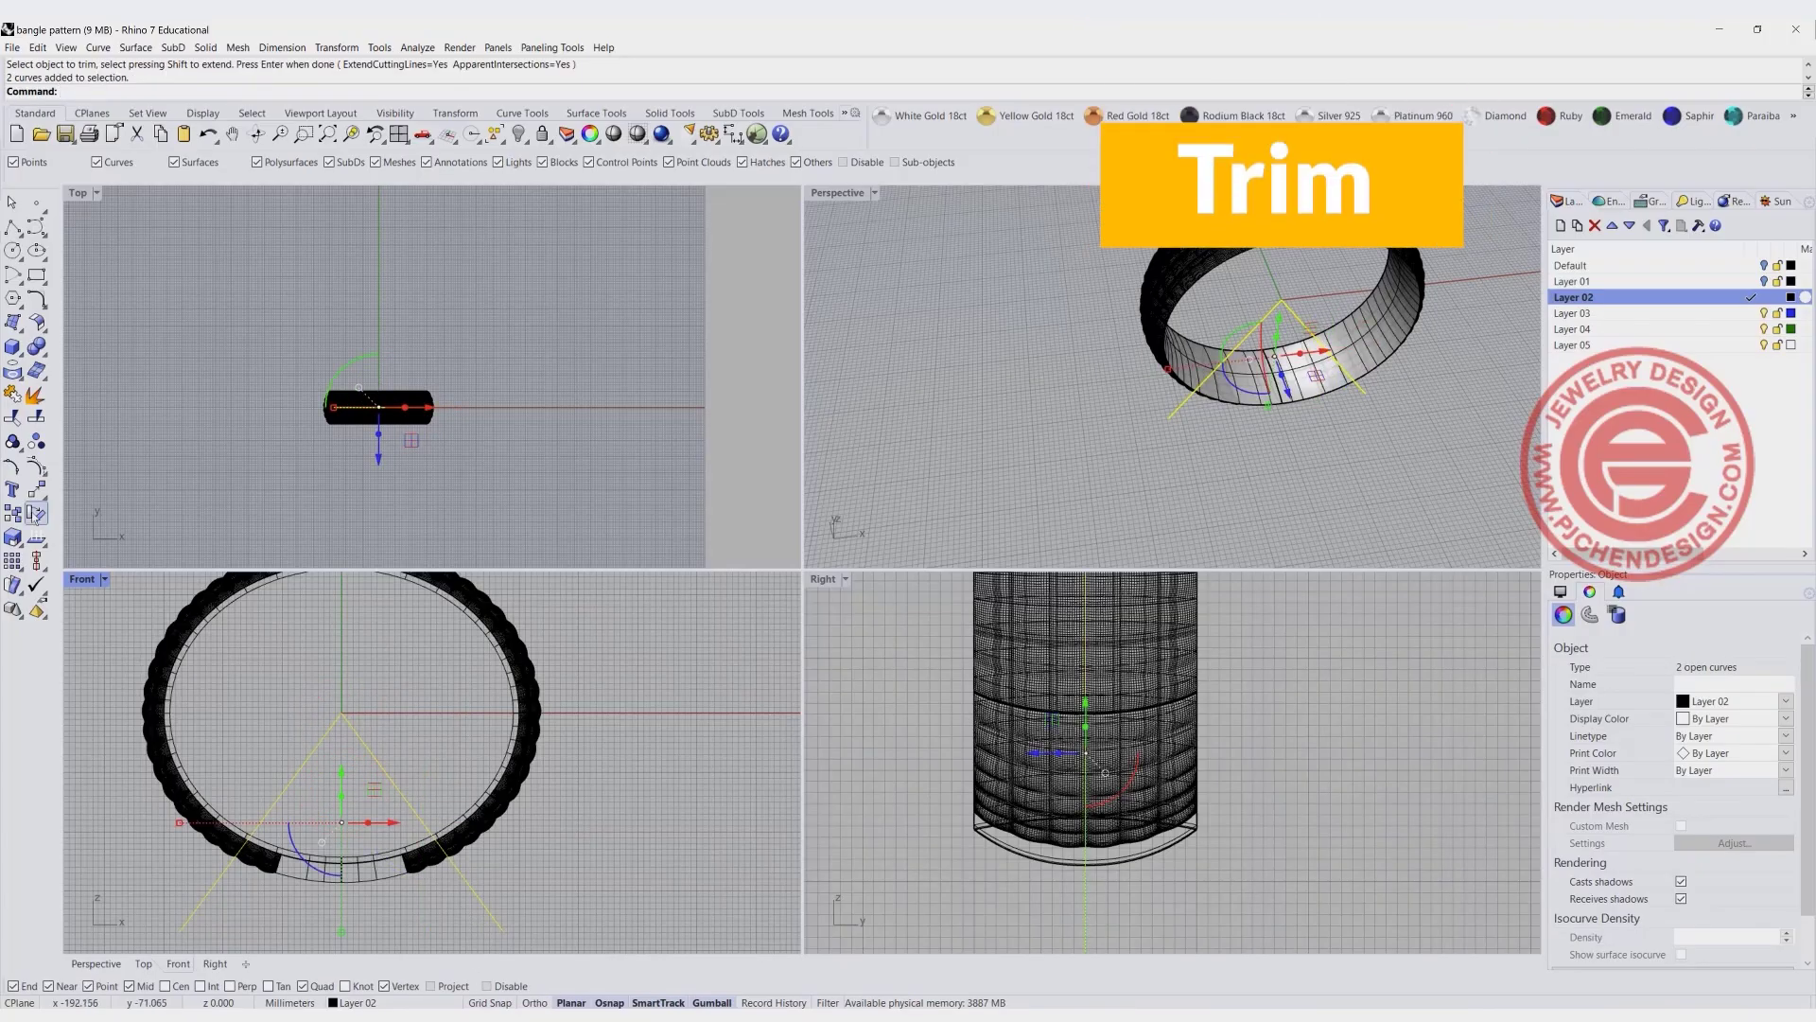
# - Trim the domed pattern ends, outer band and inner swept surface between the two slanted lines at the bangle's bottom
pyautogui.press('Return')
pyautogui.click(418, 863)
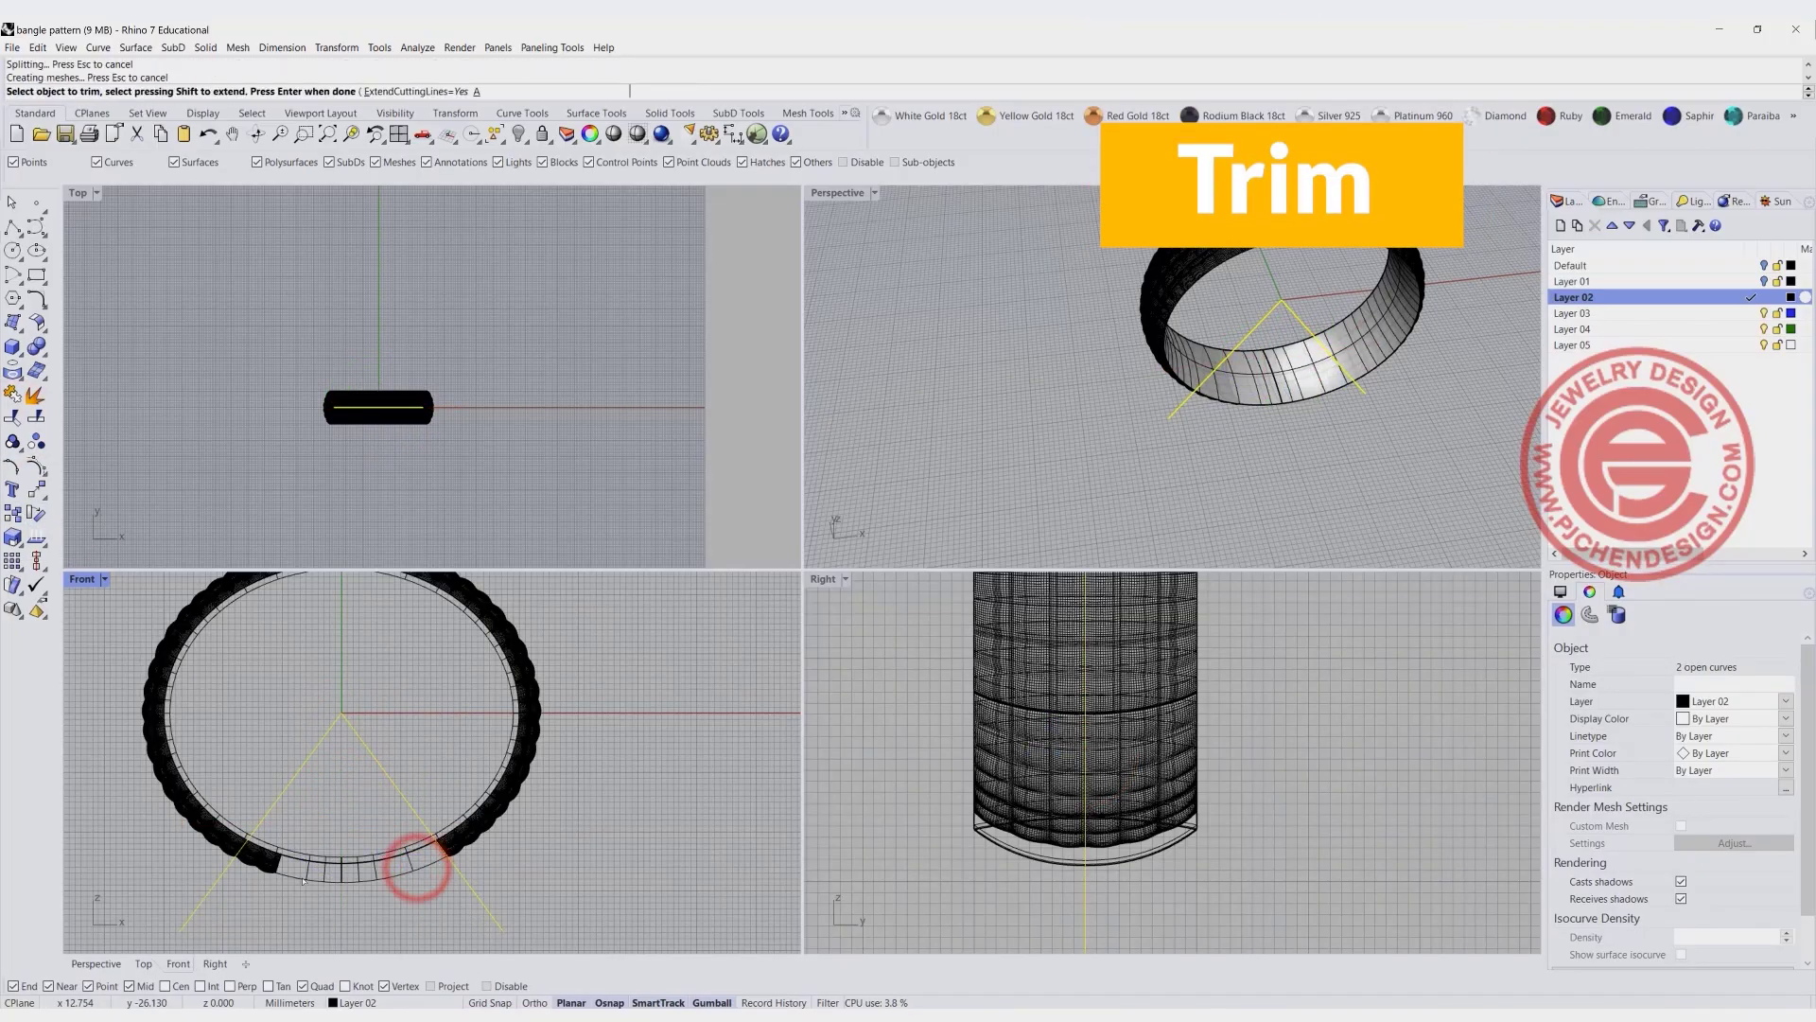
pyautogui.click(261, 868)
pyautogui.click(302, 916)
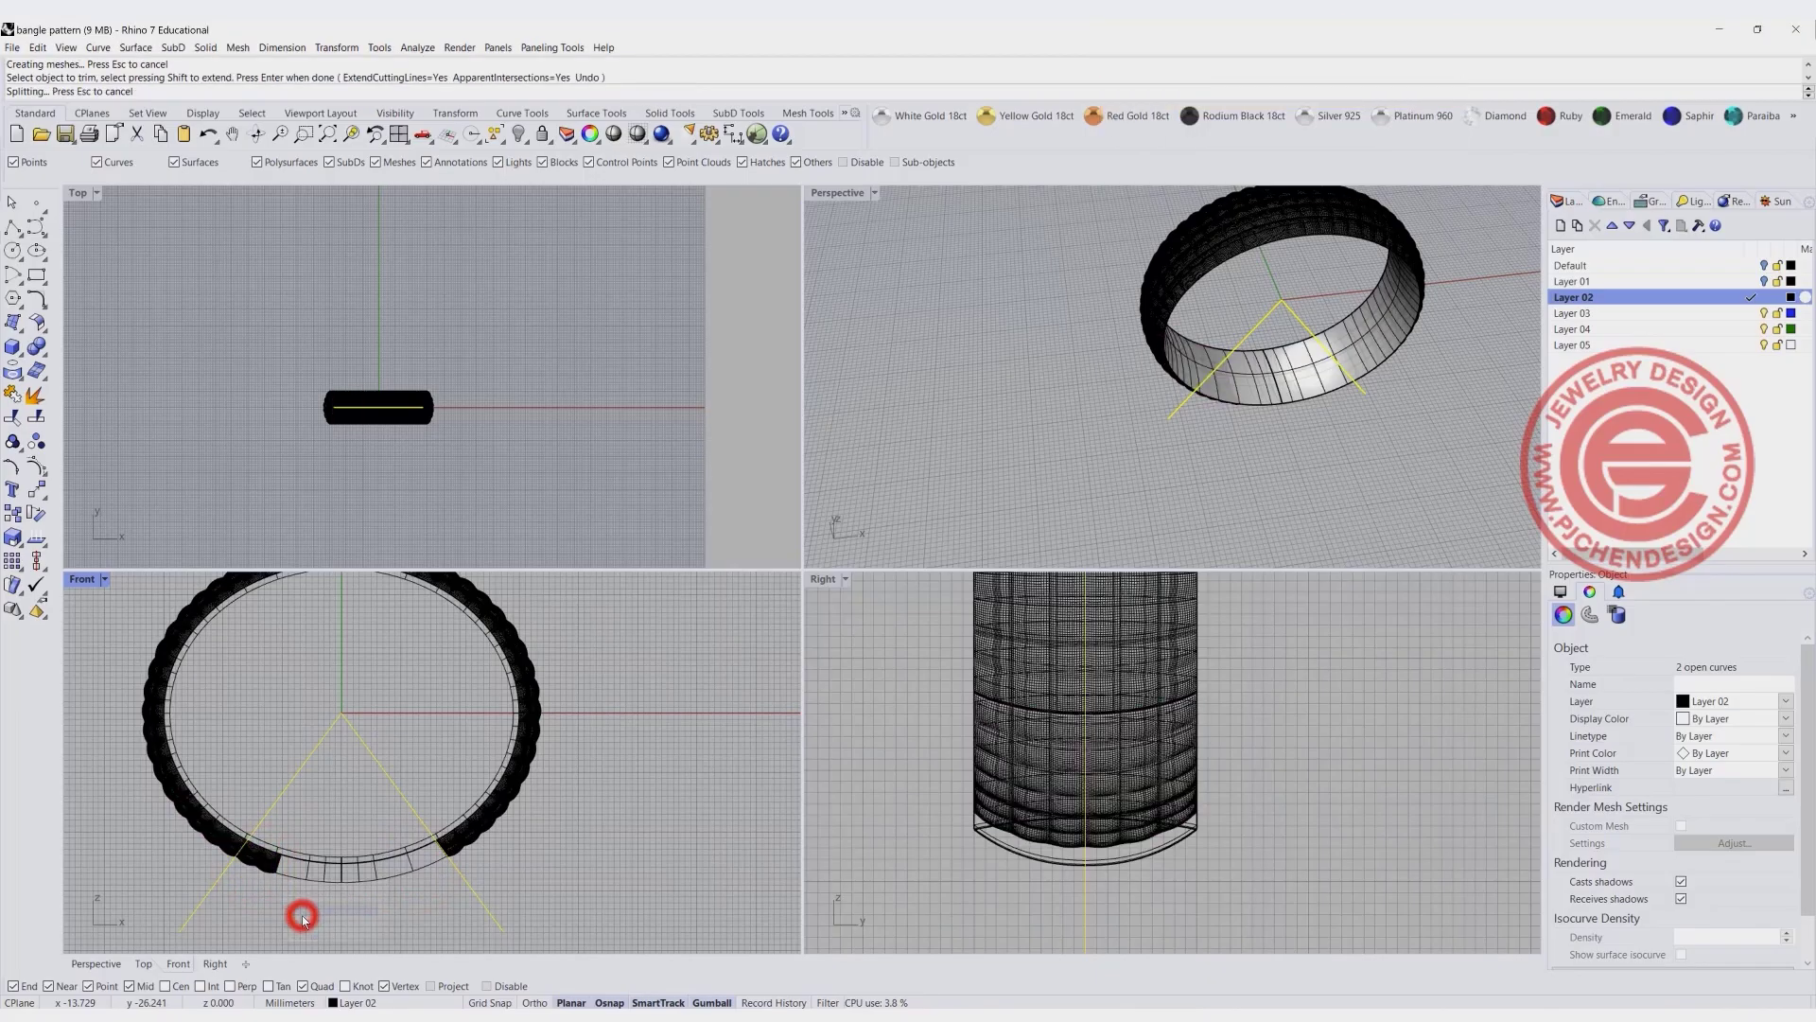
pyautogui.click(365, 879)
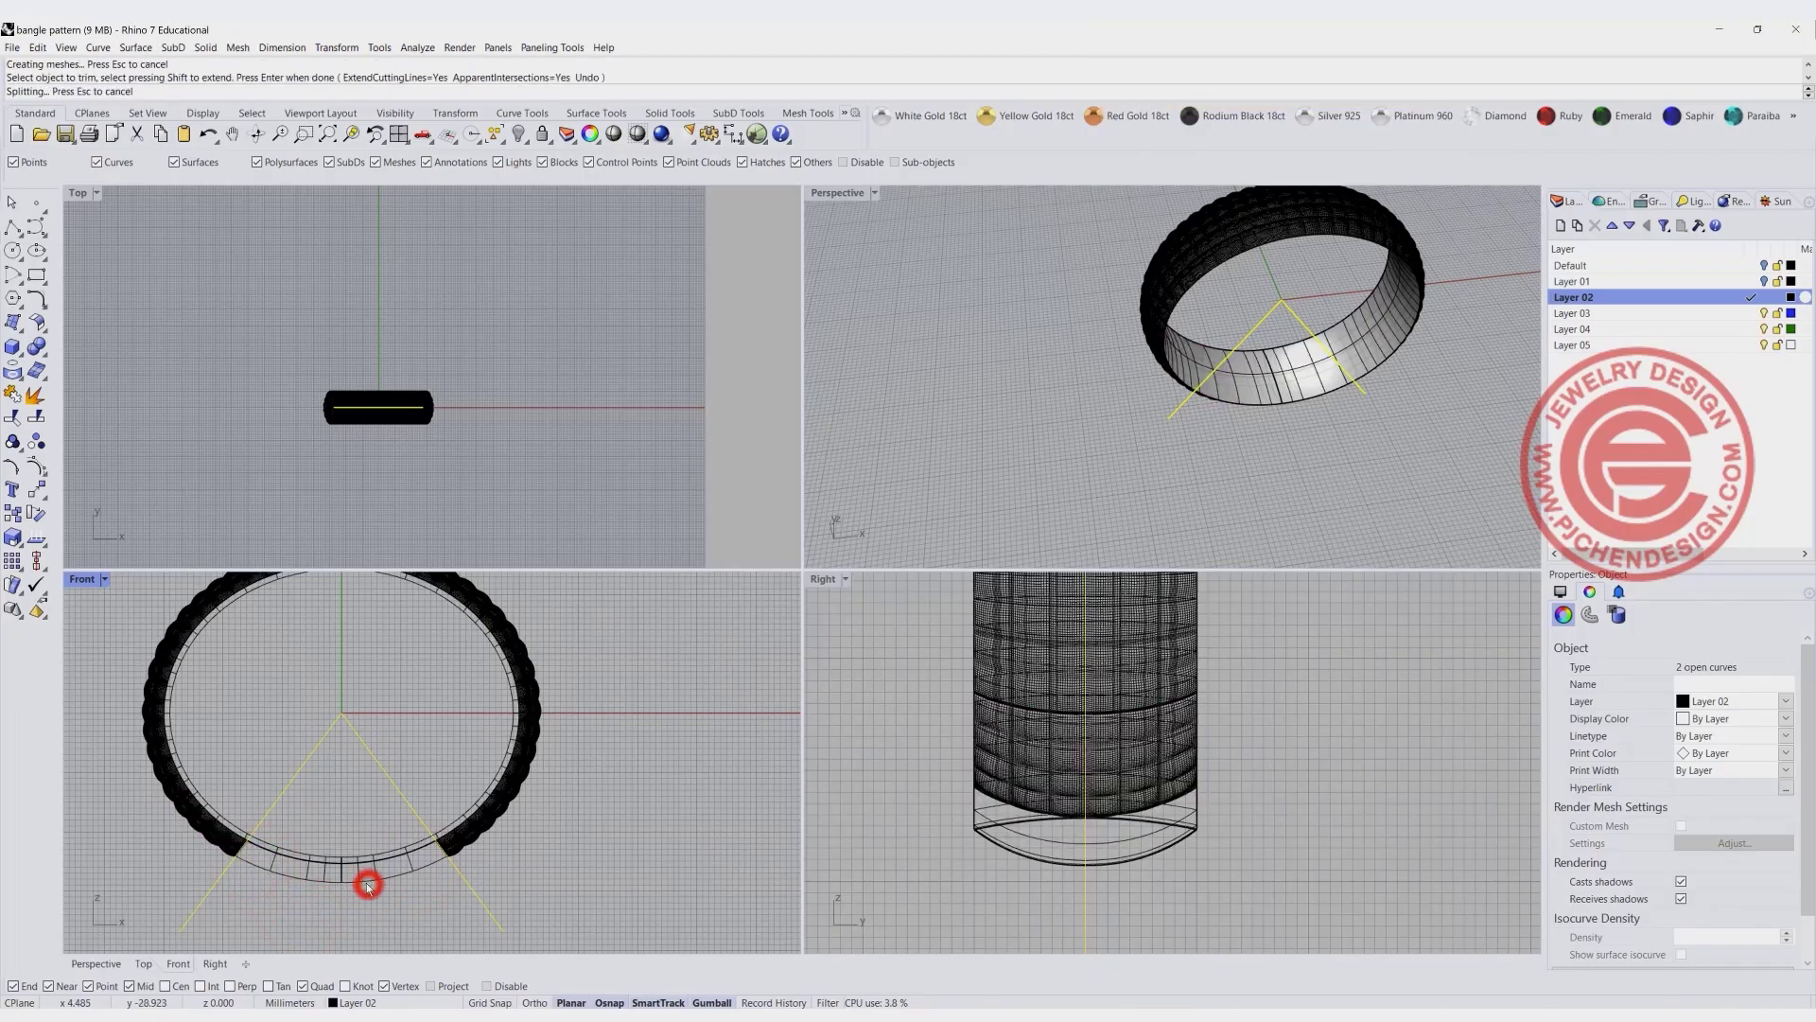
pyautogui.click(321, 881)
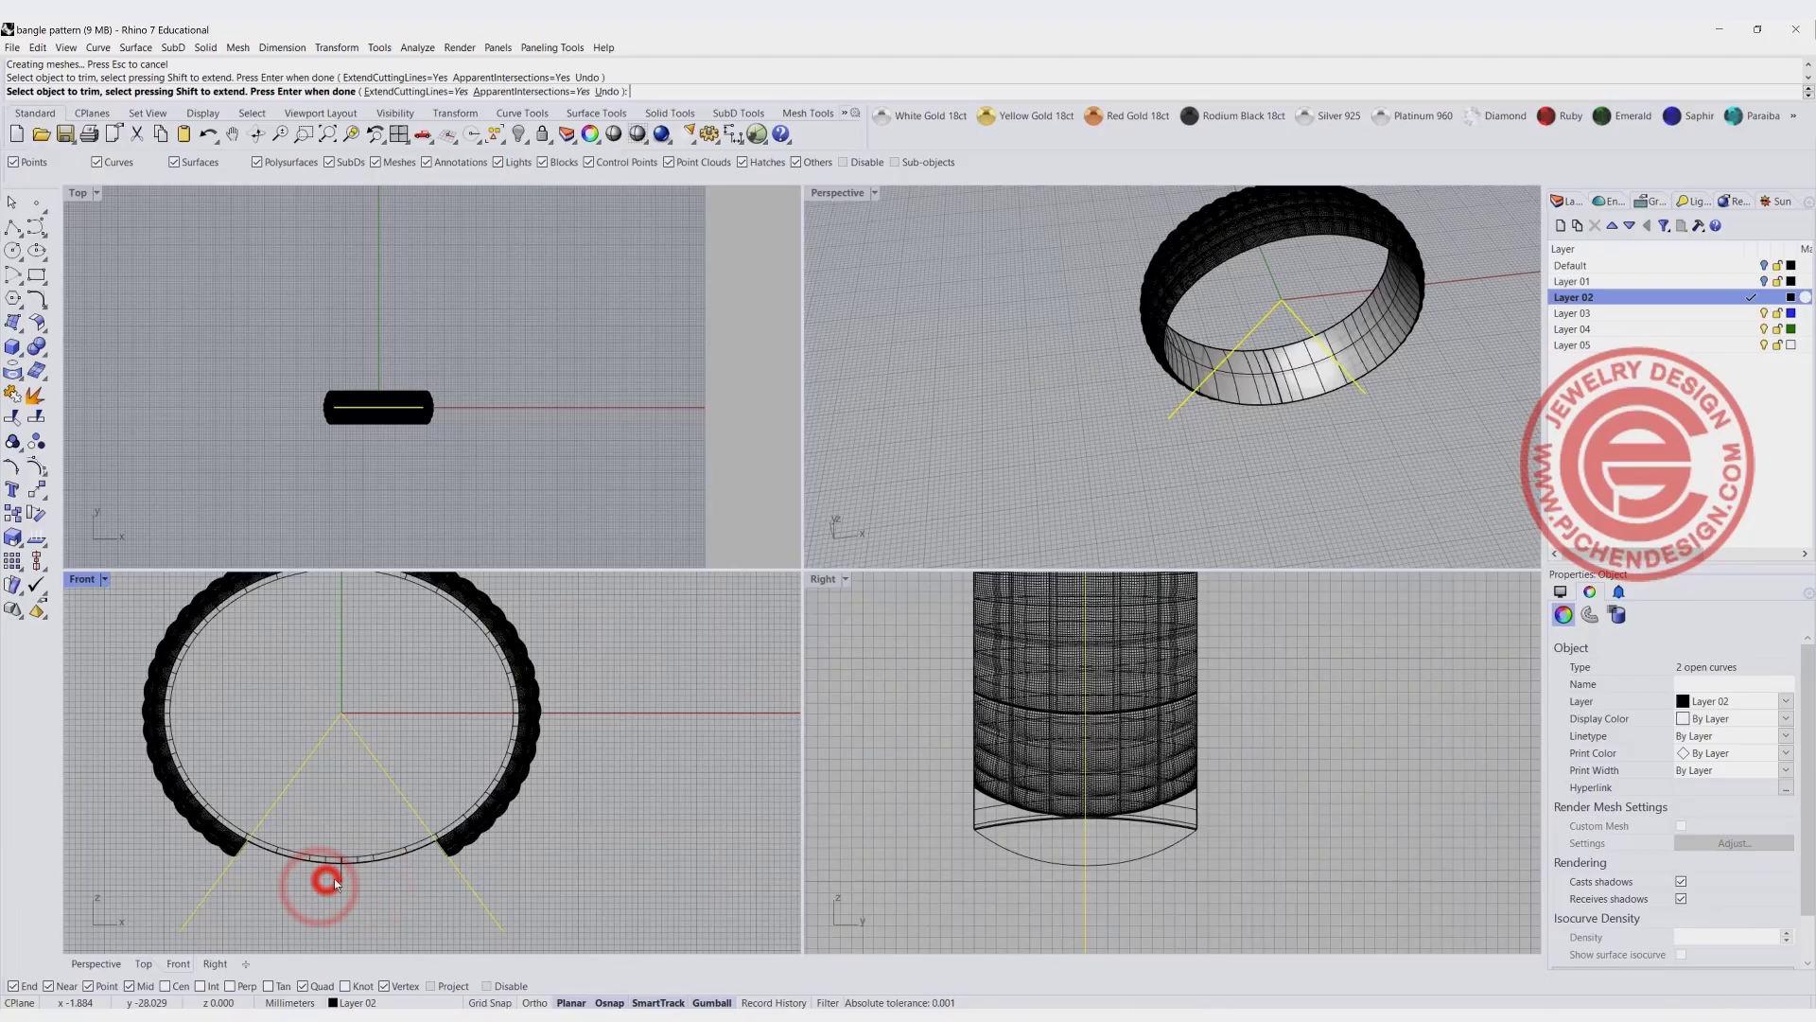
pyautogui.click(378, 852)
pyautogui.click(316, 855)
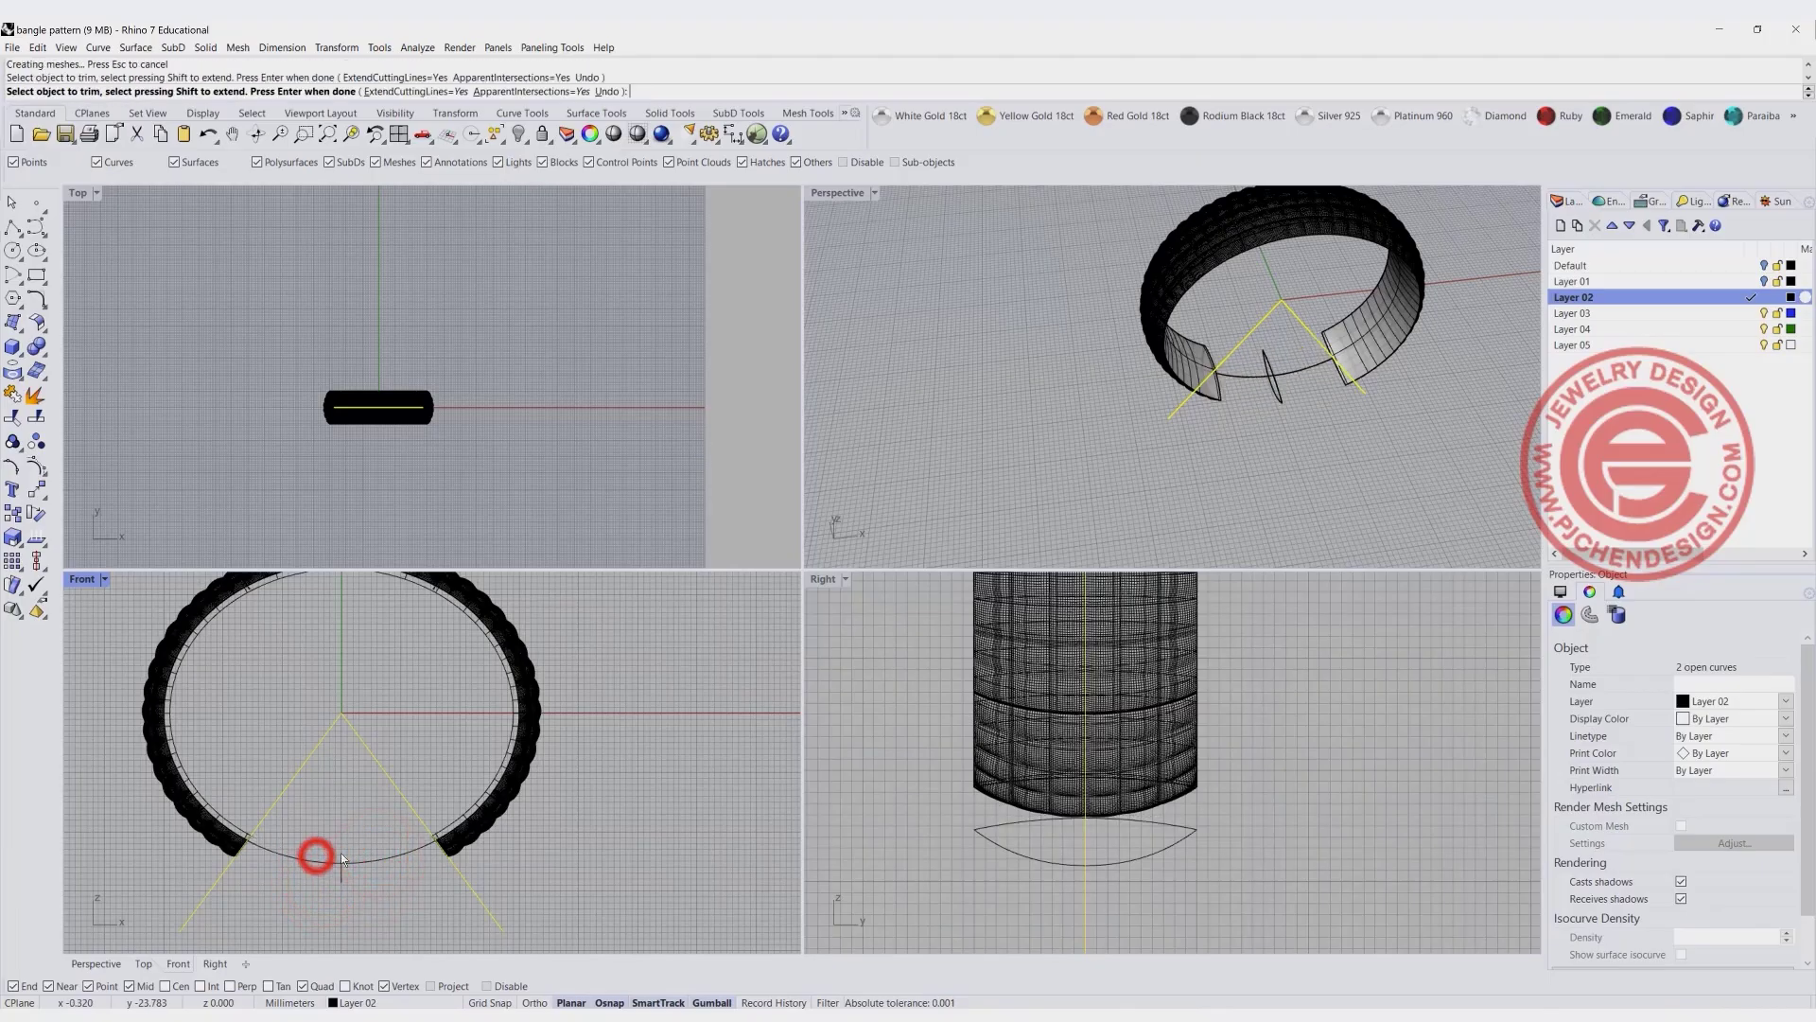
pyautogui.rightClick(587, 819)
# - Examine the trimmed open ends of the bangle up close in the maximized Perspective view
pyautogui.moveTo(1156, 352)
pyautogui.mouseDown(button='right')
pyautogui.moveTo(1013, 342)
pyautogui.moveTo(1130, 331)
pyautogui.mouseUp(button='right')
pyautogui.scroll(6, 1128, 329)
pyautogui.scroll(4, 1129, 329)
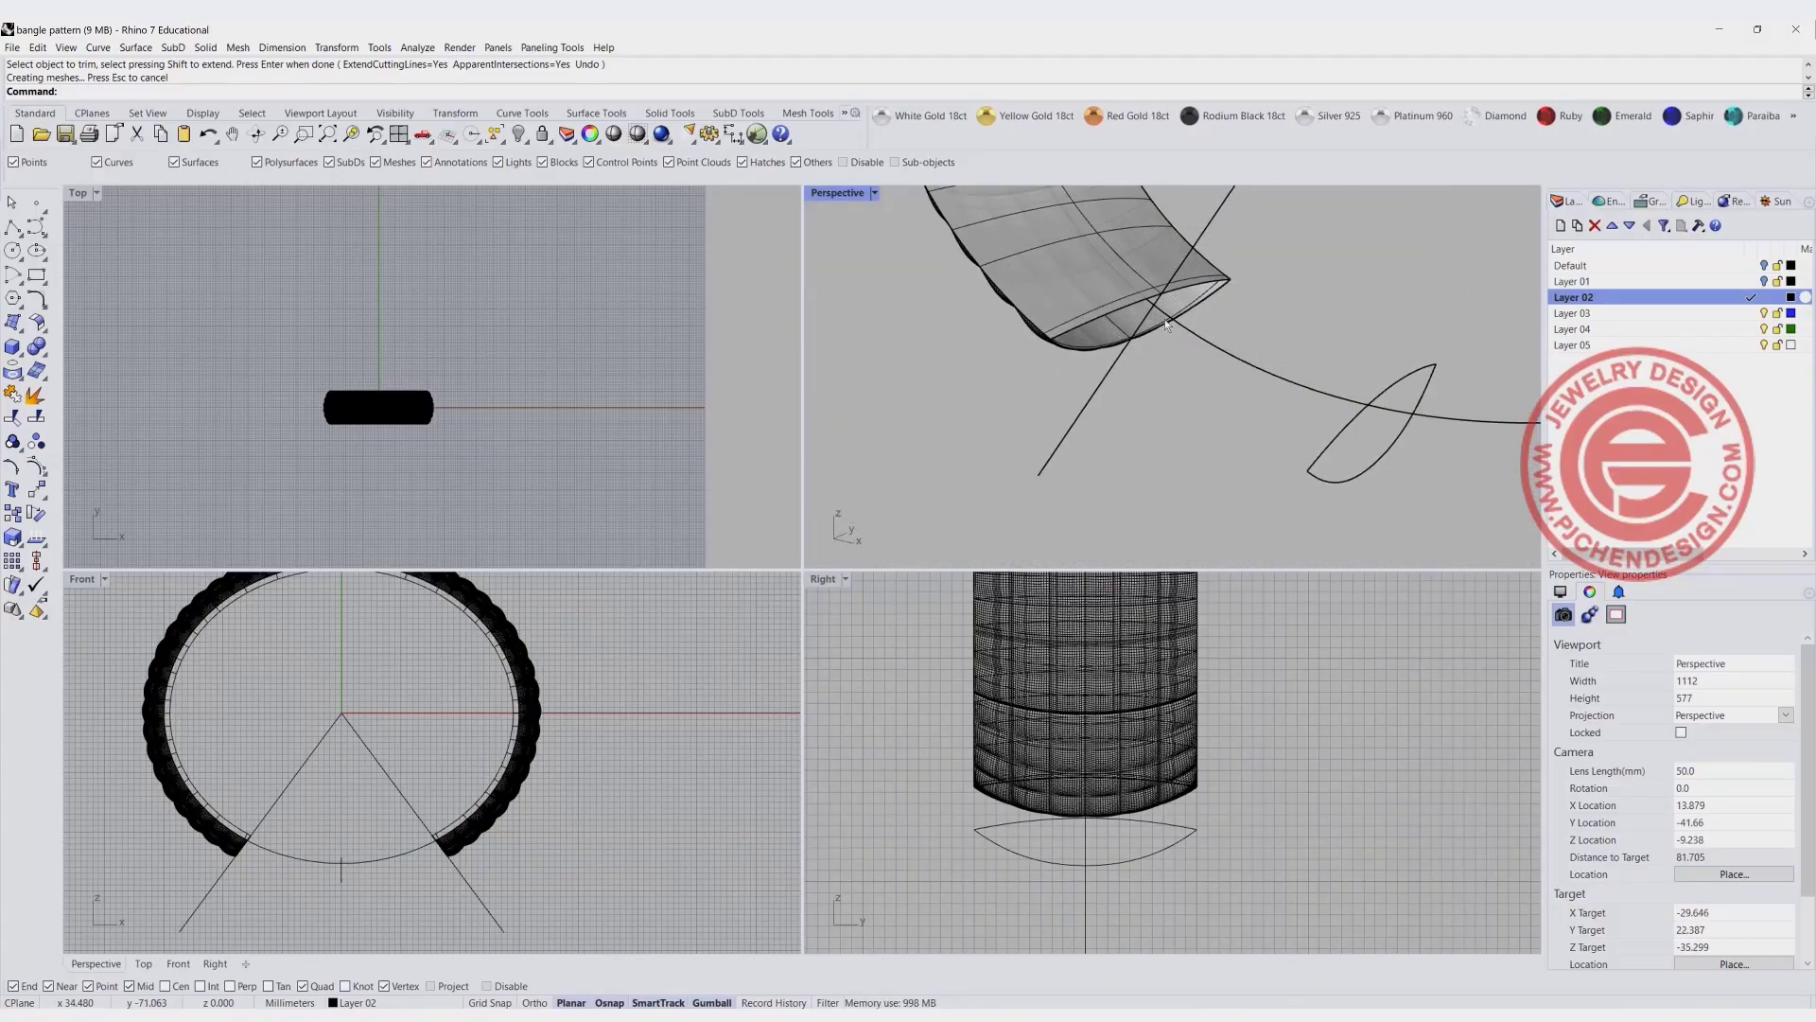
pyautogui.doubleClick(837, 193)
pyautogui.scroll(-4, 859, 512)
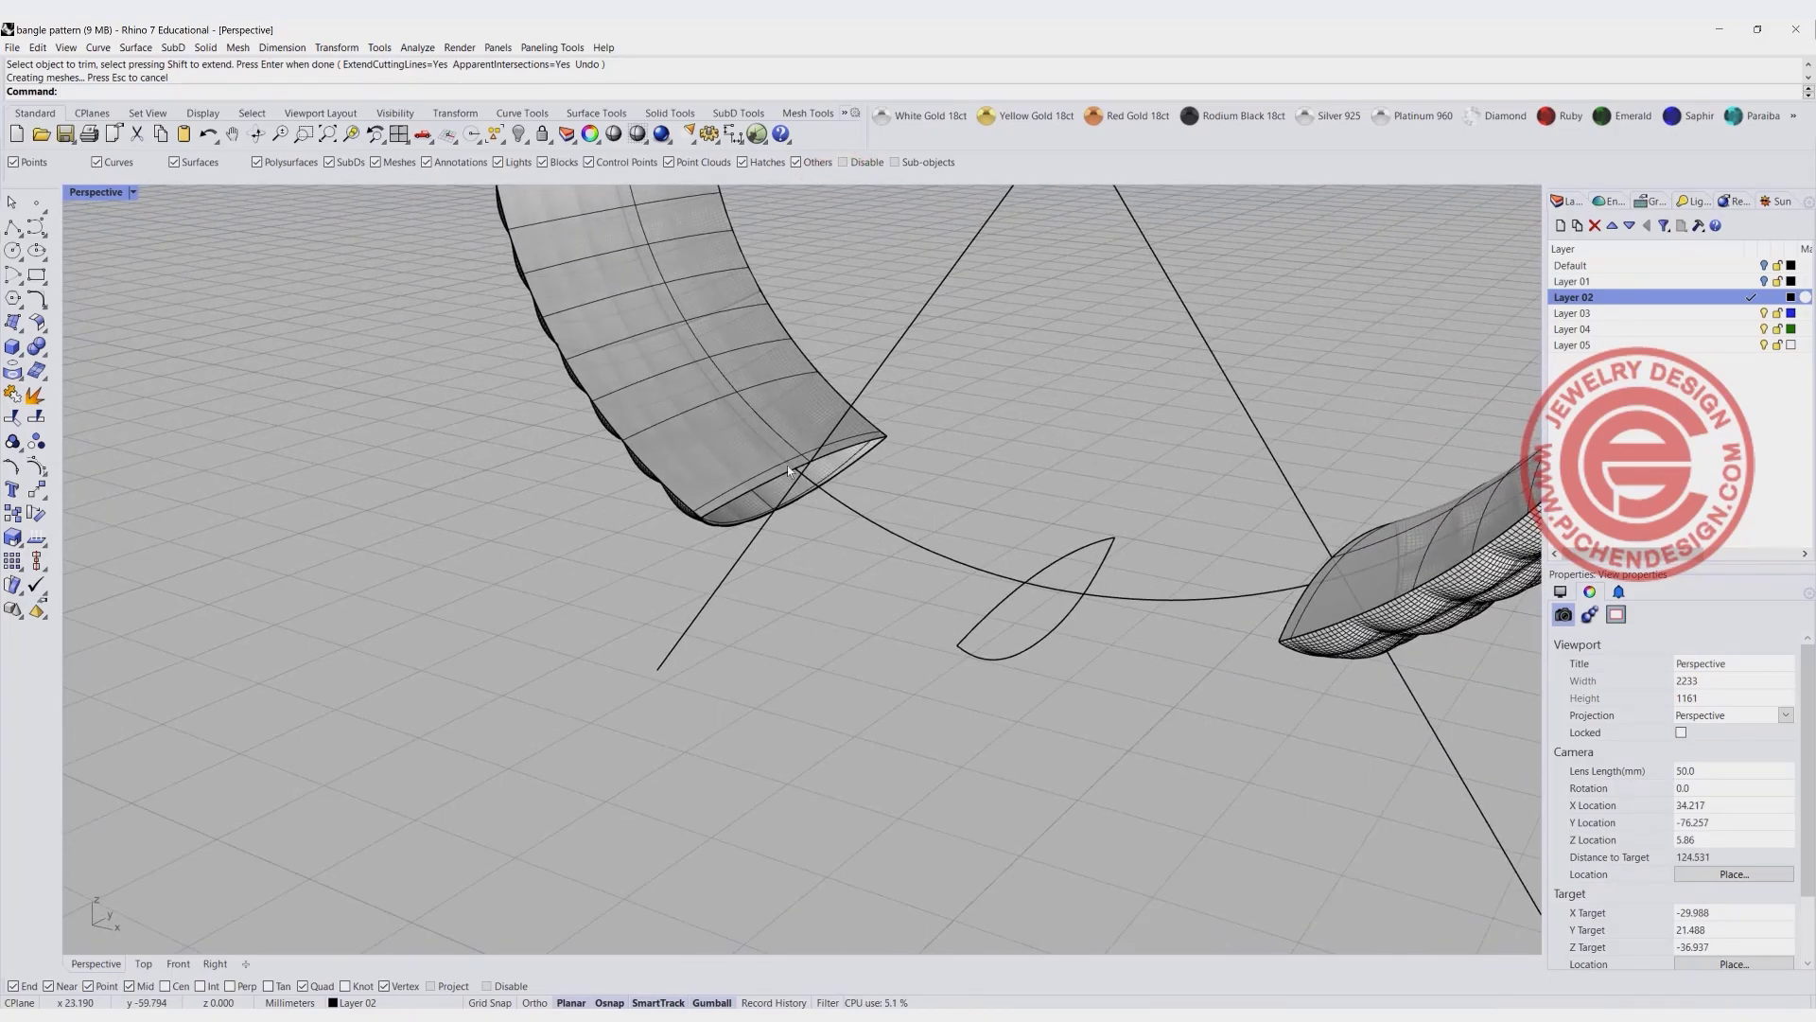
pyautogui.scroll(2, 845, 467)
pyautogui.scroll(-3, 825, 435)
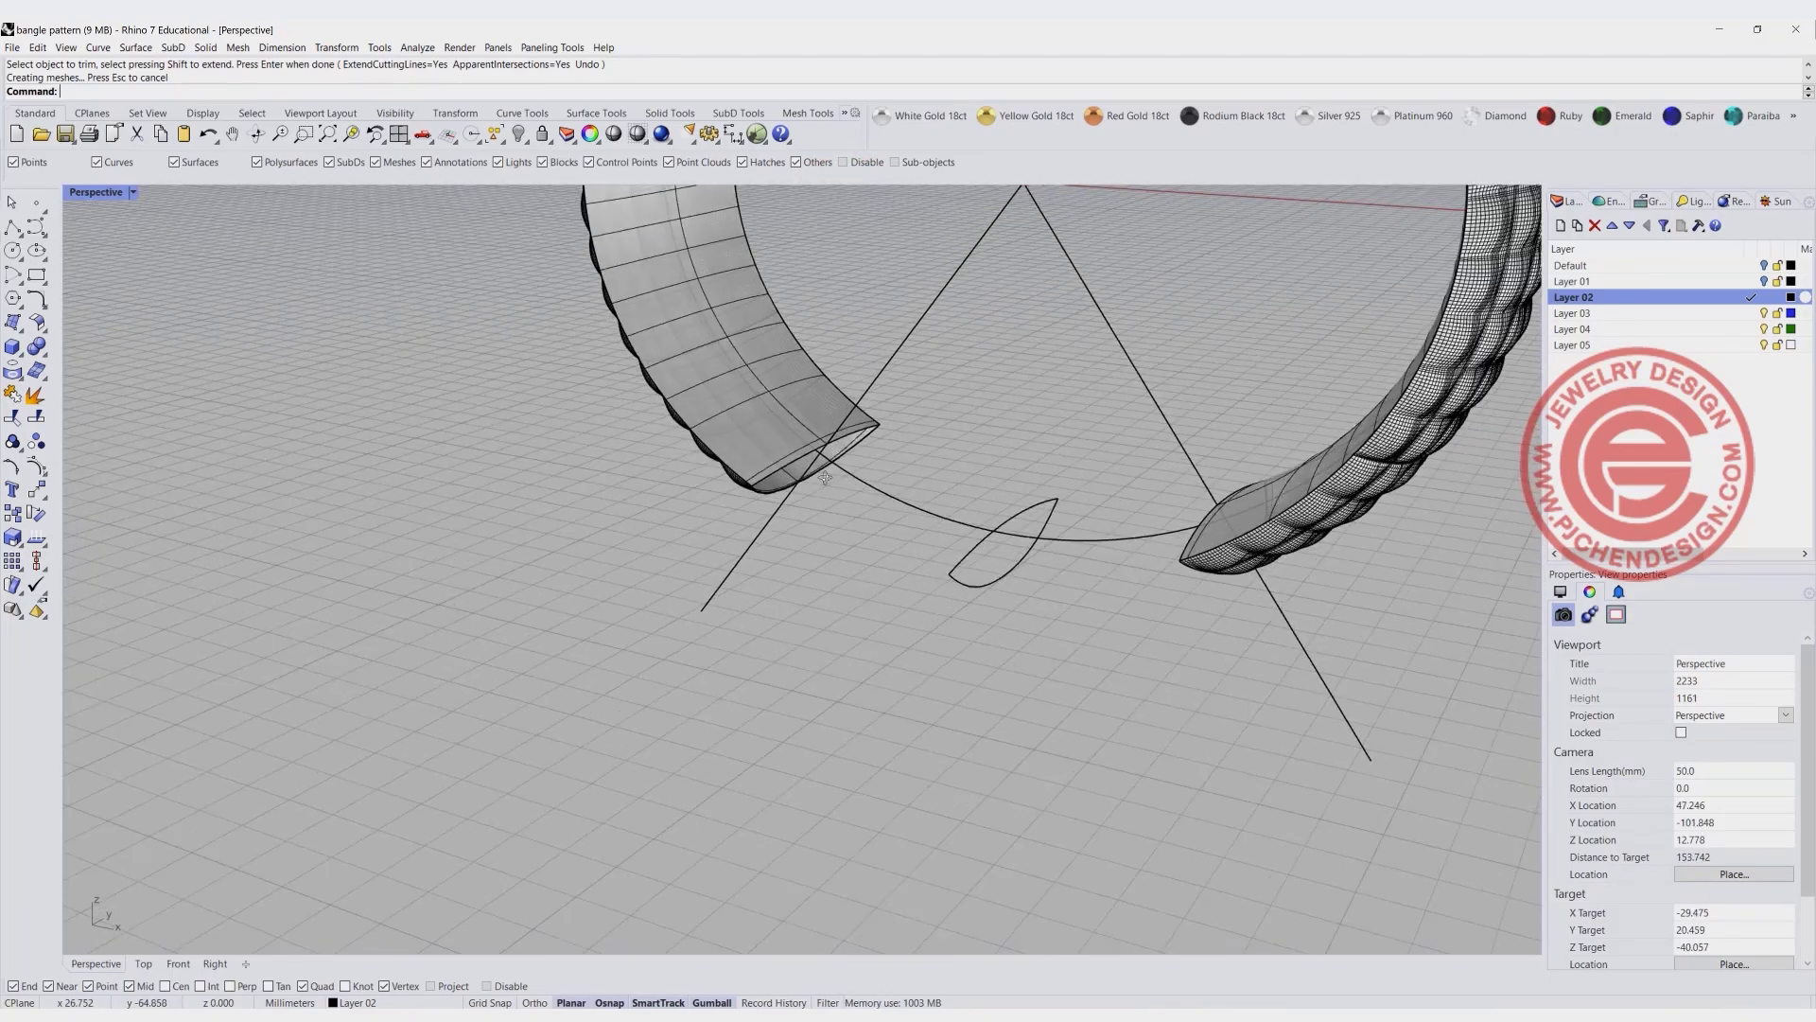
# - Delete the smooth outer band surface lying between the domed pattern and the bangle's inner surface
pyautogui.scroll(3, 819, 475)
pyautogui.scroll(2, 843, 453)
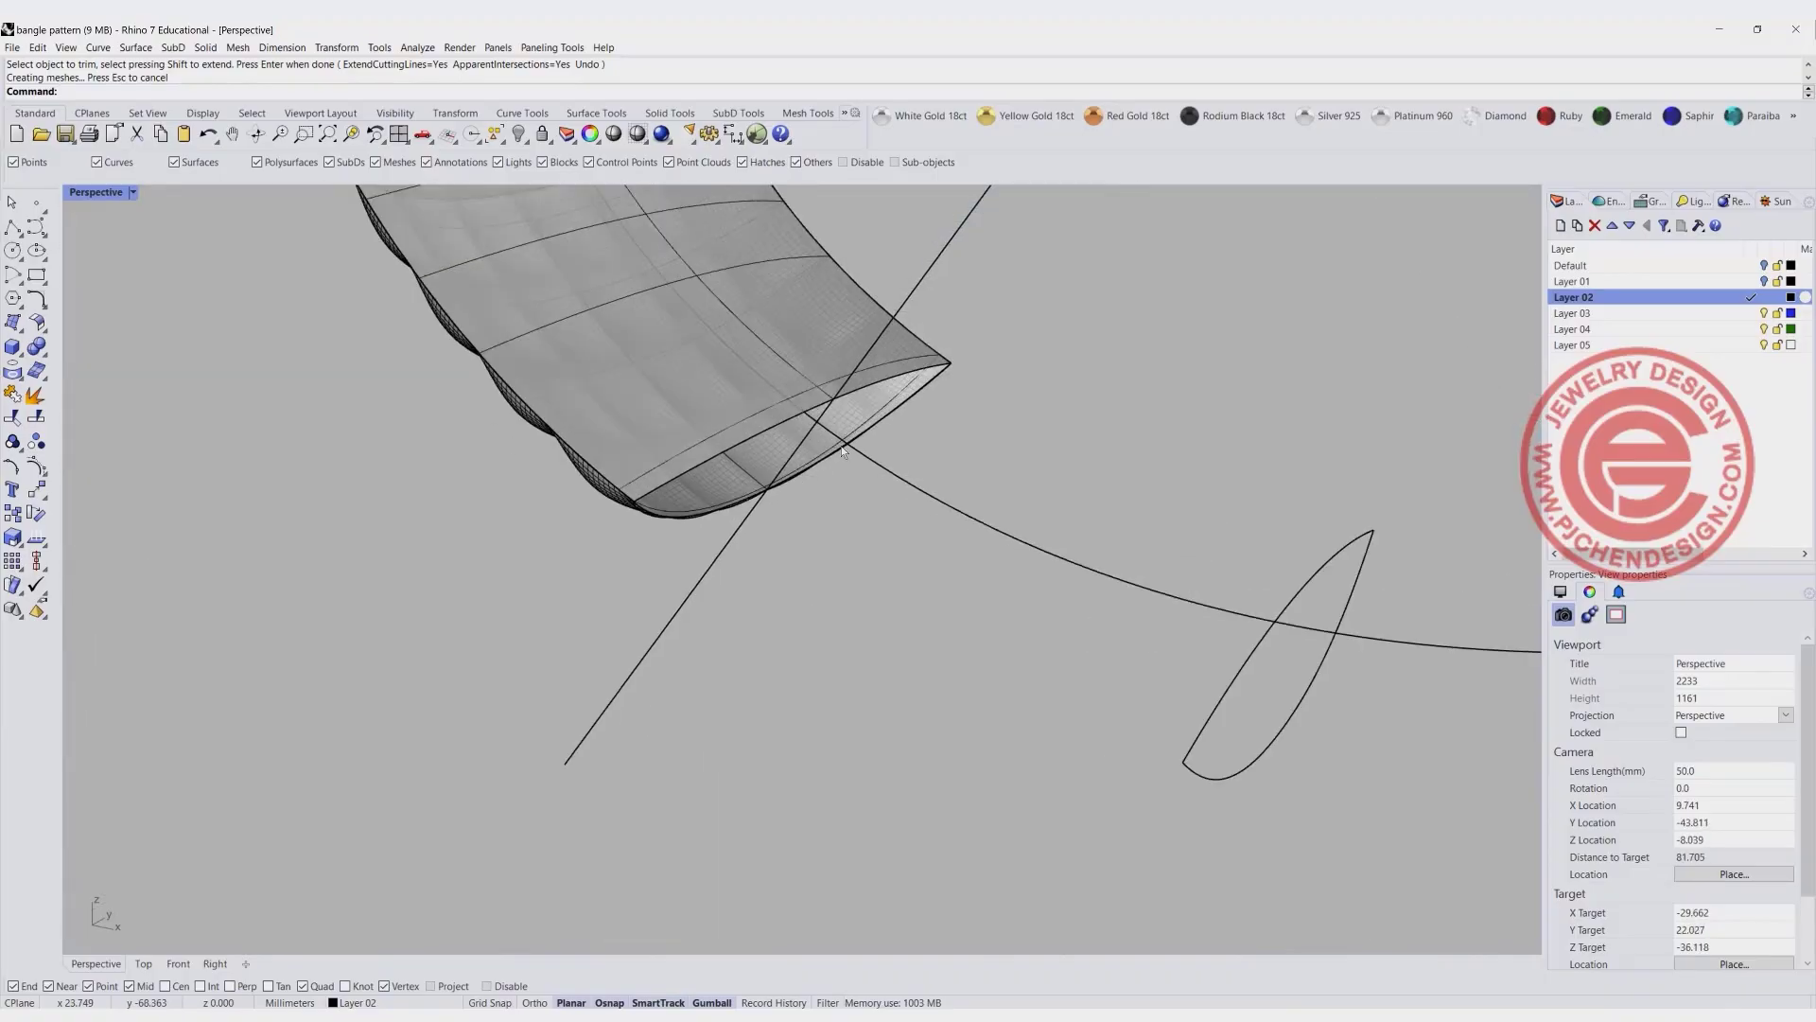
pyautogui.click(859, 426)
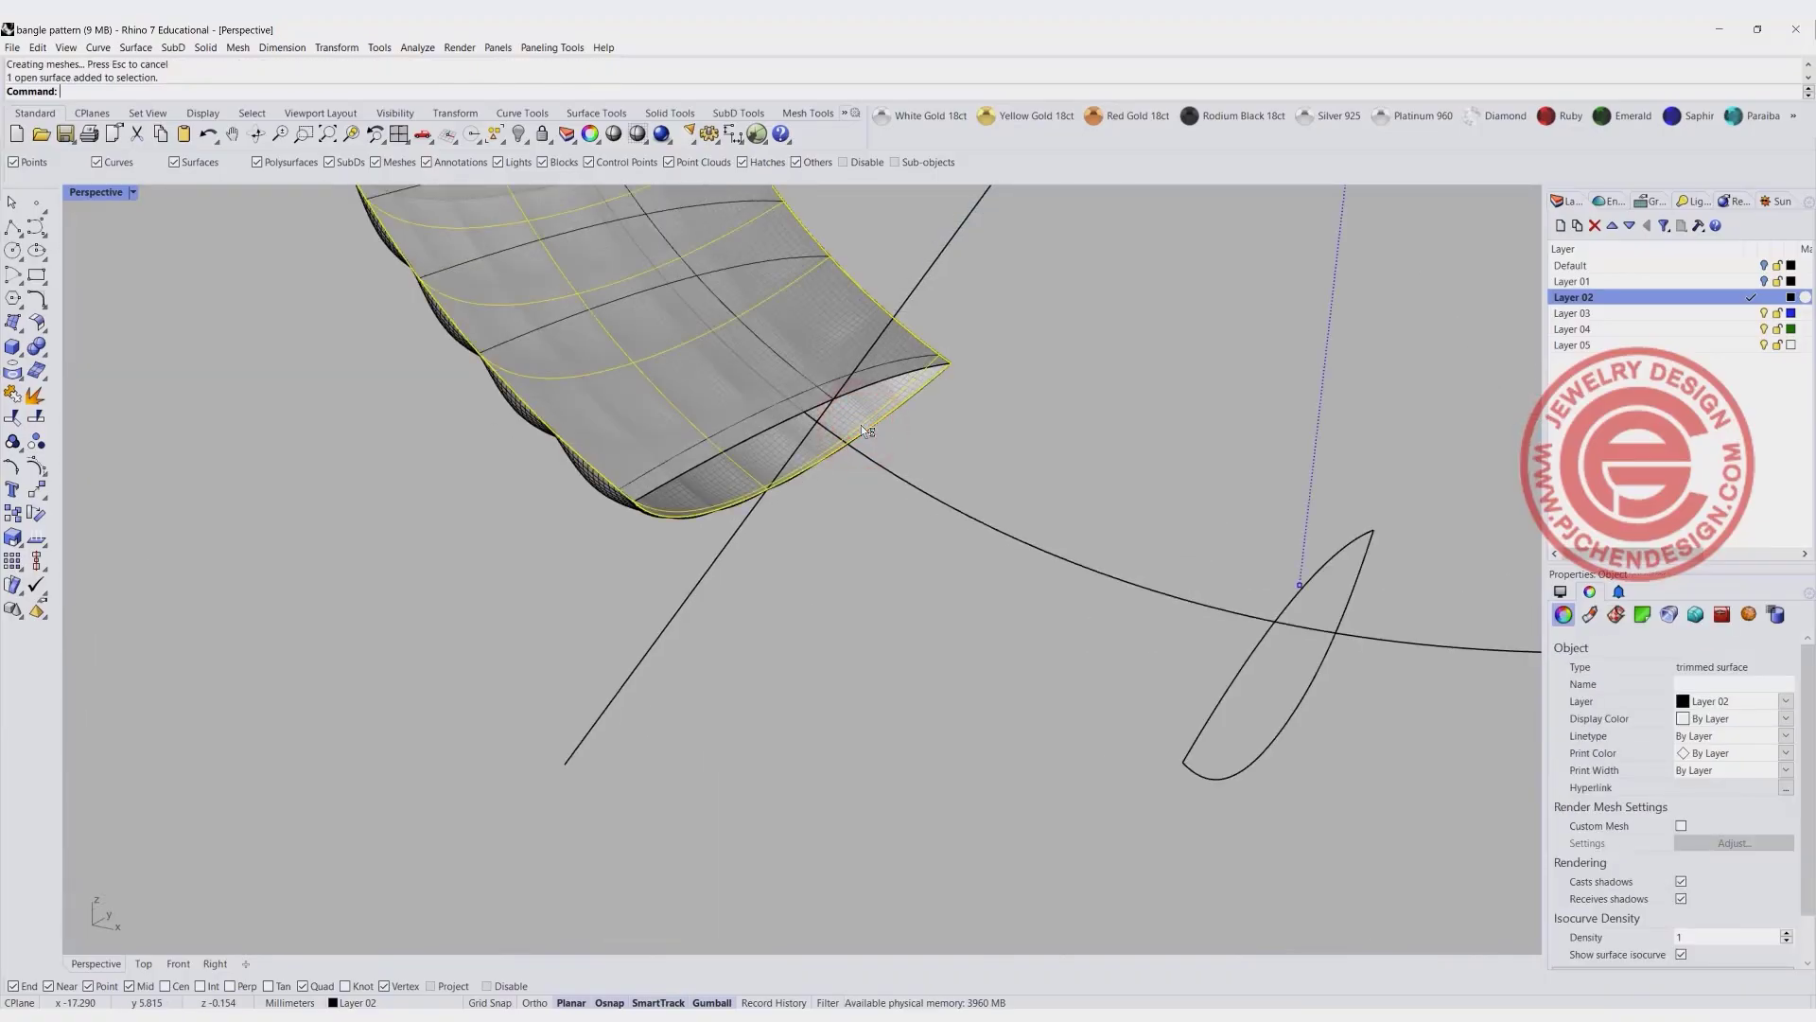
pyautogui.press('Delete')
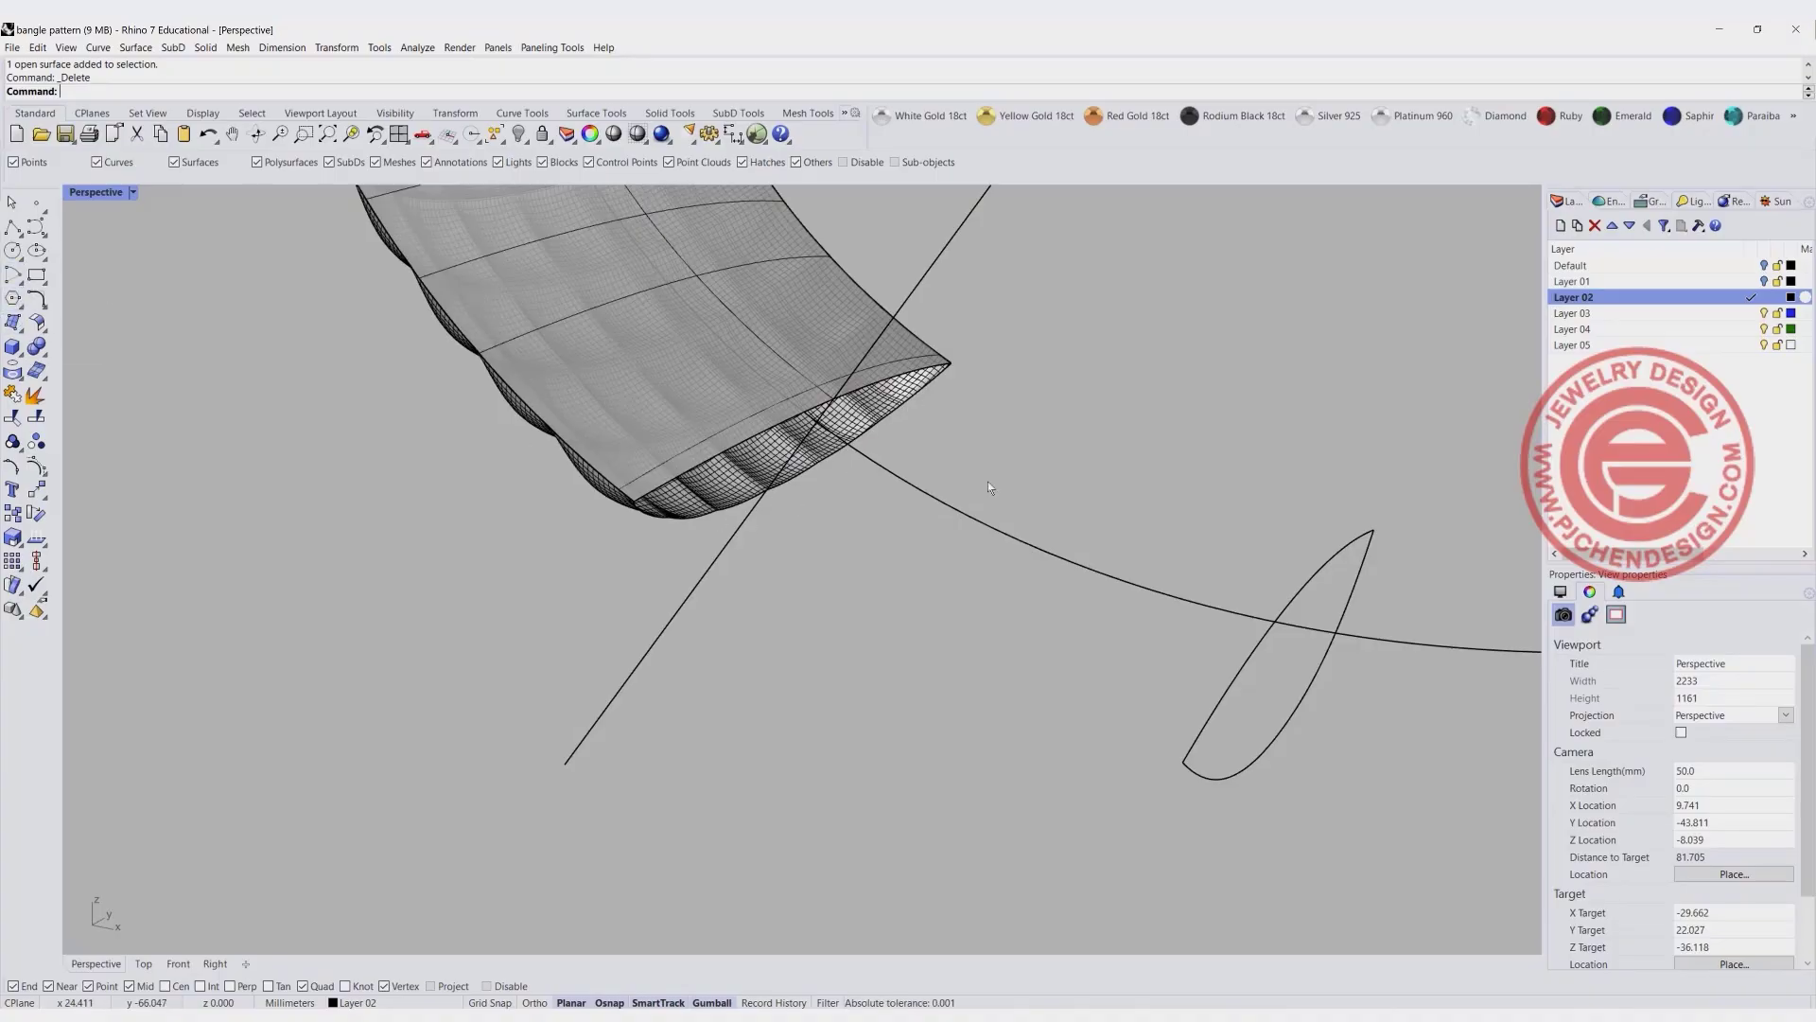
# - Close the bangle's open end on the negative X side with an EdgeSrf surface between the inner surface edge and the domed pattern edge
pyautogui.click(13, 323)
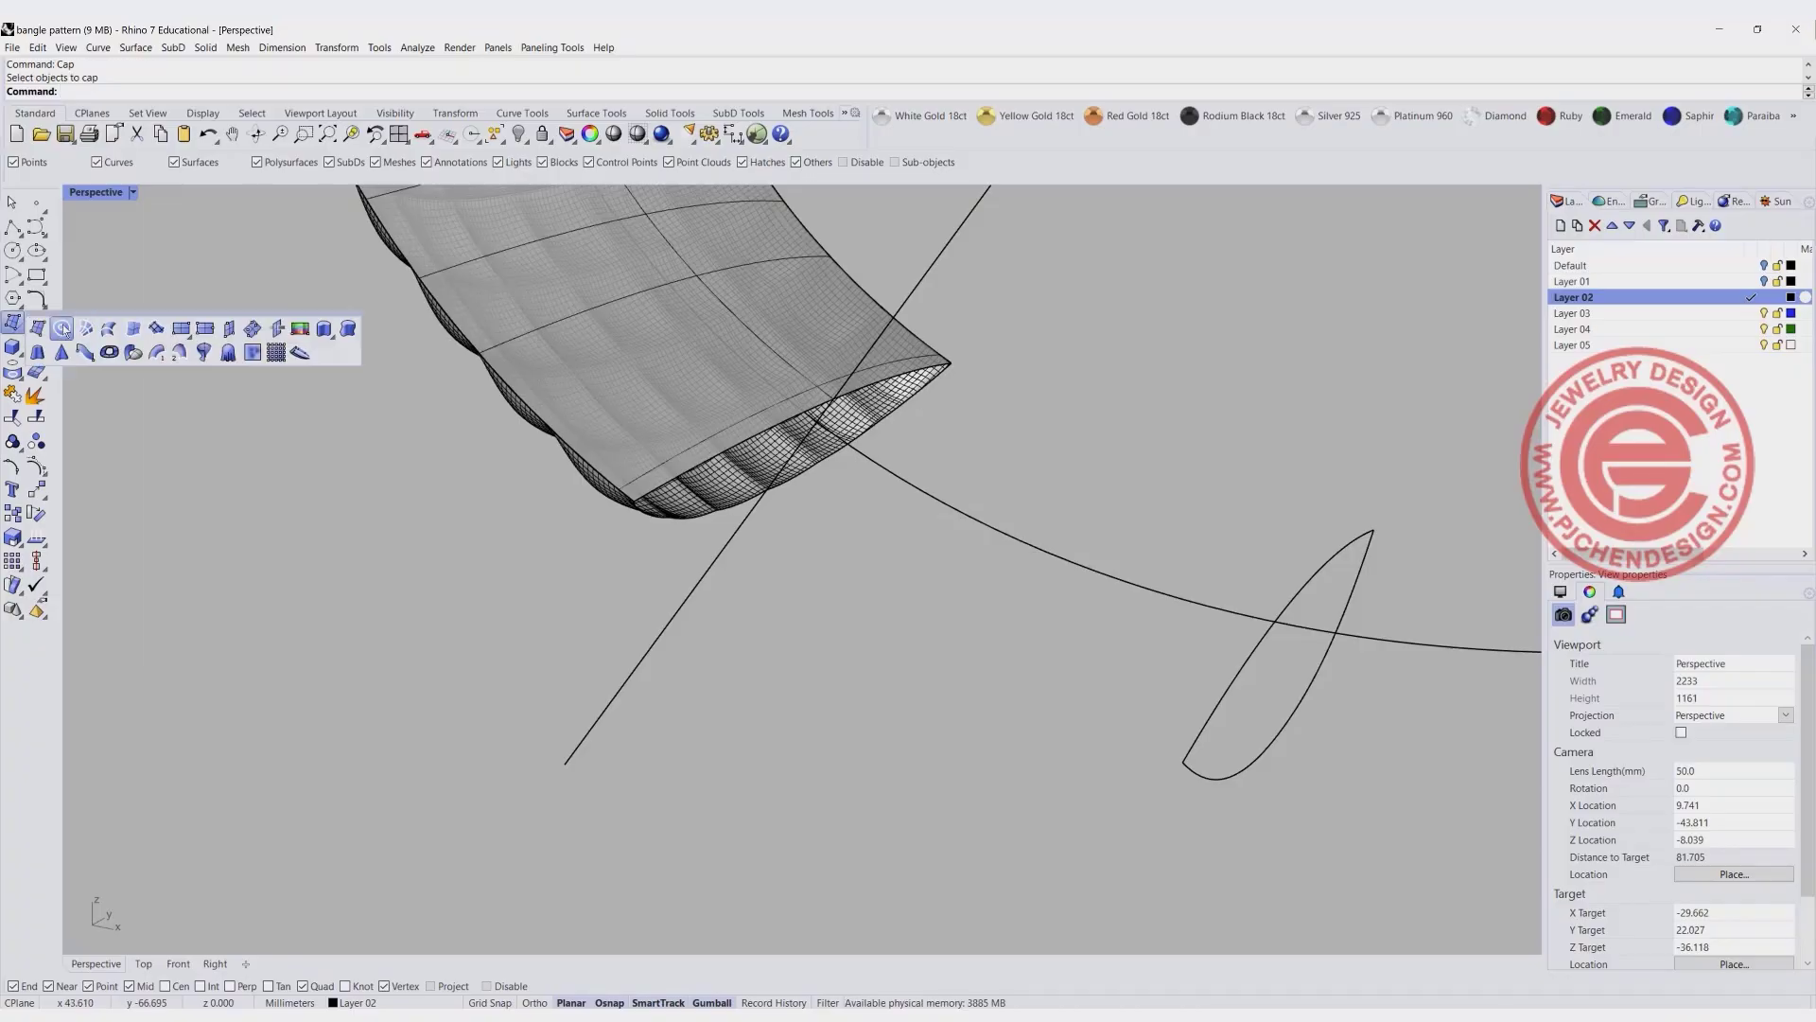
pyautogui.click(130, 331)
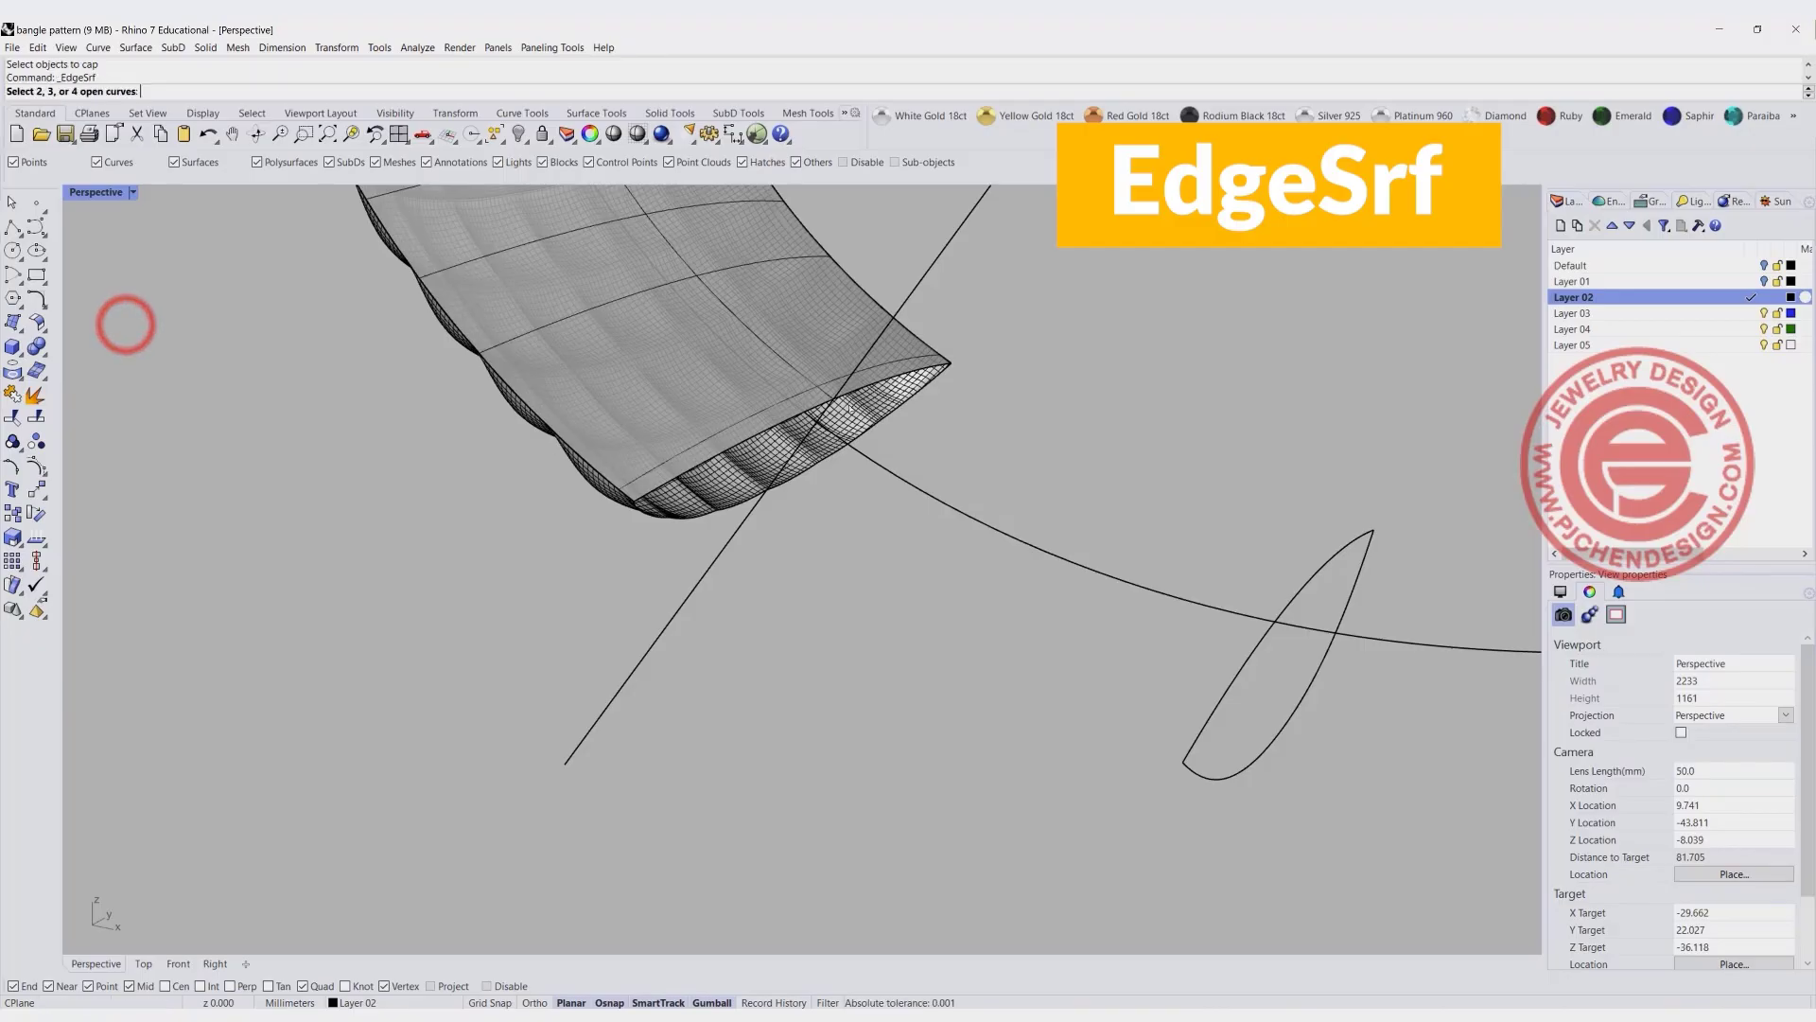
pyautogui.click(906, 374)
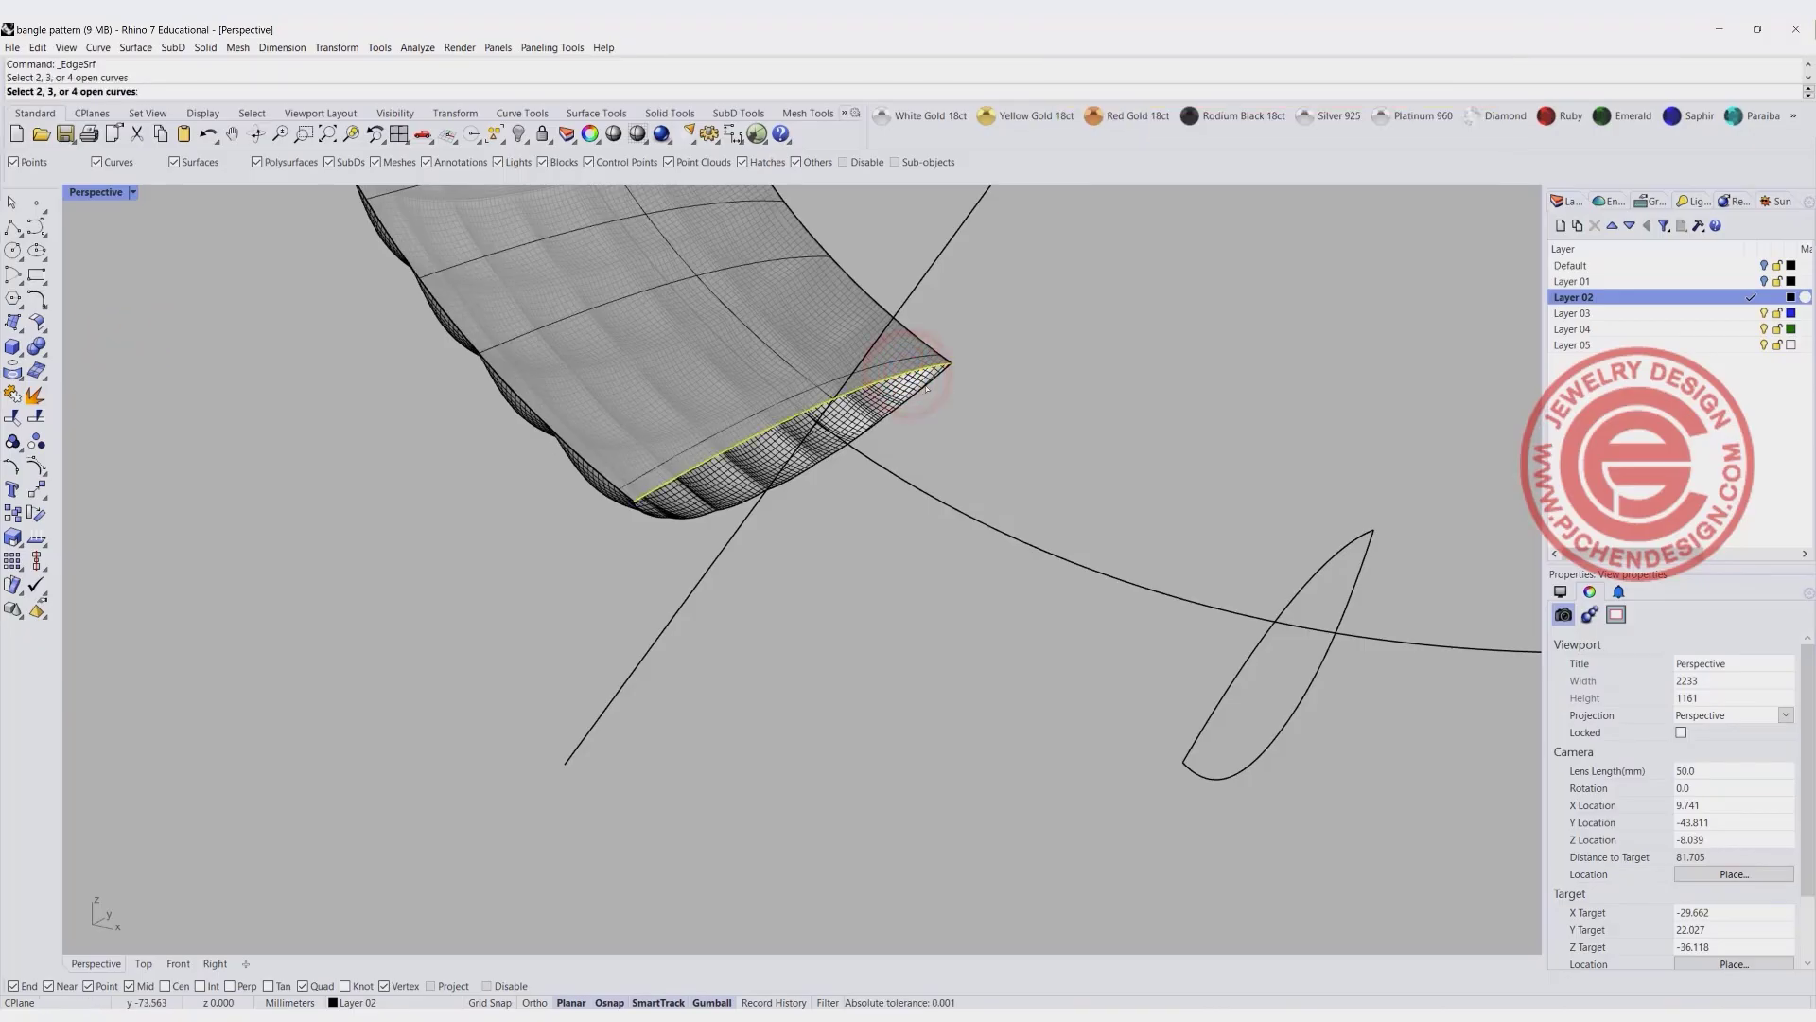
pyautogui.click(932, 381)
pyautogui.press('Return')
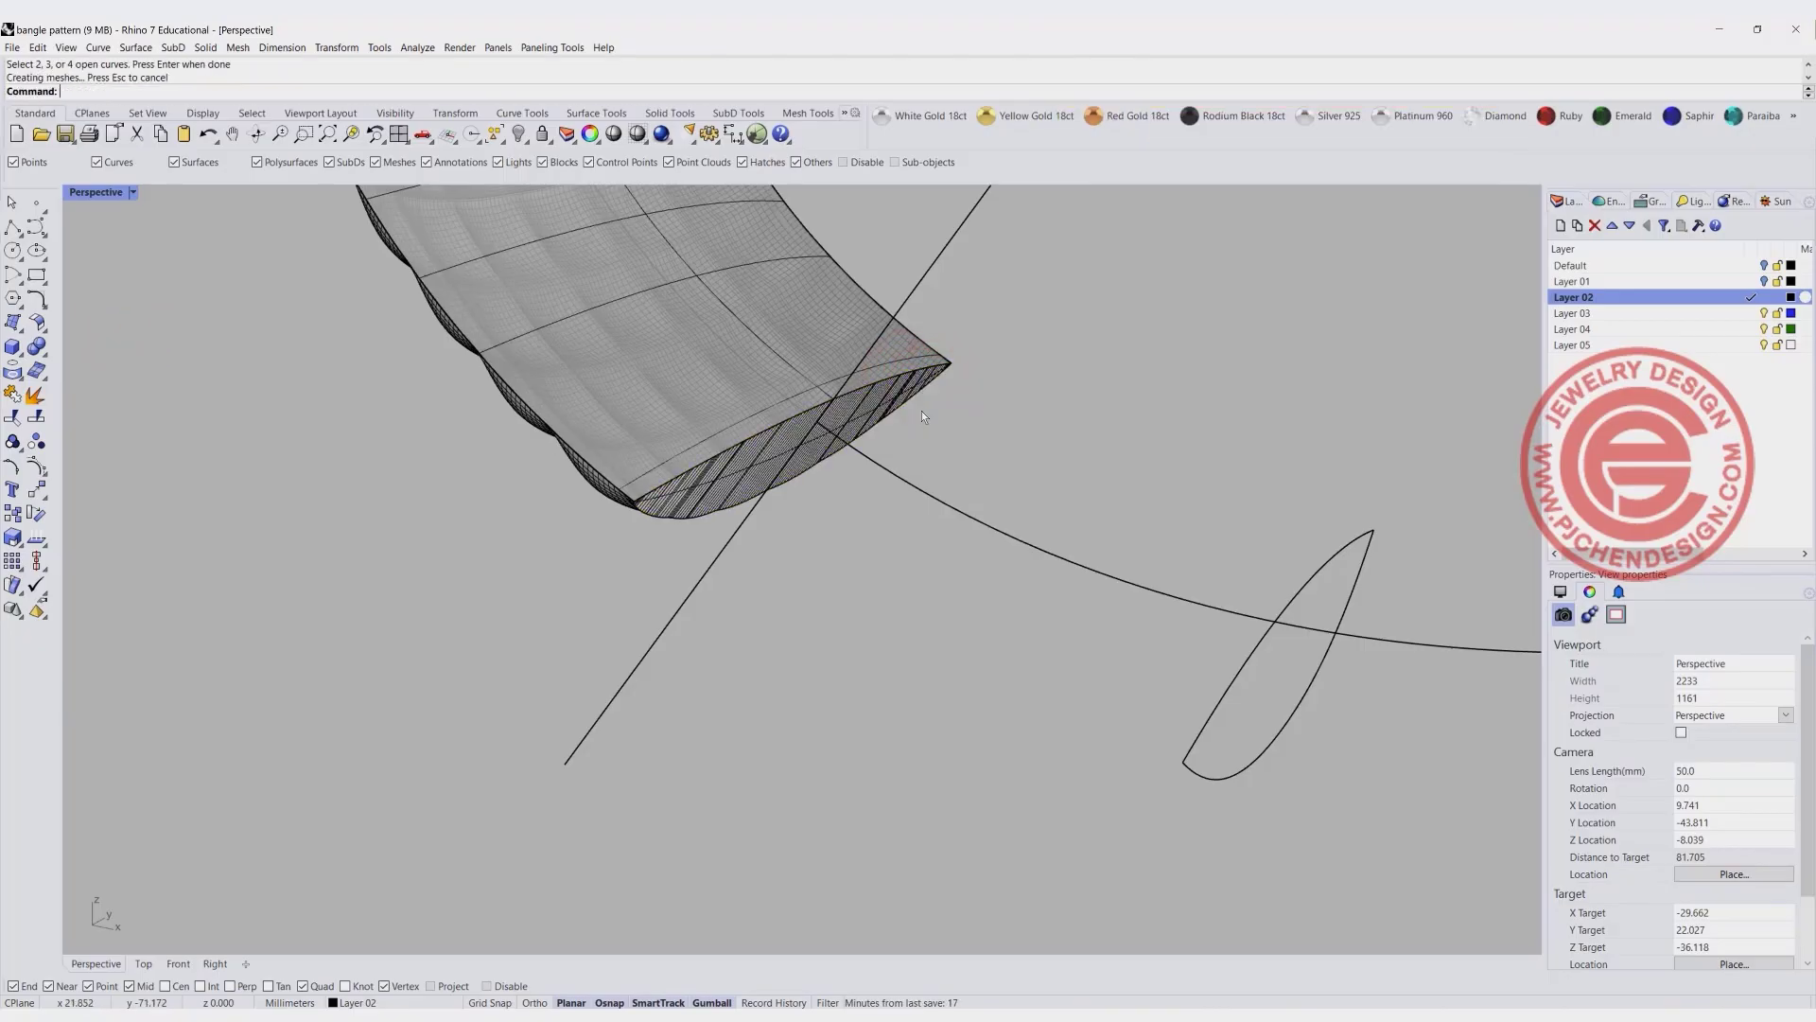
# - Cap the opposite open end of the bangle with EdgeSrf, using its inner surface edge and domed pattern edge
pyautogui.scroll(-11, 908, 463)
pyautogui.moveTo(539, 464); pyautogui.dragTo(965, 502, button='right')
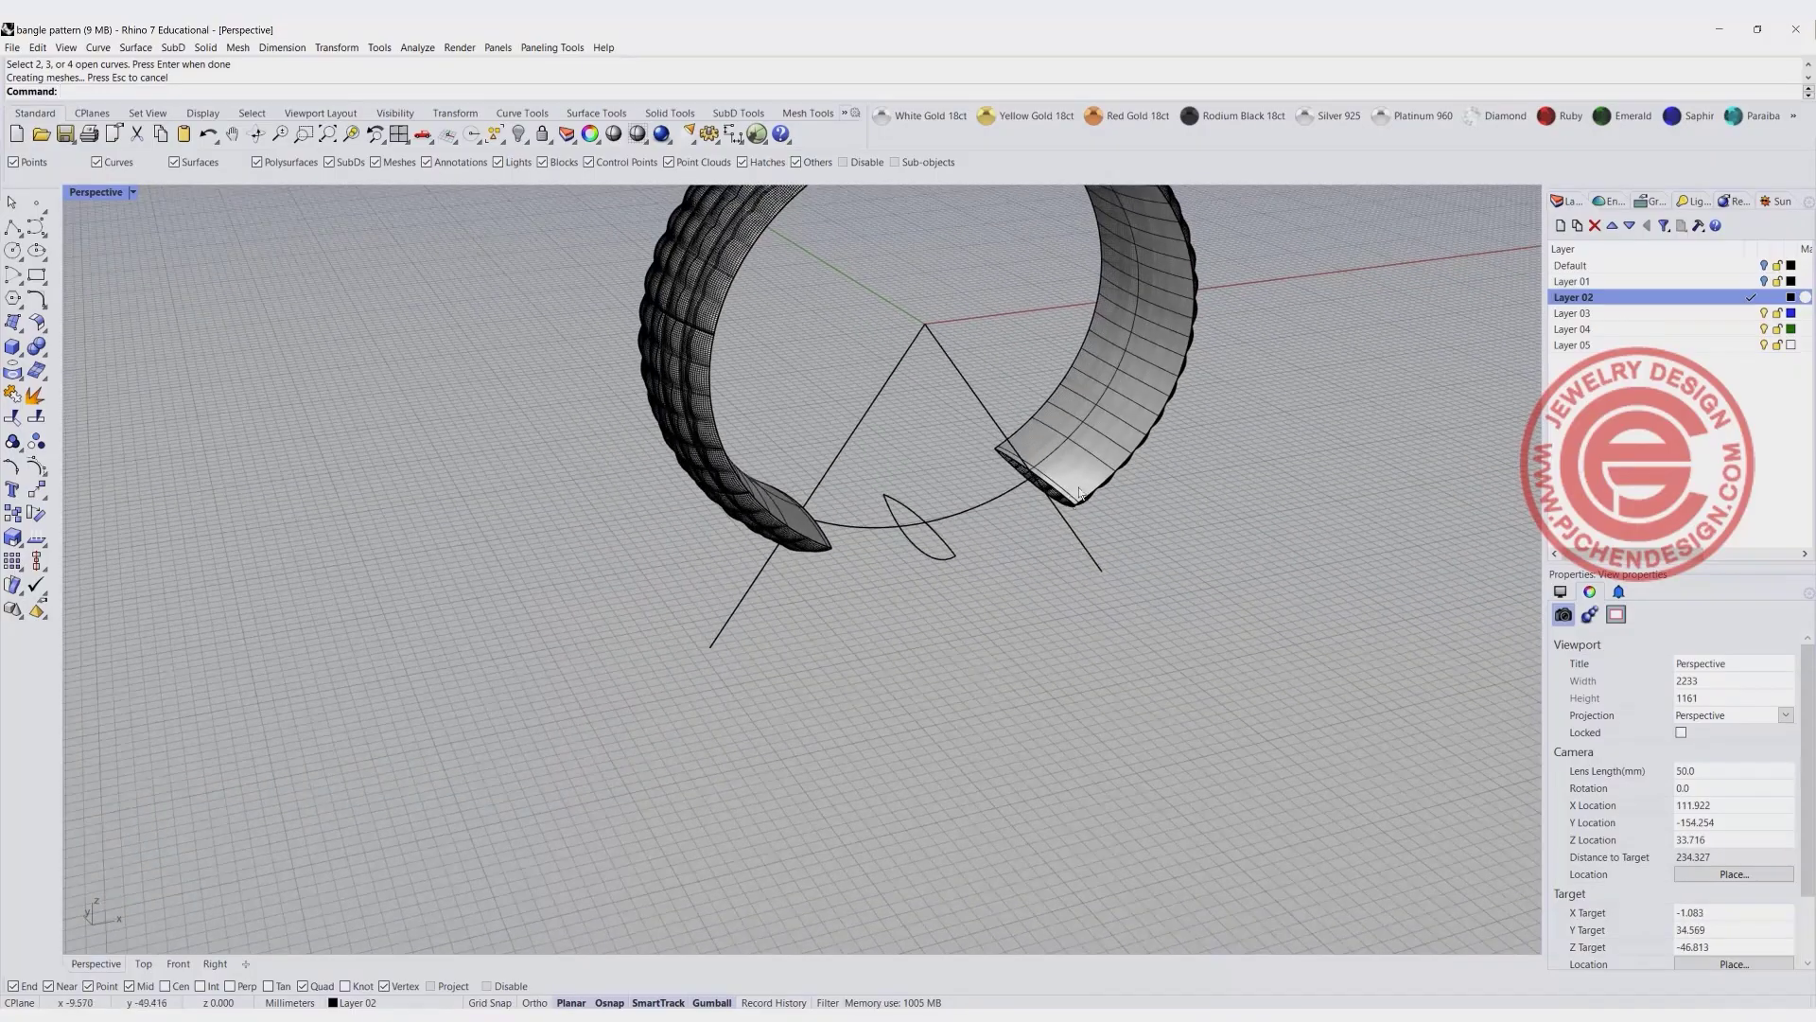
pyautogui.scroll(12, 1025, 509)
pyautogui.press('Return')
pyautogui.click(1012, 466)
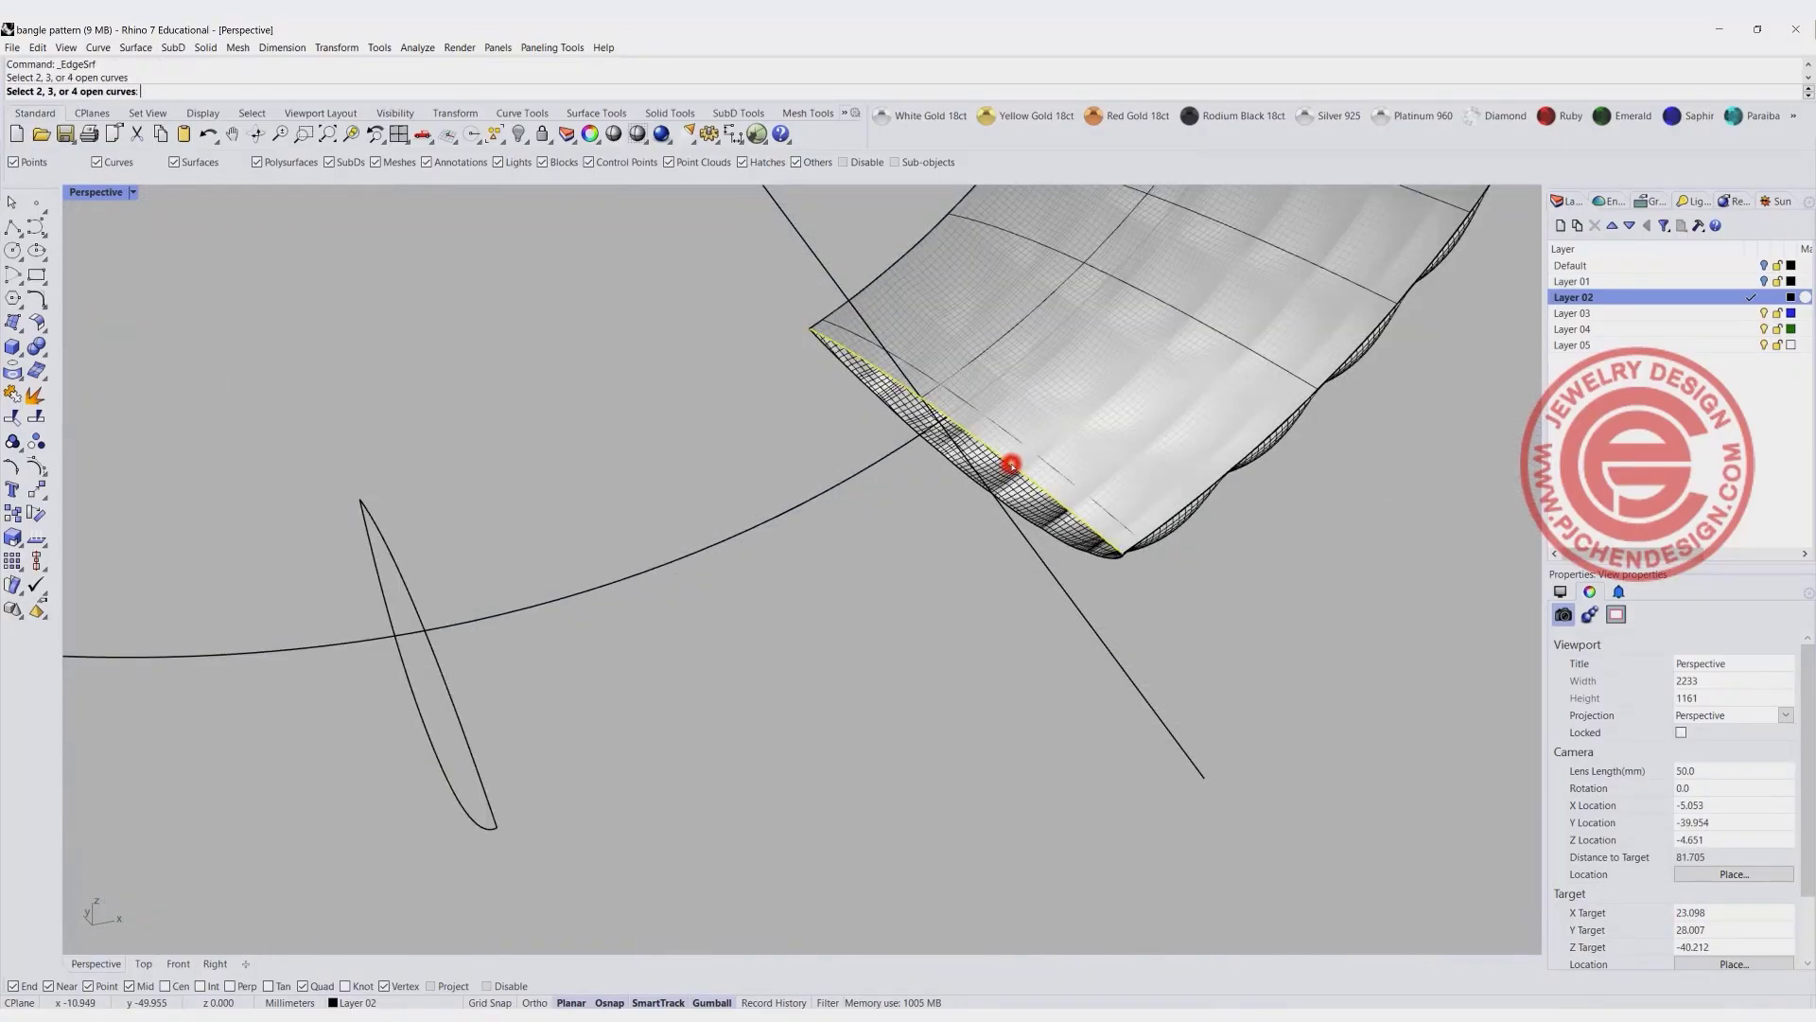
pyautogui.click(1026, 516)
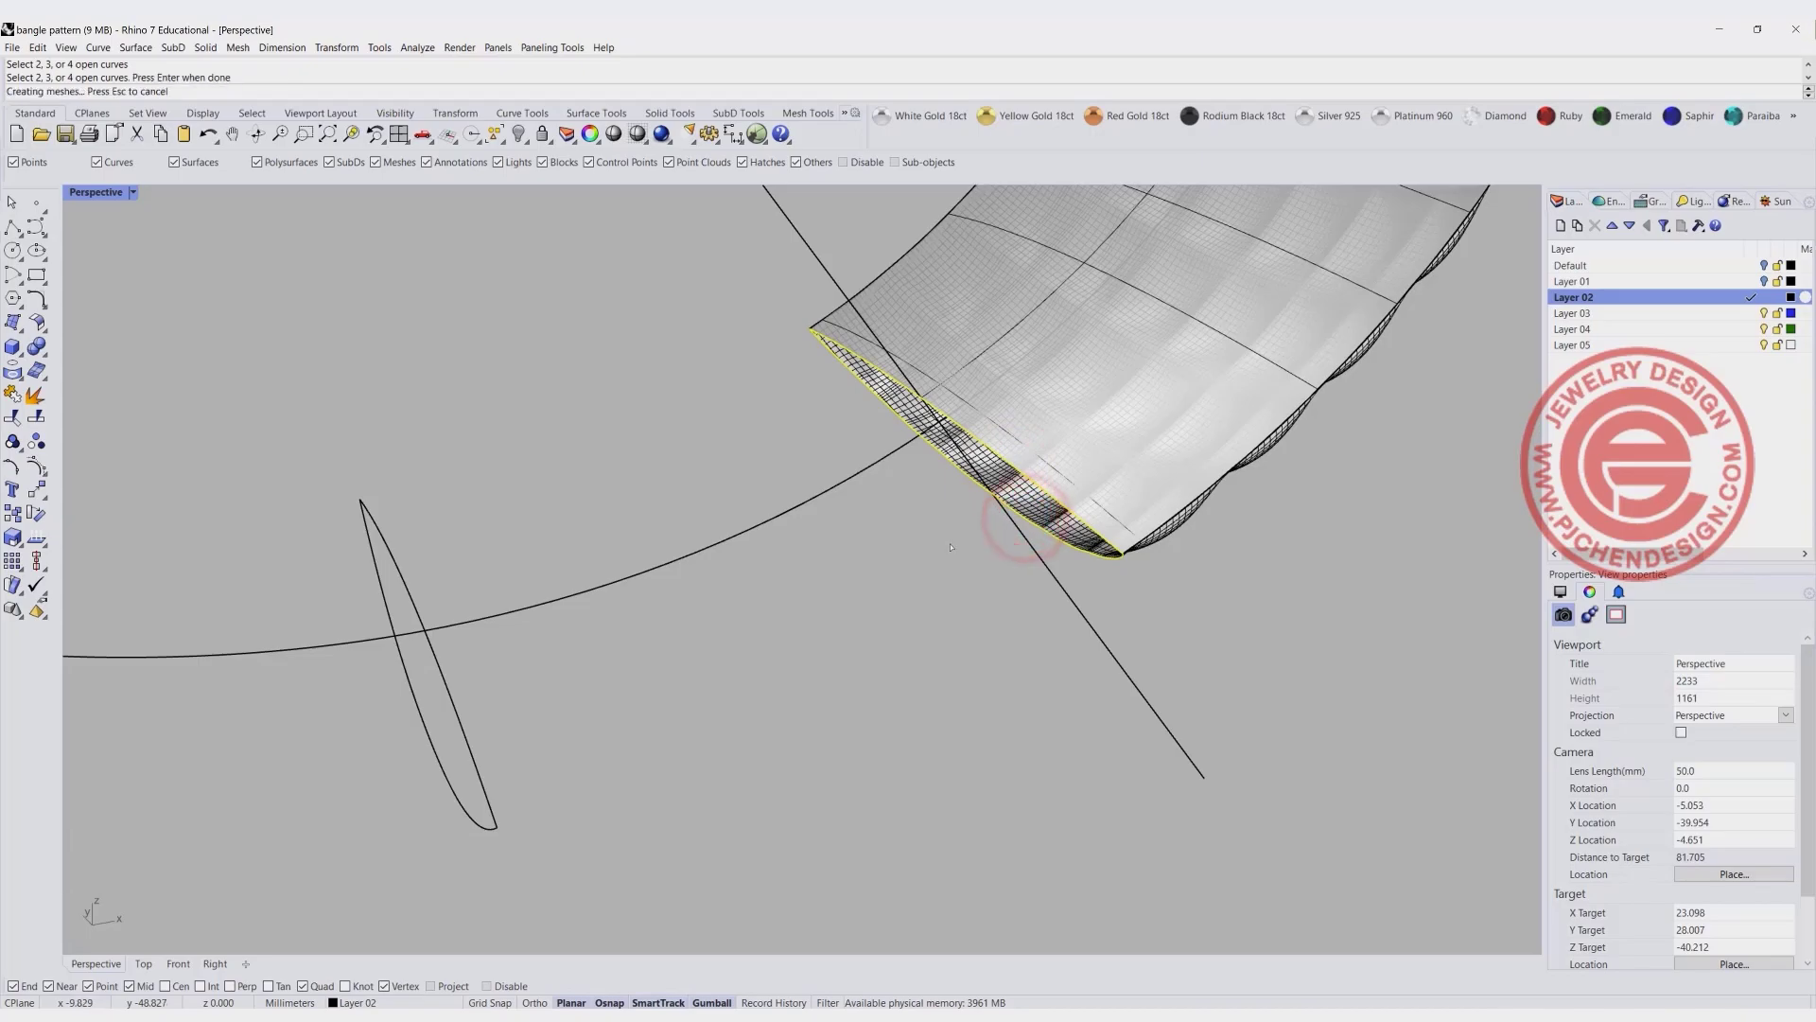
pyautogui.press('Return')
# - Set the Perspective view to Rendered display mode and inspect the domed pattern around the bangle
pyautogui.moveTo(810, 459); pyautogui.dragTo(917, 516, button='right')
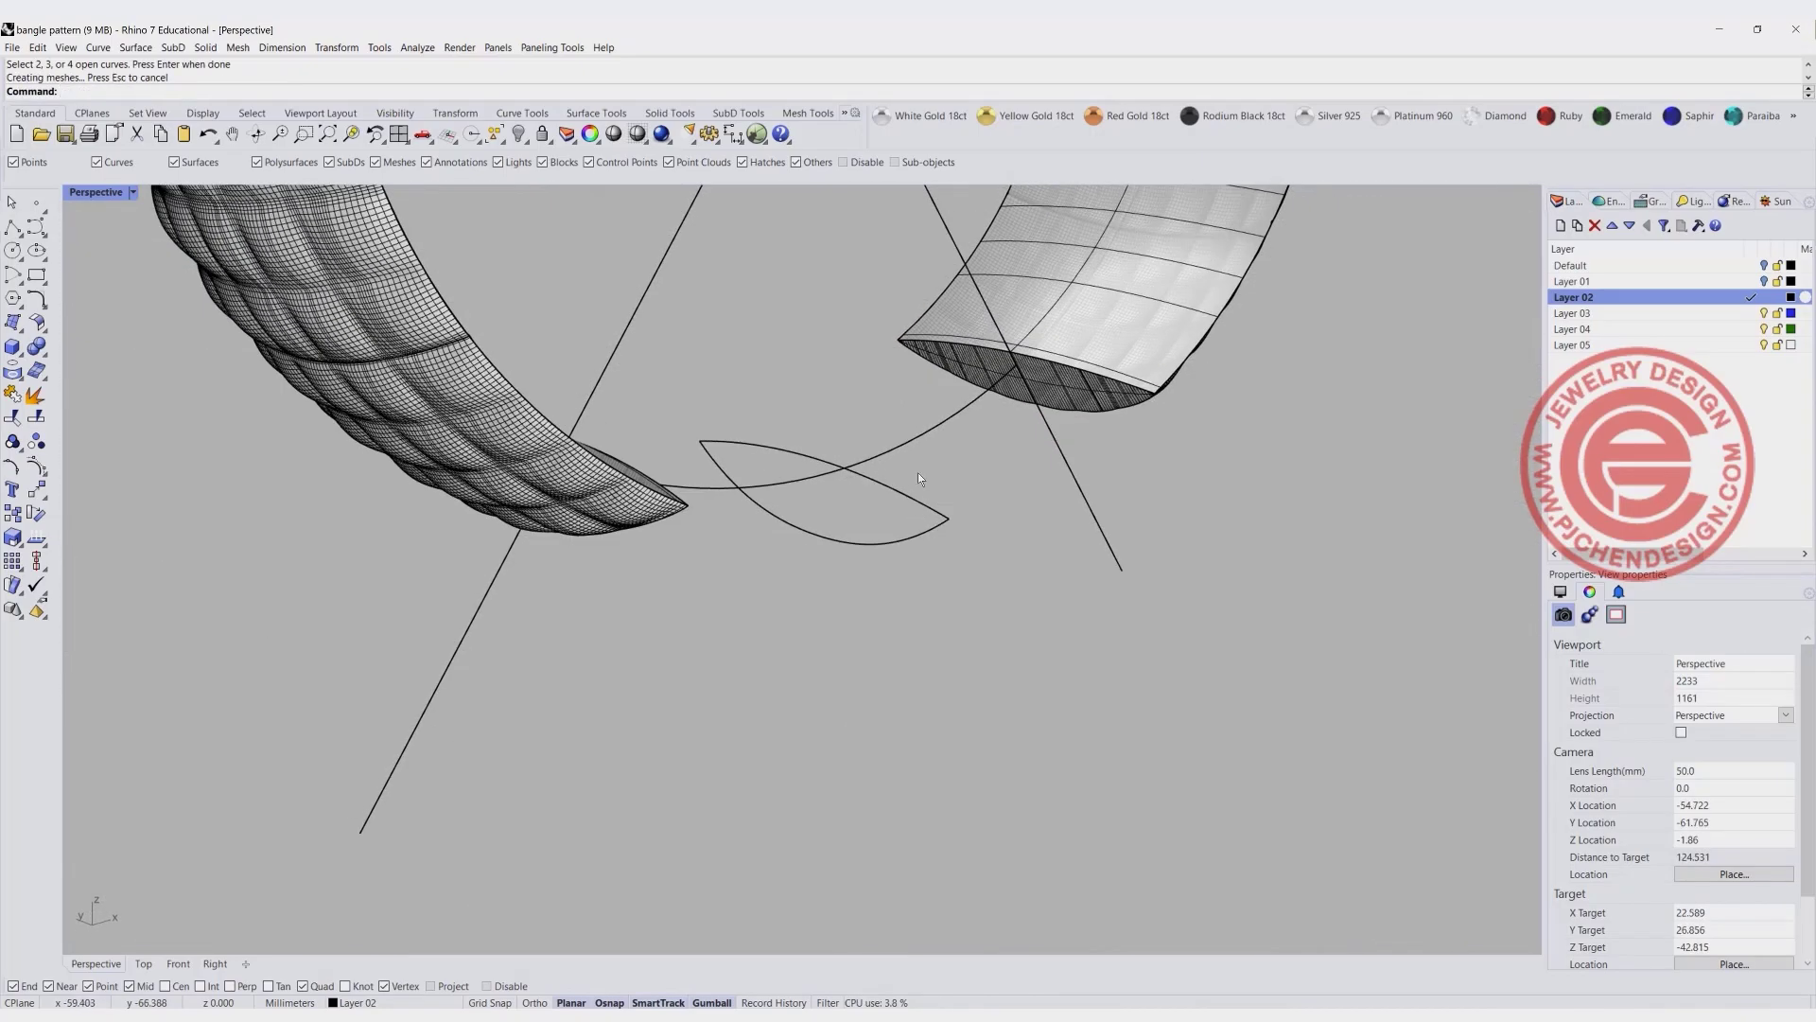
pyautogui.scroll(-10, 921, 479)
pyautogui.moveTo(1027, 523); pyautogui.dragTo(878, 559, button='right')
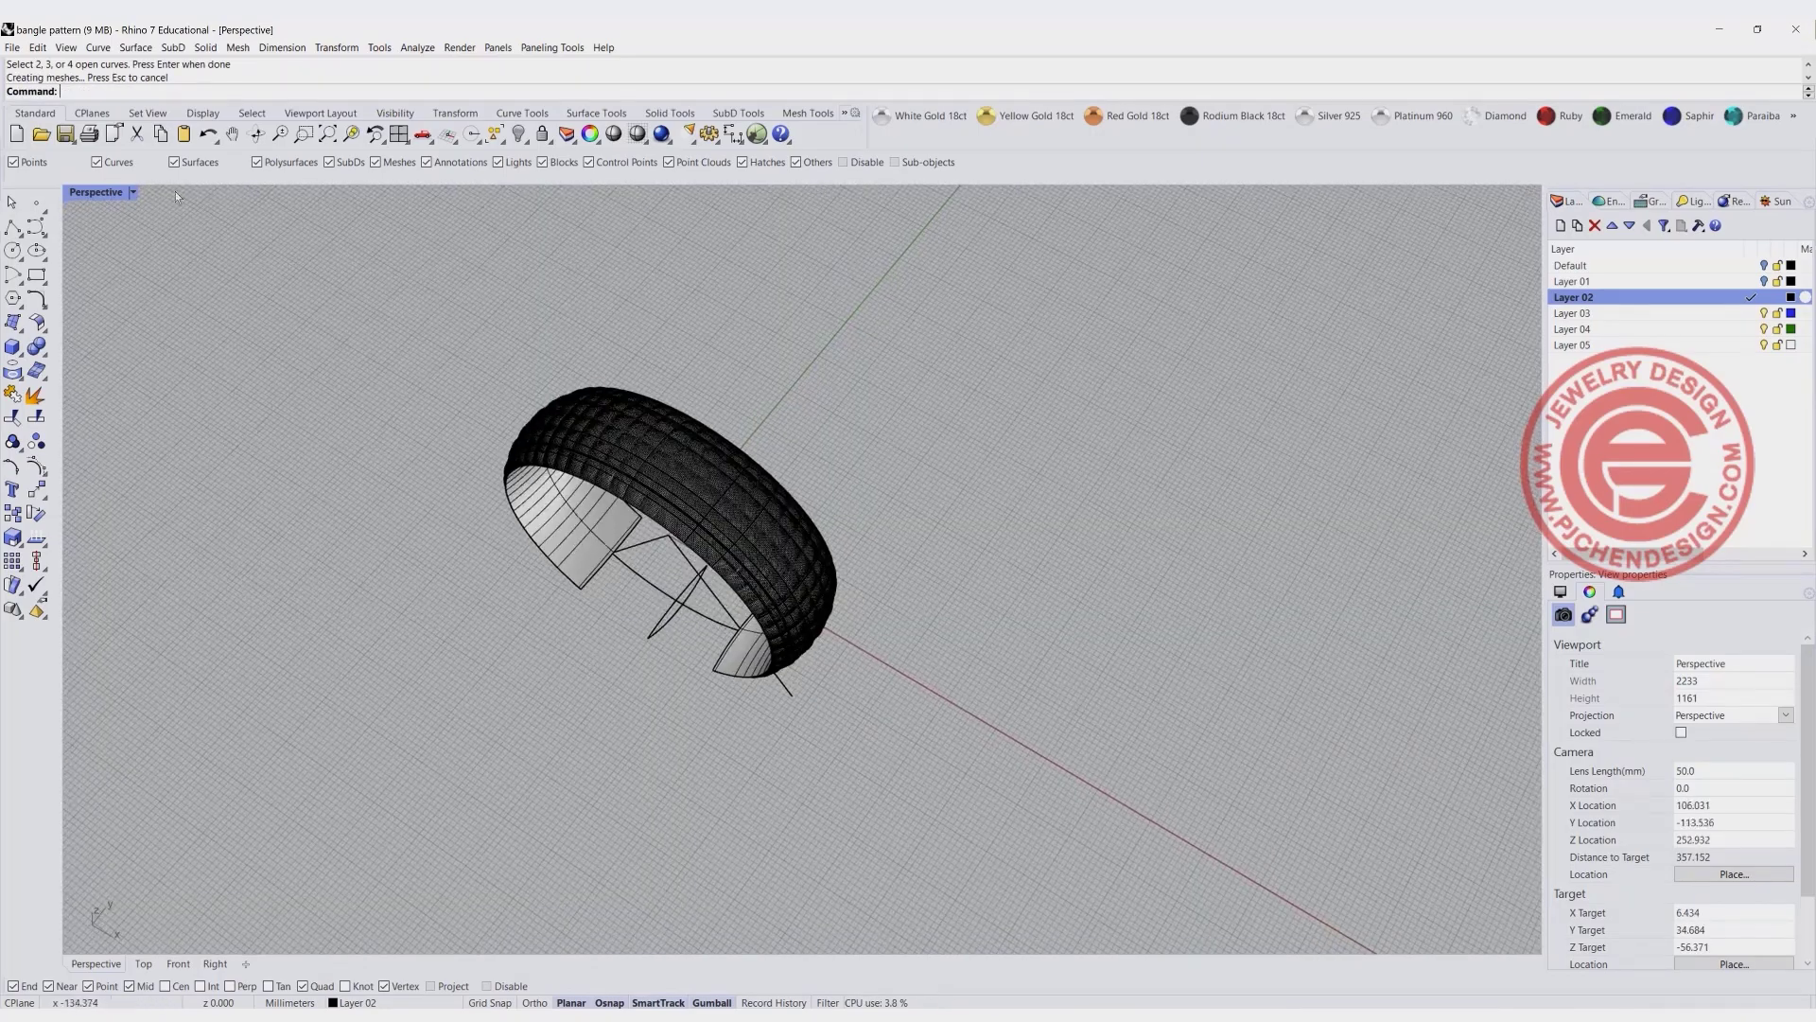
pyautogui.click(137, 194)
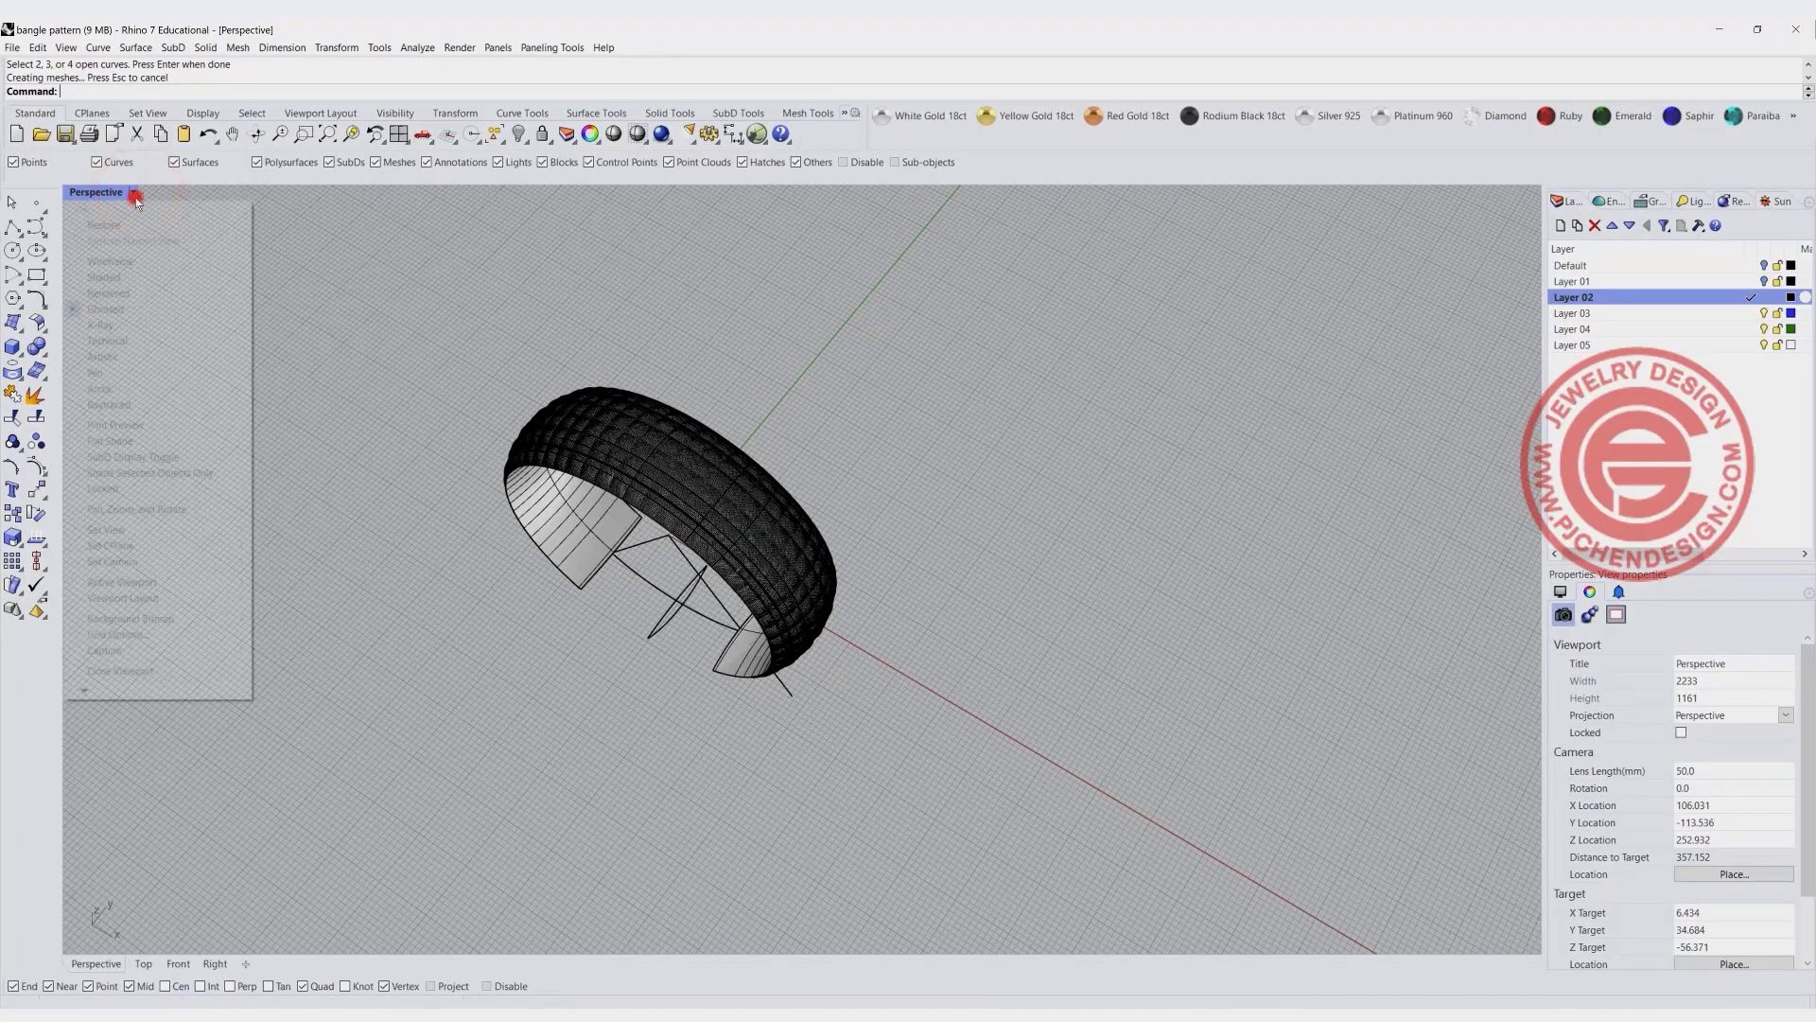
pyautogui.click(152, 294)
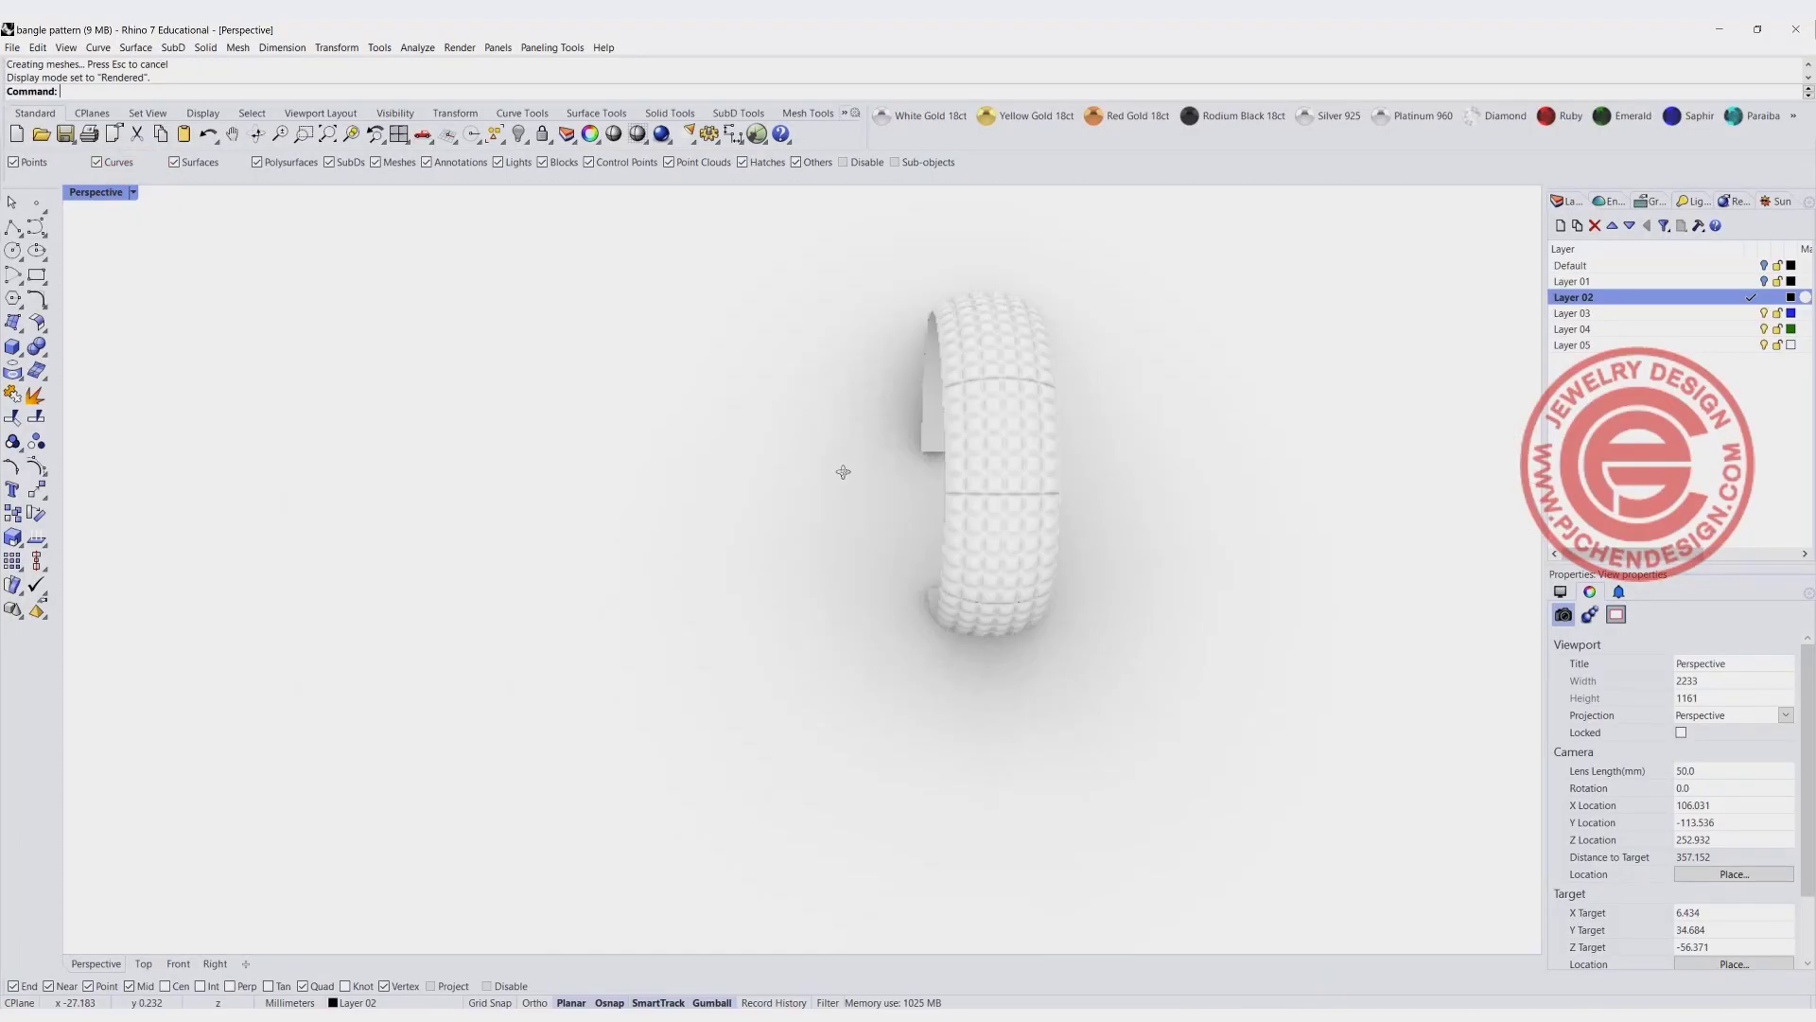
pyautogui.moveTo(843, 470); pyautogui.dragTo(596, 519, button='right')
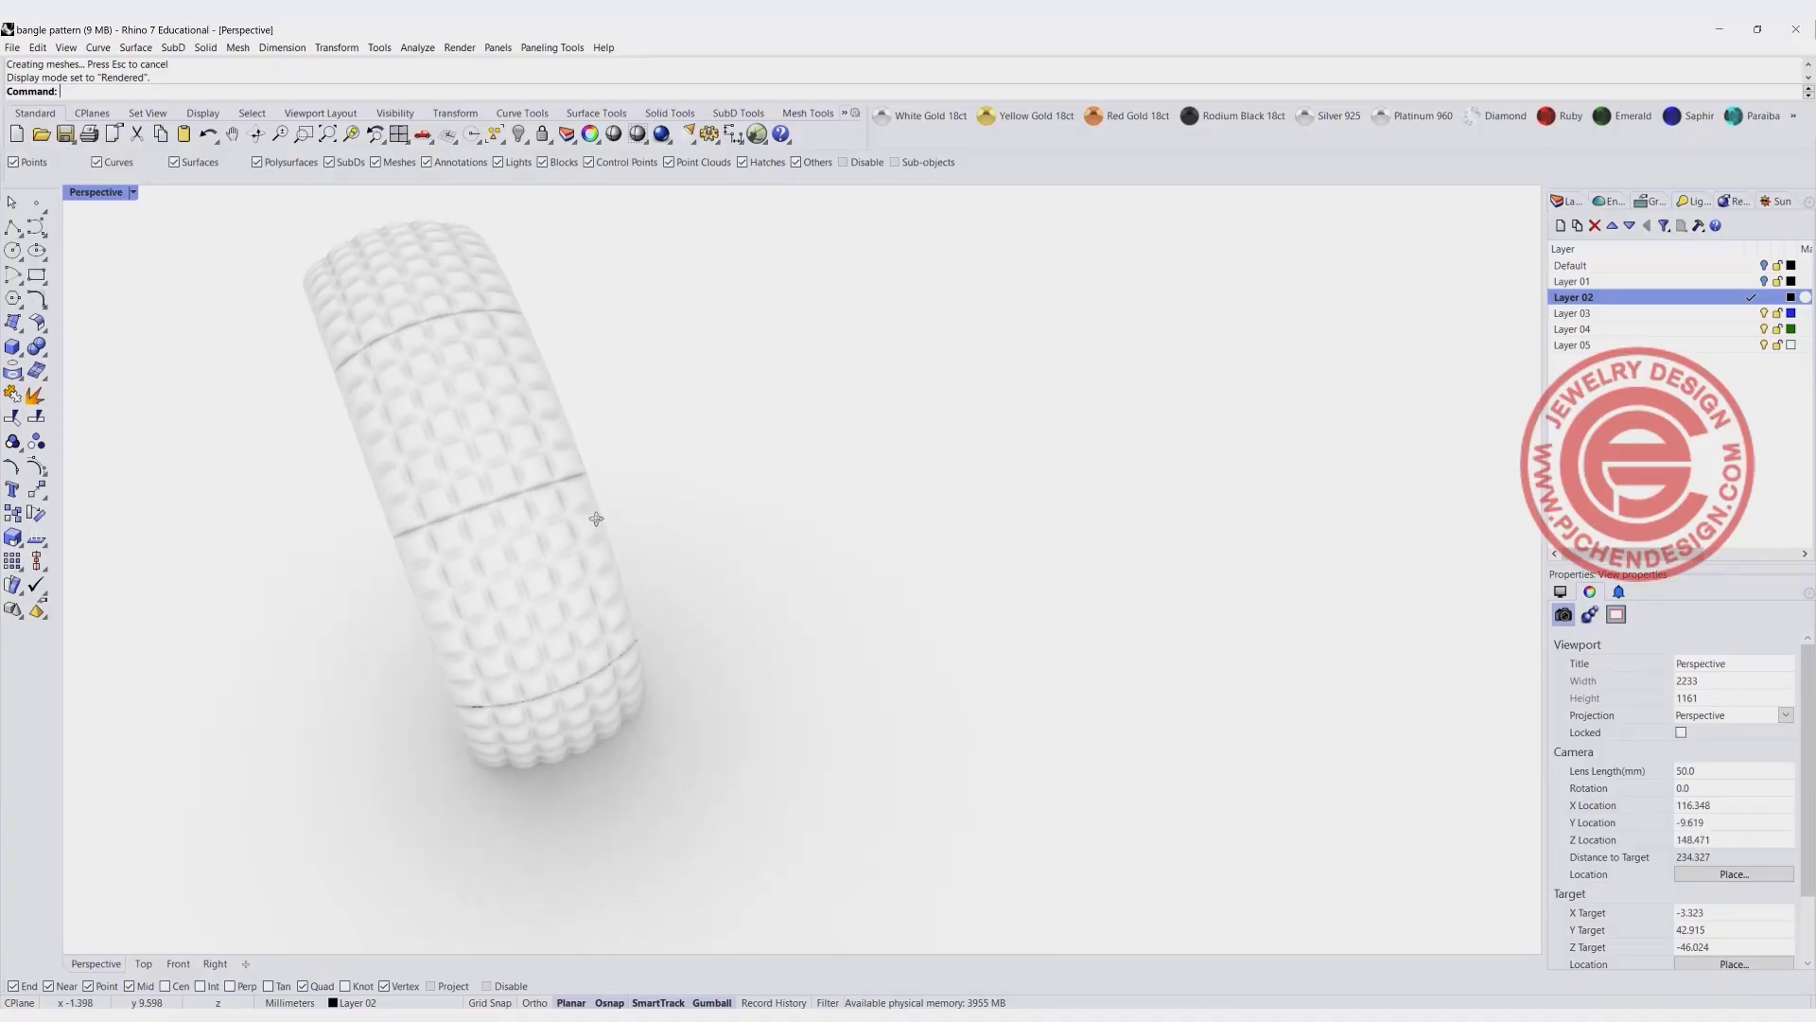